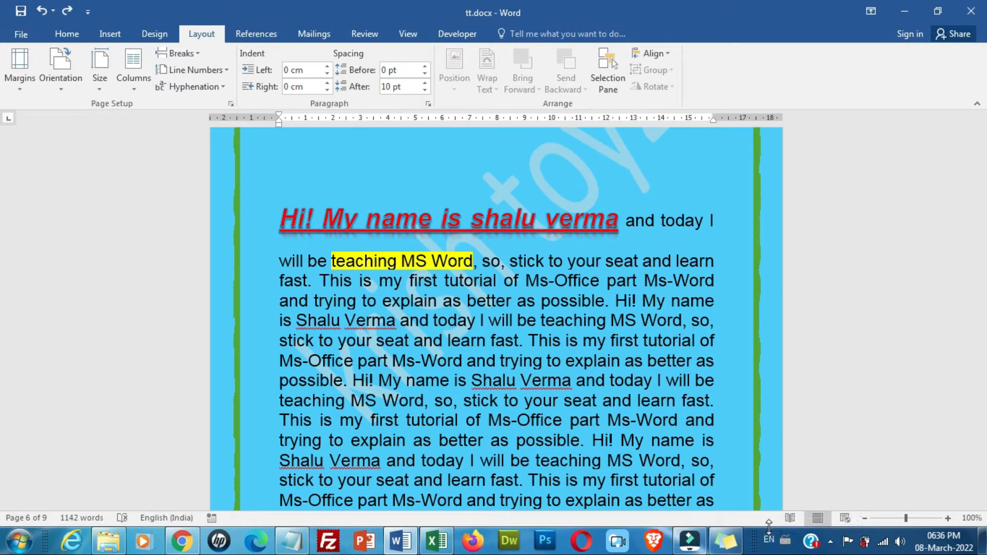
Select the repeated introduction passage on page 7 of tt.docx, then start a new blank document.
left_click(156, 34)
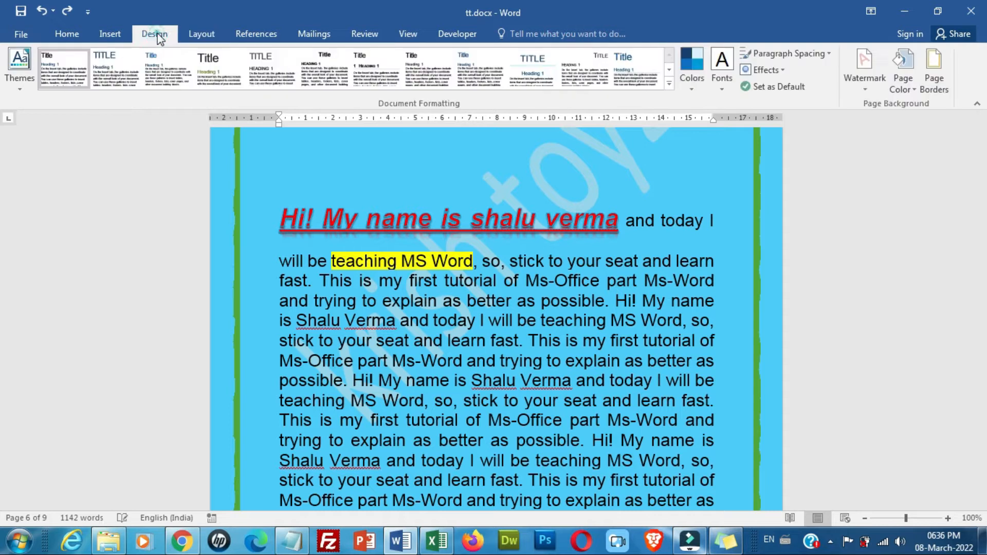
left_click(200, 34)
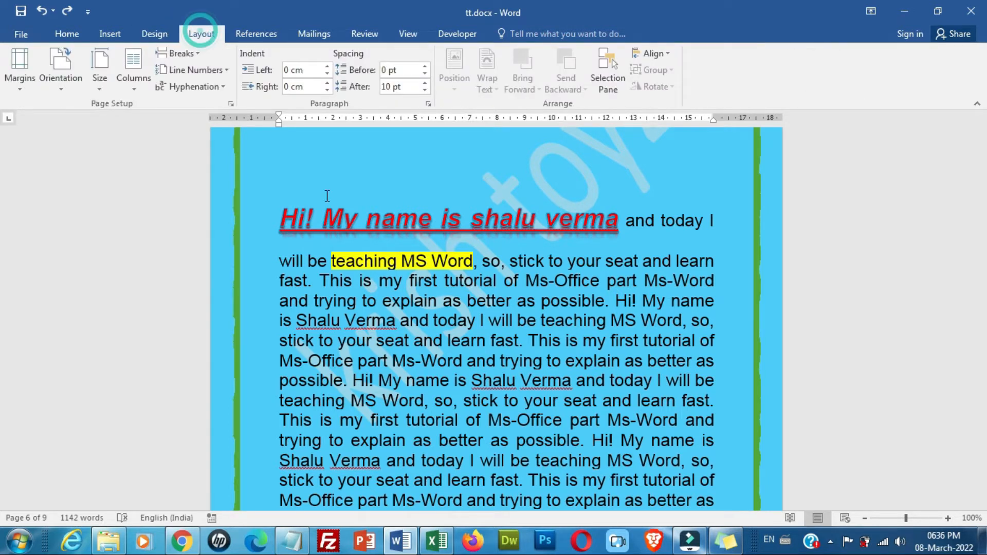
left_click(270, 259)
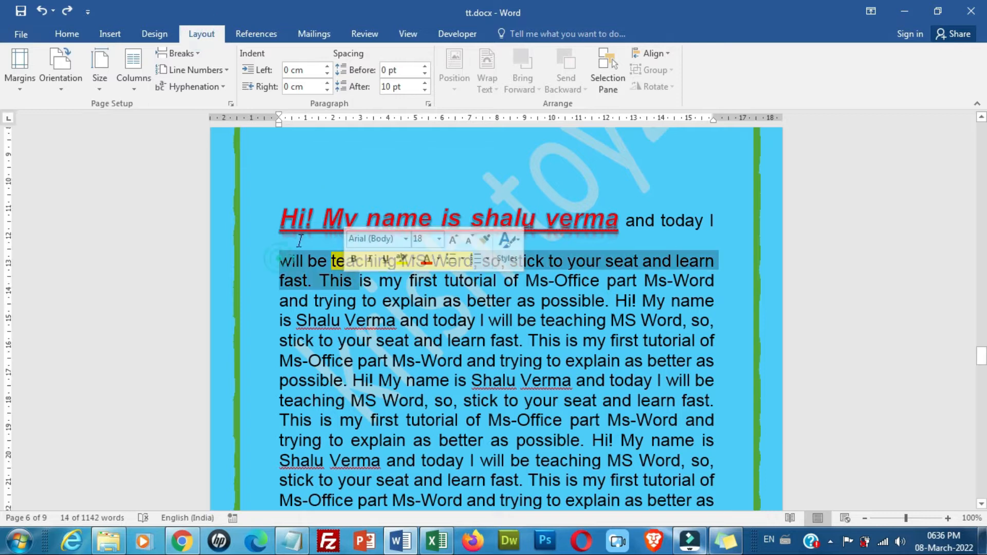
left_click_drag(278, 218, 564, 400)
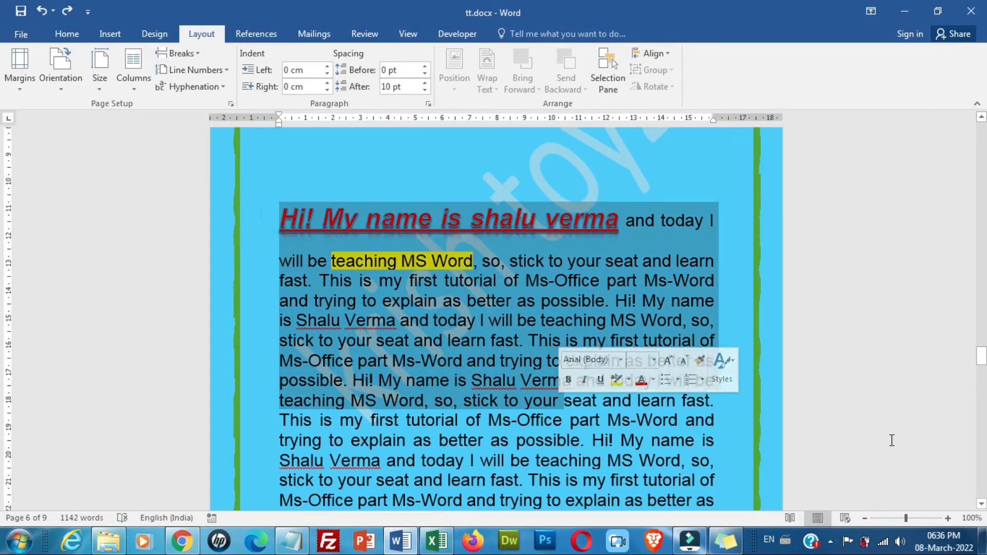
left_click_drag(982, 363, 982, 389)
left_click(982, 504)
left_click(982, 504)
left_click(981, 503)
left_click(982, 534)
left_click(982, 534)
left_click(982, 534)
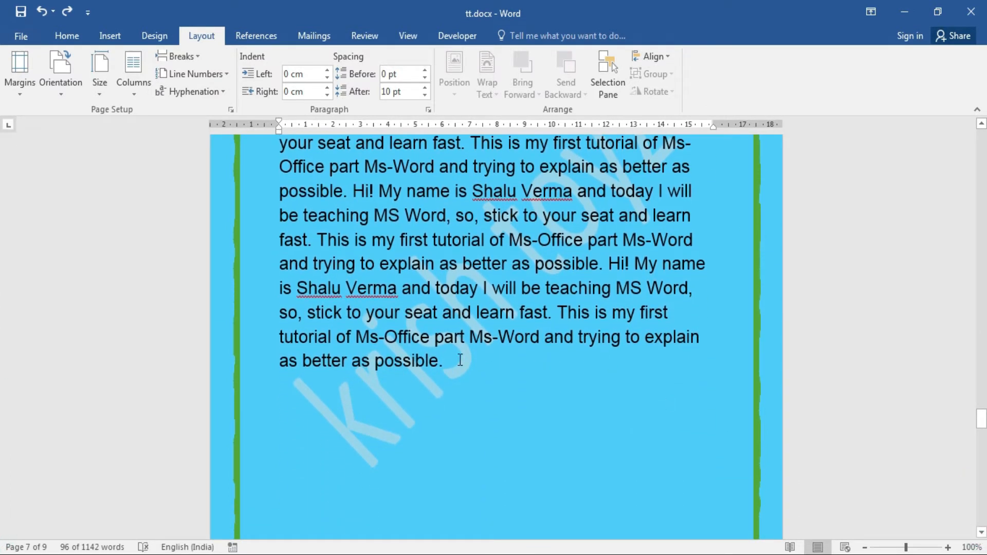
left_click(460, 360, "shift")
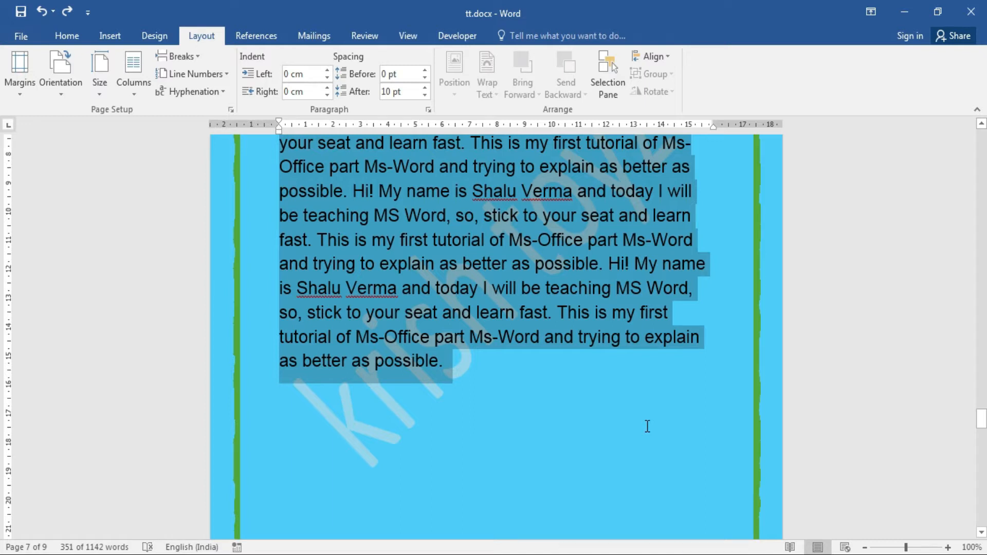
key("ctrl+n")
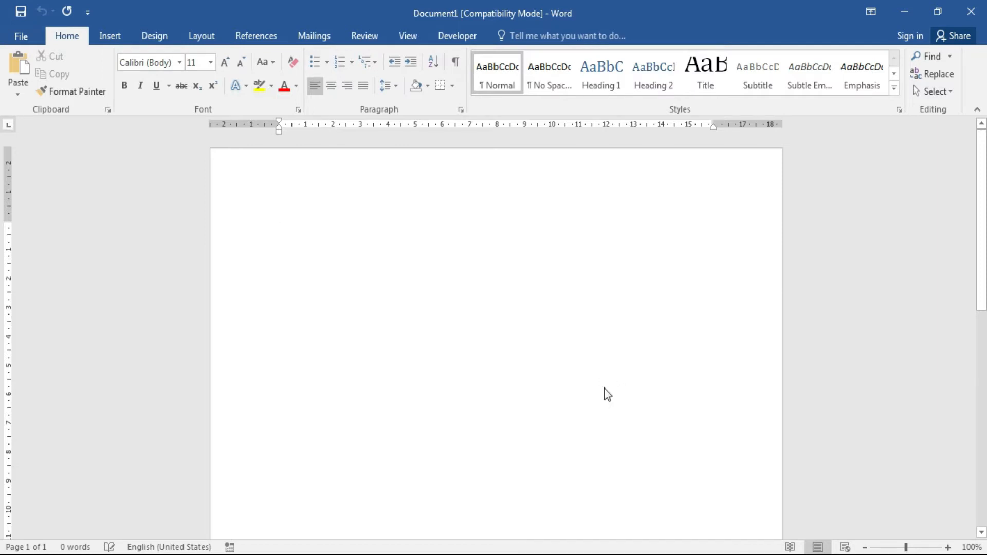
key("ctrl+v")
left_click_drag(980, 364, 753, 302)
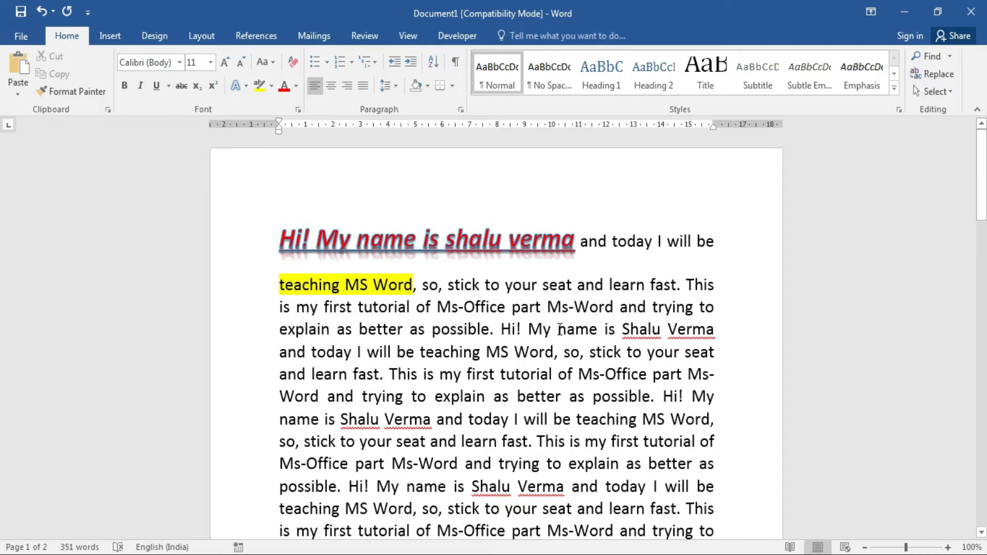
key("ctrl+z")
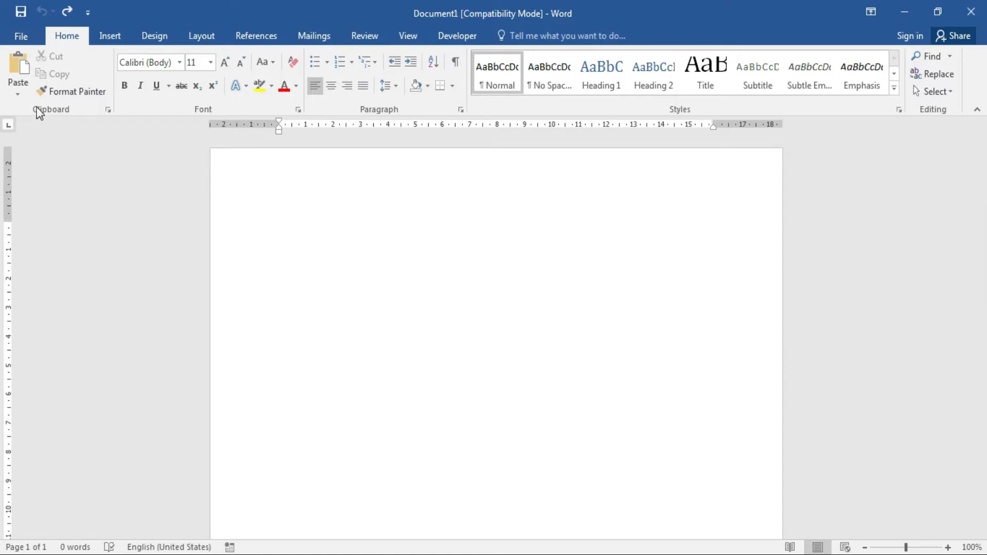
left_click(17, 96)
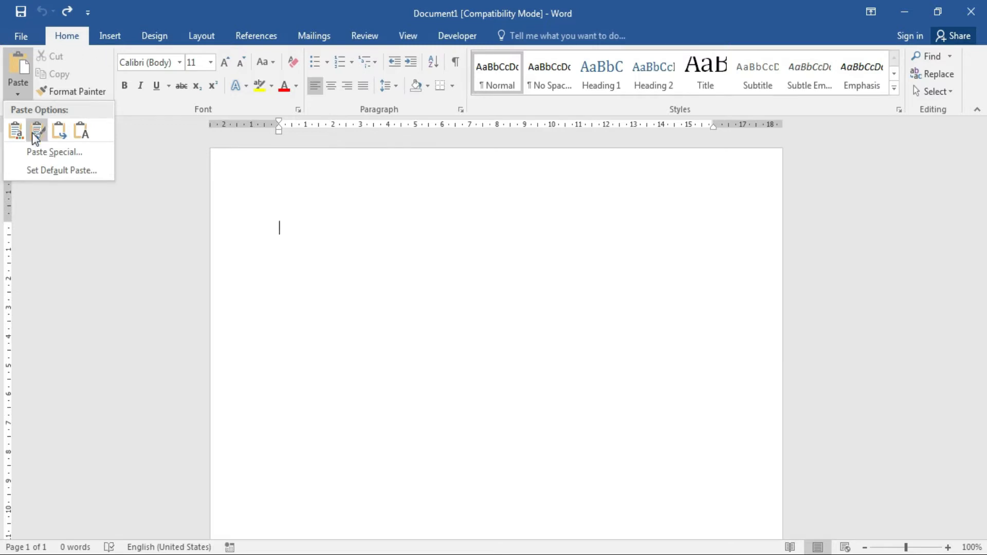
left_click(39, 153)
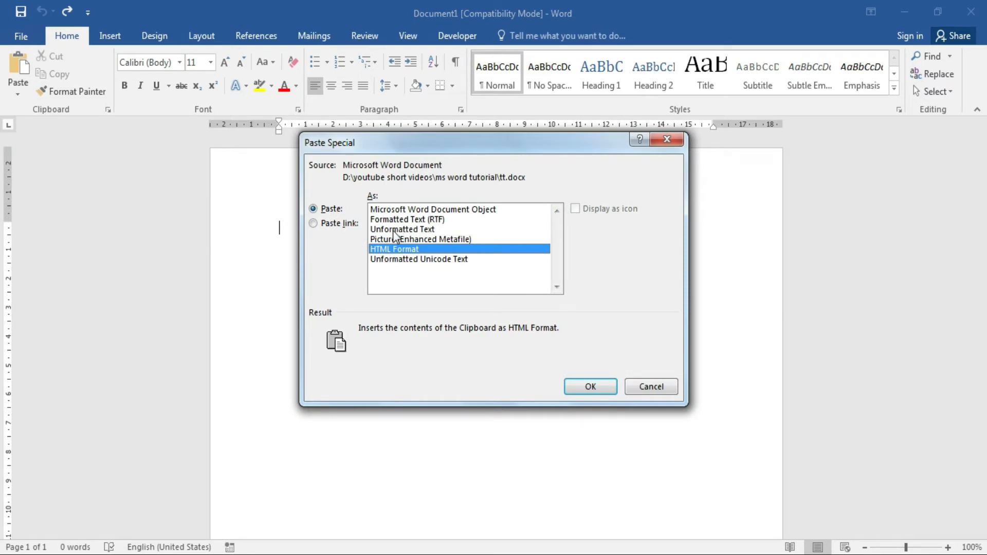
left_click(422, 232)
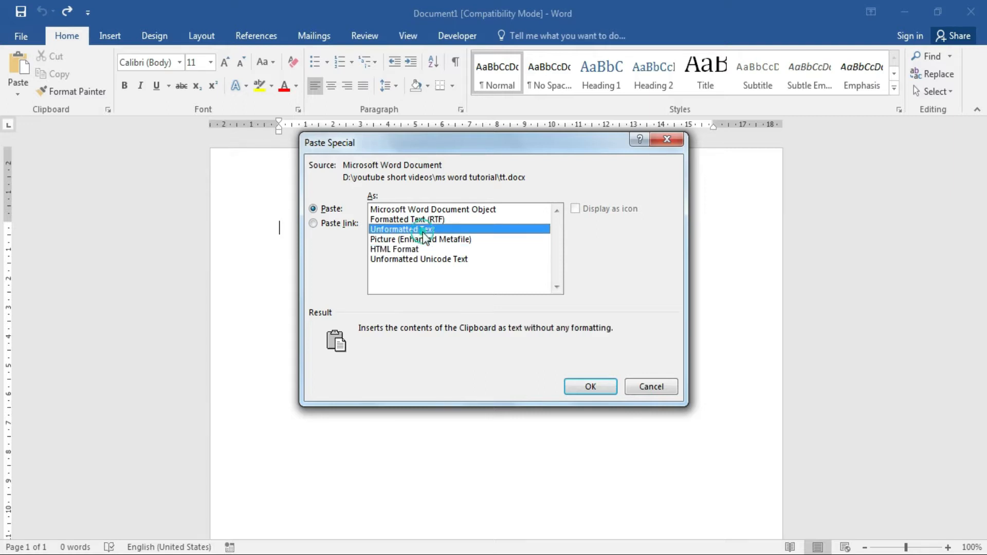
left_click(590, 387)
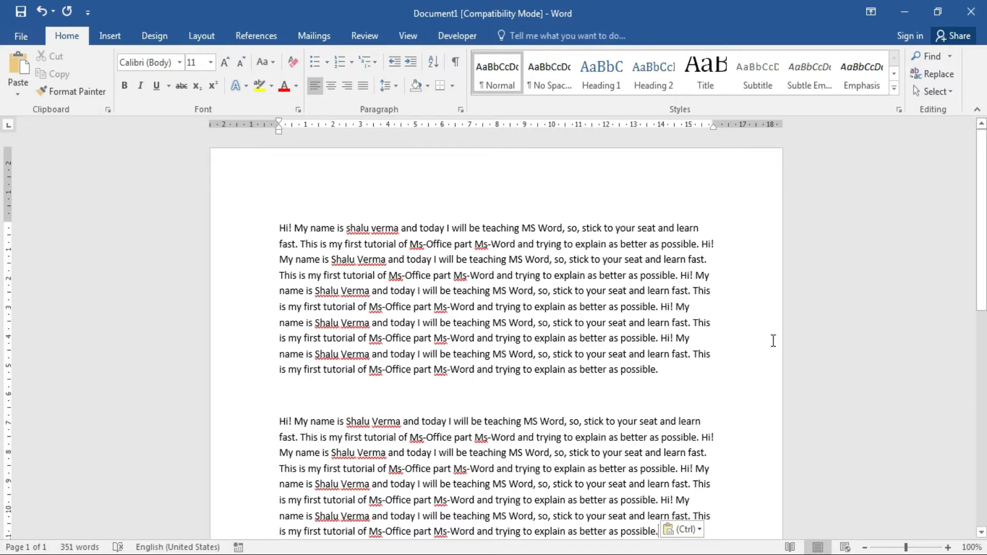
key("ctrl+z")
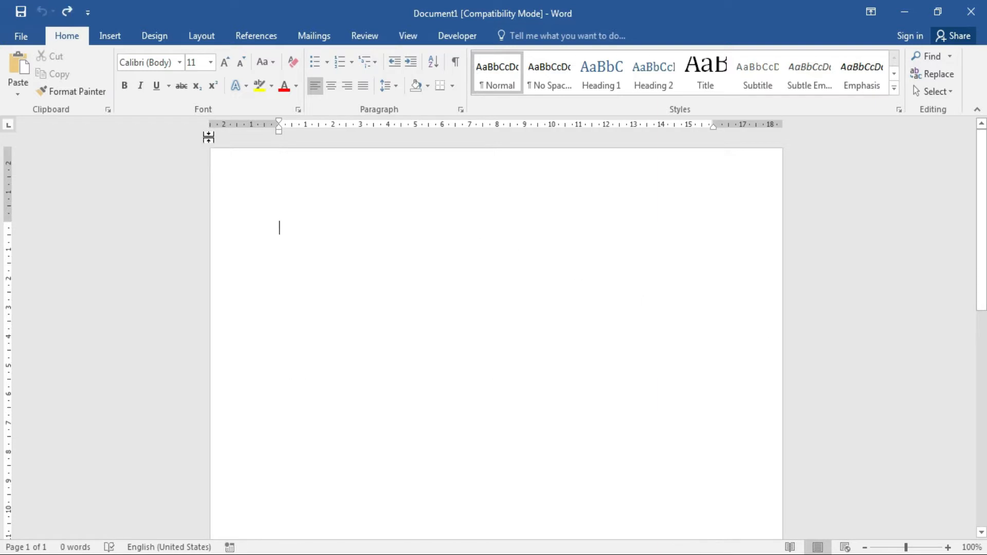
left_click(18, 94)
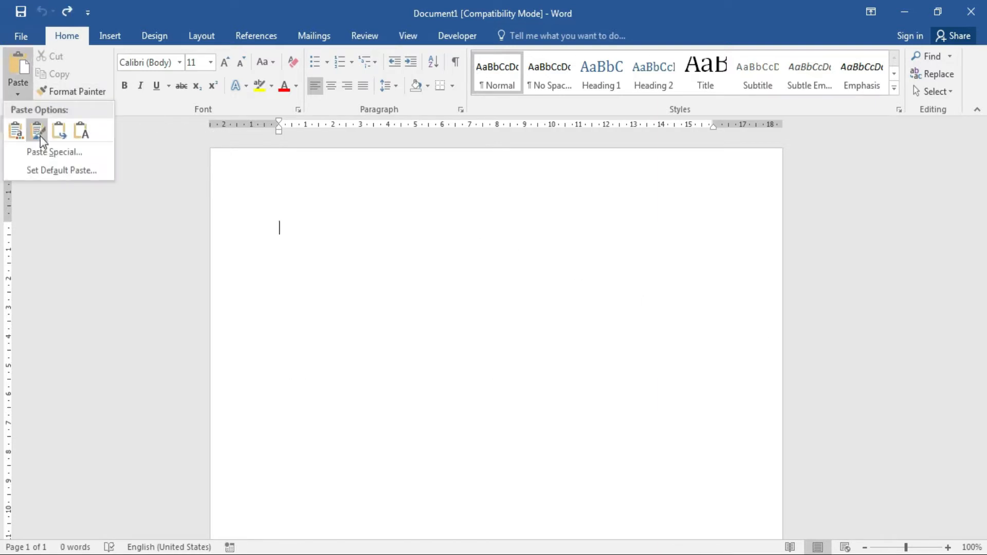
left_click(41, 150)
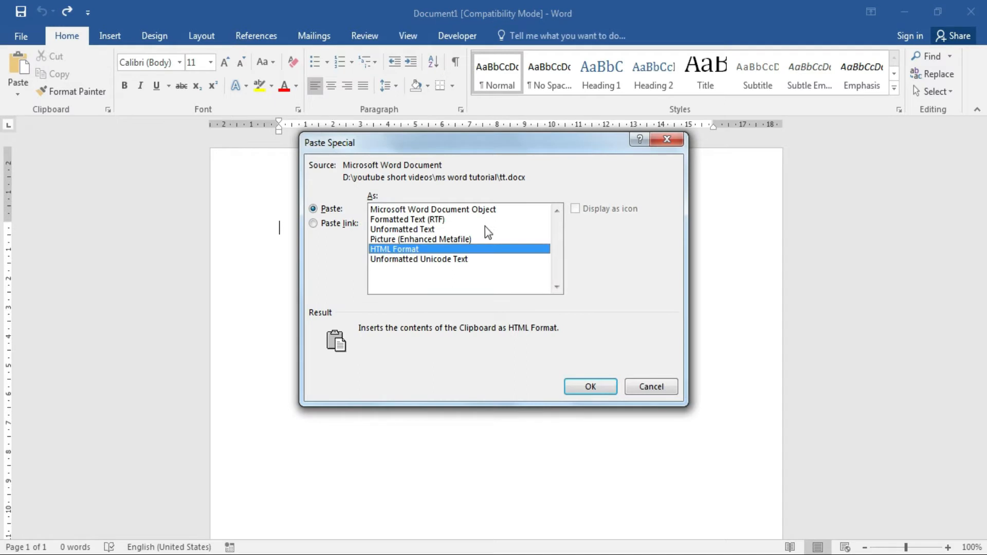
left_click(465, 209)
left_click(590, 386)
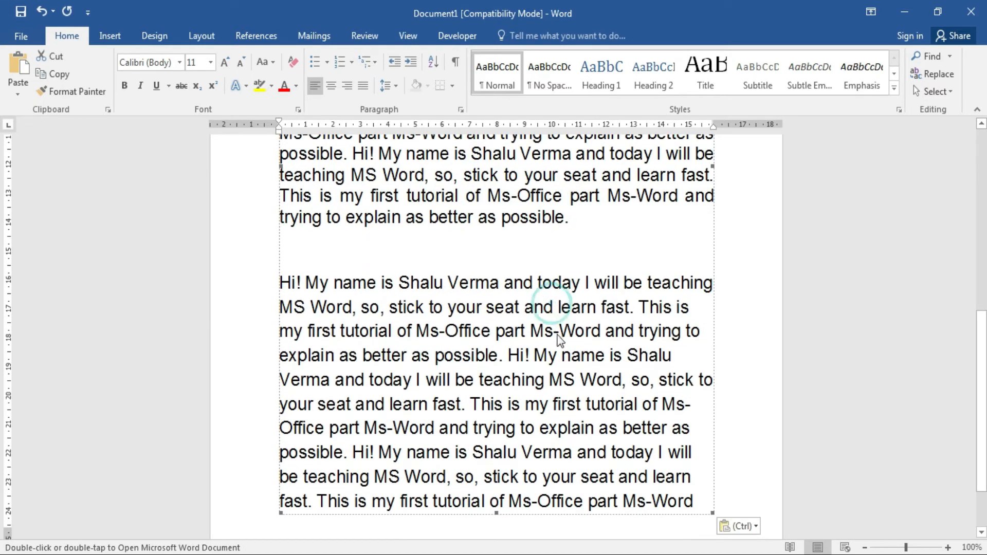
left_click(598, 397)
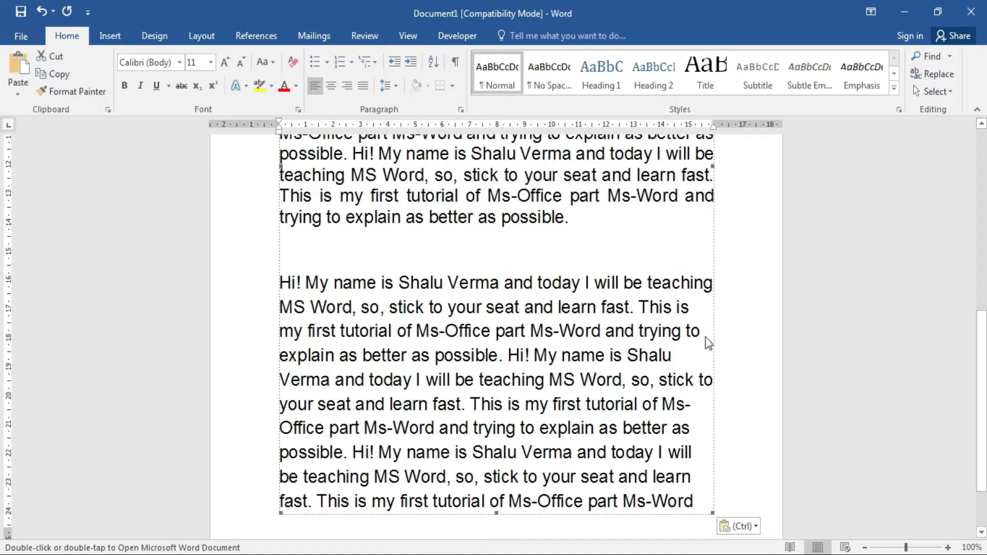
left_click(634, 343)
left_click_drag(984, 469, 985, 413)
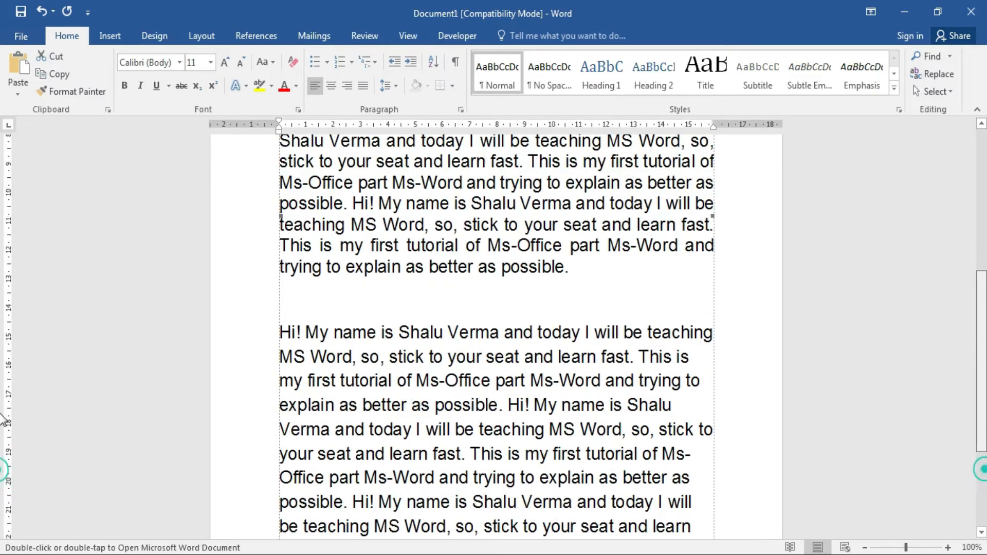
scroll(514, 353, "up", 3)
left_click(513, 349)
key("ctrl+a")
key("Delete")
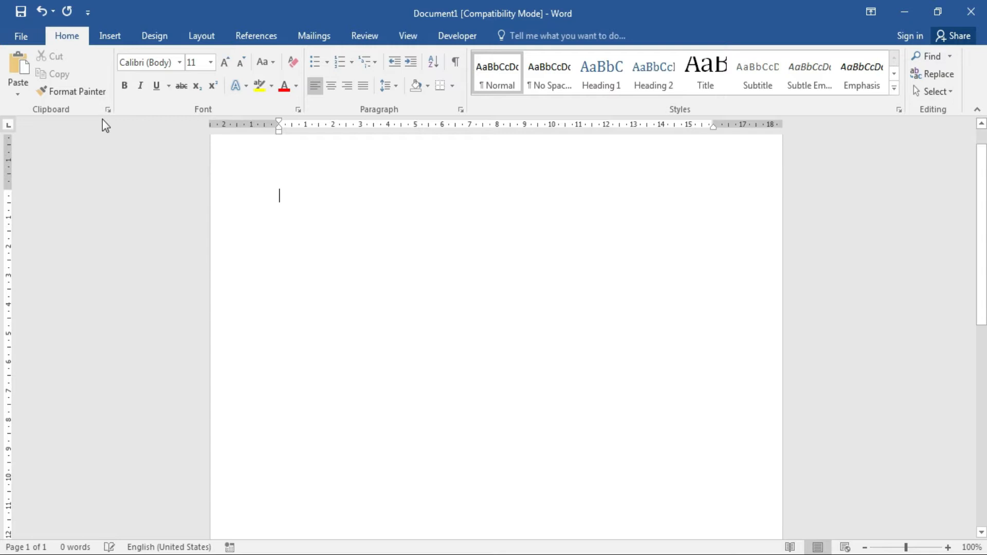
left_click(18, 92)
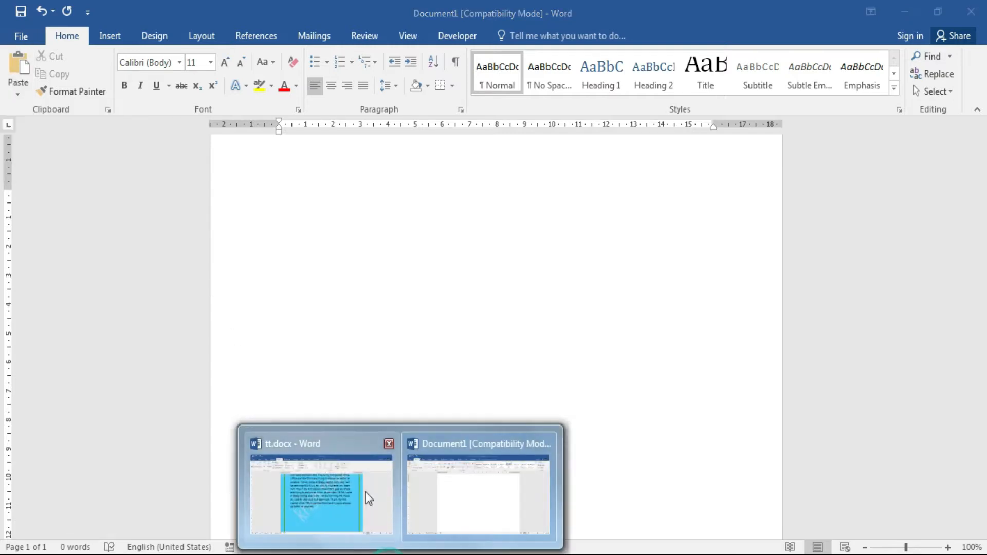
left_click(365, 492)
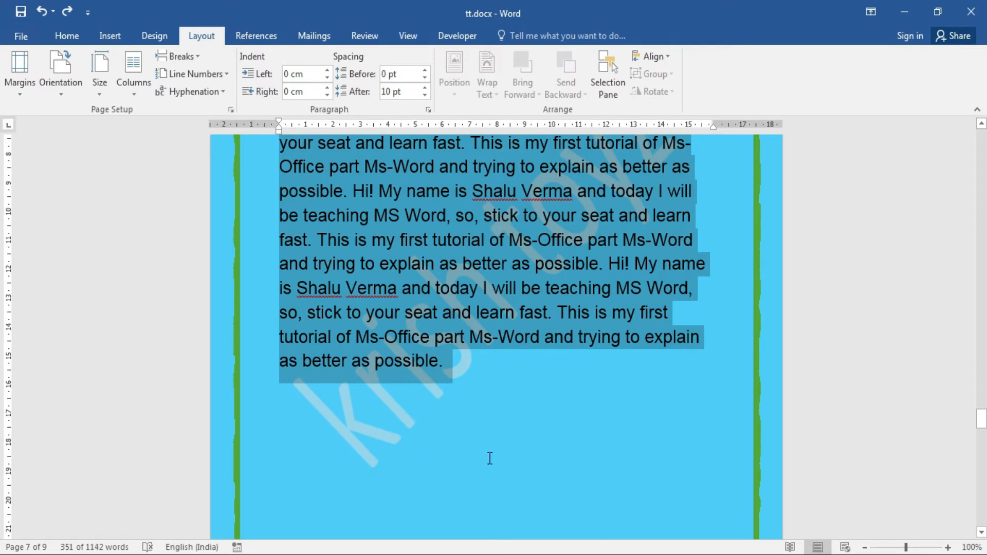
left_click(471, 488)
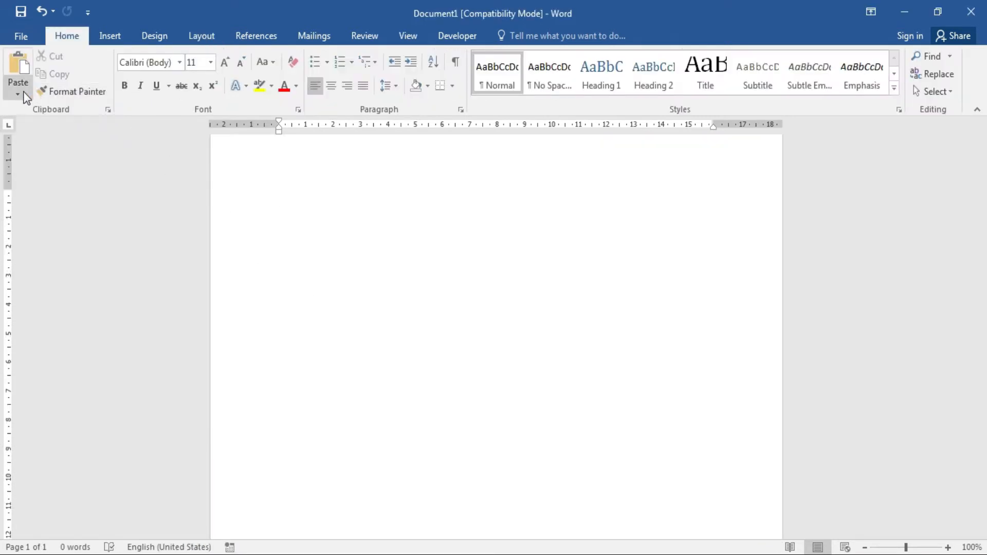
left_click(19, 91)
left_click(44, 151)
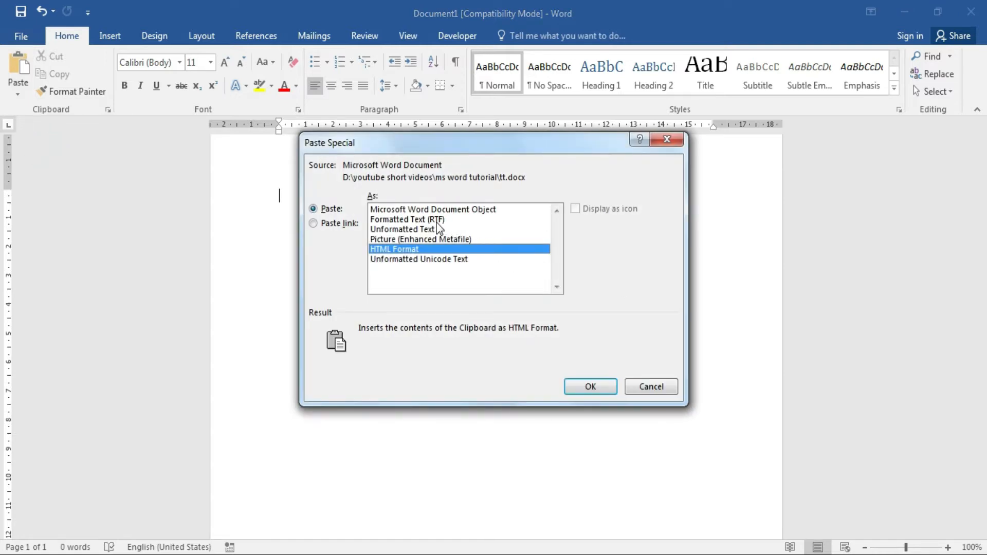
left_click(437, 221)
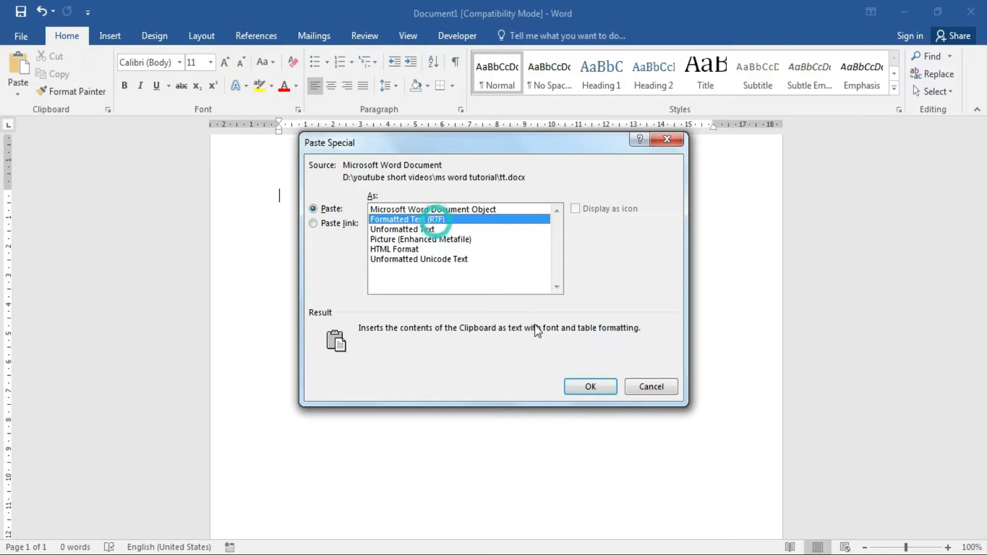
left_click(590, 387)
left_click_drag(986, 371, 986, 206)
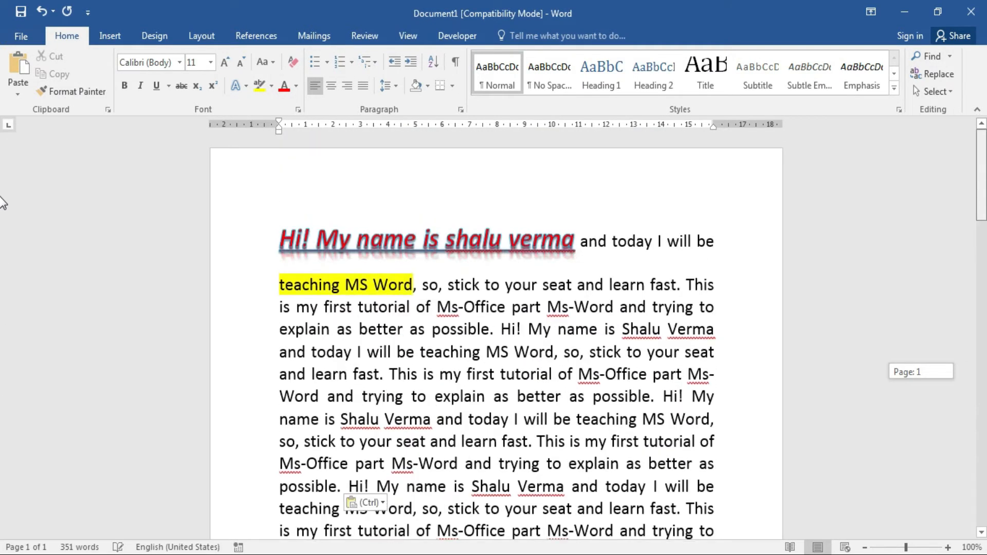
key("ctrl+z")
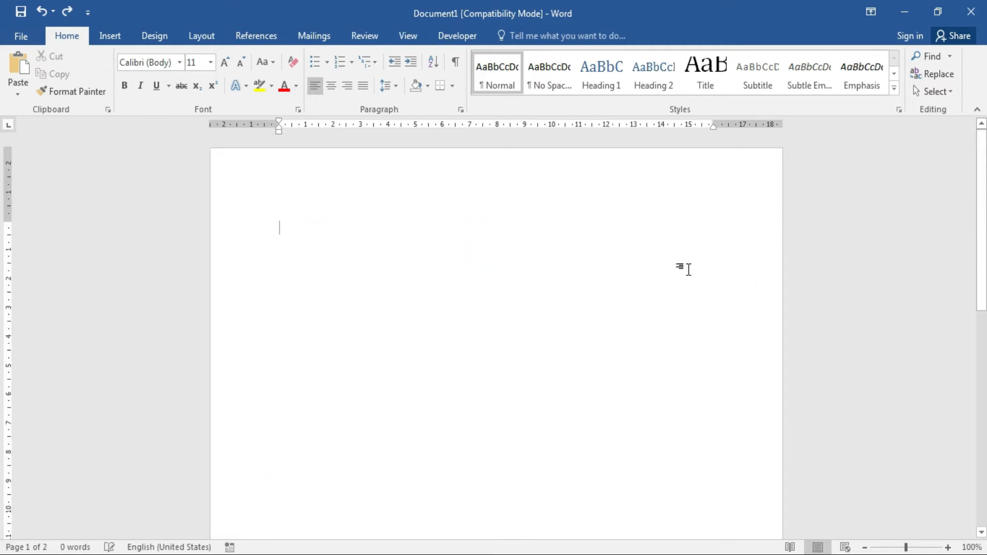
Bring up Paste Special from the paste options and cancel without pasting.
left_click(18, 94)
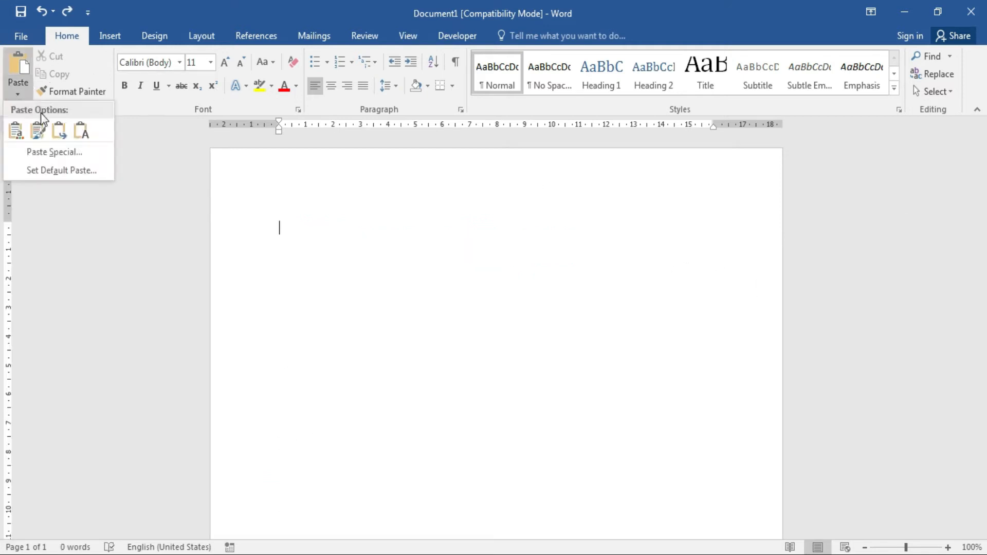
left_click(62, 148)
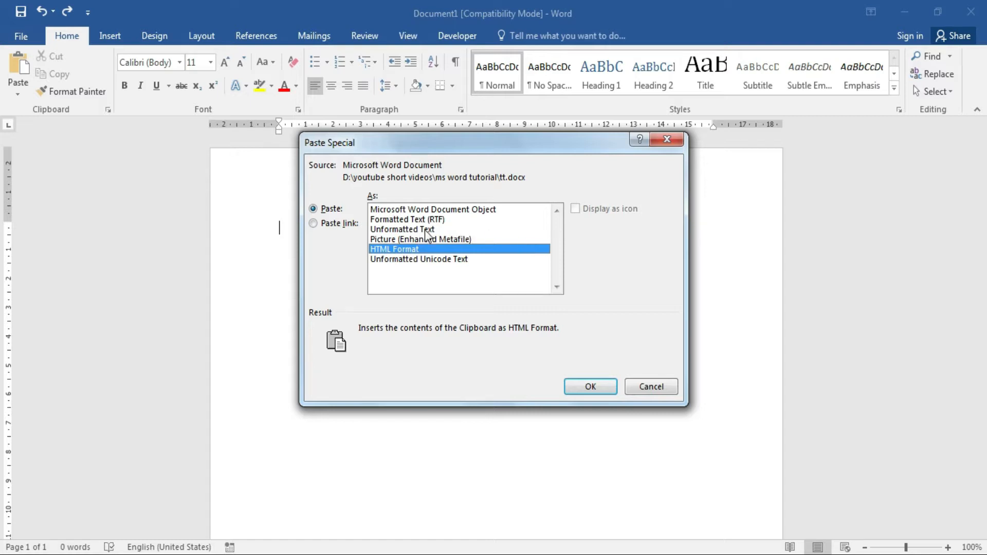
left_click(636, 388)
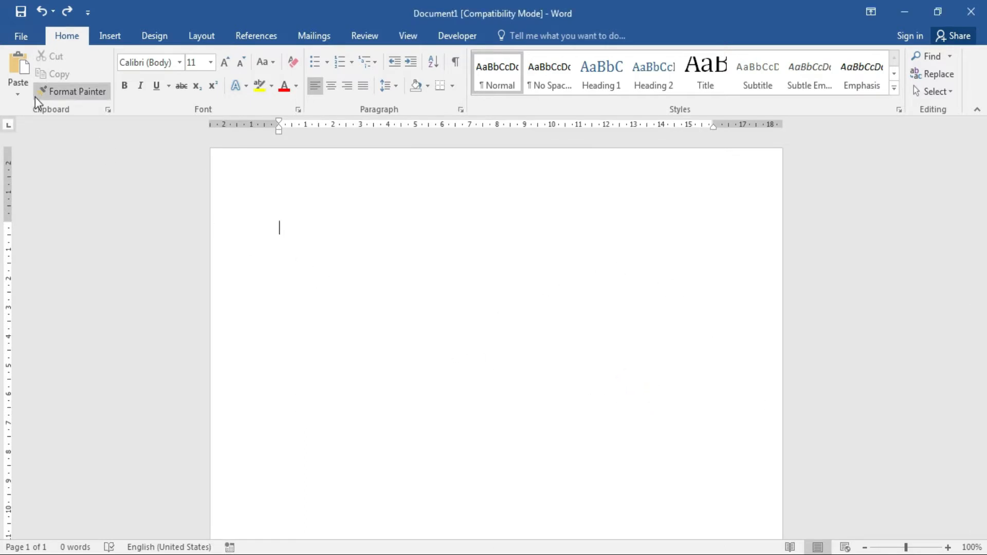
Paste the passage with its source formatting and return to the top of page 1.
key("ctrl+v")
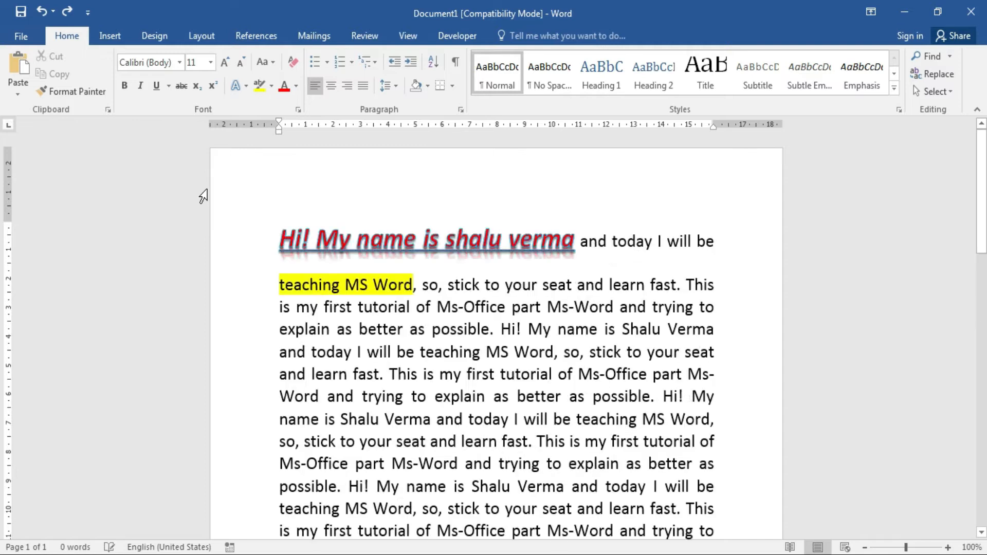
scroll(3, 389, "up", 6)
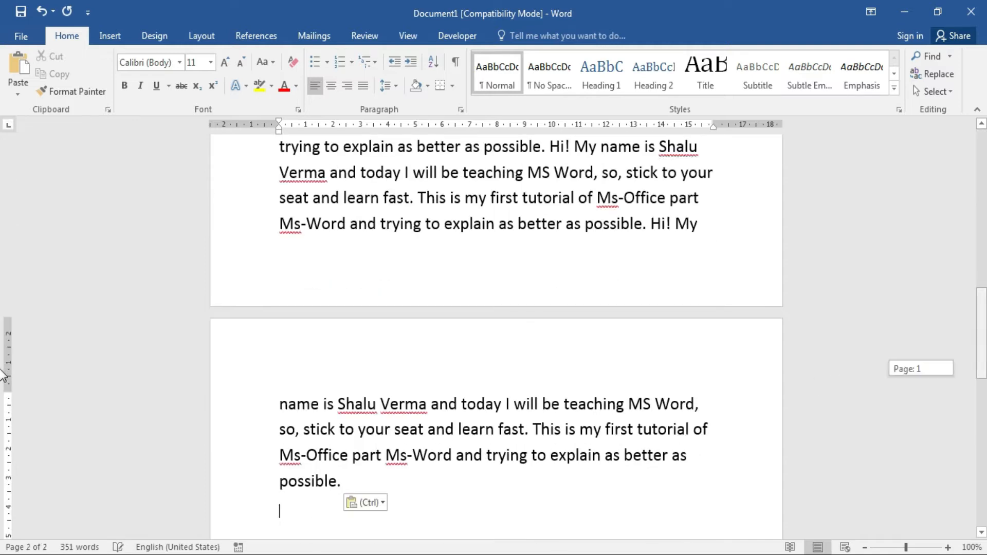
scroll(2, 276, "up", 2)
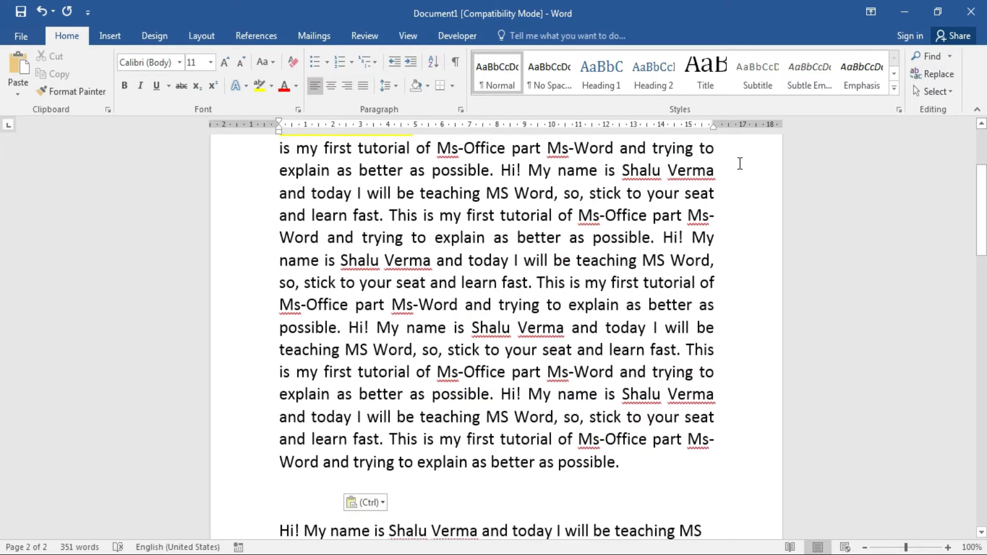
Show the preset margin choices on the Layout tab.
left_click(196, 35)
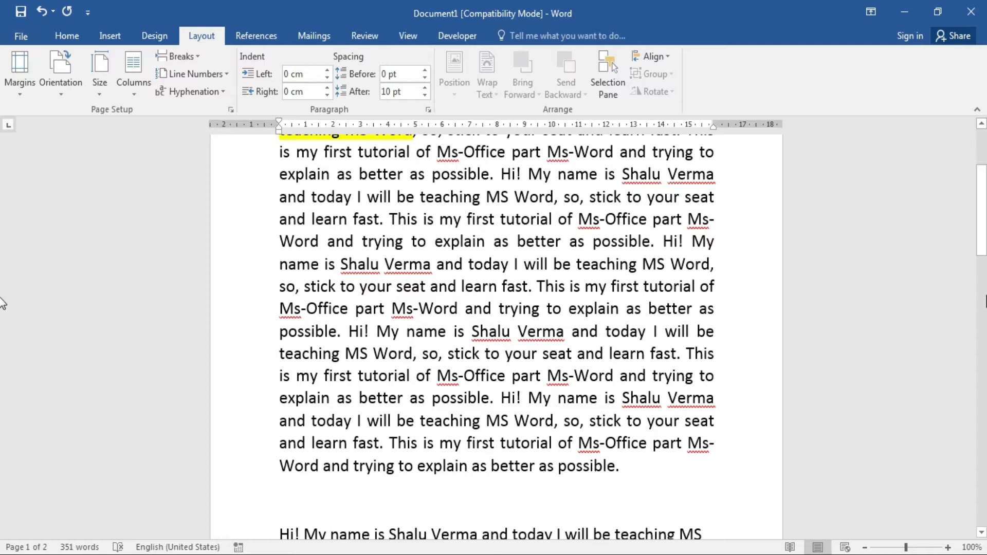
left_click_drag(982, 246, 983, 212)
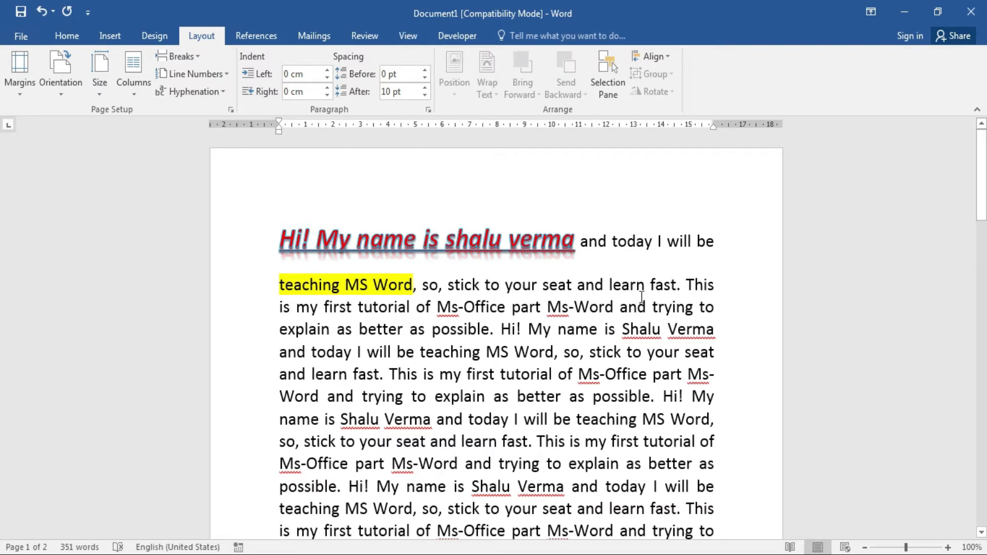
left_click(17, 98)
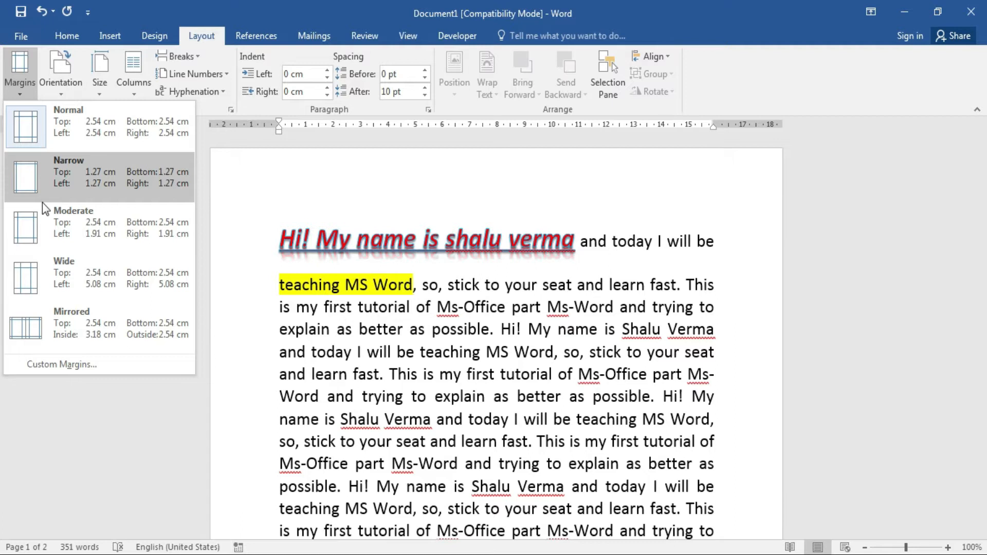
left_click(69, 362)
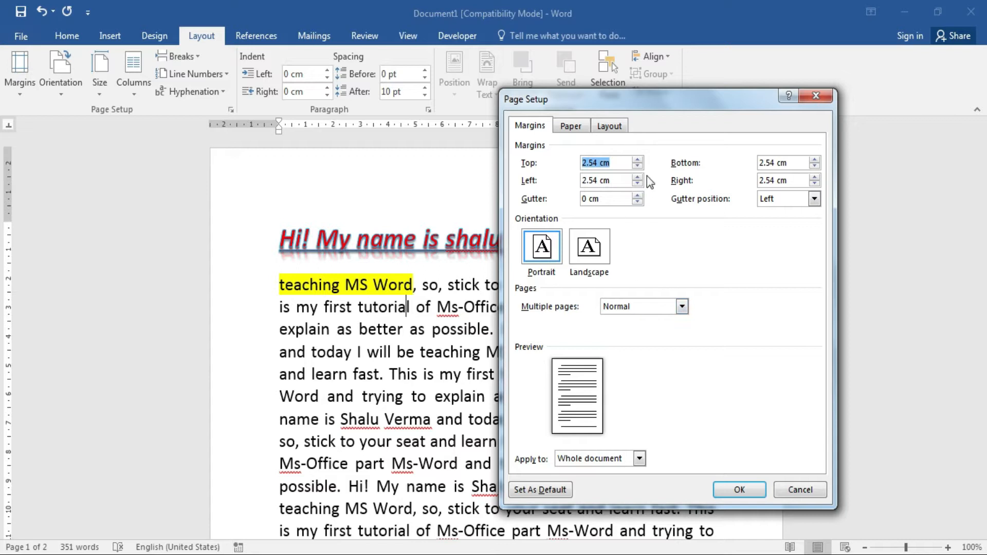
left_click(585, 162)
left_click(638, 165)
left_click(637, 165)
left_click(637, 165)
left_click(638, 166)
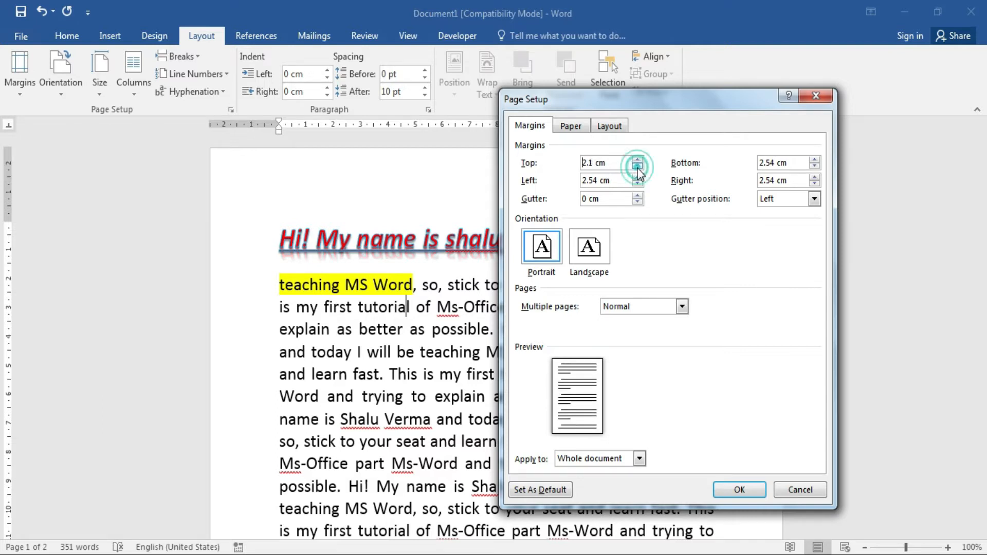
left_click(637, 166)
left_click(637, 165)
left_click(741, 489)
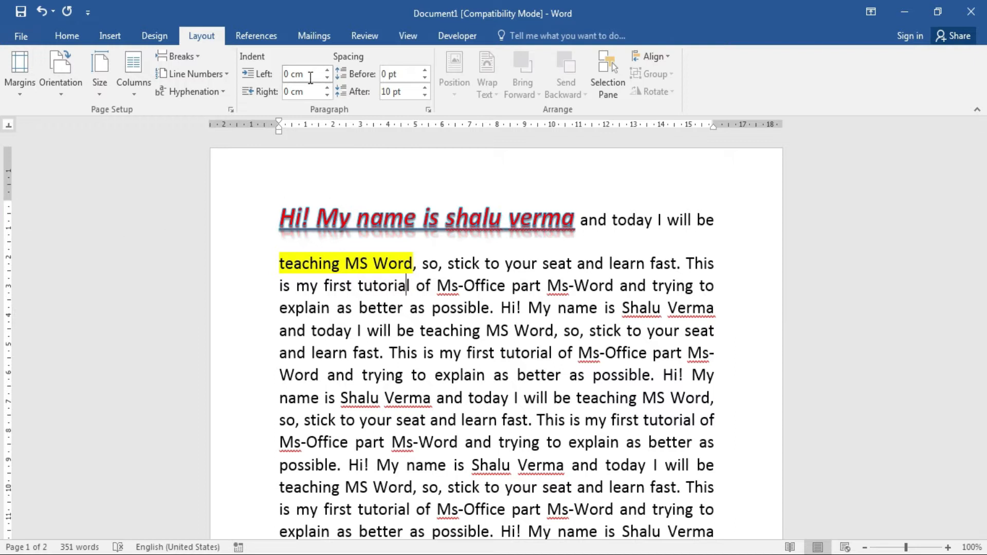
key("ctrl+z")
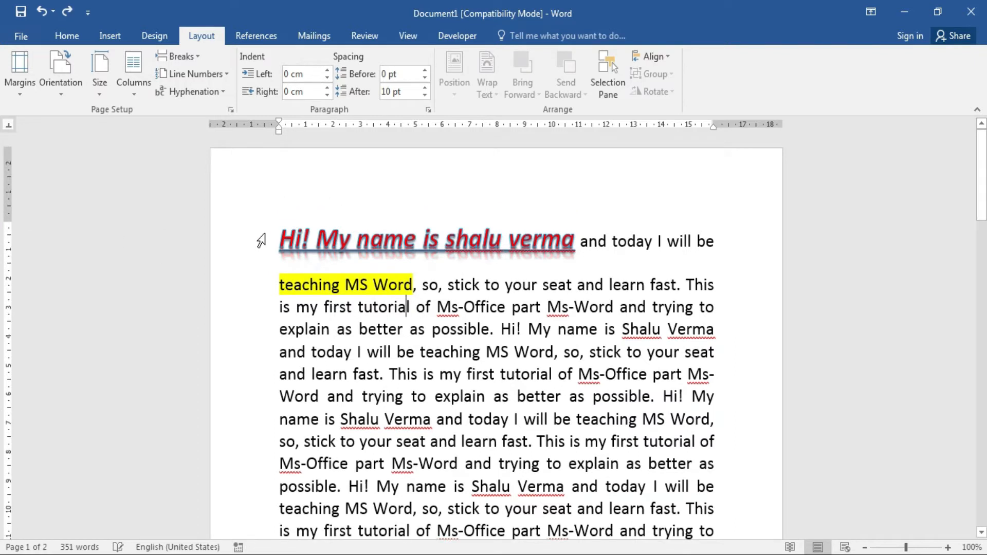
left_click(24, 94)
left_click(58, 414)
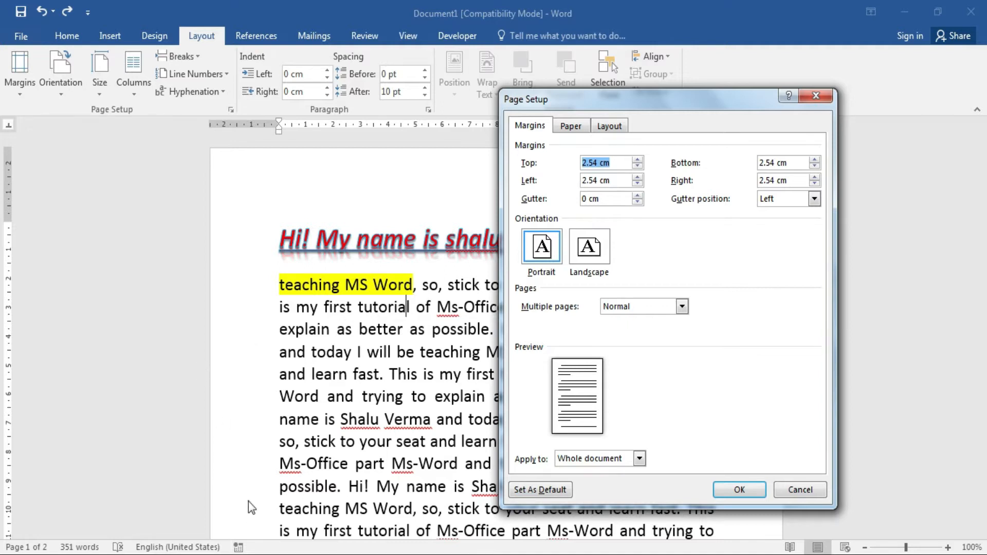
left_click(640, 198)
left_click(639, 199)
left_click(640, 199)
left_click(639, 198)
left_click(639, 198)
left_click(640, 198)
left_click(640, 198)
left_click(640, 199)
left_click(739, 489)
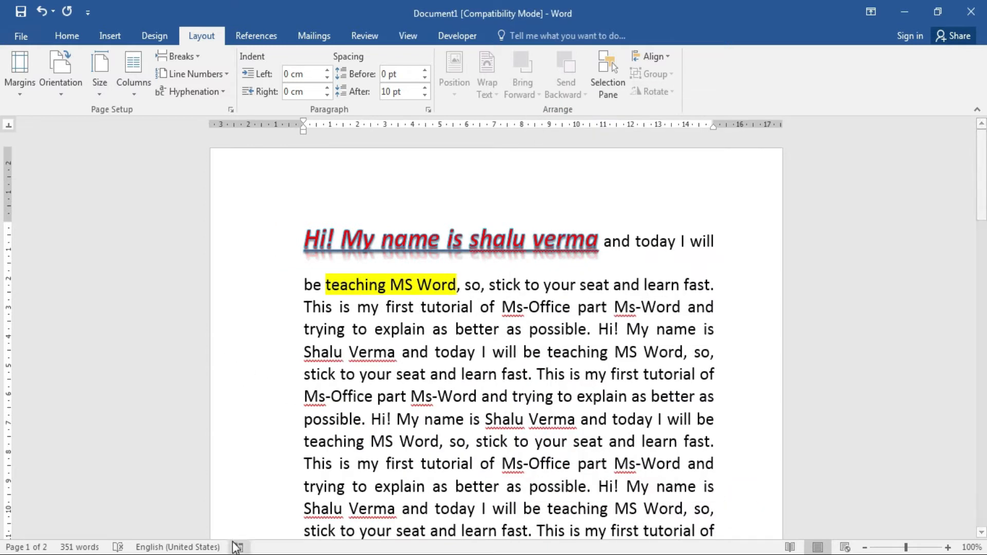
key("ctrl+z")
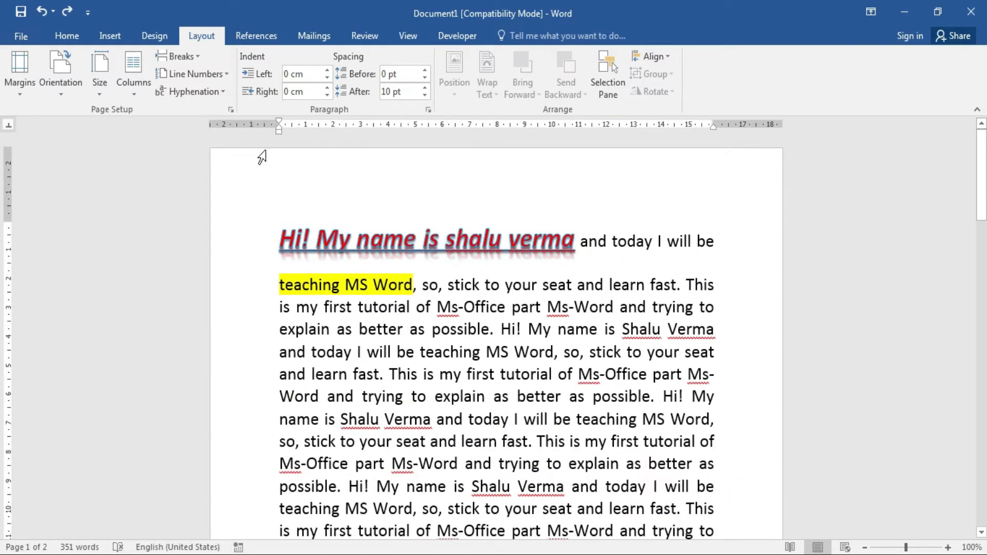
left_click(14, 98)
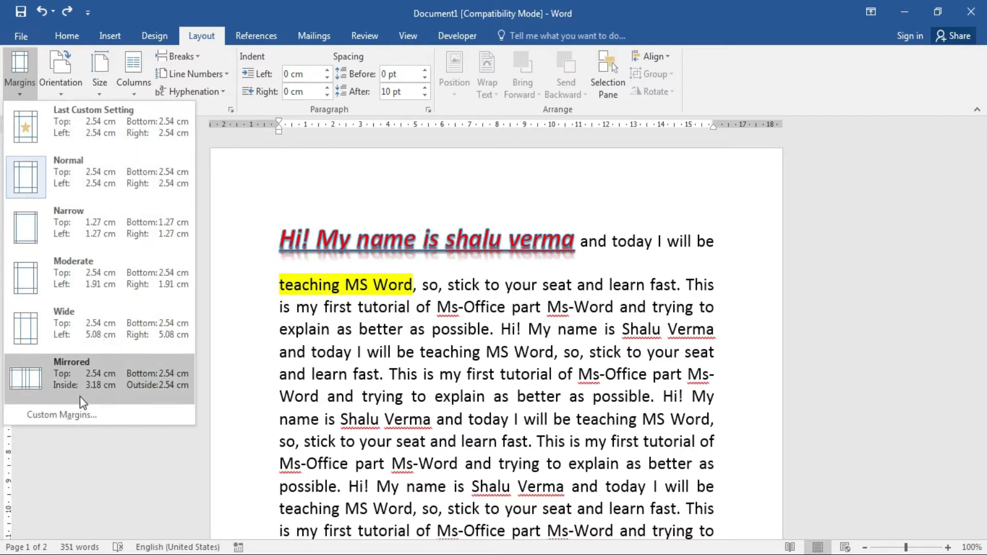
left_click(73, 413)
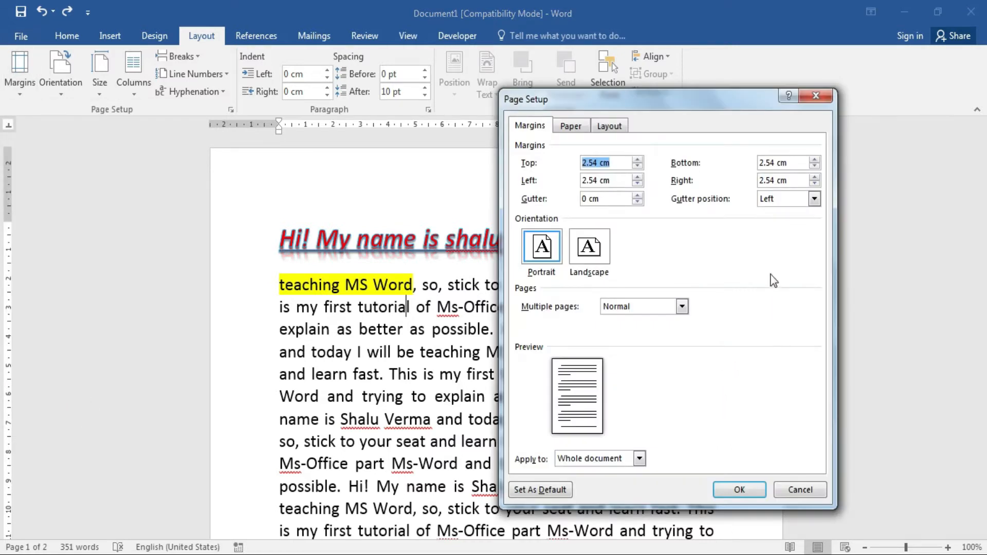
left_click(570, 126)
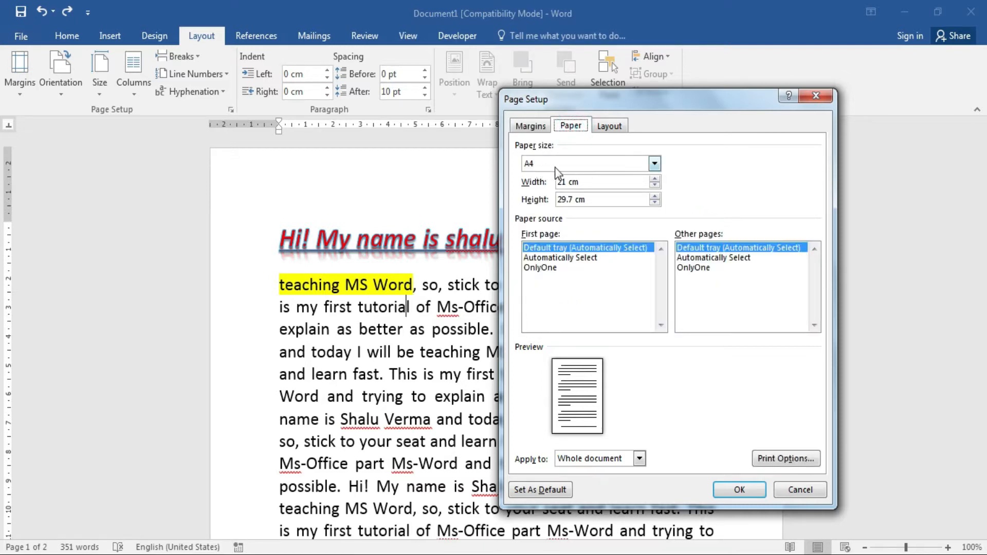
left_click(627, 165)
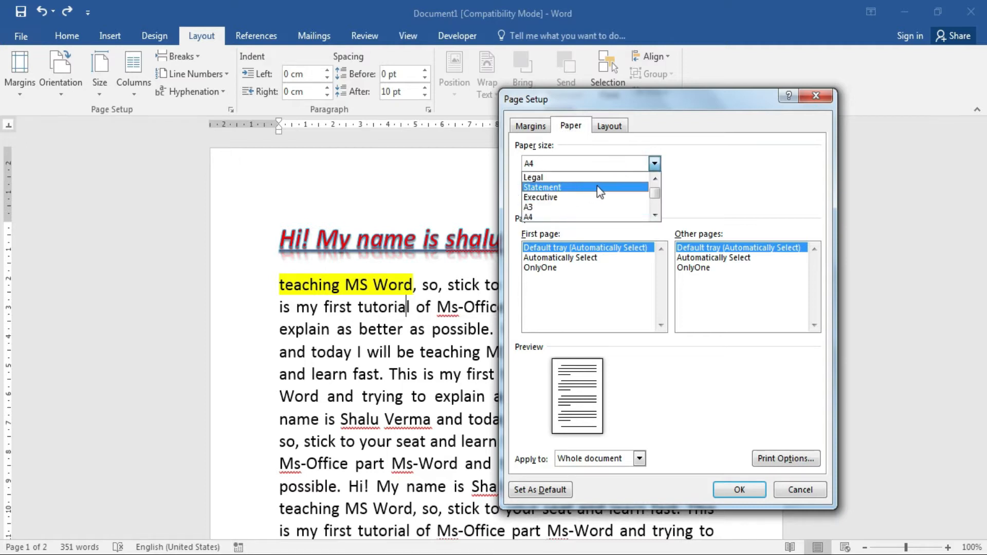
left_click(654, 213)
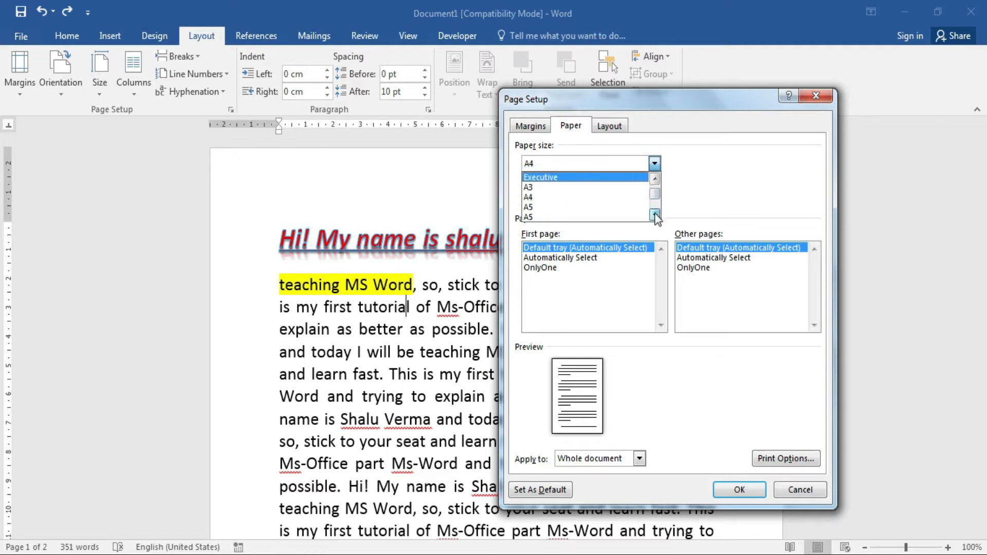
left_click(654, 213)
left_click(654, 213)
left_click(654, 214)
left_click(698, 161)
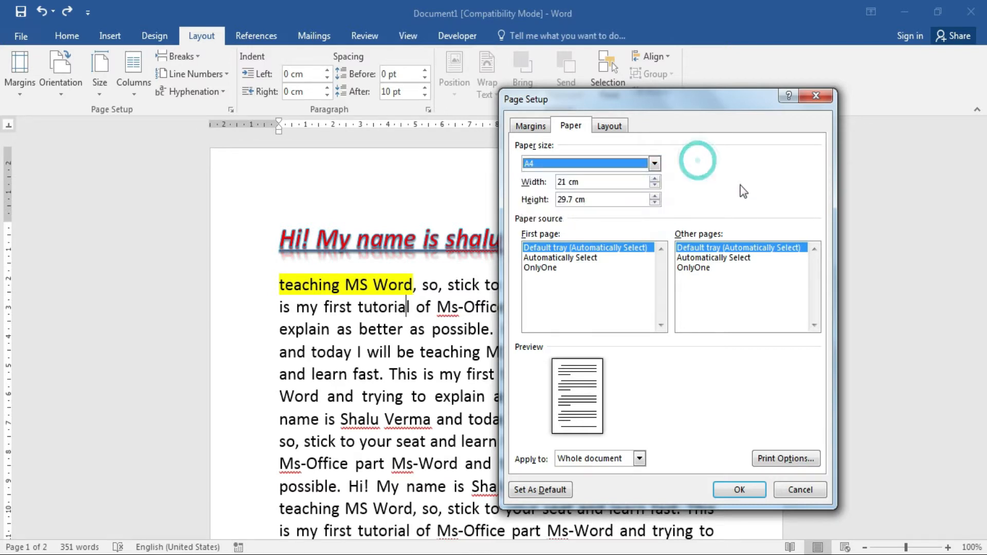
left_click(536, 128)
left_click(609, 126)
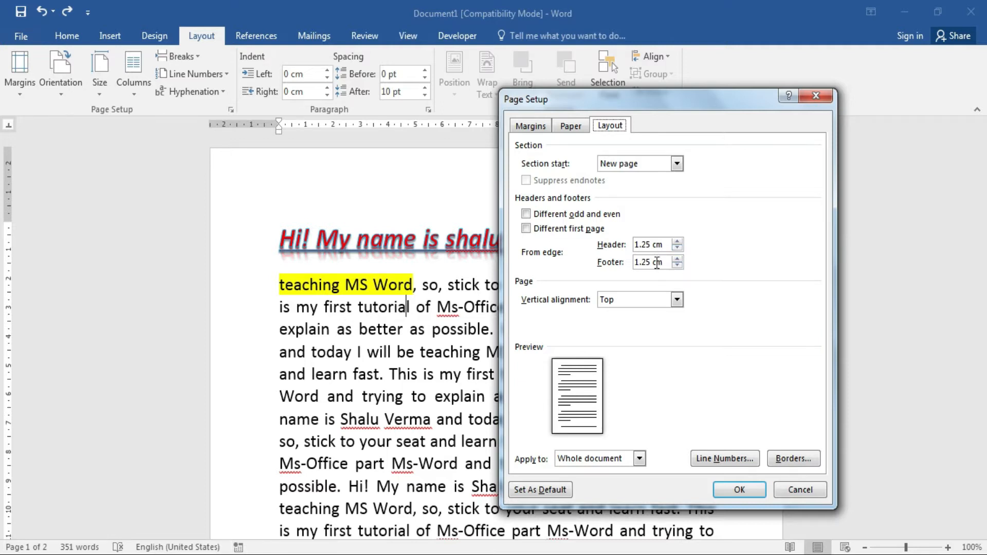
left_click(798, 491)
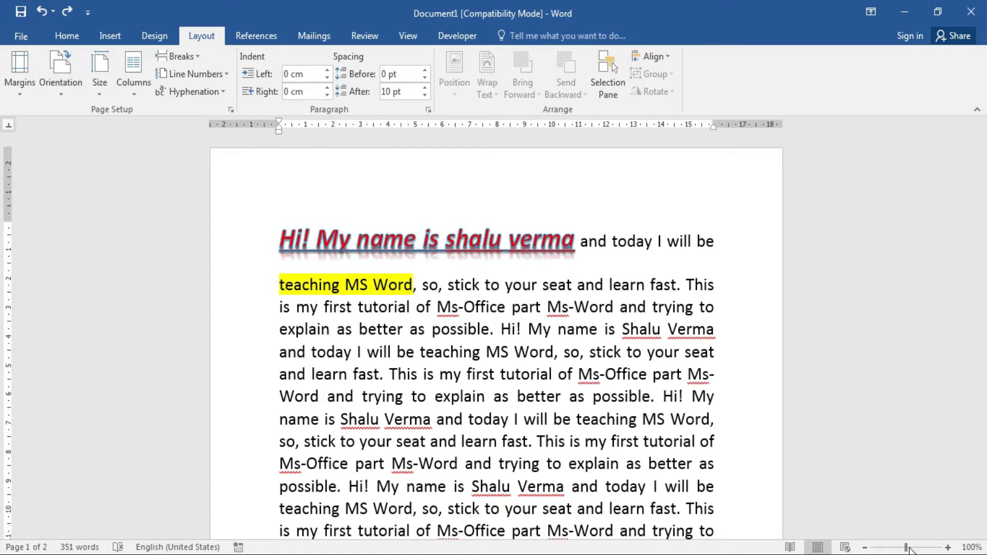
View the whole page at 53% zoom and turn it to landscape orientation.
left_click_drag(907, 547, 912, 548)
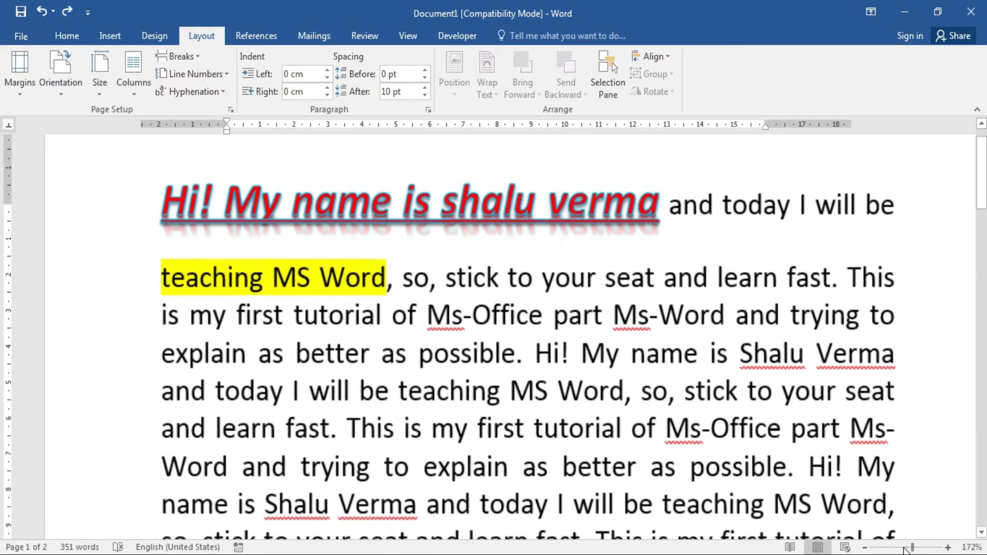
left_click(889, 548)
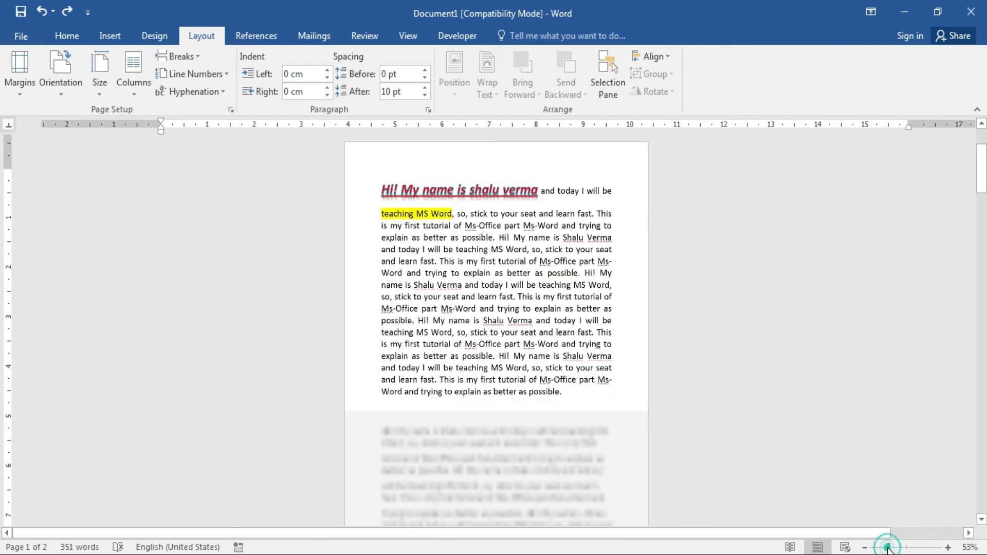
left_click(64, 98)
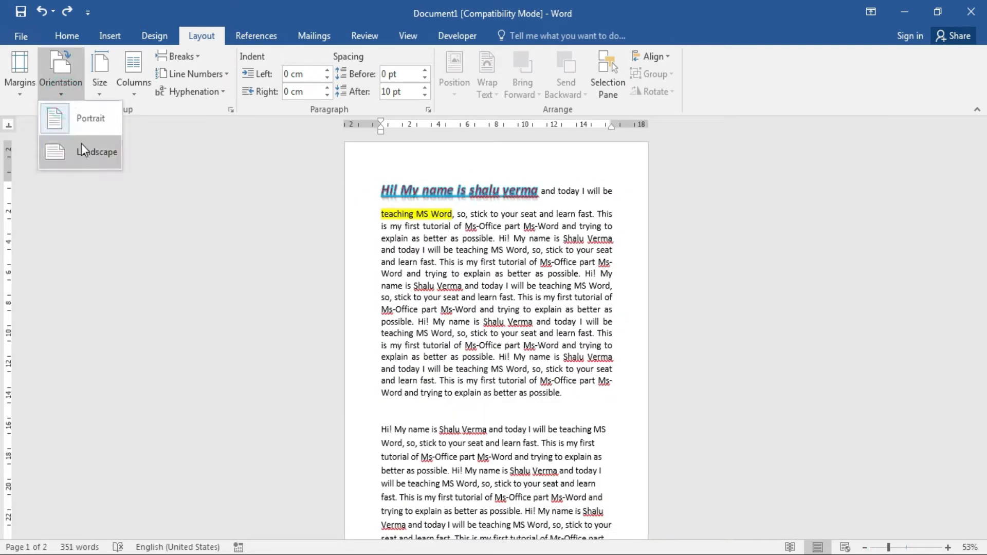
left_click(82, 150)
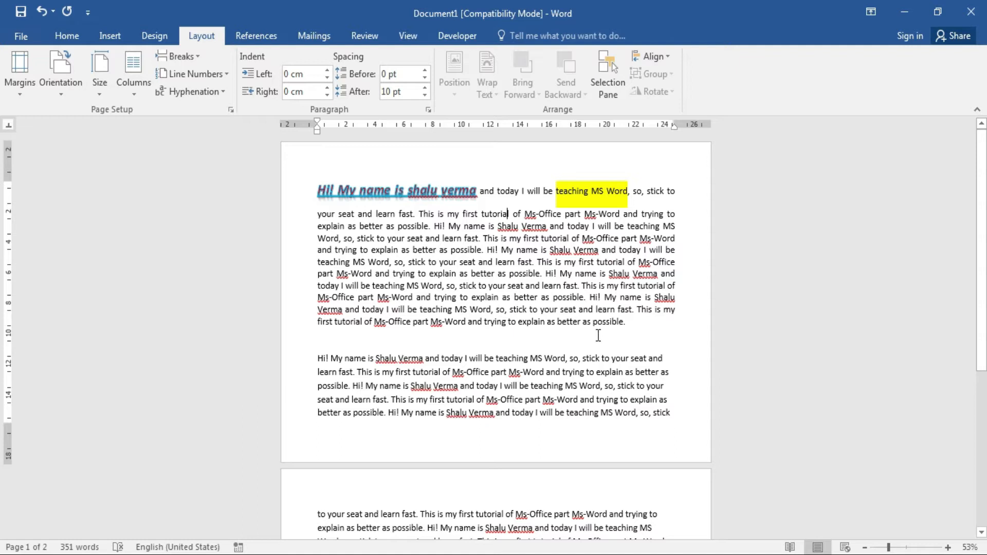
Return the page to portrait orientation and show the paper size choices.
left_click(65, 93)
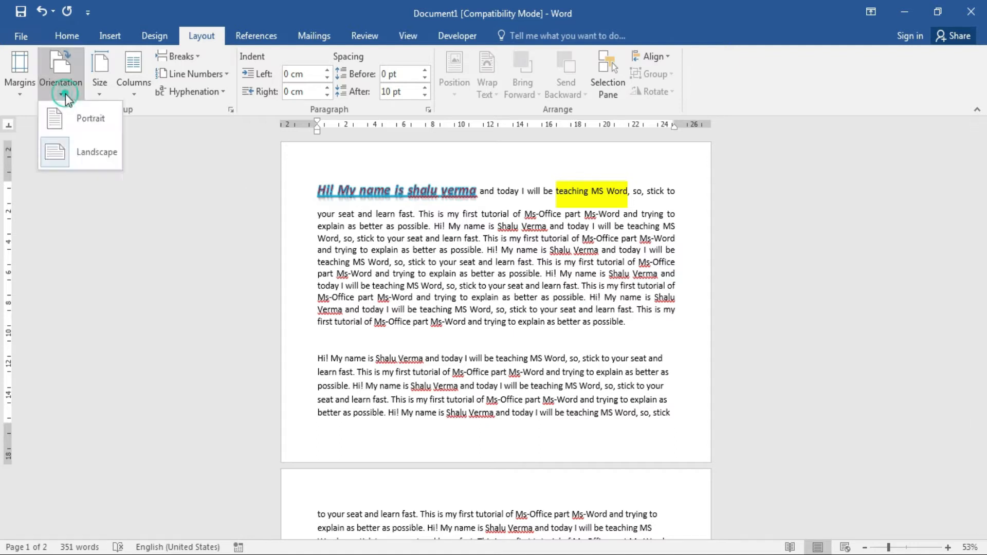
left_click(72, 117)
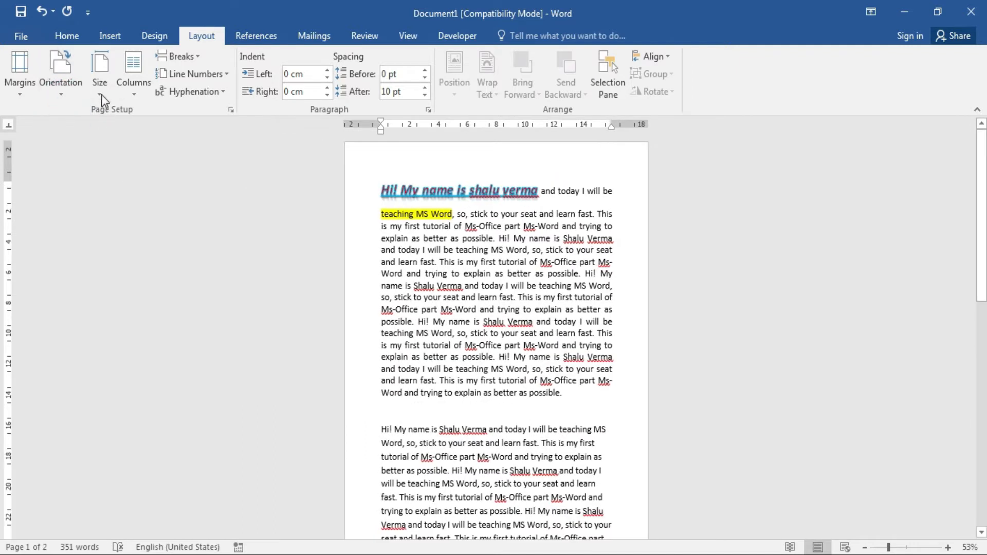
left_click(100, 93)
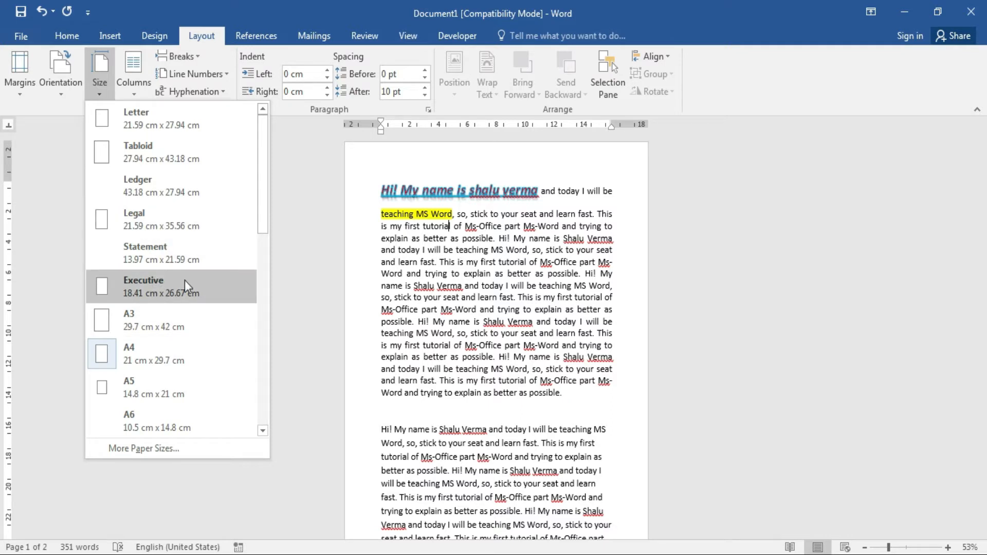
Show the Columns dropdown on the Layout tab.
left_click(141, 92)
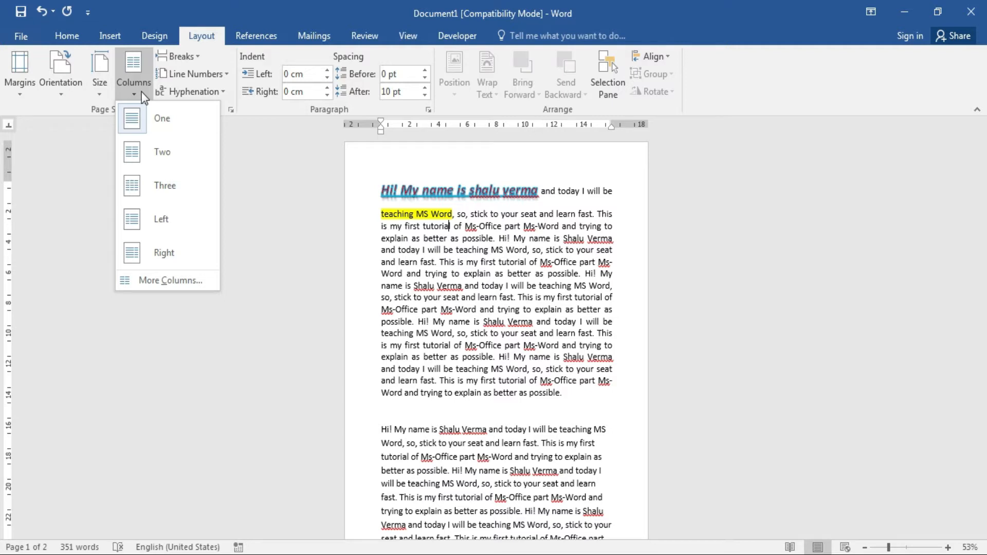
Try the Two, Three and Left column presets, settling on the wide-left Right preset.
left_click(183, 158)
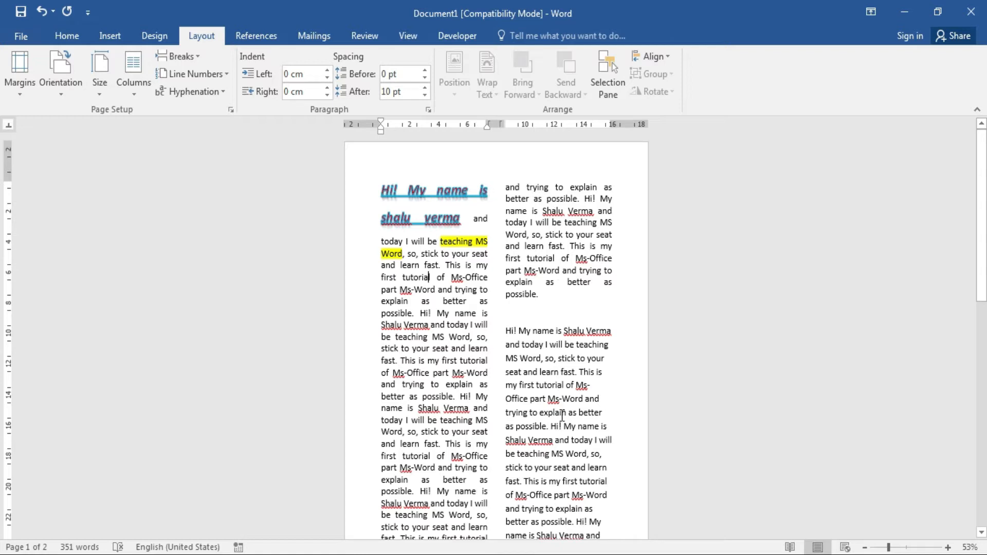
left_click(136, 91)
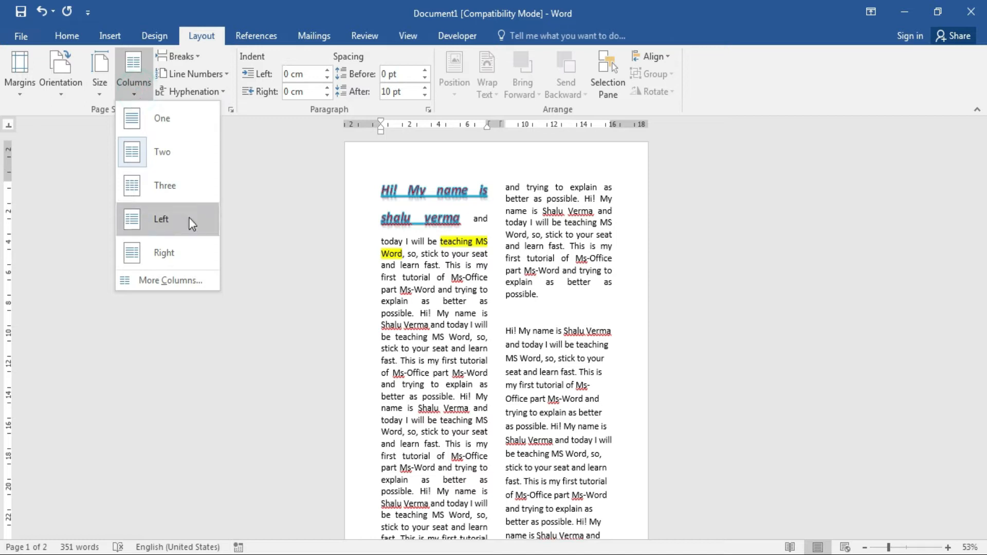
left_click(193, 197)
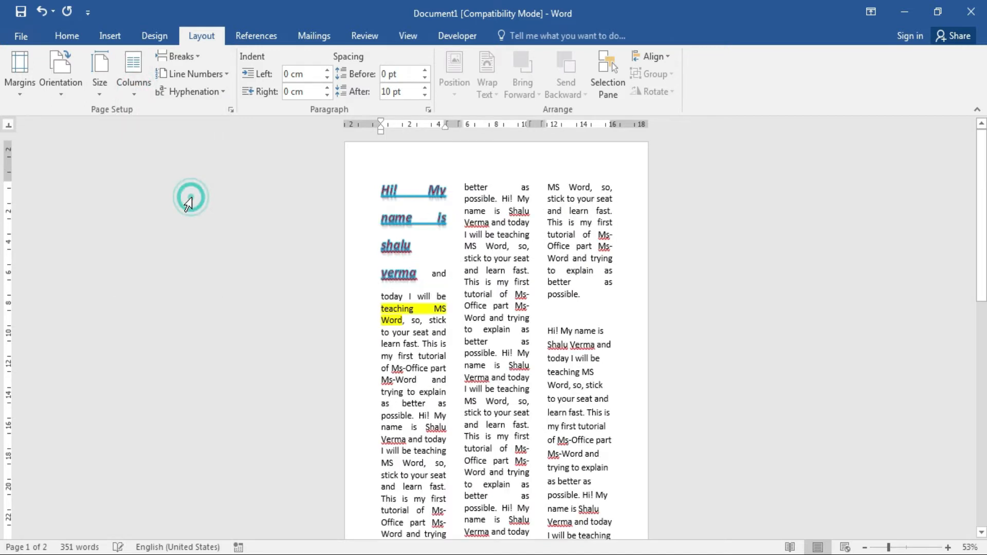
left_click(141, 88)
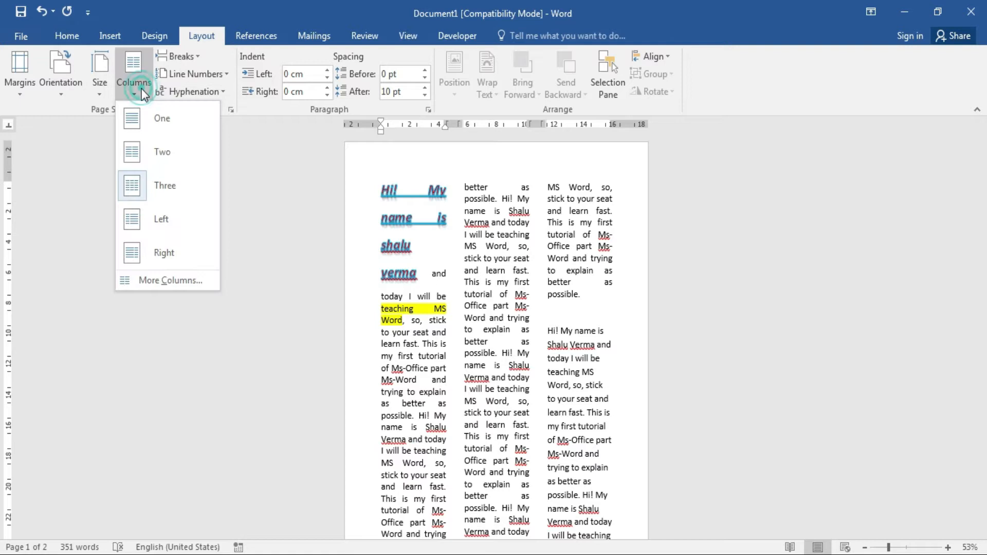
left_click(196, 232)
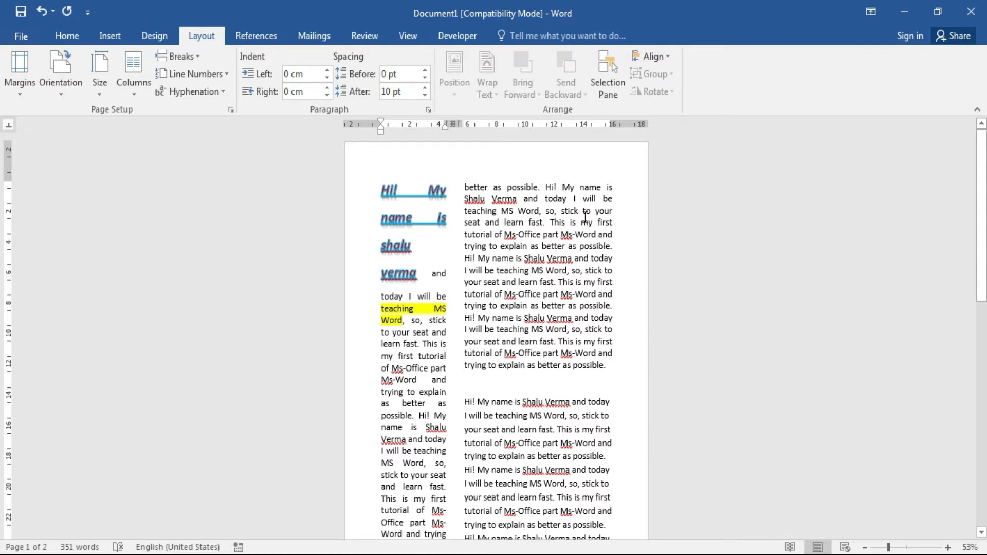
left_click(137, 96)
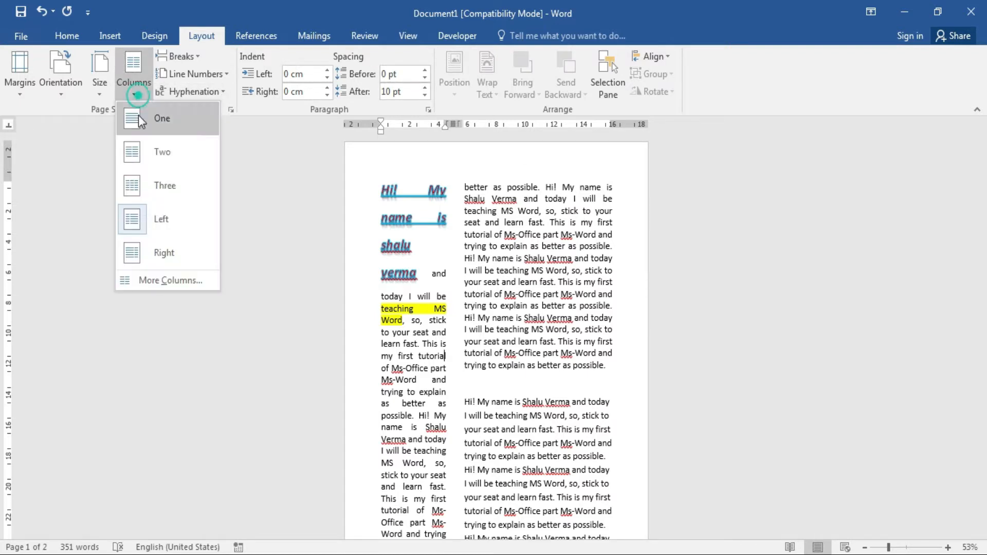
left_click(176, 251)
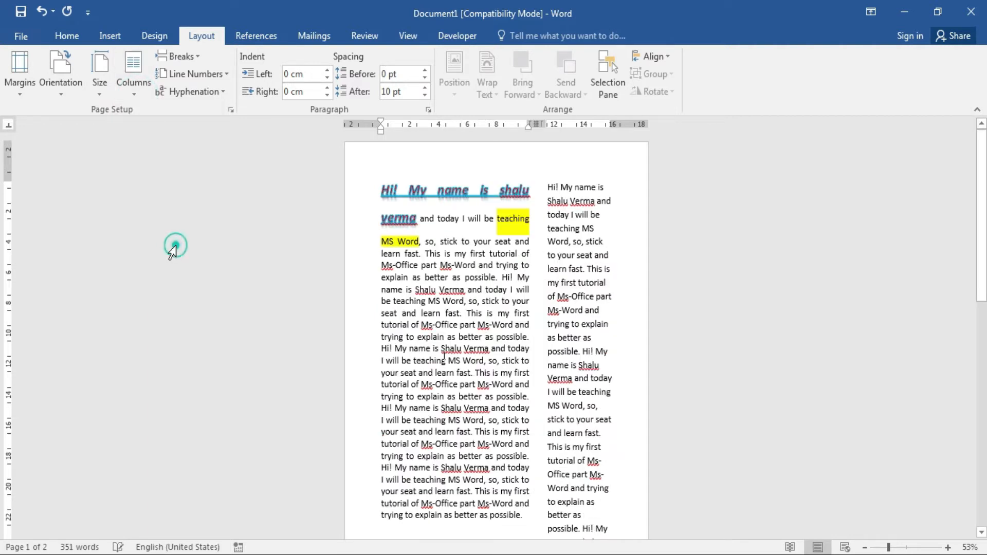
left_click(139, 95)
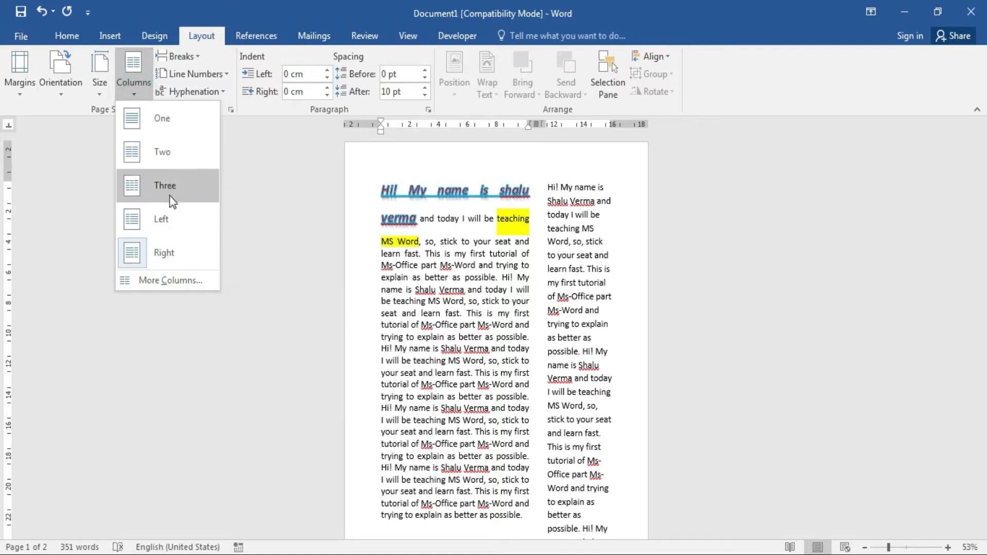
Lay the text out in 4 columns with lines between them via More Columns.
left_click(177, 277)
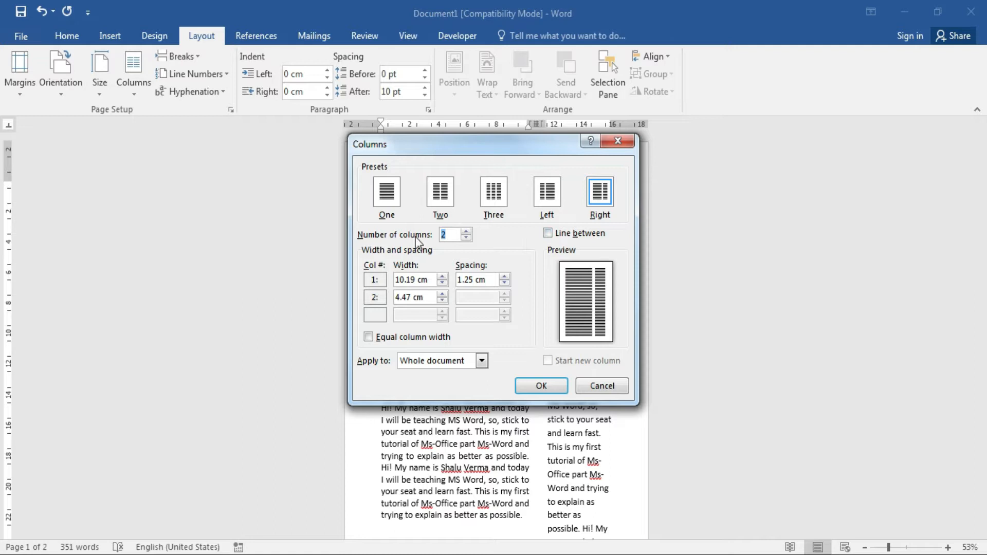
left_click(465, 232)
left_click(466, 232)
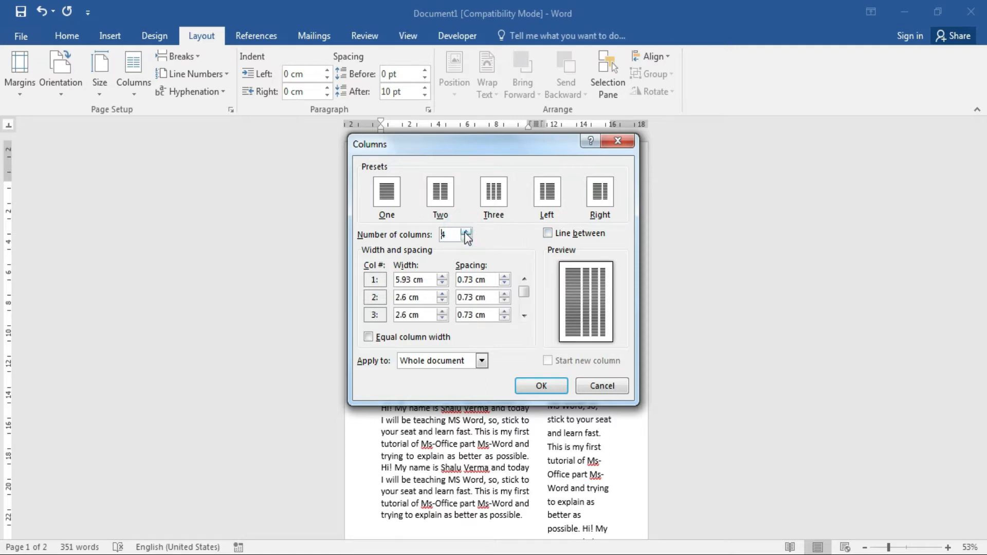
left_click(551, 386)
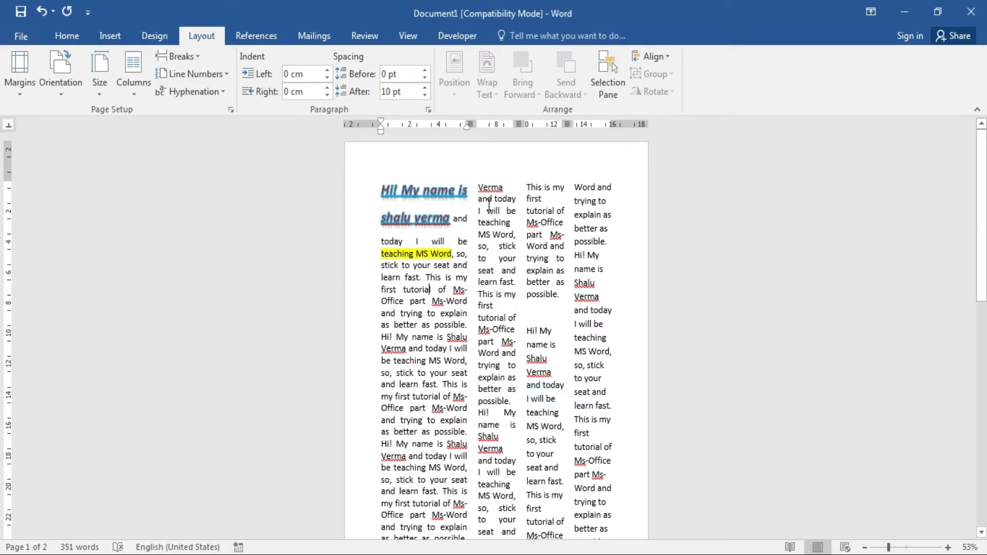
left_click(139, 91)
left_click(172, 279)
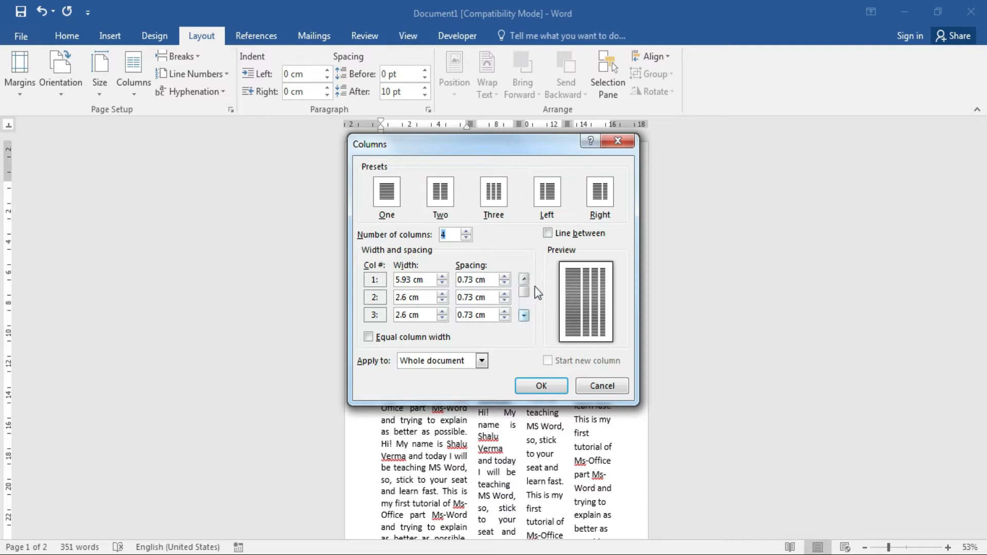
left_click(548, 233)
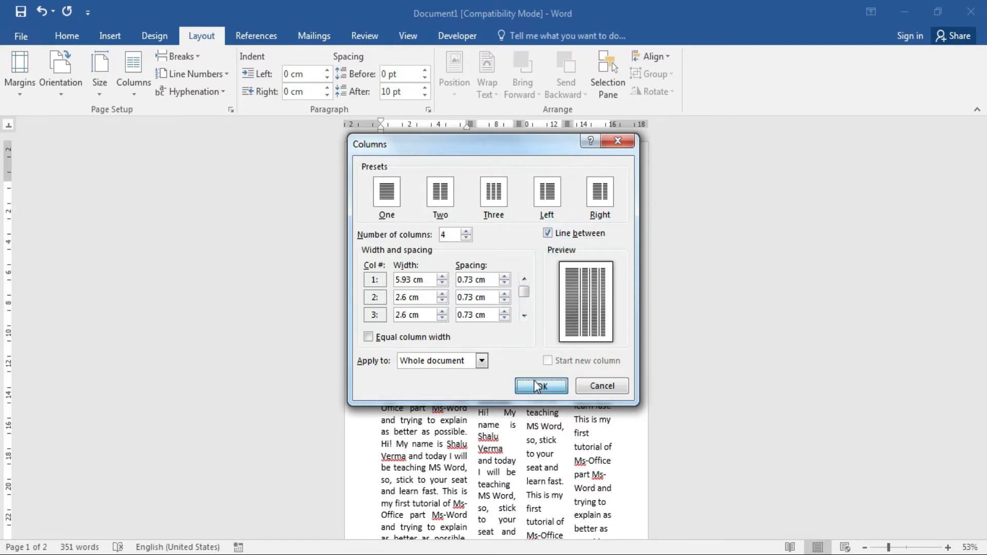
left_click(534, 387)
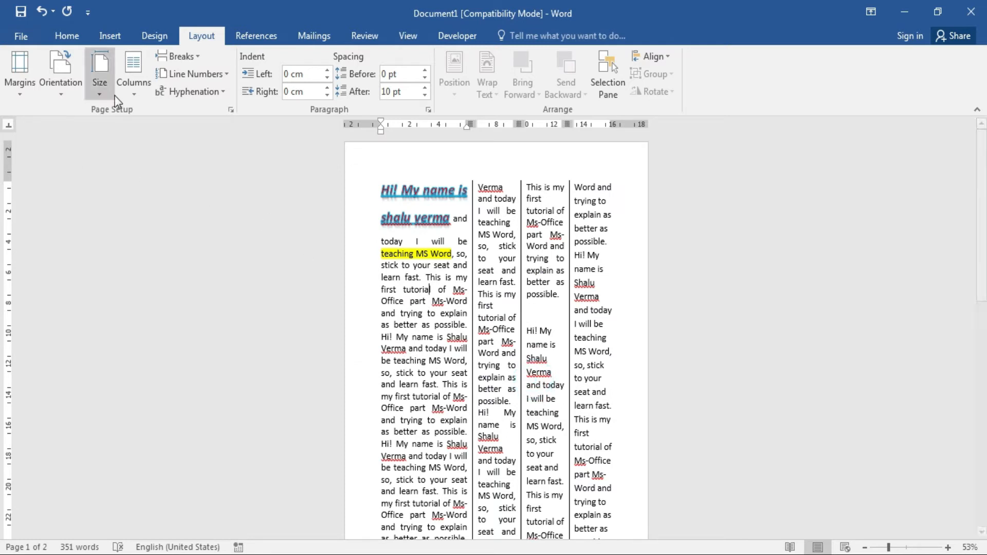
Undo the column changes so the text is back in a single column.
left_click(132, 92)
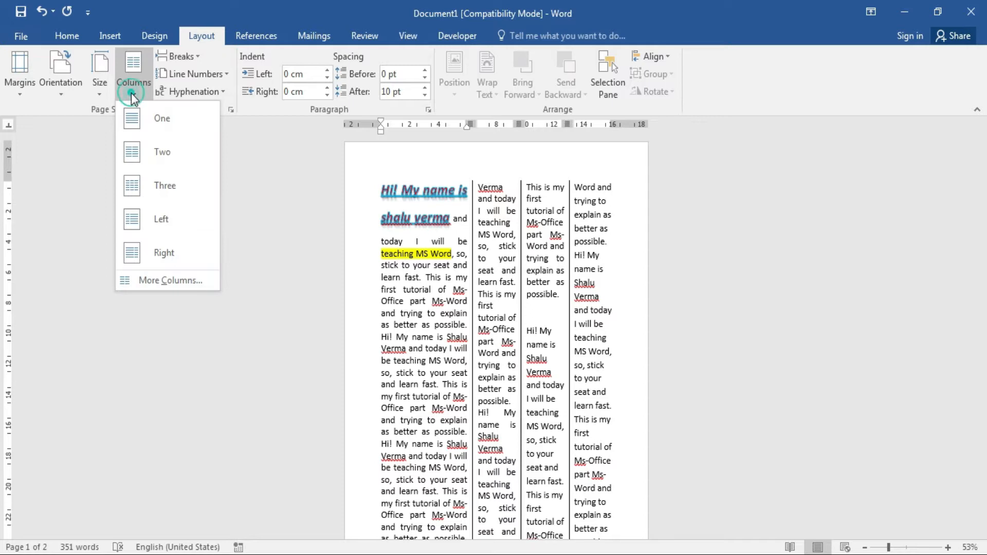
left_click(171, 282)
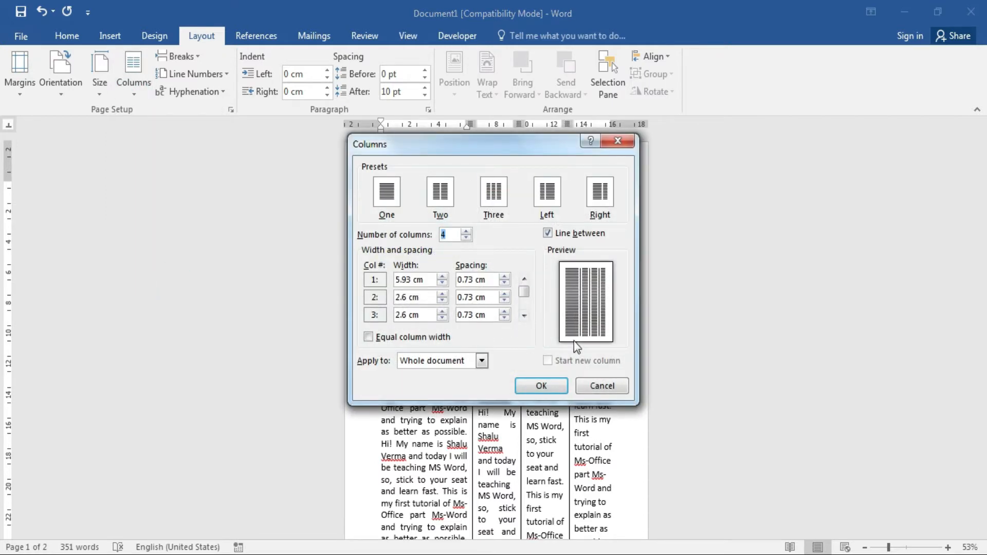
left_click(606, 389)
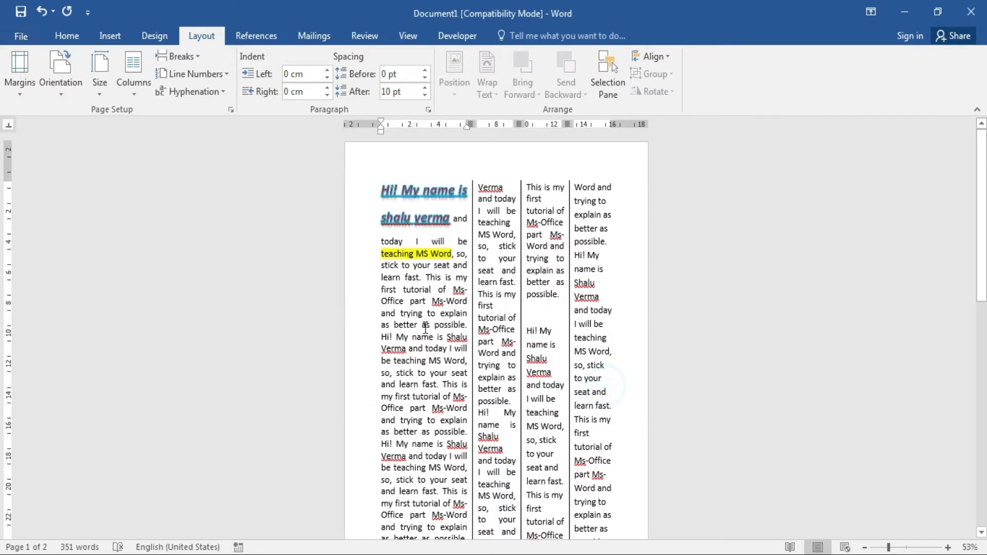
key("ctrl+z")
key("ctrl+z")
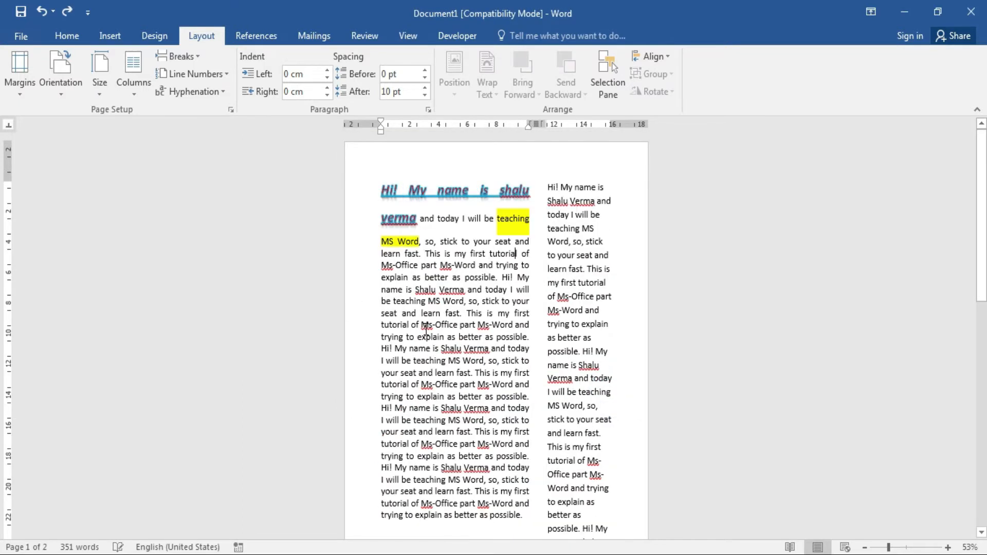
key("ctrl+z")
key("ctrl+z")
key("ctrl+z")
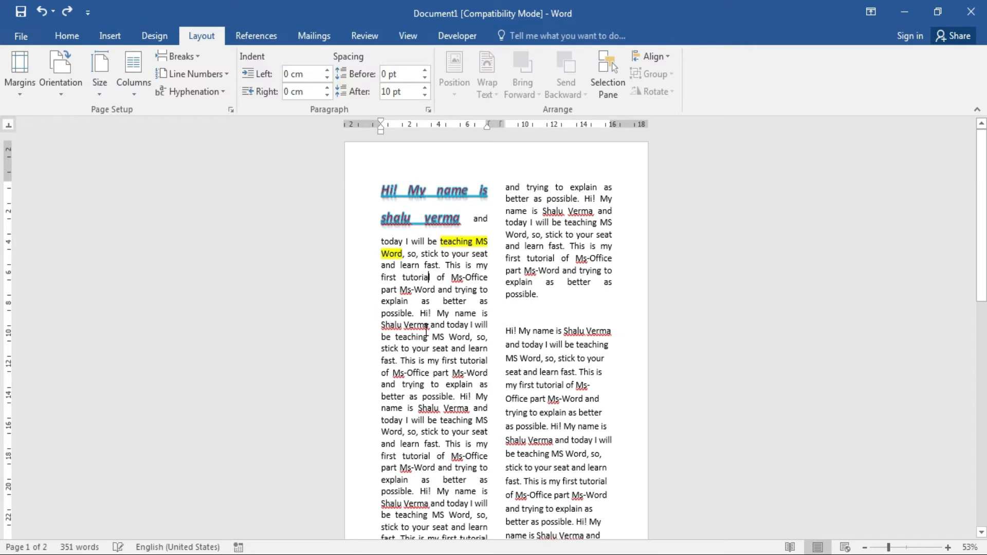
left_click(546, 251)
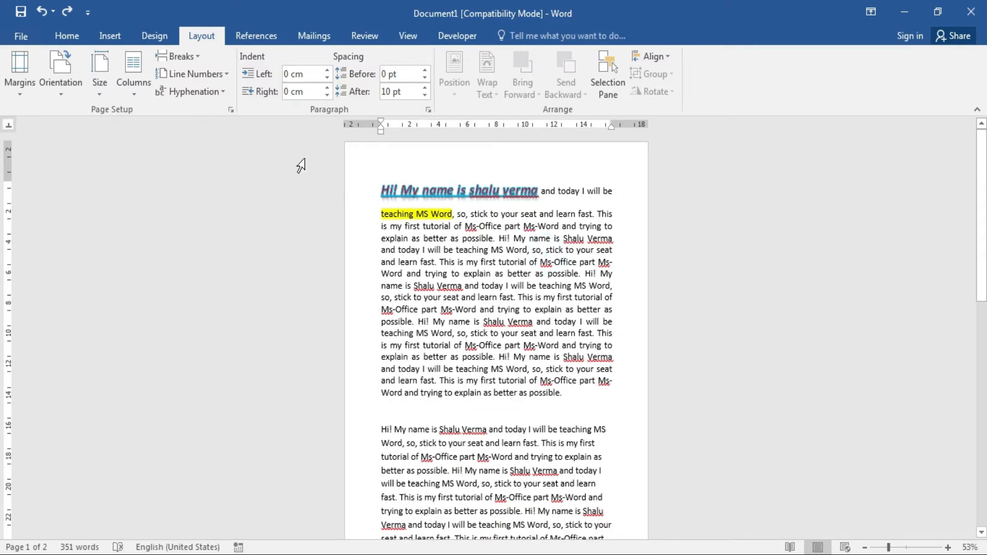
left_click(200, 55)
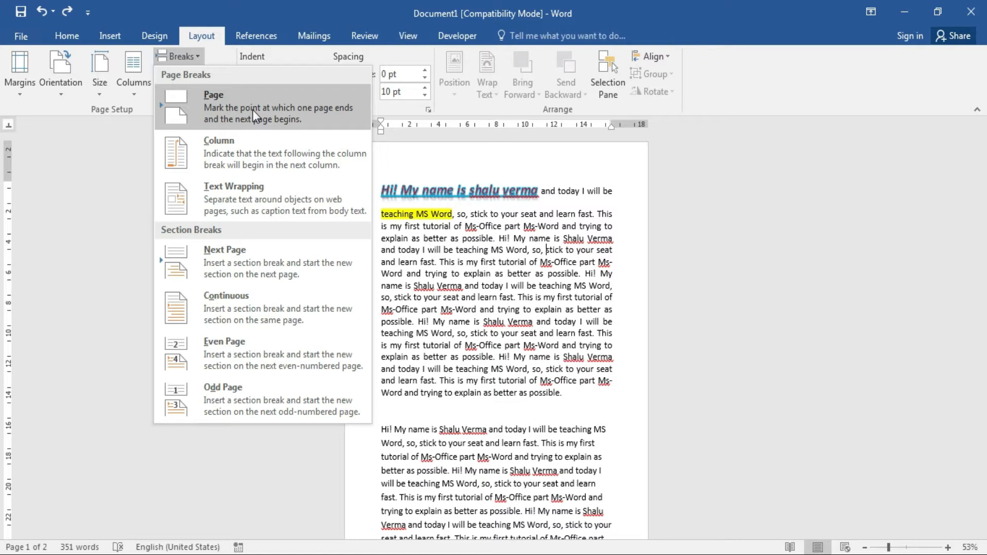
left_click(520, 303)
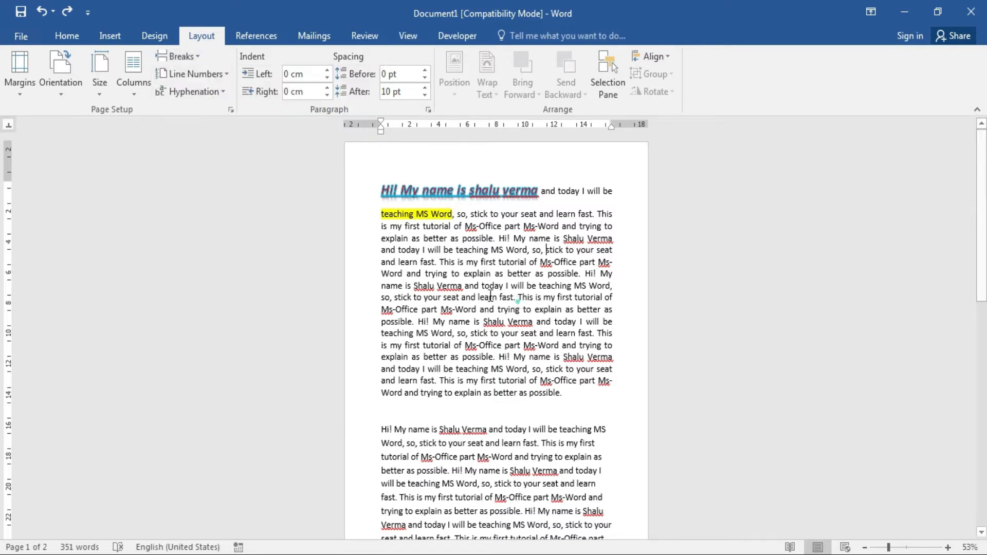
left_click(384, 286)
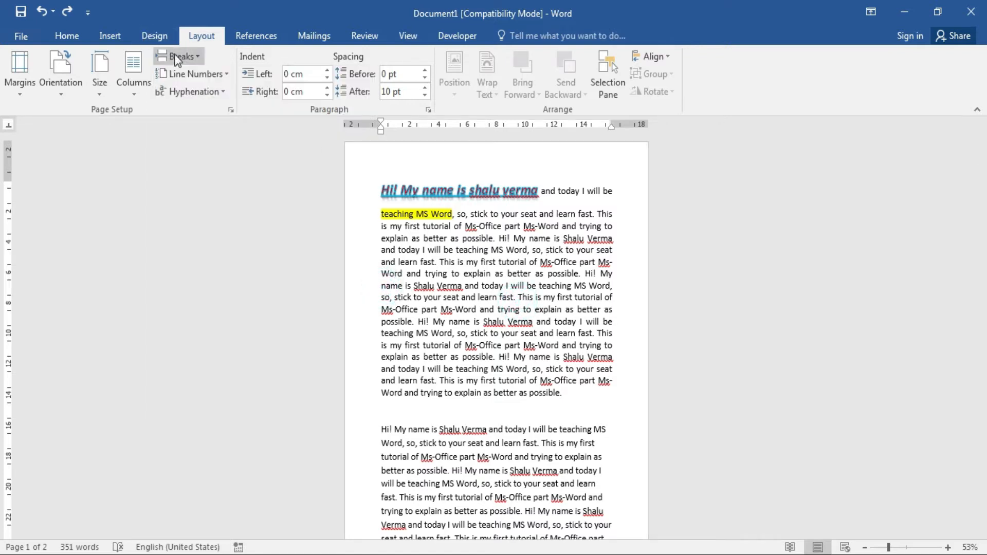
left_click(190, 57)
left_click(246, 104)
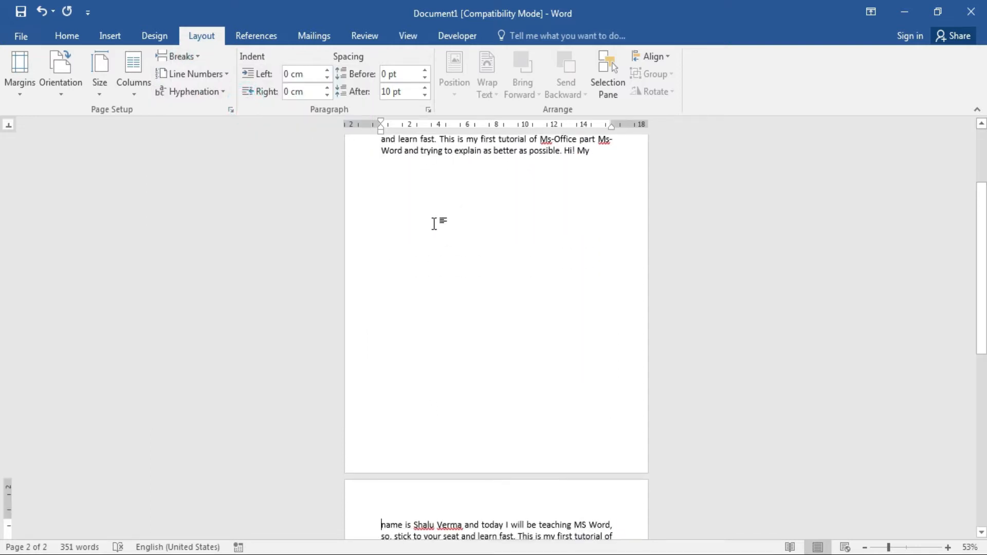
key("ctrl+z")
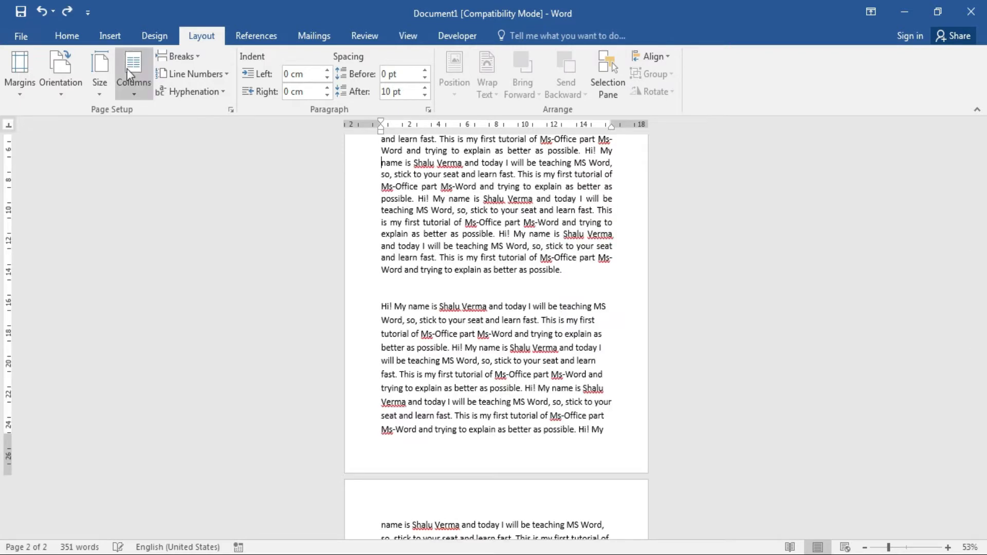
left_click(195, 58)
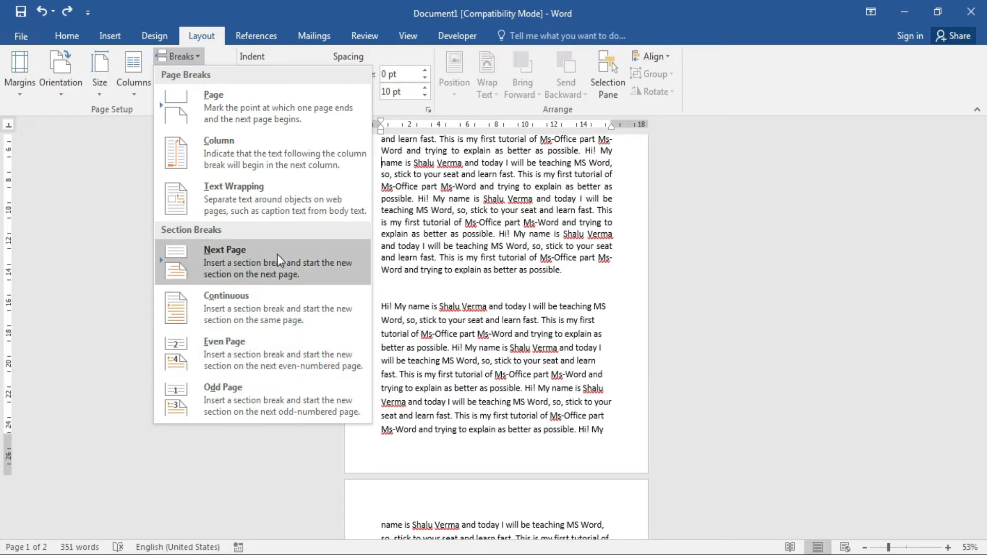
left_click(372, 2)
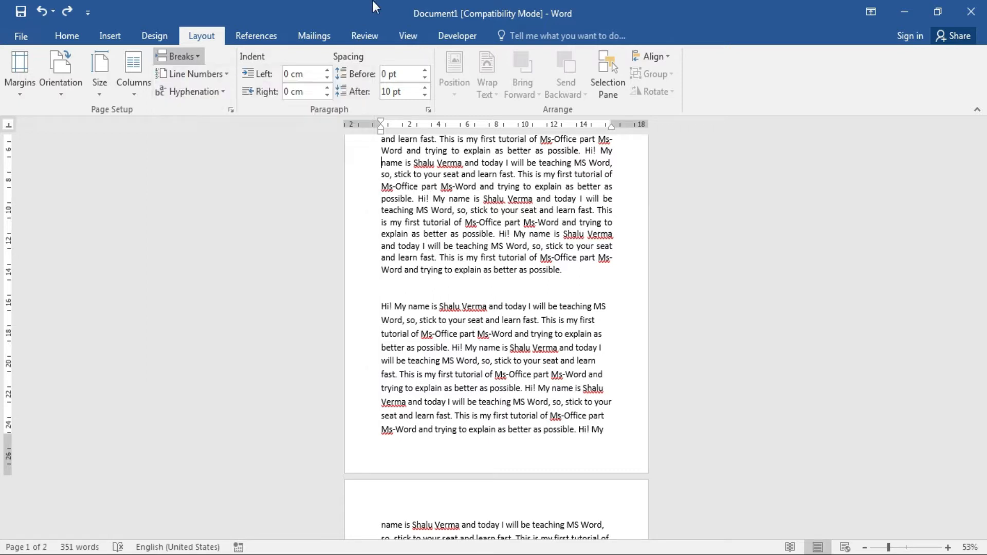
Add continuous line numbers (1 to 33 across both pages) and reset zoom to 100%.
left_click(226, 76)
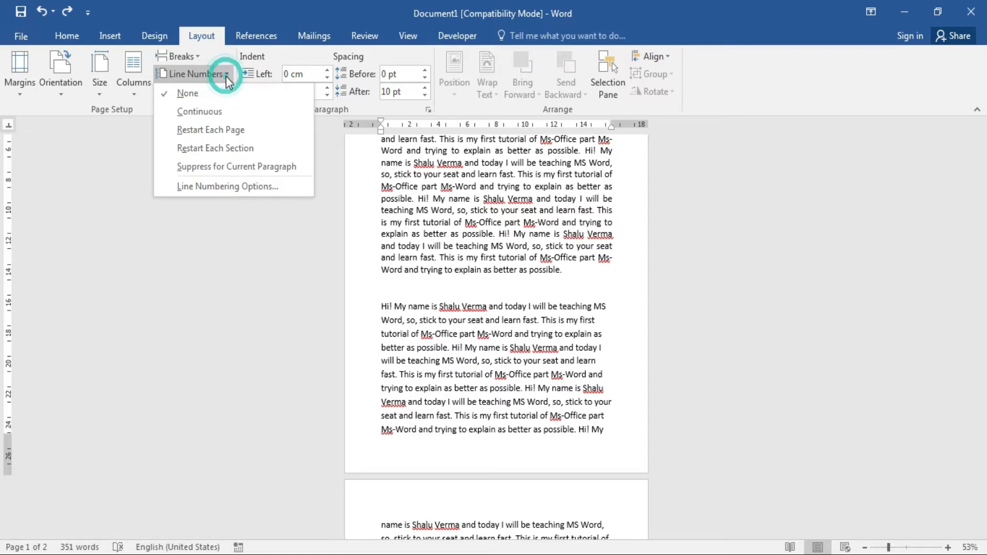
left_click(235, 112)
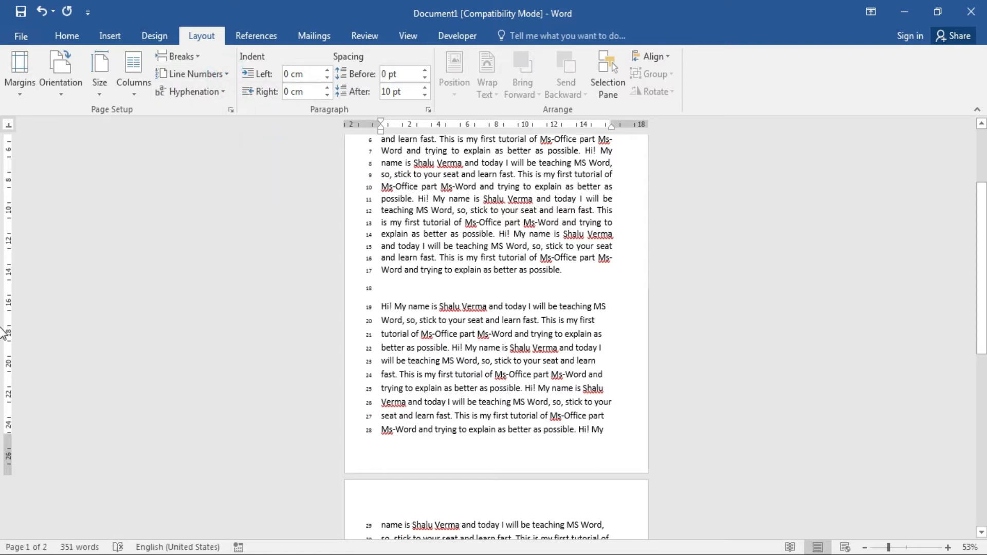
left_click_drag(985, 326, 986, 247)
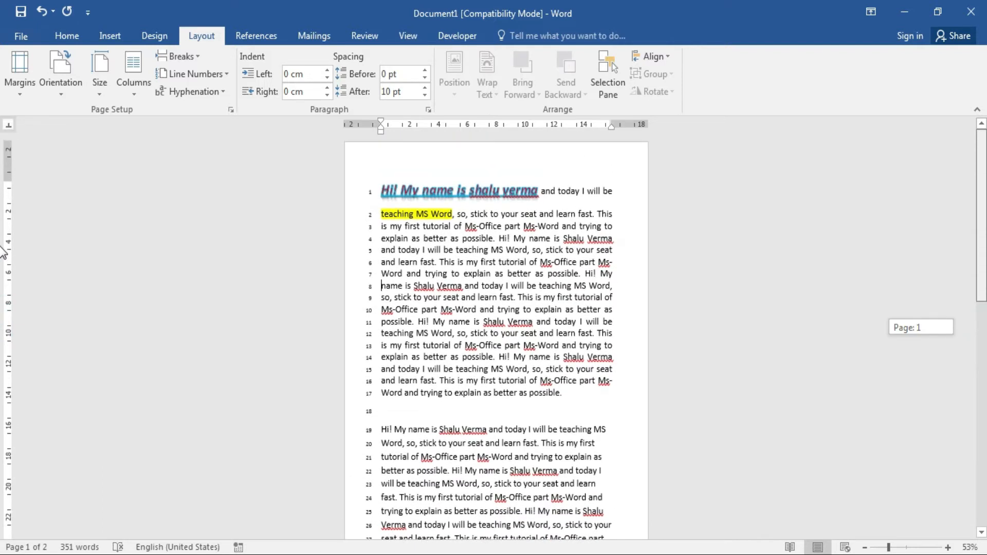
scroll(3, 287, "down", 2)
left_click_drag(892, 549, 956, 538)
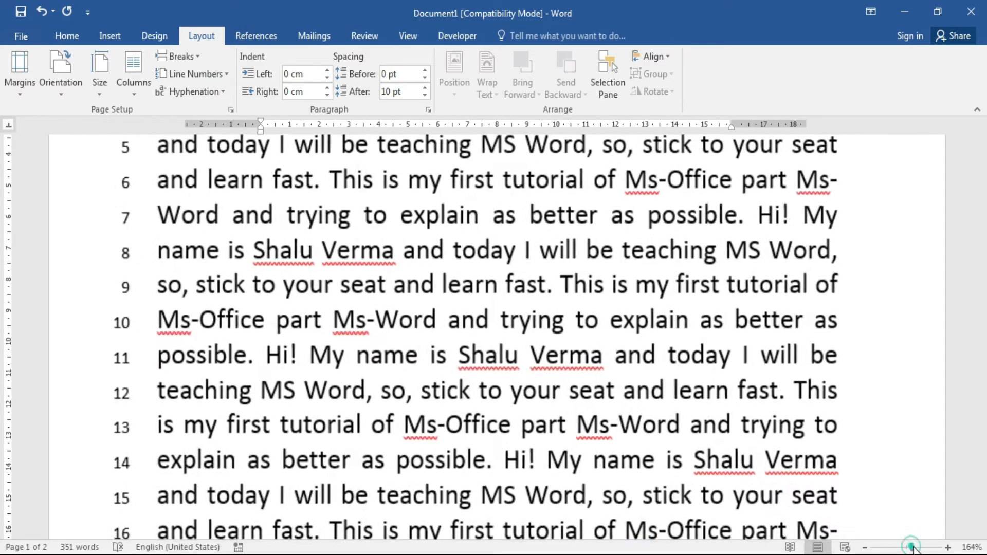
left_click_drag(908, 547, 912, 548)
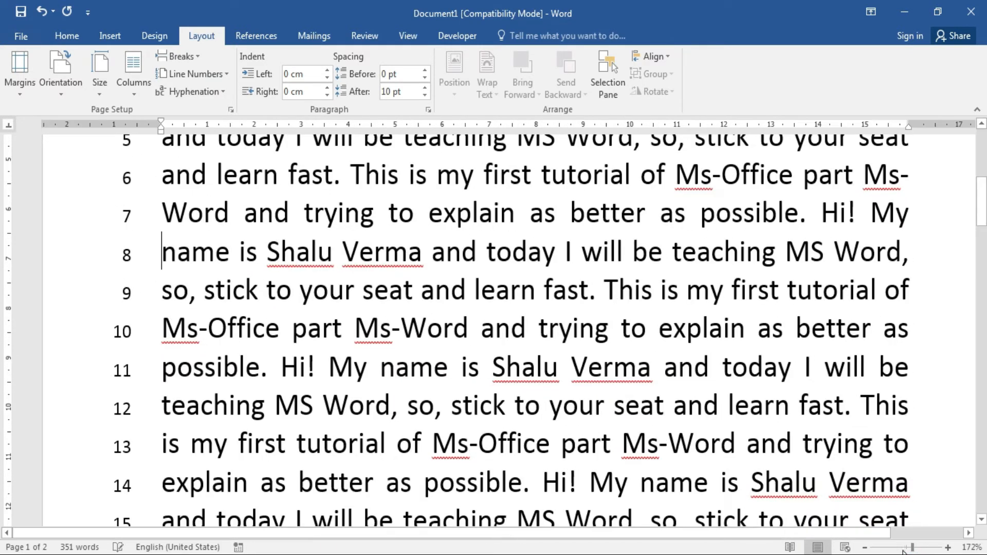
left_click(905, 549)
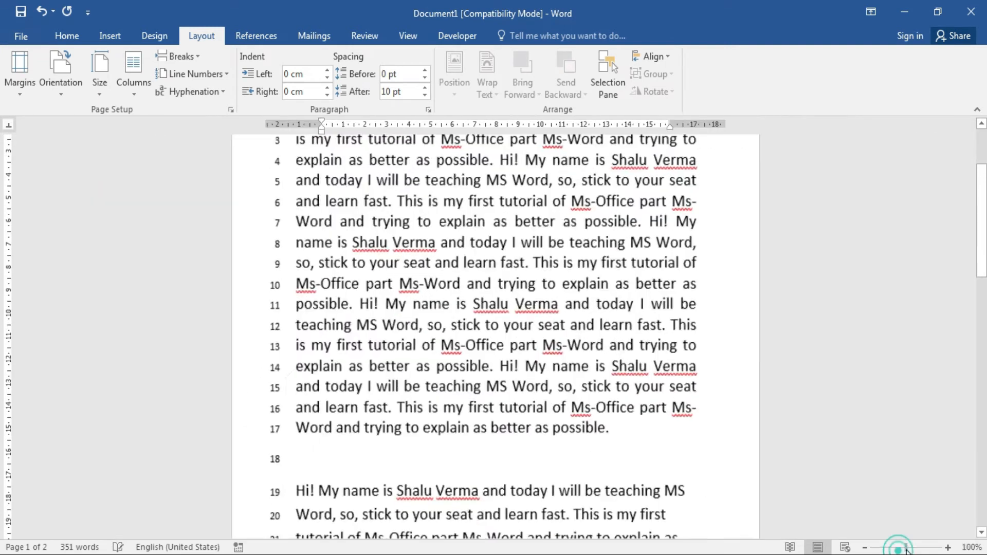
mouse_move(985, 245)
left_mouse_down()
mouse_move(985, 469)
mouse_move(986, 239)
left_mouse_up()
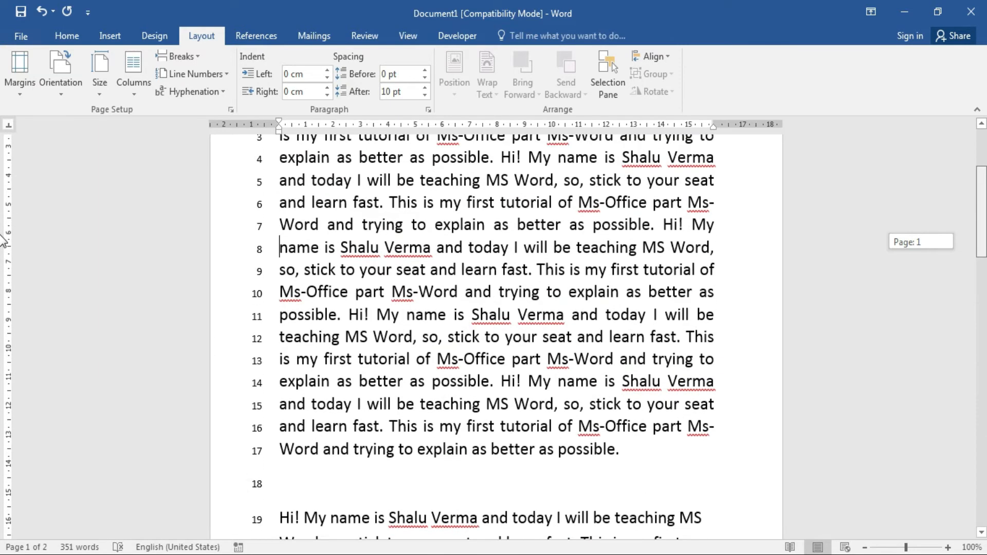
scroll(3, 239, "up", 3)
Switch the line numbering to restart on each page.
left_click(222, 73)
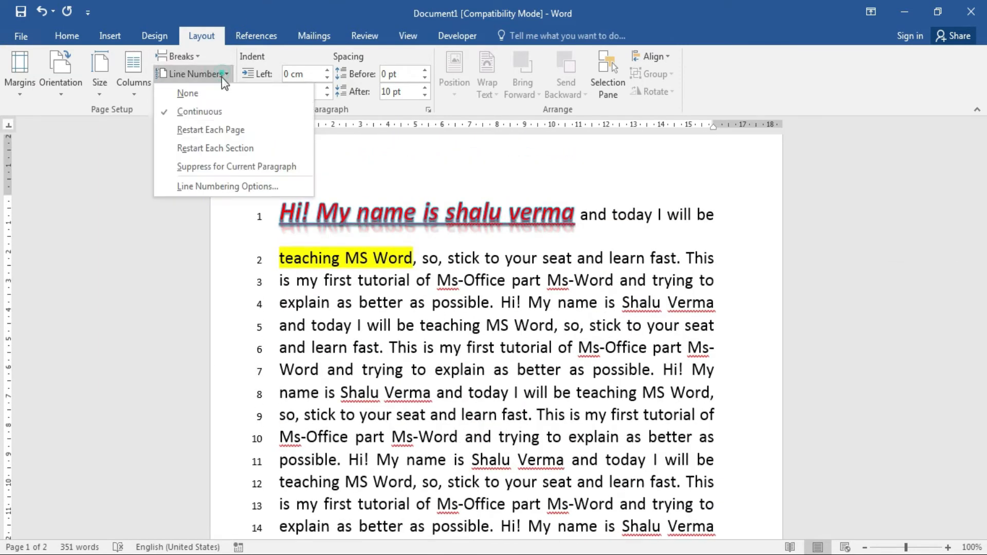
left_click(254, 132)
left_click_drag(982, 196, 982, 358)
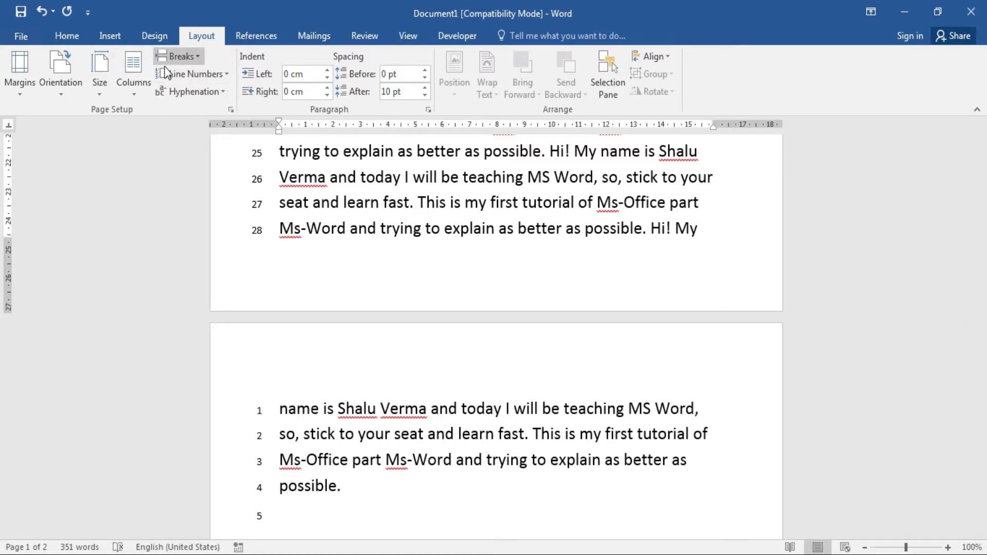
Turn line numbering off and show the hyphenation choices.
left_click(225, 76)
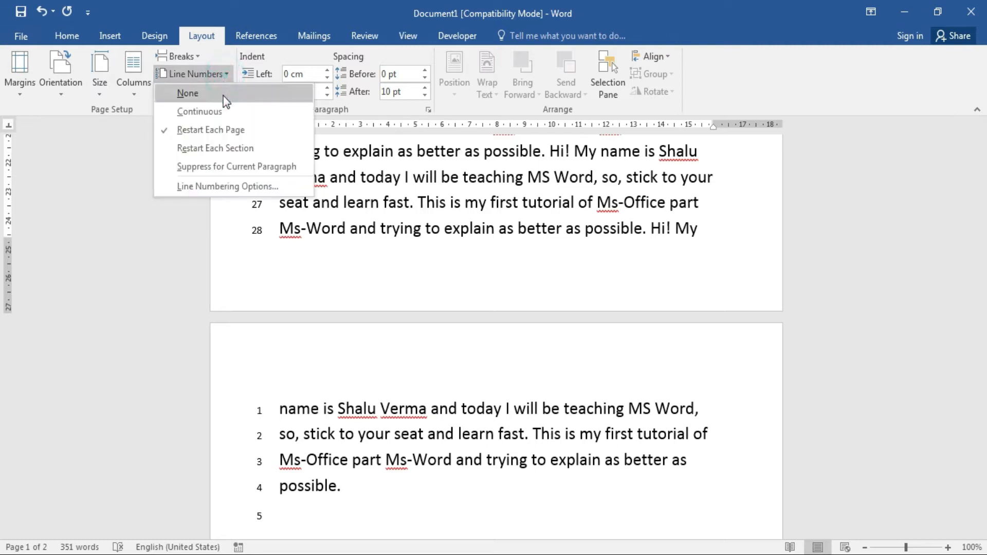
left_click(223, 100)
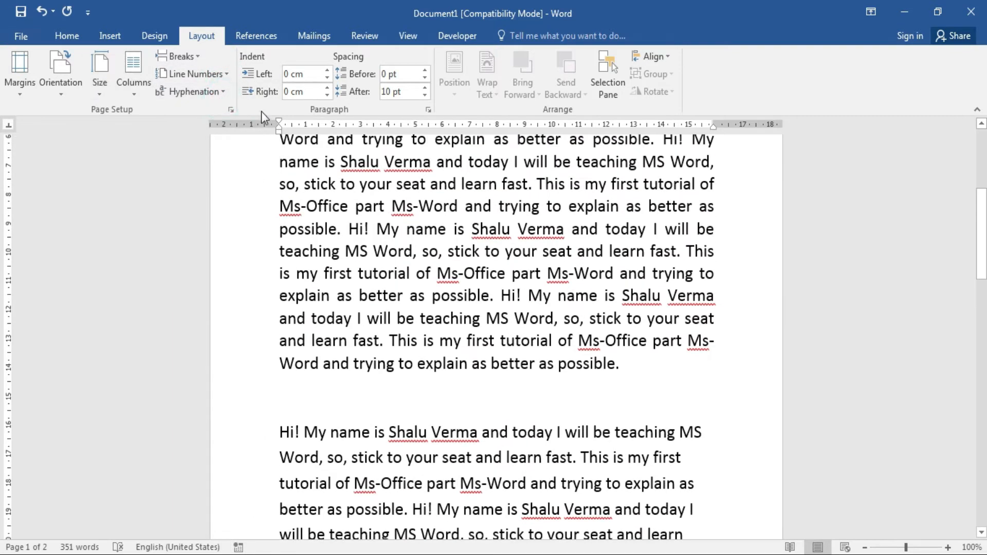
left_click(223, 91)
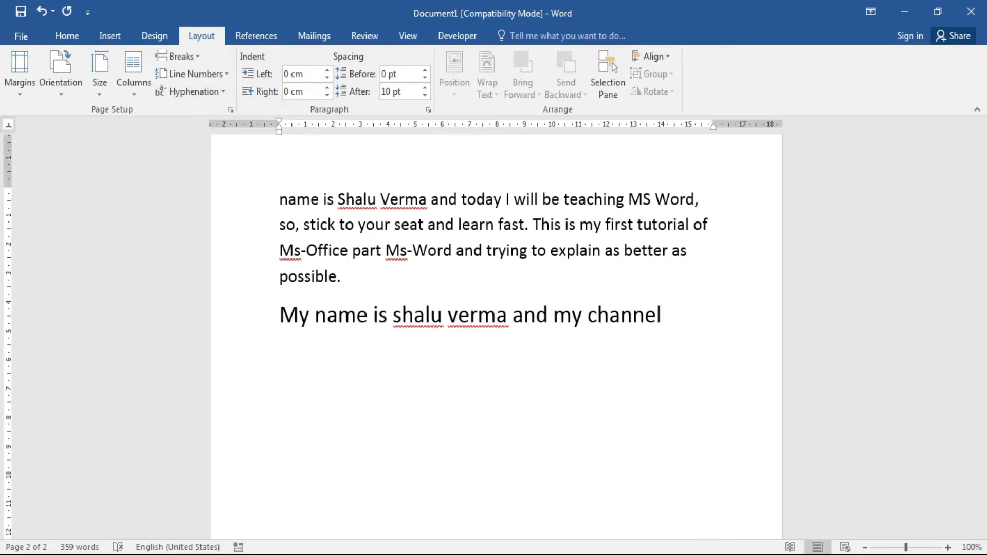
Complete the large-text word as 'channelname' and remove the trailing space.
type("name")
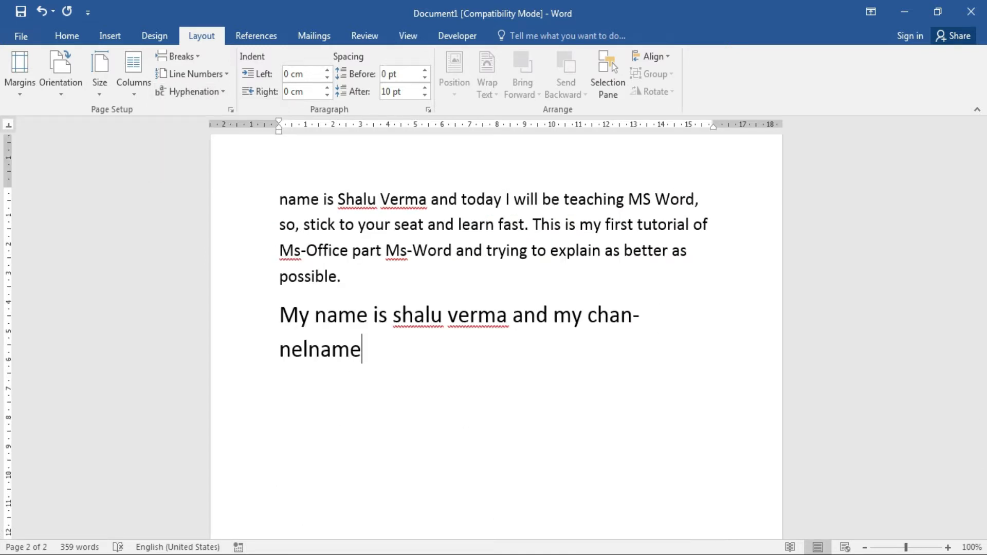
key("BackSpace")
key("BackSpace")
key("BackSpace")
key("BackSpace")
key("BackSpace")
key("BackSpace")
key("BackSpace")
key("BackSpace")
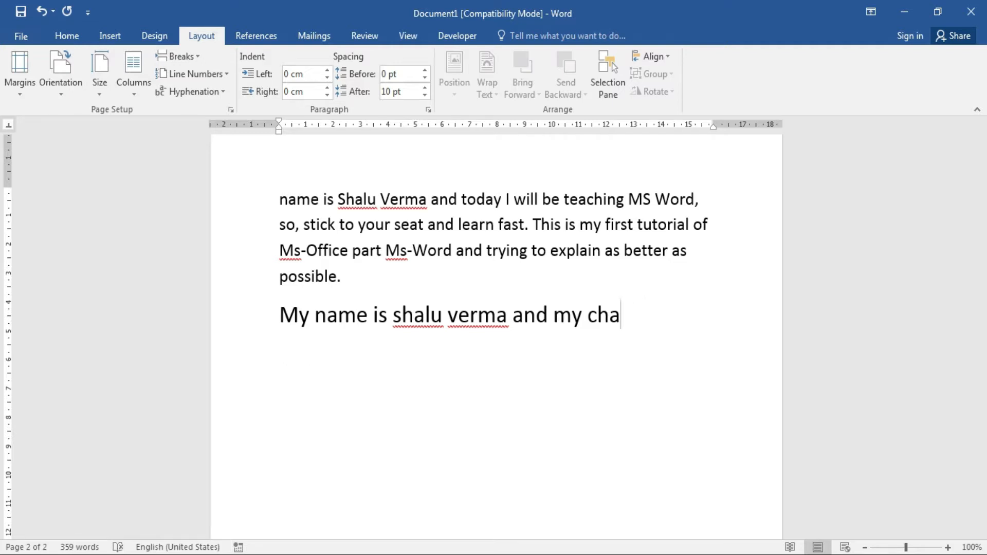
type("nnelname")
key("BackSpace")
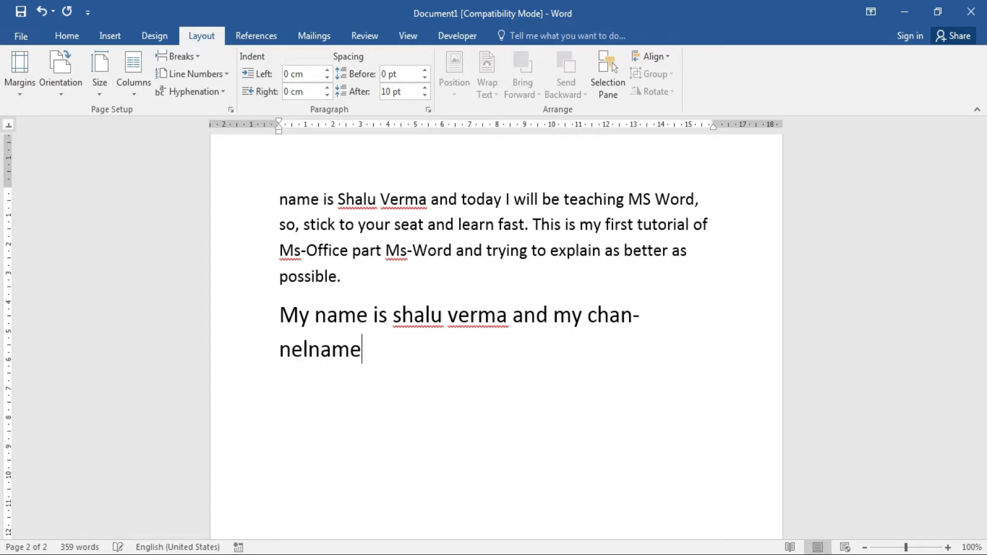
left_click(634, 316)
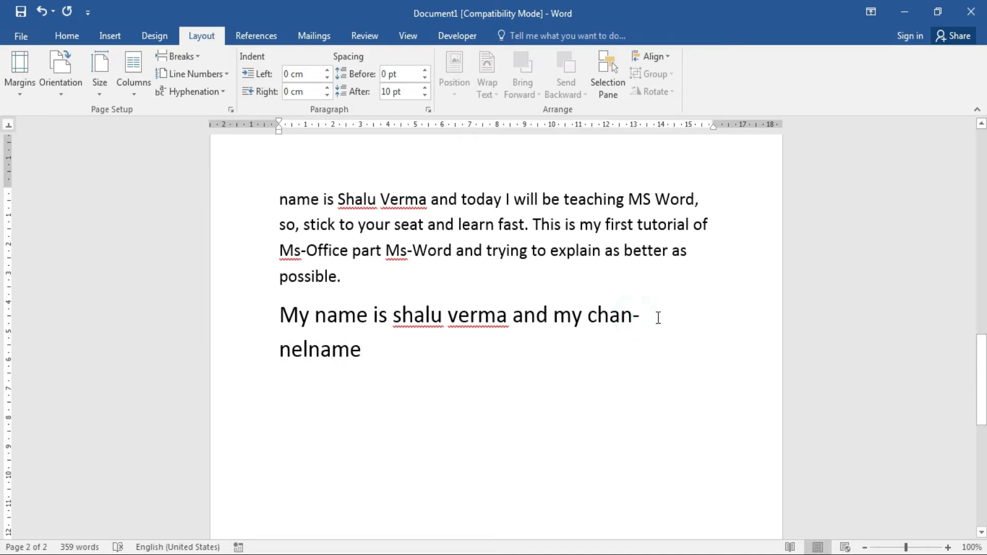
Set hyphenation to None, then back to Automatic to compare the line break.
left_click(218, 91)
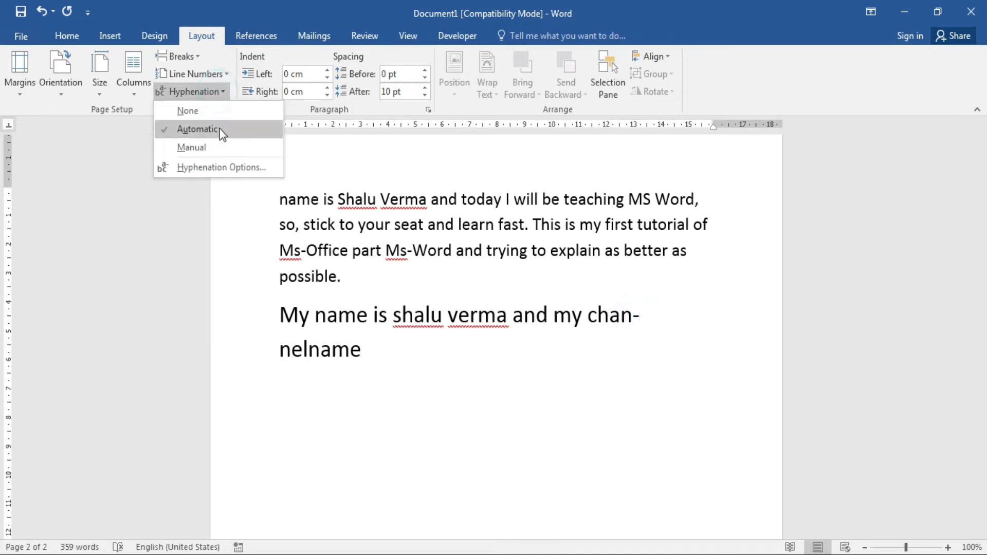
left_click(217, 112)
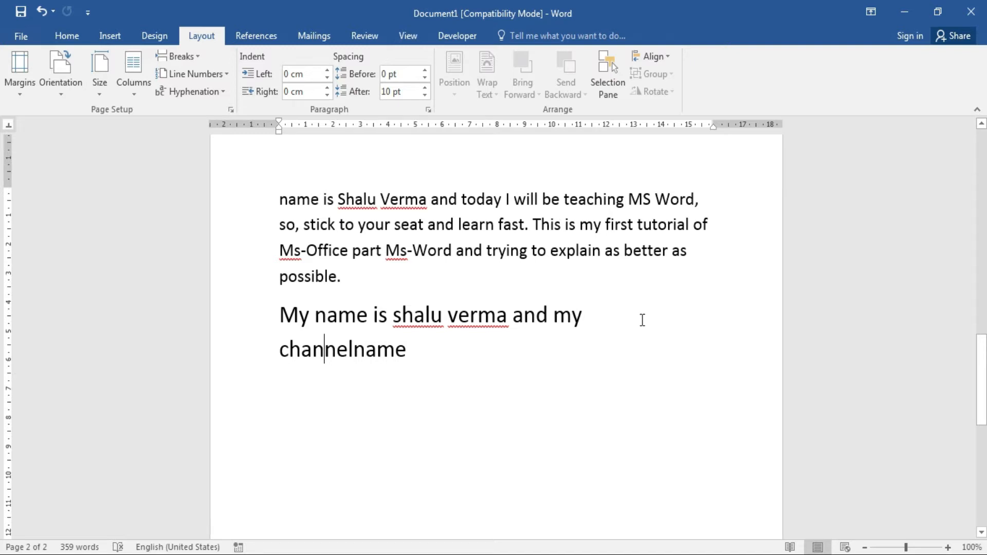
left_click(224, 94)
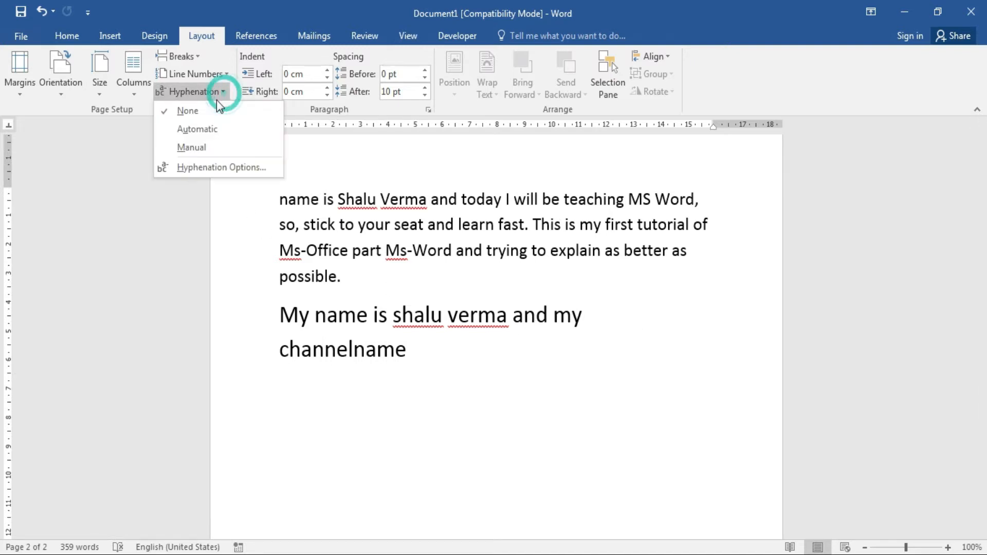
left_click(205, 129)
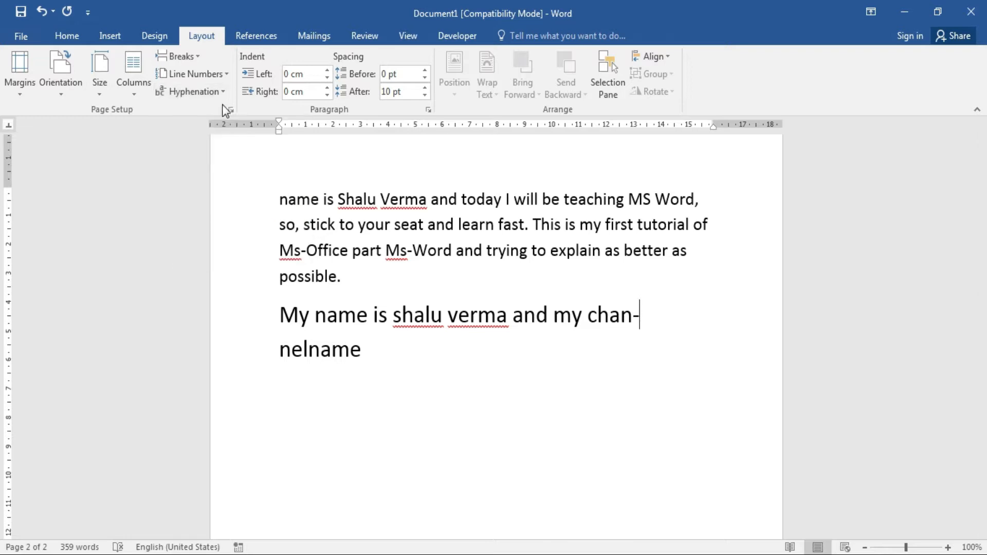
key("Return")
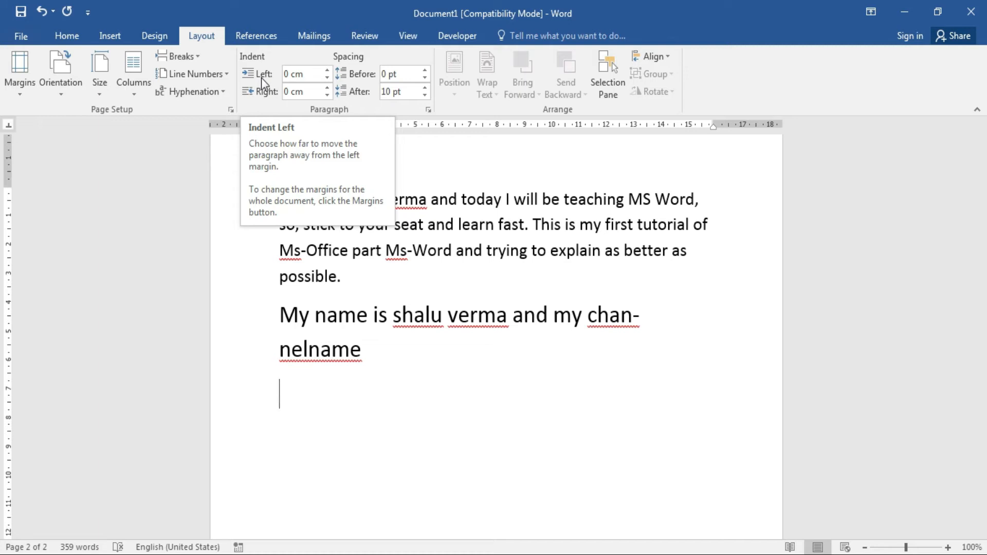
left_click(276, 315)
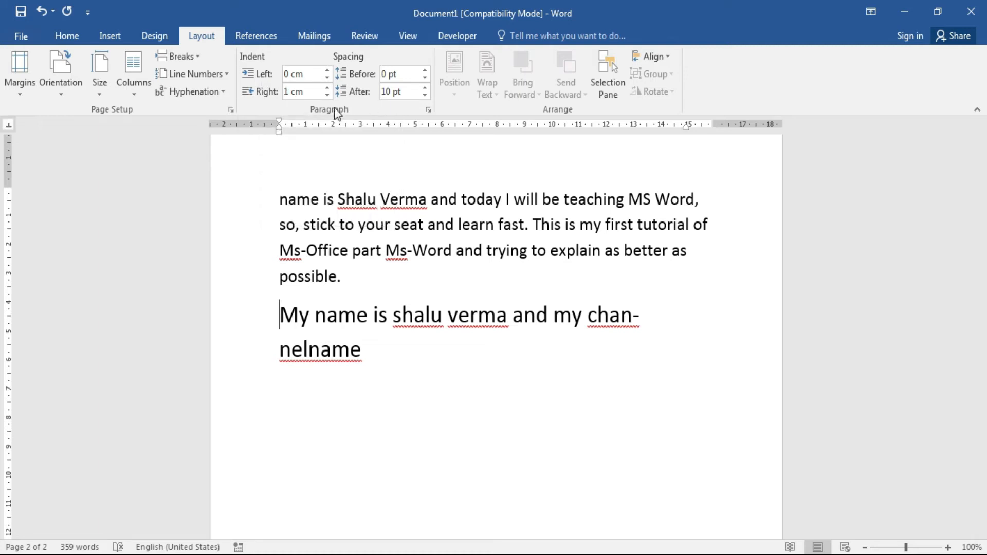
left_click(328, 70)
left_click(328, 71)
left_click(328, 70)
left_click(328, 70)
left_click(328, 70)
left_click(330, 70)
left_click(330, 70)
left_click(331, 70)
left_click(331, 70)
left_click(331, 71)
left_click(331, 70)
left_click(330, 70)
left_click(331, 71)
left_click(330, 70)
left_click(331, 70)
left_click(330, 71)
left_click(331, 71)
left_click(330, 70)
left_click(331, 71)
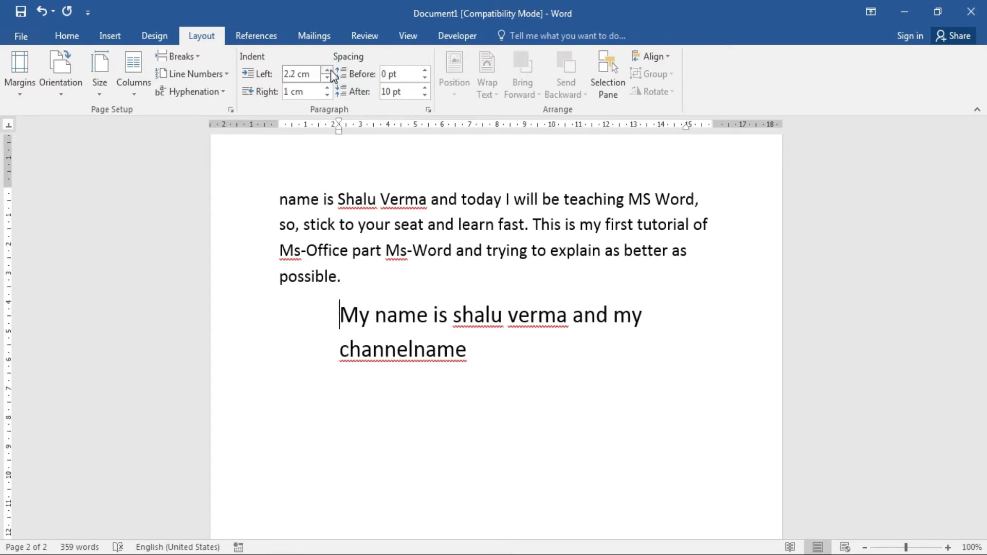
left_click(330, 71)
left_click(331, 71)
left_click(327, 88)
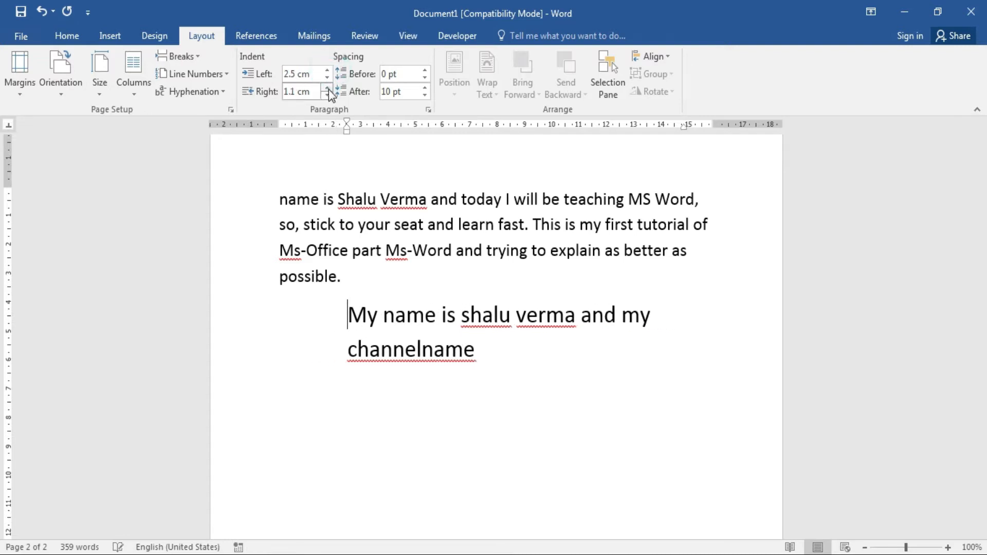
left_click(328, 88)
left_click(327, 88)
left_click(328, 88)
left_click(689, 311)
type("sd fddf adad a")
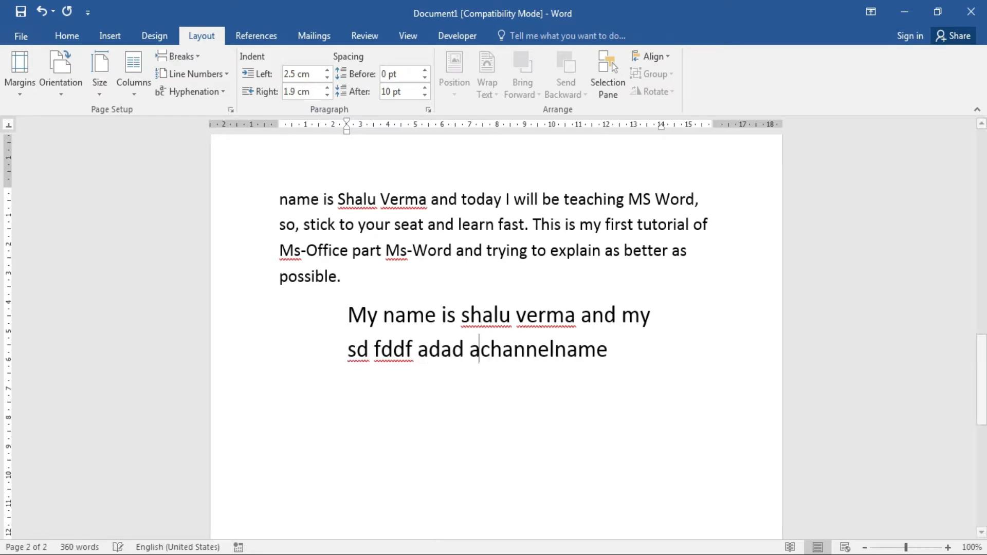
type("dad")
left_click(661, 315)
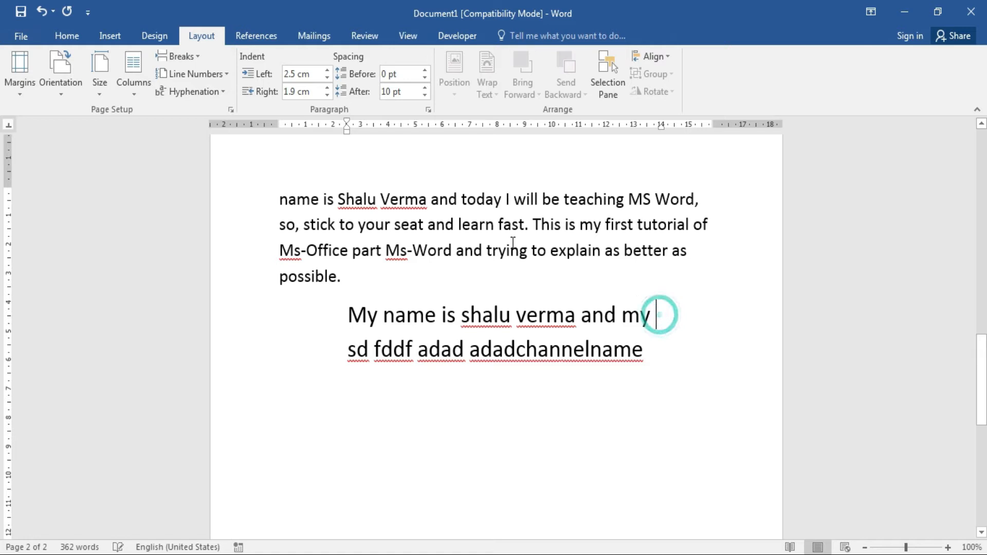
left_click(328, 88)
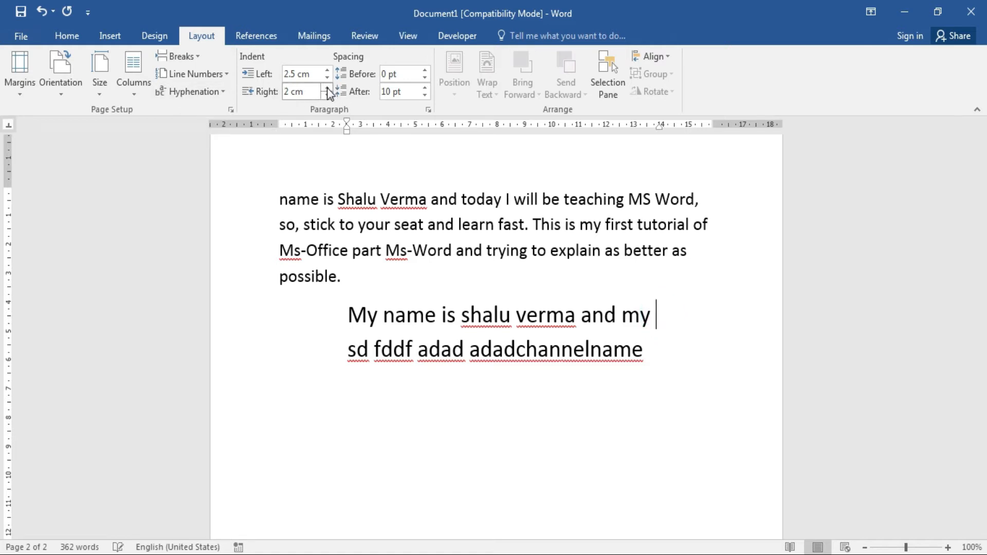
left_click(328, 90)
left_click(653, 316)
type("as dfads")
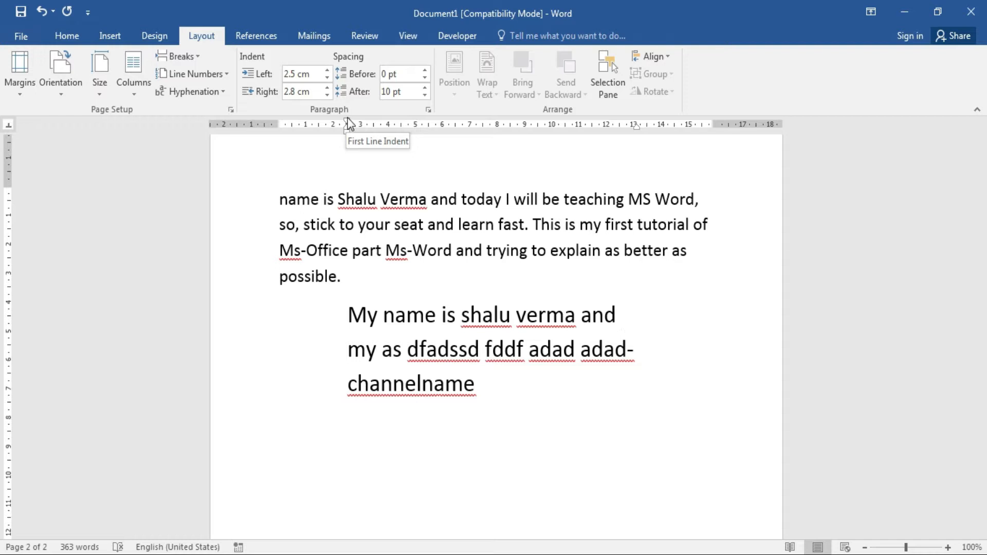
key("ctrl+z")
key("ctrl+z")
key("ctrl+z")
key("ctrl+z")
key("ctrl+z")
key("ctrl+z")
key("ctrl+z")
key("ctrl+z")
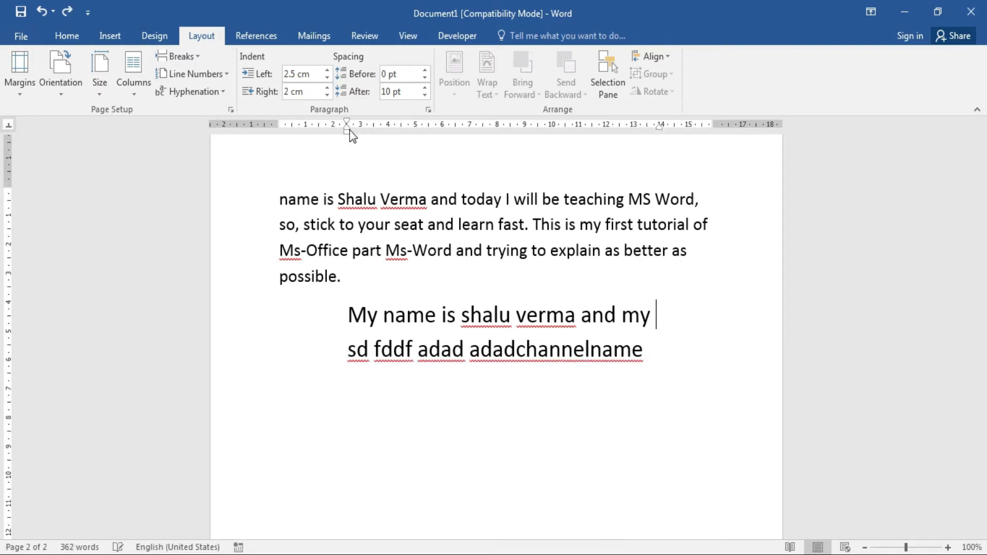
key("ctrl+z")
key("ctrl+z")
key("ctrl+z")
key("ctrl+z")
key("ctrl+z")
key("ctrl+z")
key("ctrl+z")
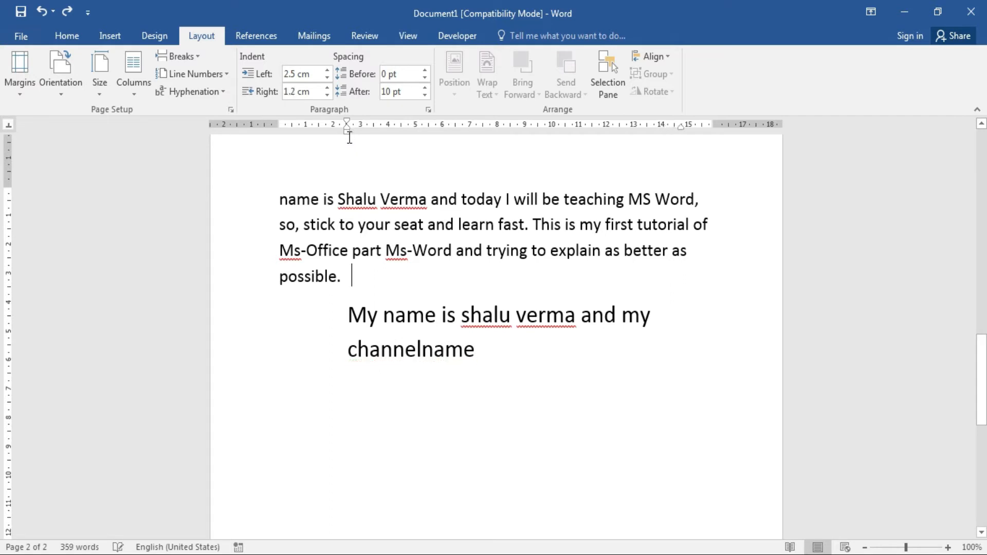
key("ctrl+z")
key("ctrl+z")
key("ctrl+z")
key("ctrl+z")
key("ctrl+z")
key("ctrl+z")
key("ctrl+z")
key("ctrl+z")
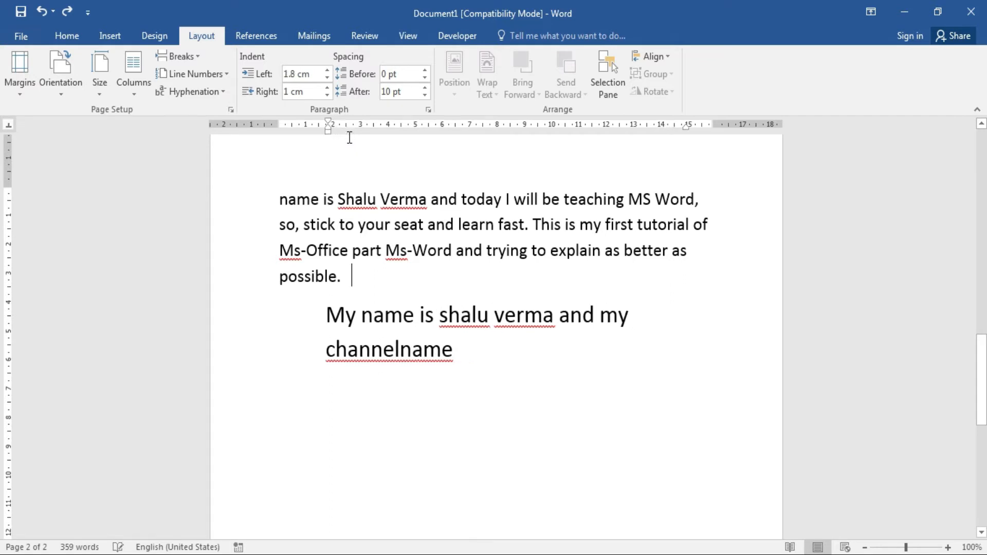
key("ctrl+z")
key("ctrl+z")
key("ctrl+z")
key("ctrl+z")
key("ctrl+z")
key("ctrl+z")
key("ctrl+z")
key("ctrl+z")
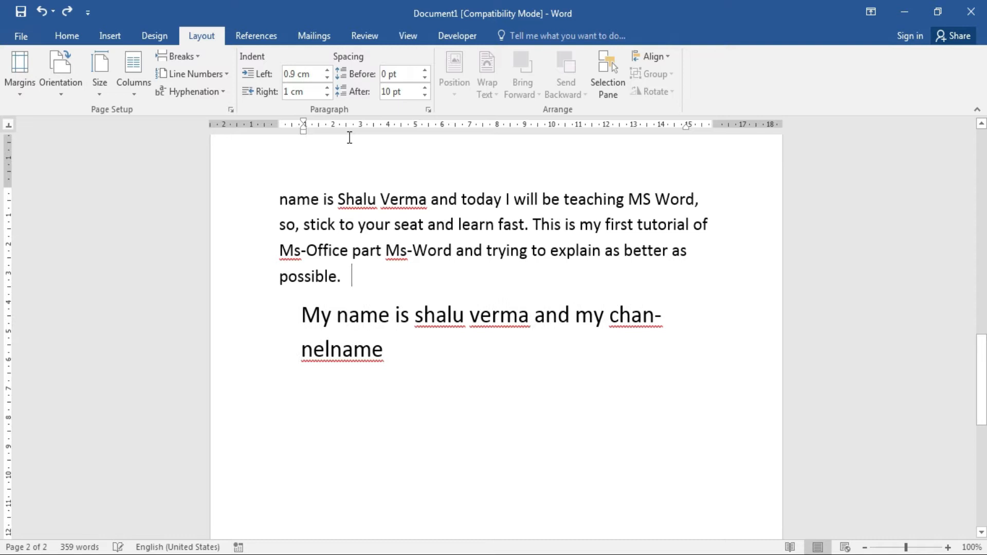
key("ctrl+z")
key("ctrl+z")
key("ctrl+z")
key("ctrl+z")
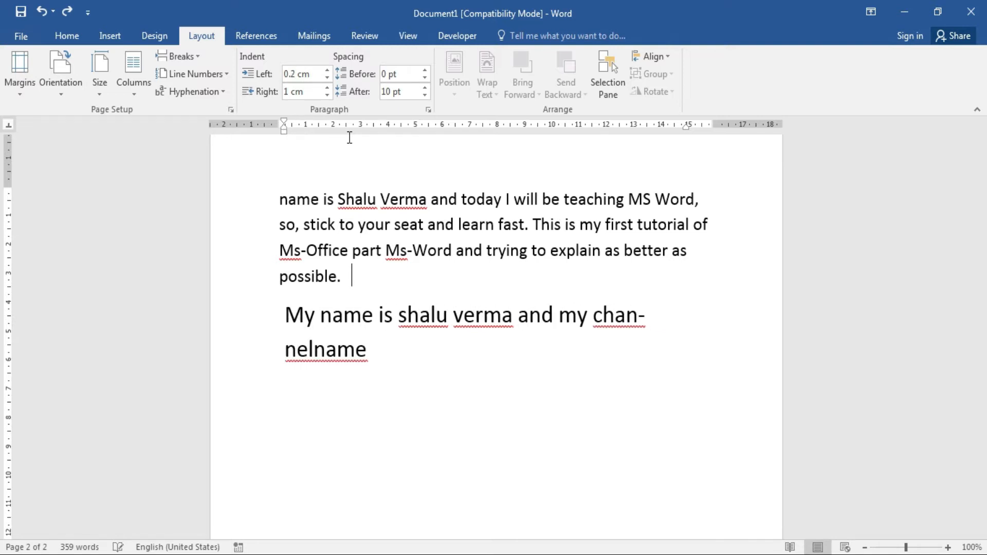
key("ctrl+z")
key("ctrl+z")
key("ctrl+z")
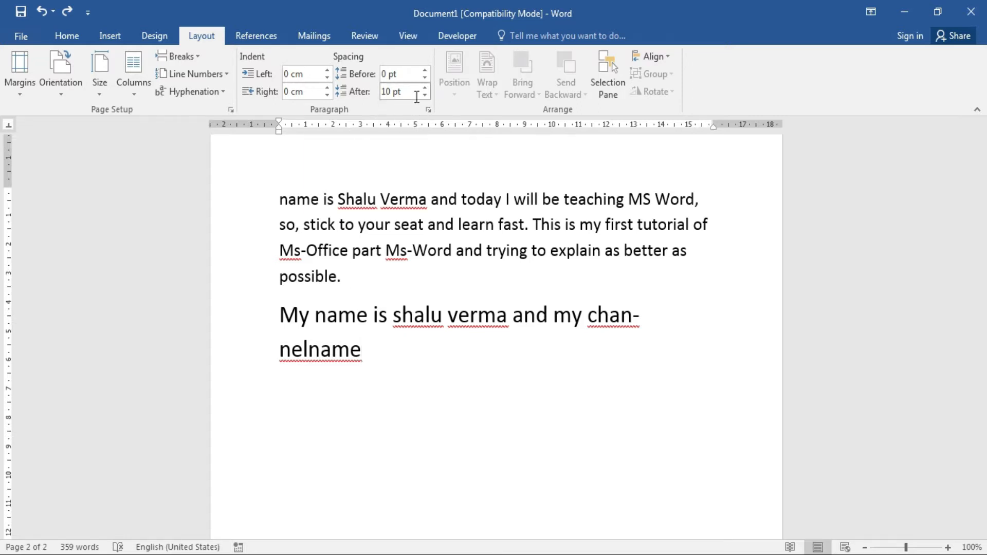
Raise the space before the My name paragraph to 54 pt, then reset it to 0 pt.
left_click(278, 315)
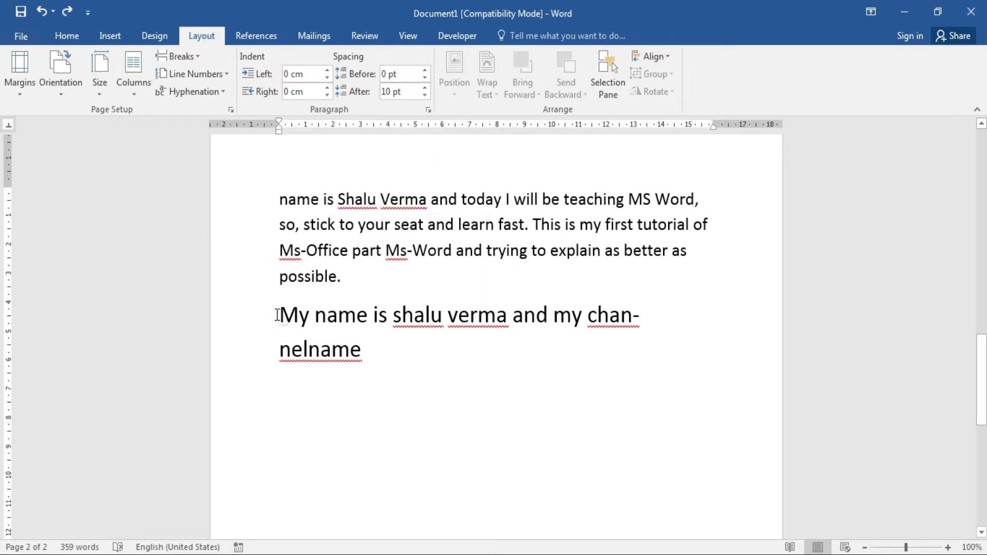
left_click(423, 71)
left_click(423, 70)
left_click(423, 71)
left_click(424, 70)
left_click(423, 70)
left_click(424, 70)
left_click(424, 70)
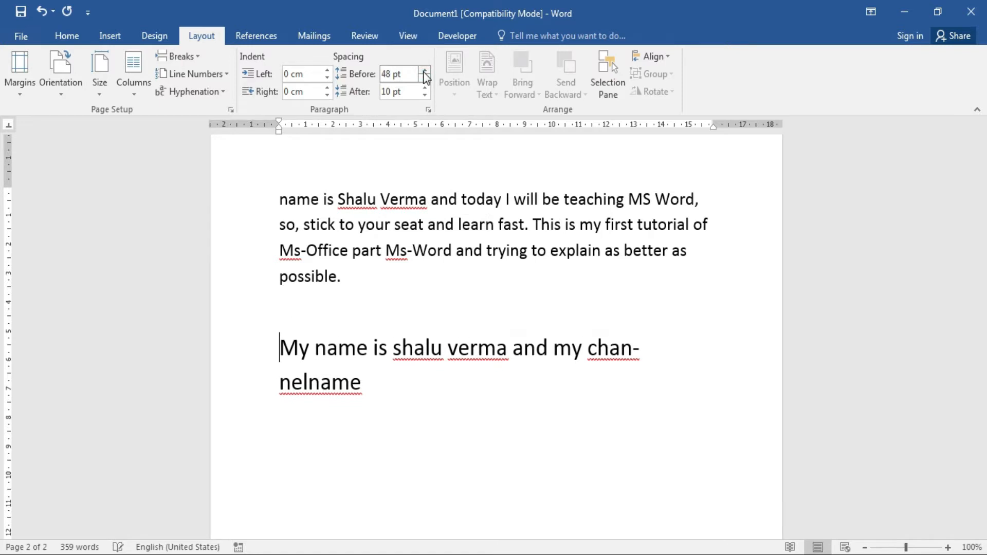
left_click(423, 71)
left_click(423, 70)
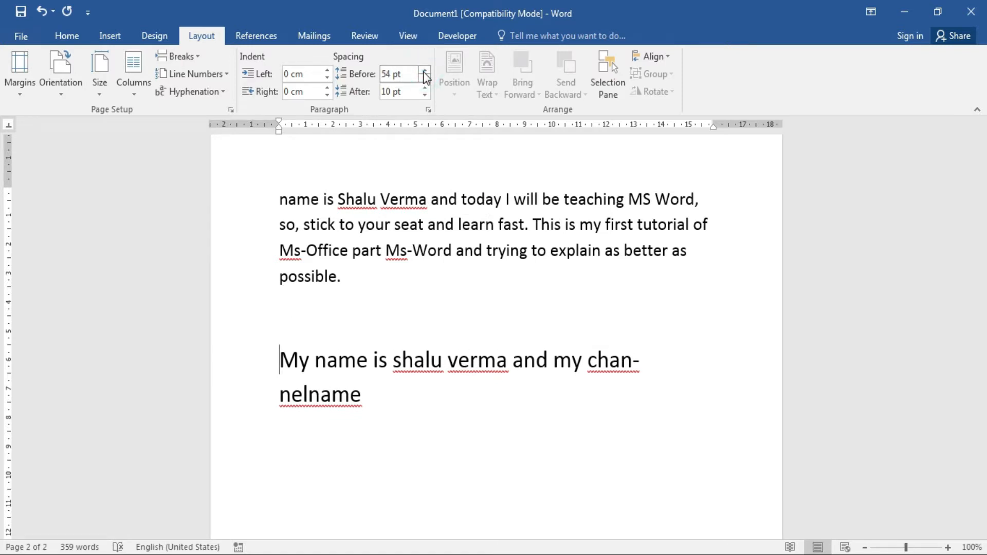
left_click(424, 78)
left_click(424, 78)
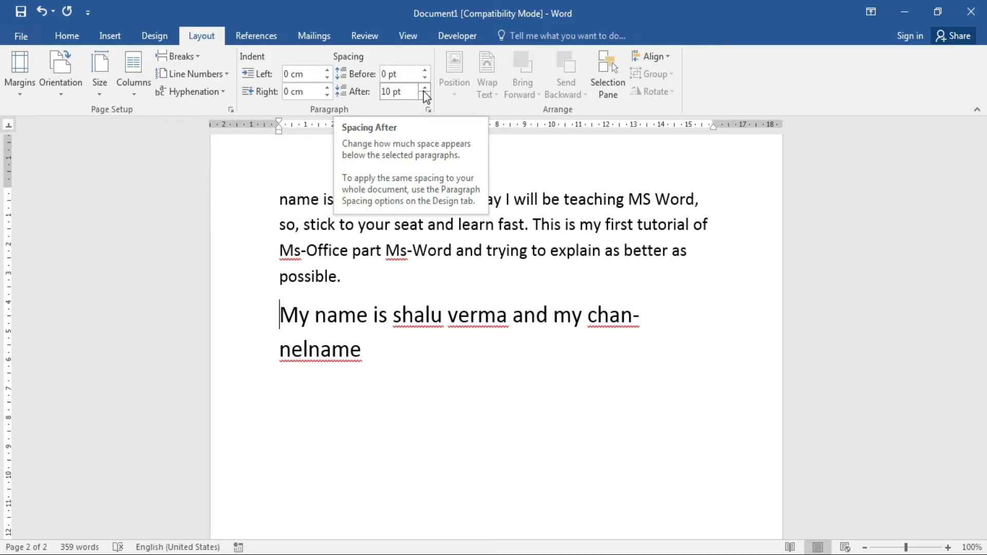
Set the space after the paragraph ending 'possible.' to 54 pt, then reduce it to 12 pt.
left_click(278, 271)
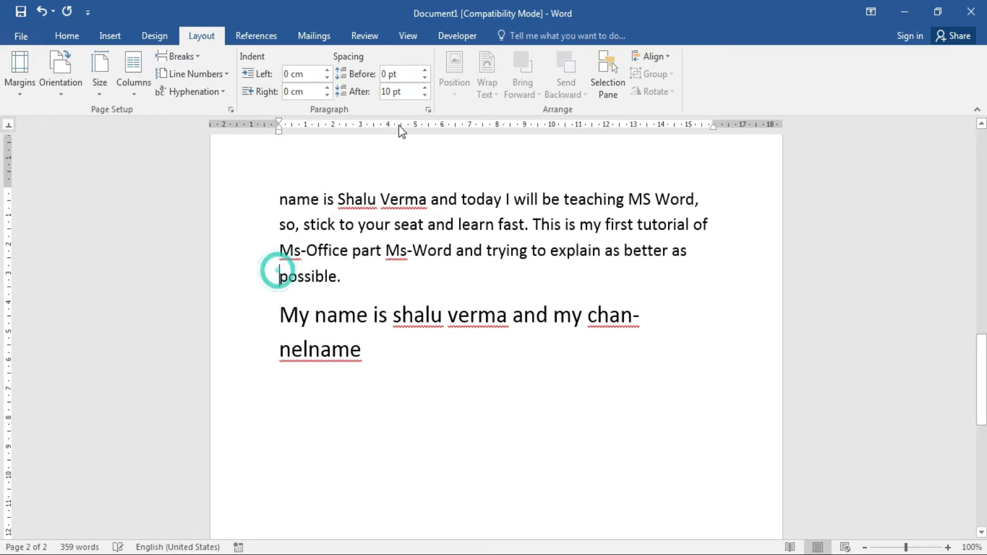
left_click(424, 87)
left_click(424, 87)
left_click(424, 88)
left_click(424, 87)
left_click(424, 87)
left_click(424, 88)
left_click(424, 87)
left_click(424, 88)
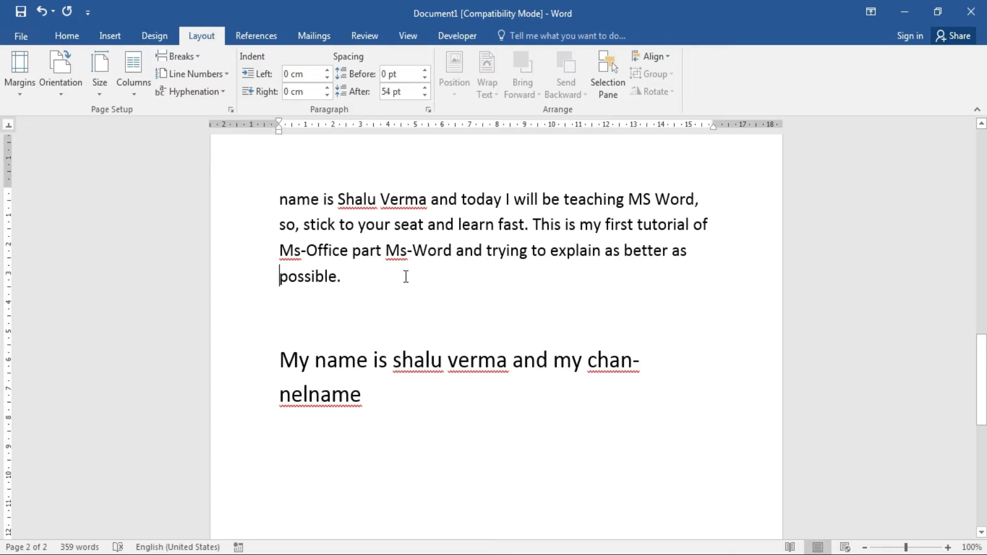
left_click(421, 96)
left_click(421, 95)
left_click(421, 96)
left_click(421, 95)
left_click(420, 96)
left_click(421, 96)
left_click(421, 96)
Return to the My name paragraph, then bring the tt.docx window to the front.
key("Down")
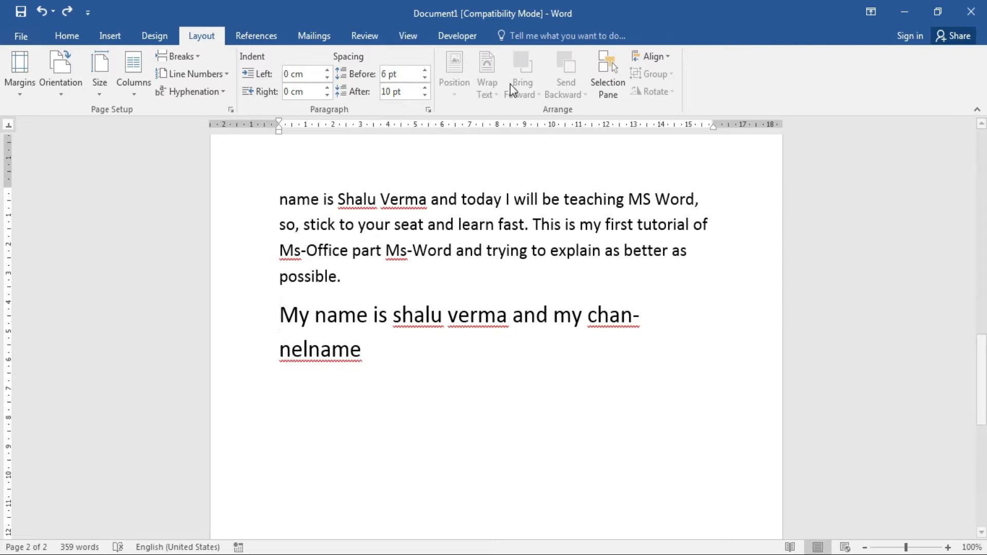
left_click(315, 313)
left_click(457, 63)
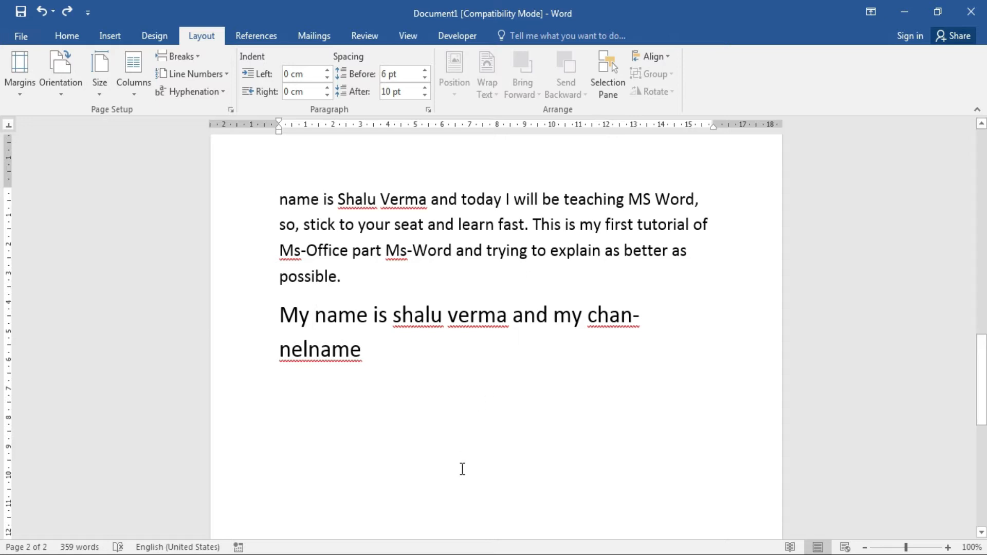
mouse_move(402, 502)
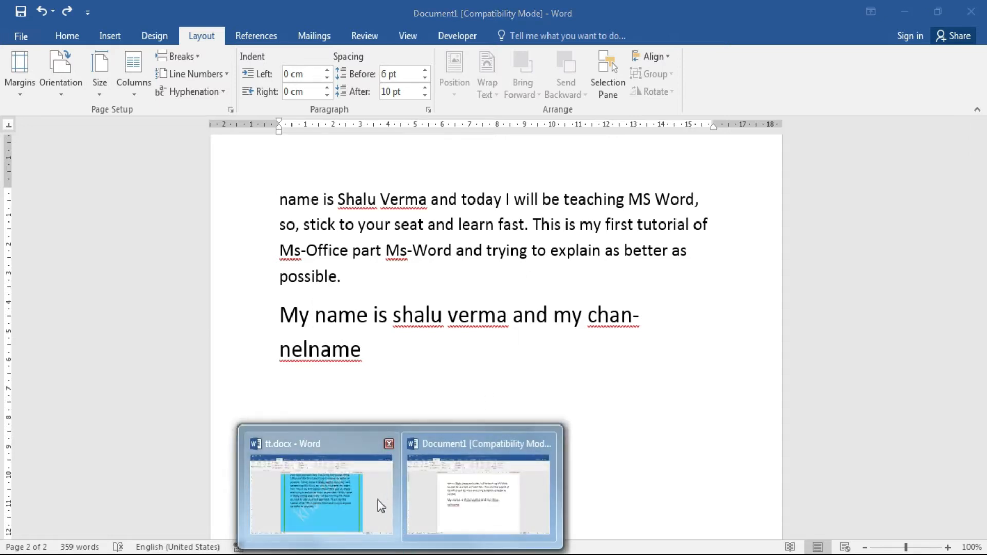
left_click(376, 500)
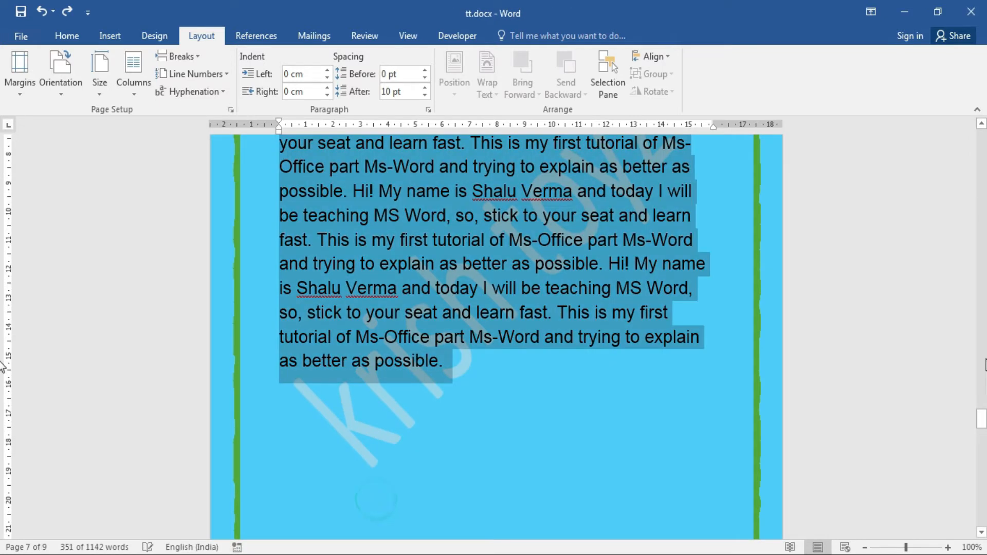
Copy the rounded photo from tt.docx, paste it before the Hi! paragraph, and set it In Line with Text.
left_click_drag(982, 426, 982, 460)
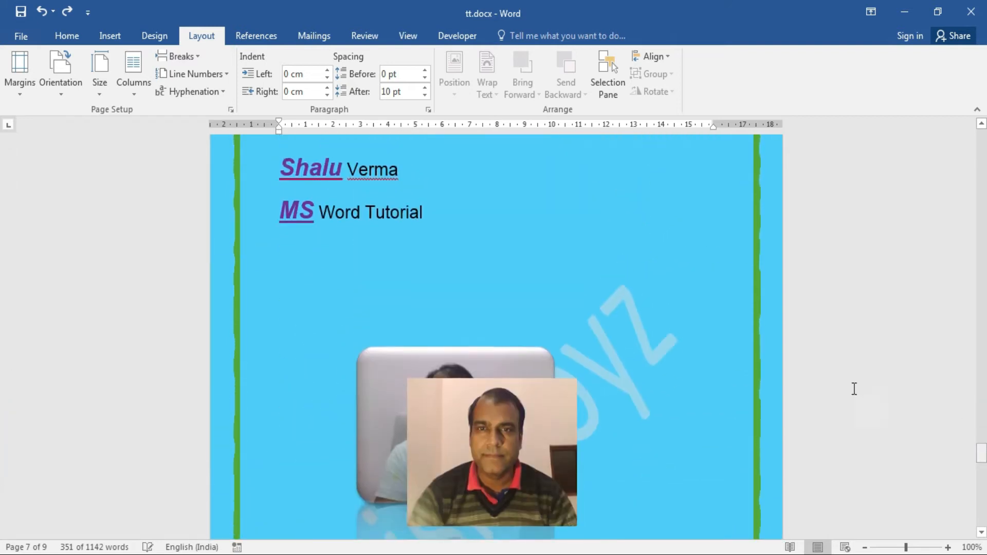
left_click(396, 380)
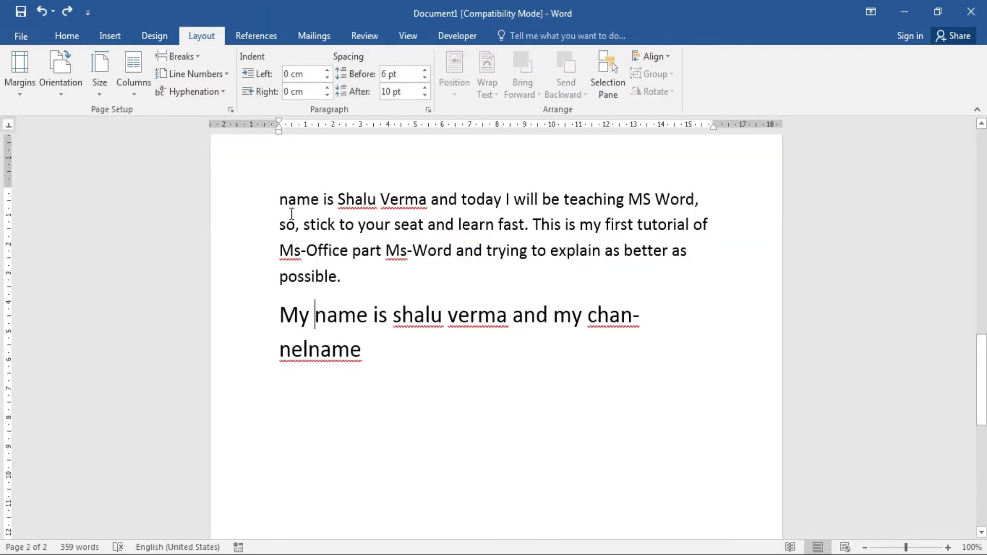
left_click_drag(979, 386, 975, 285)
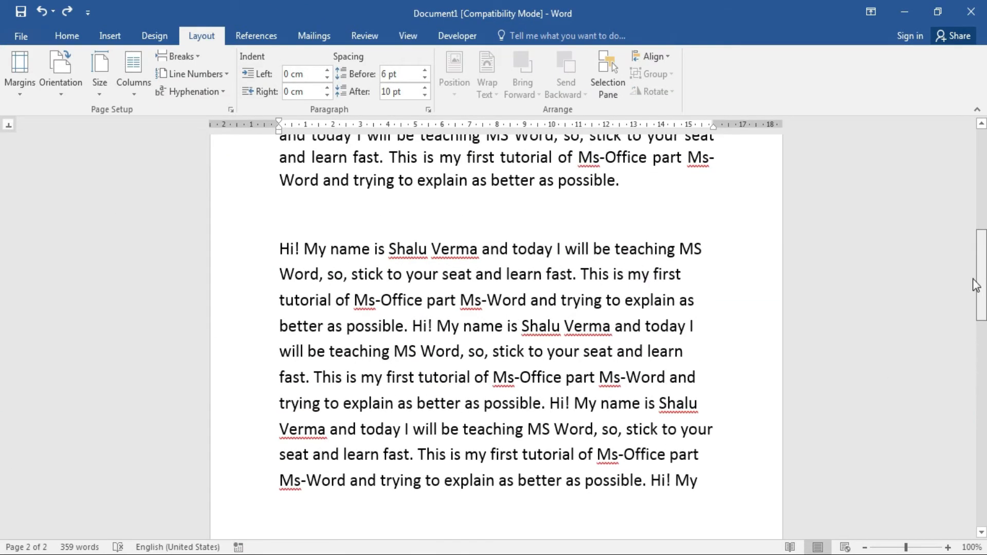
left_click(278, 245)
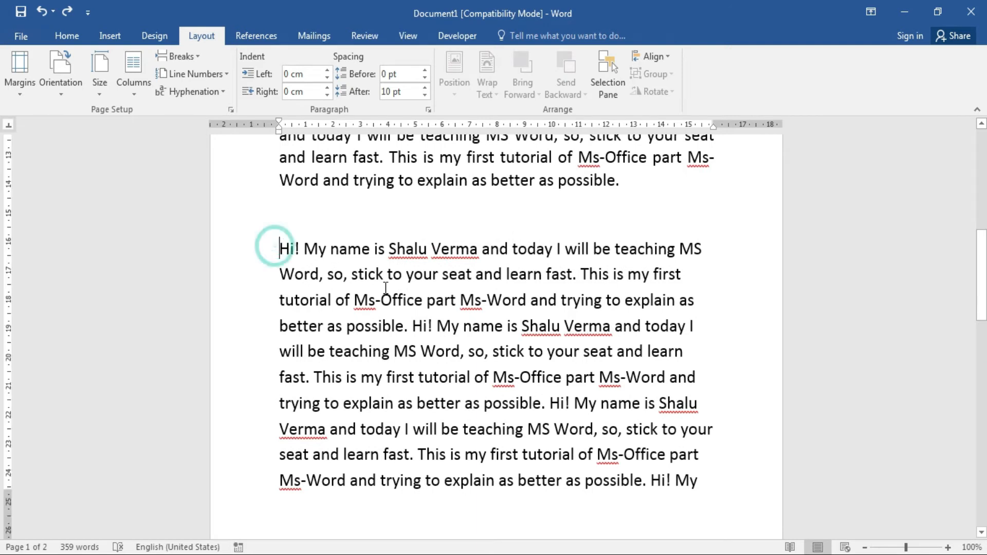
key("ctrl+v")
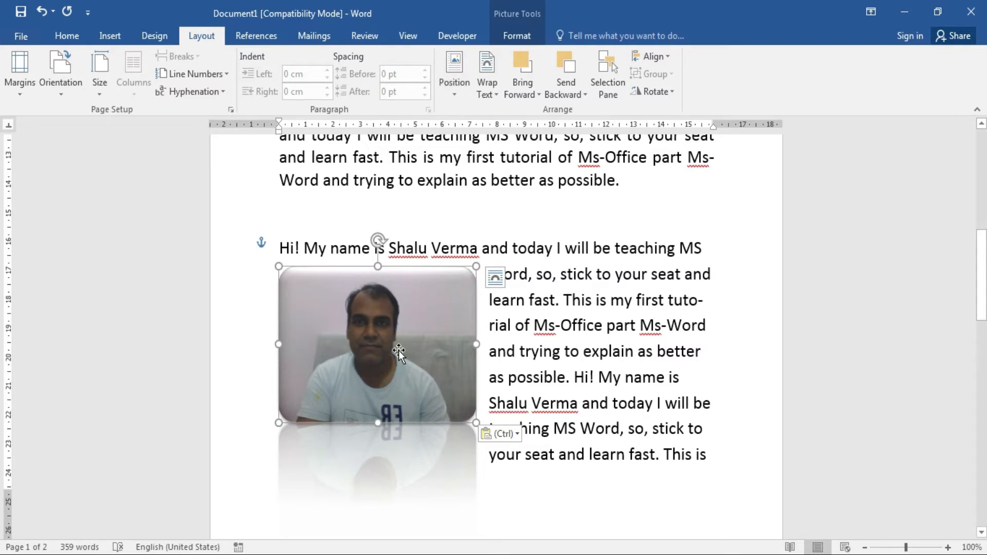
left_click(452, 94)
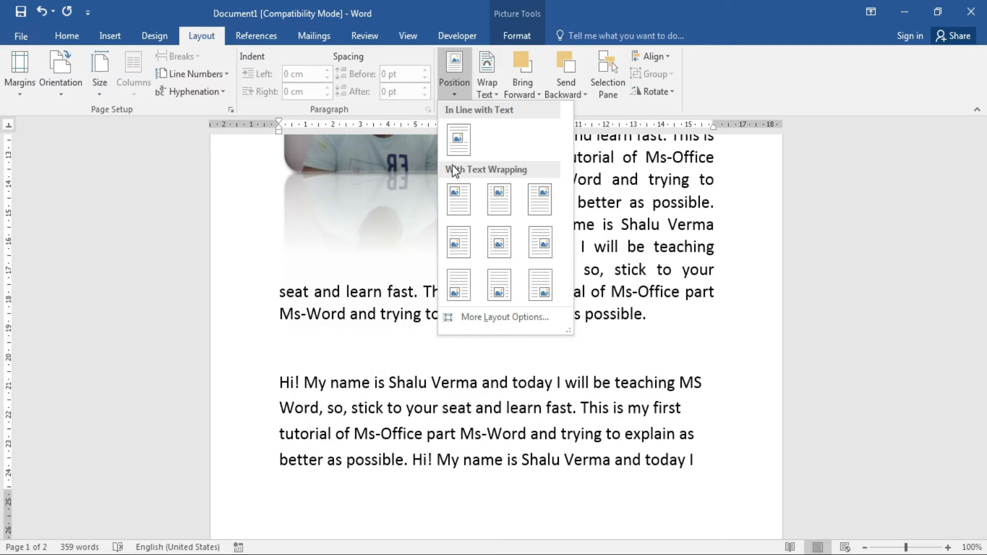
left_click(452, 143)
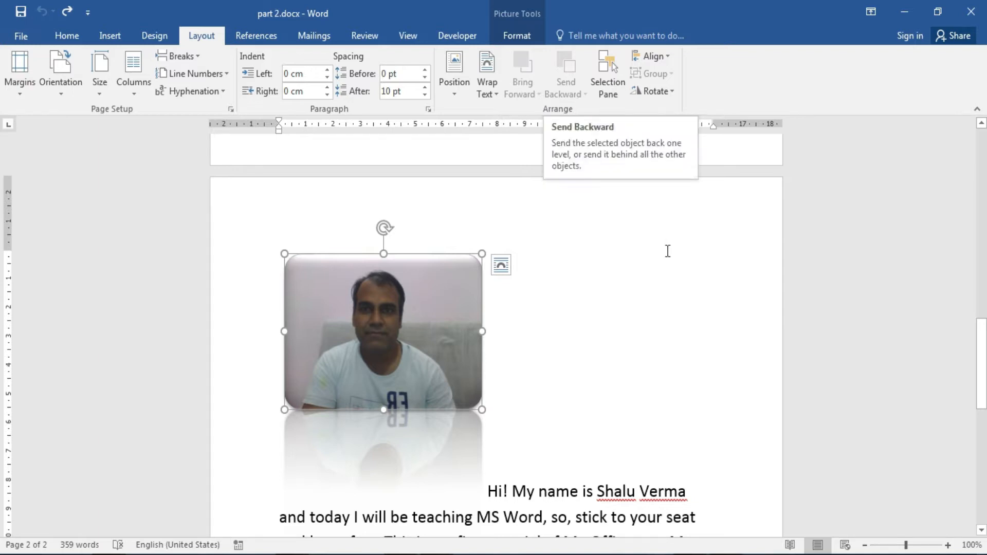
Draw a rectangle to the right of the photo and give it an orange shape style.
left_click(648, 286)
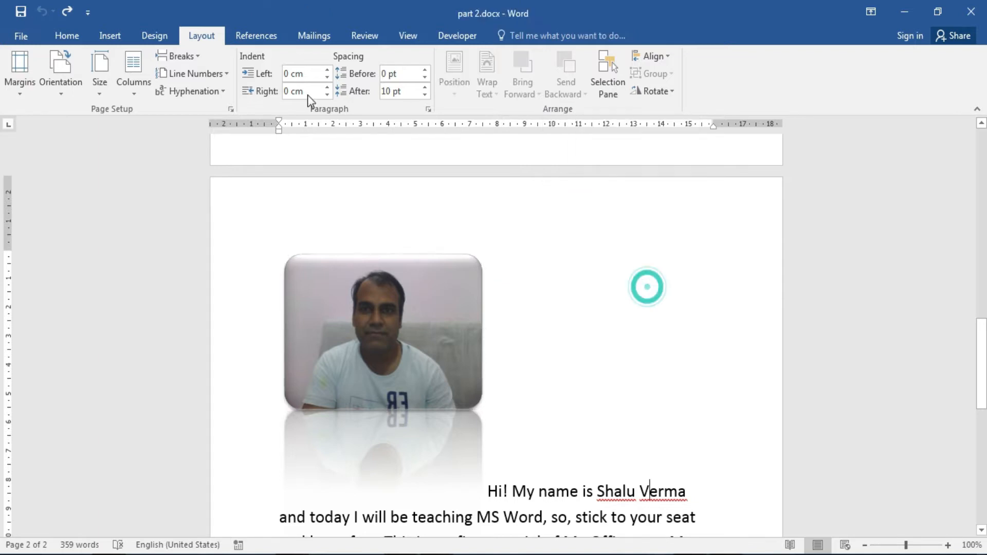
left_click(116, 35)
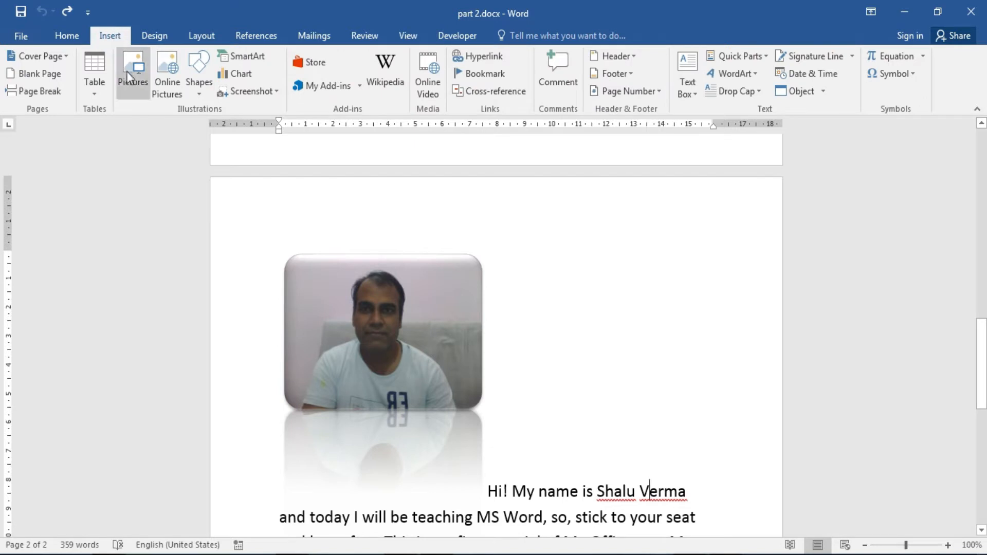
left_click(201, 92)
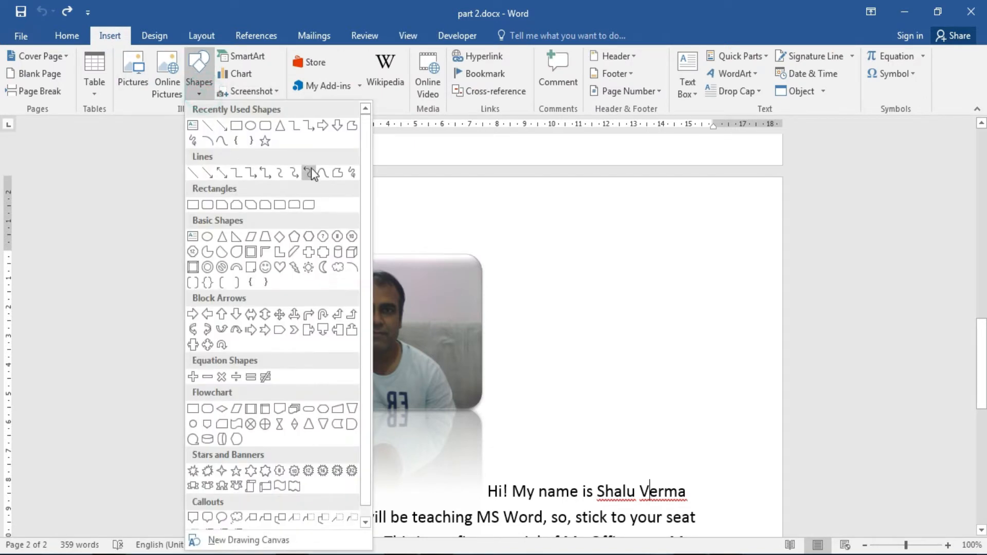
left_click(237, 126)
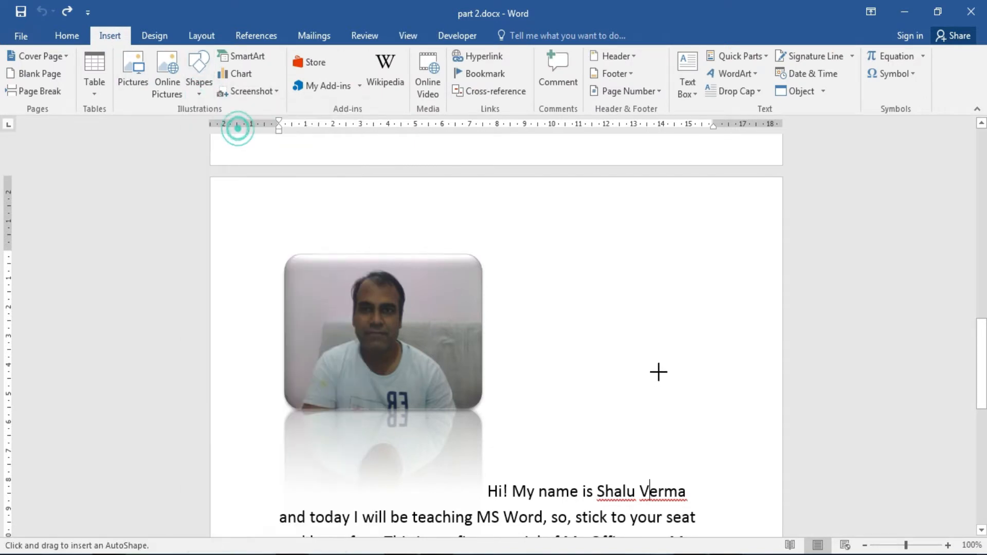
mouse_move(554, 253)
left_mouse_down()
mouse_move(656, 348)
mouse_move(713, 347)
left_mouse_up()
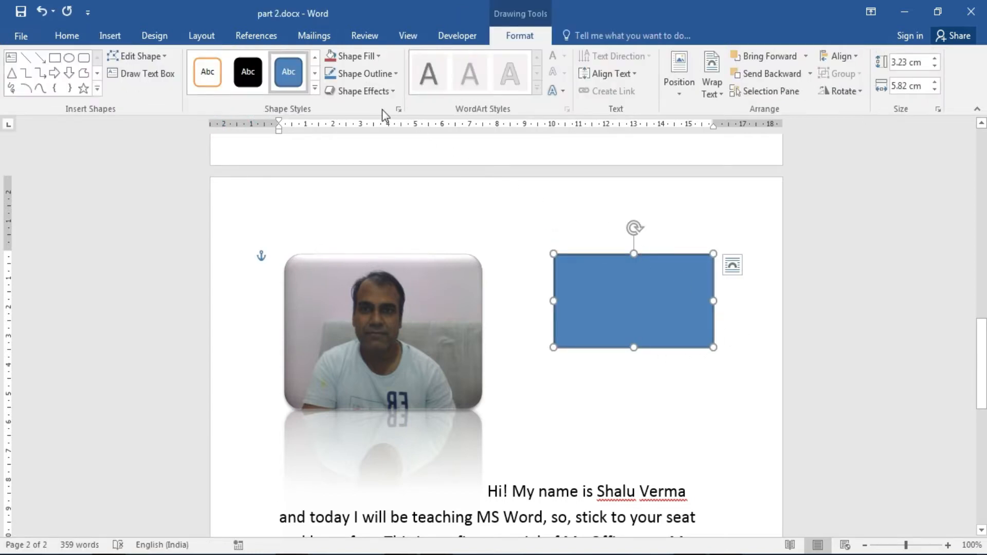
left_click(314, 88)
left_click(446, 157)
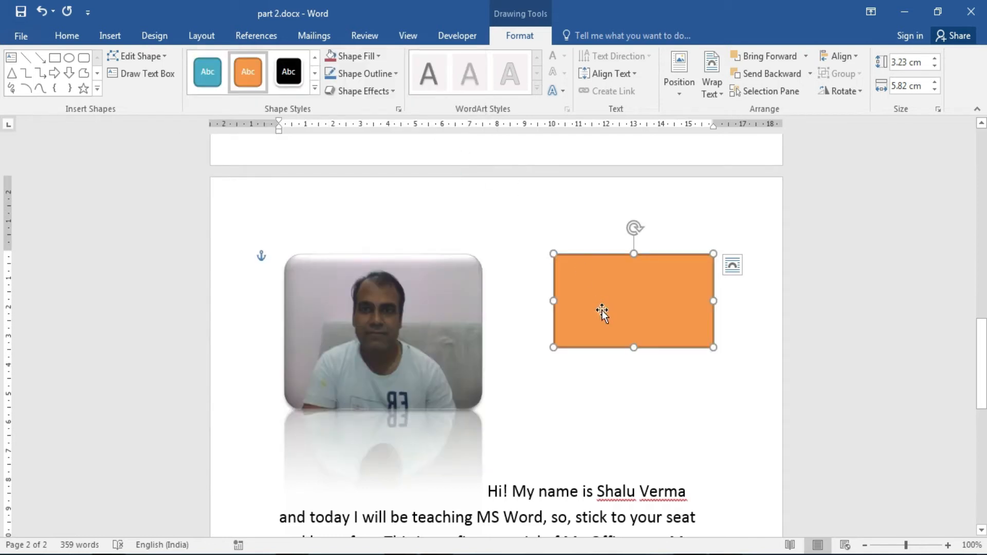
left_click_drag(602, 313, 594, 287)
left_click(619, 371)
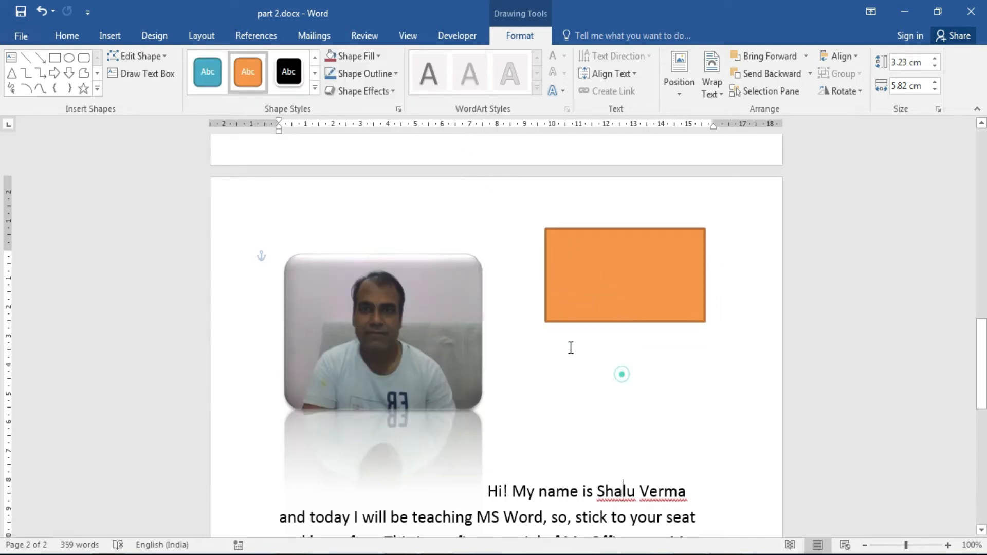
Draw a blue oval below the orange rectangle.
left_click(112, 34)
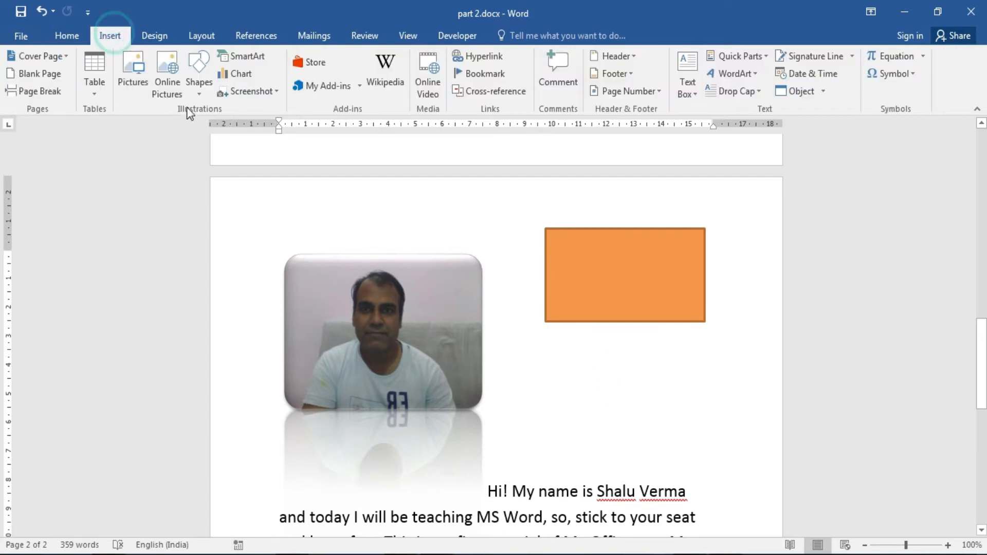
left_click(196, 94)
left_click(250, 134)
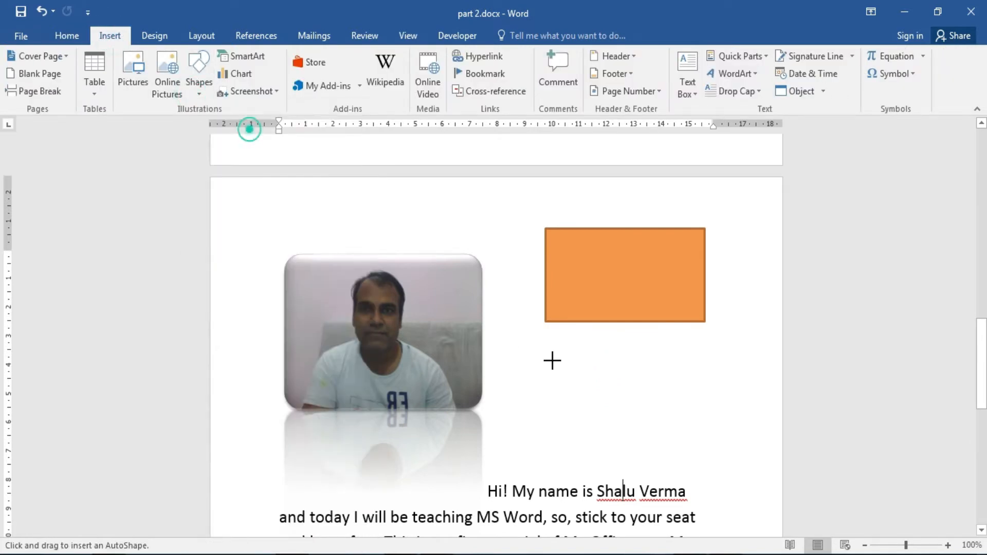
mouse_move(546, 356)
left_mouse_down()
mouse_move(667, 447)
mouse_move(715, 467)
left_mouse_up()
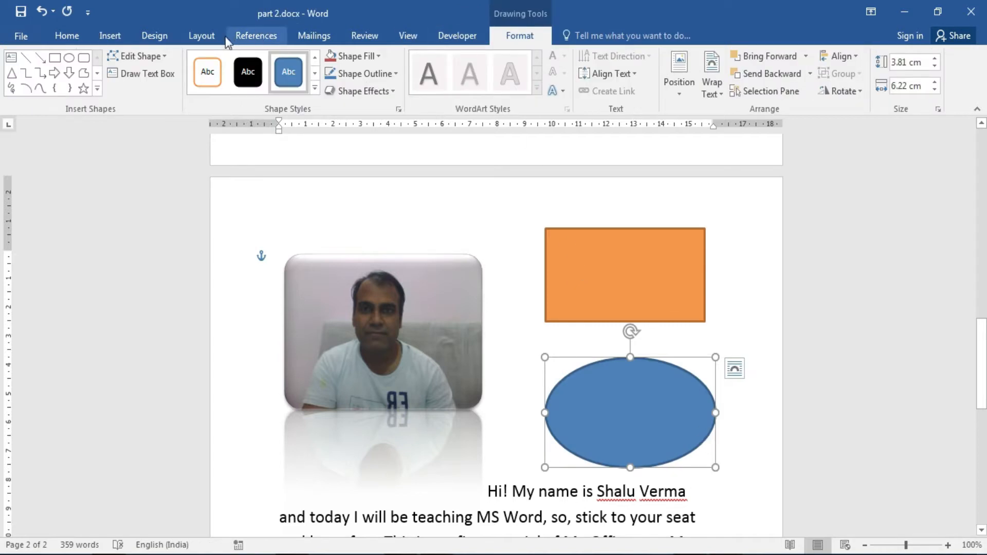
left_click(201, 36)
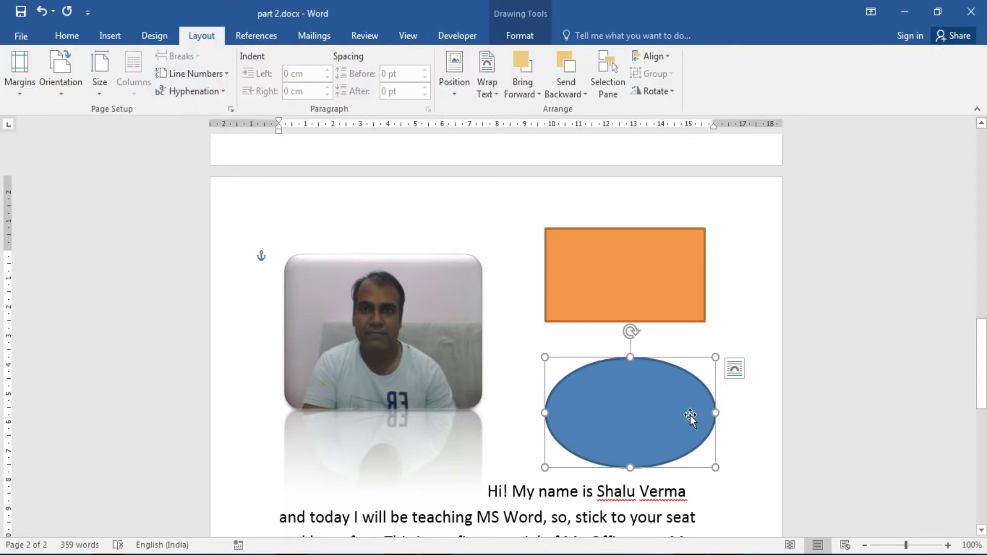
Overlap the blue ellipse with the orange rectangle, send it backward, then drag it down over the paragraph.
left_click_drag(680, 416, 683, 318)
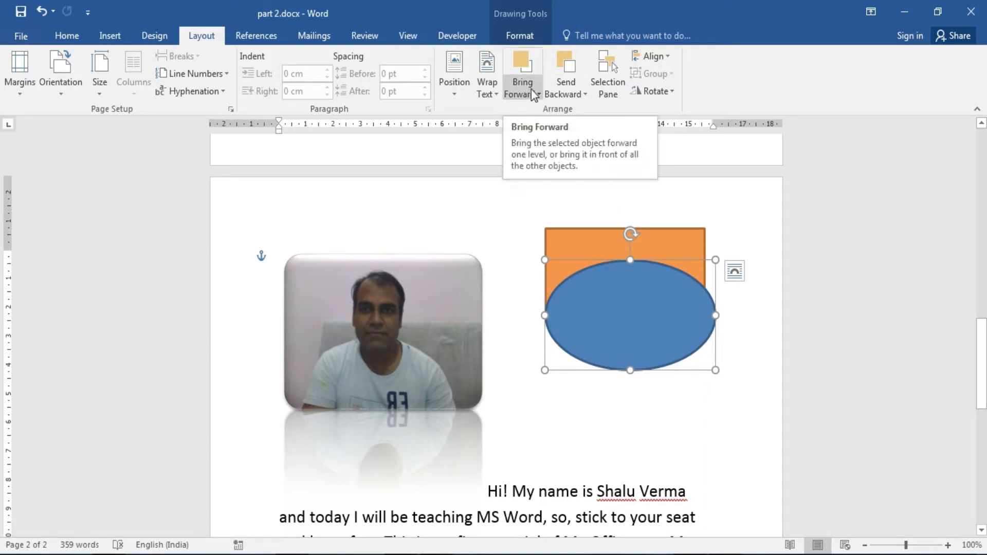
left_click(564, 86)
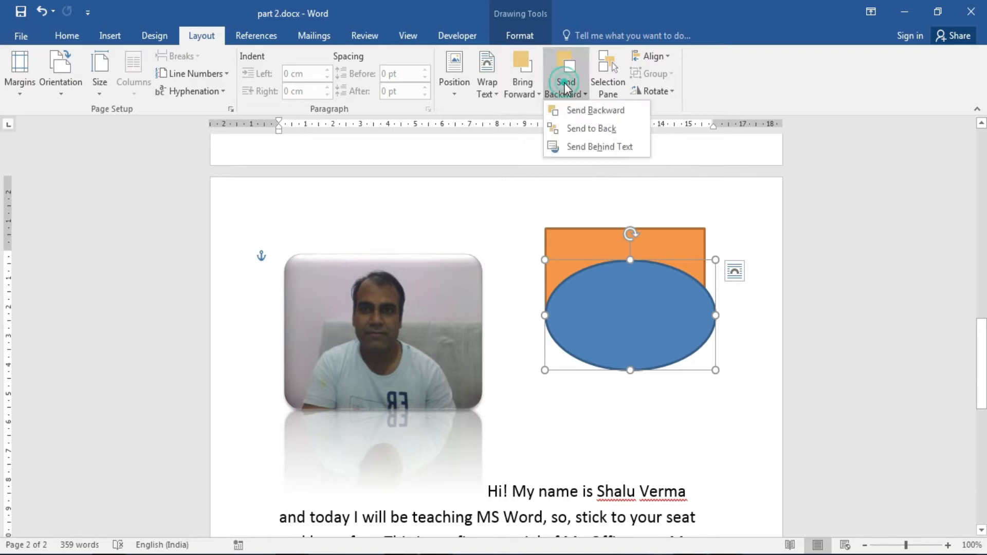
left_click(592, 109)
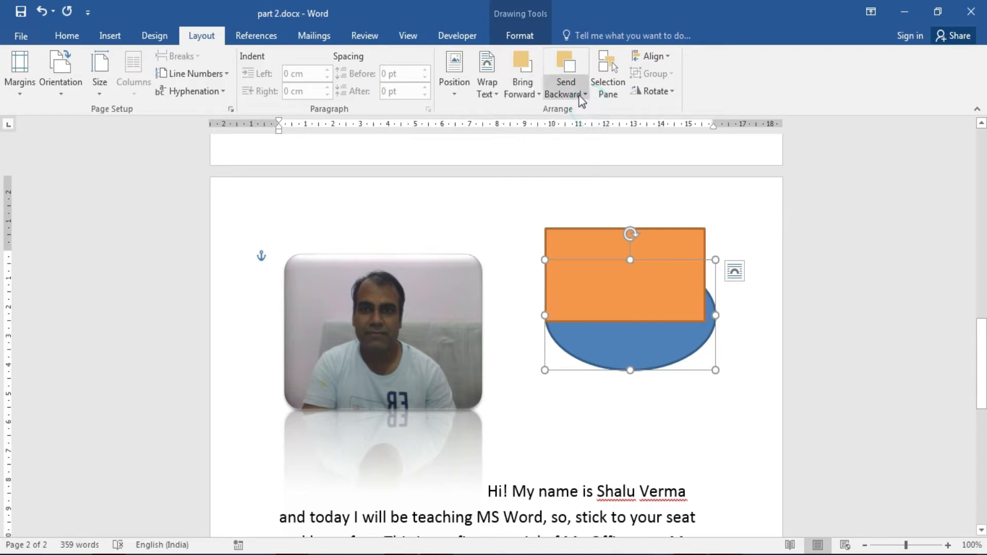
left_click(579, 94)
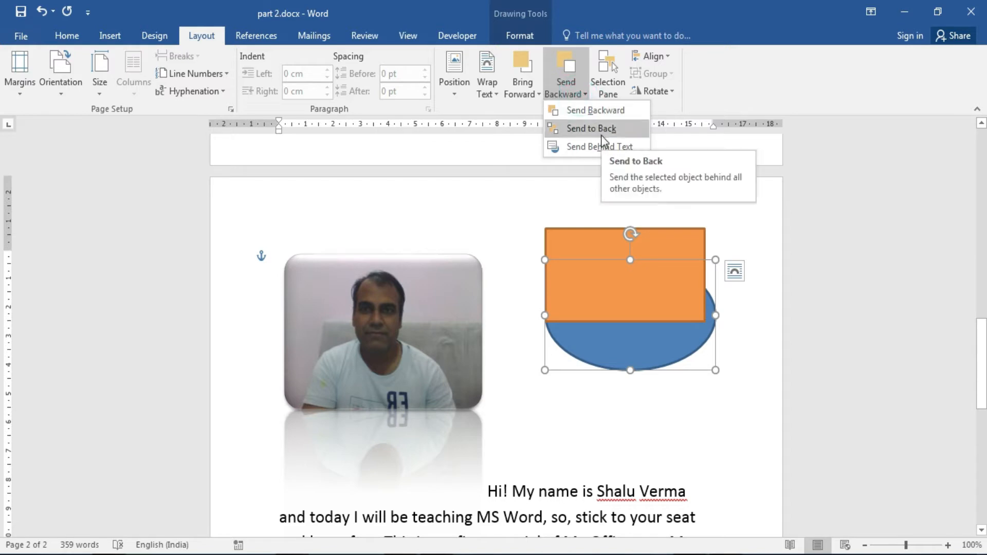
left_click(729, 343)
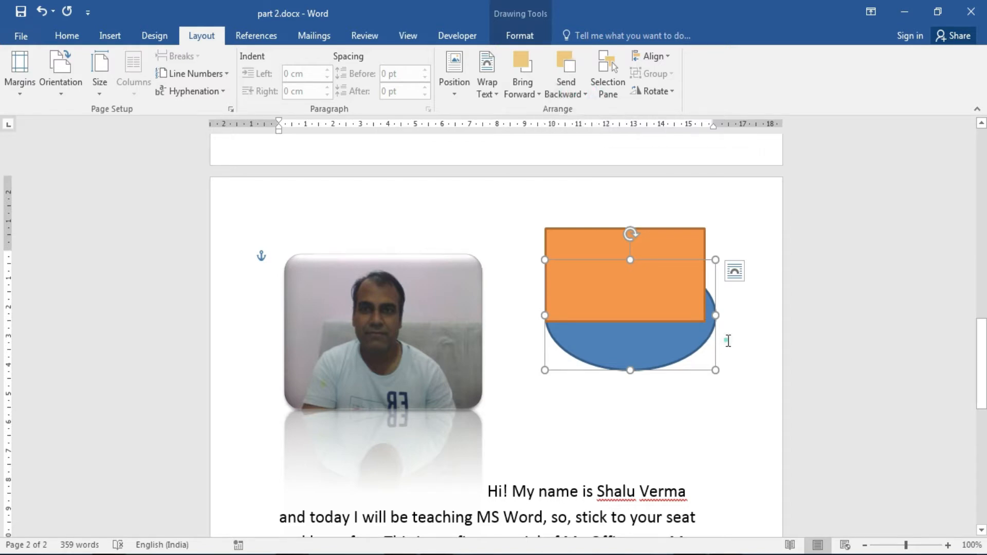
left_click_drag(980, 329, 981, 382)
left_click_drag(669, 231, 661, 412)
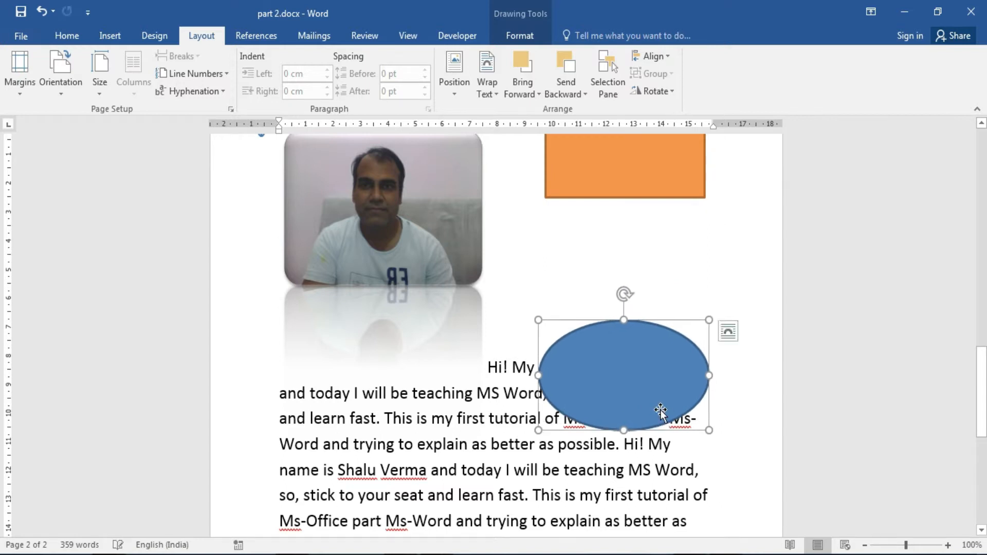
Apply Send Behind Text to the blue ellipse so the paragraph words show on top.
left_click(574, 98)
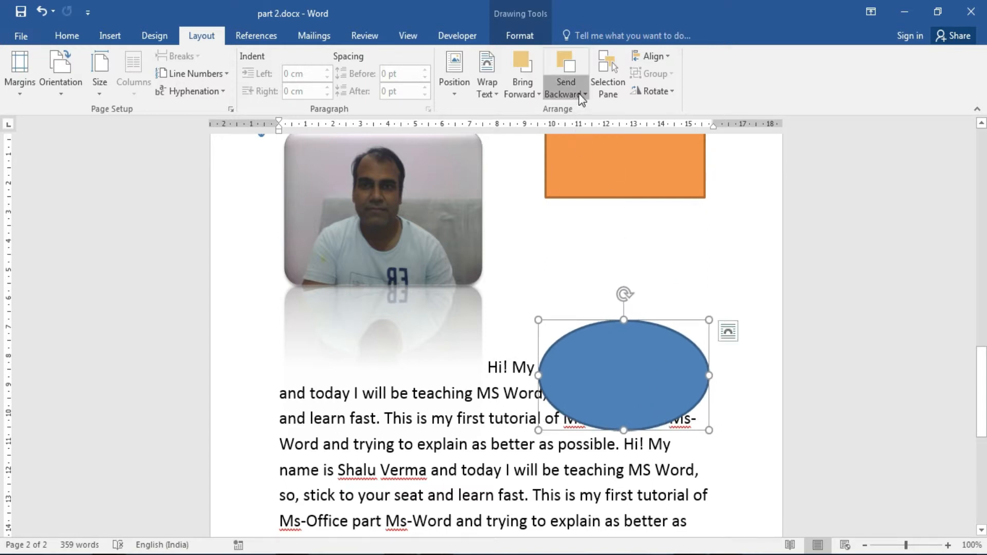
left_click(588, 112)
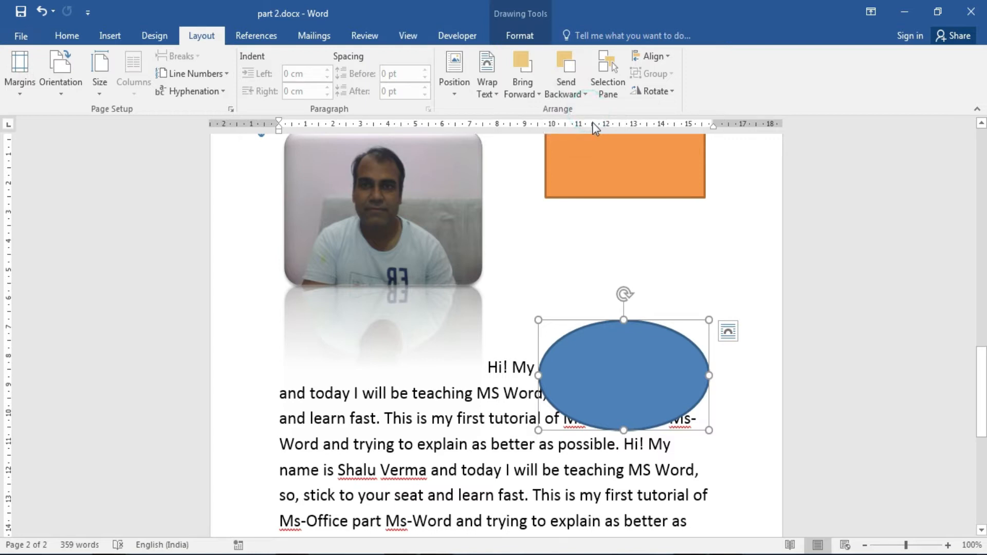
left_click(584, 94)
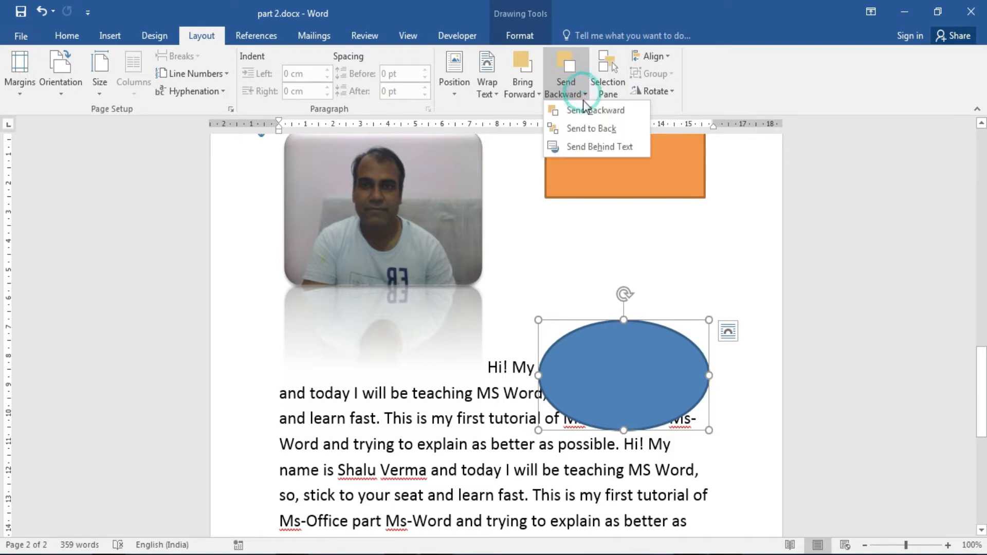
left_click(613, 149)
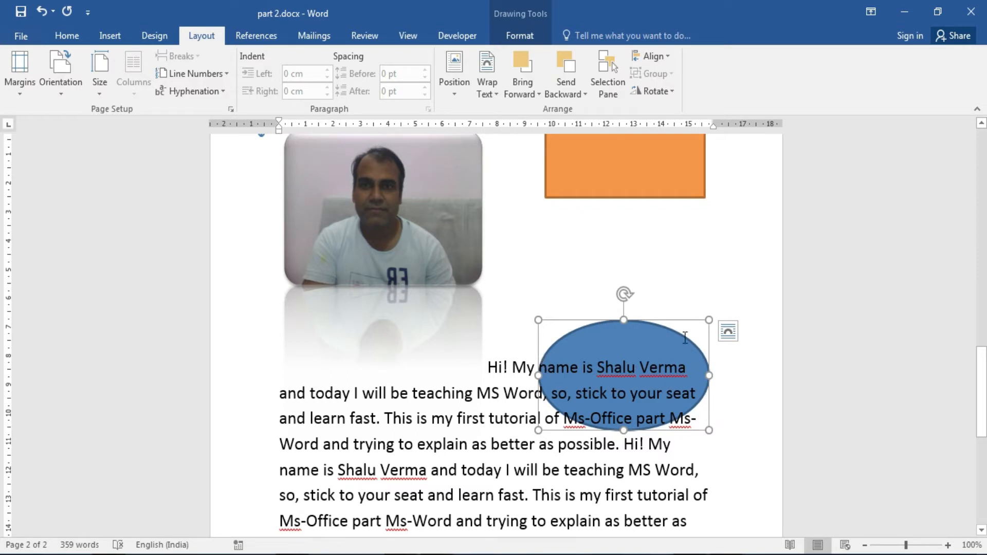
left_click(680, 281)
left_click(637, 335)
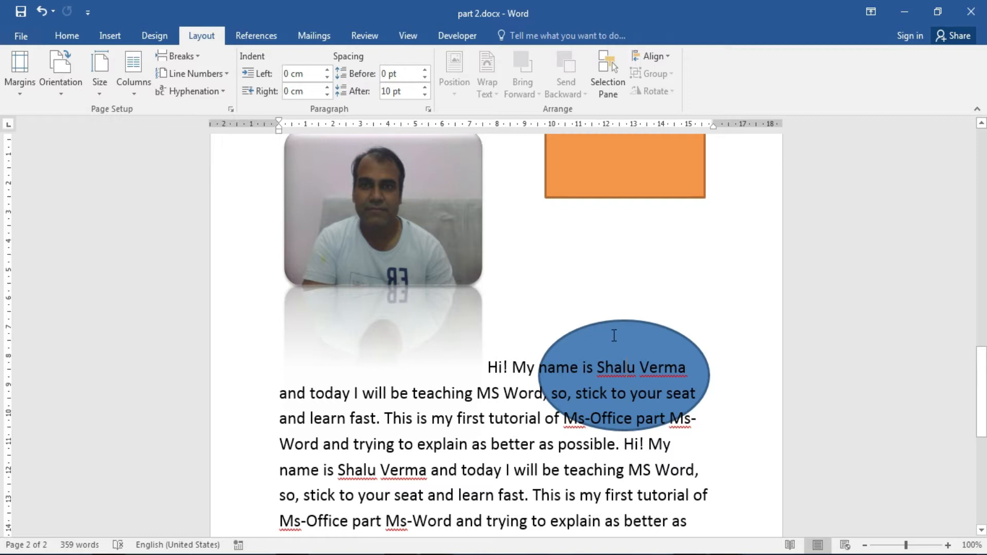
Turn on Select Objects and drag the blue oval up above the paragraph, below the rectangle.
left_click(603, 327)
left_click_drag(572, 345, 650, 375)
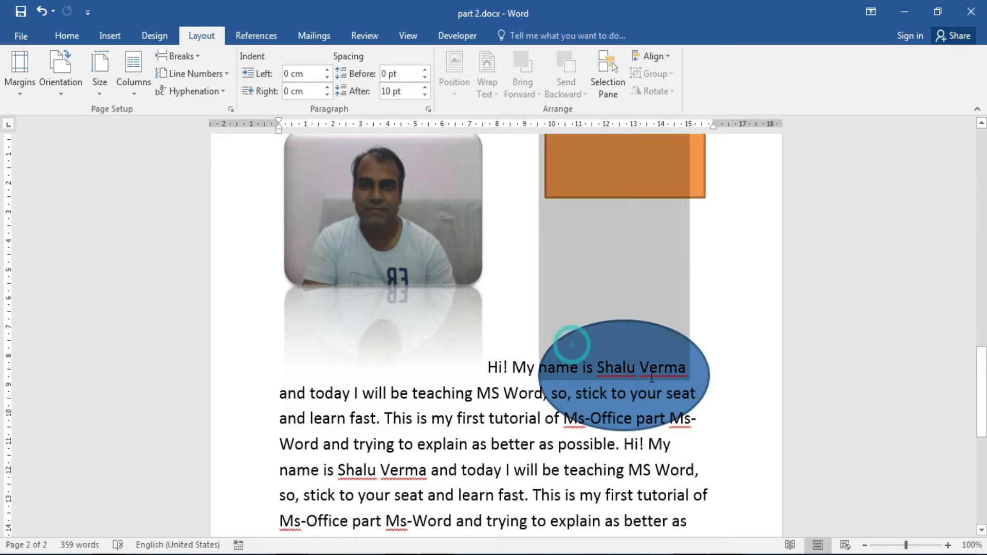
left_click(616, 388)
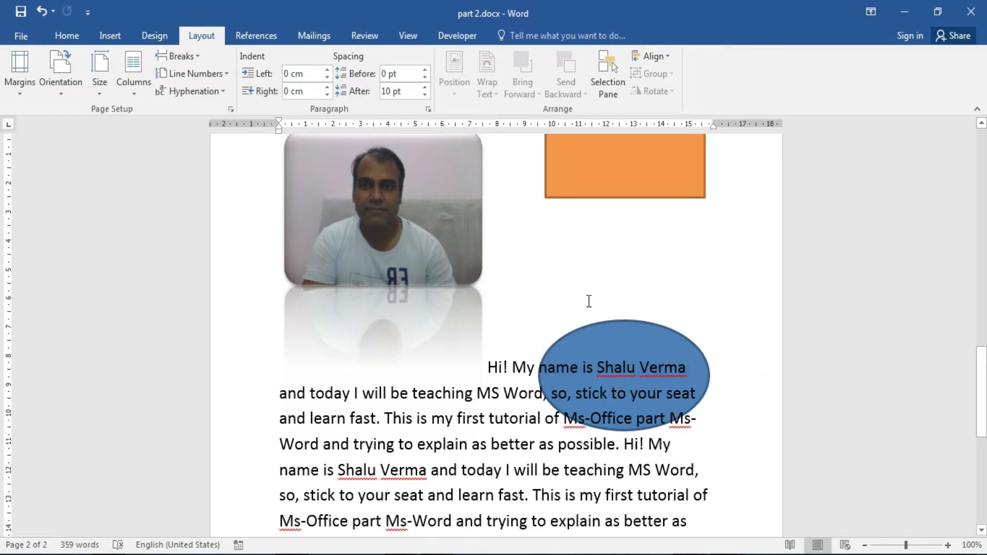
left_click(68, 37)
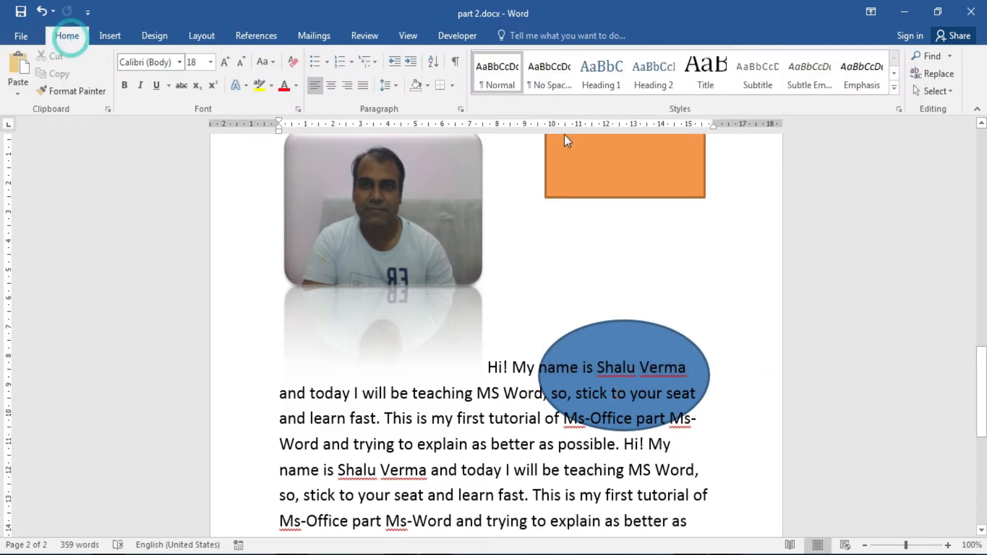
left_click(949, 95)
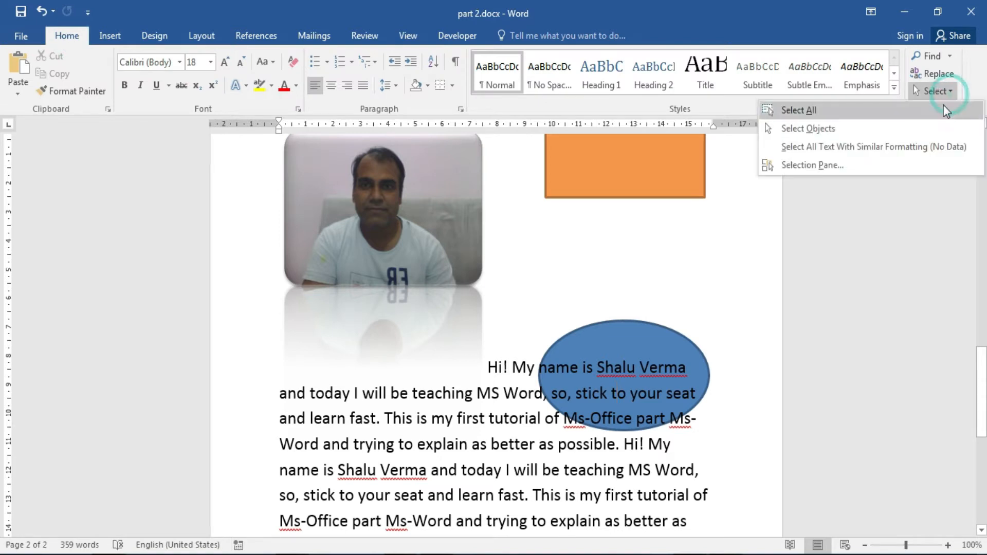
left_click(882, 130)
left_click(658, 332)
left_click_drag(658, 332, 674, 267)
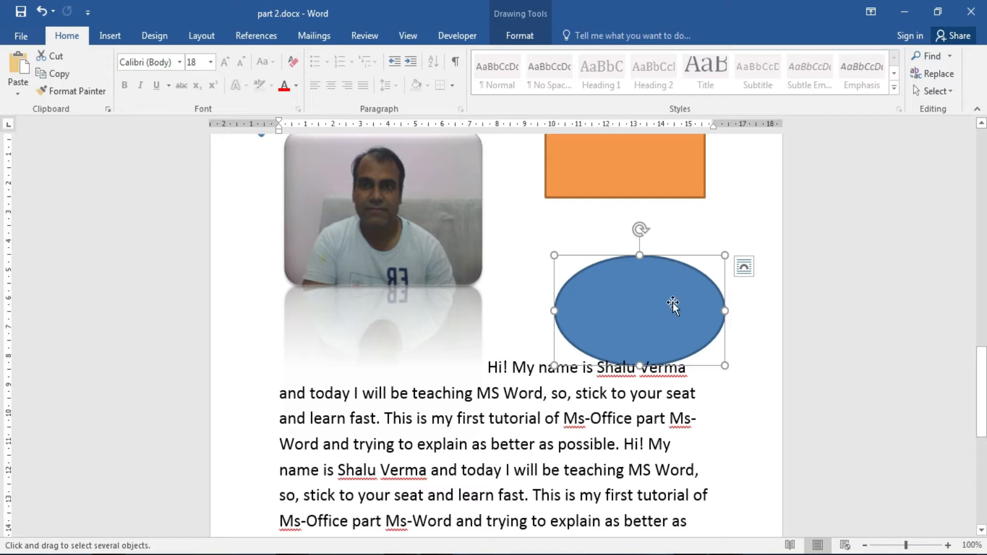
Nudge the blue oval into place and apply Bring in Front of Text.
mouse_move(685, 307)
left_mouse_down()
mouse_move(685, 282)
mouse_move(683, 307)
left_mouse_up()
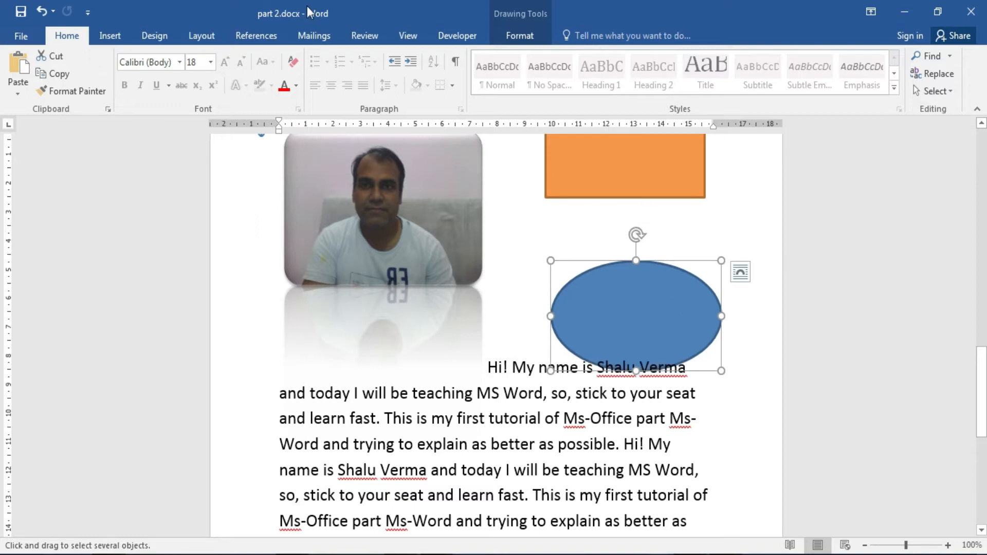
left_click(215, 40)
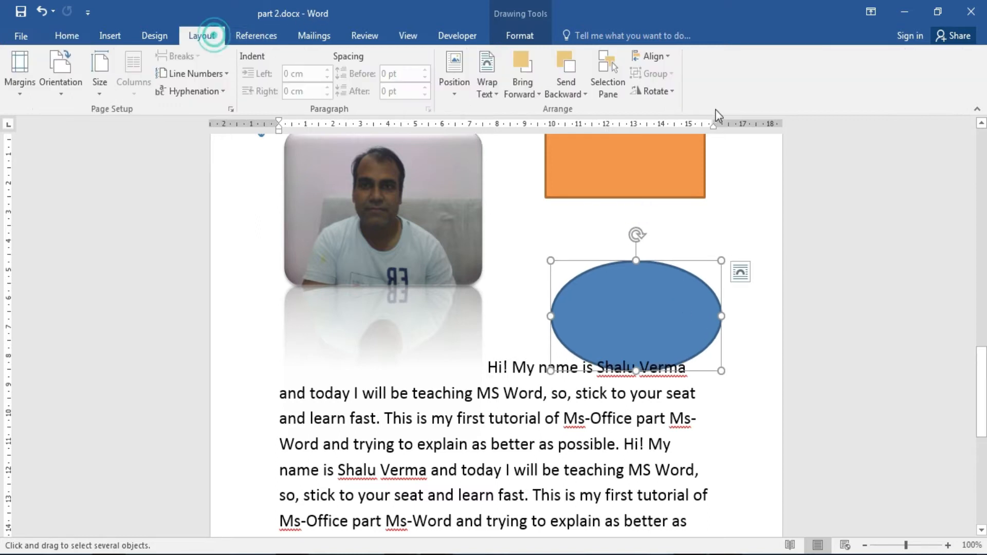
left_click(572, 92)
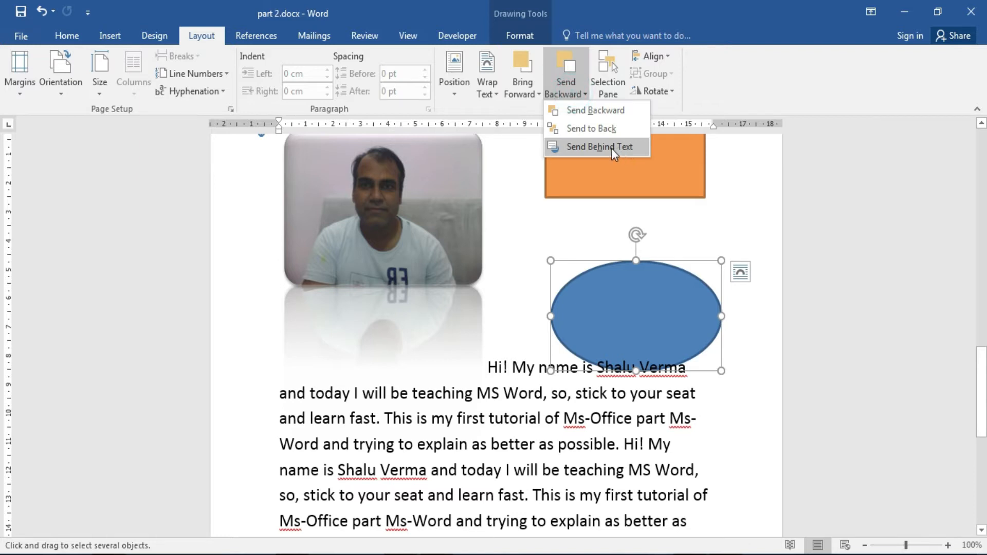
left_click(535, 94)
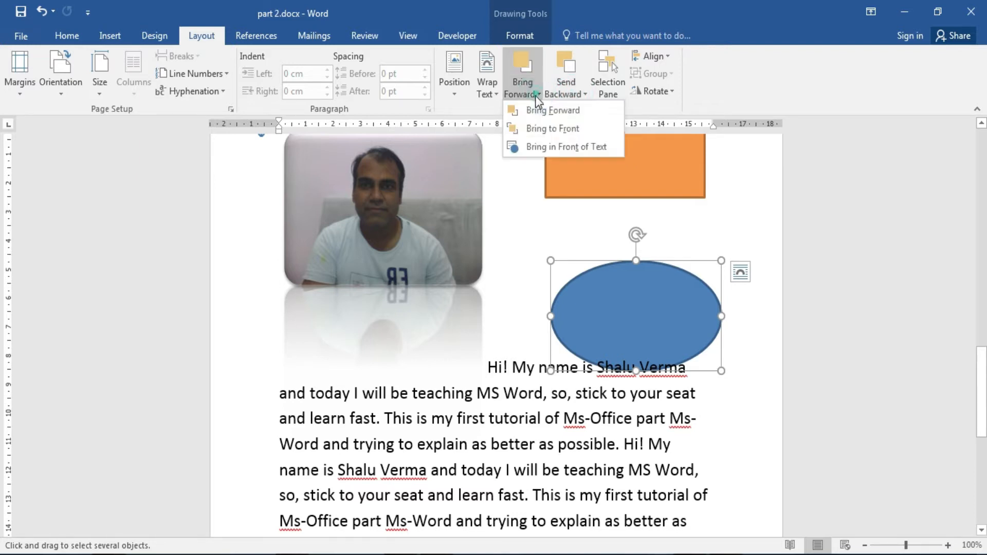
left_click(573, 146)
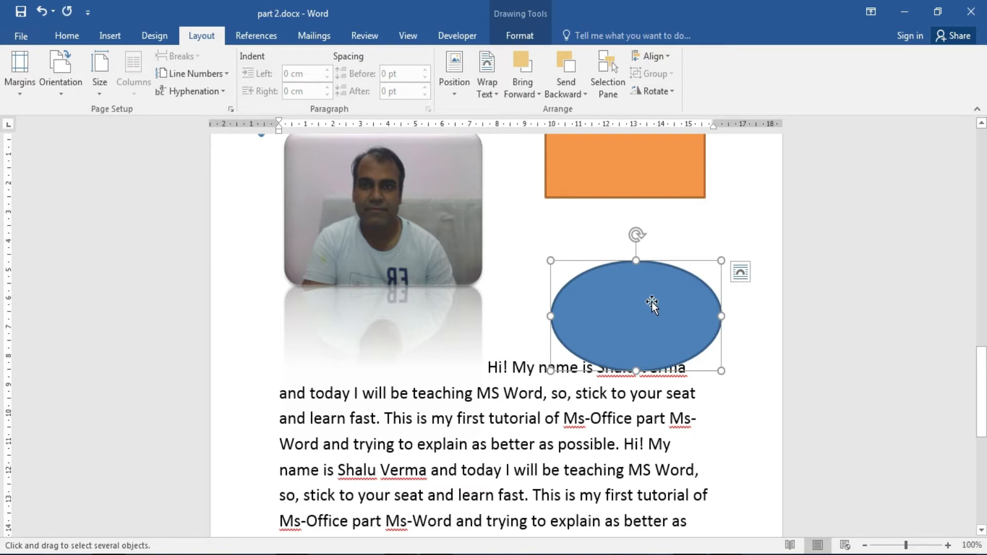
left_click(612, 95)
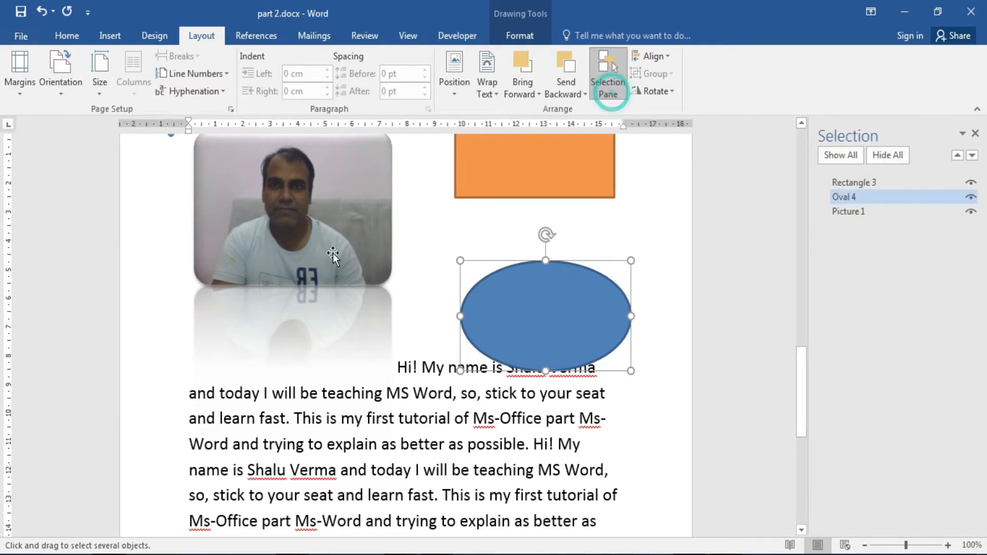
left_click(867, 211)
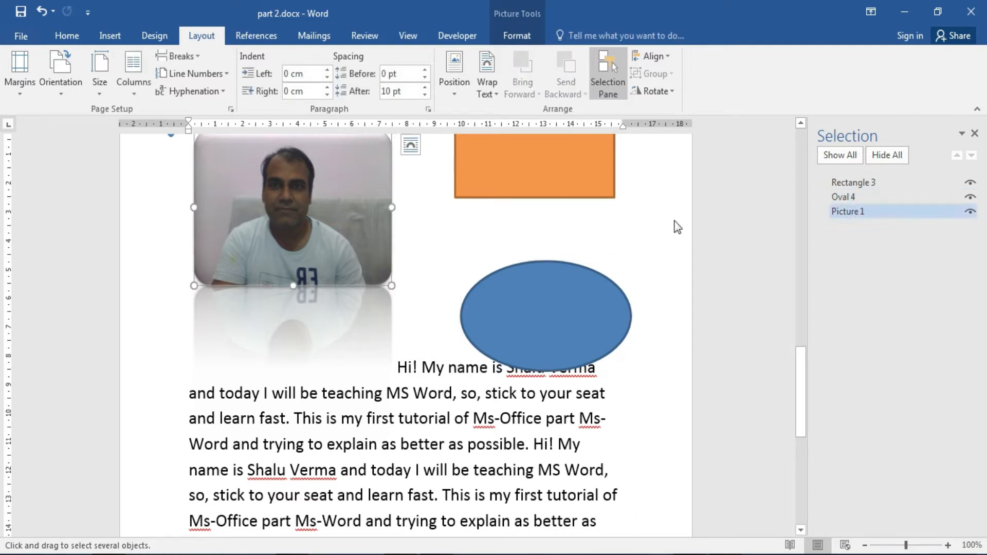
left_click(863, 186)
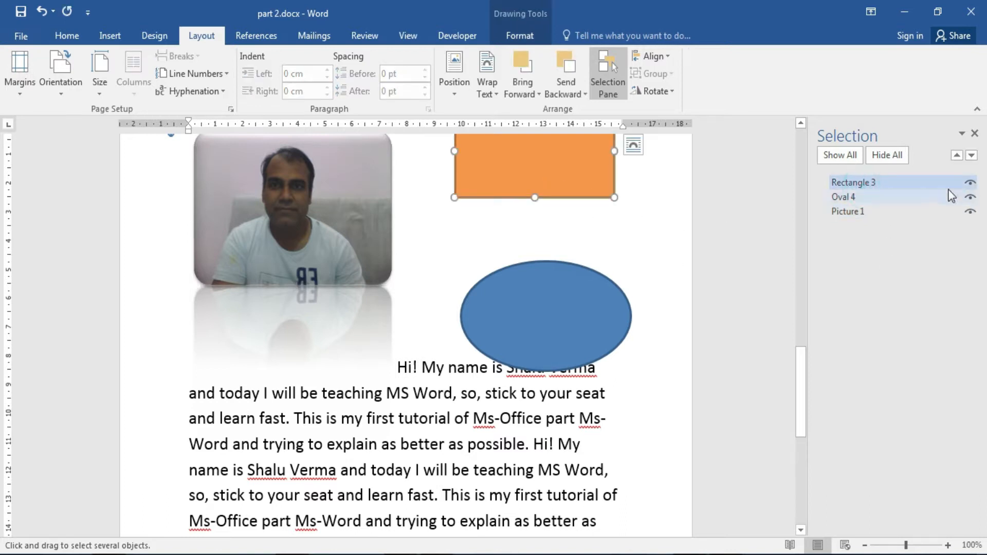
left_click(974, 134)
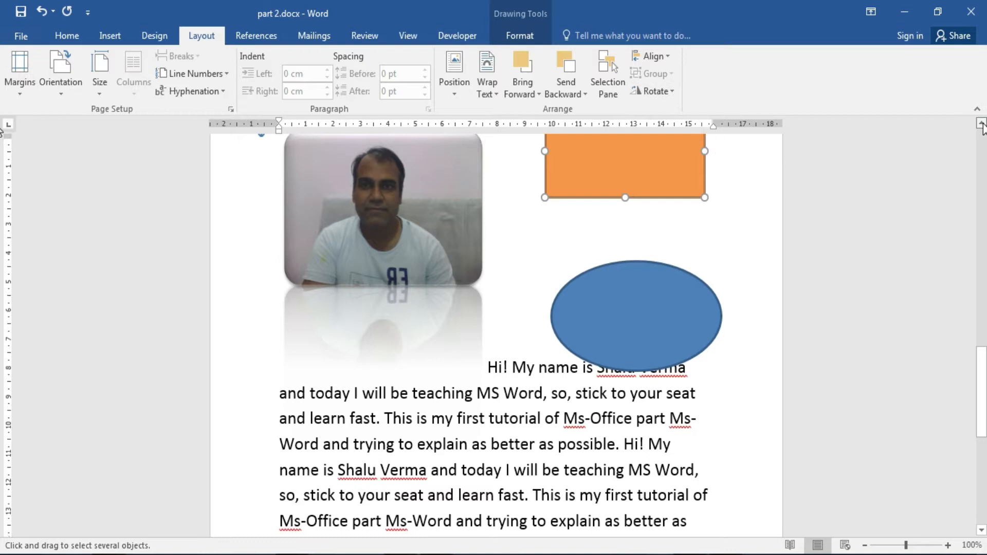
Align the orange rectangle left, then right, so it sits flush with the right margin.
scroll(981, 129, "up", 3)
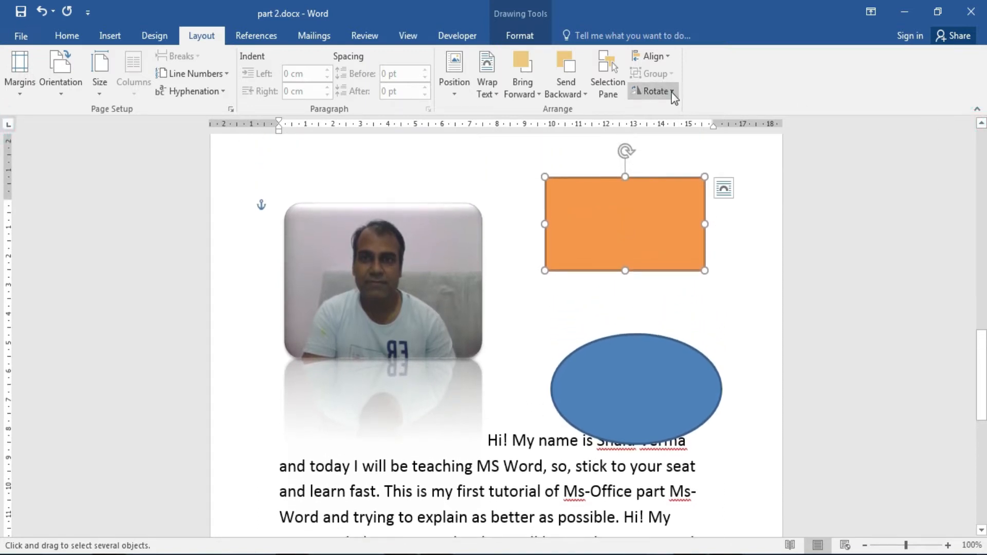
left_click(672, 92)
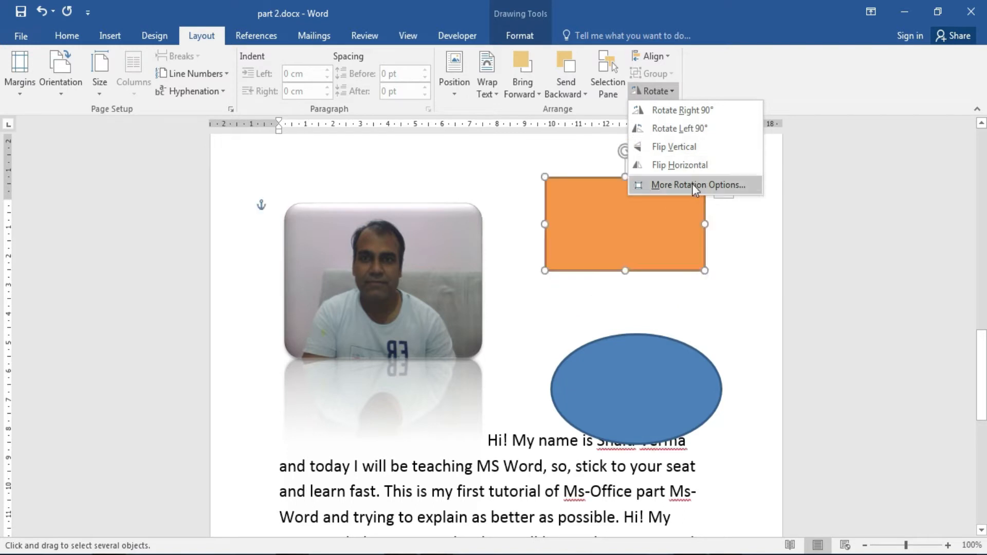
left_click(741, 63)
left_click(674, 56)
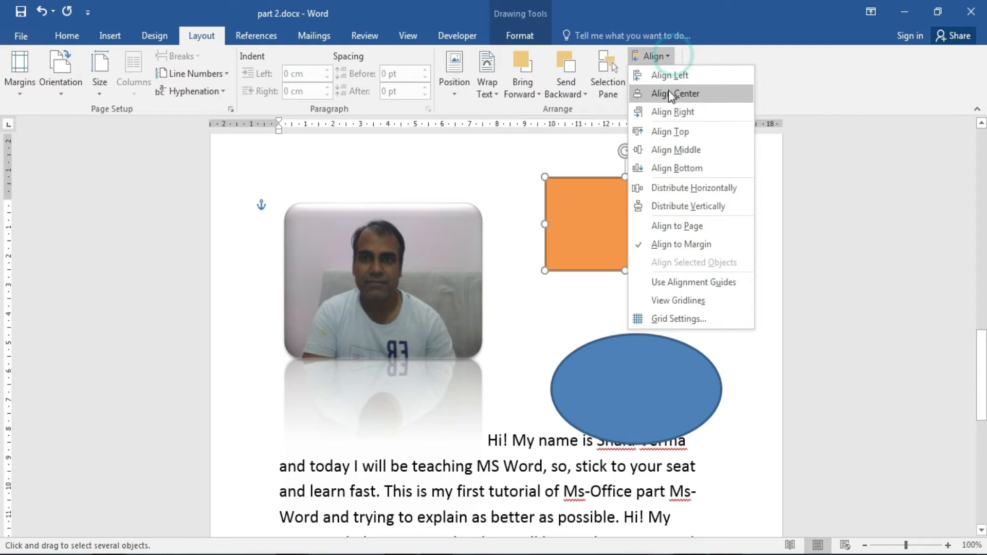
left_click(680, 74)
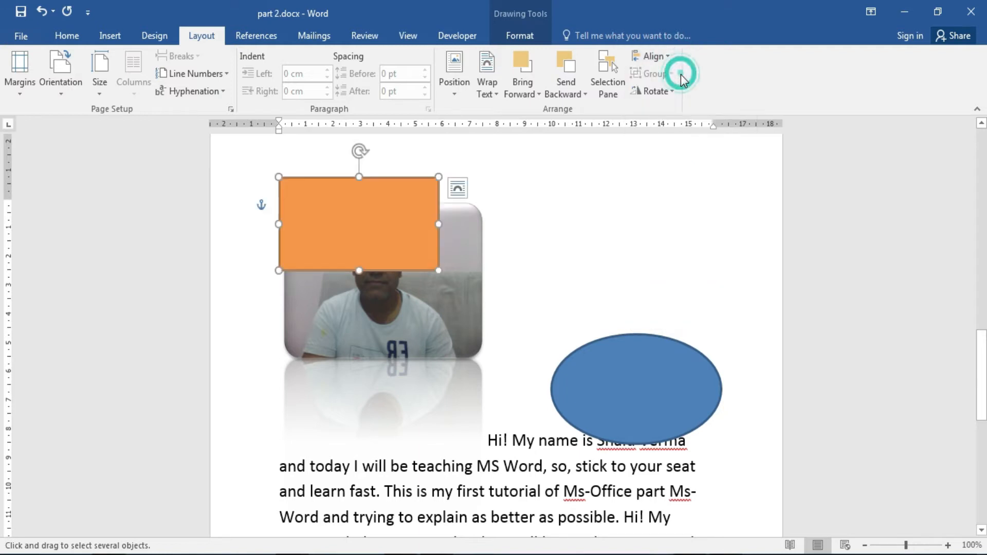
left_click(667, 56)
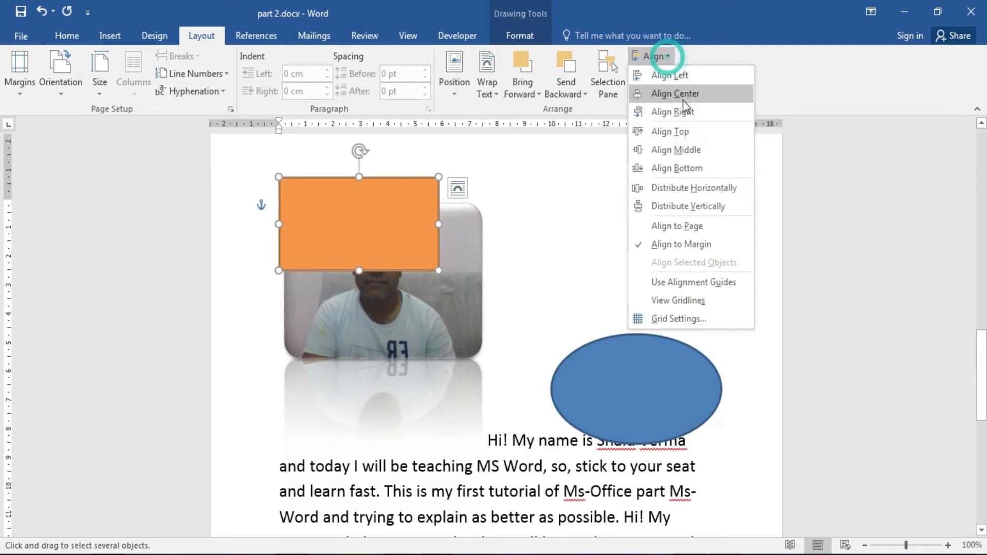
left_click(683, 111)
left_click(668, 56)
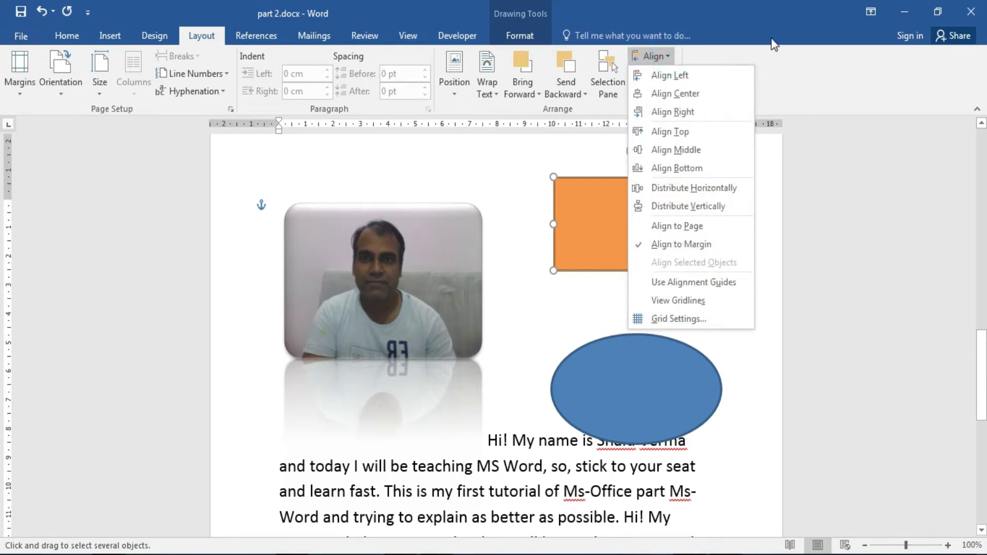
left_click(781, 23)
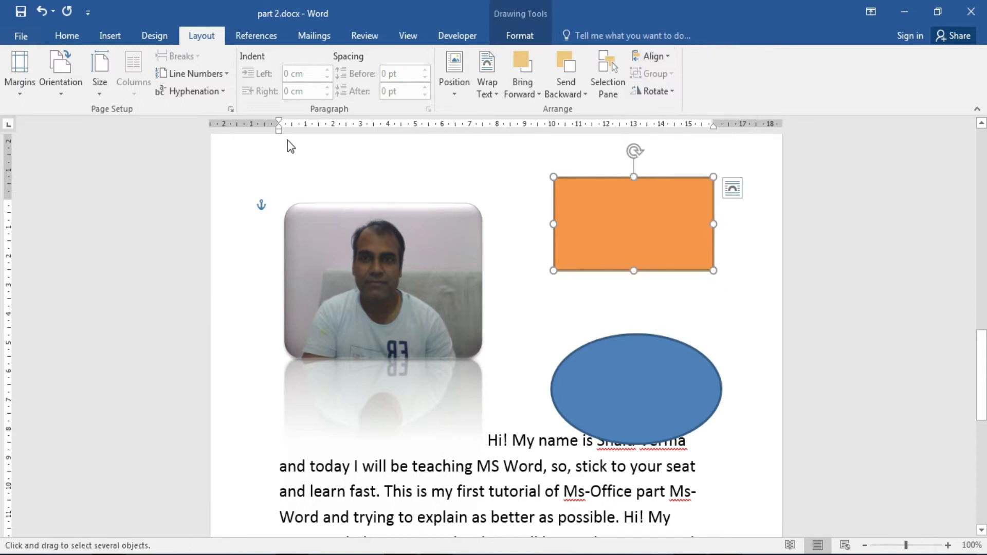
Show the References tools for the table of contents.
left_click(252, 32)
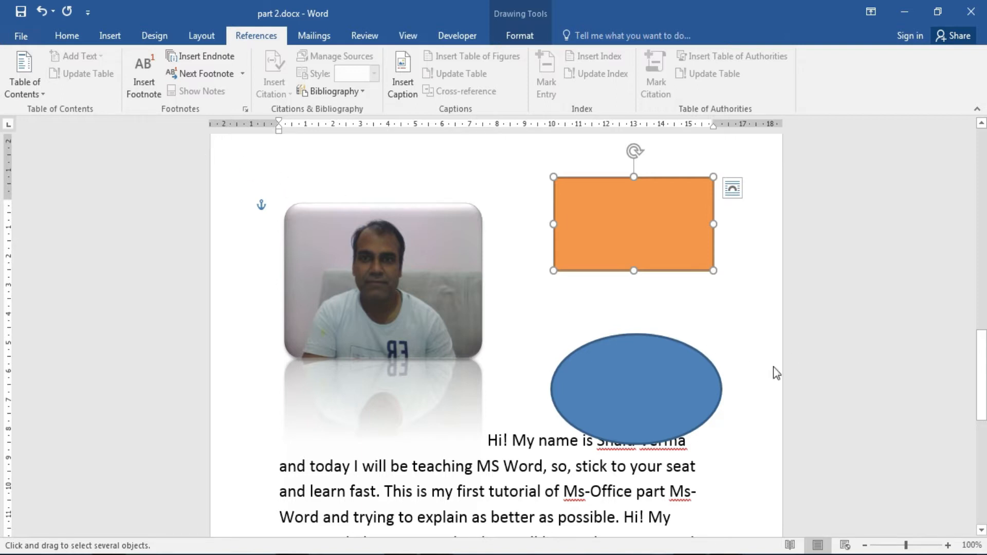
Deselect the shapes, scroll to the top, and leave Select Objects mode for normal text editing.
left_click(756, 374)
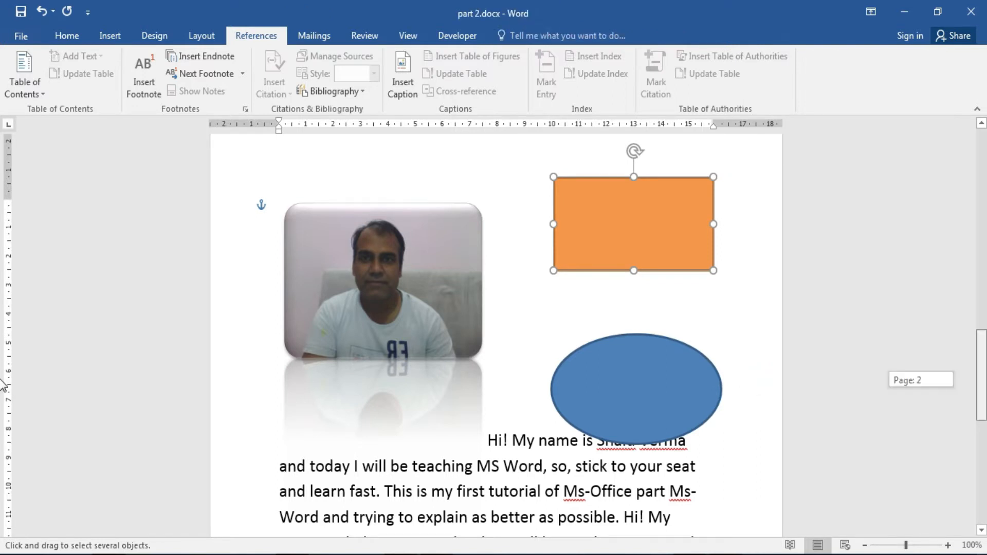
scroll(3, 385, "up", 15)
scroll(2, 215, "up", 3)
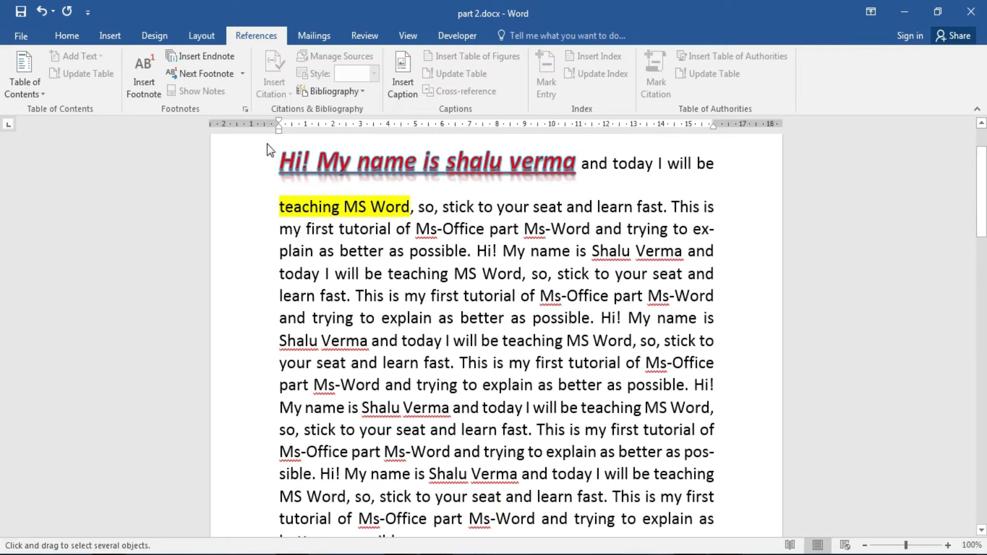
left_click(280, 177)
left_click(982, 224)
left_click_drag(983, 207, 983, 190)
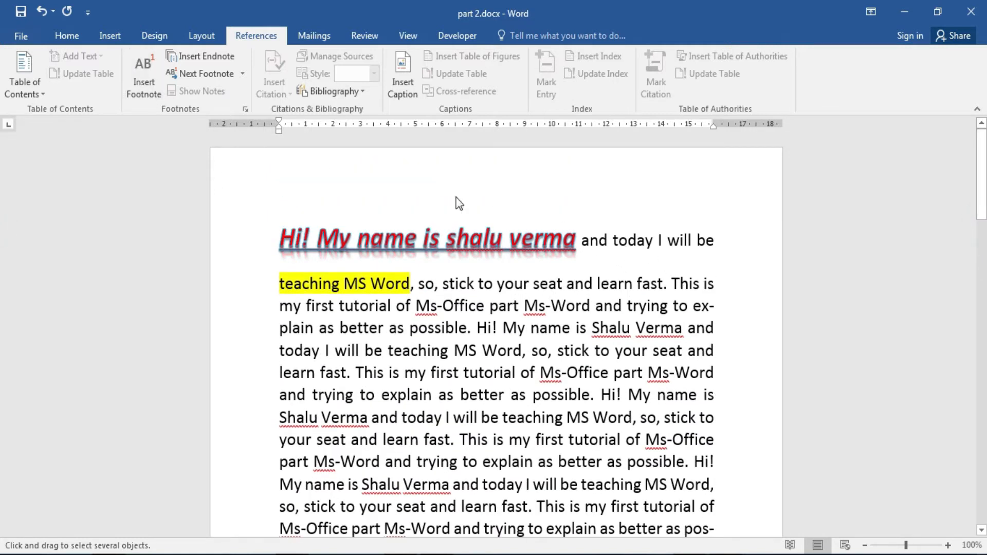
left_click(445, 307)
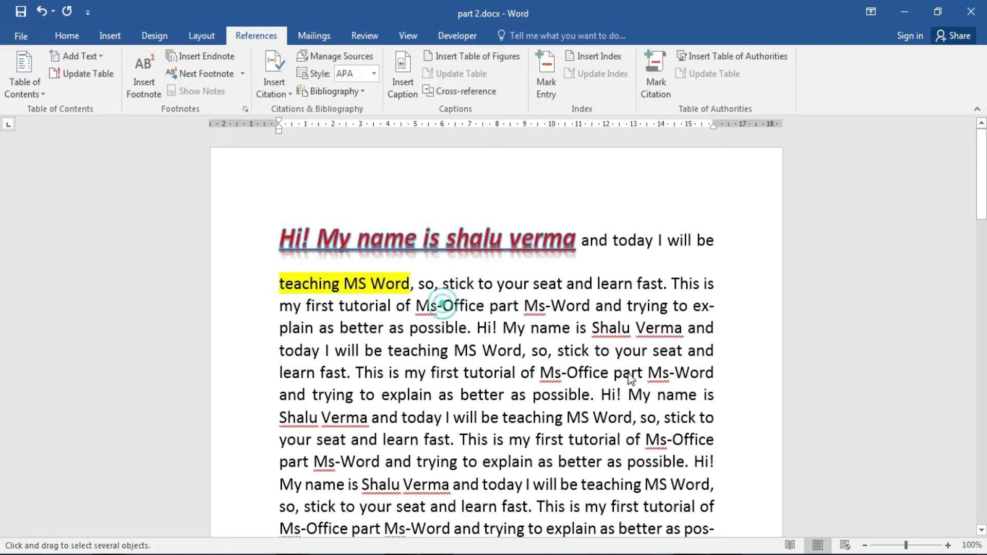
left_click(66, 35)
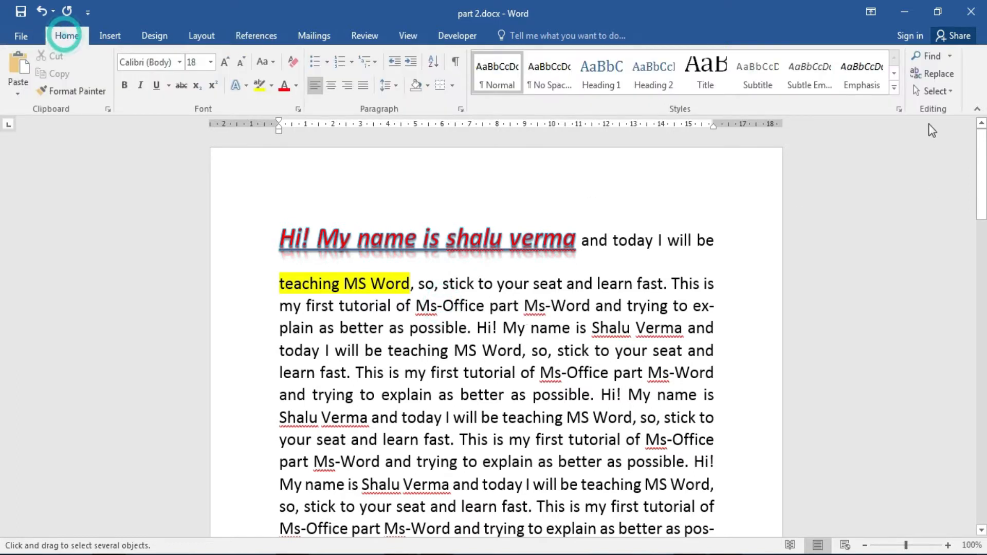
left_click(950, 92)
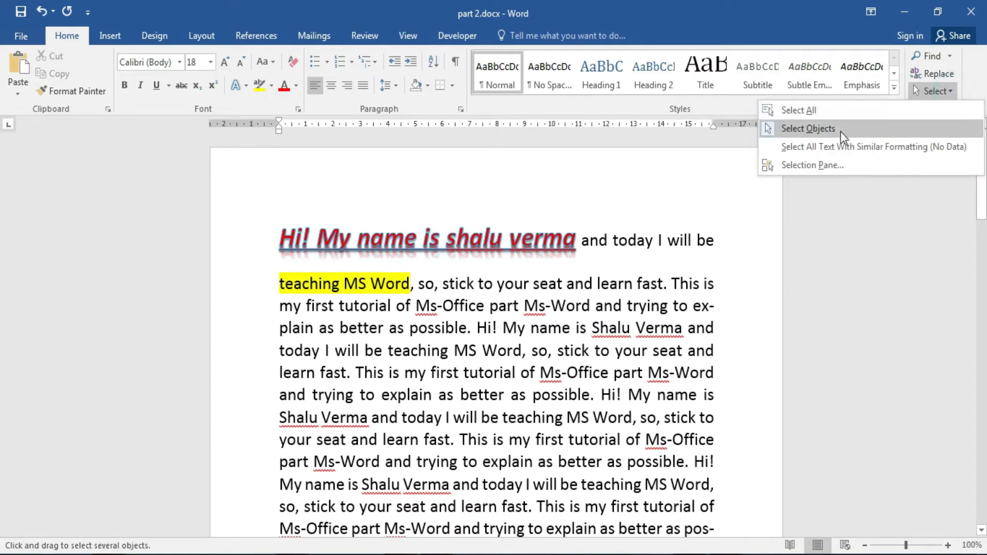
left_click(812, 8)
left_click(609, 263)
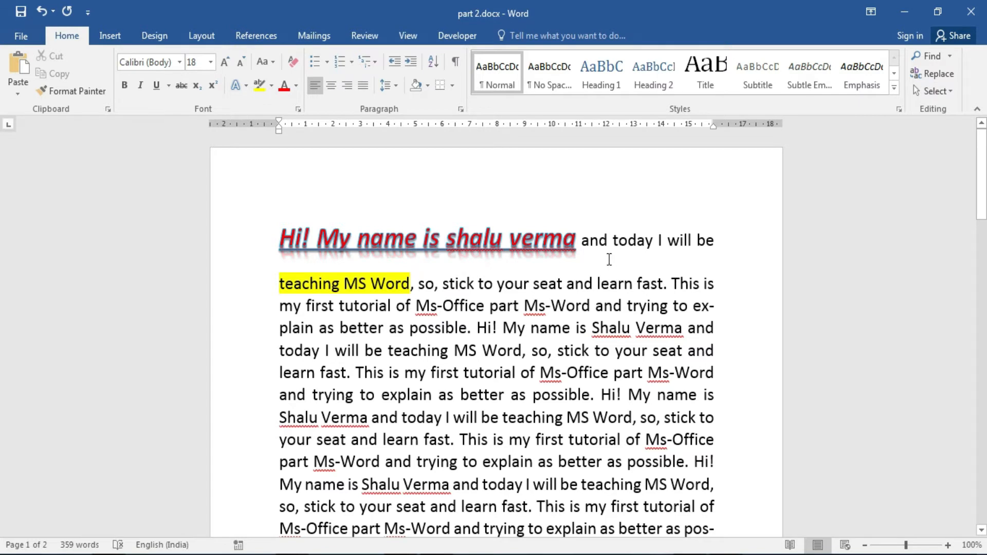
Select the body text from the start of the document downward, with the References tools showing.
left_click_drag(583, 238, 697, 332)
left_click(522, 356)
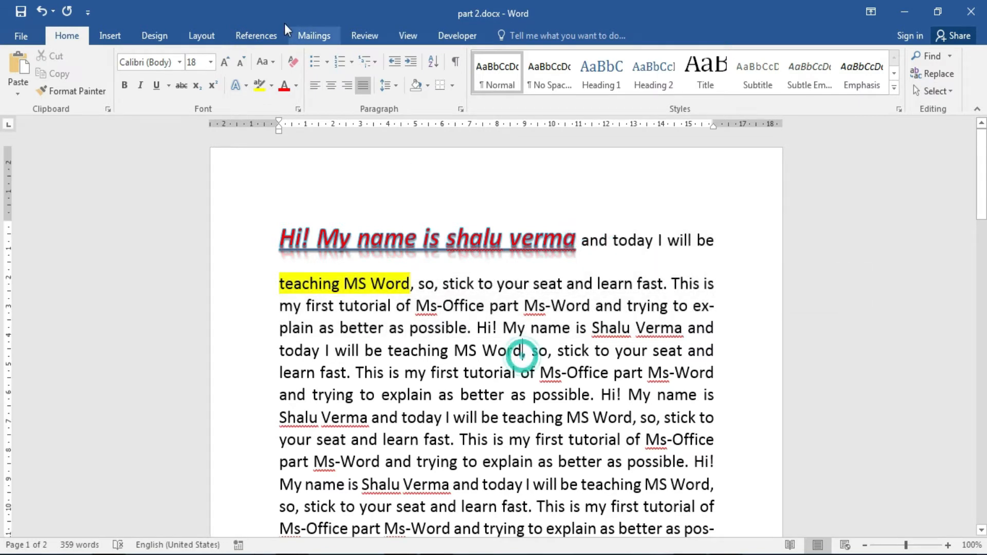
left_click(201, 34)
left_click(254, 36)
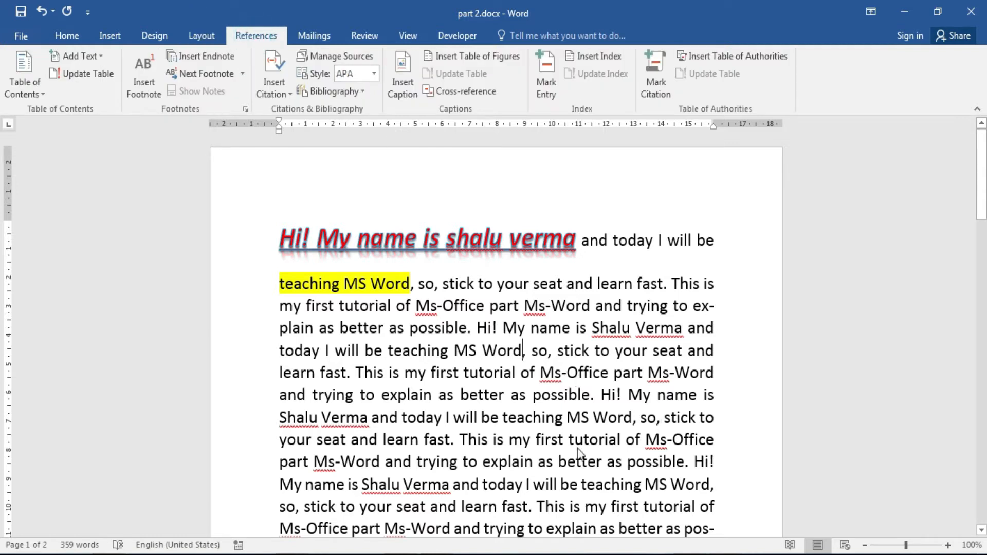
left_click_drag(624, 441, 279, 238)
key("ctrl+c")
scroll(1, 206, "down", 4)
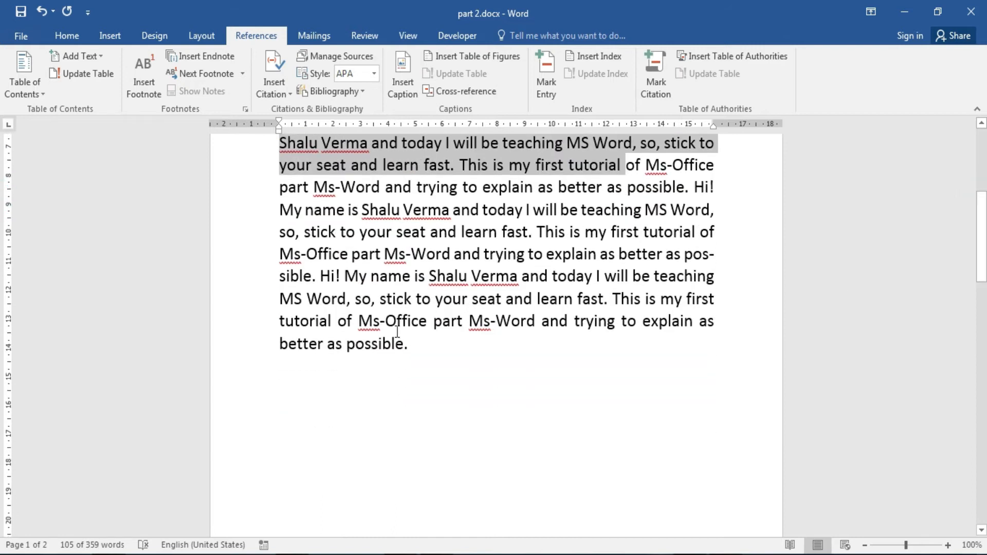
Paste the copied sample paragraphs into the blank Document1.
left_click(445, 349, "shift")
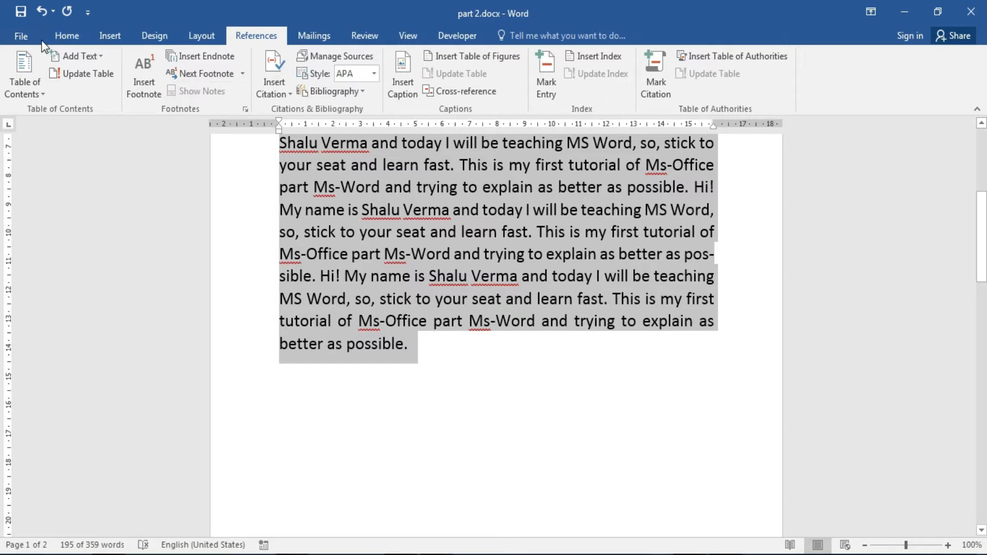
left_click(330, 226)
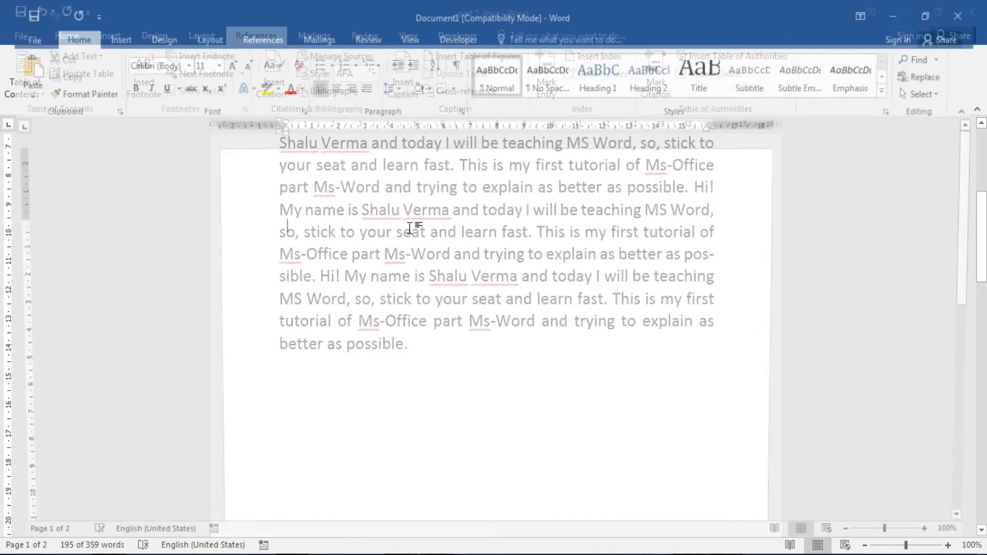
key("ctrl+v")
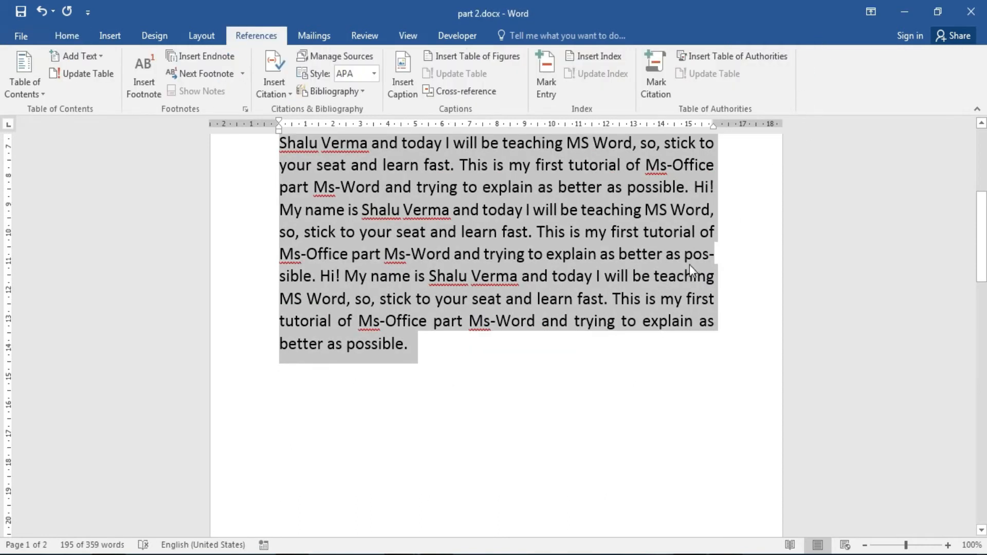
left_click_drag(984, 263, 983, 185)
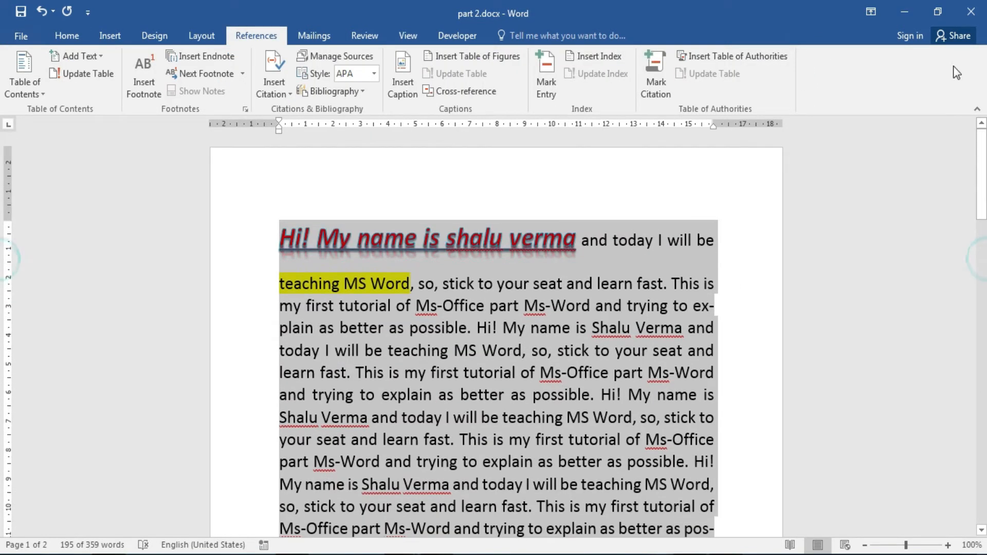
Close part 2.docx, saving its changes.
left_click(21, 36)
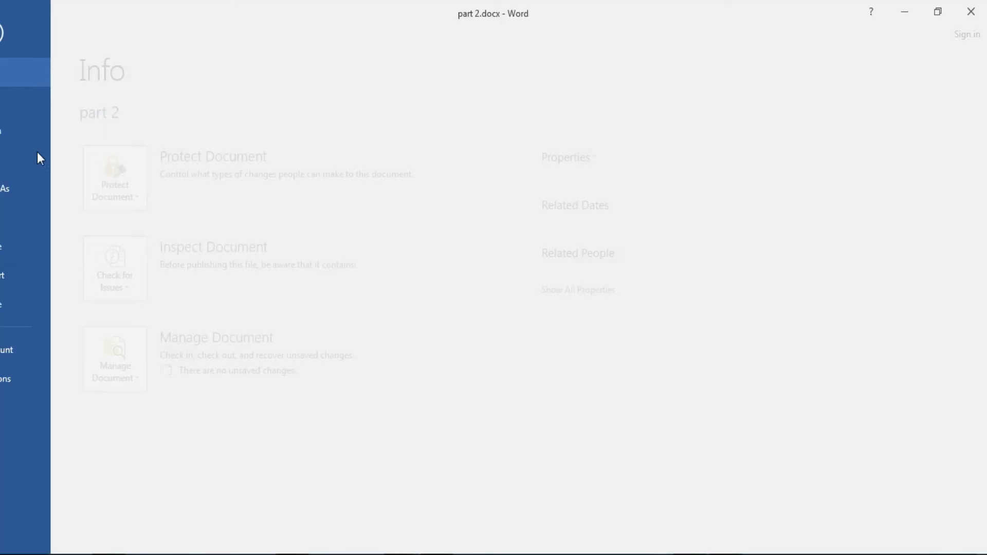
key("Escape")
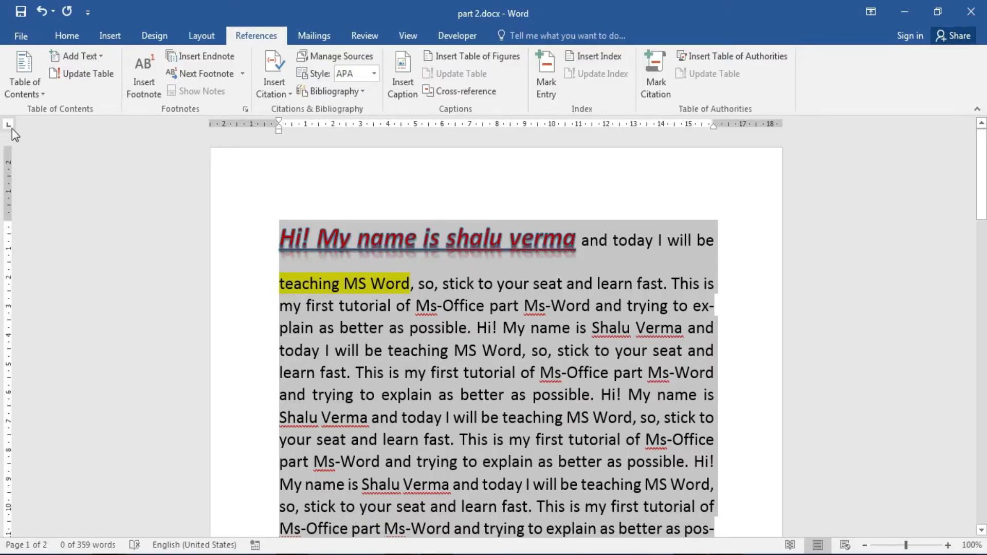
left_click(20, 36)
left_click(28, 303)
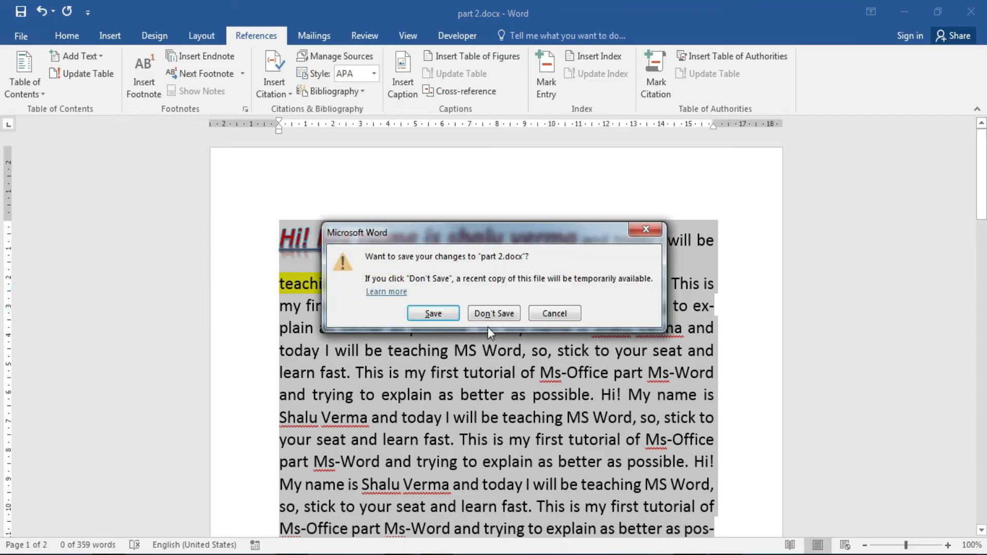
left_click(426, 312)
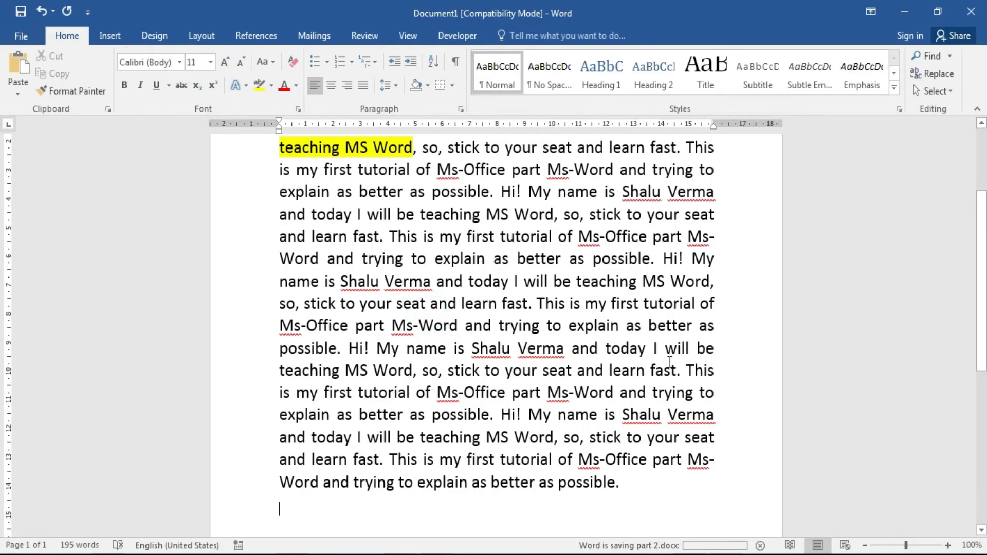
Paste two more copies of the passage below the text, bringing Document1 to 585 words.
scroll(4, 370, "up", 2)
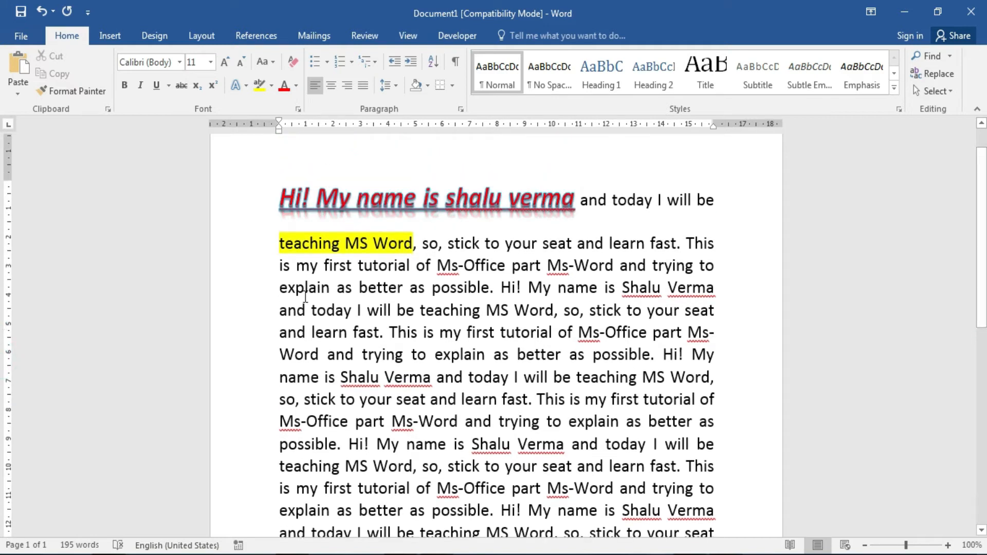
left_click_drag(274, 200, 437, 358)
mouse_move(983, 260)
left_mouse_down()
mouse_move(982, 323)
mouse_move(982, 276)
left_mouse_up()
left_click(628, 400, "shift")
key("ctrl+c")
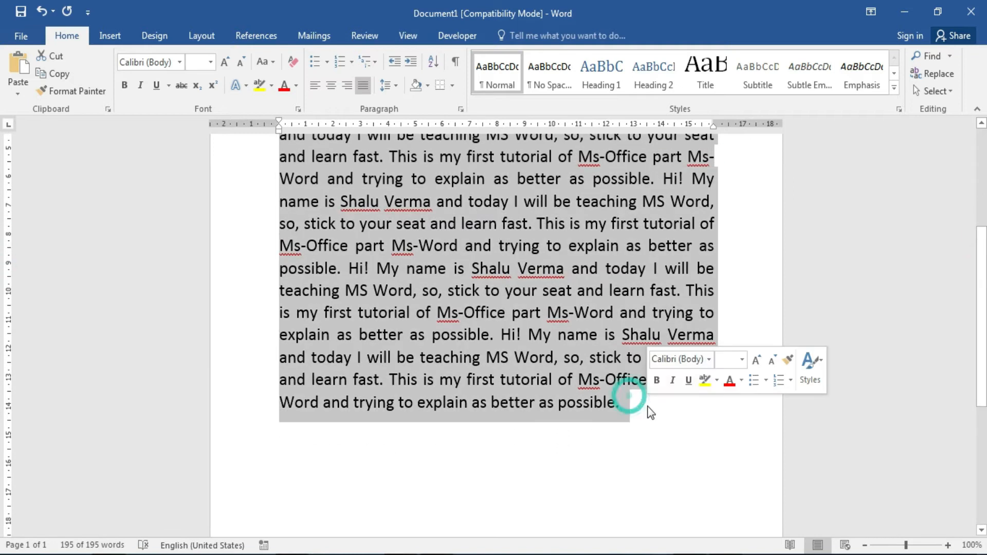
left_click(383, 456)
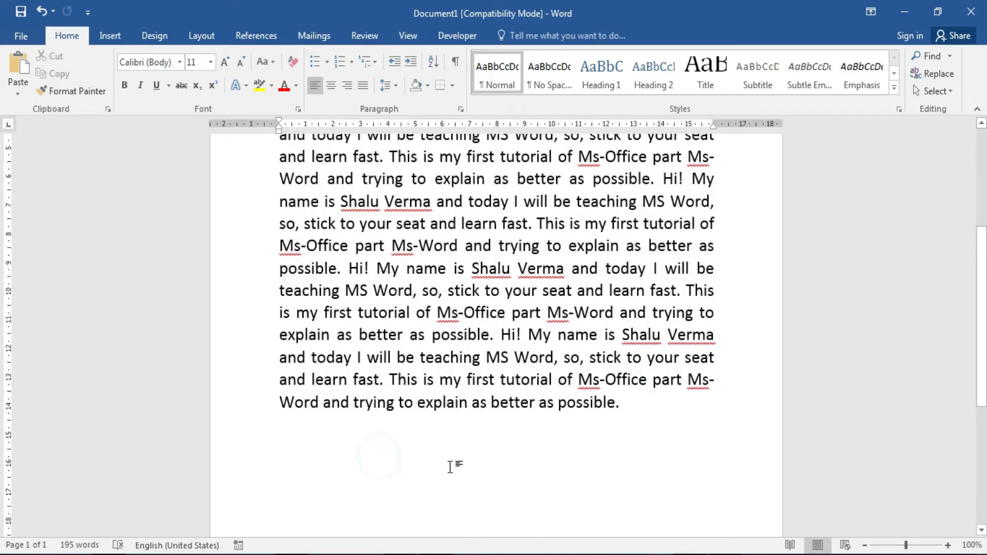
key("ctrl+v")
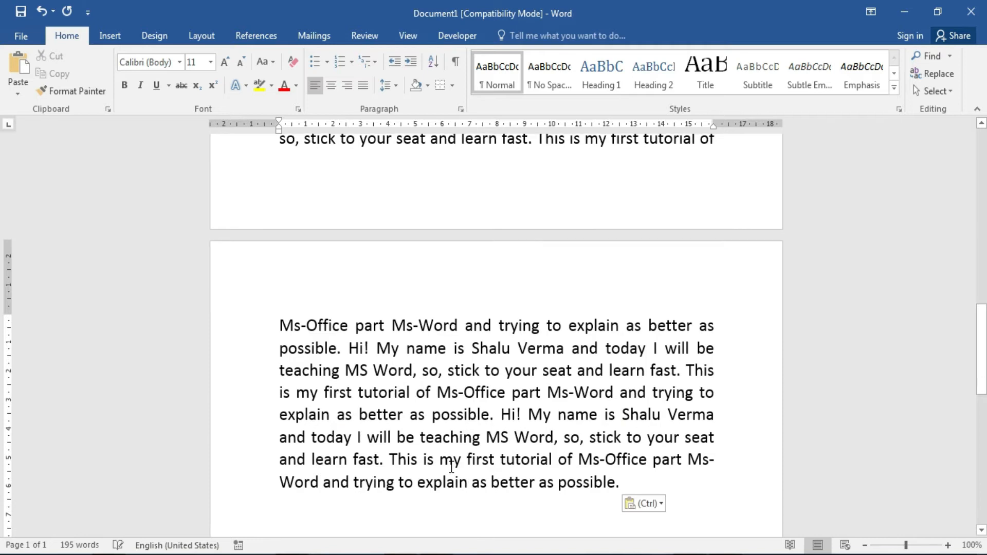
key("Return")
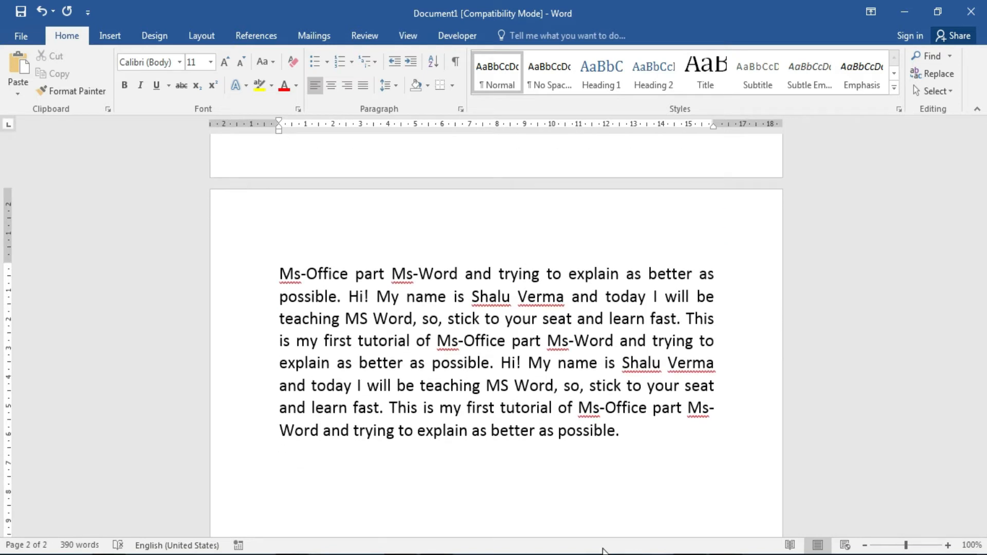
key("ctrl+v")
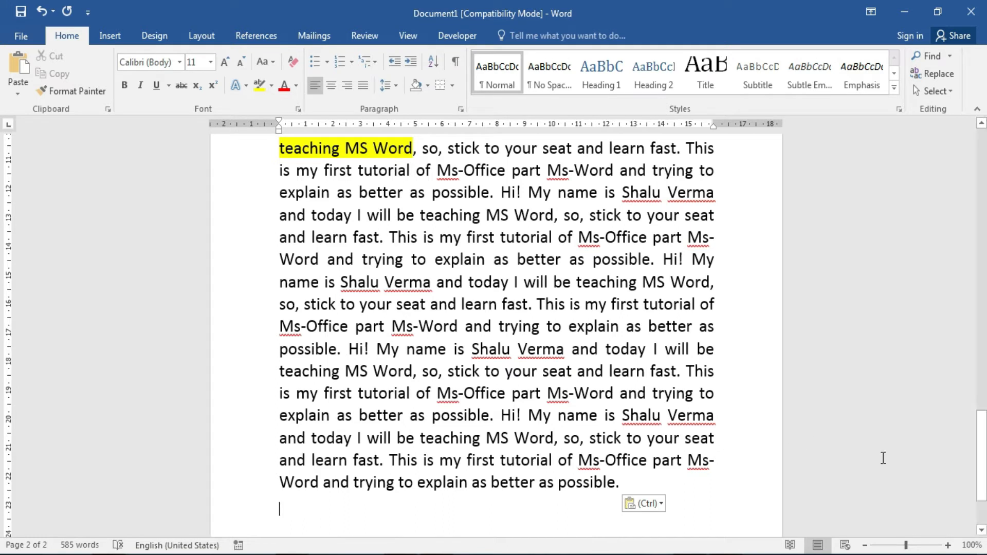
Show the built-in table of contents choices on the References ribbon.
left_click_drag(981, 475, 981, 208)
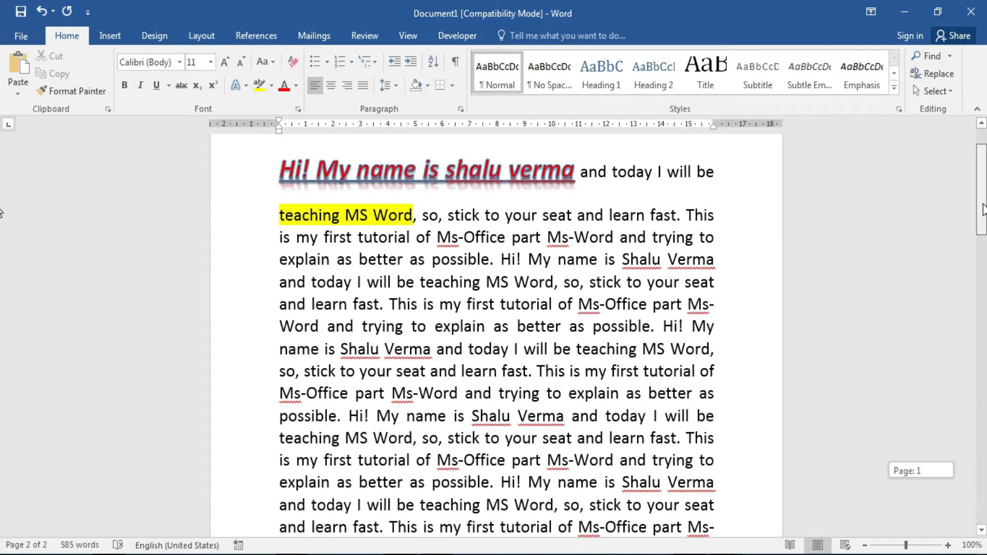
left_click(271, 32)
left_click(36, 94)
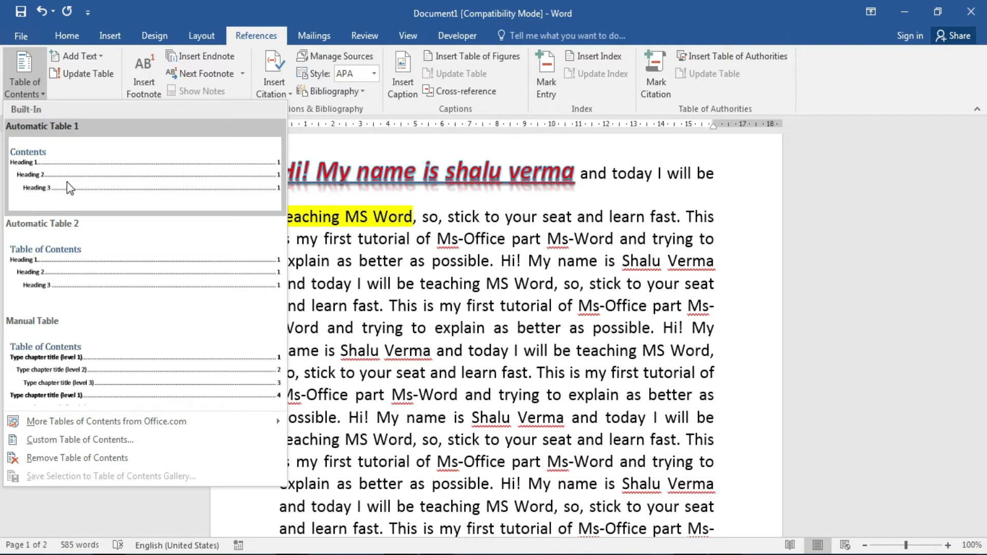
Insert Automatic Table 1, then make the 'This is my First Line' text 24 pt.
left_click(45, 195)
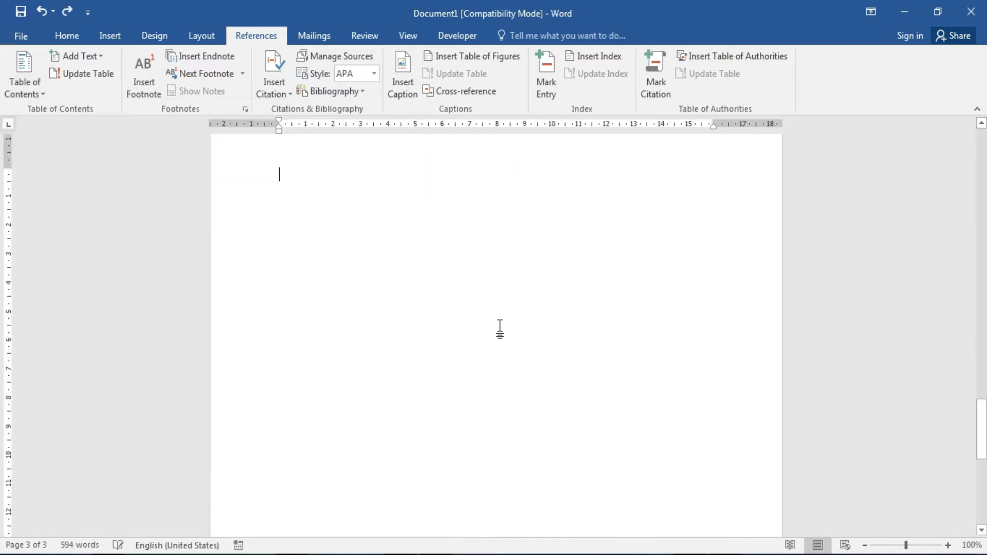
mouse_move(982, 450)
left_mouse_down()
mouse_move(982, 421)
mouse_move(982, 441)
left_mouse_up()
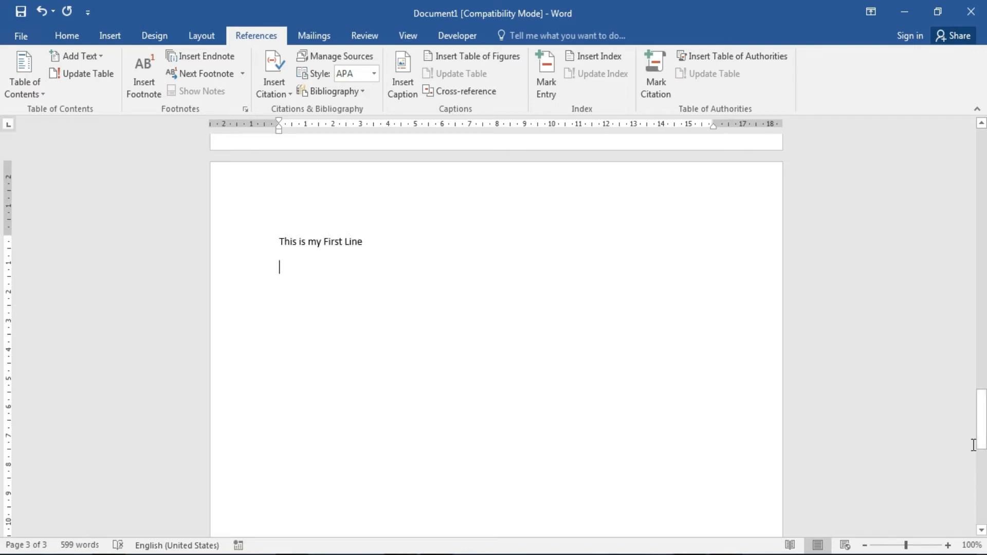
left_click_drag(275, 232, 341, 342)
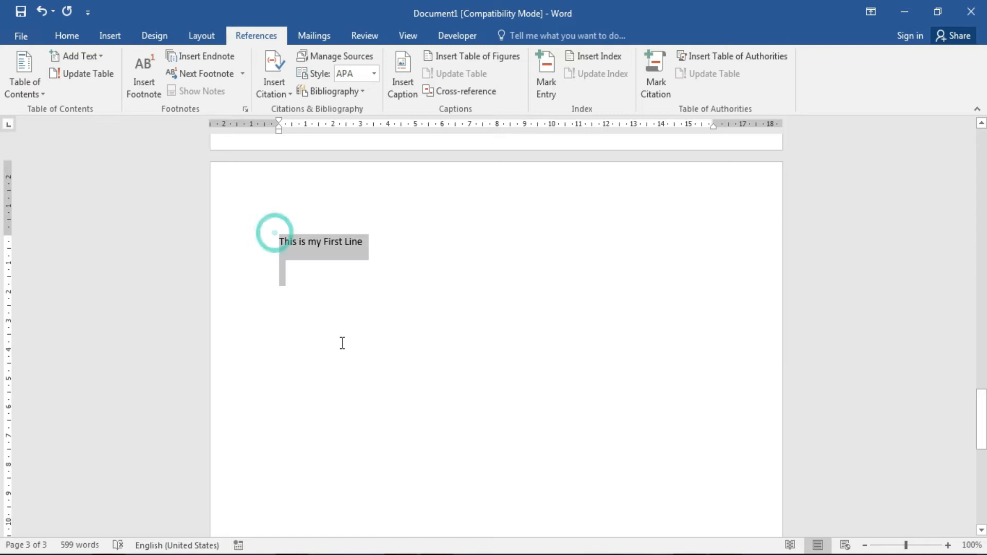
left_click(67, 36)
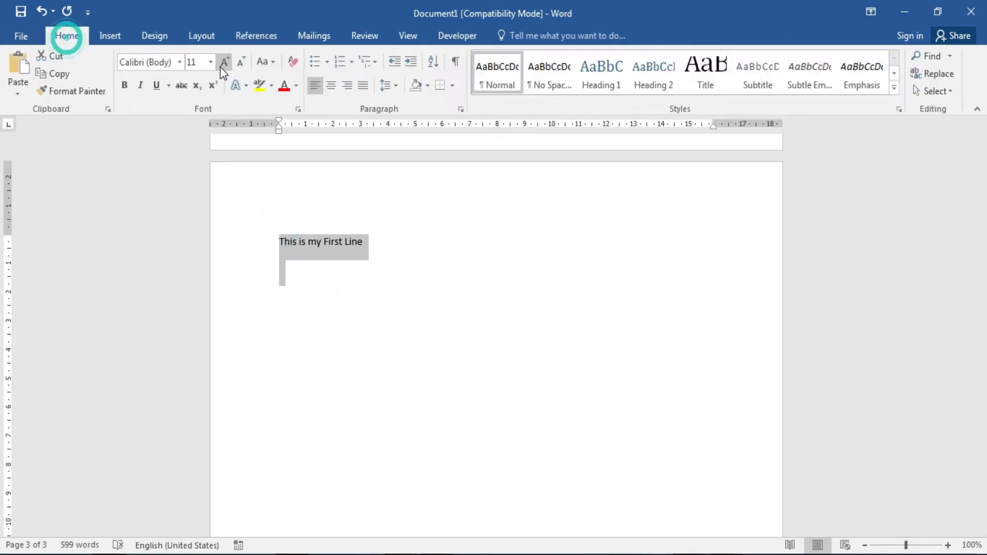
left_click(211, 62)
left_click(194, 224)
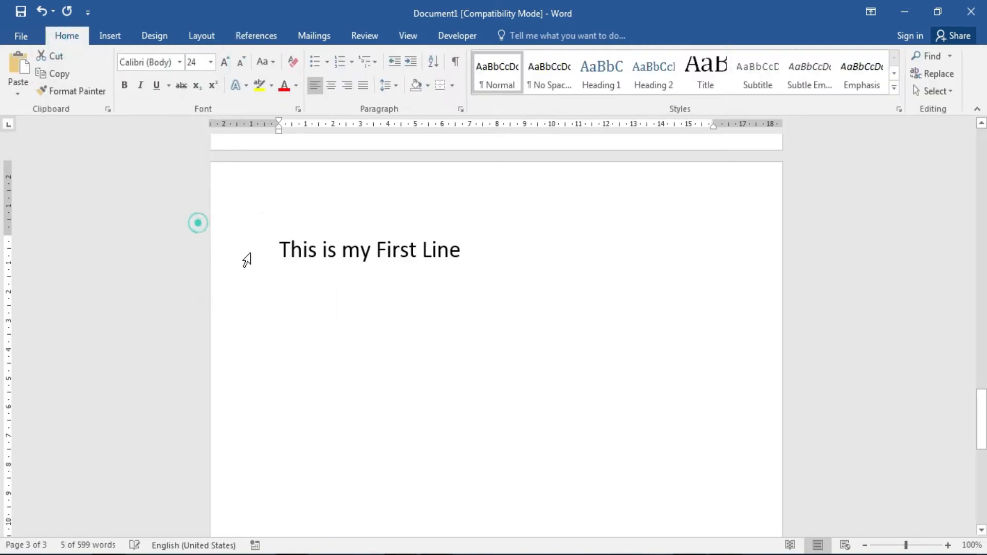
Replace that line's text with 'Chapter 1' and start a new line below it.
left_click(512, 251)
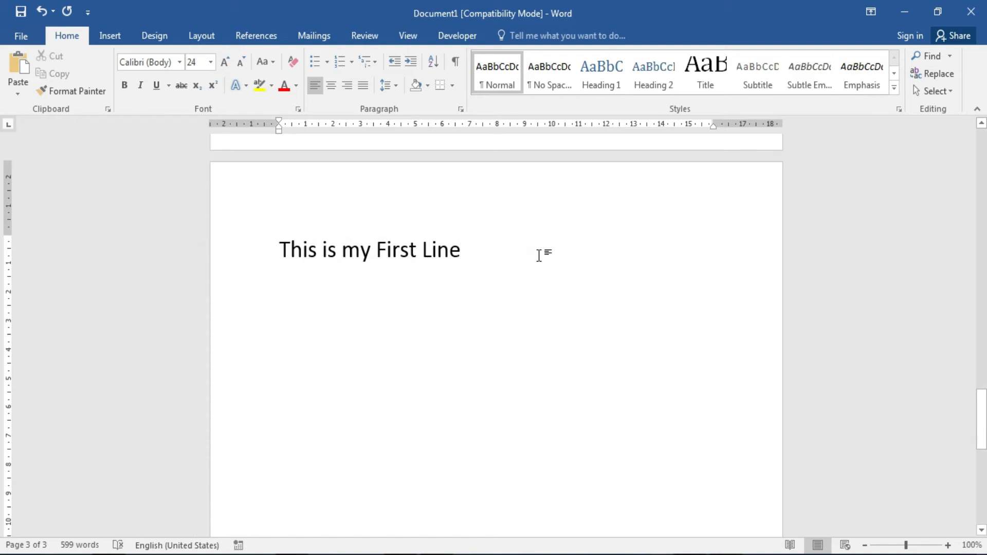
key("BackSpace")
key("BackSpace")
key("BackSpace")
key("BackSpace")
key("BackSpace")
key("BackSpace")
key("BackSpace")
key("BackSpace")
key("BackSpace")
key("BackSpace")
key("BackSpace")
key("BackSpace")
key("BackSpace")
key("BackSpace")
key("BackSpace")
key("BackSpace")
key("BackSpace")
key("BackSpace")
key("BackSpace")
key("BackSpace")
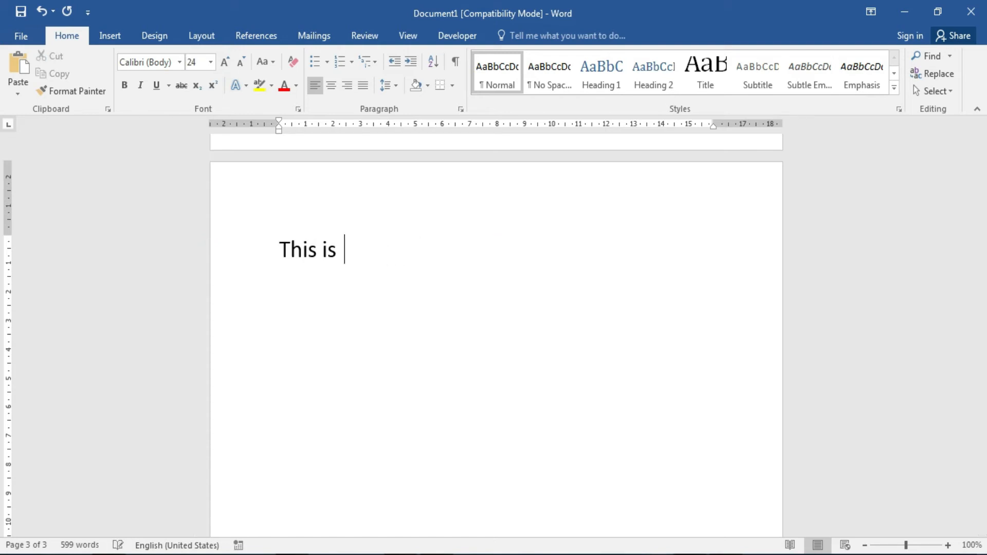
key("BackSpace")
key("BackSpace")
key("BackSpace")
type("Chapter 1")
key("Return")
Type the 'Chapter 2' and 'Chapter 3' lines.
type("C")
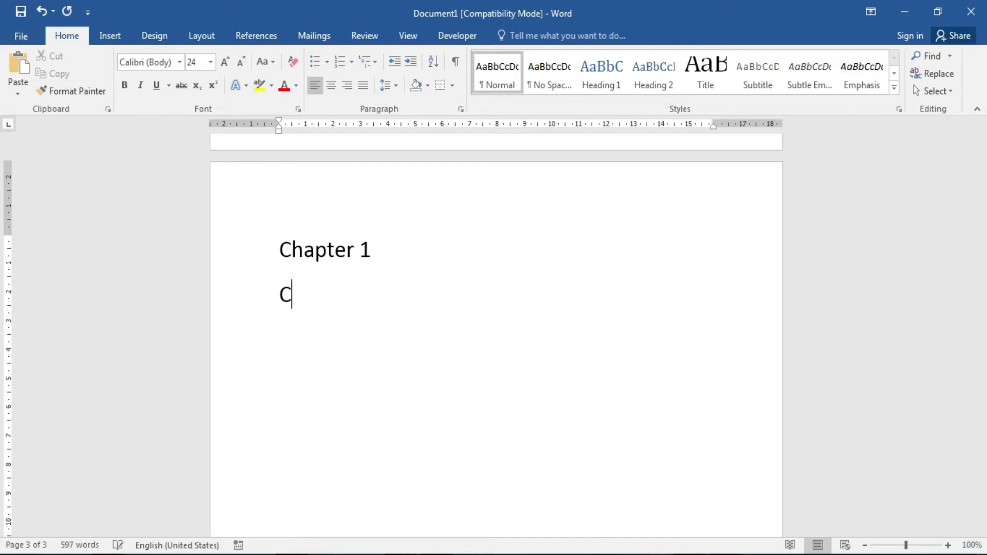
type("hapter 2")
key("Return")
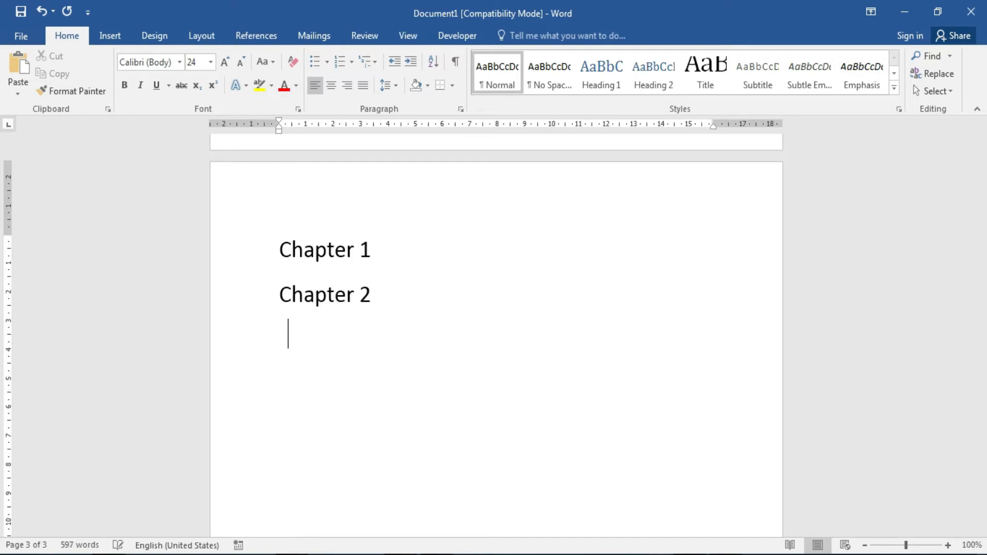
type("Chapter 3")
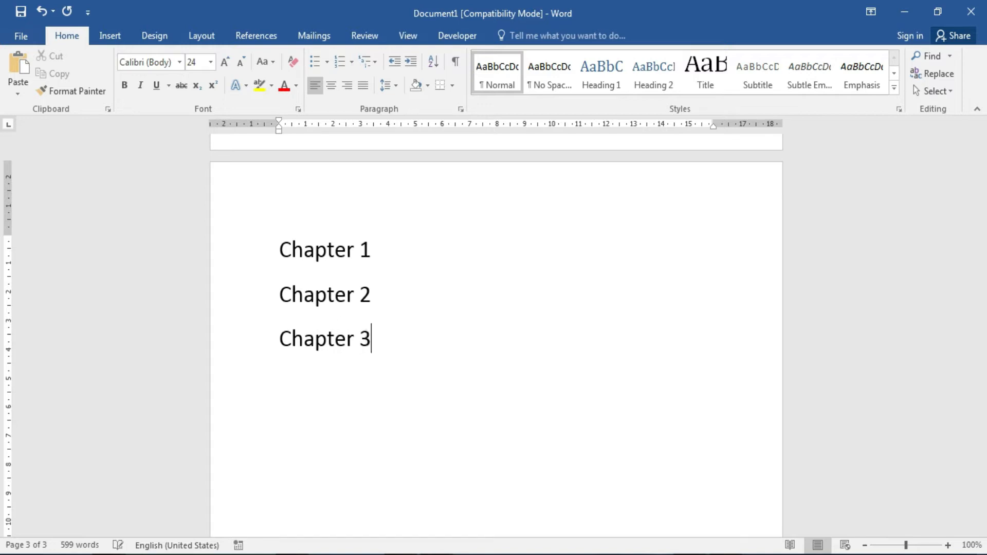
key("Return")
Add the subtopics 'Computer' and 'Ms word' under Chapter 1.
left_click(429, 251)
key("Return")
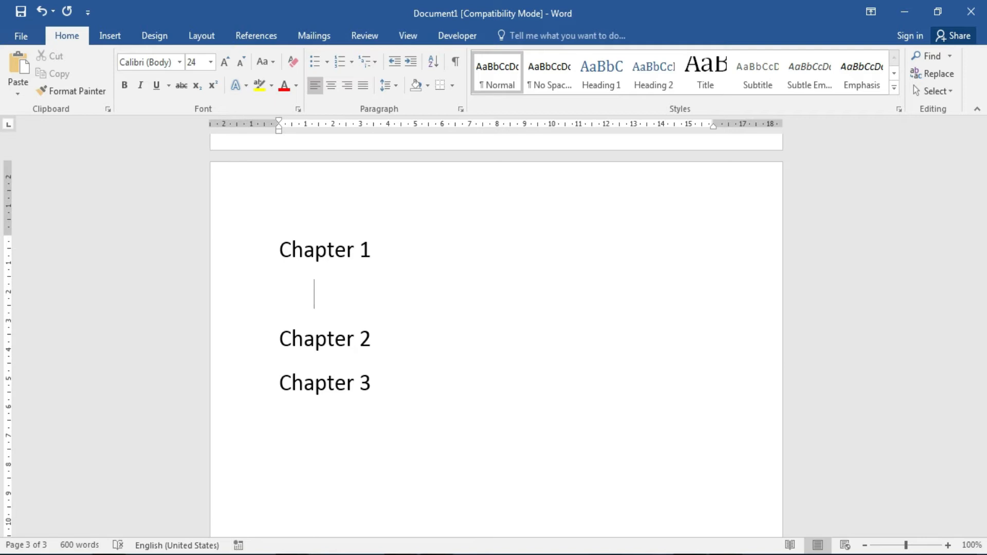
type("Computer")
key("Return")
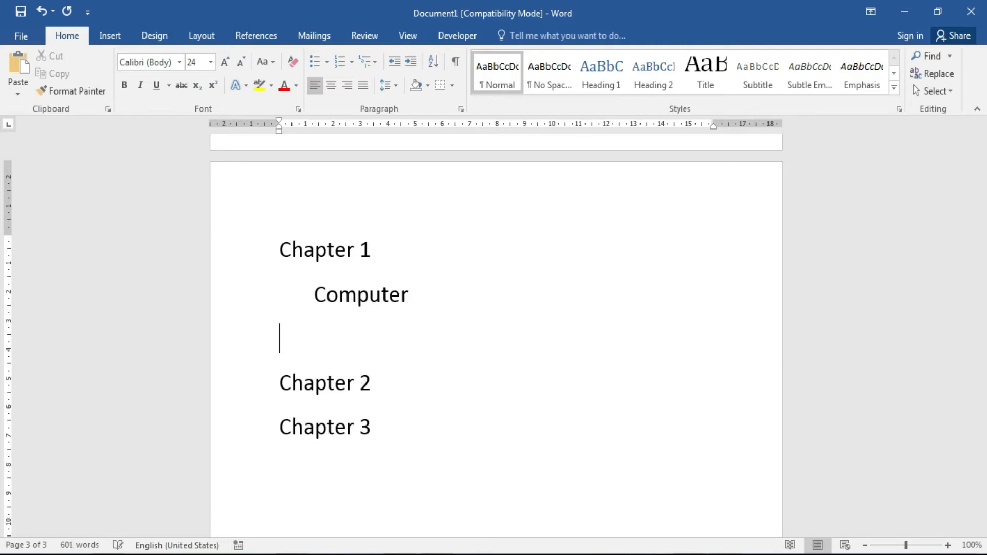
type("Ms word")
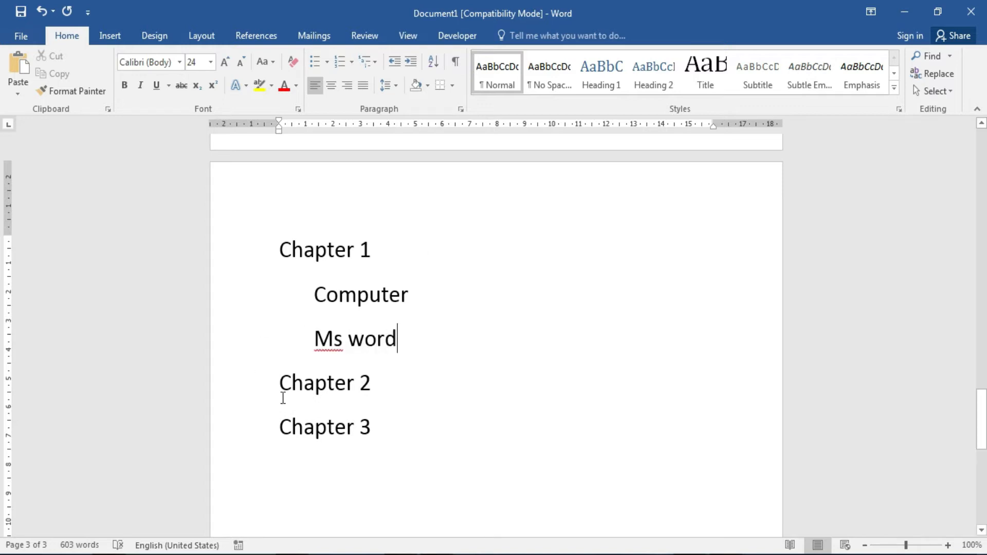
Add indented subtopics 'Excel' and 'Access' under Chapter 2.
left_click(426, 386)
key("Return")
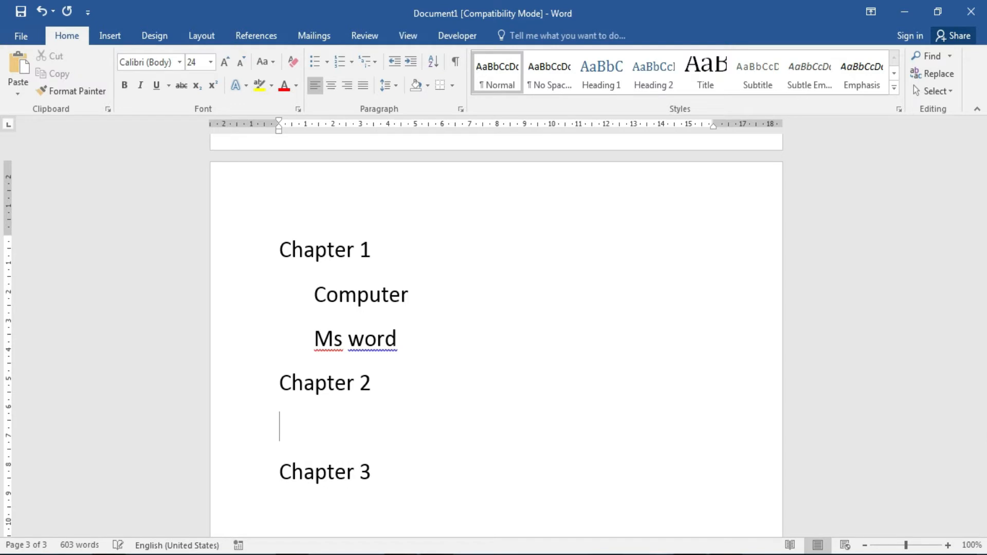
type("eE")
key("Tab")
type("Excel")
key("Return")
type("Access")
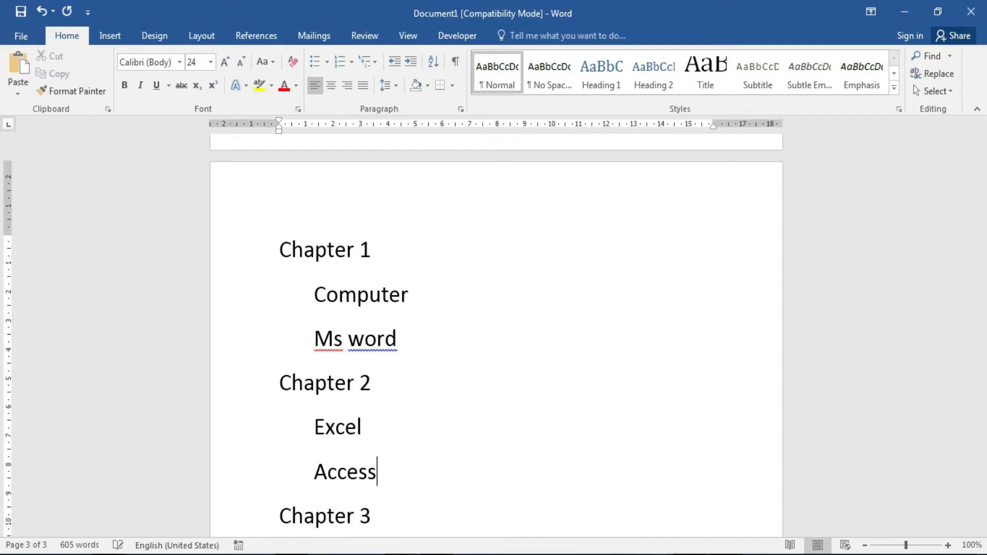
Apply heading styles to the Chapter 1 and Chapter 2 lines.
left_click_drag(273, 246, 374, 248)
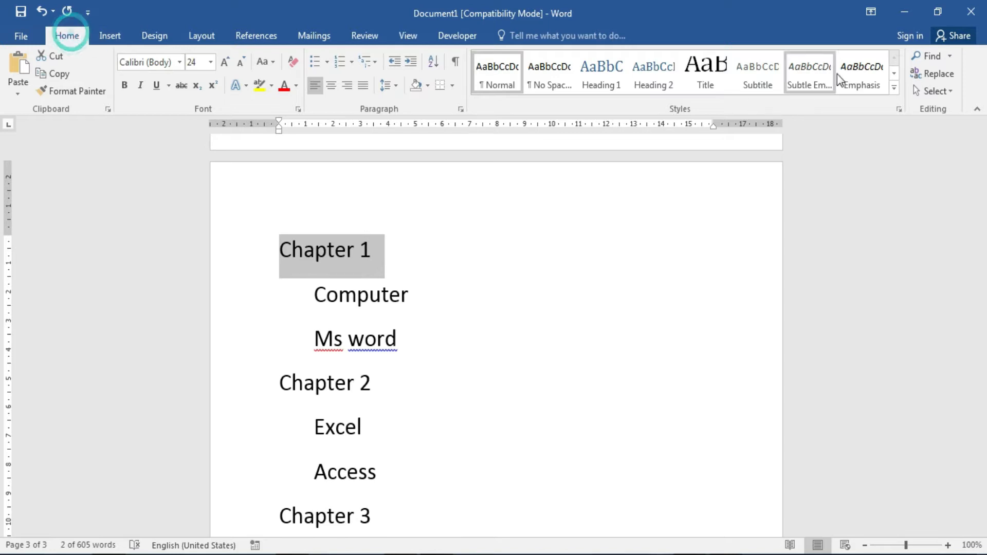
left_click(894, 86)
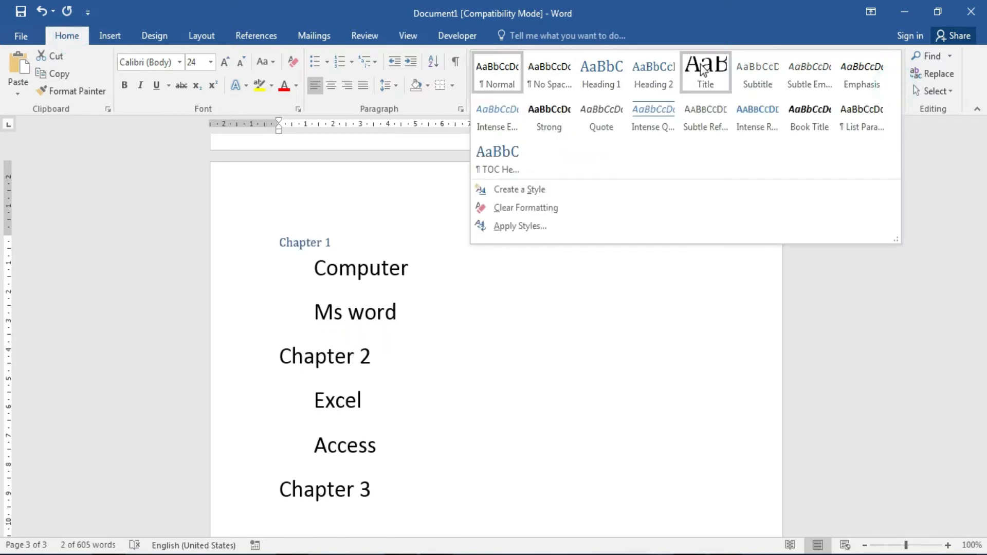
left_click(613, 76)
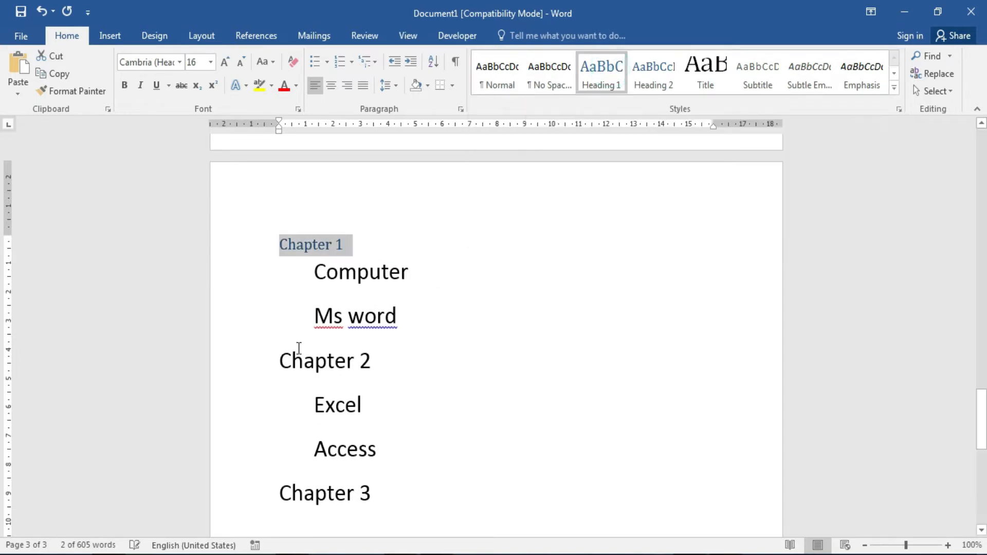
left_click_drag(284, 359, 384, 362)
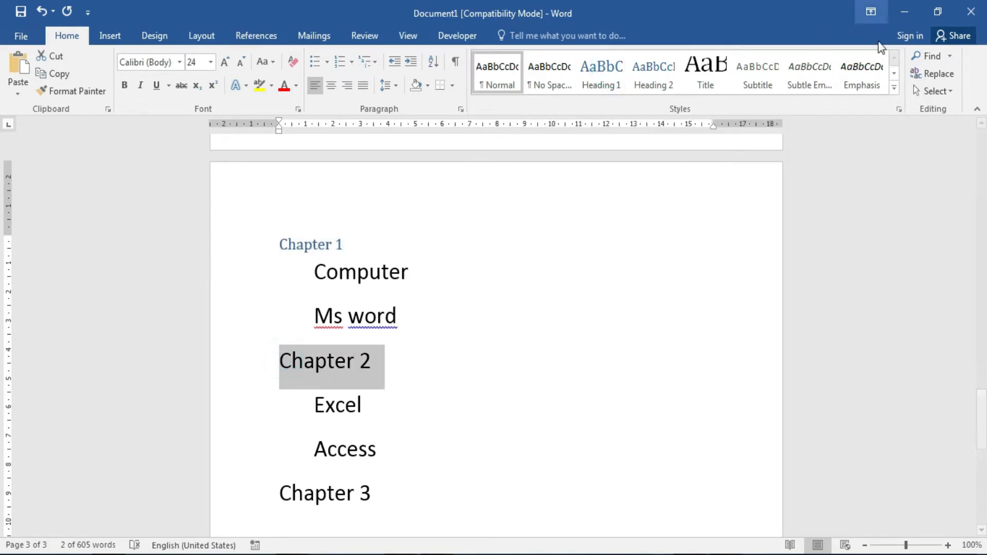
left_click(896, 94)
left_click(617, 75)
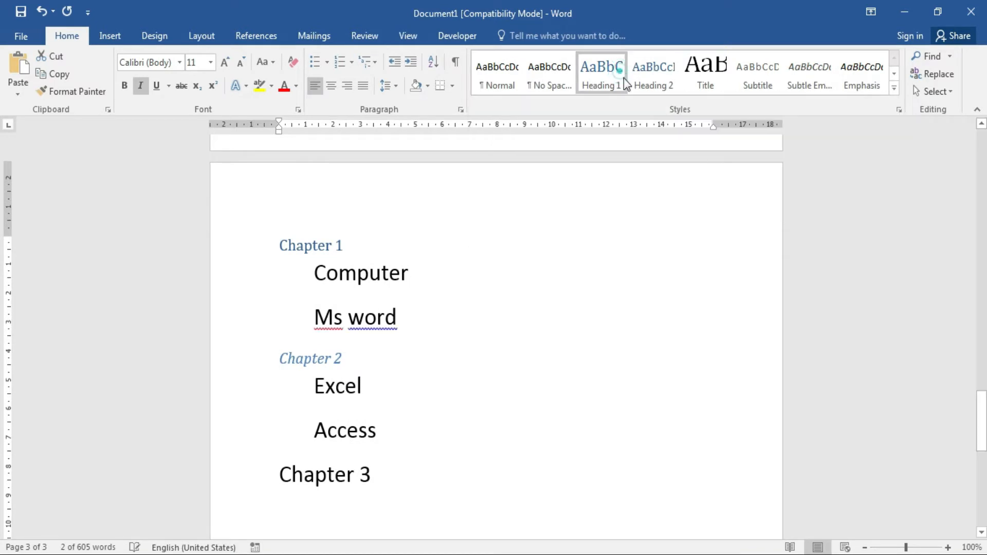
Apply the Title style to Chapter 3 and switch to the References ribbon.
left_click_drag(280, 472, 386, 474)
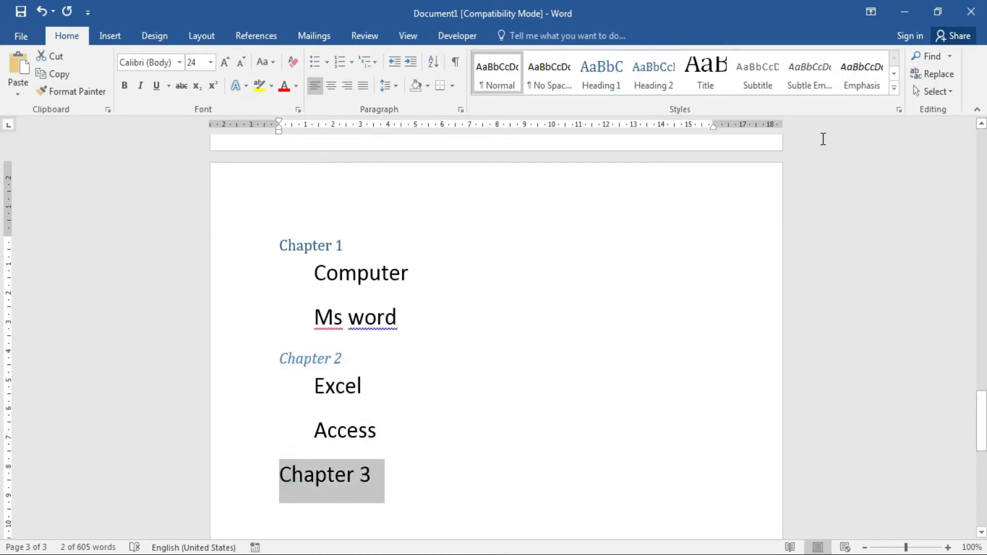
left_click(719, 71)
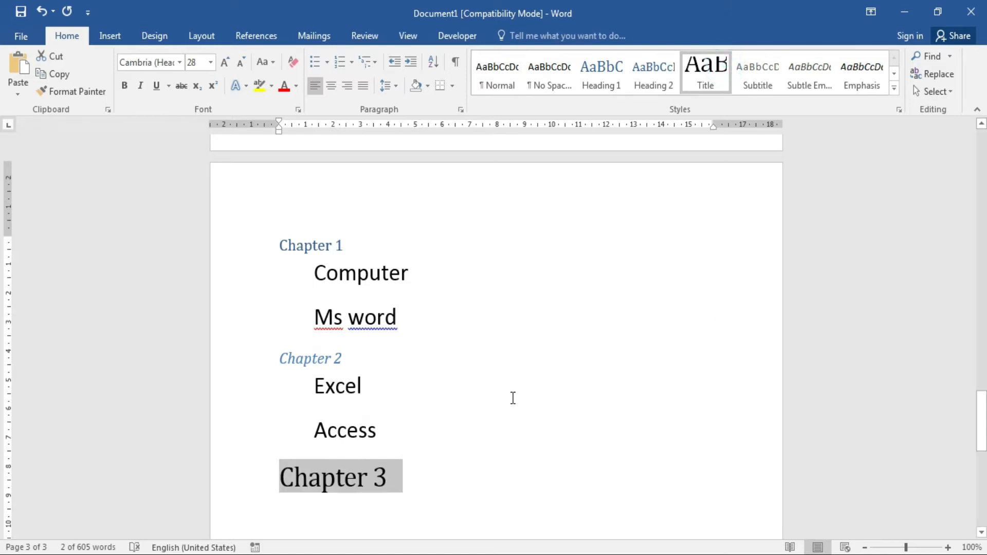
left_click(464, 353)
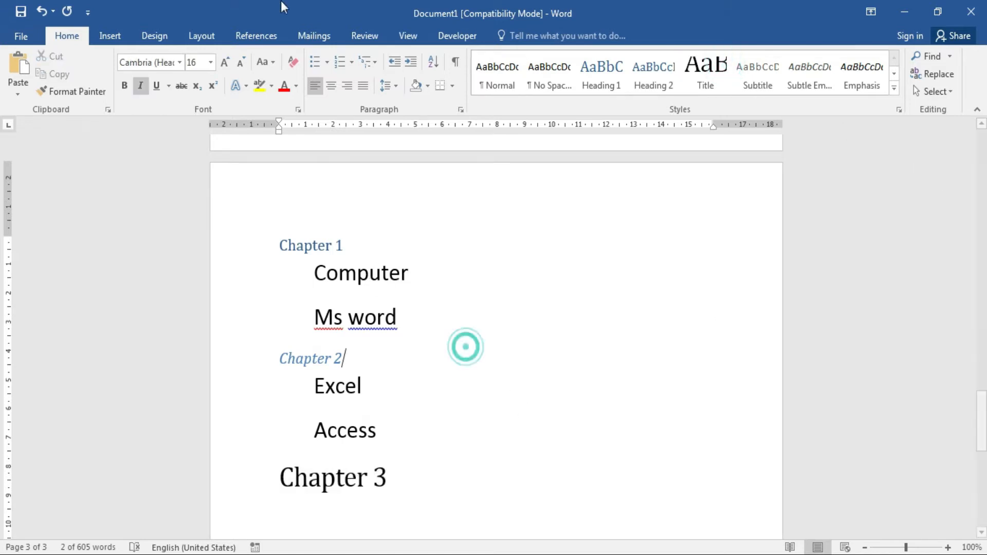
left_click(257, 35)
Insert Automatic Table 1, listing Chapter 1 and Chapter 2 on page 3.
left_click(38, 94)
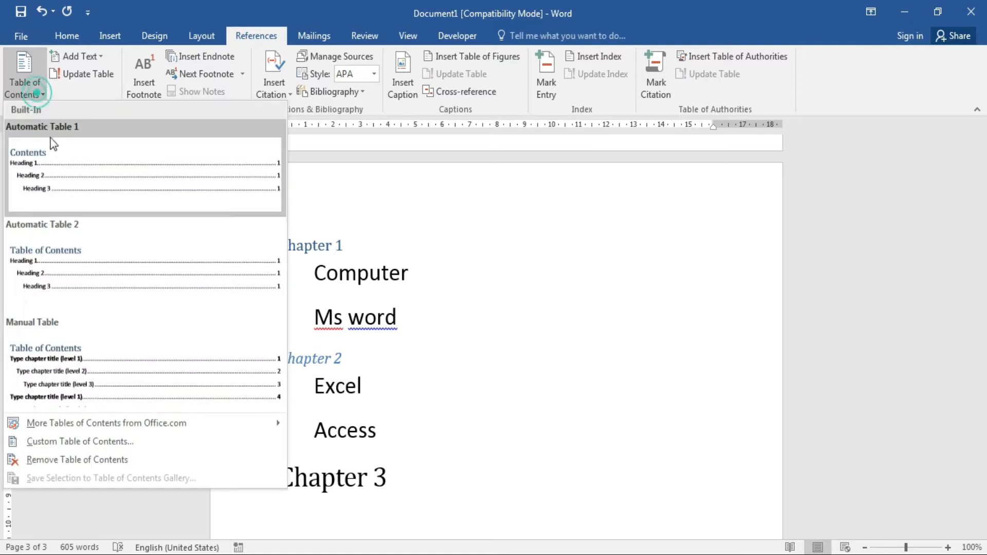
left_click(52, 162)
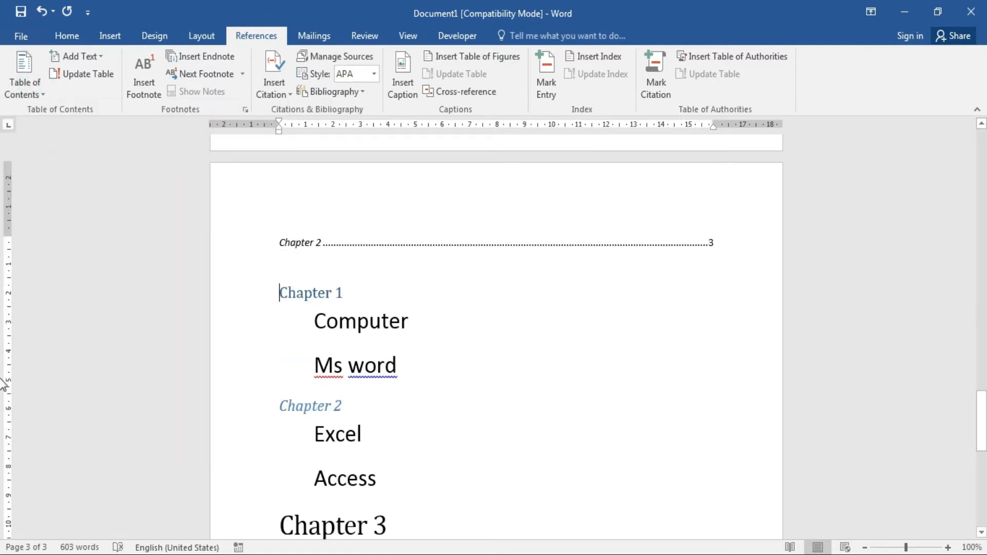
left_click_drag(981, 436, 983, 403)
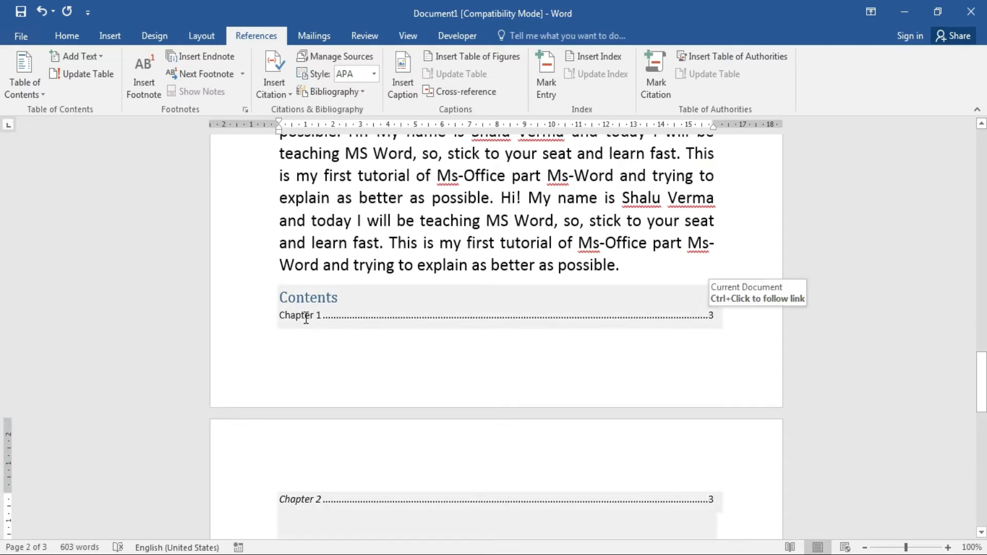
left_click(710, 316)
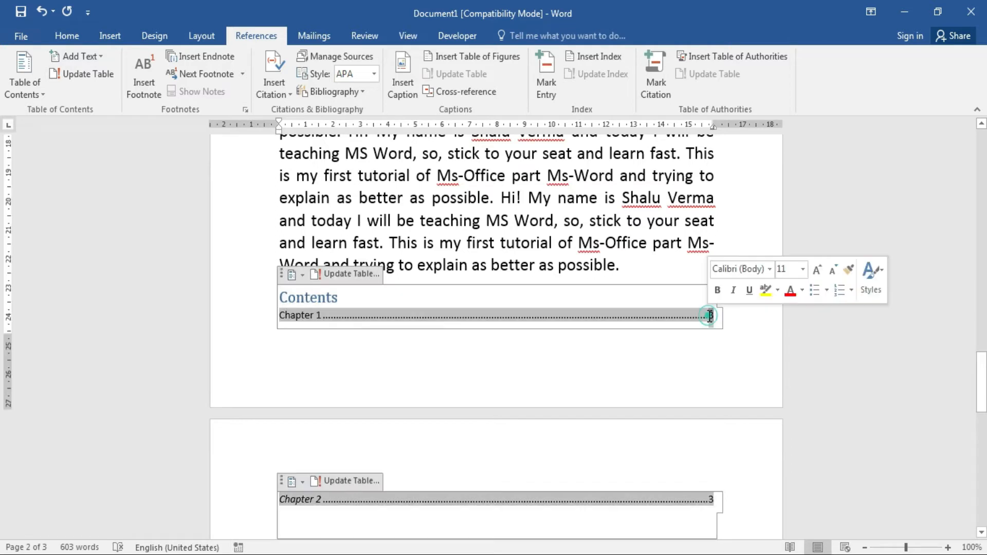
left_click(737, 323)
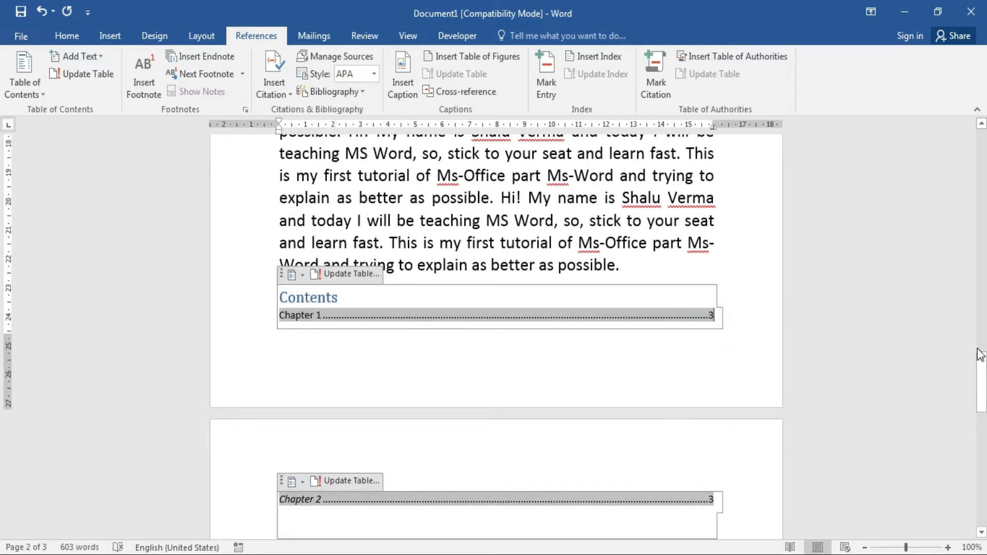
left_click_drag(980, 355, 980, 406)
left_click(679, 334)
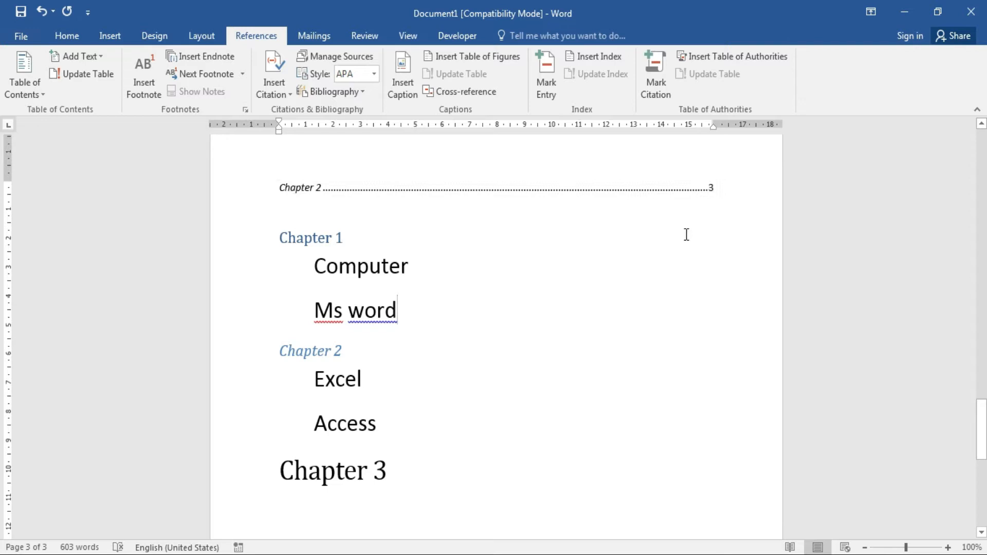
Test the Chapter 2 and Chapter 1 contents links by jumping to each heading.
left_click(712, 190, "ctrl")
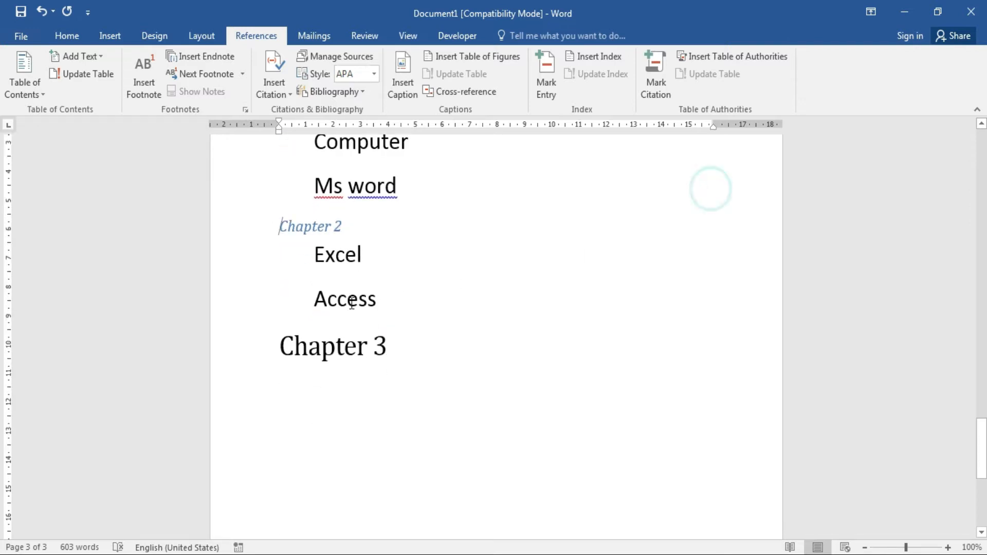
left_click_drag(981, 447, 3, 308)
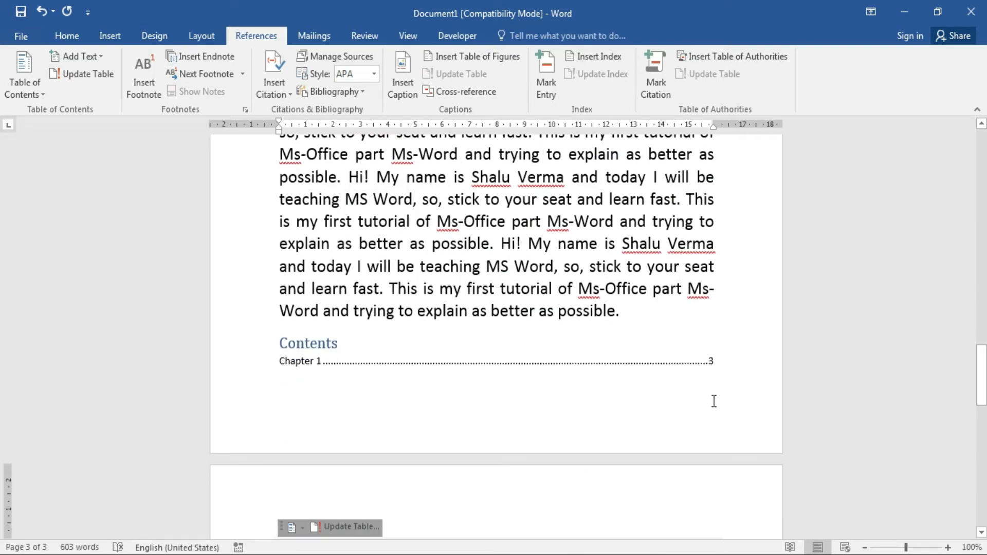
left_click(711, 363, "ctrl")
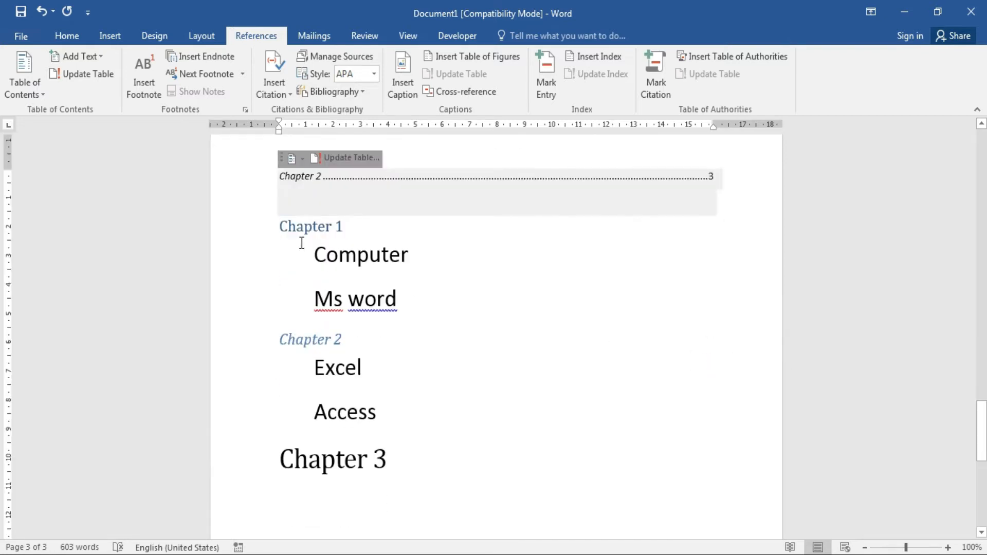
Look through the Table of Contents and Add Text level menus without changing anything.
left_click(31, 94)
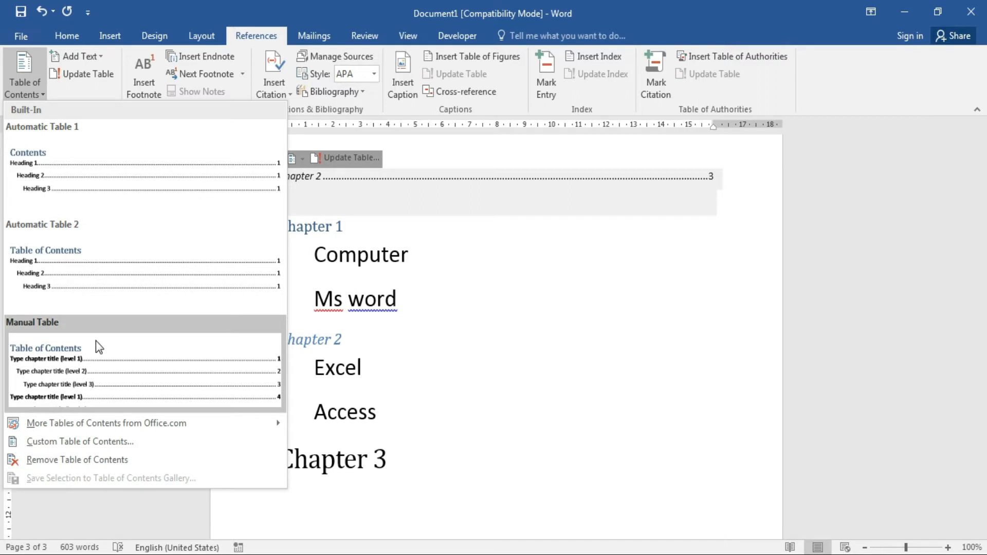
left_click(603, 419)
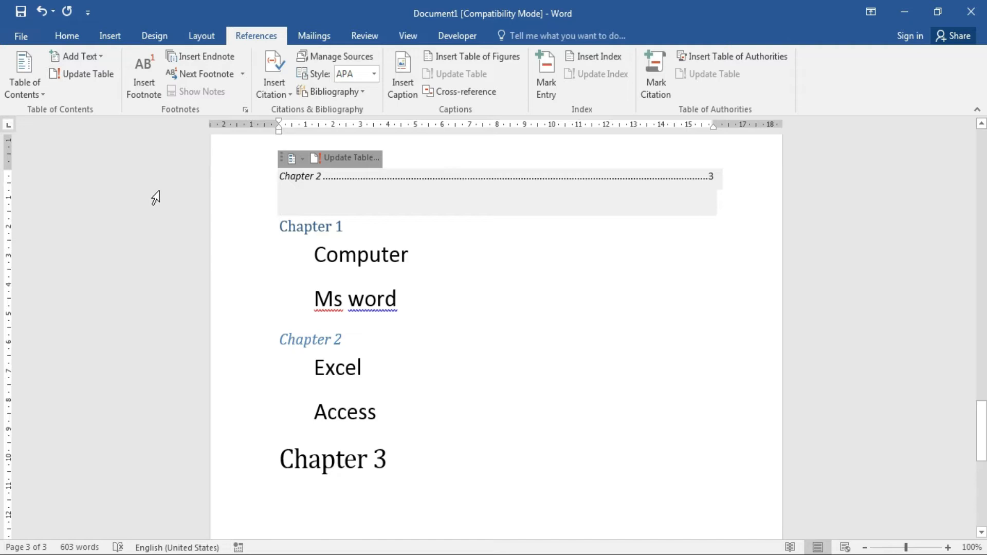
left_click(101, 57)
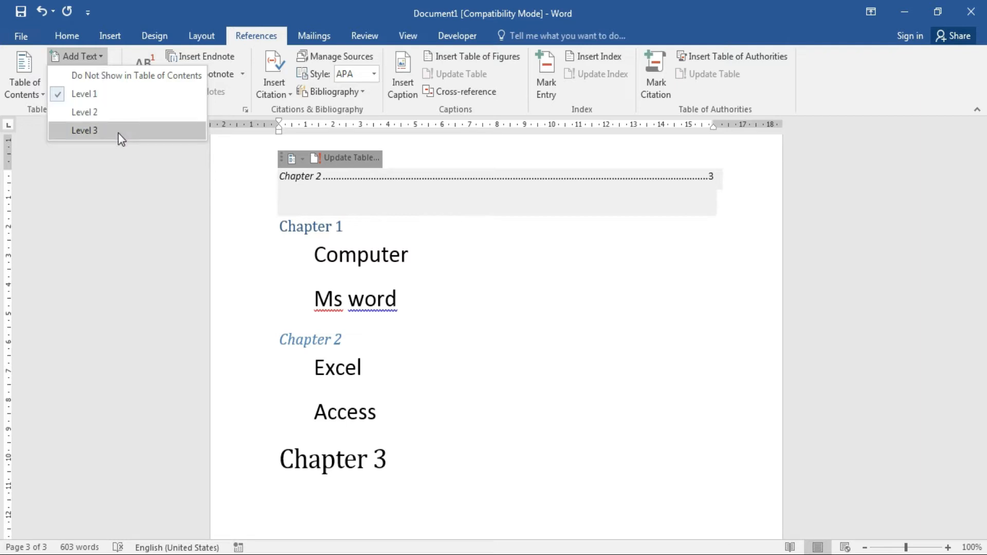
left_click(348, 2)
Add an indented 'Third Level' line below Ms word, marked as a Level 3 contents entry.
left_click(421, 291)
key("Return")
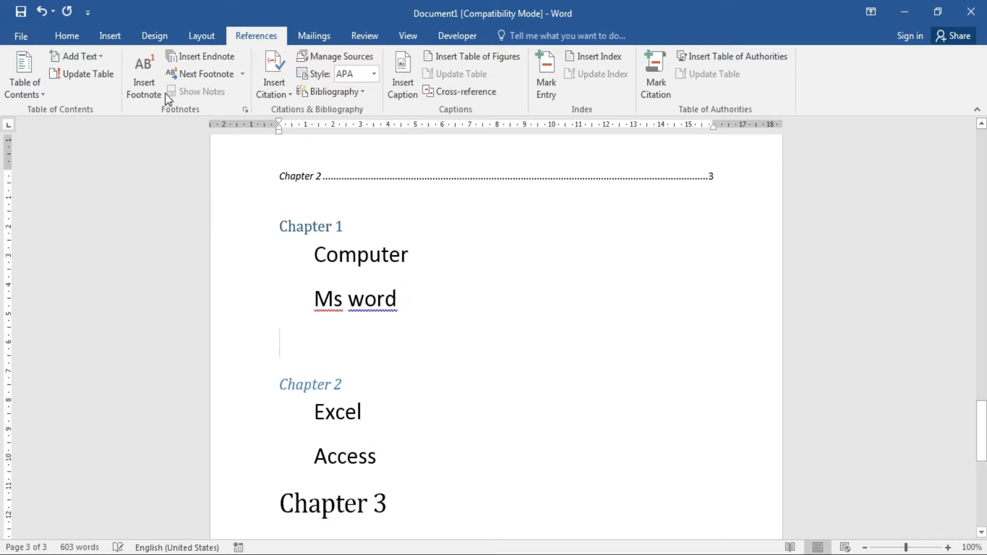
left_click(96, 55)
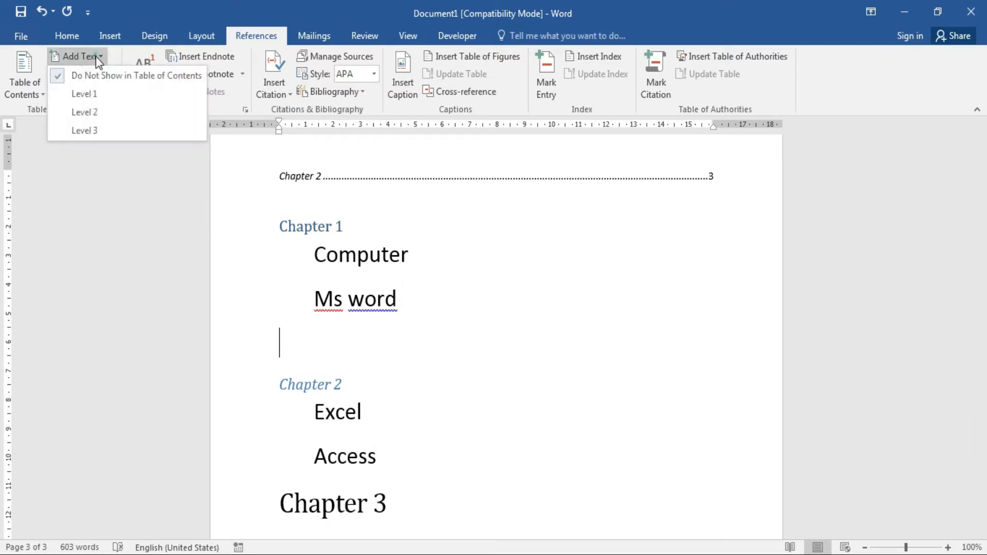
left_click(101, 131)
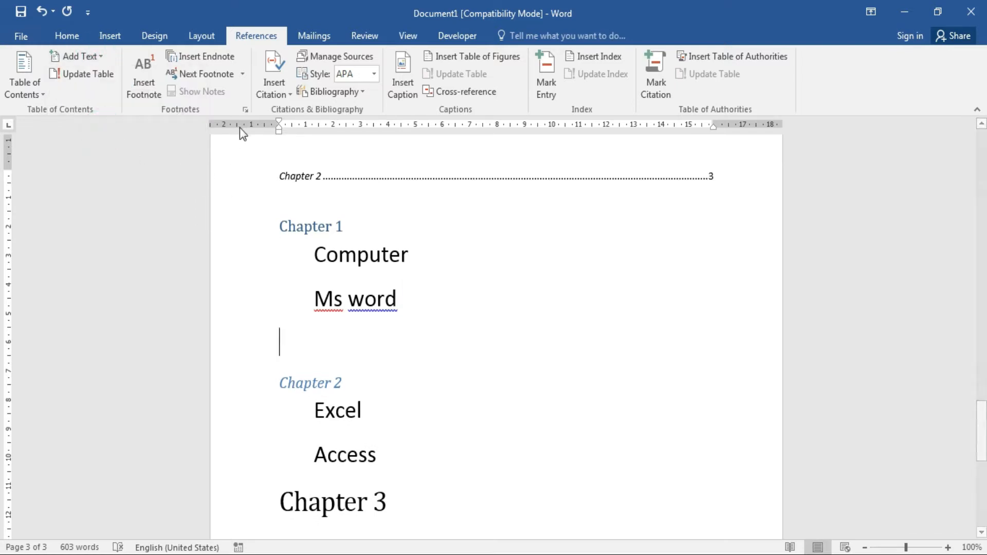
key("Tab")
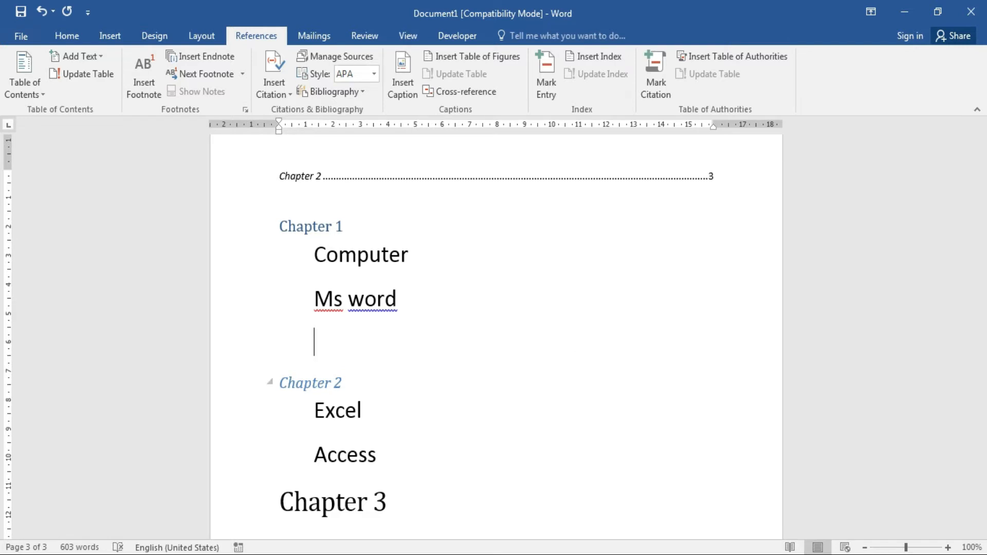
type("Third ")
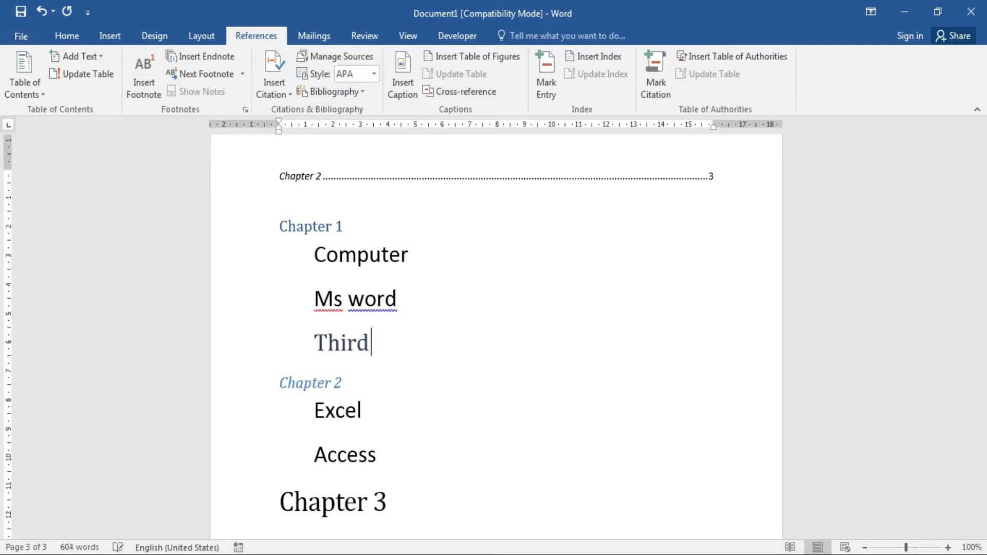
type("Level")
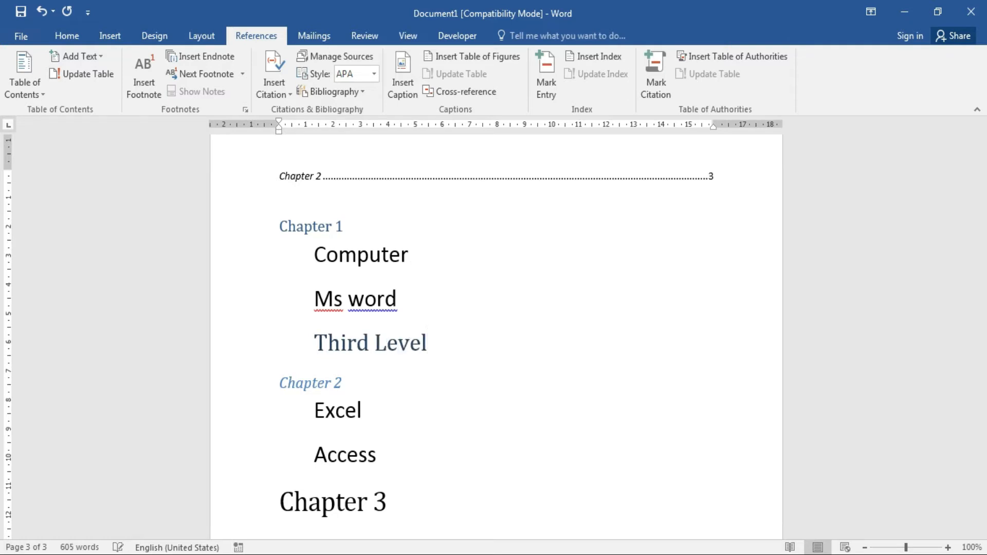
left_click(405, 343)
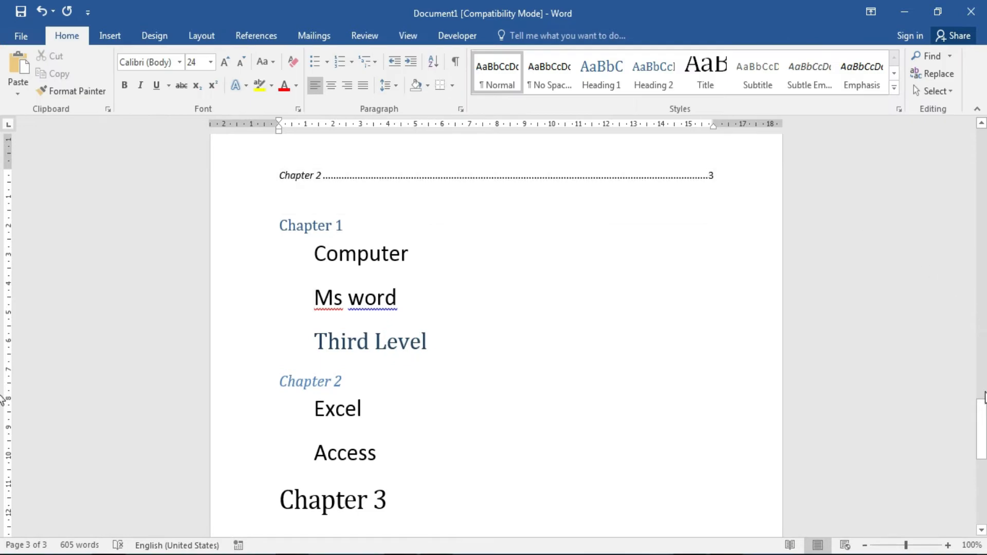
left_click_drag(982, 419, 981, 366)
Update the entire table of contents so it lists the indented Third Level entry on page 3.
left_click(325, 356)
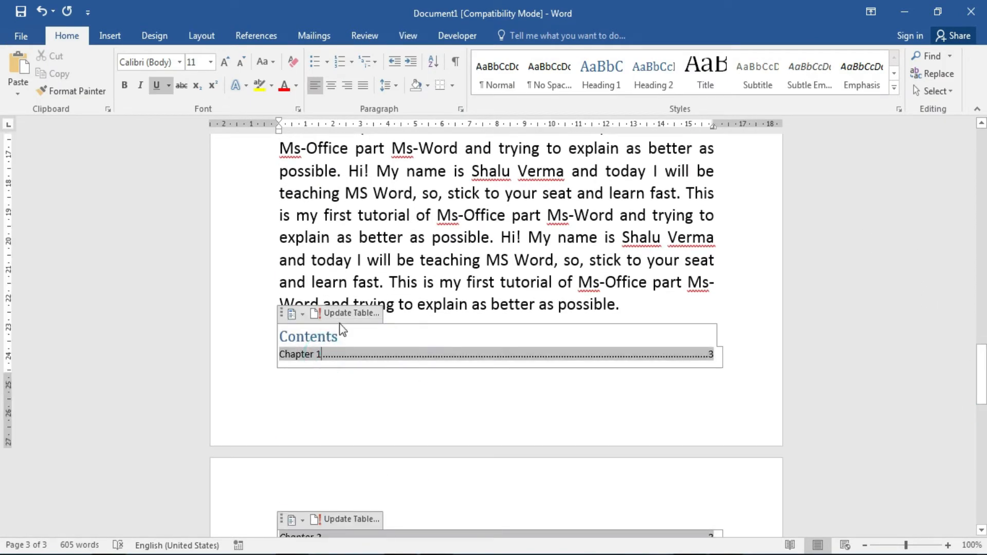
left_click(349, 314)
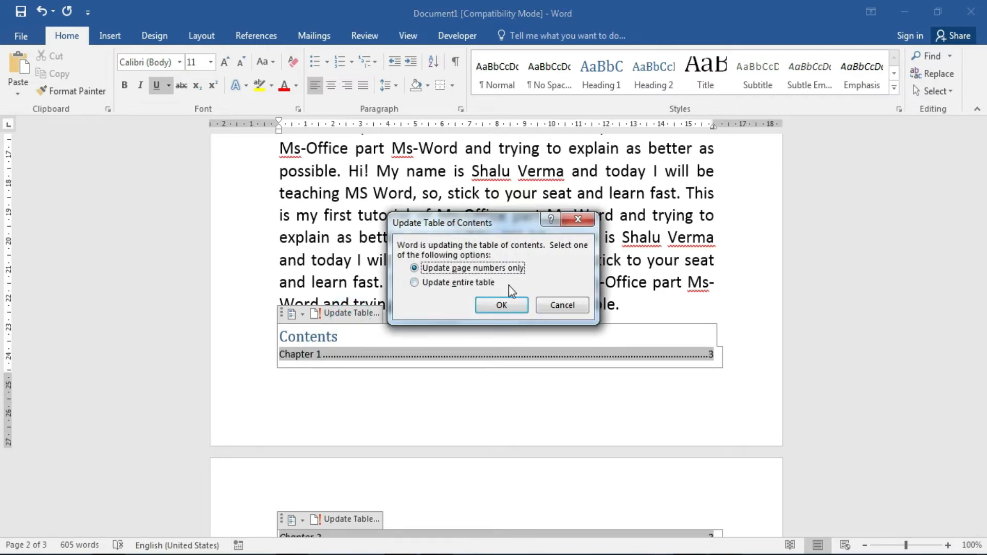
left_click(482, 285)
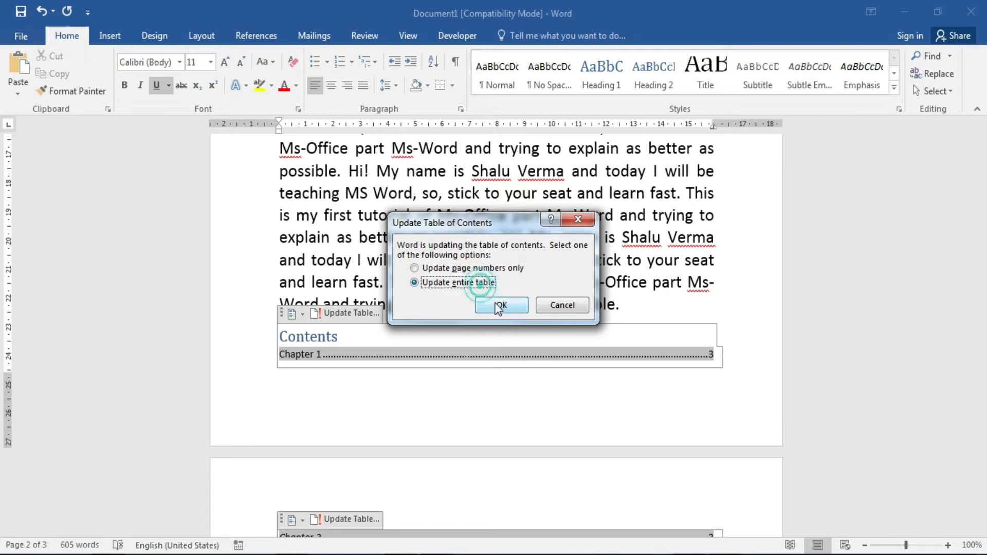
left_click(498, 306)
left_click_drag(982, 372, 982, 403)
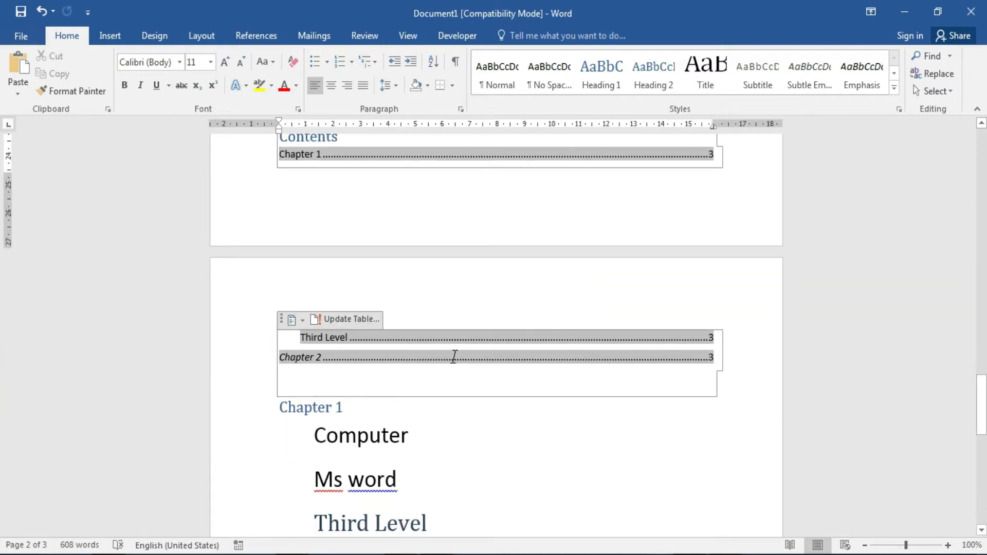
left_click(349, 338)
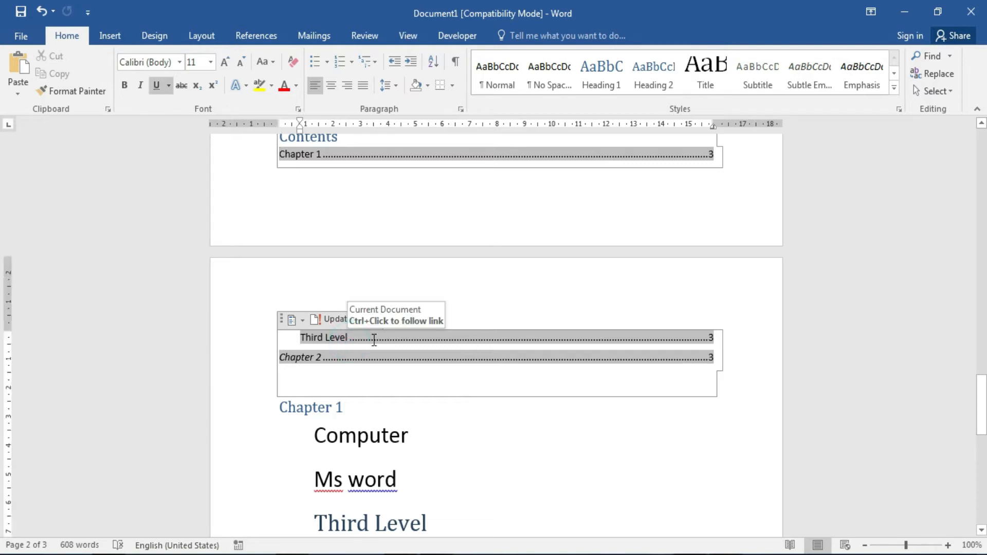
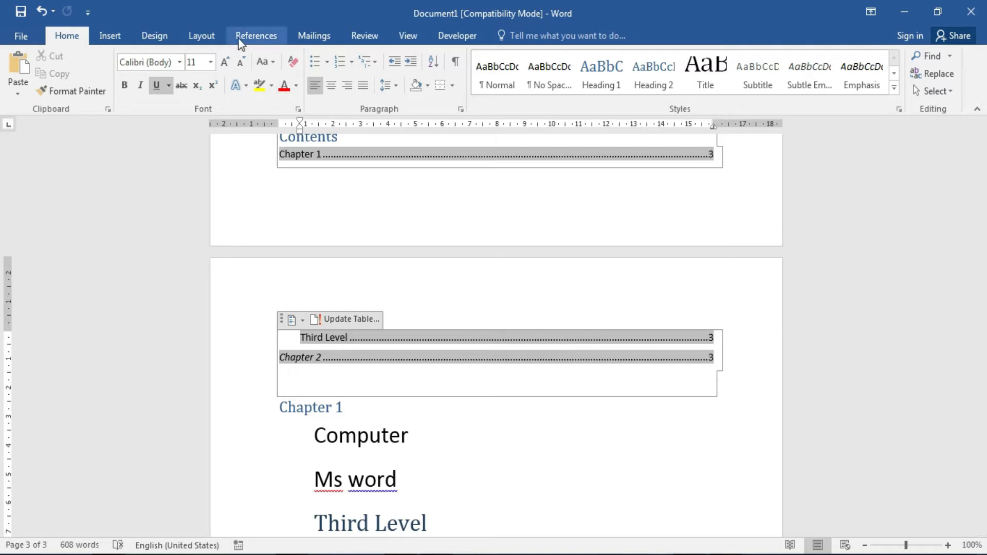
Insert endnote 'i' on the blank line directly under the Chapter 3 heading.
left_click_drag(982, 433, 981, 469)
left_click(504, 457)
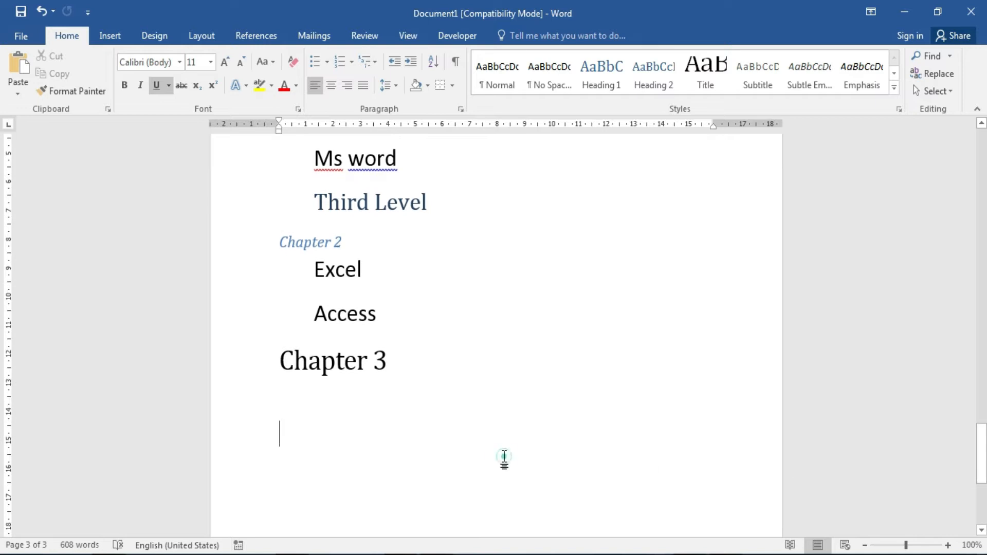
left_click(254, 35)
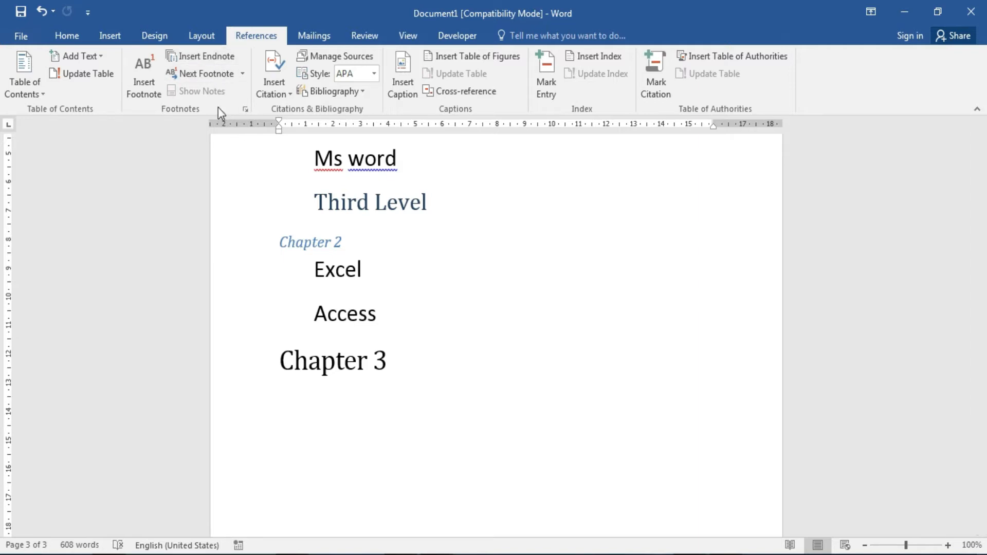
left_click(227, 61)
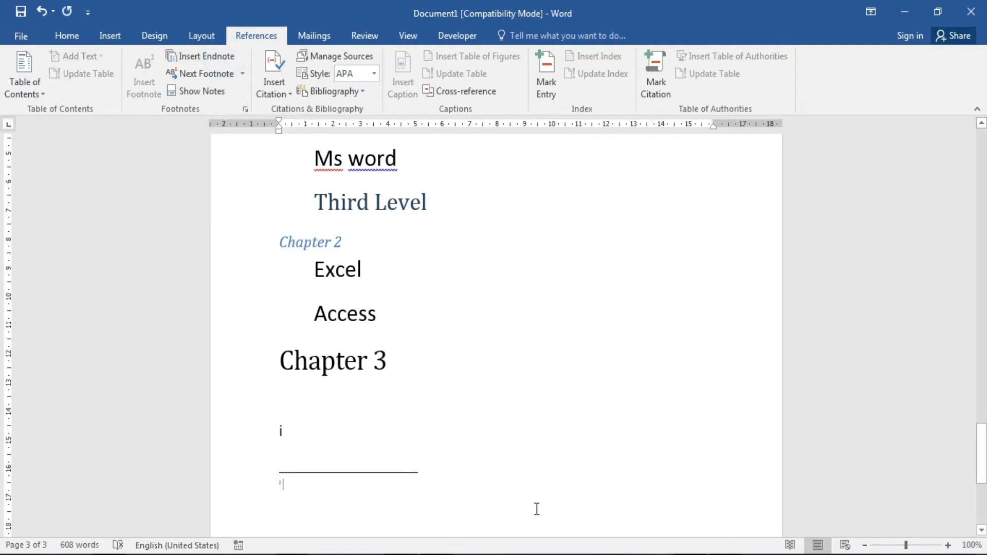
Fill the endnote with 'This is end of chapter one' and return to the notes area.
type("This is end of chapter one")
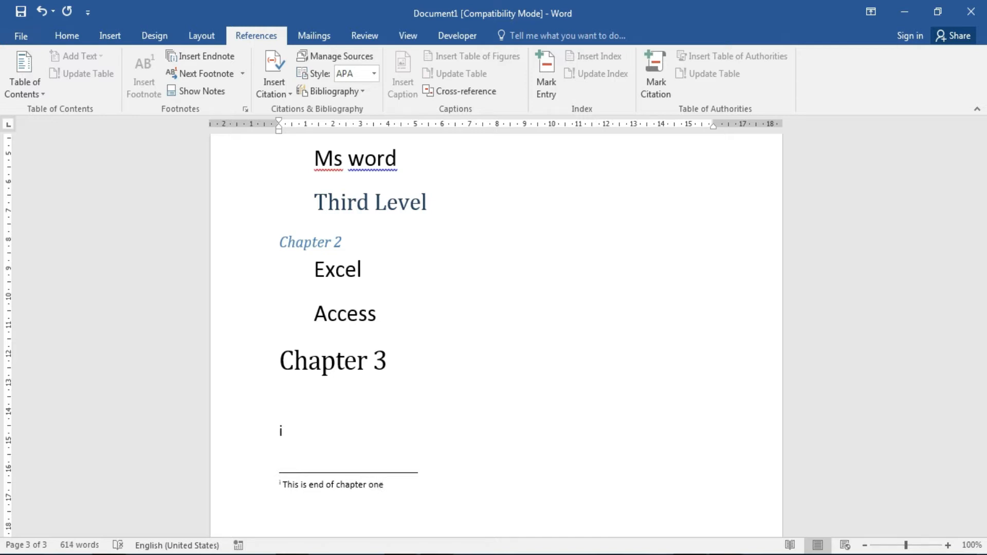
key("ctrl+v")
left_click(213, 94)
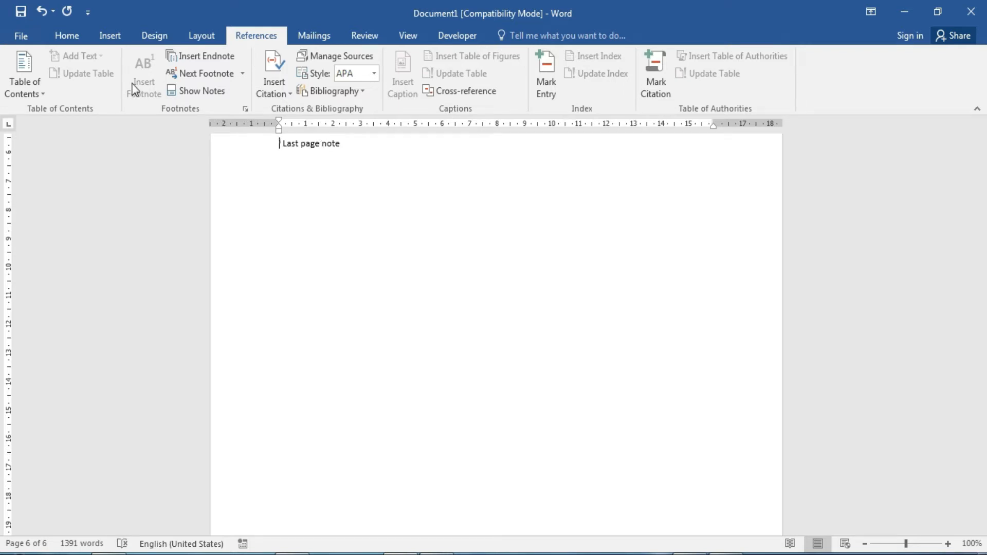
left_click_drag(982, 498, 982, 409)
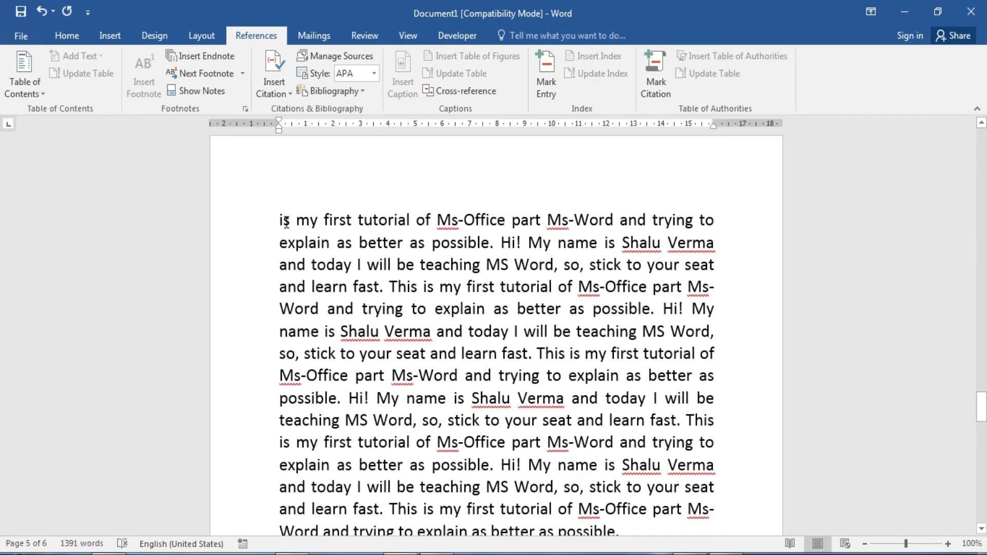
left_click_drag(983, 418, 983, 359)
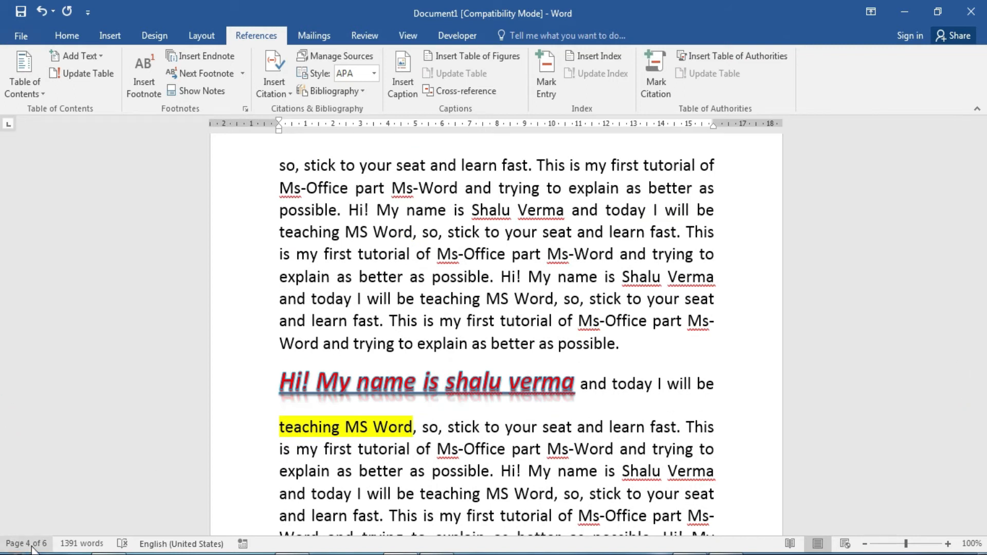
left_click_drag(985, 347, 985, 316)
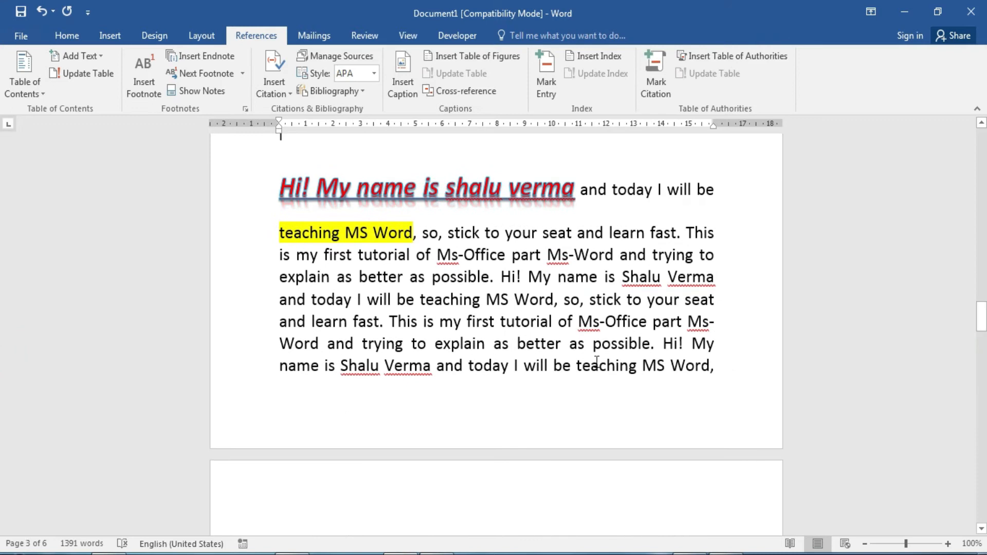
Add footnote 1 reading 'This is my footnote' at the start of the last line.
left_click(282, 367)
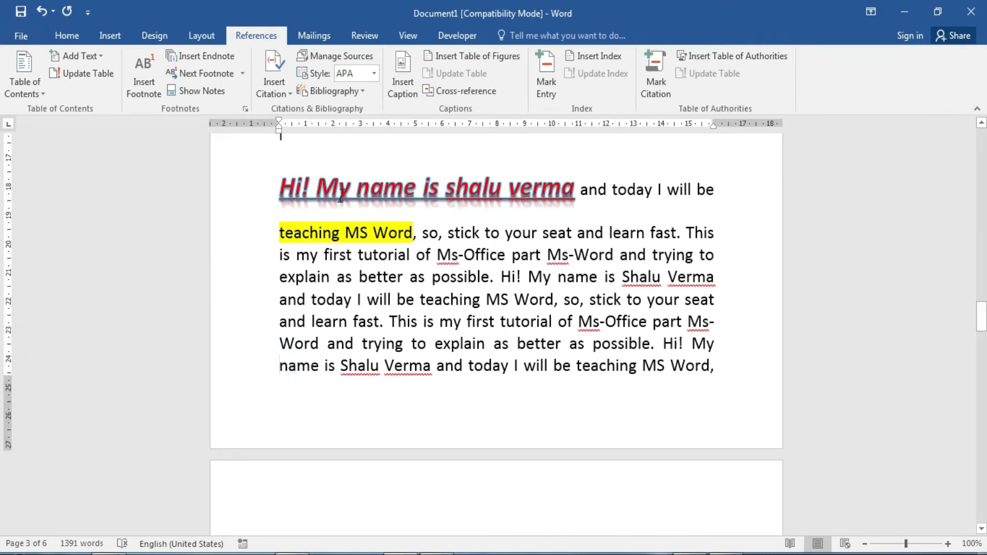
left_click(142, 95)
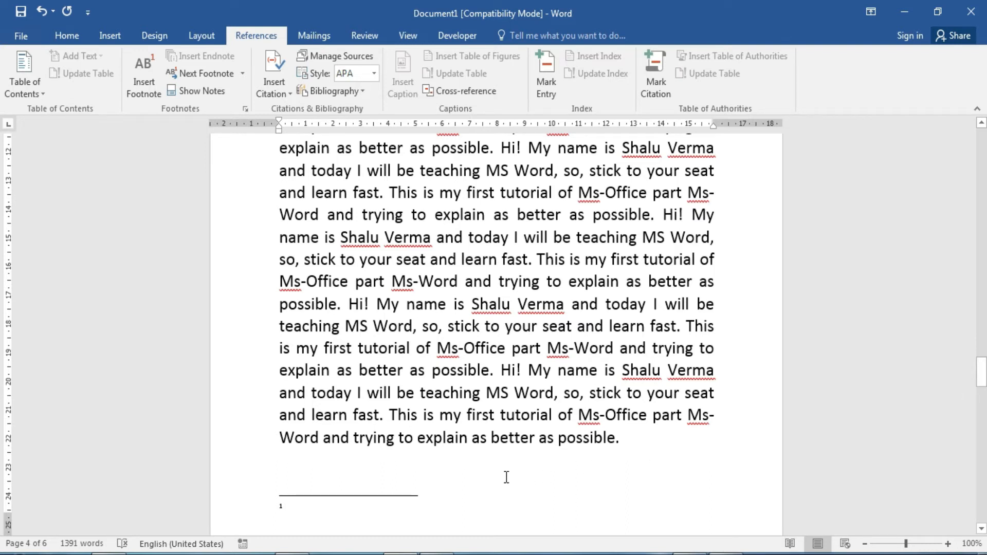
type("e")
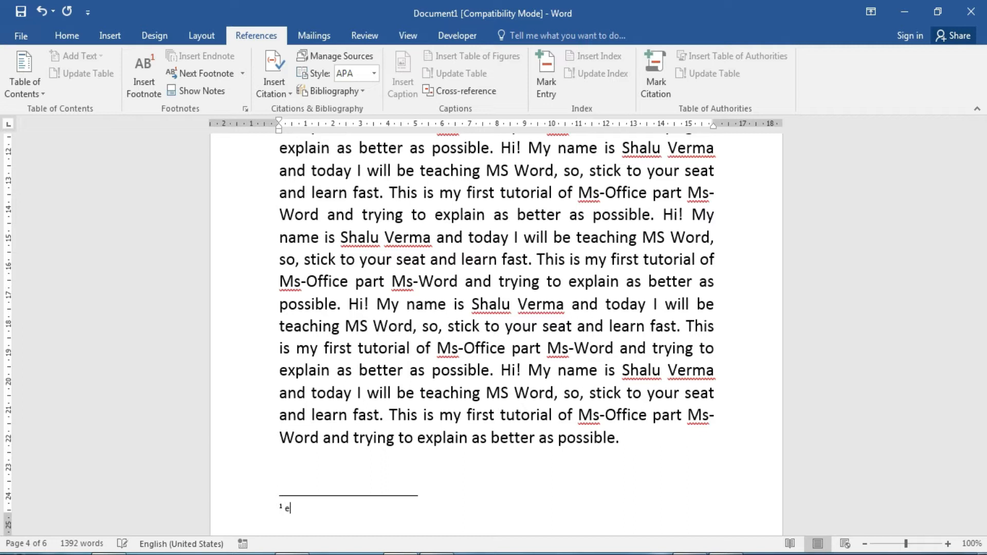
type("ndthis my footnot")
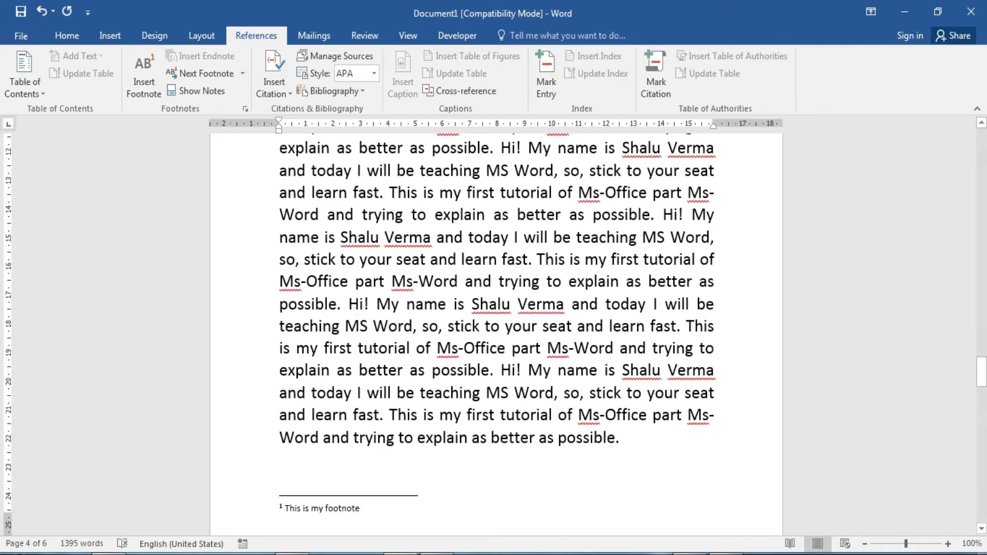
left_click(478, 477)
left_click_drag(981, 374, 3, 383)
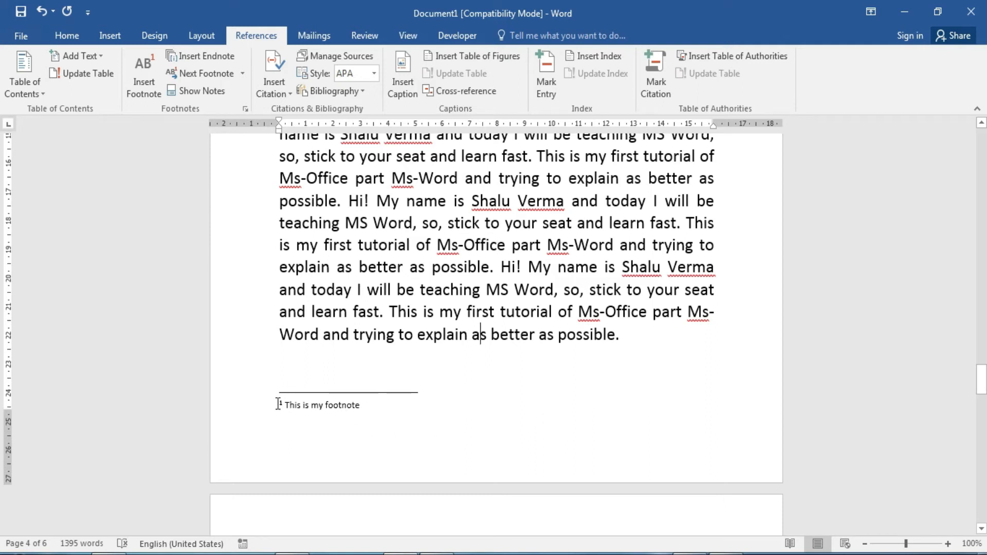
left_click(614, 390)
left_click_drag(982, 386, 981, 307)
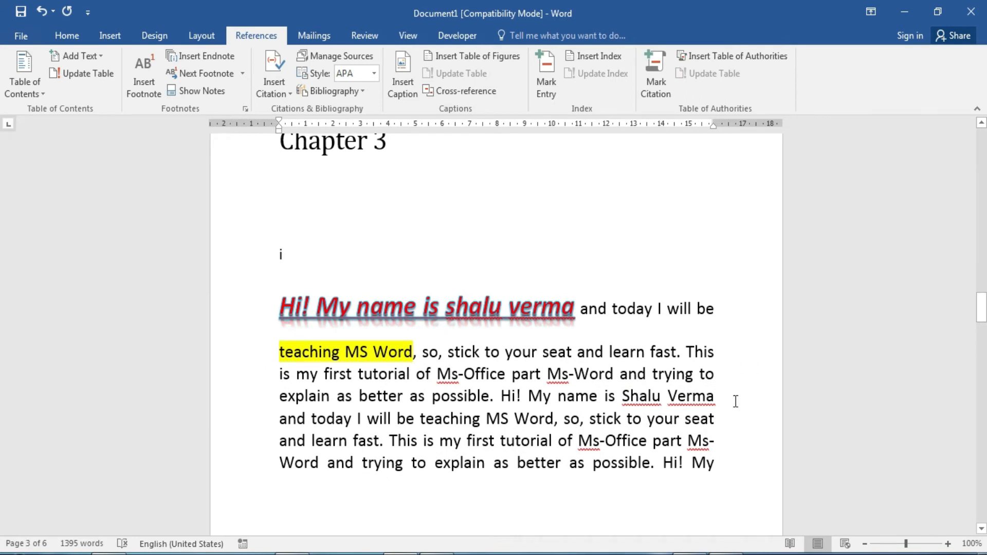
left_click_drag(983, 310, 983, 344)
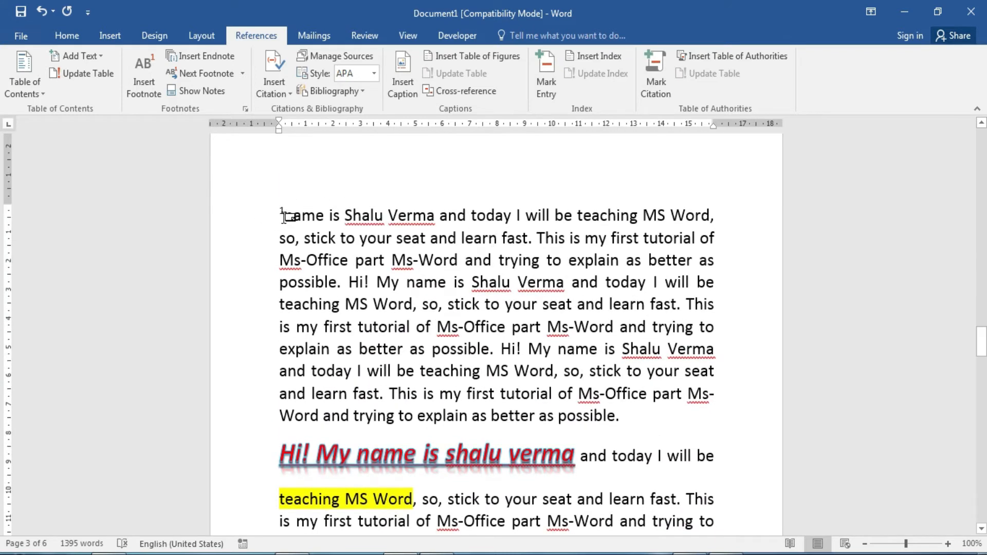
mouse_move(281, 210)
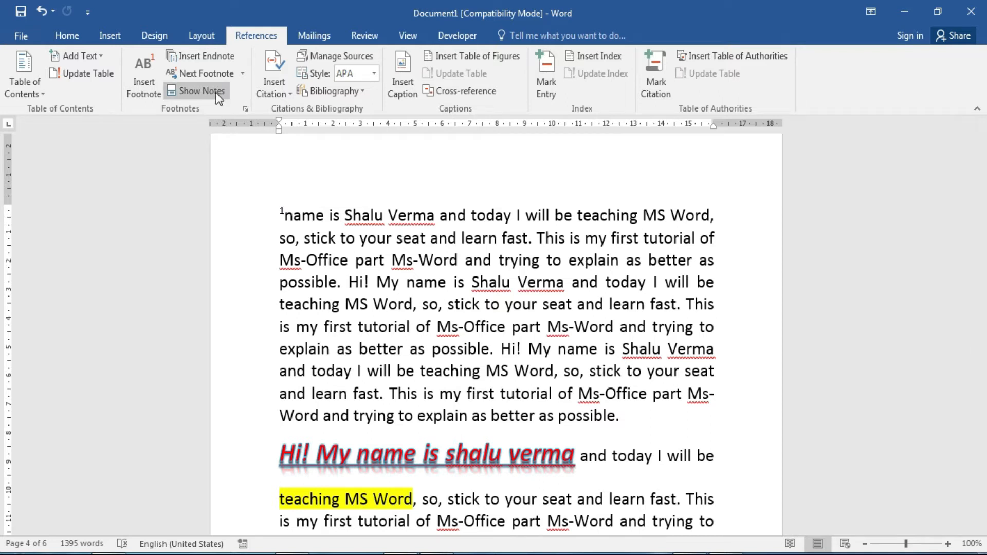
left_click(200, 91)
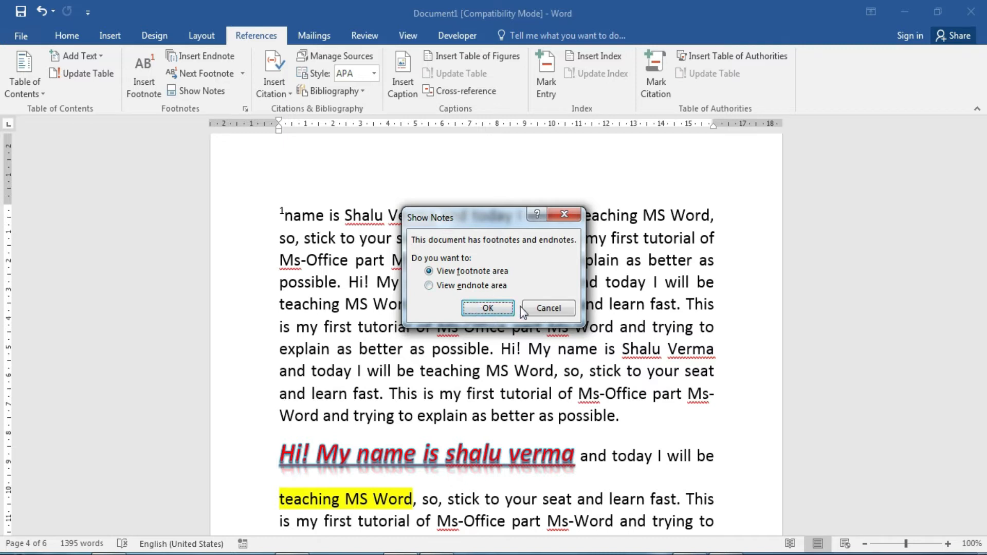
left_click(540, 309)
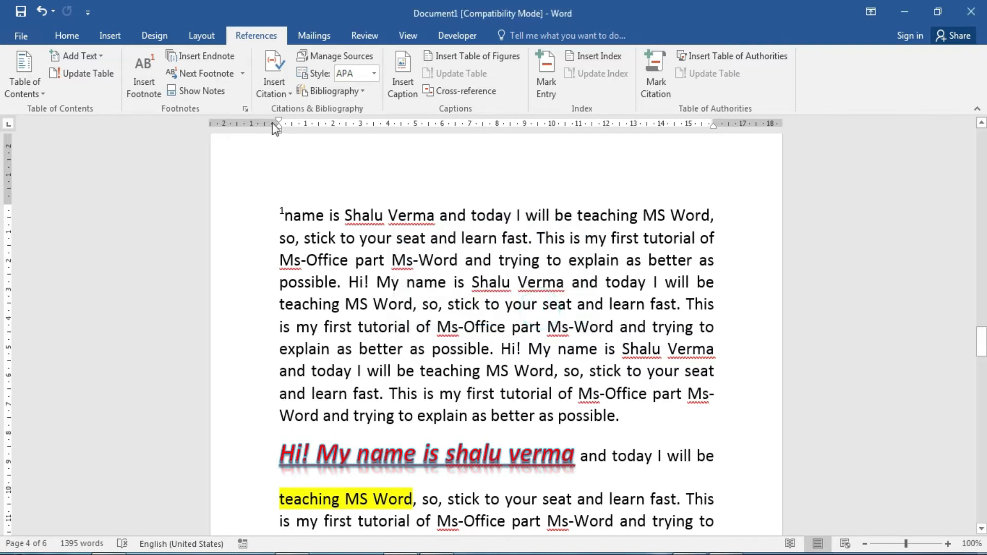
key("ctrl+z")
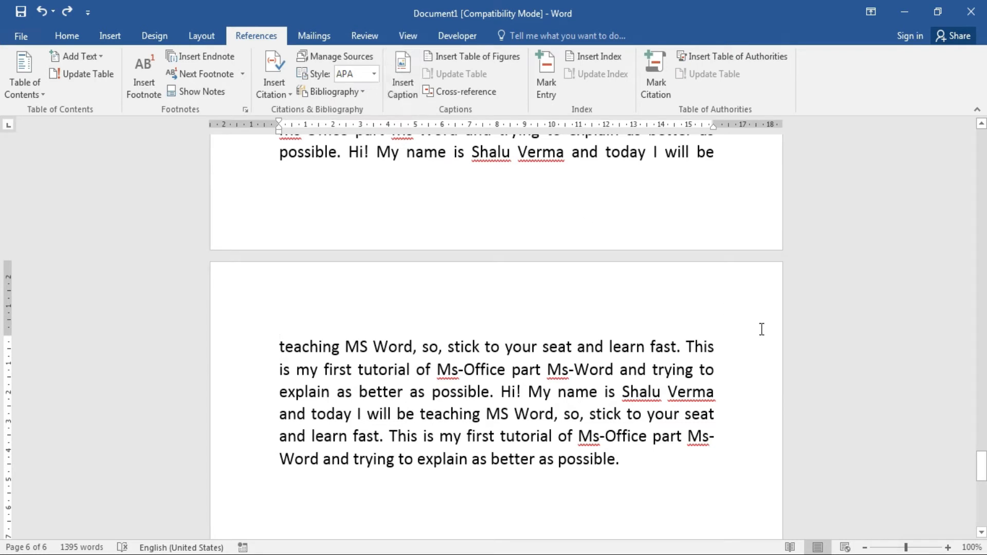
Open Insert Caption before 'teaching', cancel it, then select the photo in tt.docx.
left_click(278, 349)
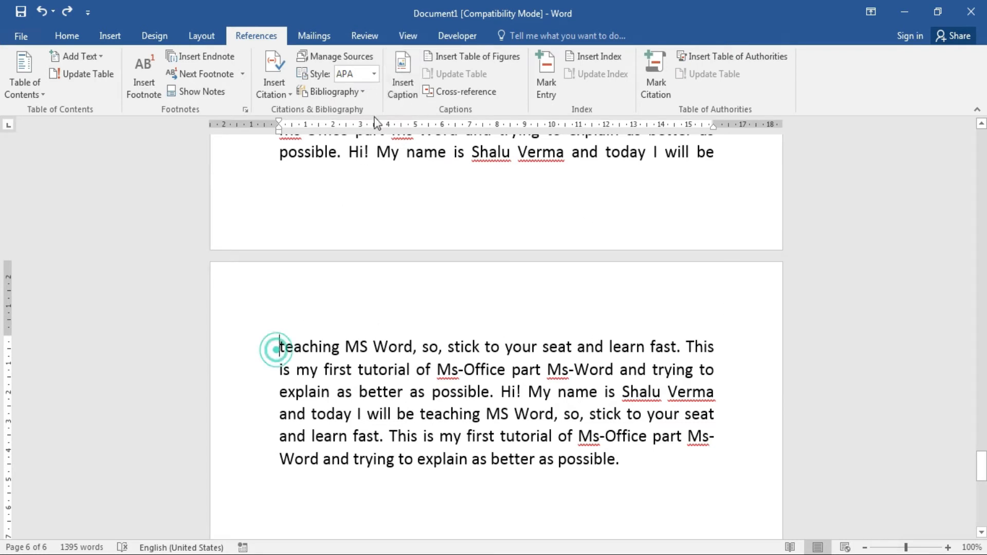
left_click(414, 92)
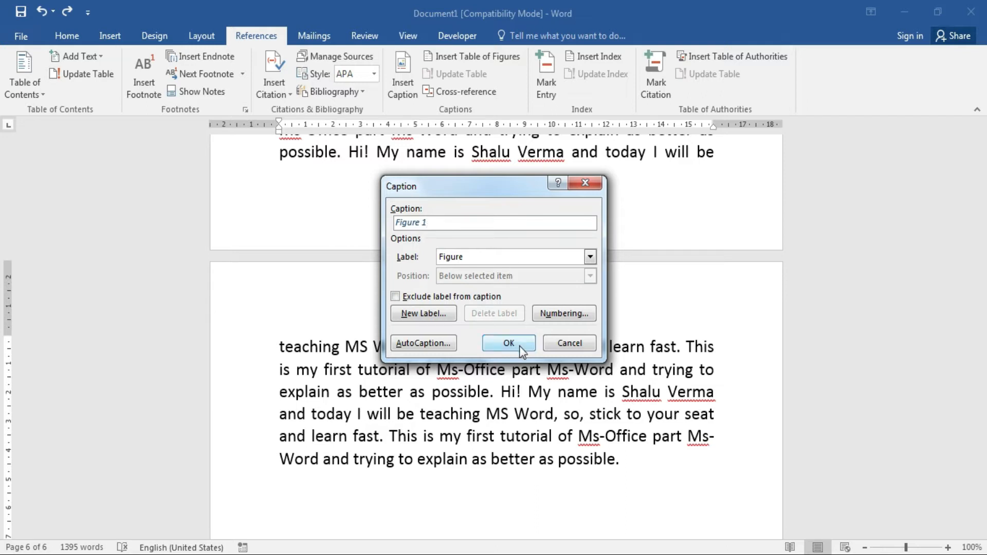
left_click(563, 344)
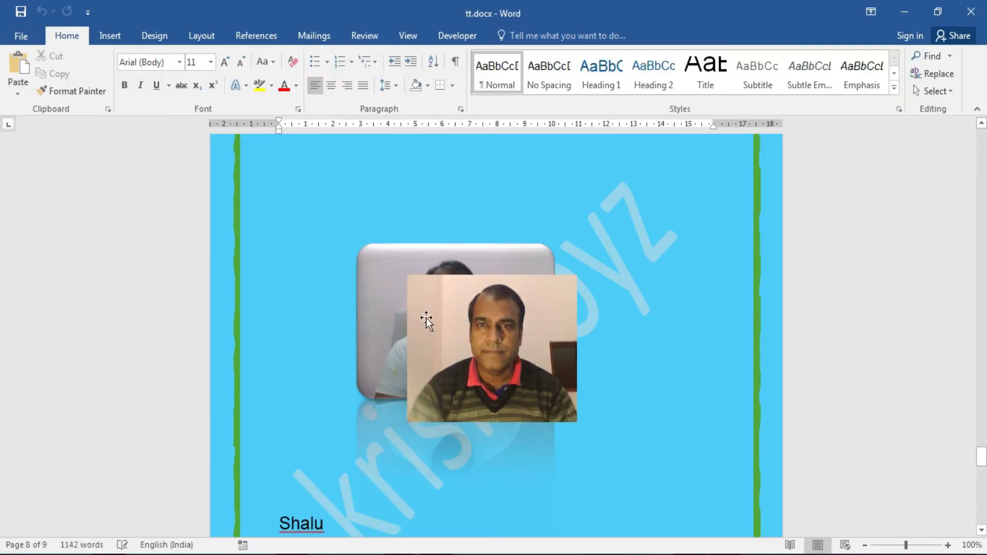
left_click(426, 318)
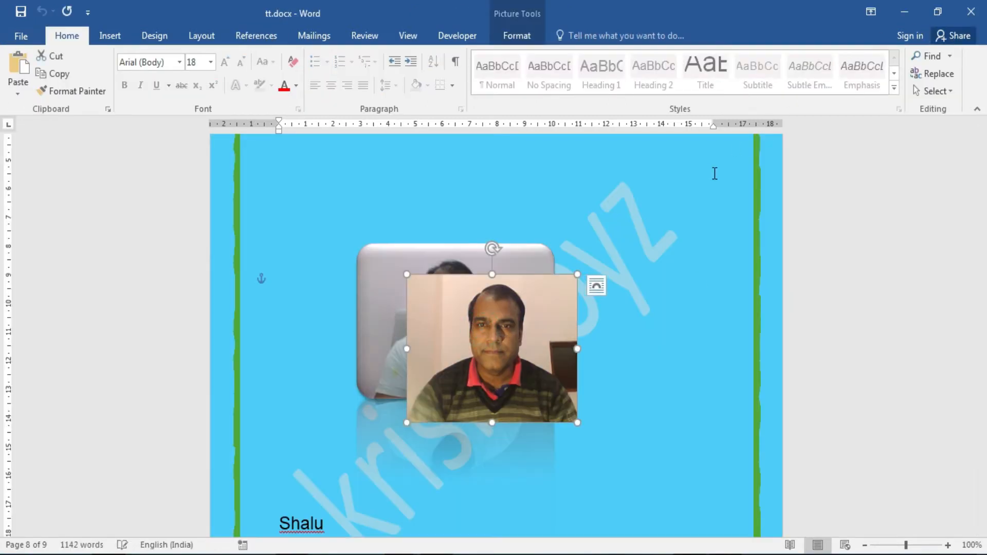
Close tt.docx and paste the photo after the last paragraph.
left_click(28, 35)
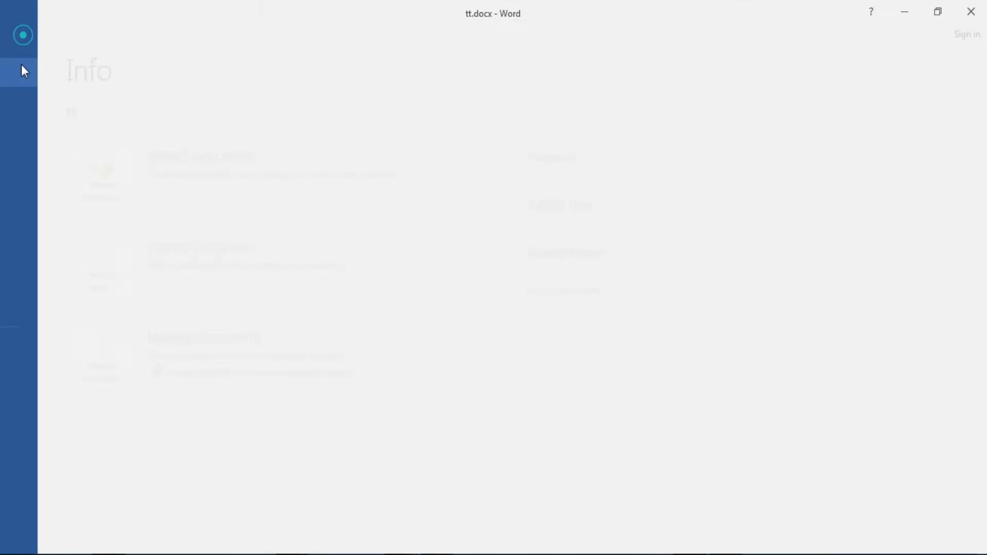
left_click(48, 303)
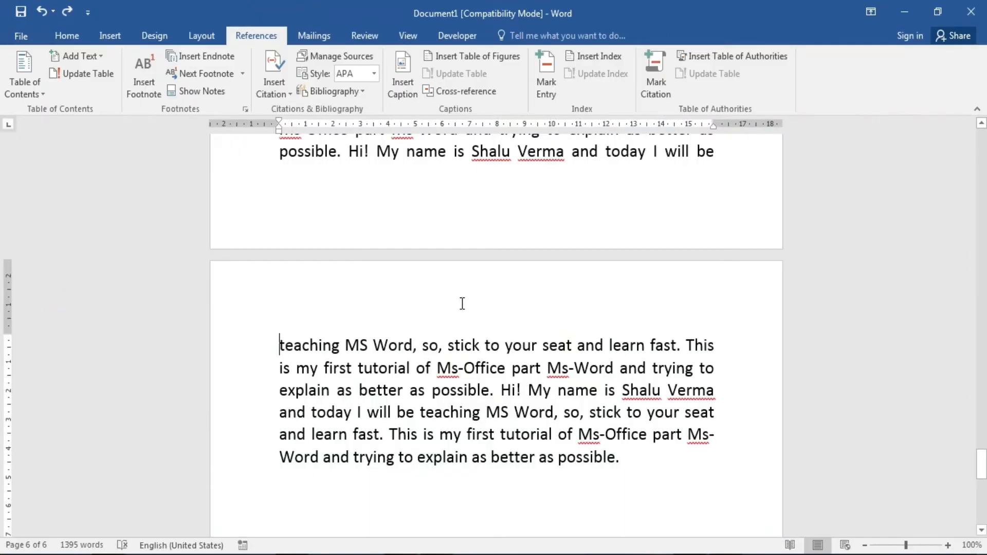
left_click(640, 469)
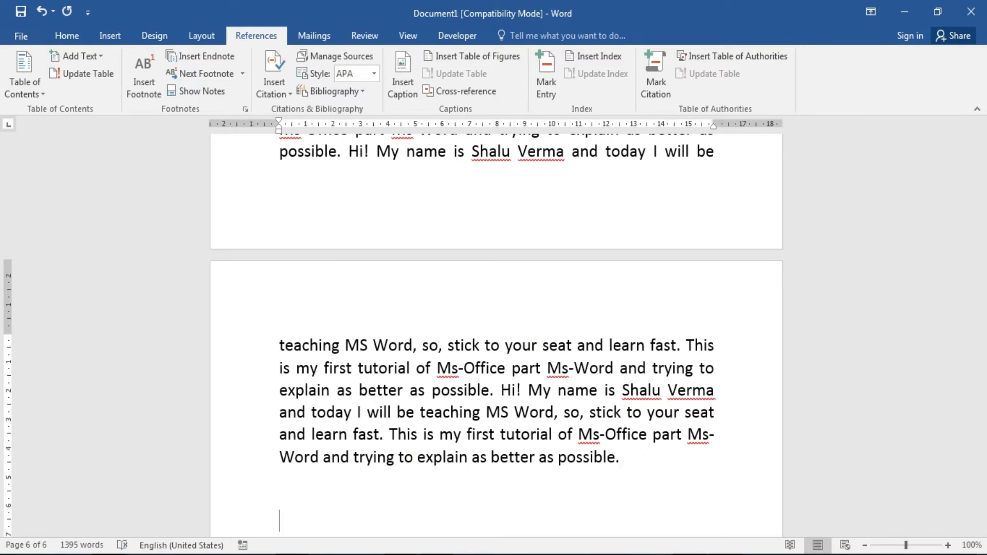
key("ctrl+v")
left_click(729, 308)
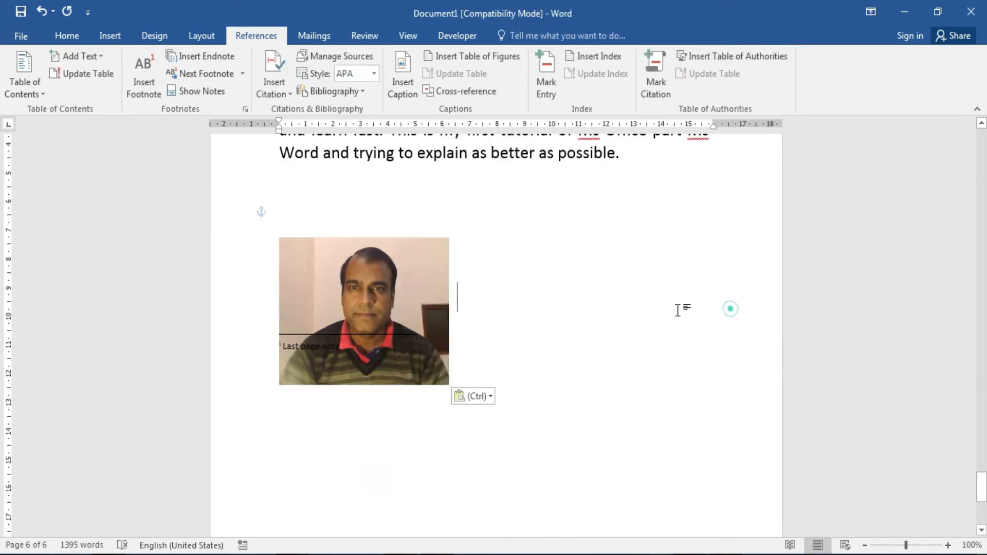
Move the photo beside the footnote, caption it Figure 1, then undo a small nudge.
left_click_drag(368, 287, 577, 223)
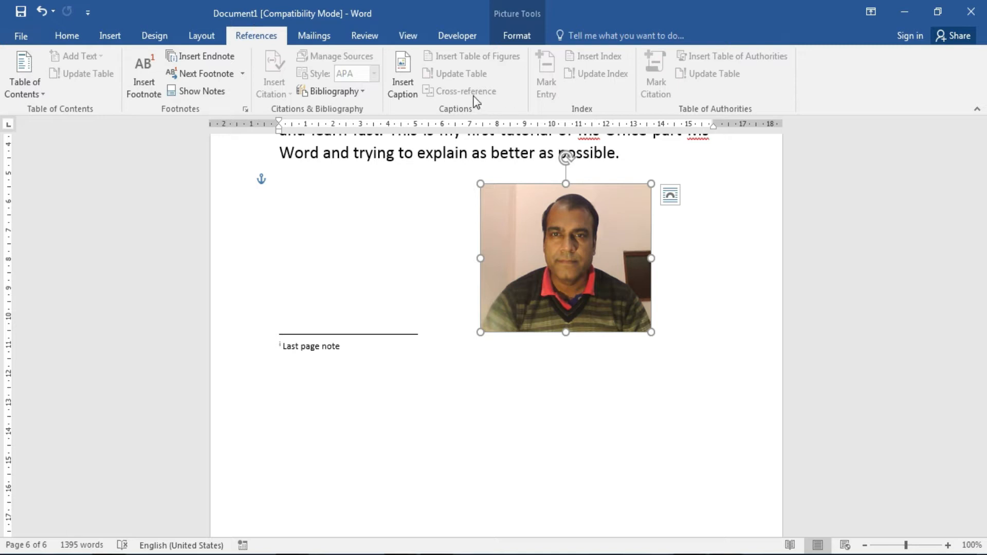
left_click(403, 93)
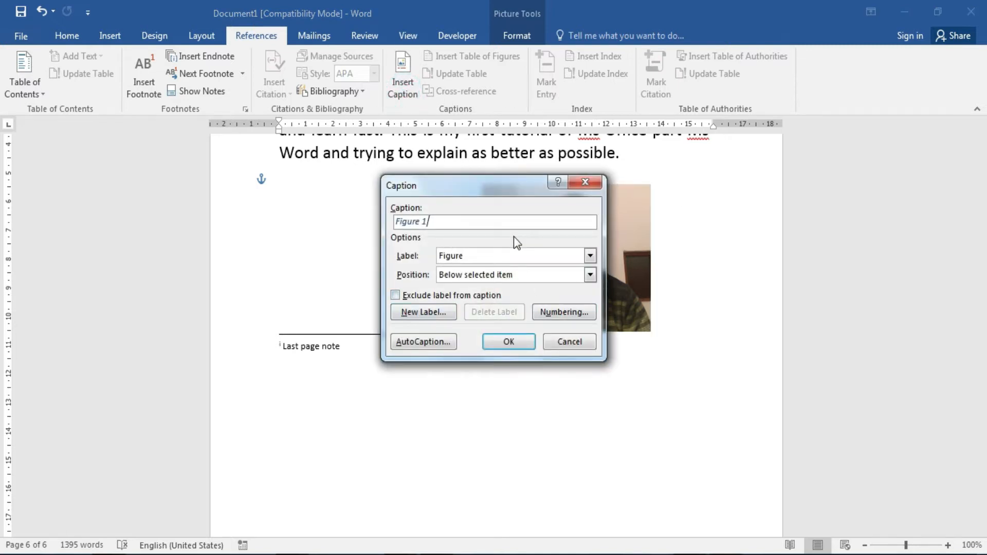
key("Return")
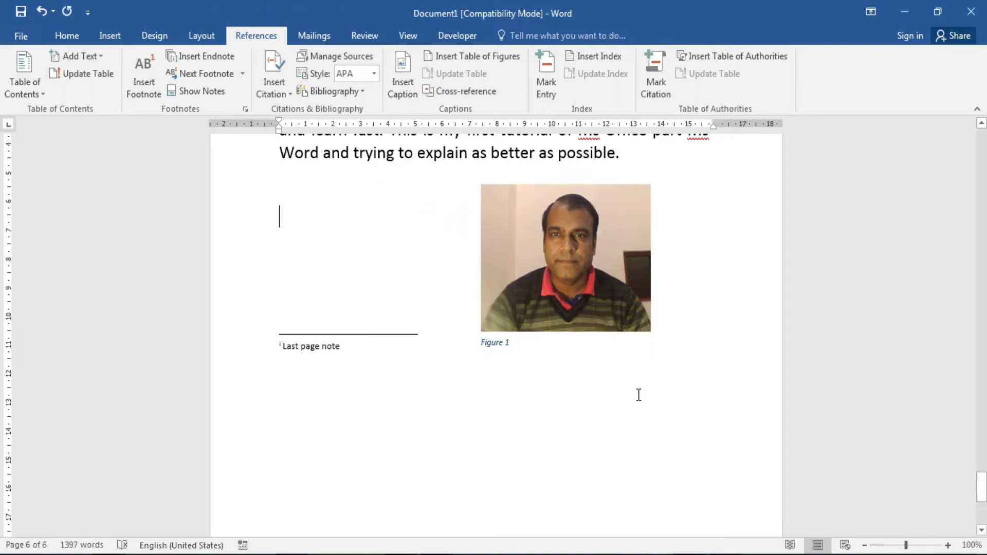
left_click(538, 347)
left_click(532, 301)
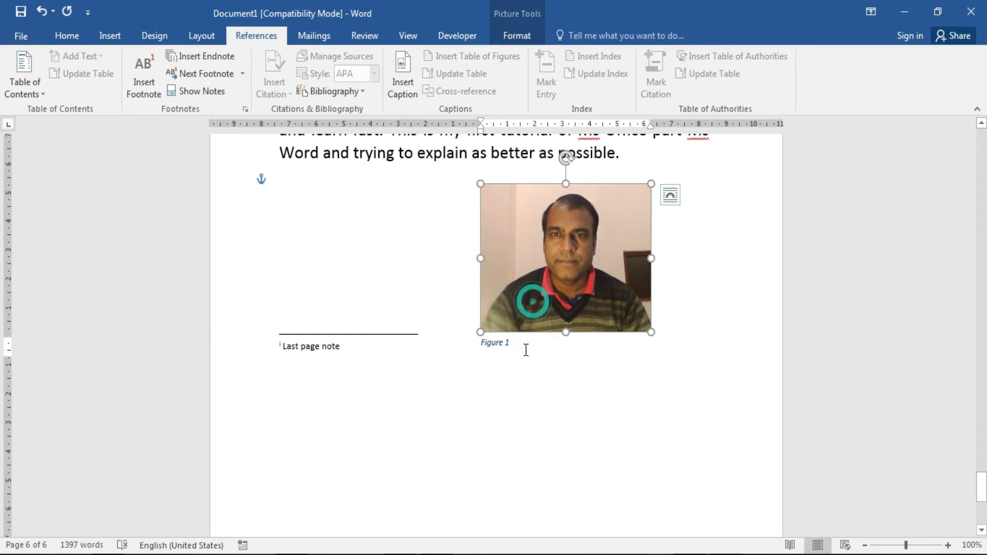
left_click_drag(549, 320, 607, 320)
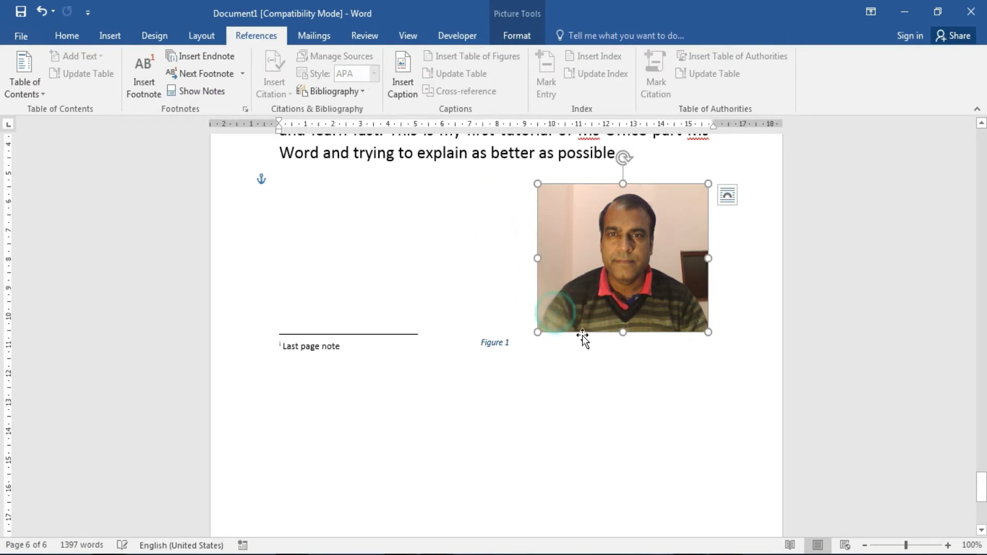
key("ctrl+z")
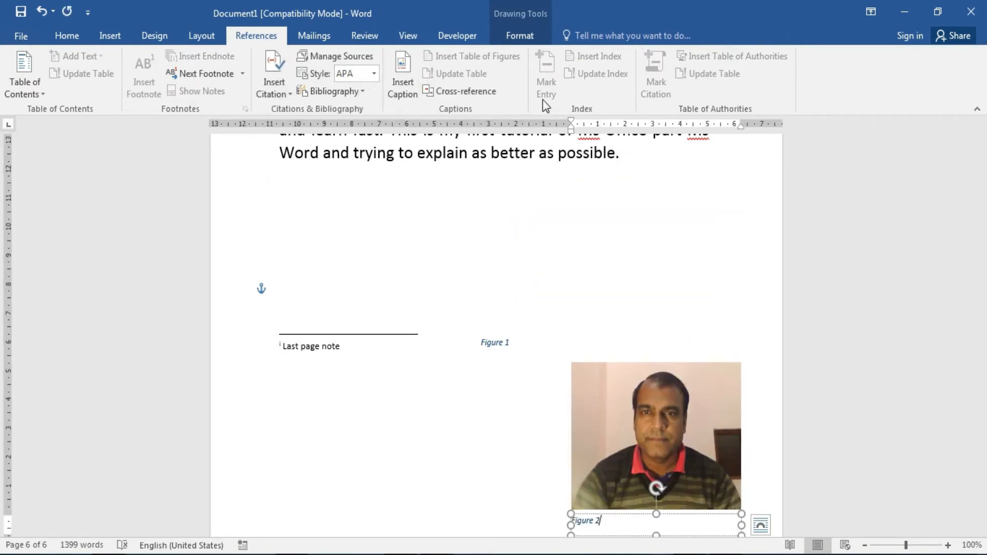
left_click(443, 273)
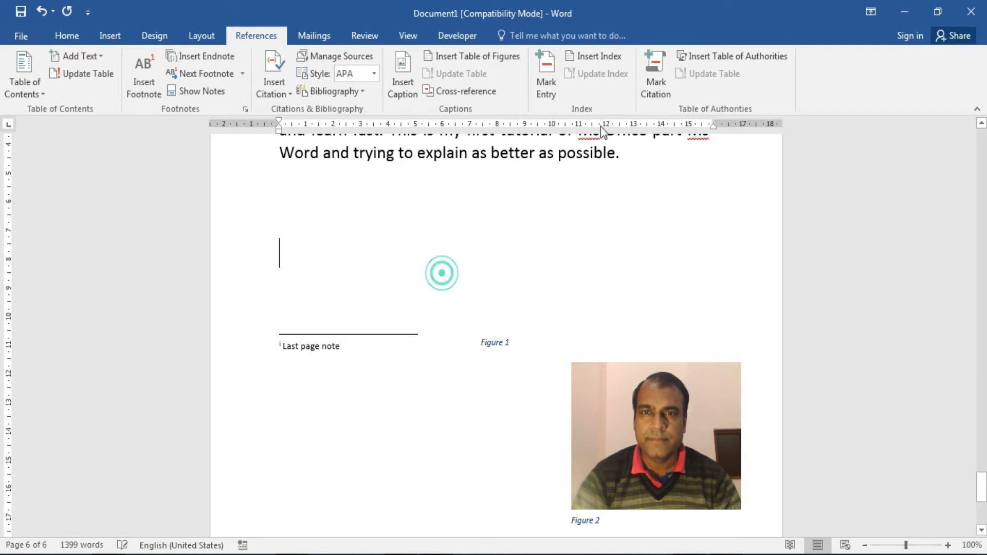
left_click(500, 58)
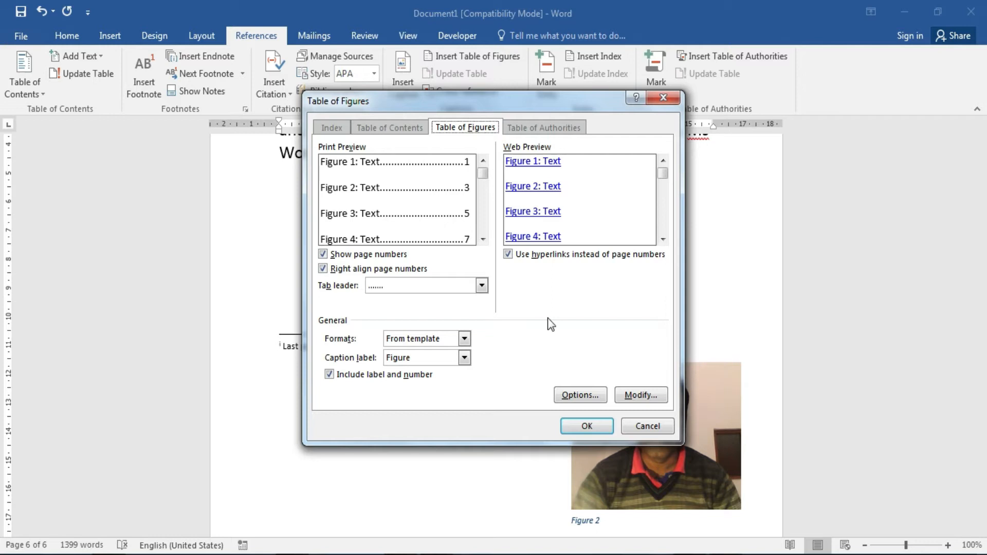
left_click(586, 435)
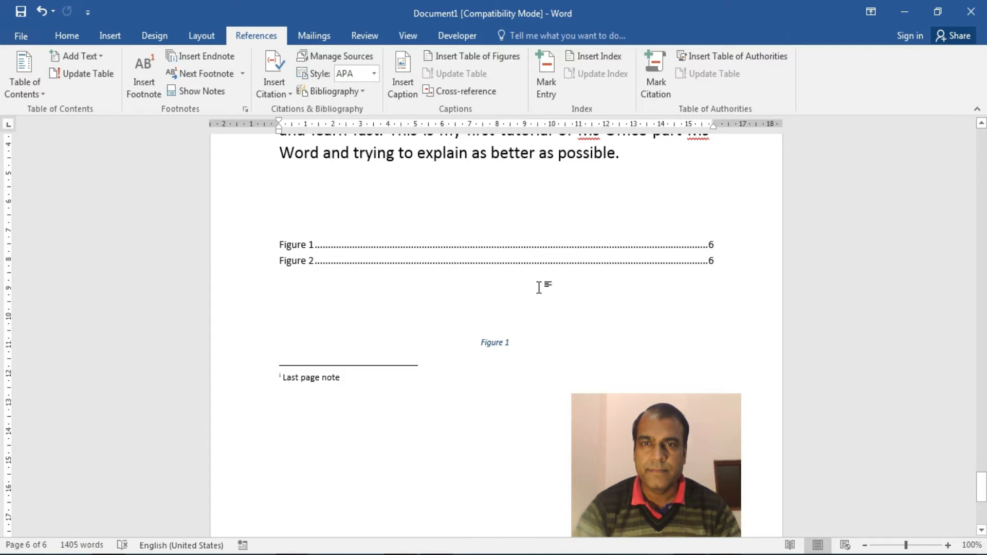
key("ctrl+z")
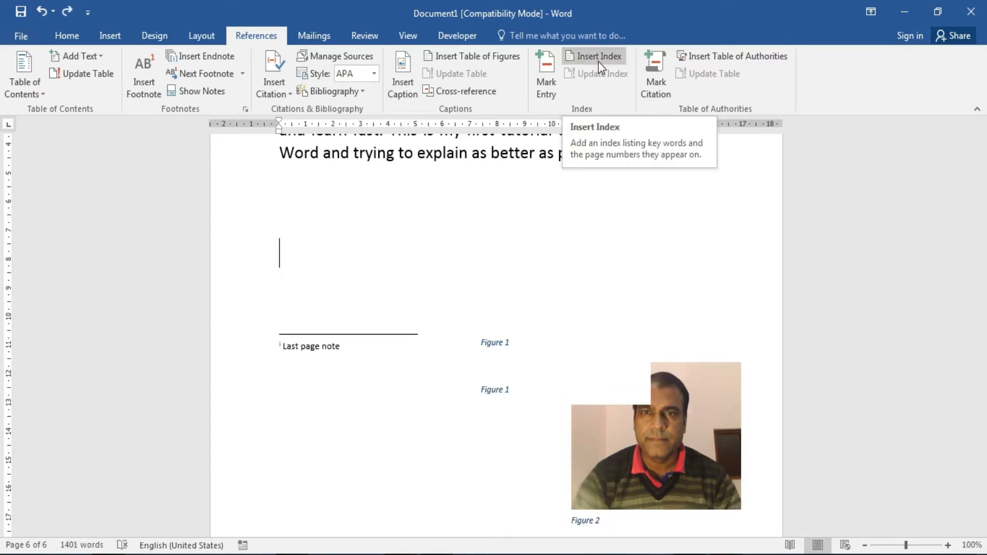
Mark 'teaching' and then 'better' as main index entries using Mark Entry.
left_click_drag(981, 486, 982, 471)
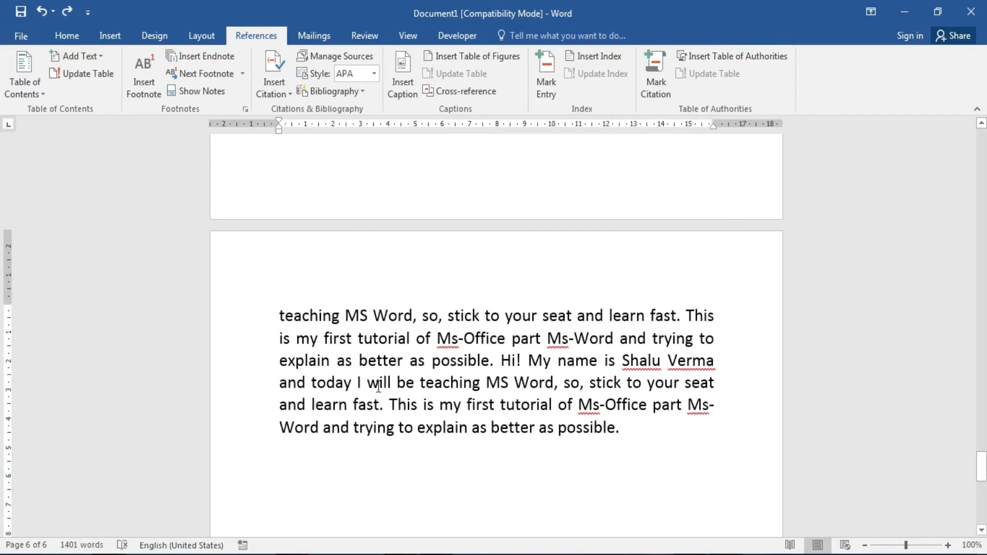
left_click_drag(279, 315, 340, 315)
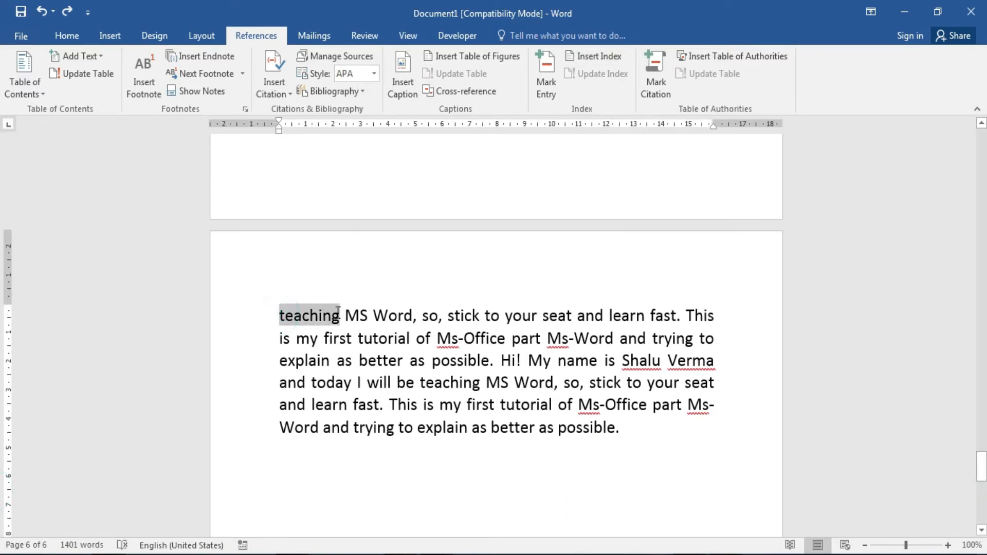
left_click(548, 87)
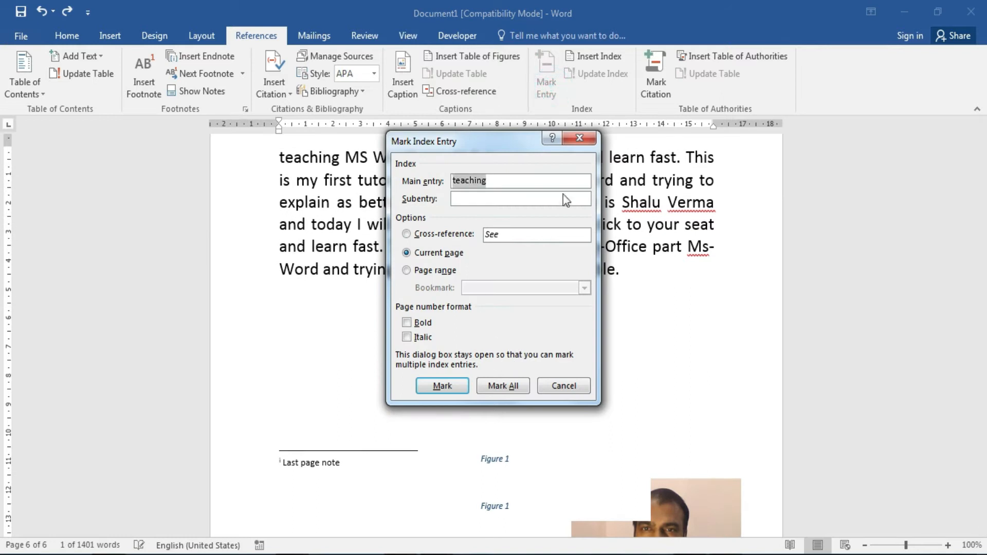
left_click(443, 386)
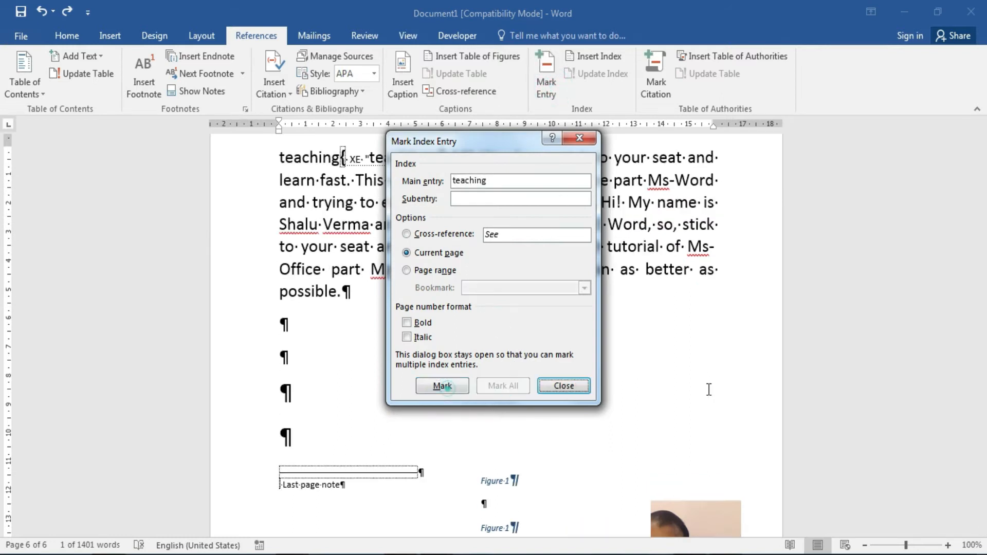
left_click(691, 322)
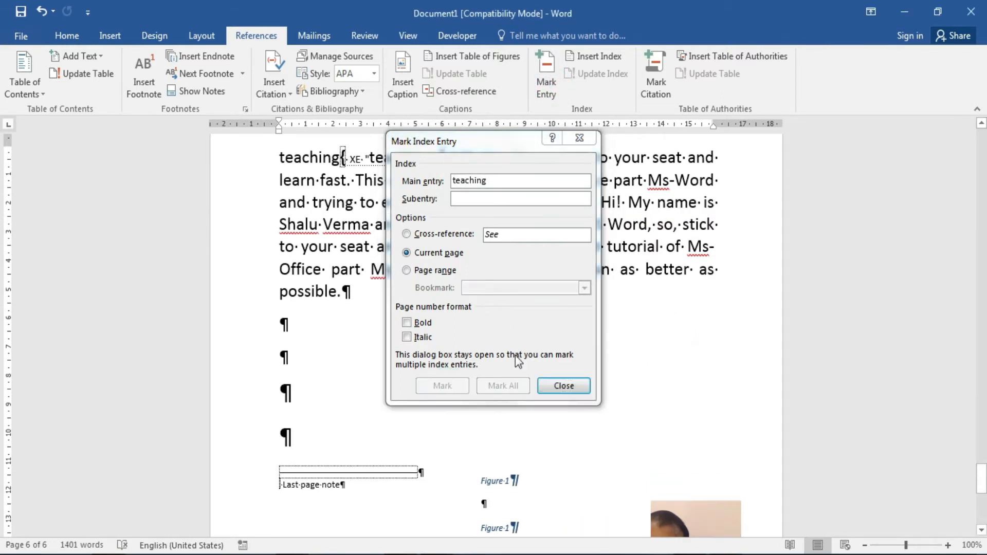
double_click(650, 268)
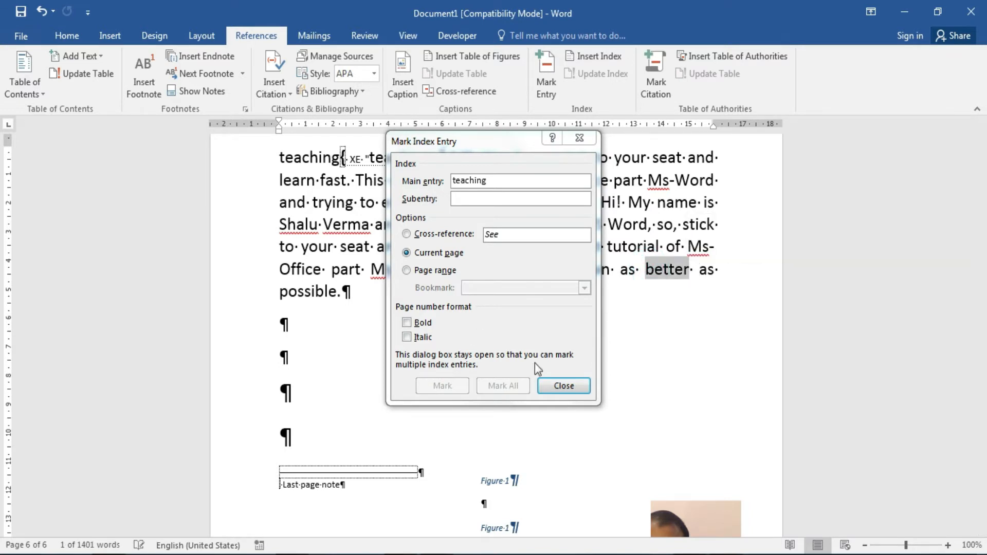
left_click(562, 321)
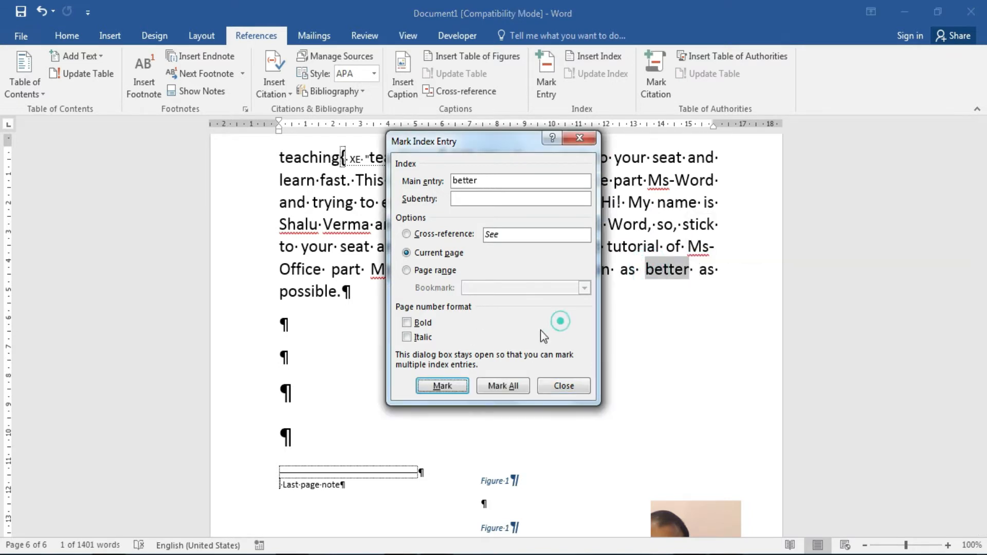
left_click(455, 393)
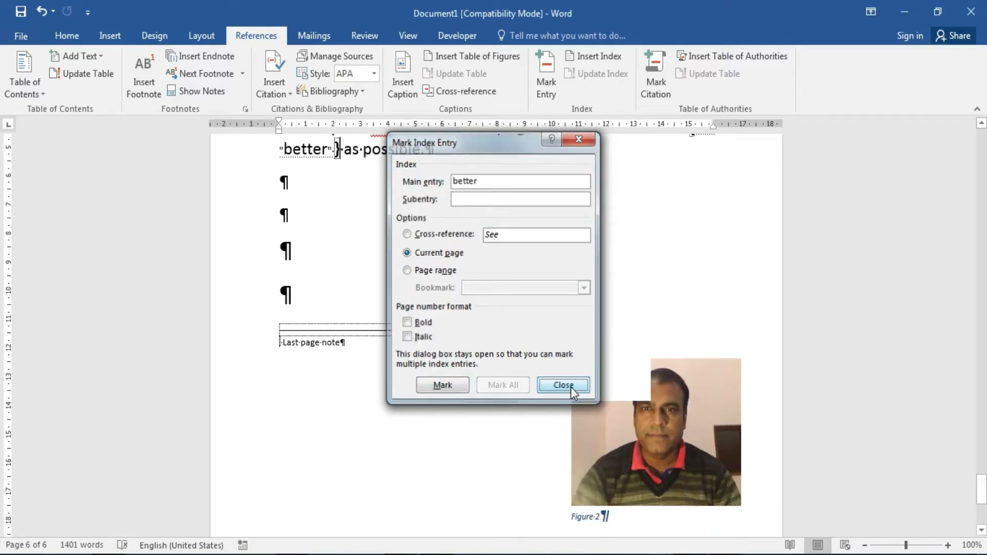
left_click(564, 385)
left_click(348, 422)
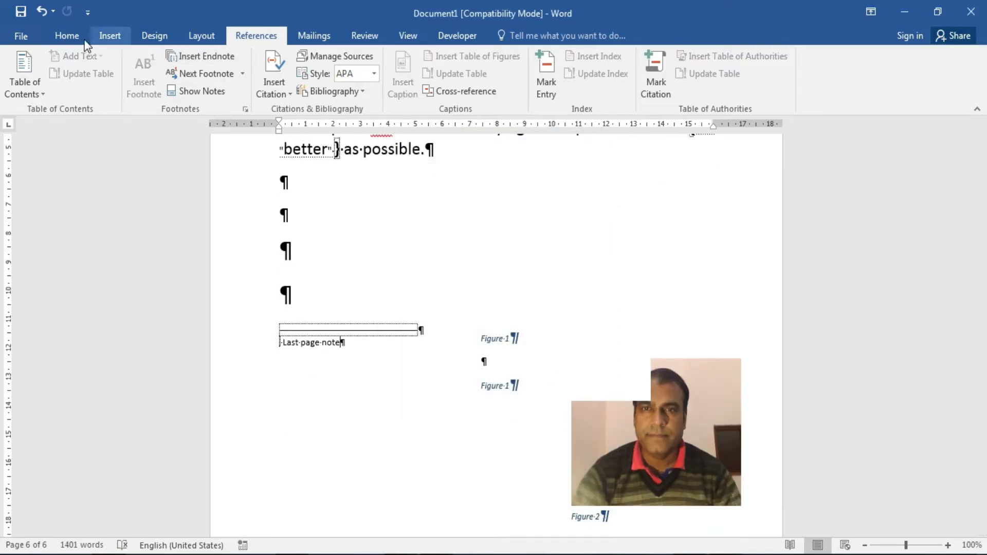
Turn off formatting marks, add blank lines below the text, and insert an index.
left_click(65, 36)
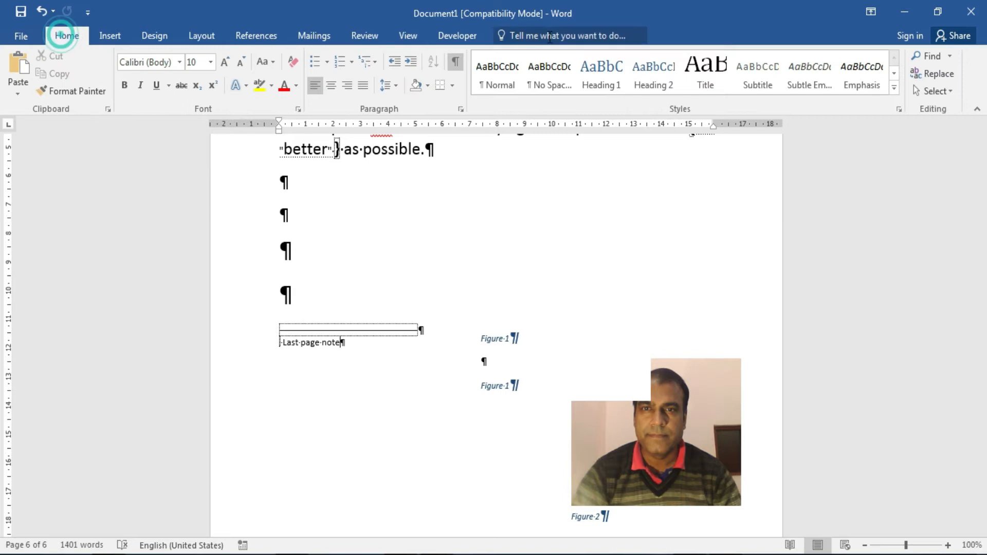
left_click(455, 64)
left_click(397, 246)
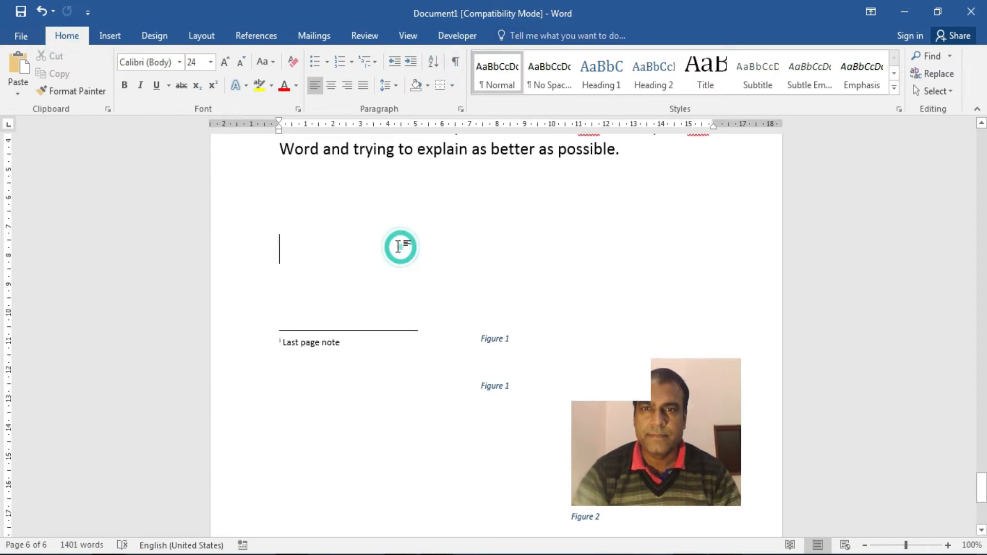
key("Return")
key("Return")
key("Return")
key("Return")
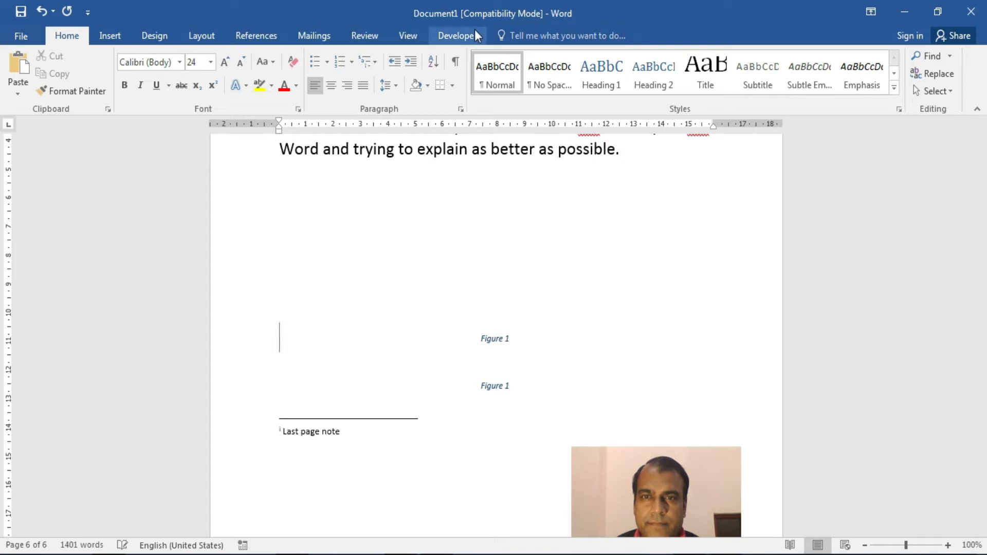
left_click(258, 36)
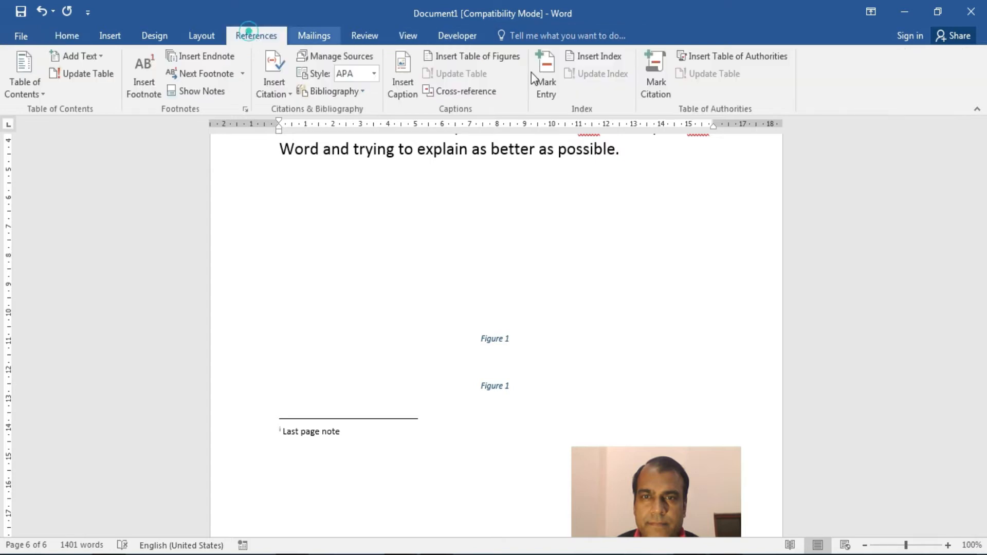
left_click(602, 57)
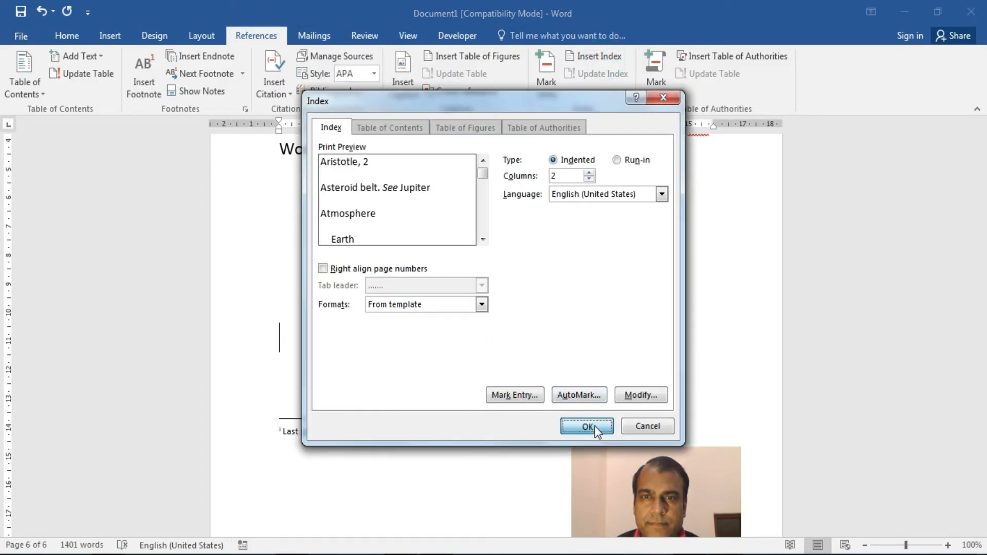
left_click(593, 425)
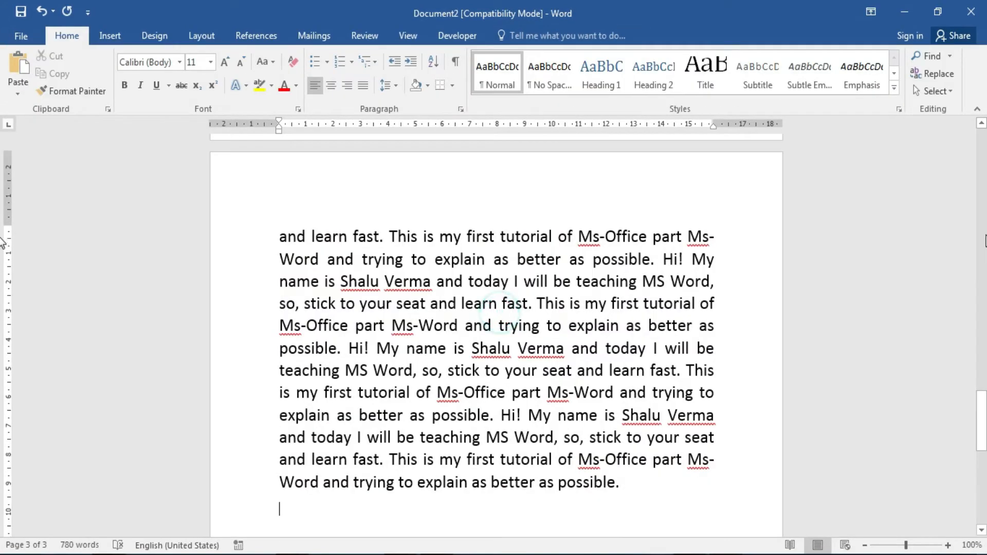
Switch to the new blank Document3 and show its Mailings tab.
left_click_drag(982, 411, 985, 304)
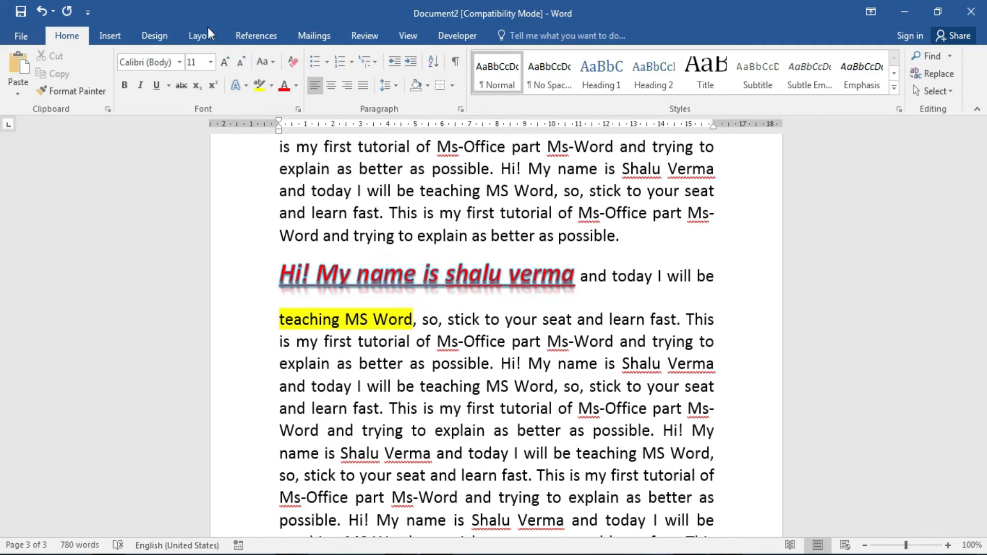
left_click(255, 35)
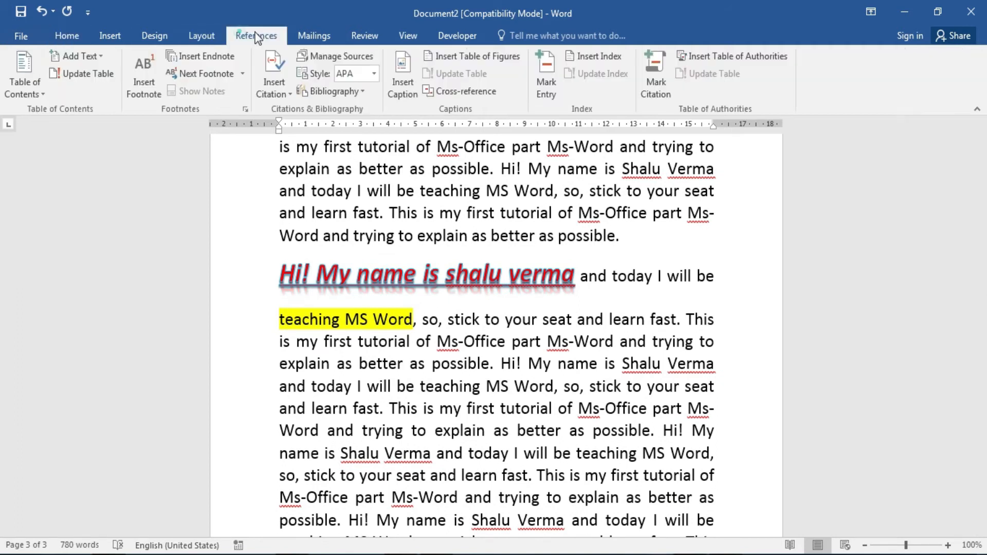
left_click(304, 36)
scroll(705, 85, "up", 1)
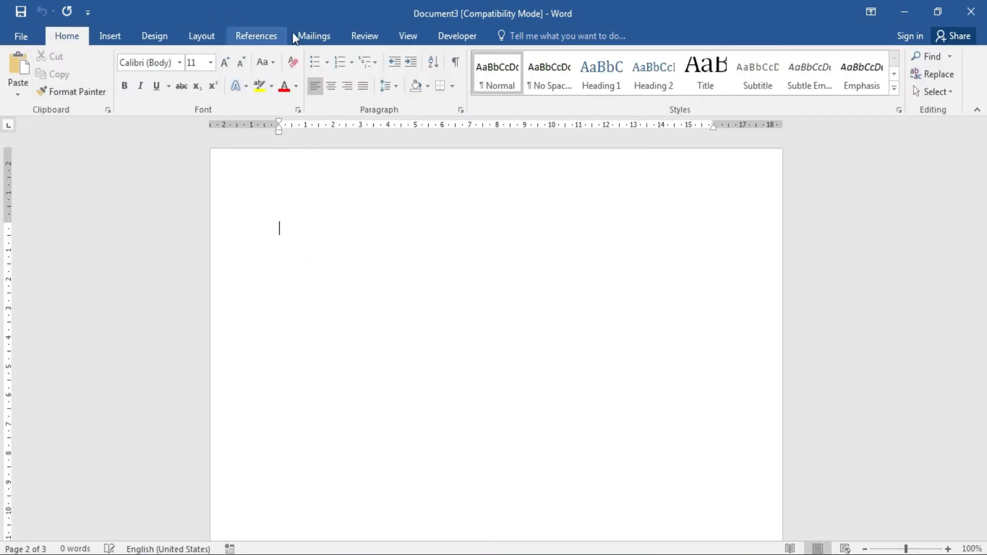
left_click(311, 36)
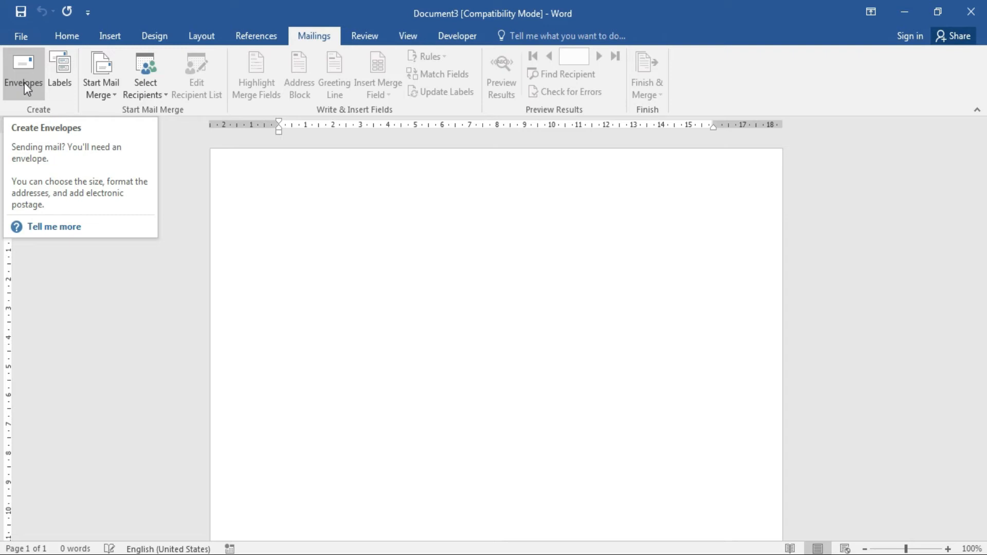
Add an envelope with a Delhi delivery address and Nagpur return address, not saving it as default.
left_click(24, 82)
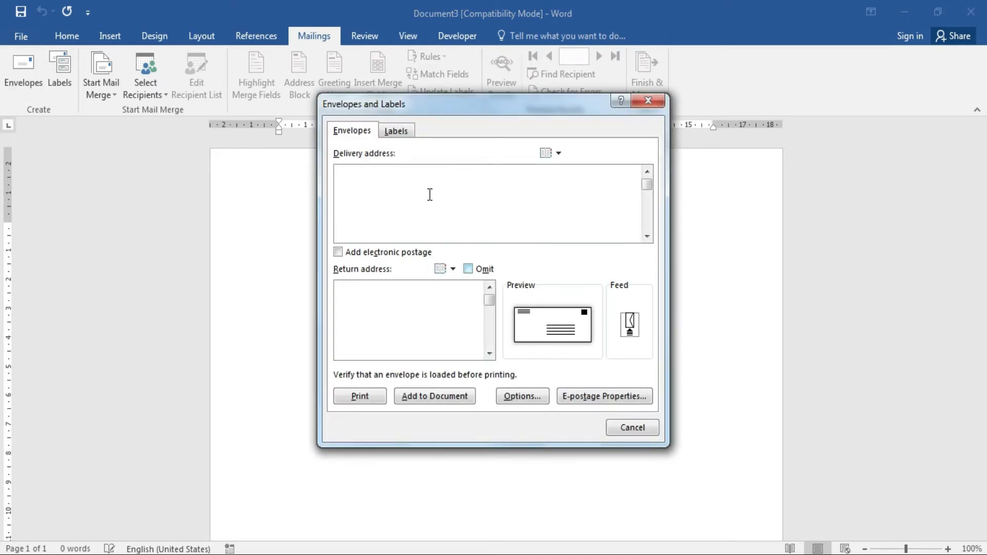
left_click(390, 183)
key("Return")
type("Delhi")
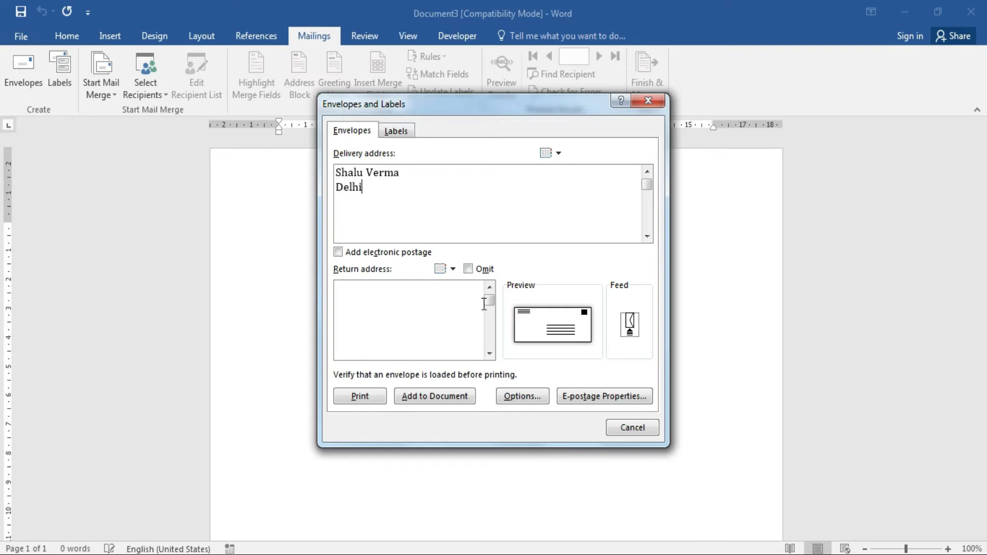
left_click(399, 318)
key("Return")
type("Nagpur")
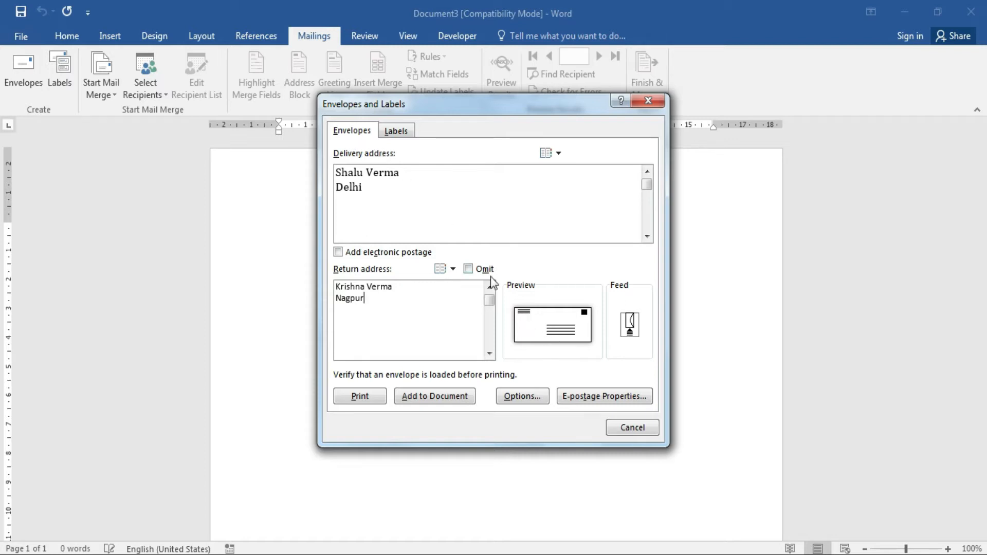
left_click(433, 396)
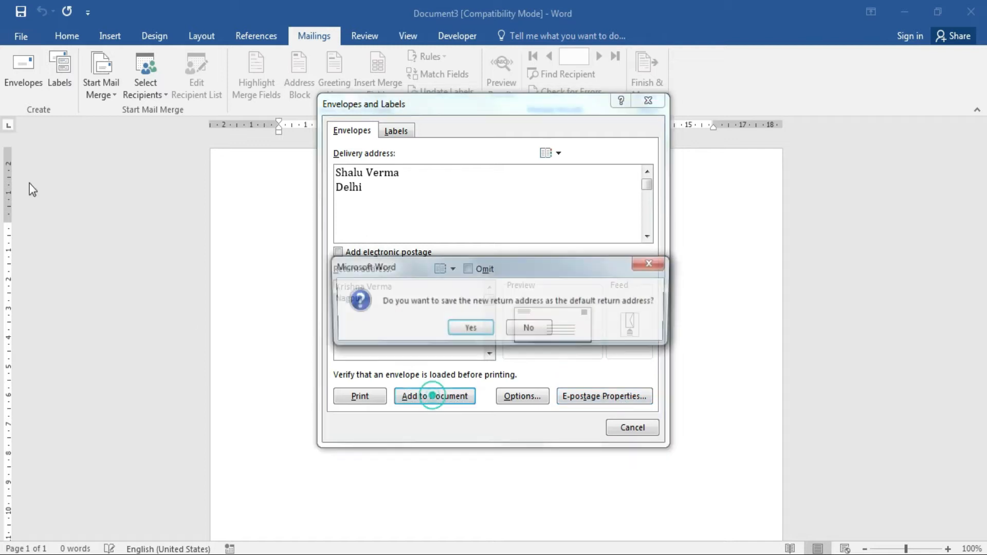
left_click(519, 326)
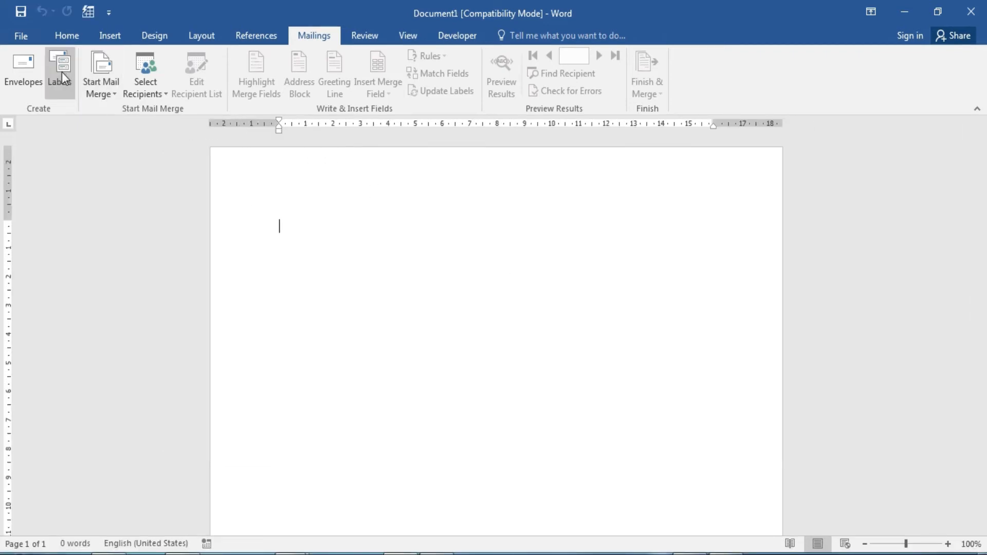
Create a new document of Microsoft 30 Per Page labels from the pasted address.
left_click(62, 72)
left_click(307, 260)
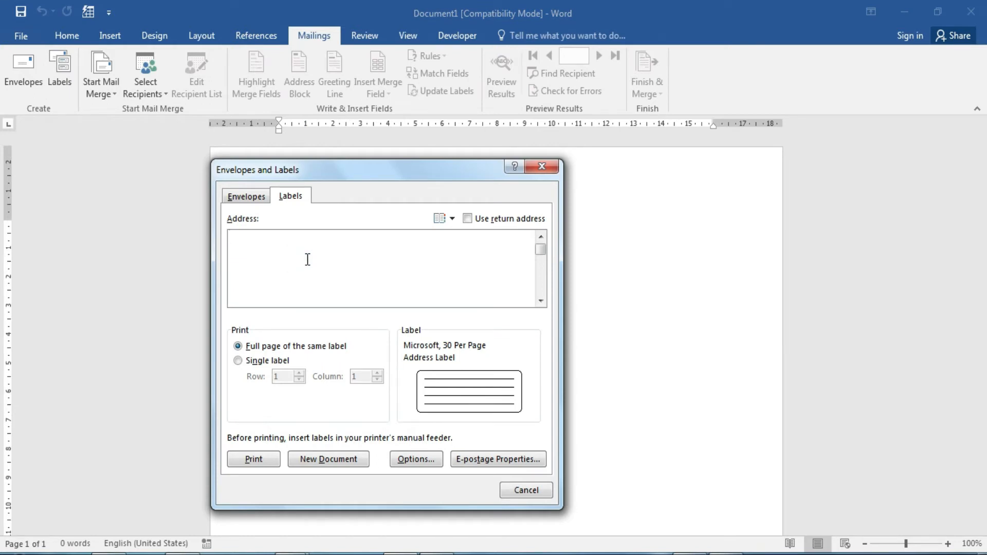
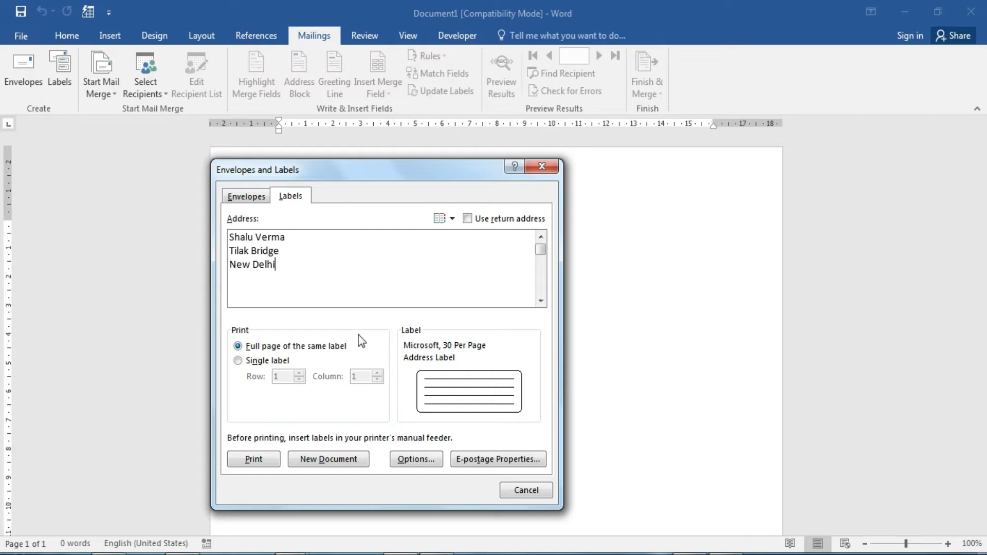
left_click(469, 394)
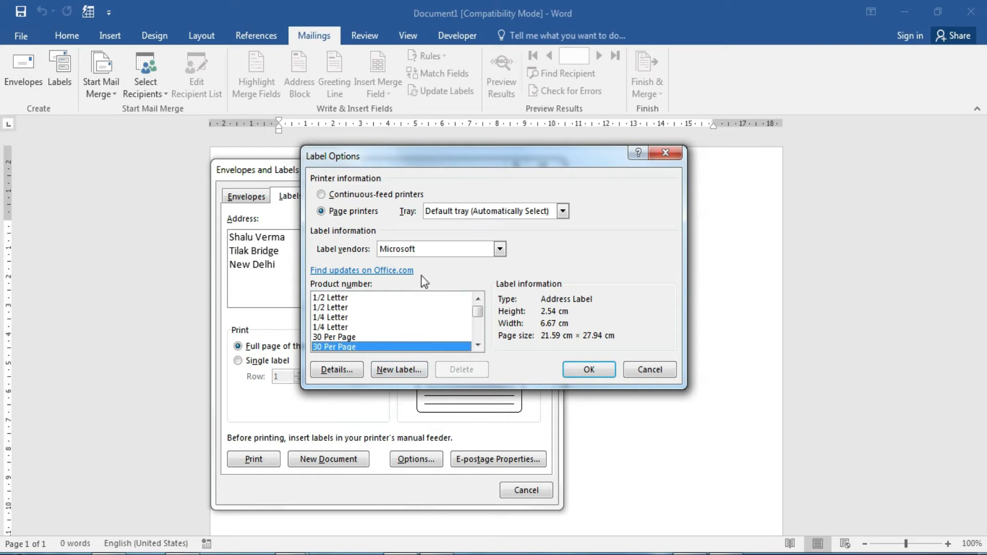
left_click(448, 250)
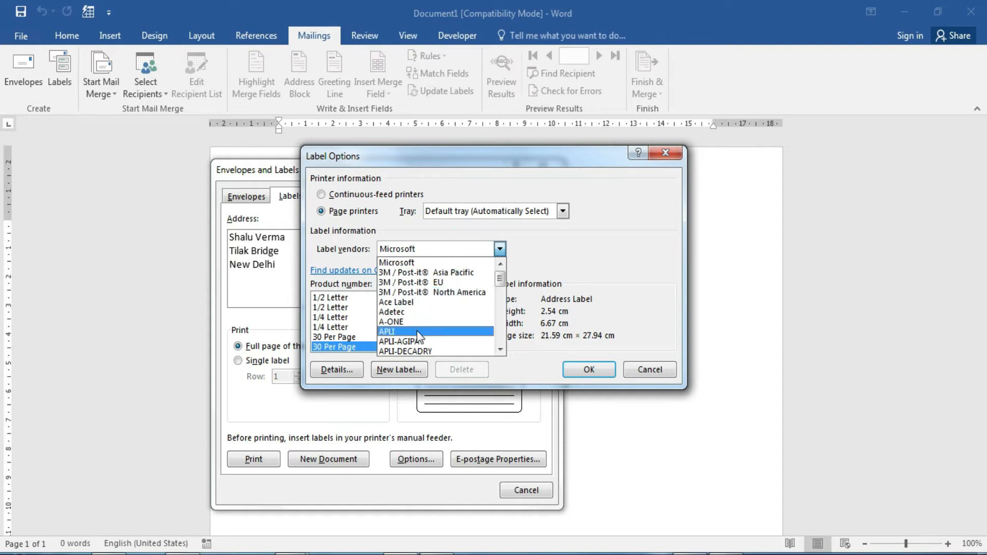
left_click(428, 265)
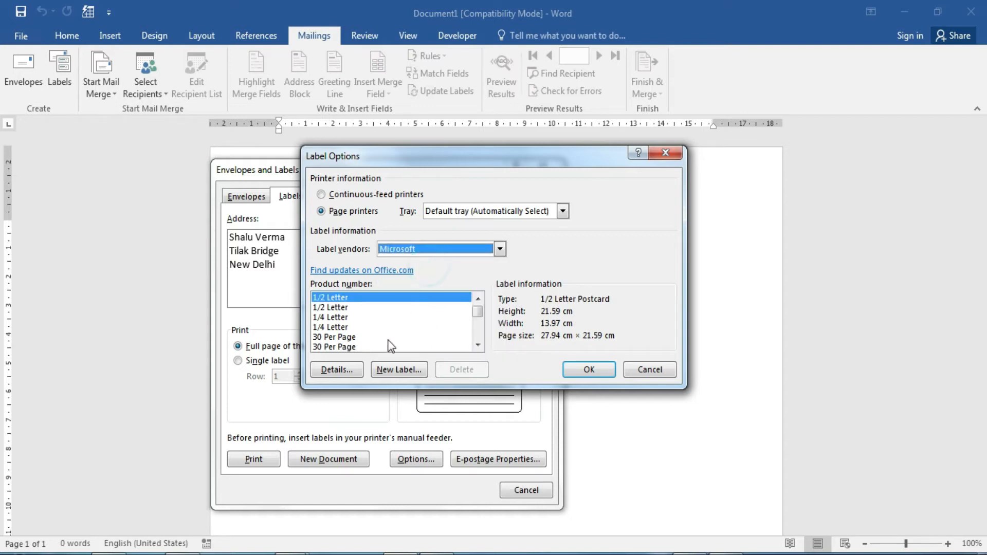
left_click(345, 347)
left_click(585, 374)
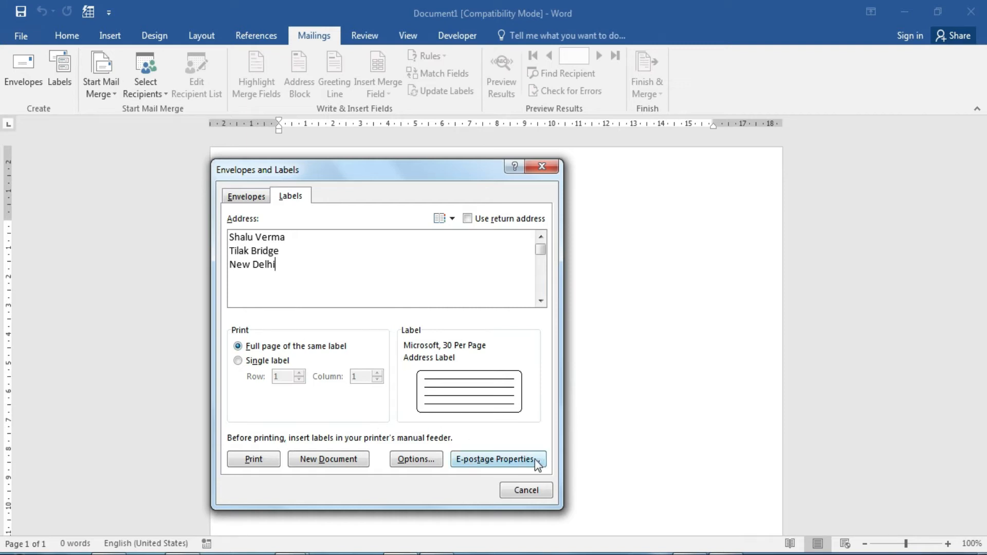
left_click(325, 458)
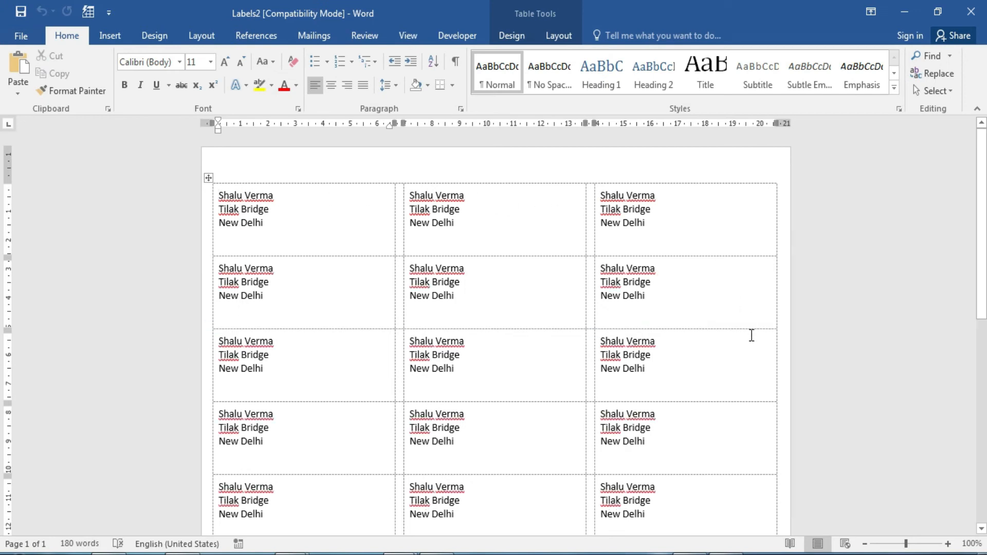
Close the Labels2 document without saving it.
left_click_drag(985, 223, 985, 412)
scroll(4, 420, "up", 10)
left_click(19, 35)
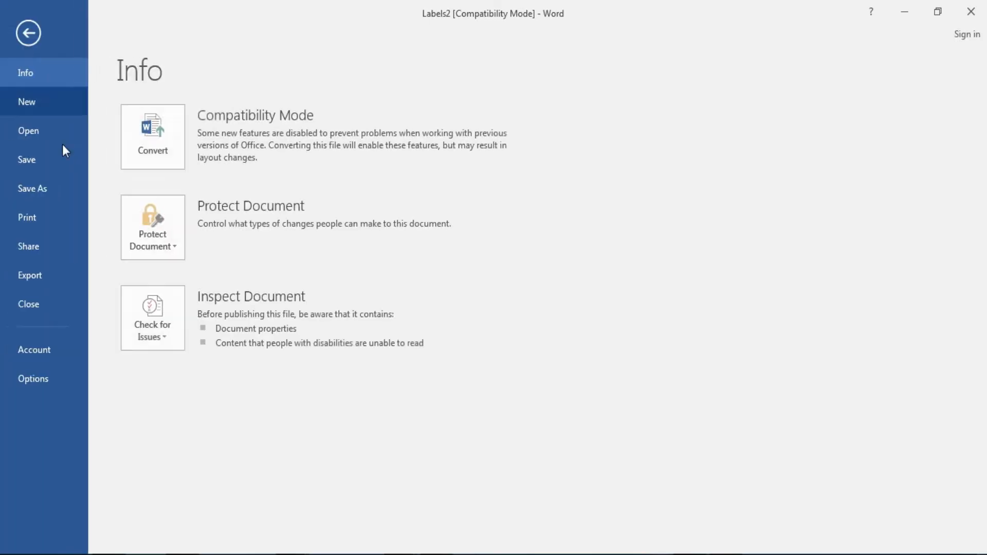
left_click(32, 302)
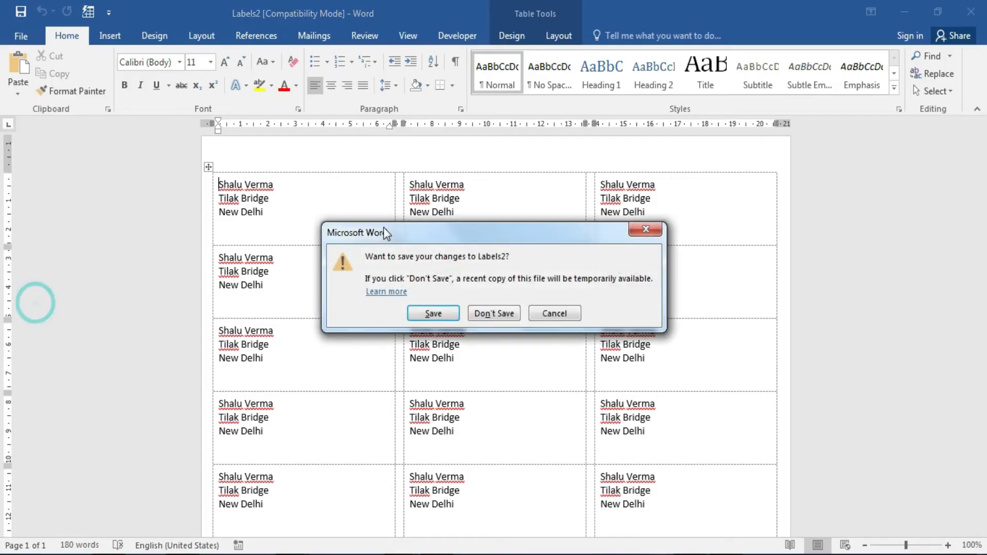
left_click(494, 313)
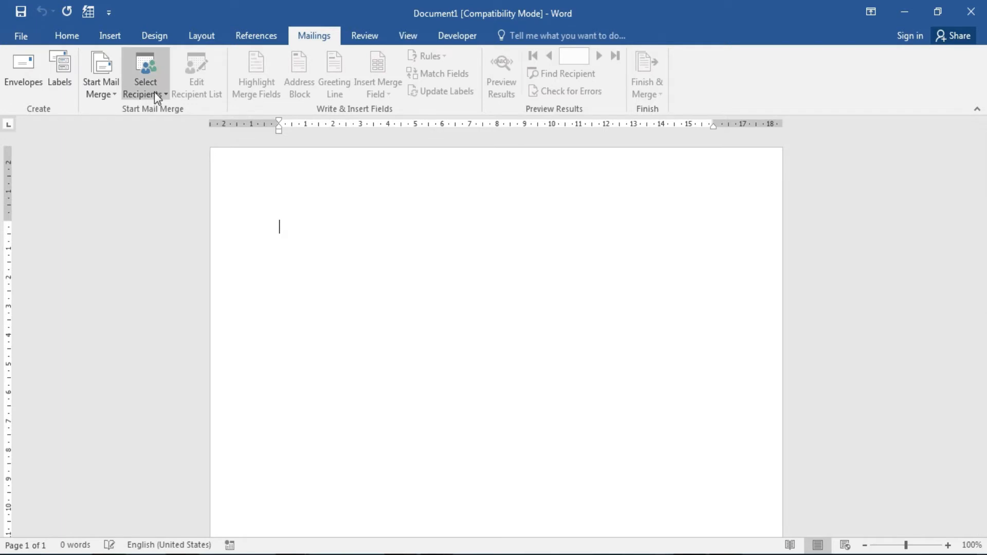
Run the Step-by-Step Mail Merge Wizard for labels and open Label Options to change layout.
left_click(108, 98)
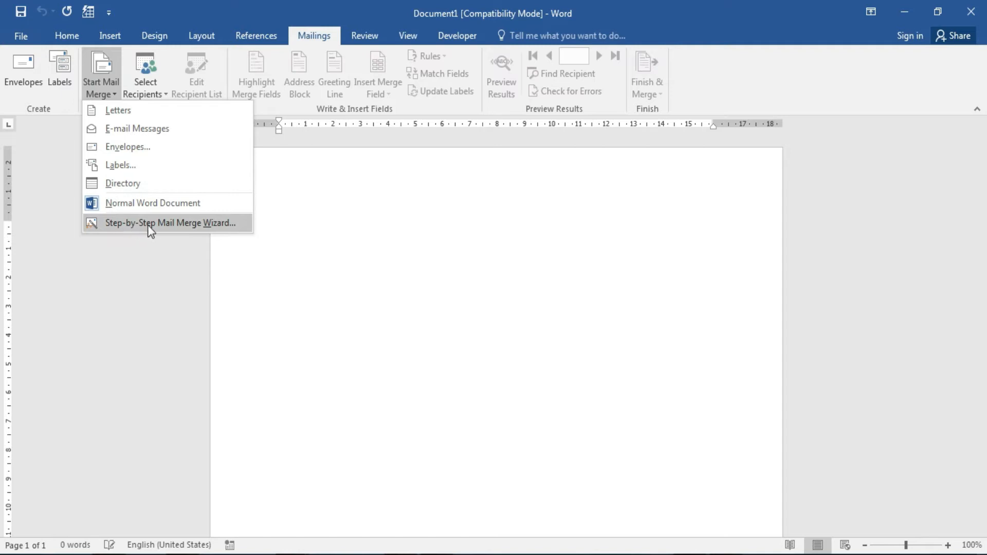
left_click(218, 226)
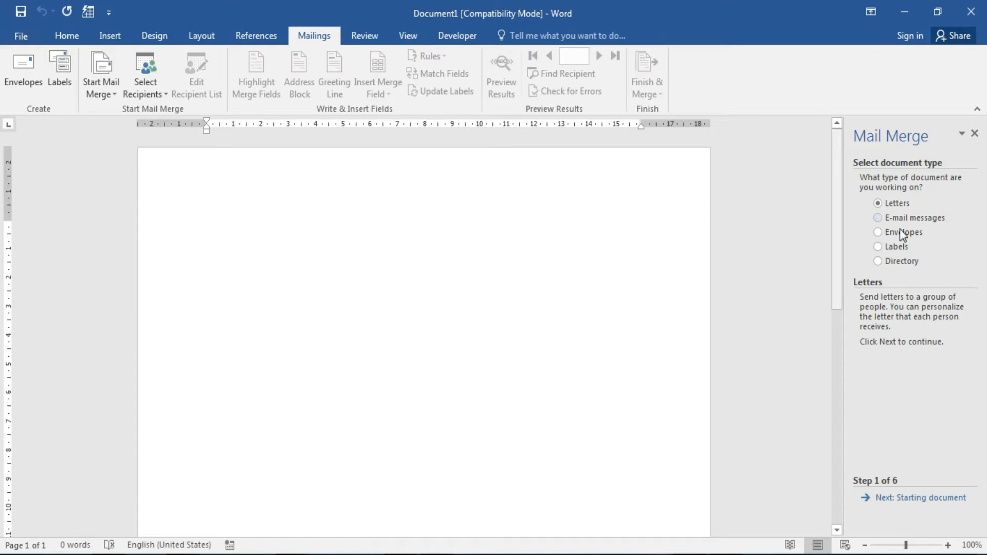
left_click(895, 248)
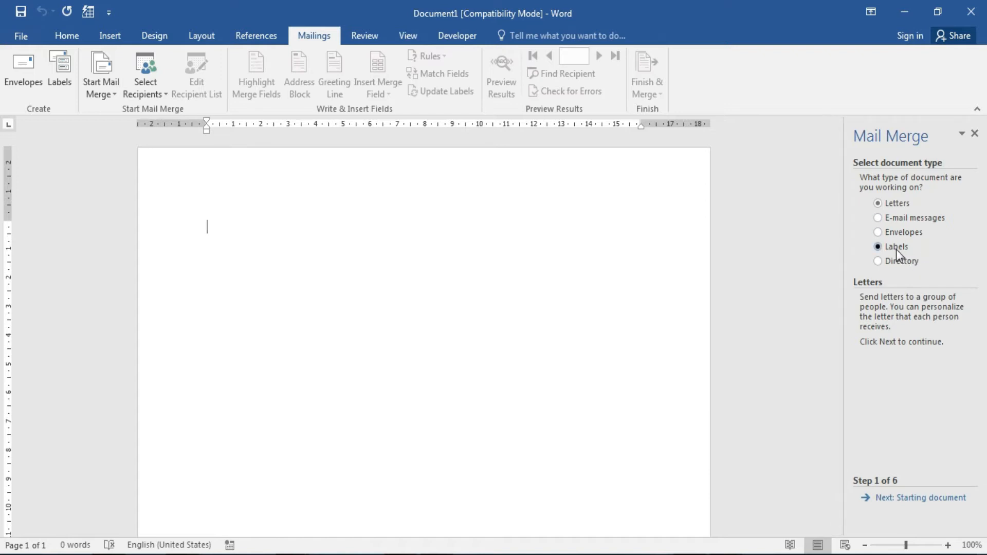
left_click(921, 499)
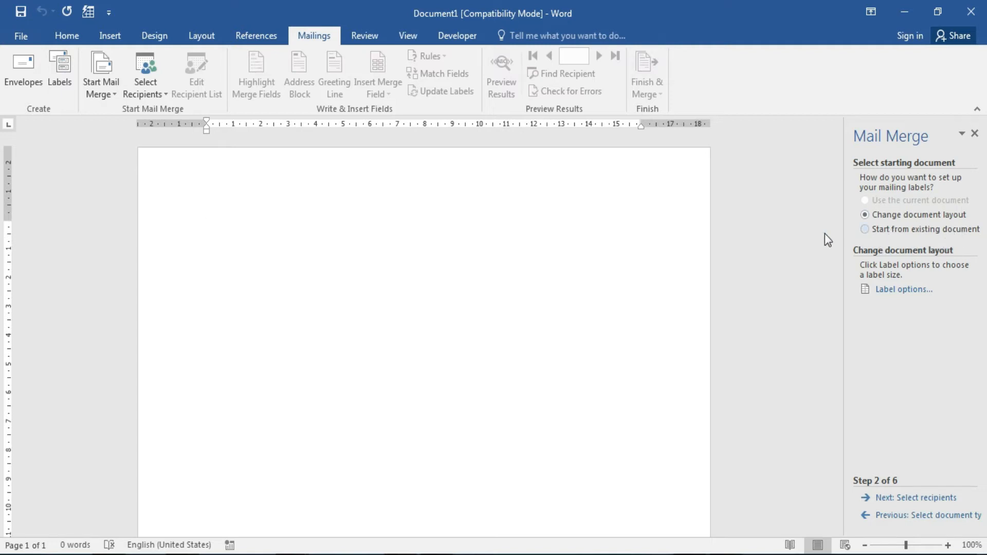
left_click(891, 232)
left_click(901, 216)
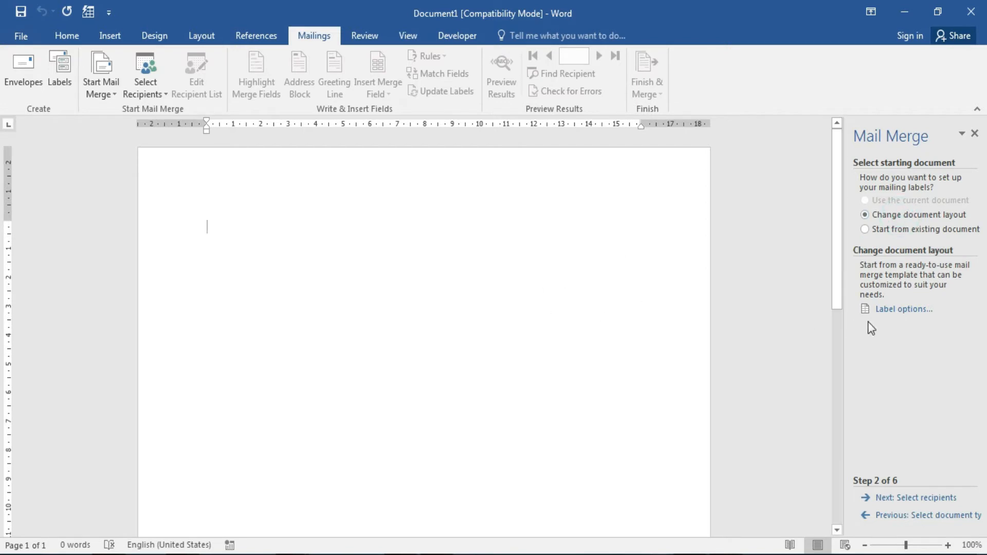
left_click(897, 313)
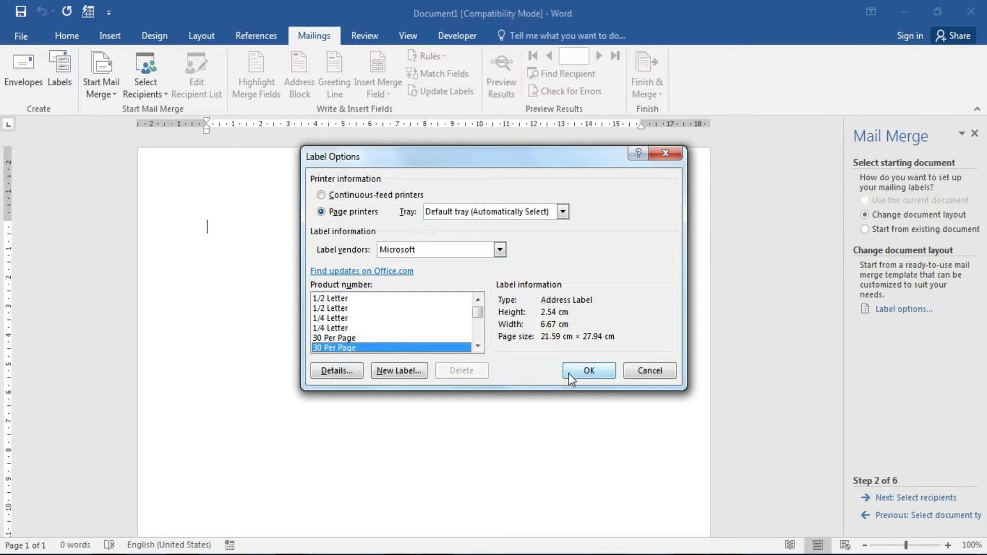
Apply the three-column label layout, advance to recipients, and choose Type a new list.
left_click(589, 370)
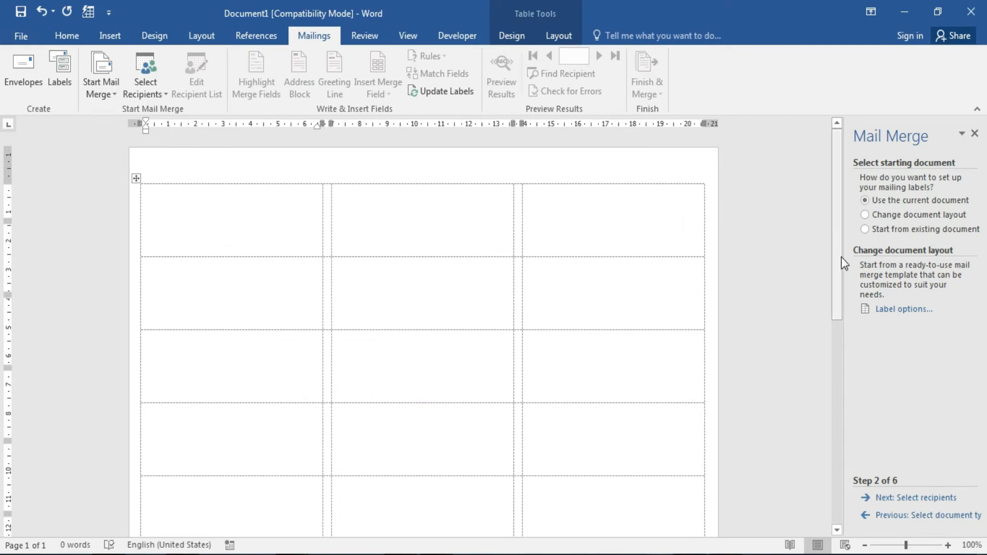
left_click_drag(837, 259, 846, 292)
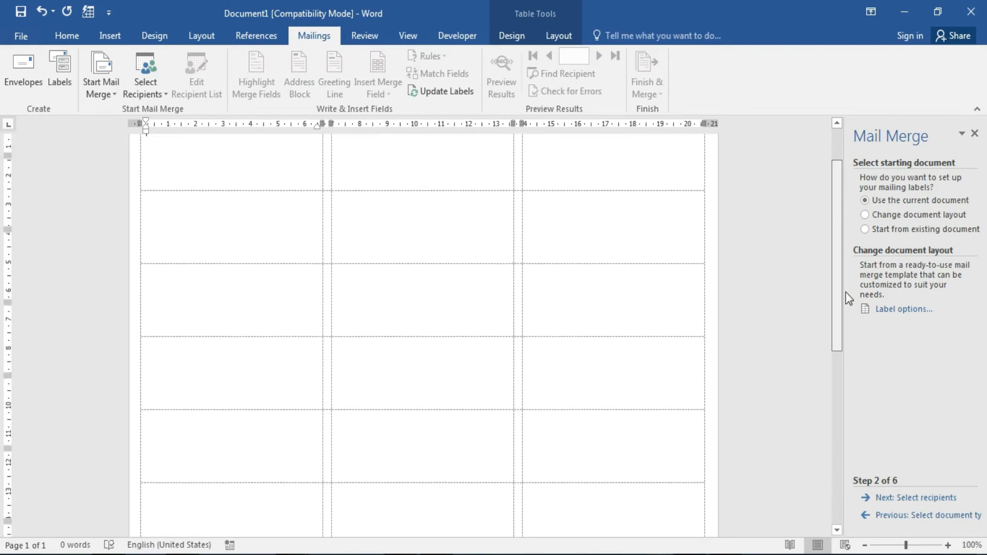
left_click(922, 498)
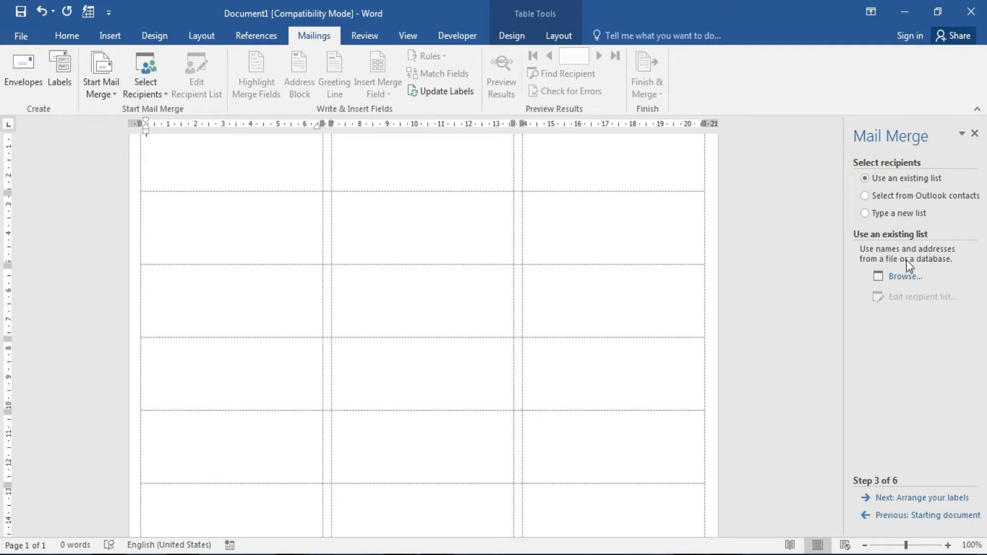
left_click(918, 218)
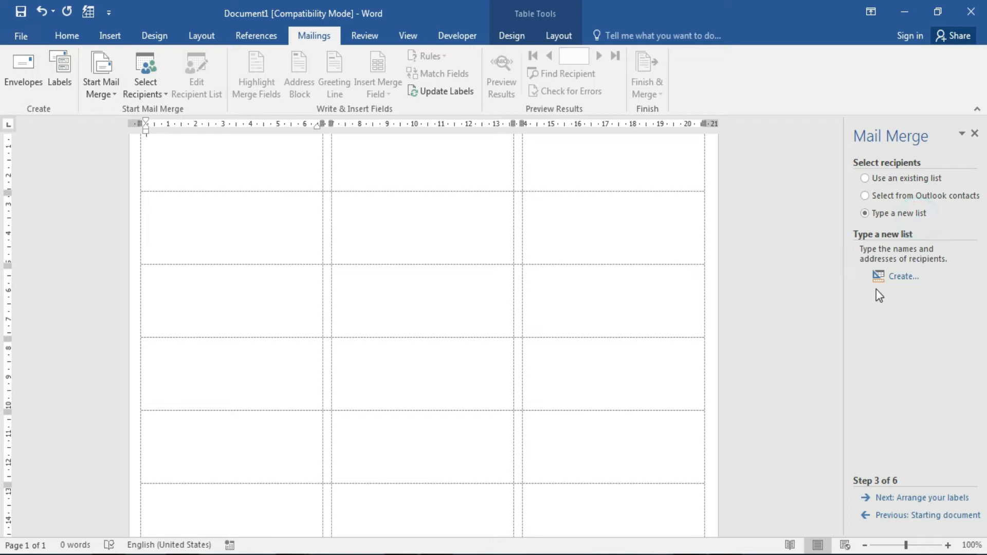
Enter a sample recipient: title Mr., a first and last name, and Address Line 1 New Delhi.
left_click(905, 280)
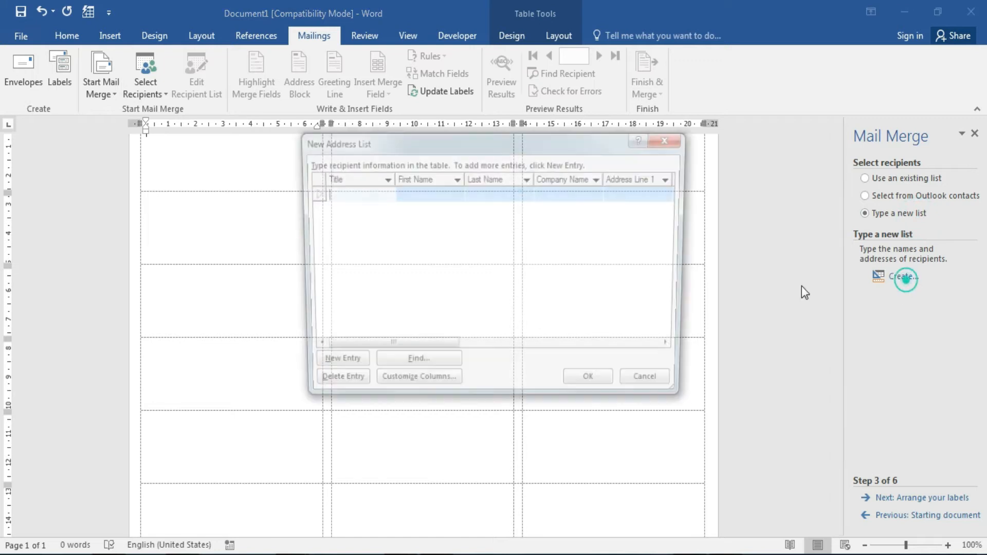
left_click(359, 199)
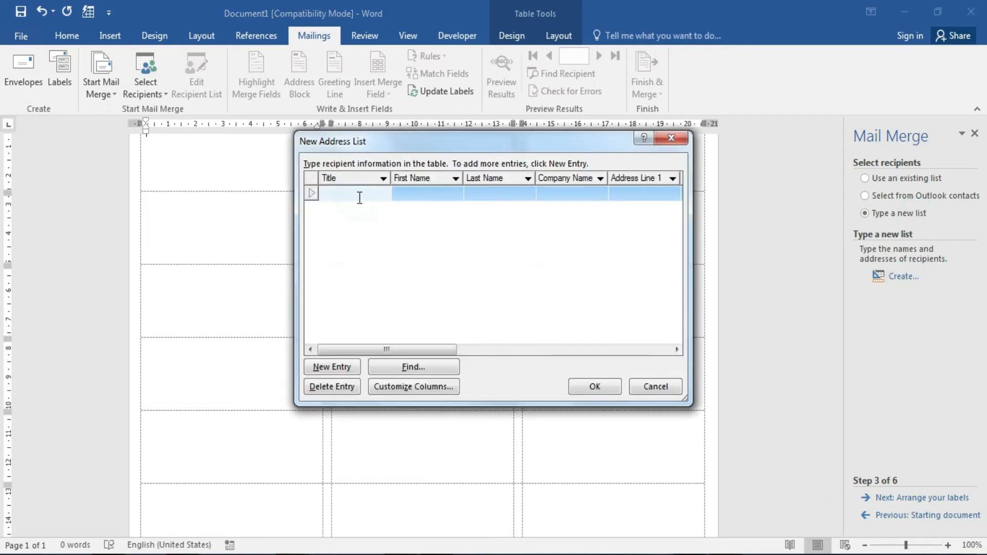
type("Mr.")
key("Tab")
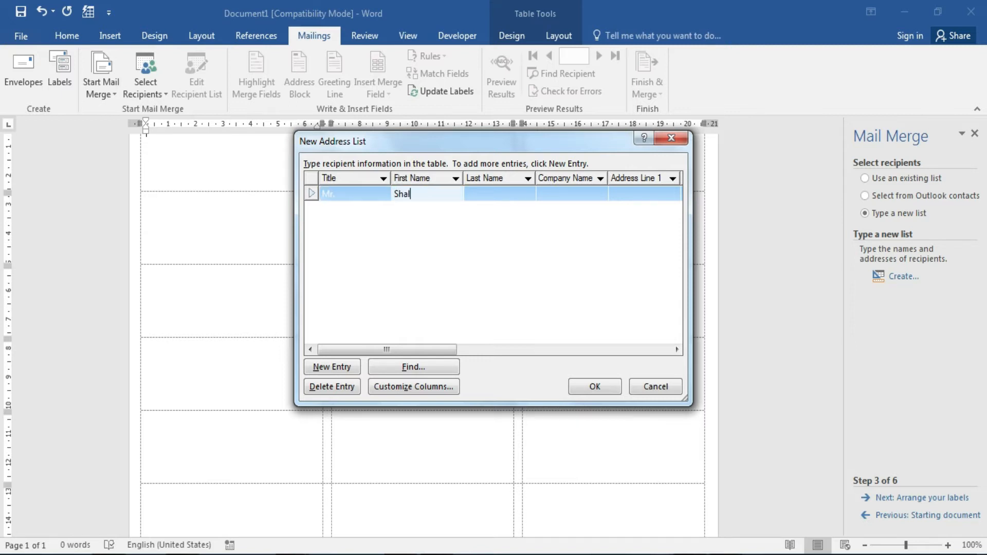
key("Tab")
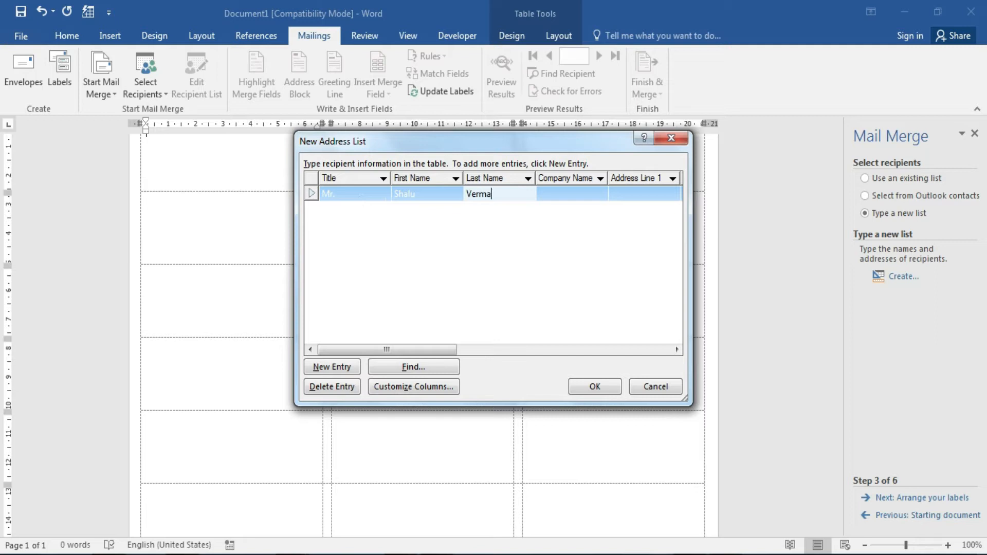
key("Tab")
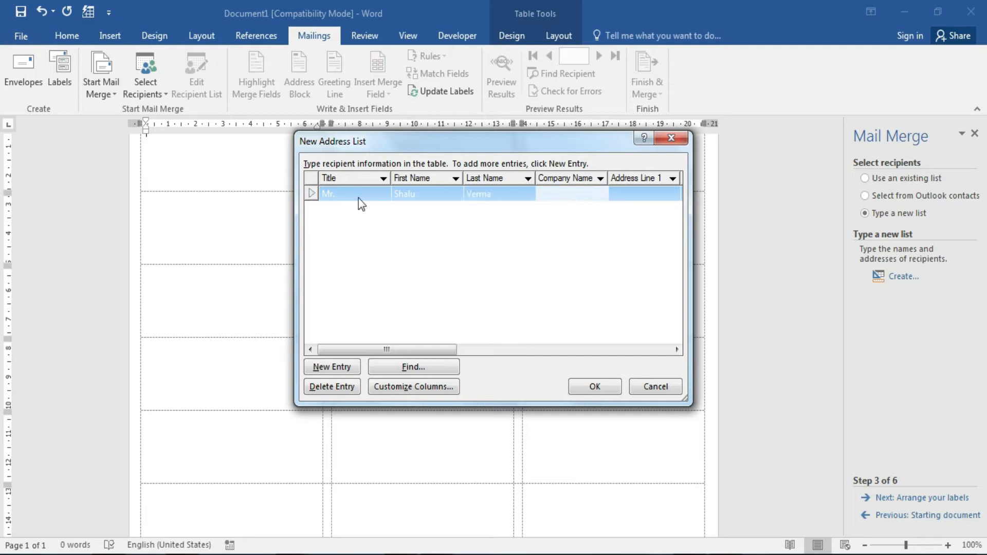
key("Tab")
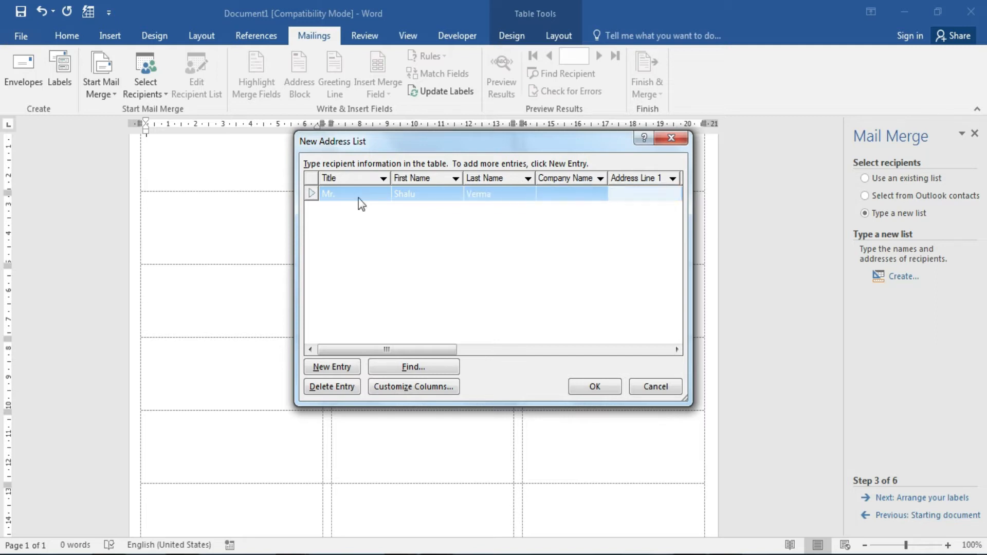
type("New Delhi")
Add a new blank entry, then cancel the New Address List without saving.
left_click(343, 222)
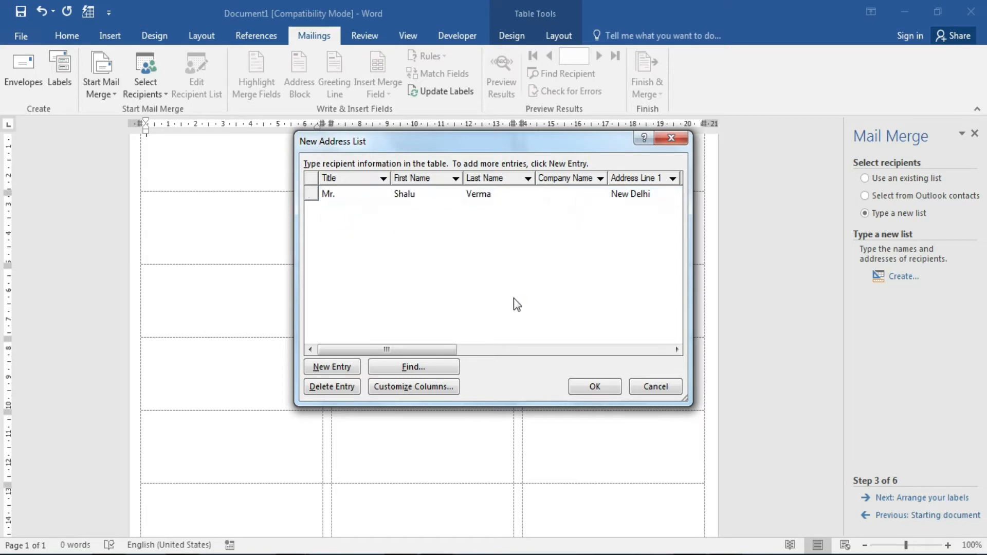
left_click(331, 371)
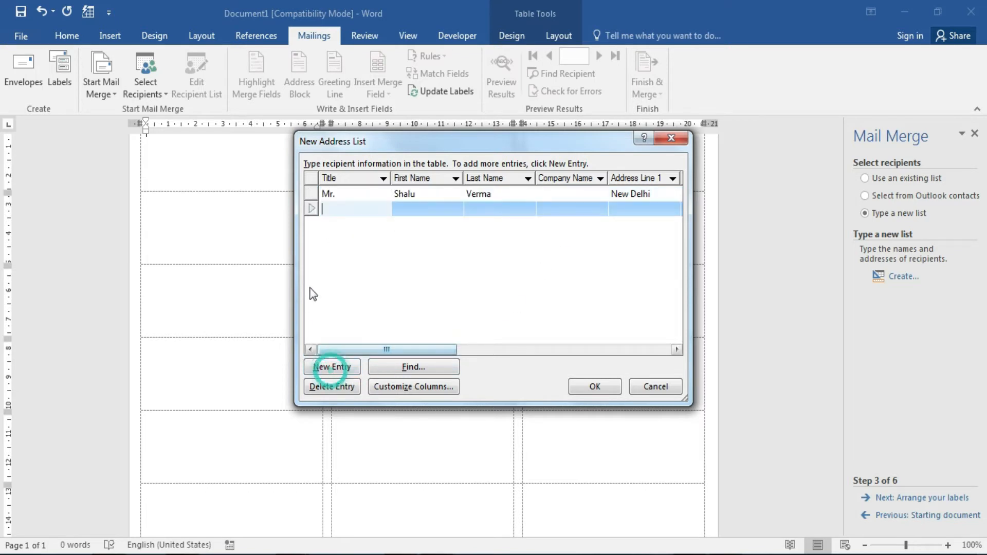
left_click(343, 210)
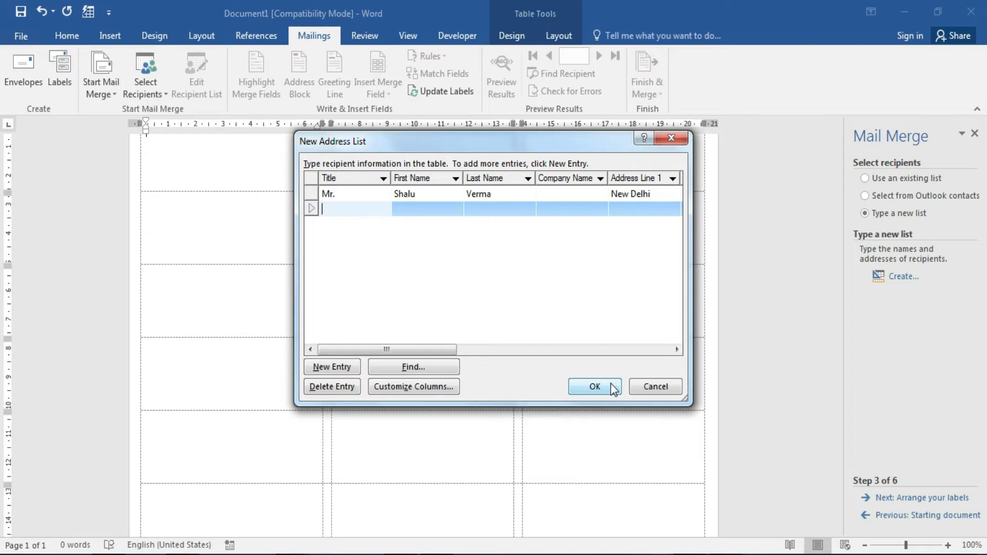
left_click(649, 388)
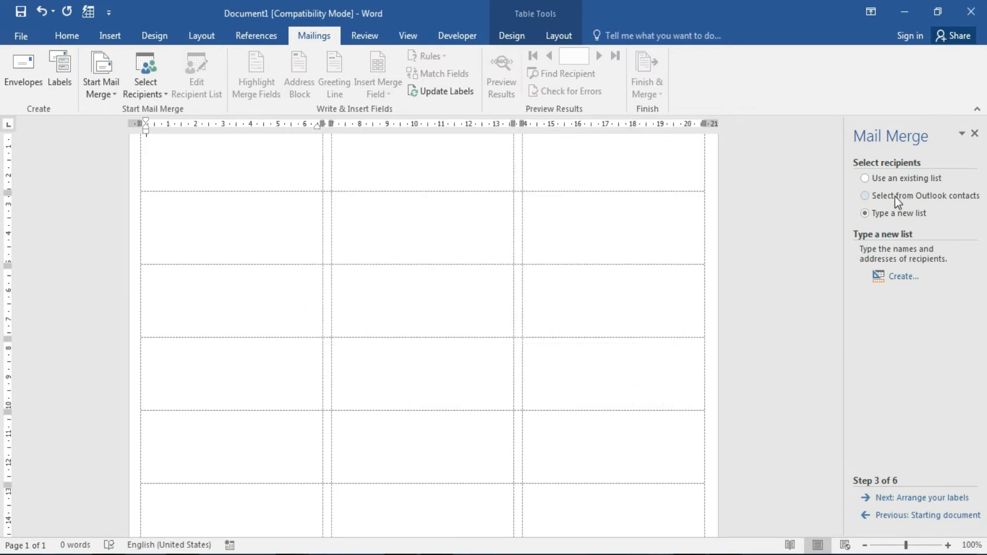
Use the existing s1.xlsx workbook as the recipient list, confirming its Sheet1$ table.
left_click(939, 184)
left_click(913, 278)
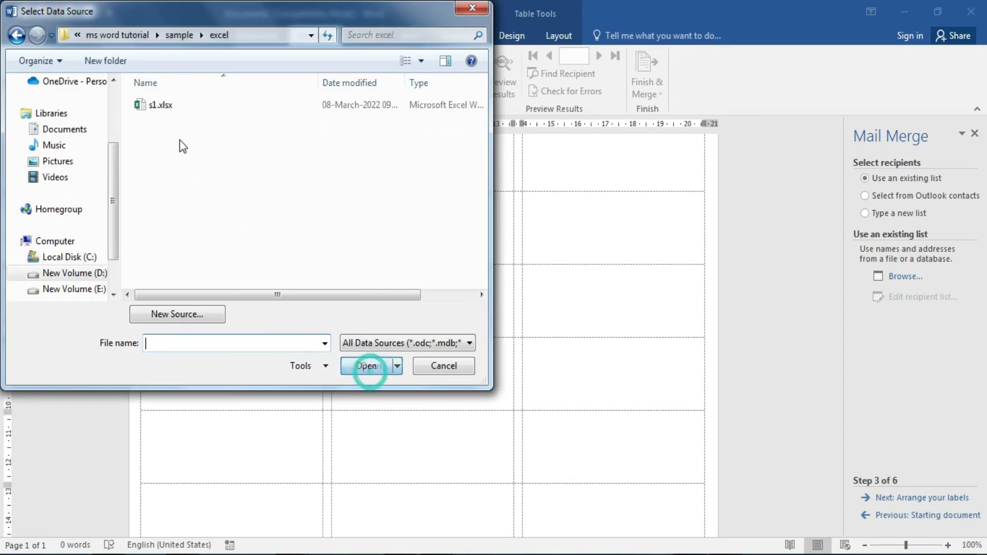
double_click(161, 105)
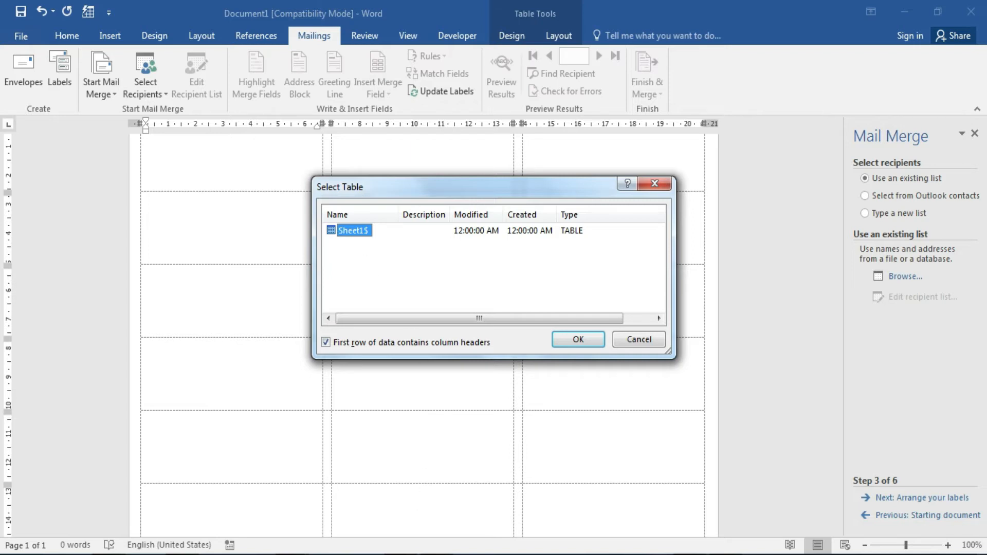
key("alt+Tab")
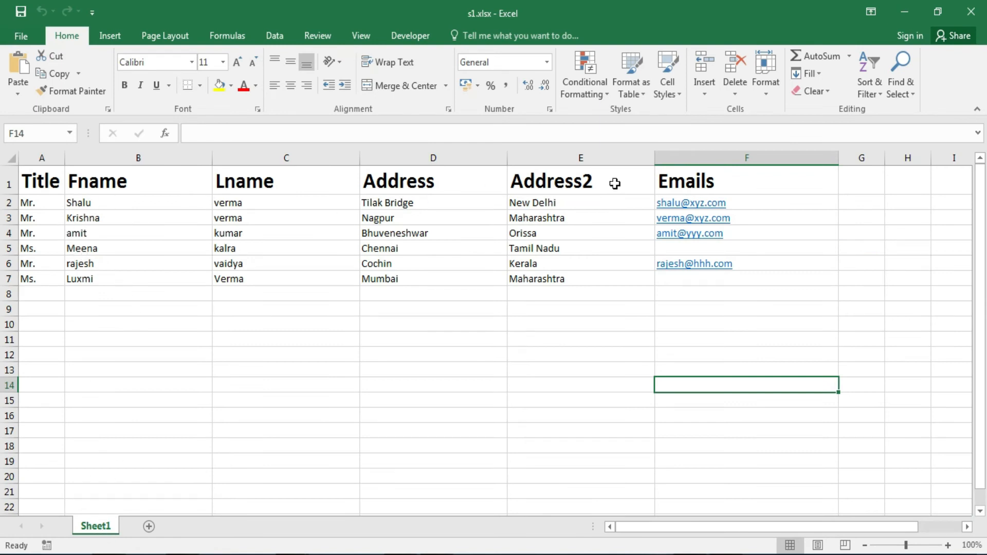
left_click(905, 9)
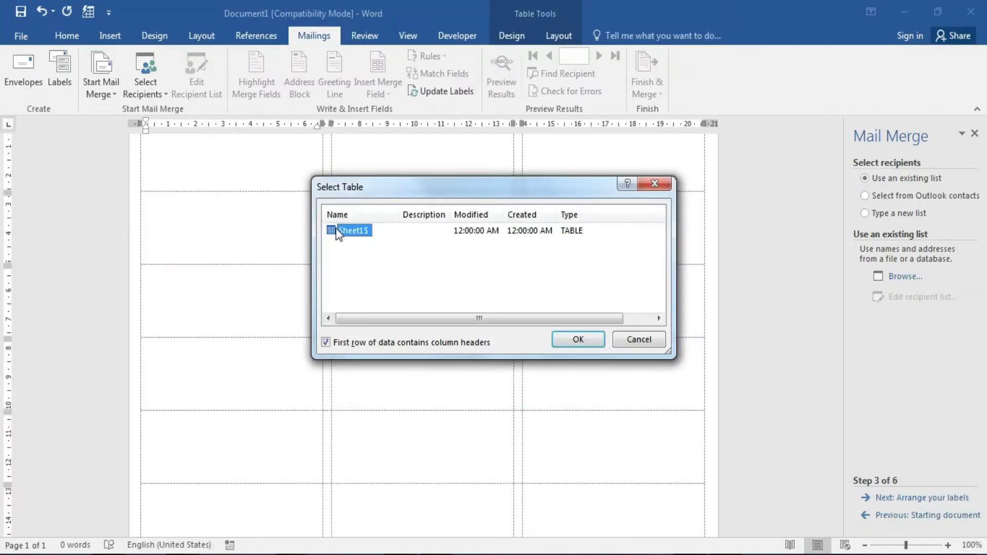
left_click(579, 339)
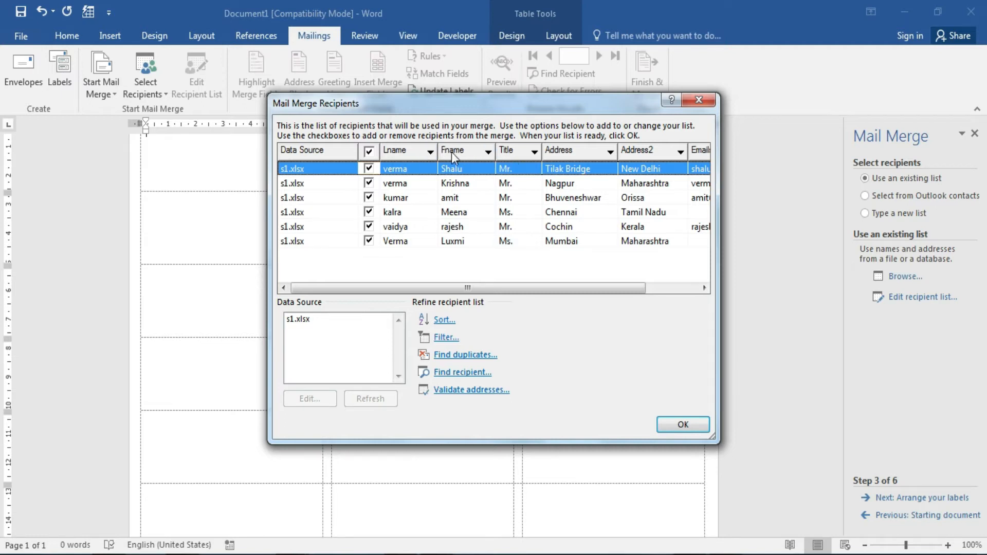
Reorder the recipient columns to Title, Fname, Lname and accept the list.
left_click_drag(458, 152, 366, 150)
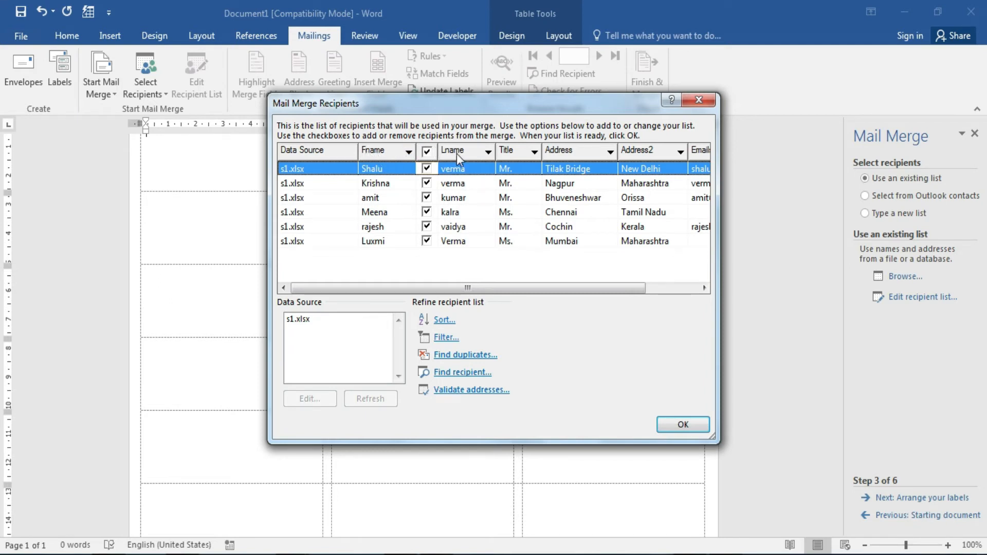
left_click_drag(457, 153, 368, 152)
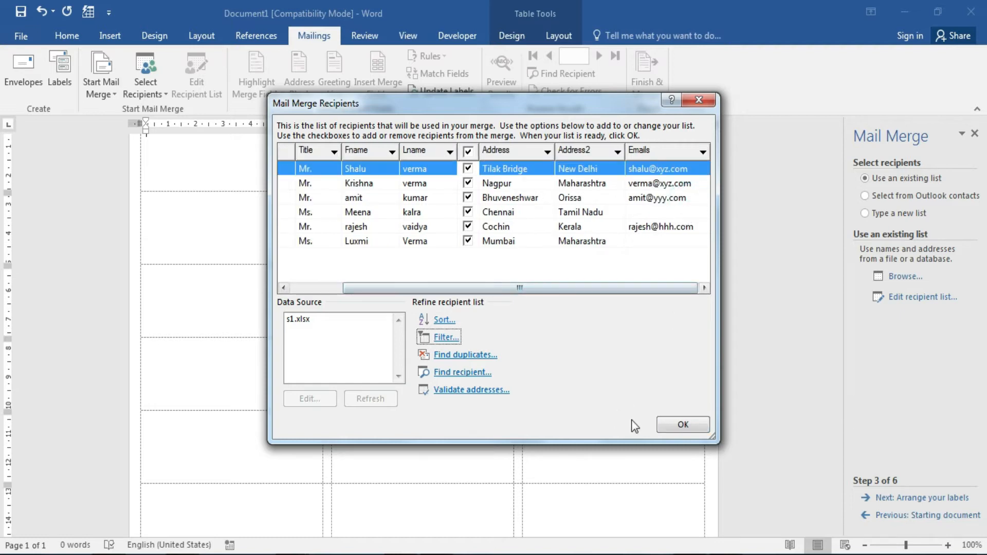
left_click(682, 425)
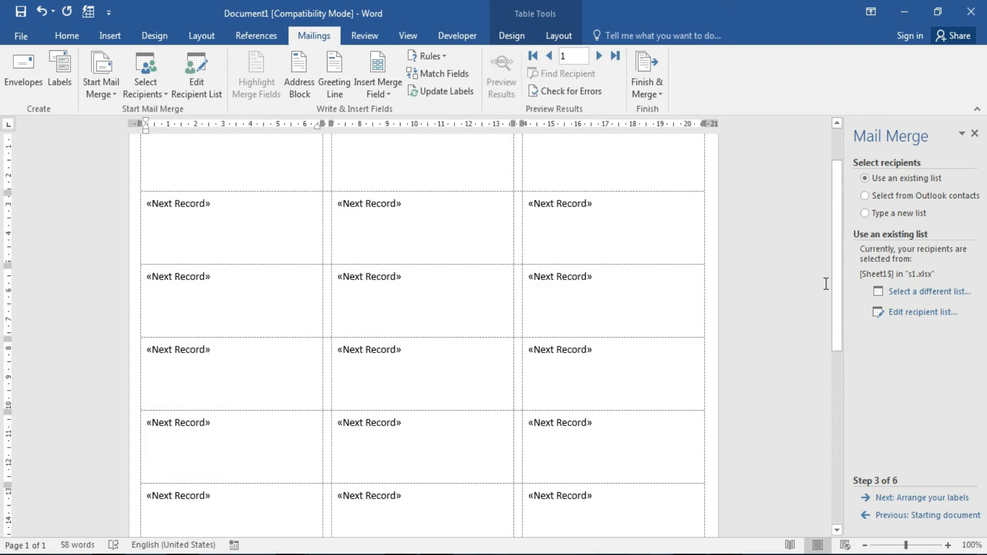
With the cursor in the first label, advance to Arrange your labels and open More items.
left_click_drag(837, 280, 836, 215)
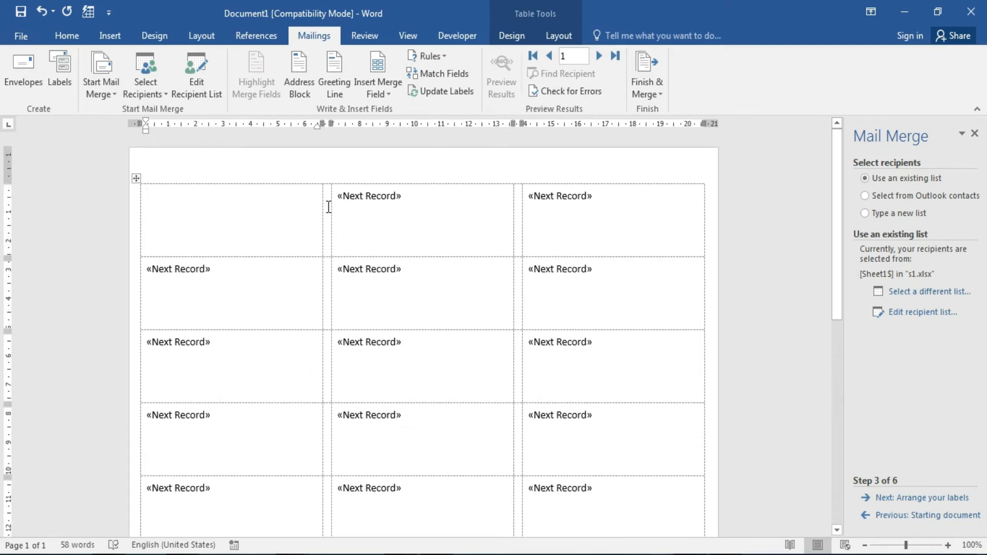
left_click(172, 200)
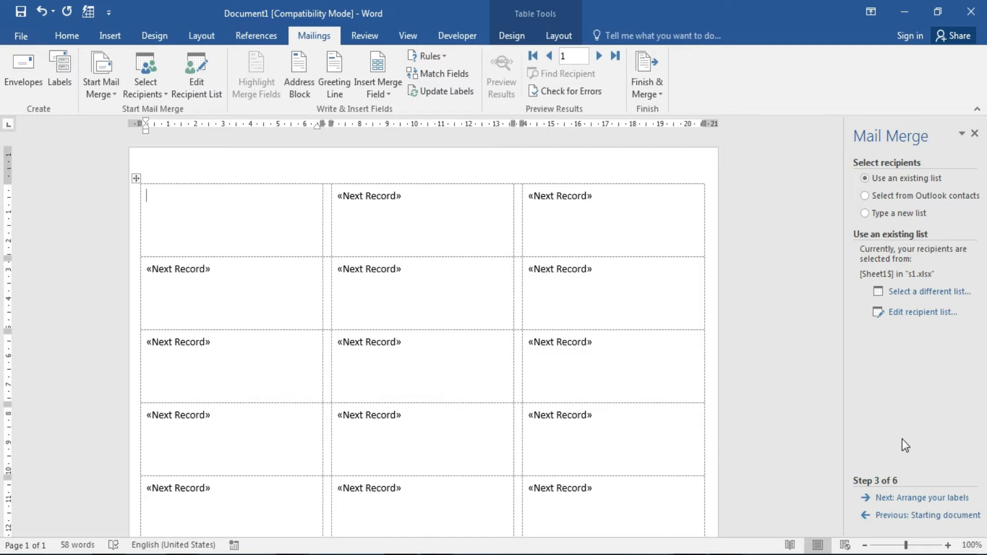
left_click(951, 498)
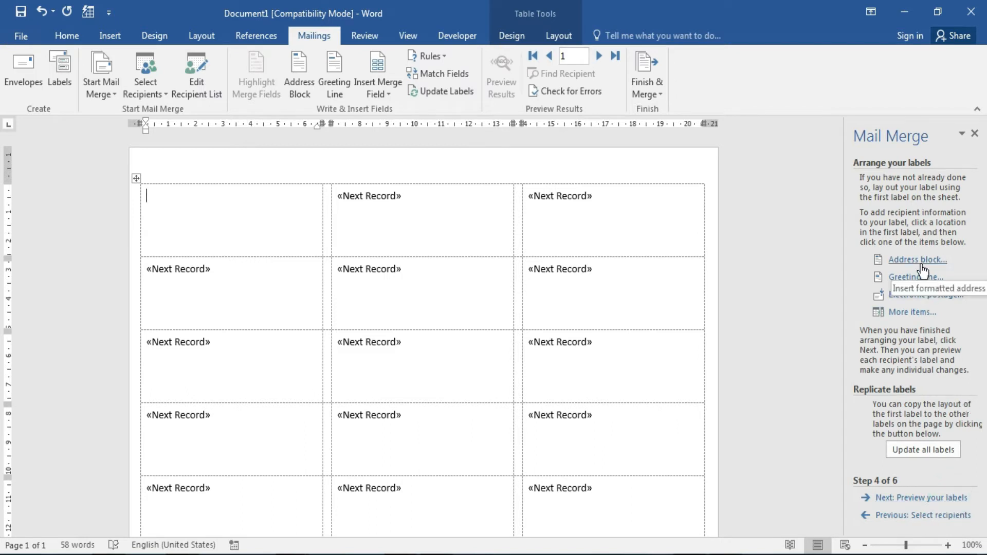
left_click(912, 315)
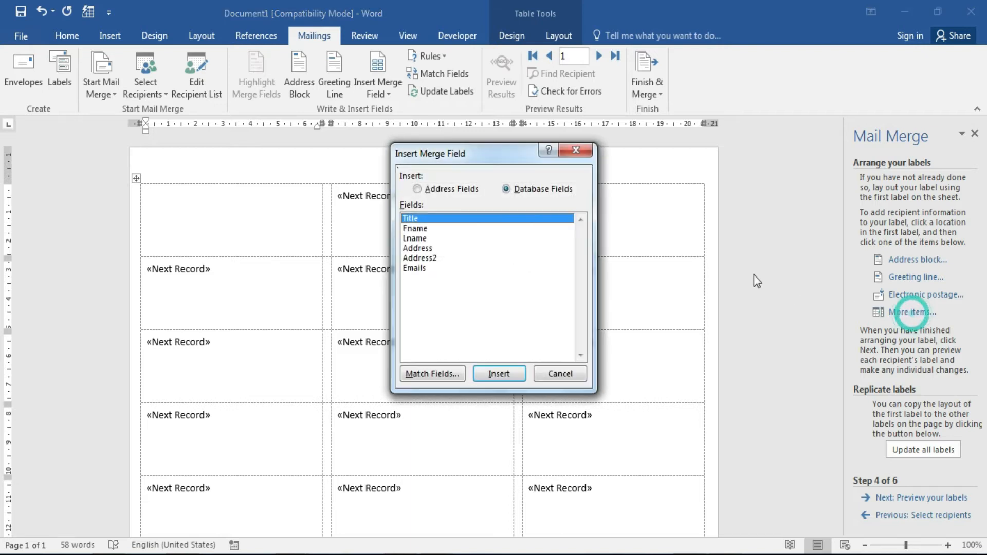
Insert the Title, Fname, Lname, Address and Address2 merge fields into the first label.
left_click(422, 257)
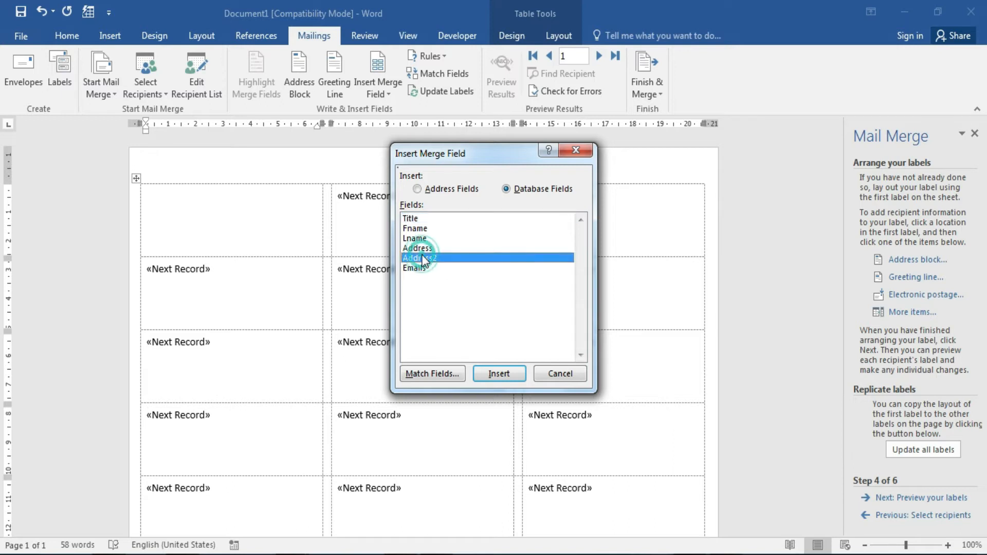
left_click(422, 220)
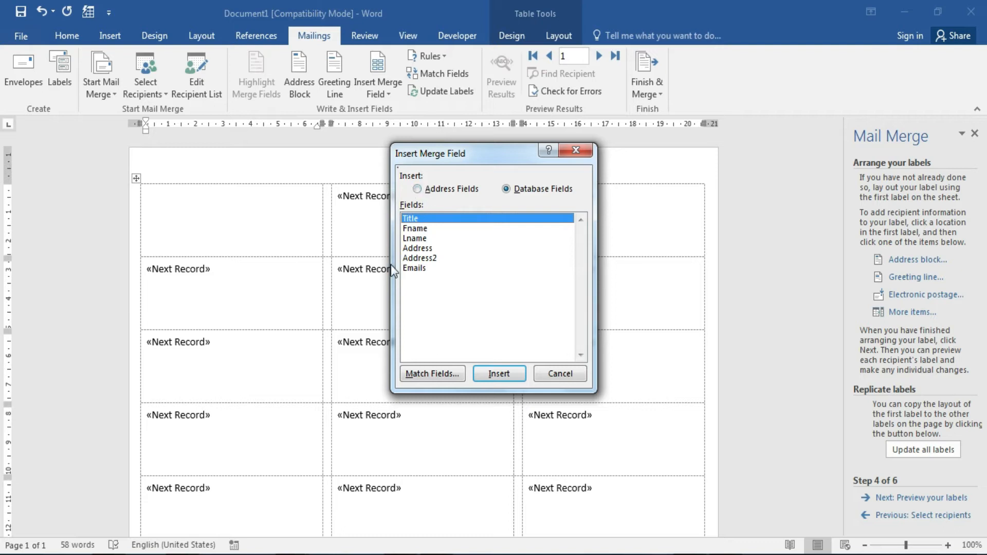
left_click(508, 374)
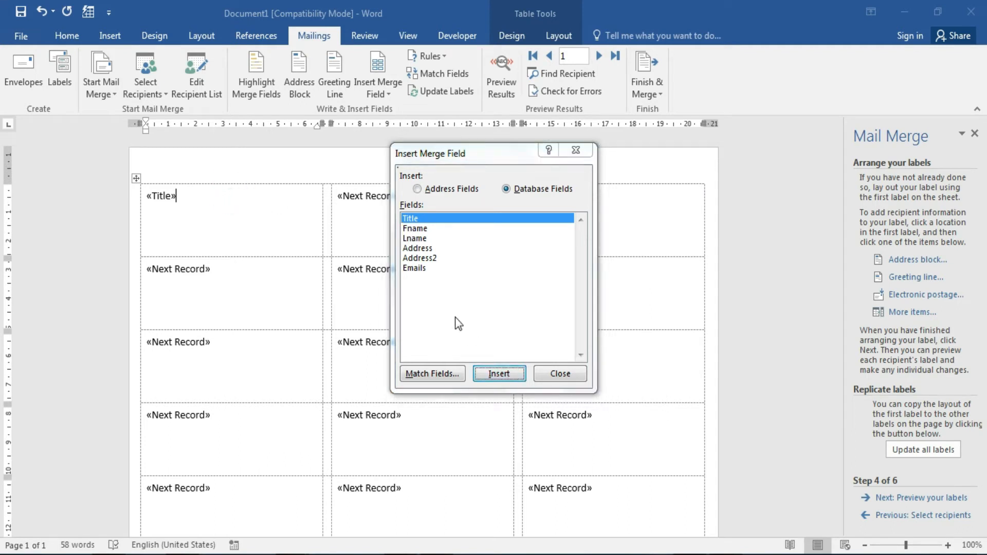
left_click(424, 238)
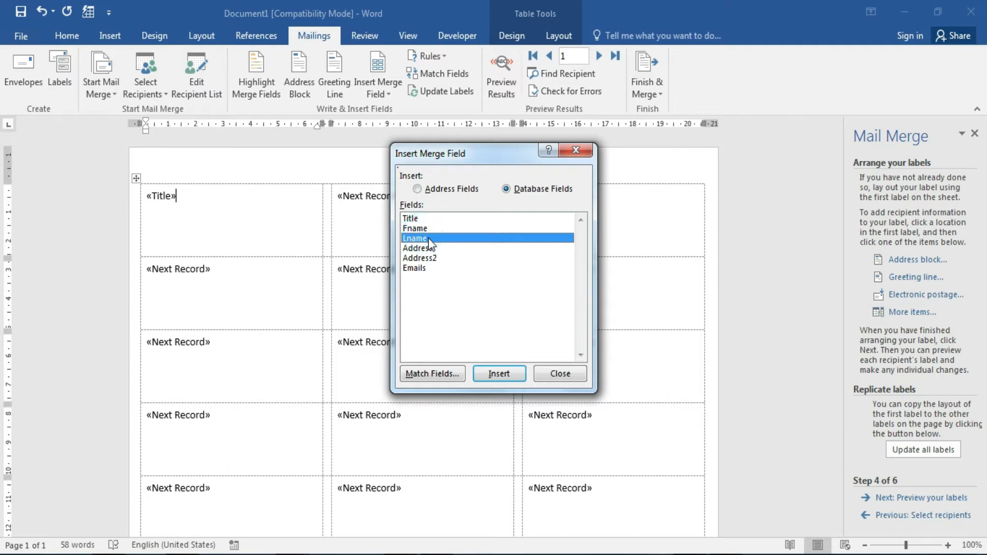
left_click(428, 228)
left_click(498, 374)
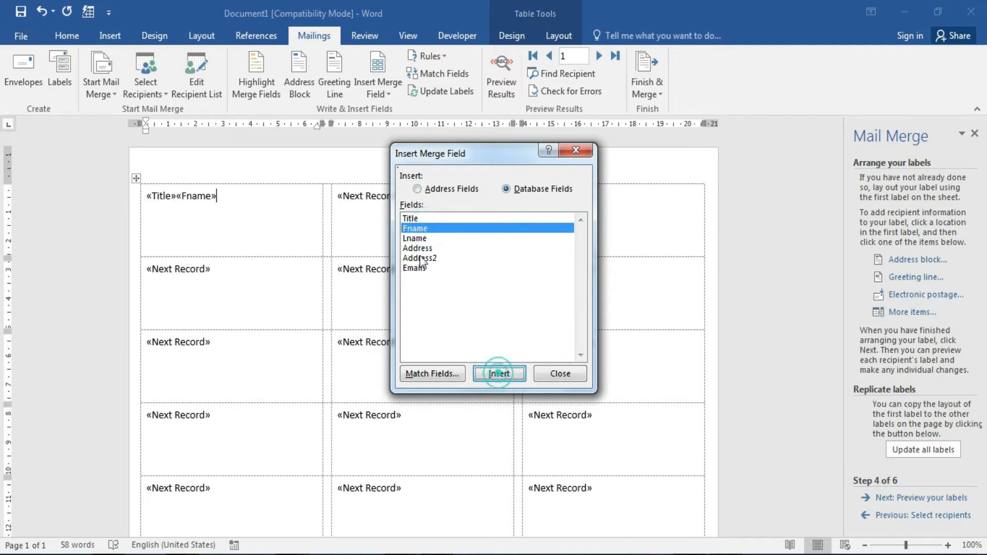
left_click(420, 240)
left_click(499, 373)
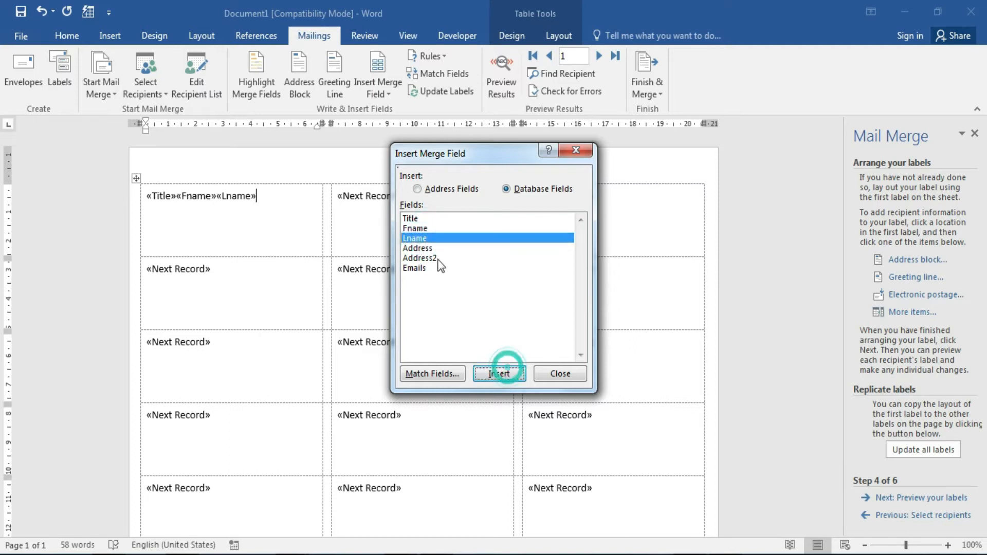
left_click(421, 247)
left_click(510, 373)
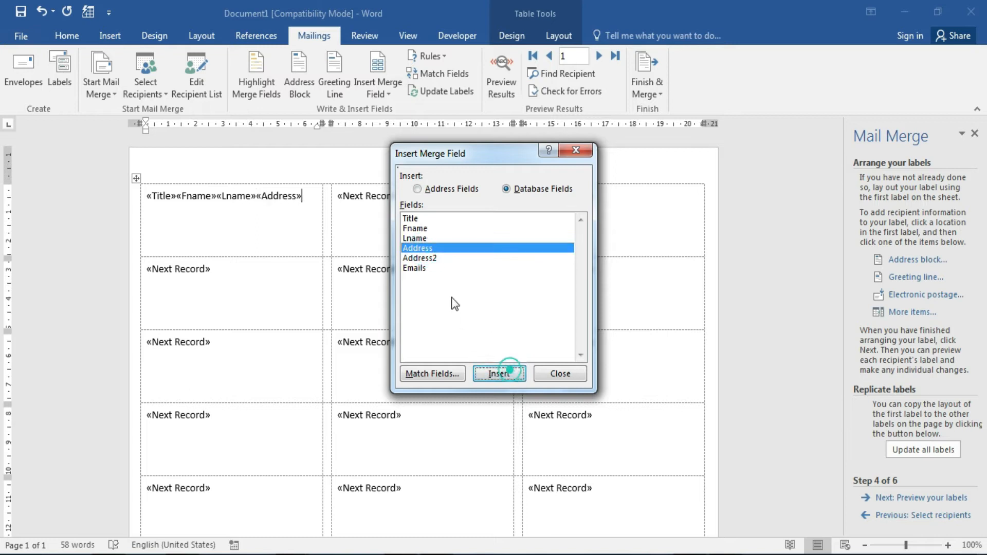
left_click(430, 257)
left_click(510, 374)
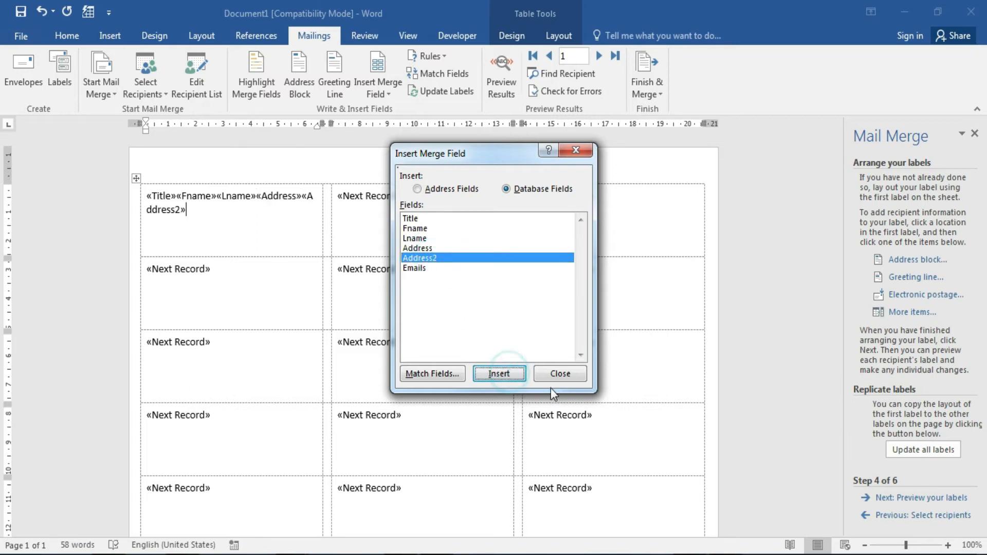
left_click(555, 374)
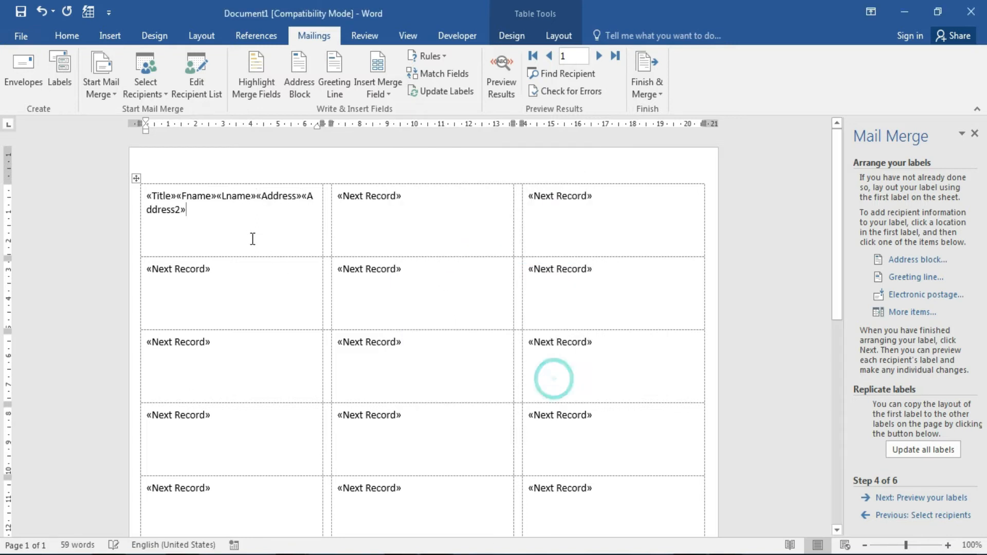
Separate the name fields in the first label with line breaks and spaces.
left_click(180, 194)
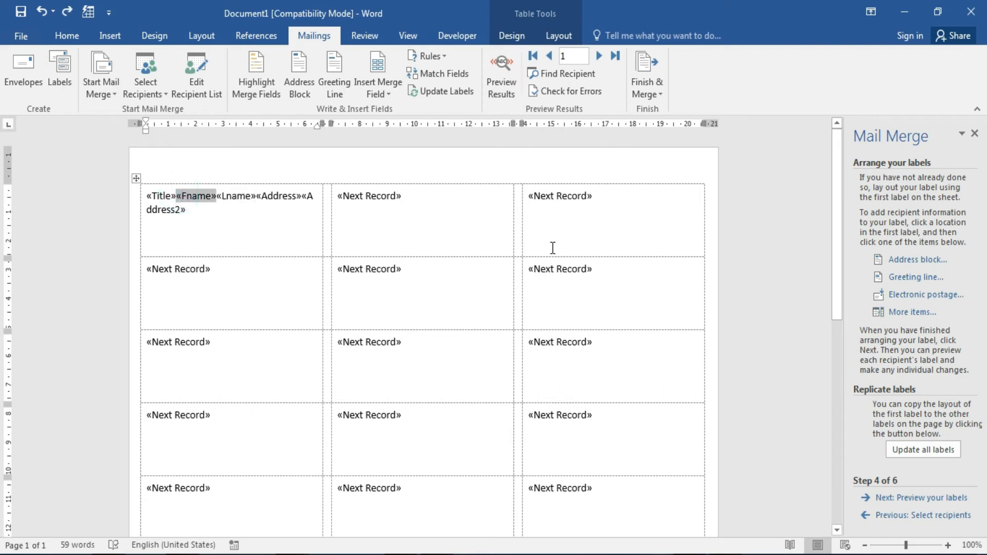
key("Return")
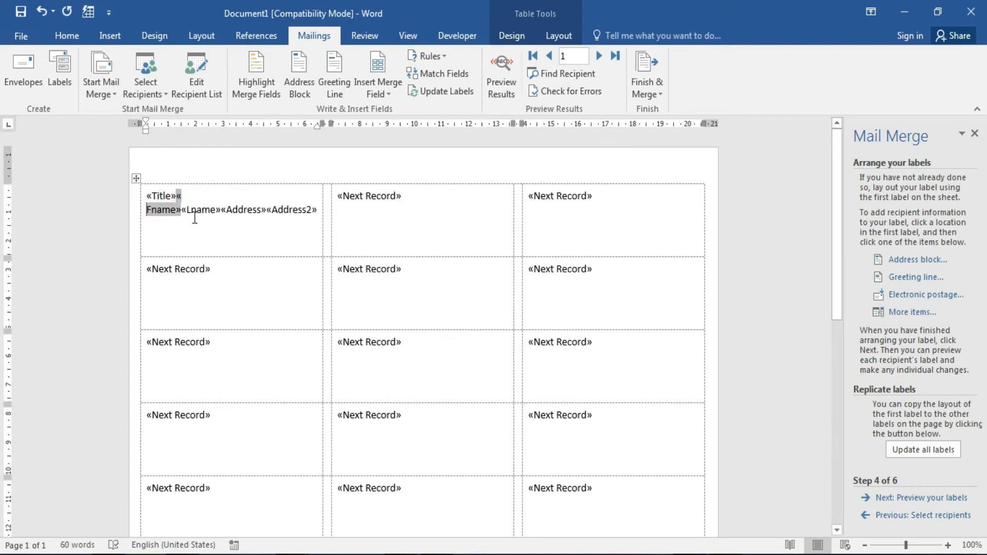
key("ctrl+z")
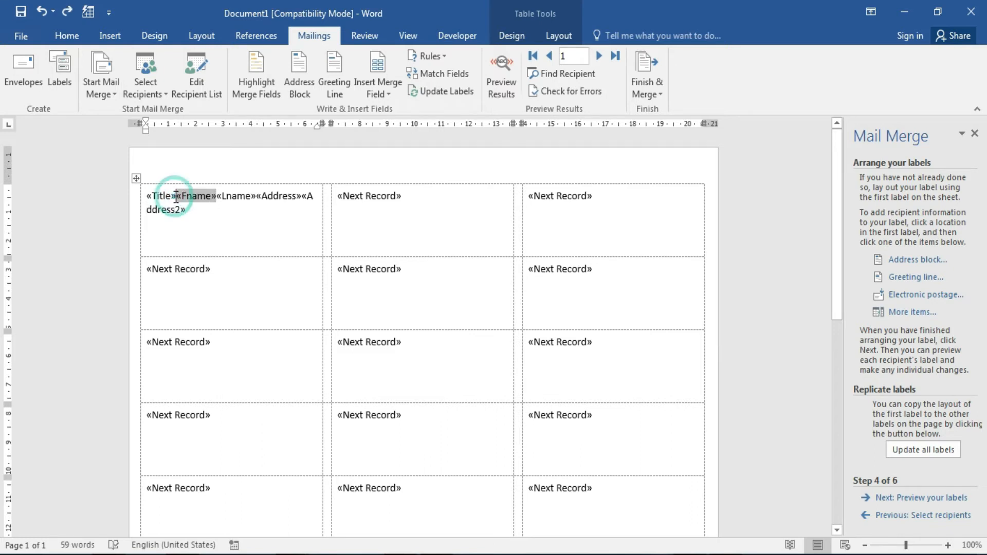
key("Return")
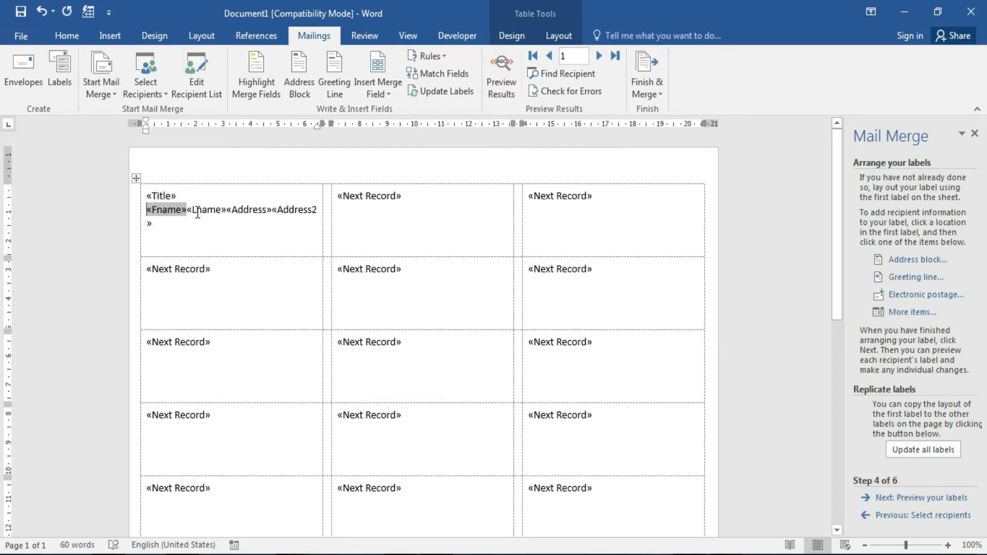
left_click(188, 212)
left_click(188, 212)
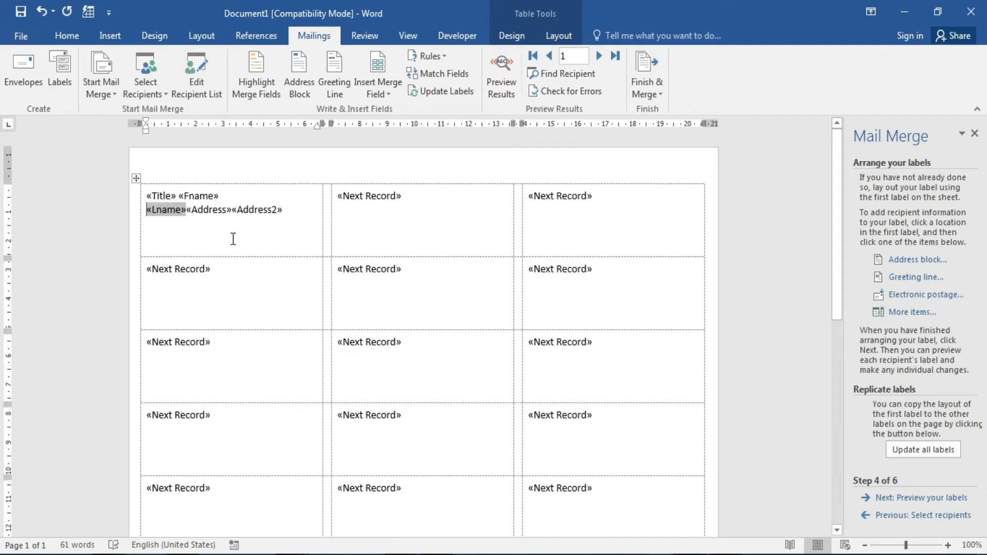
left_click(187, 211)
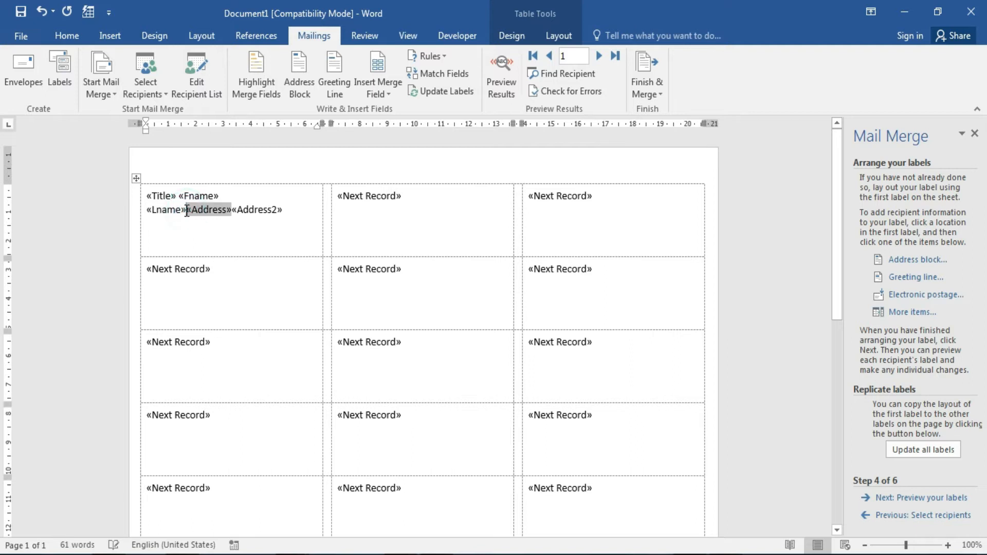
key("Return")
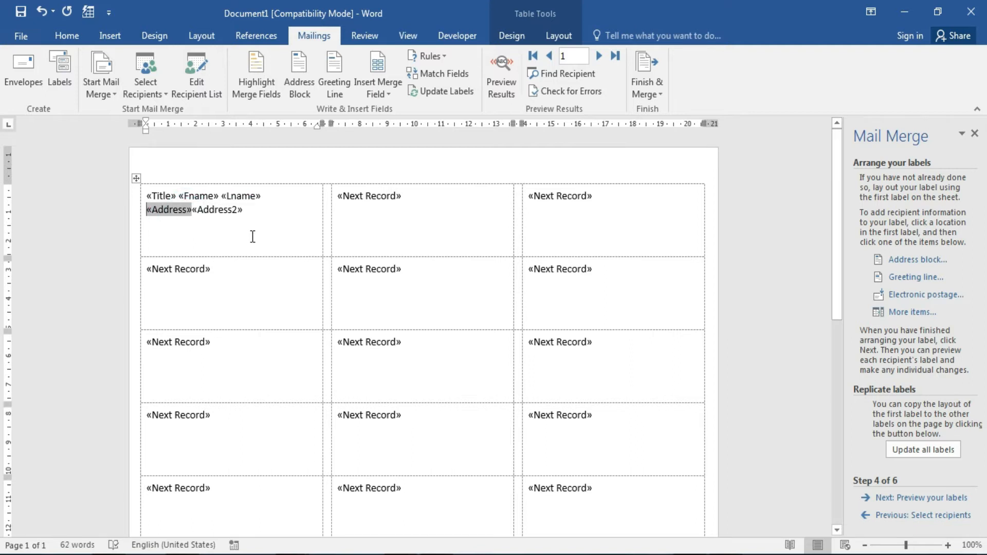
left_click(192, 212)
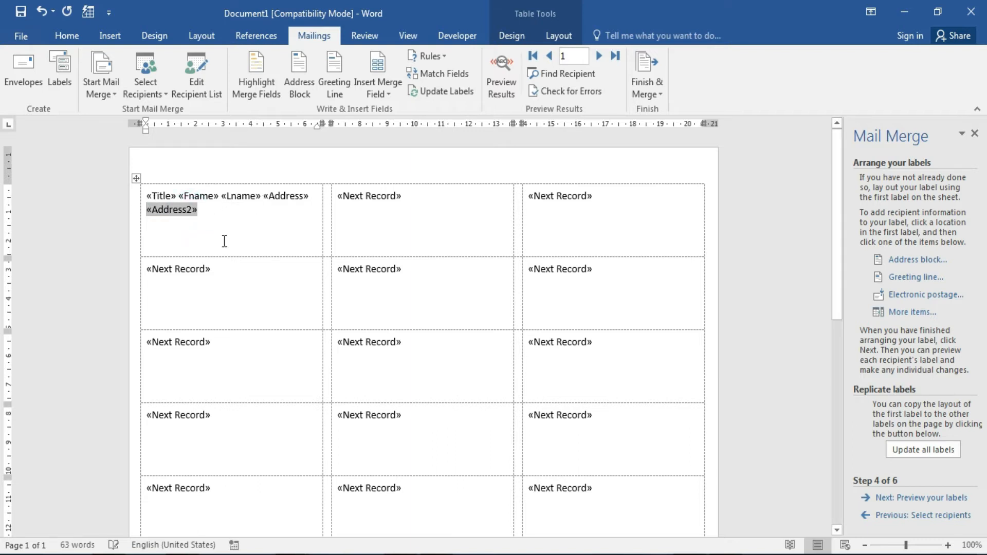
Put Address and Address2 on their own lines and apply this layout to all labels.
left_click(262, 202)
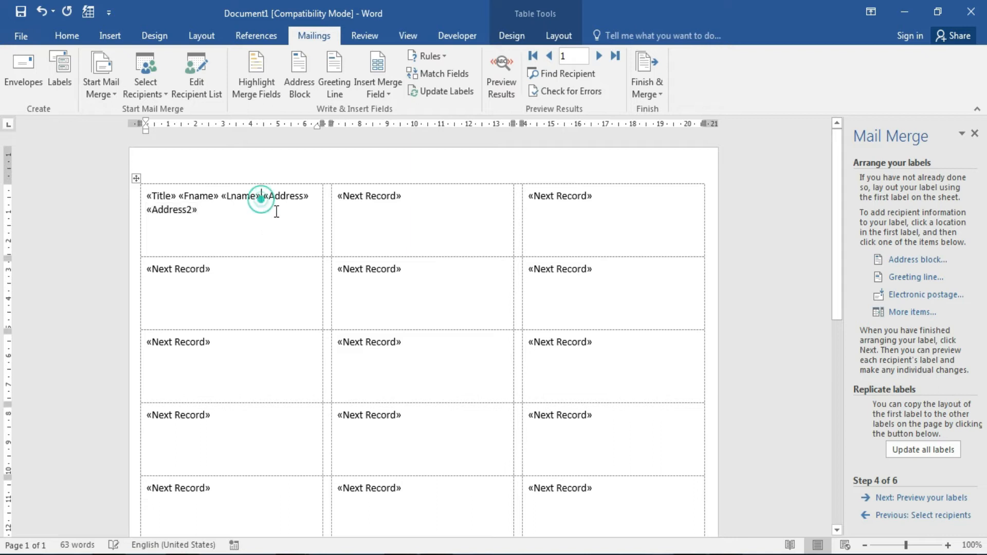
key("Return")
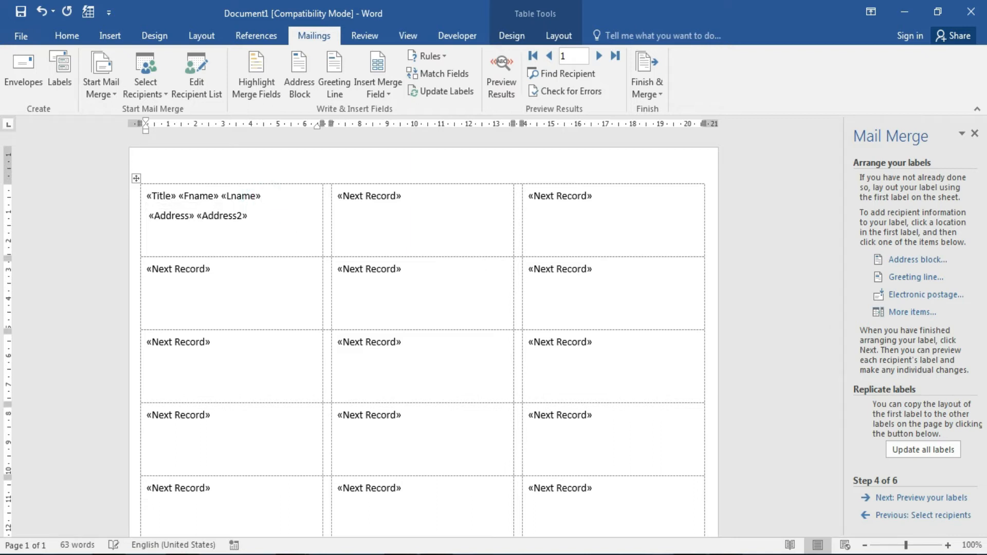
left_click(195, 216)
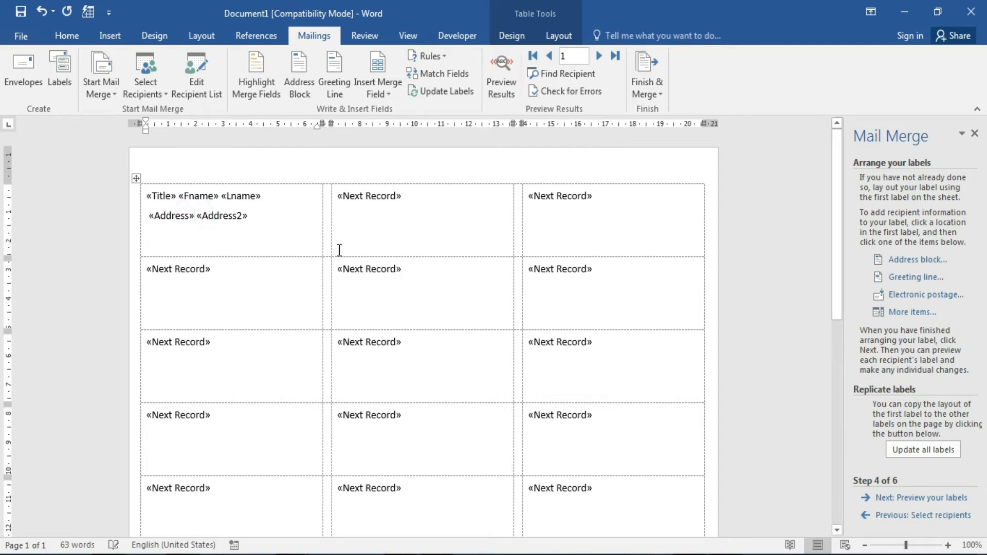
key("Return")
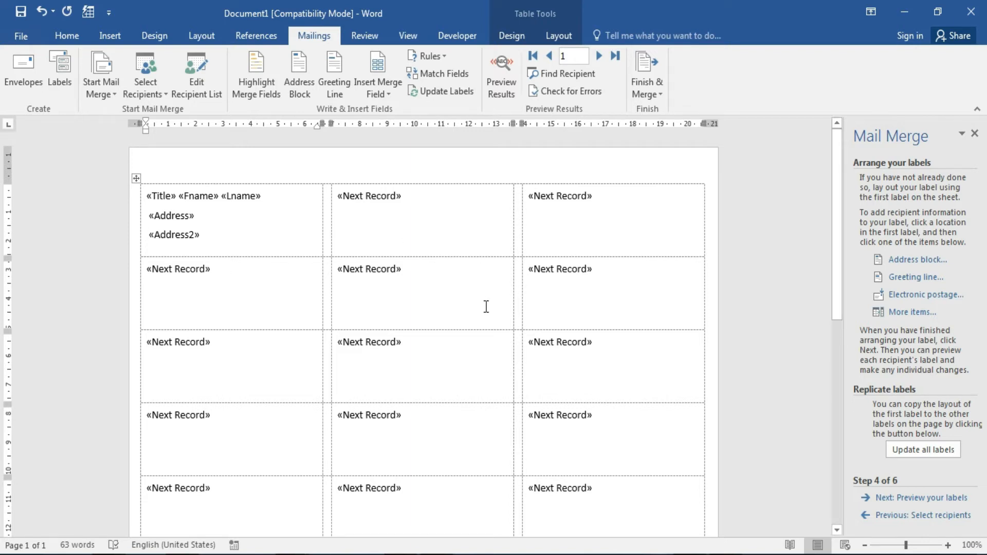
left_click(938, 453)
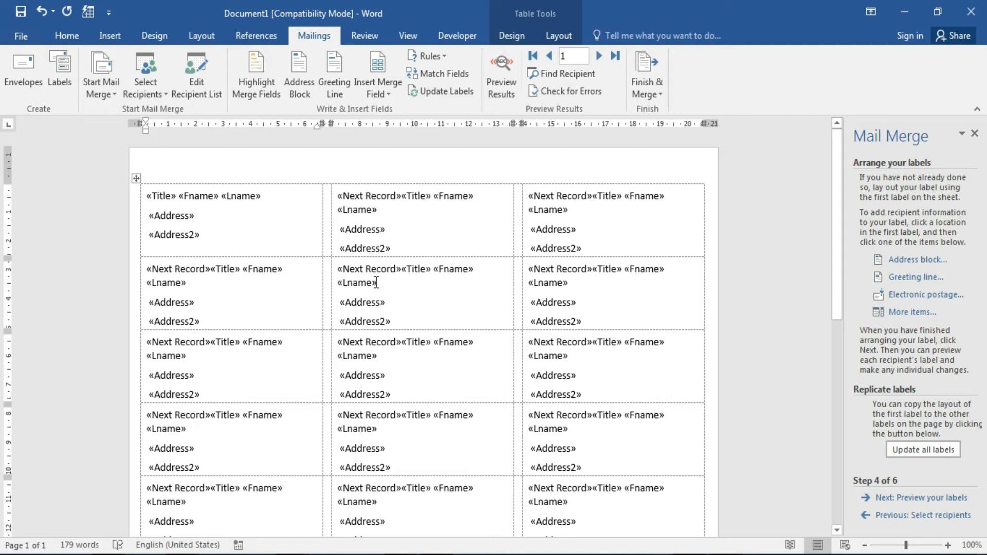
Bold the first label's merge fields with preview off, then preview the merged labels.
left_click(949, 498)
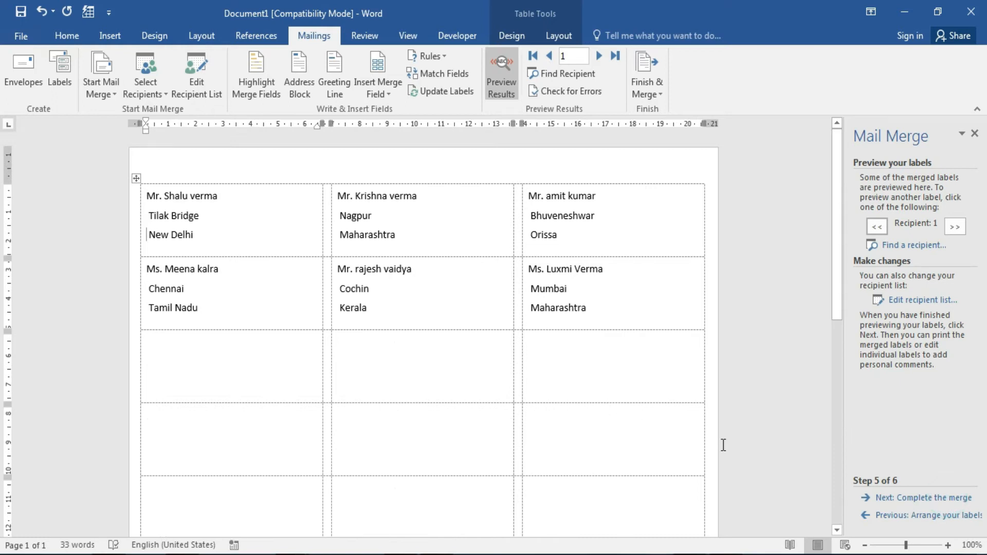
left_click(893, 515)
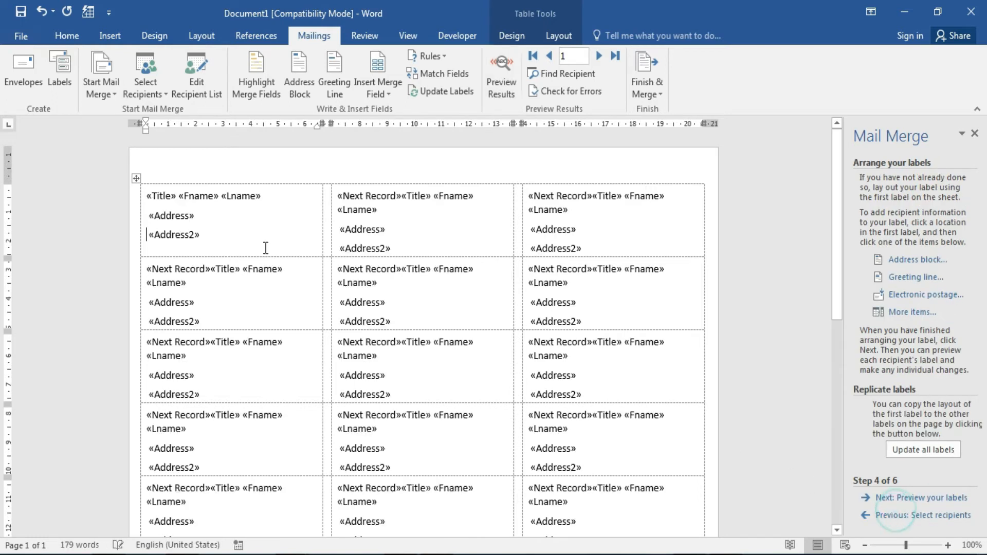
left_click_drag(147, 195, 220, 225)
left_click(68, 34)
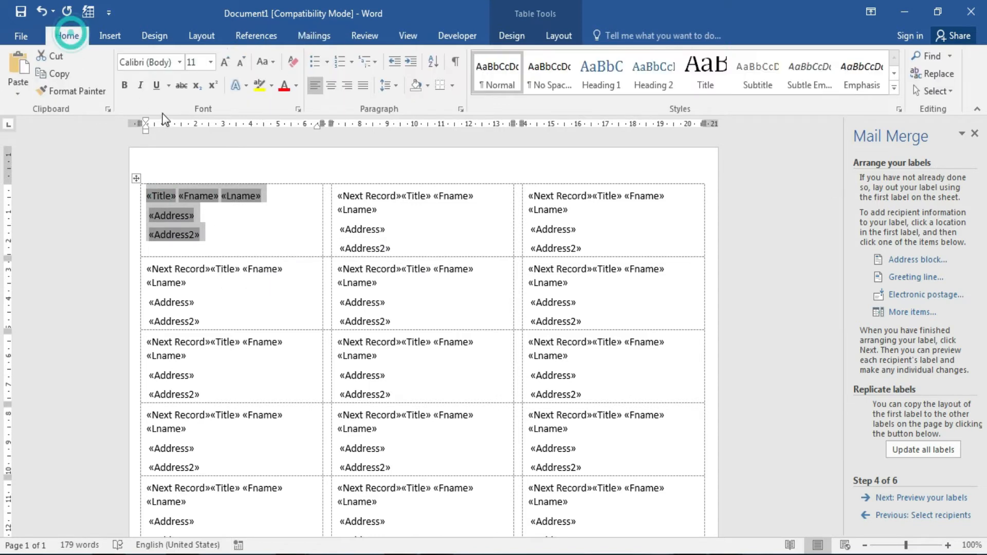
left_click(124, 86)
left_click(124, 86)
left_click(140, 86)
left_click(140, 86)
left_click(125, 85)
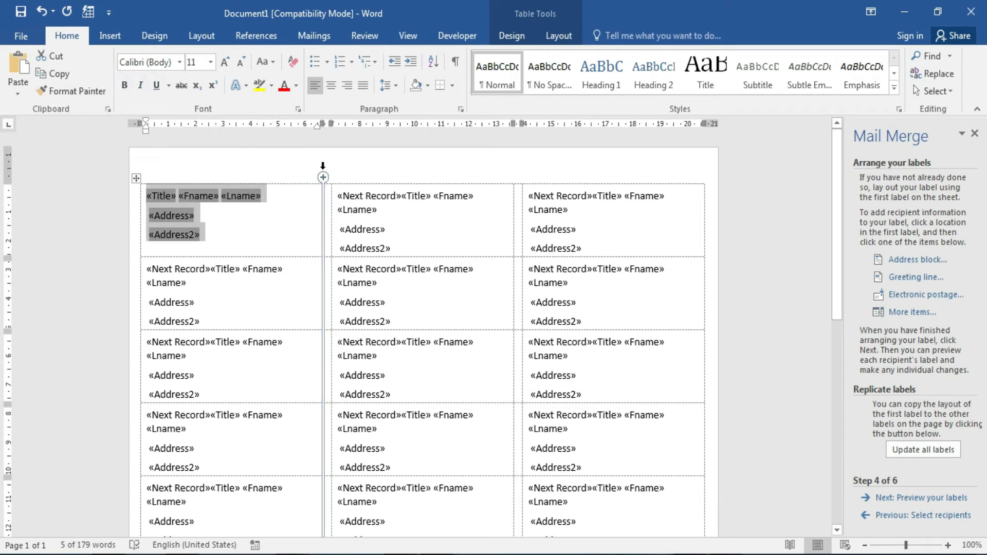
left_click(950, 497)
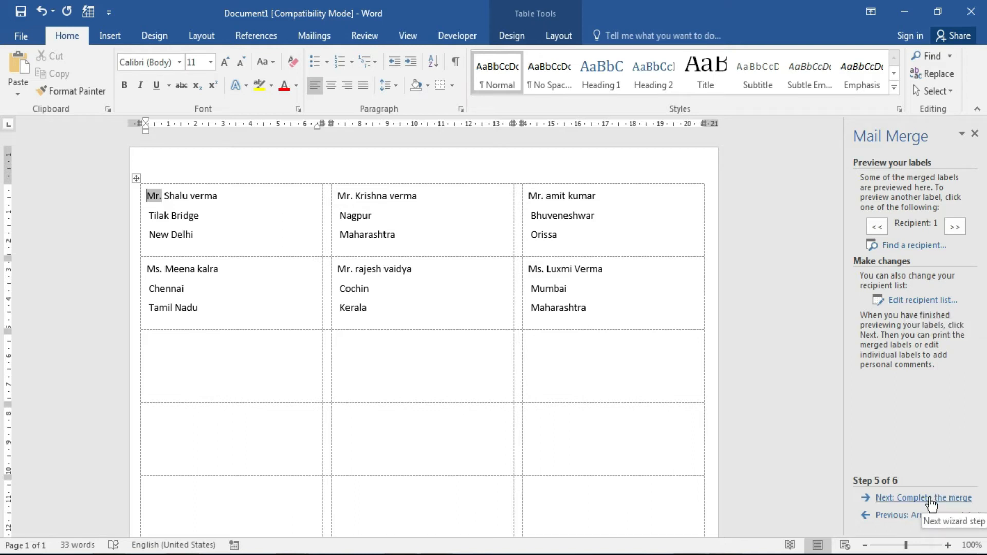
Advance the label merge to Complete the merge.
left_click(931, 498)
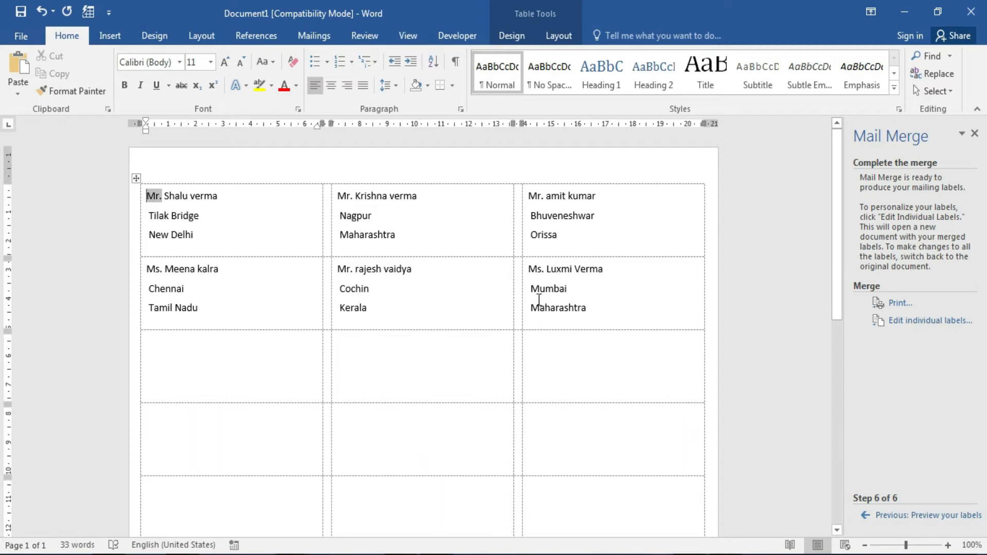
Search the online templates for labels and browse the results.
left_click(21, 36)
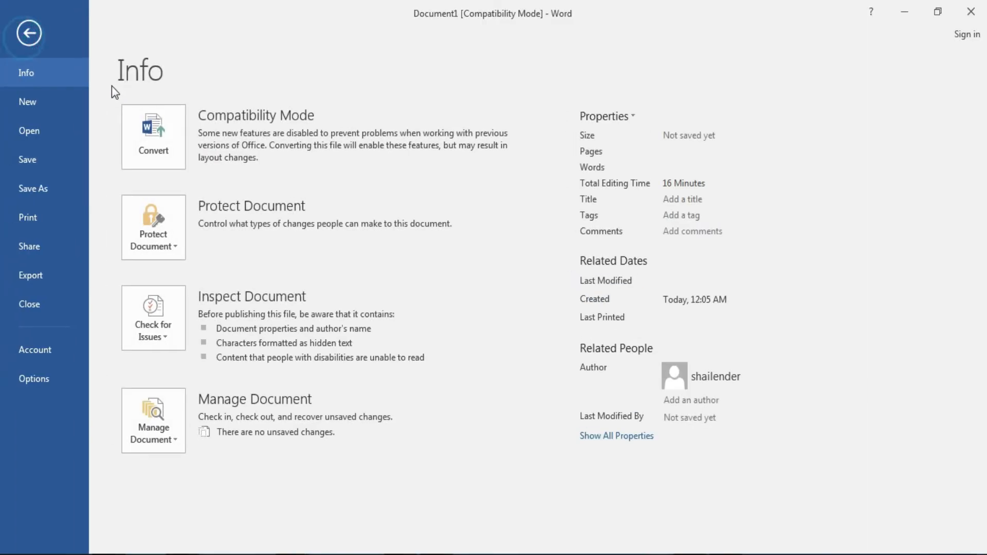
left_click(31, 101)
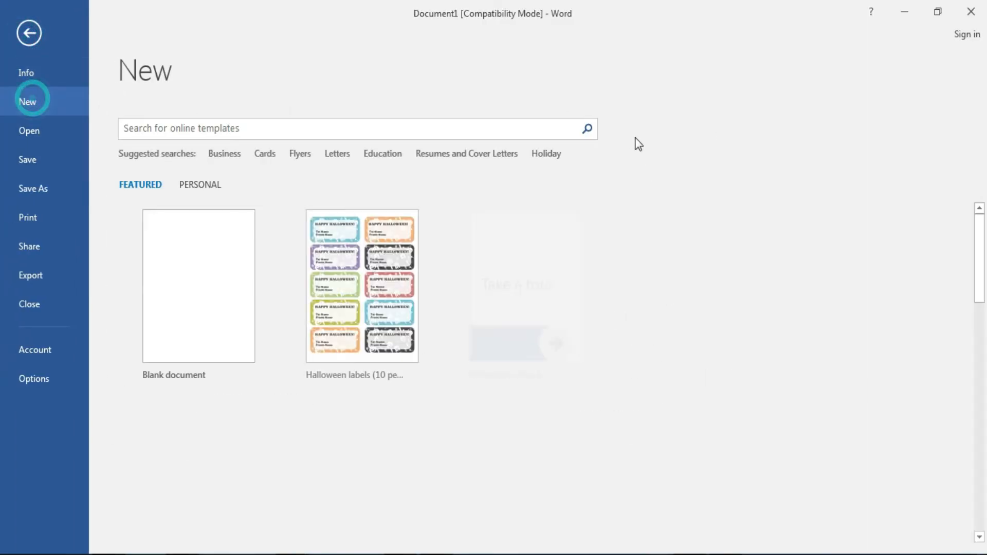
left_click(305, 130)
type("label")
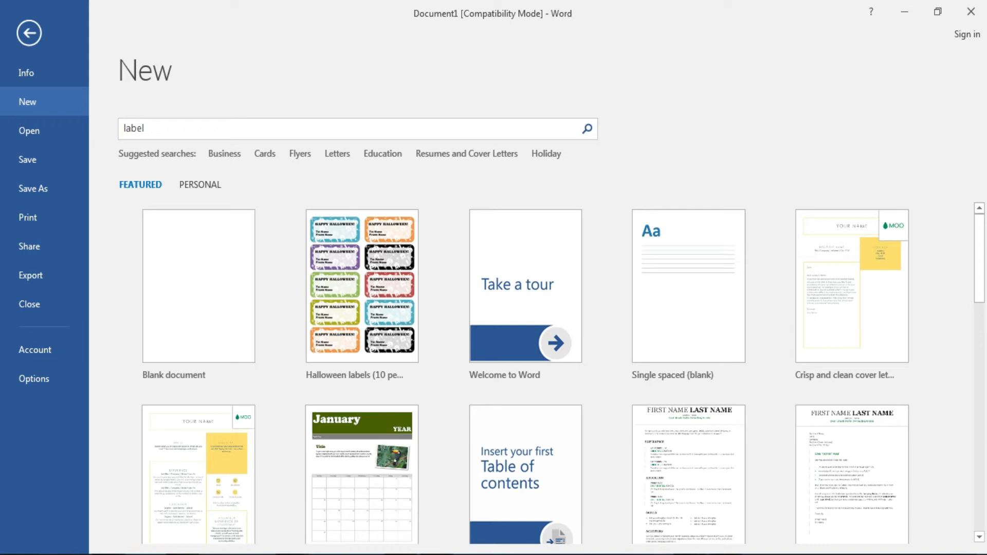
key("Return")
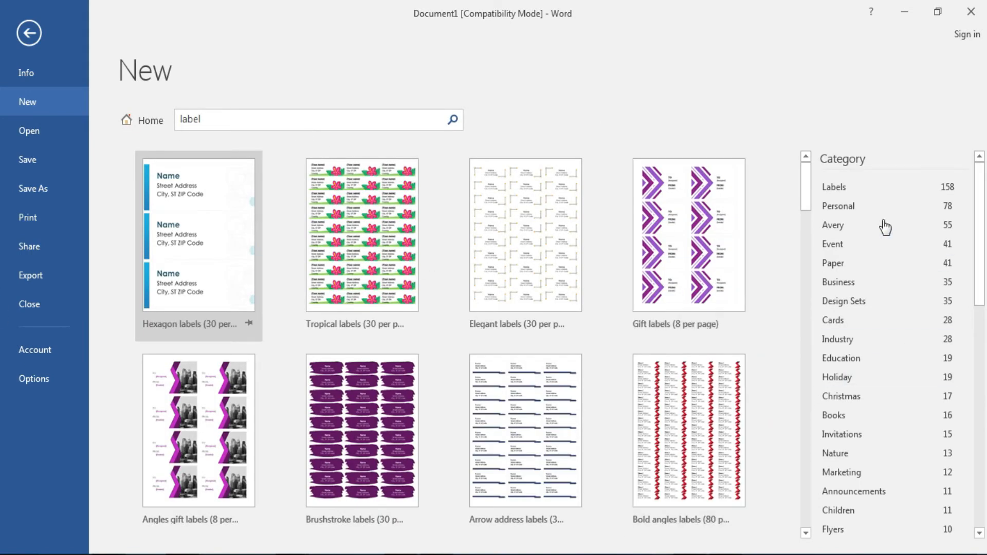
mouse_move(806, 183)
left_mouse_down()
mouse_move(816, 245)
mouse_move(810, 352)
mouse_move(819, 233)
mouse_move(806, 177)
left_mouse_up()
left_click(31, 34)
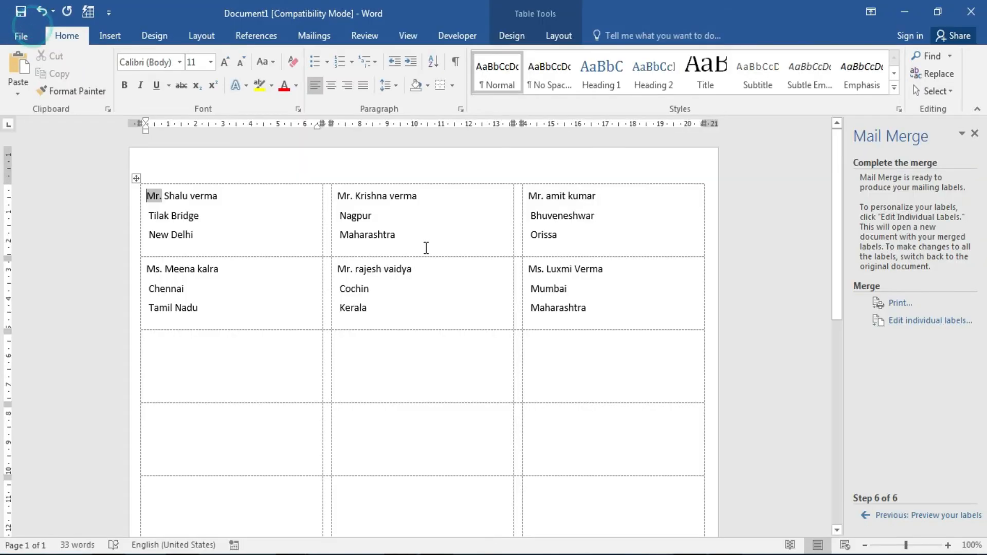
Create a new document from the Halloween labels (10 per page) template.
left_click(13, 35)
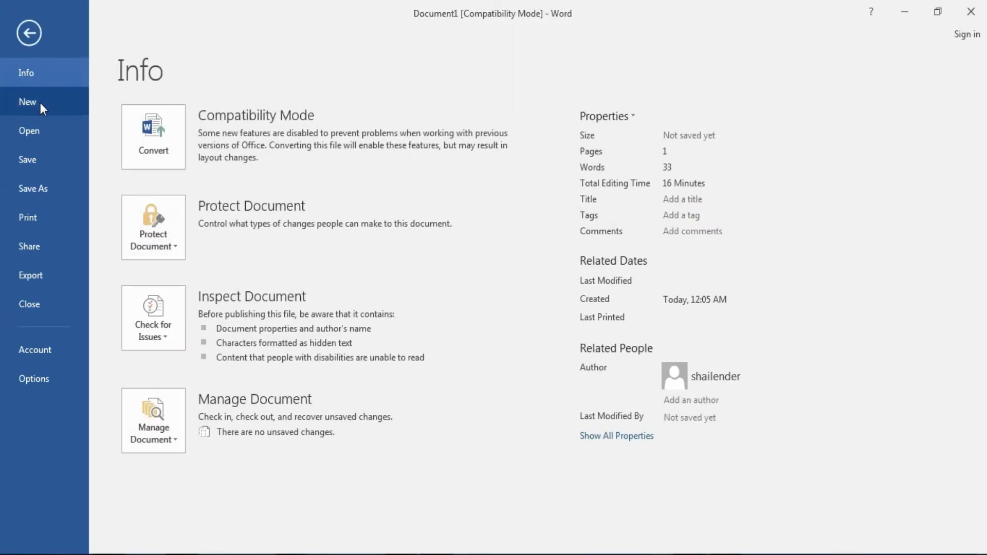
left_click(39, 102)
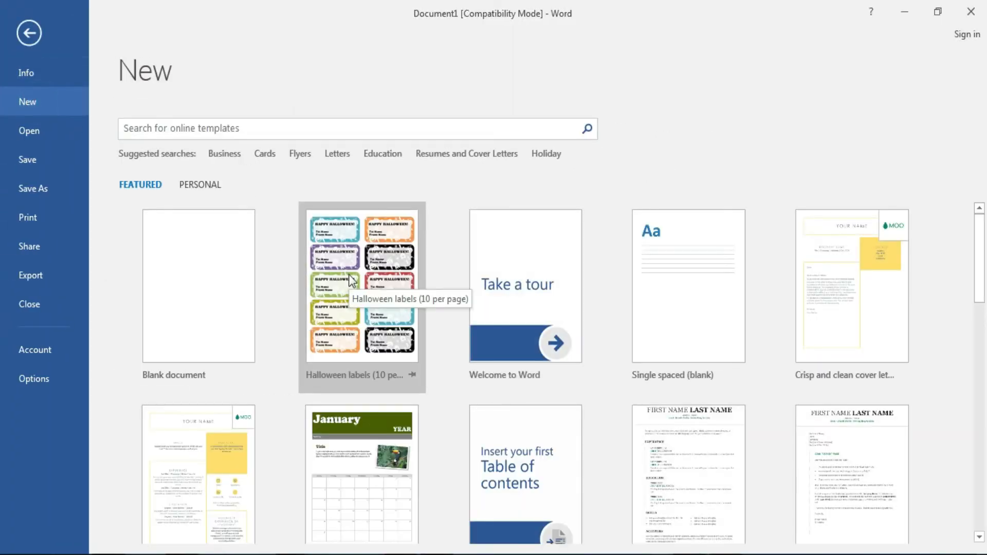
left_click(351, 280)
left_click(569, 373)
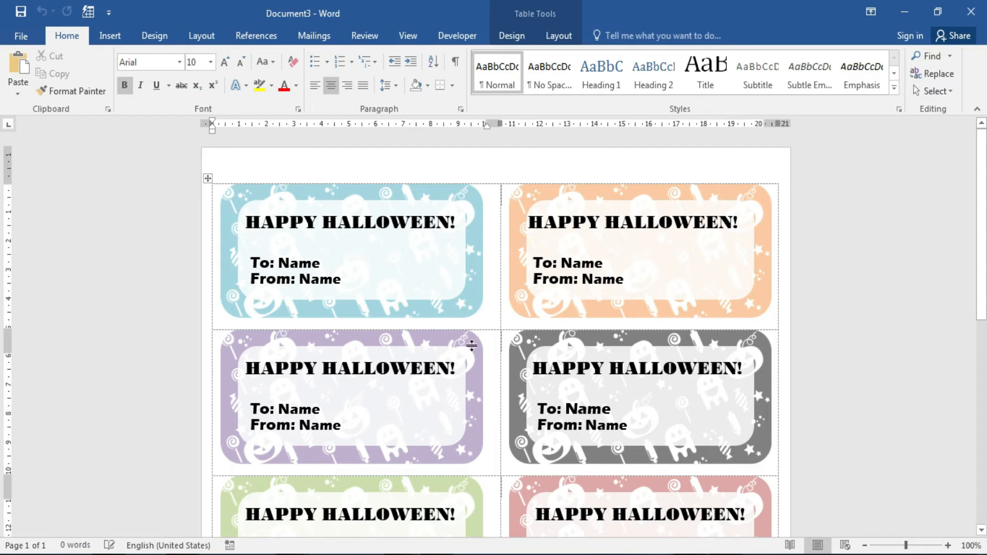
Select the HAPPY HALLOWEEN! and To/From text across all label rows and delete it.
scroll(4, 347, "down", 3)
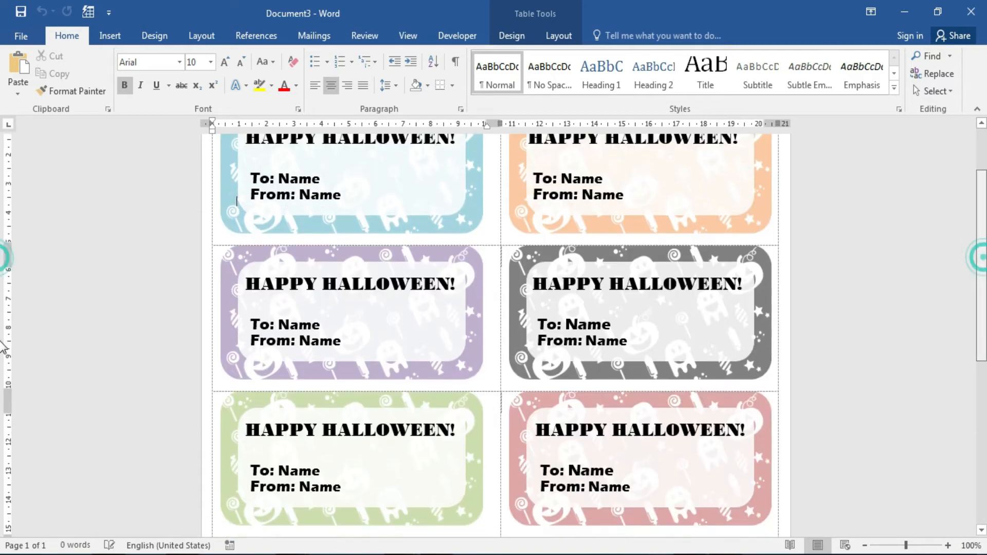
scroll(2, 348, "down", 12)
scroll(2, 514, "up", 6)
scroll(2, 516, "down", 6)
scroll(4, 339, "up", 10)
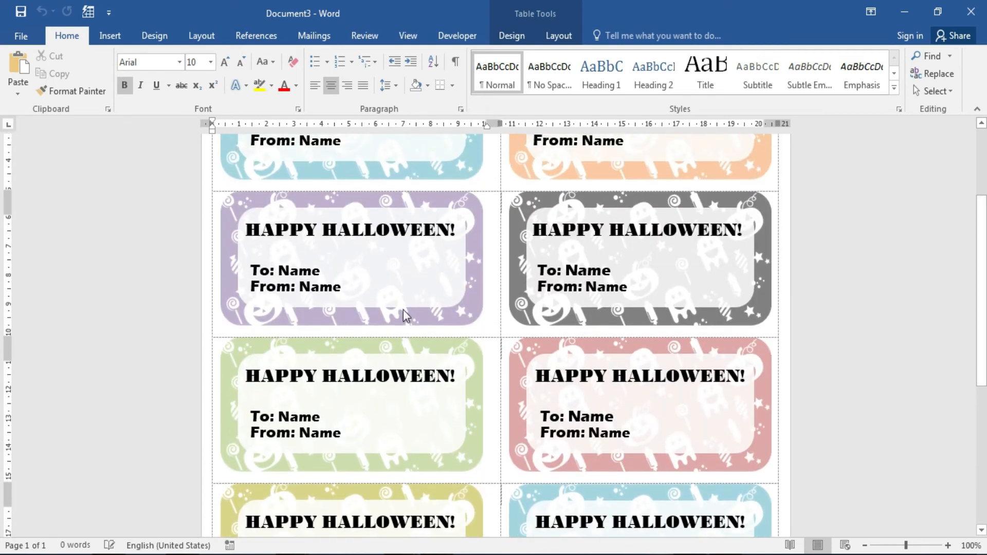
left_click_drag(985, 241, 986, 237)
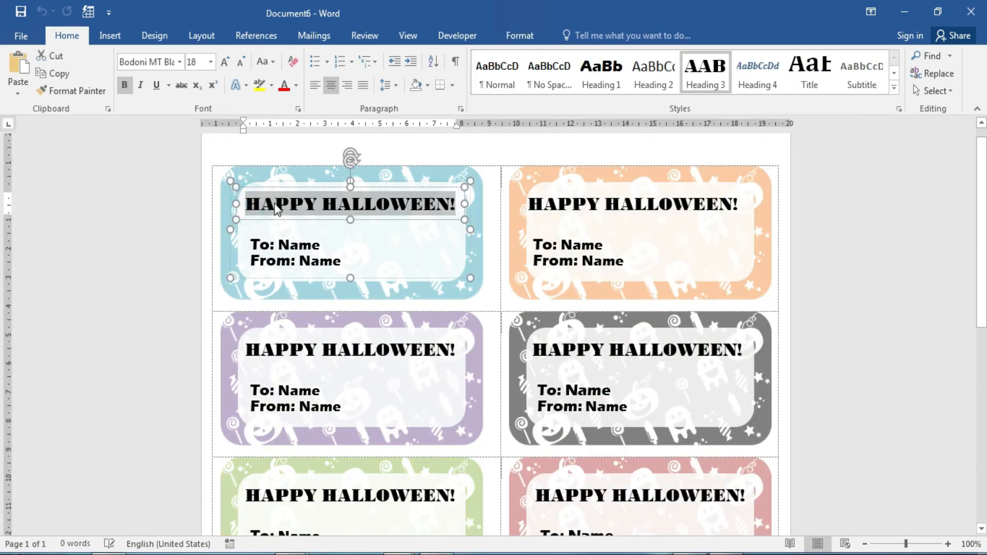
left_click(216, 188)
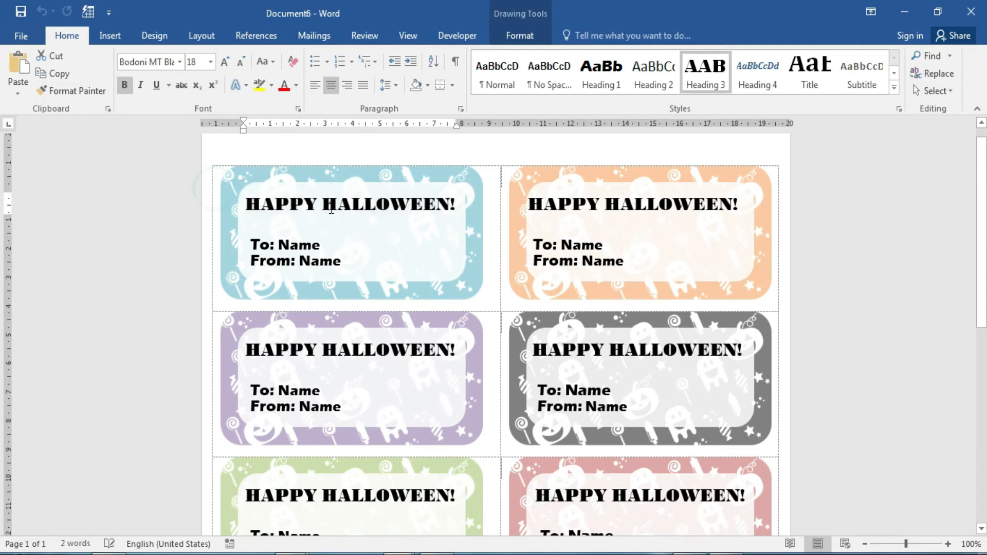
mouse_move(478, 216)
left_mouse_down()
mouse_move(613, 305)
mouse_move(666, 392)
mouse_move(715, 537)
mouse_move(731, 496)
mouse_move(726, 429)
left_mouse_up()
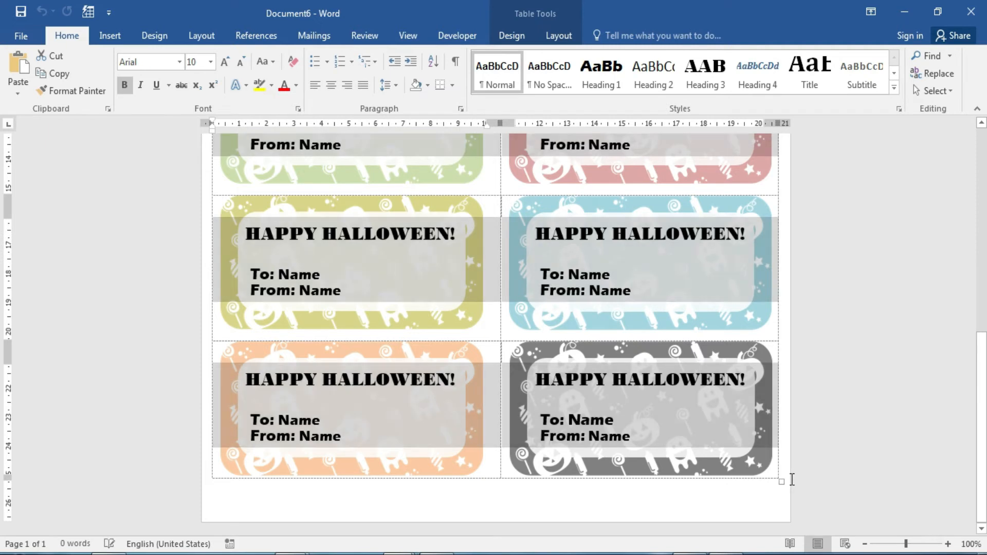
key("Delete")
scroll(2, 382, "up", 10)
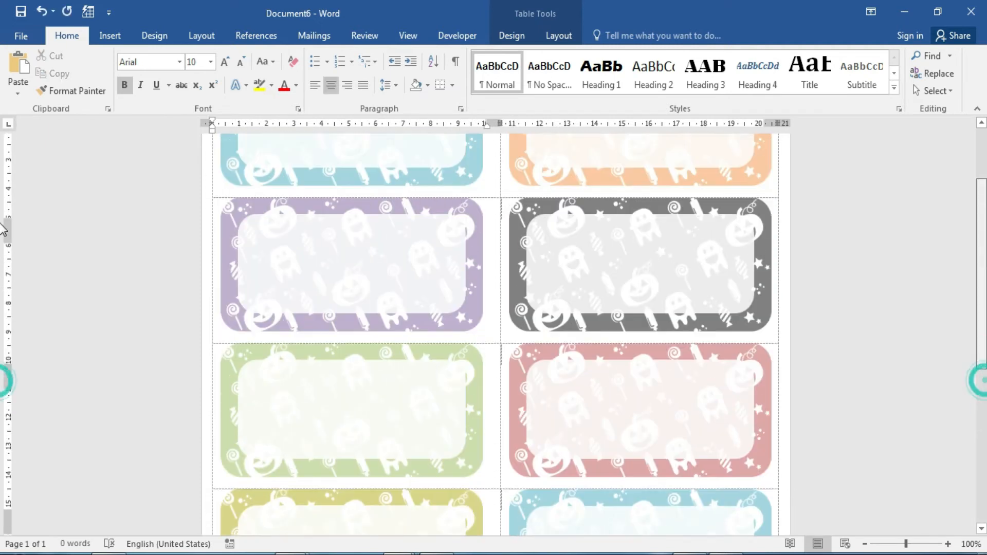
Launch the Step-by-Step Mail Merge Wizard with Labels as the document type.
left_click(314, 35)
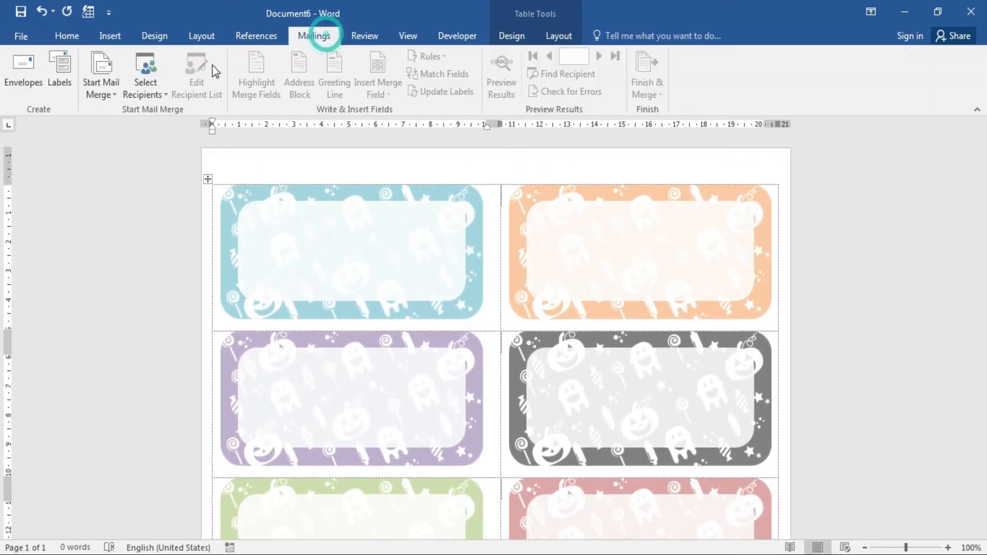
left_click(101, 94)
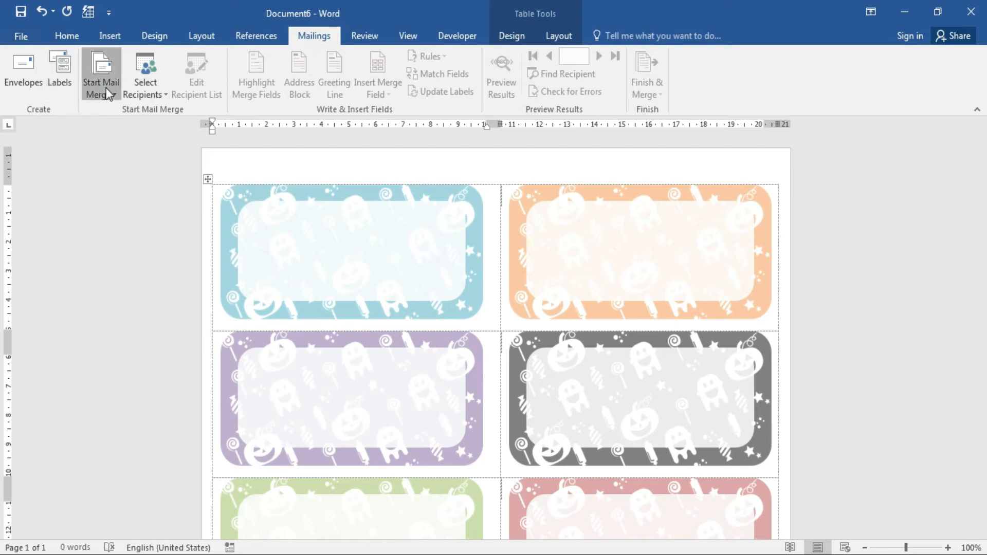
left_click(201, 224)
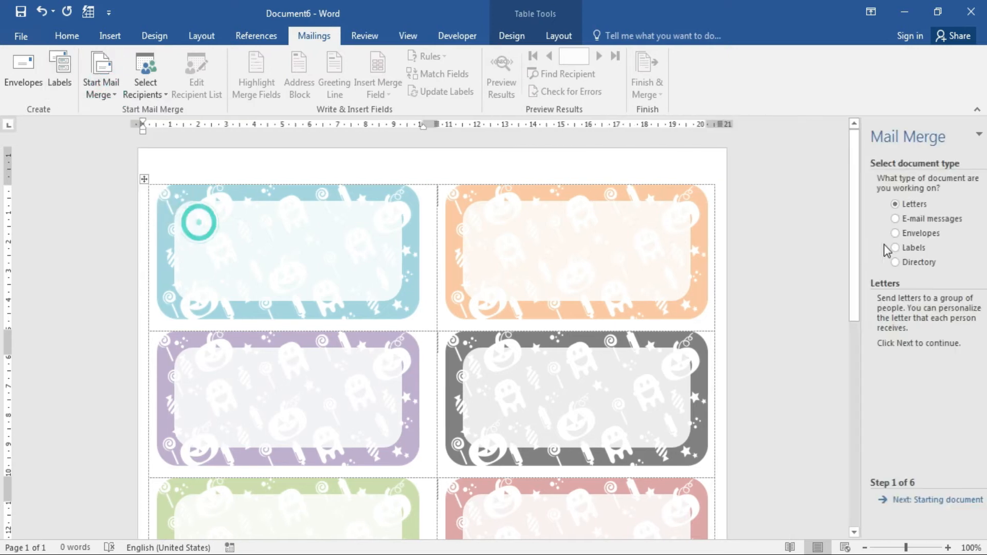
left_click(897, 249)
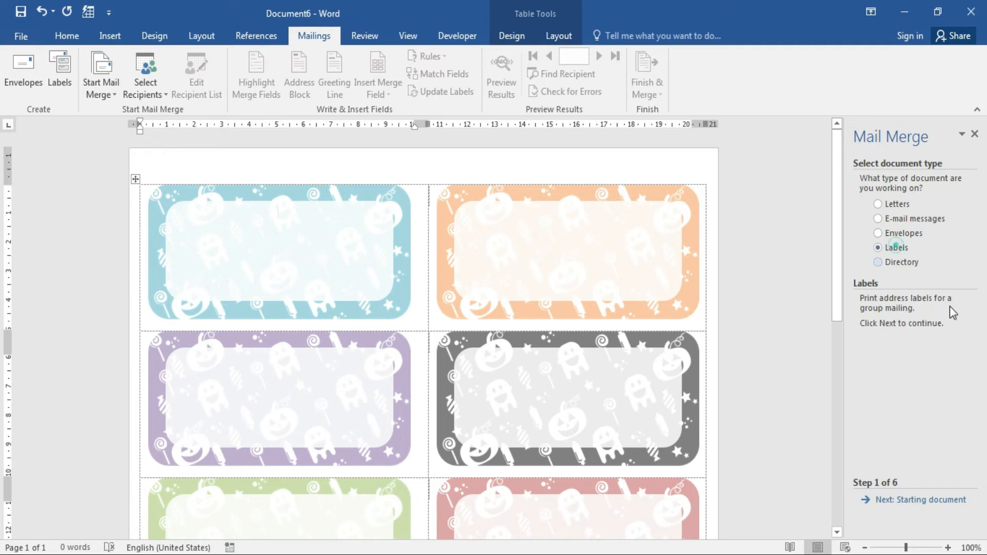
left_click(931, 500)
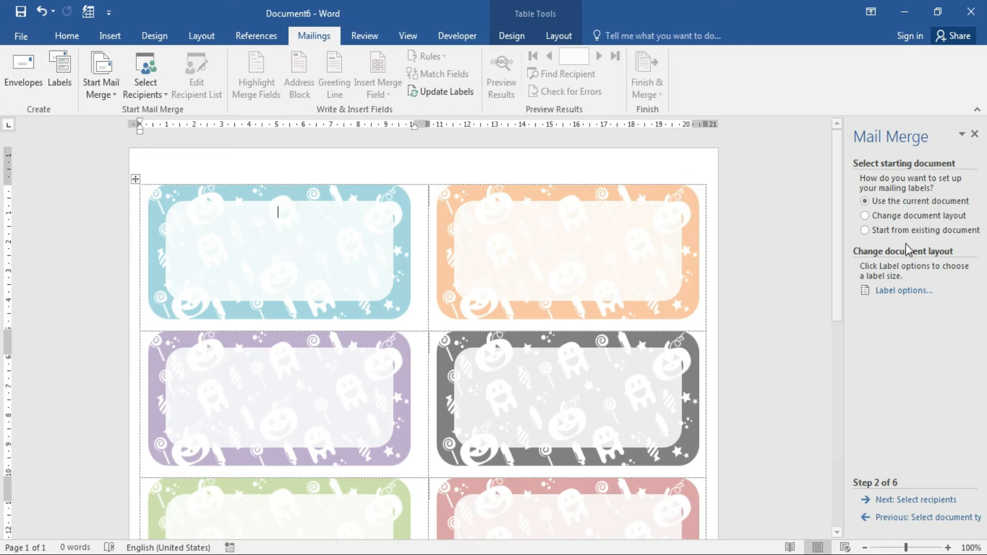
Use the current document as the starting document and continue to recipient selection.
left_click(926, 205)
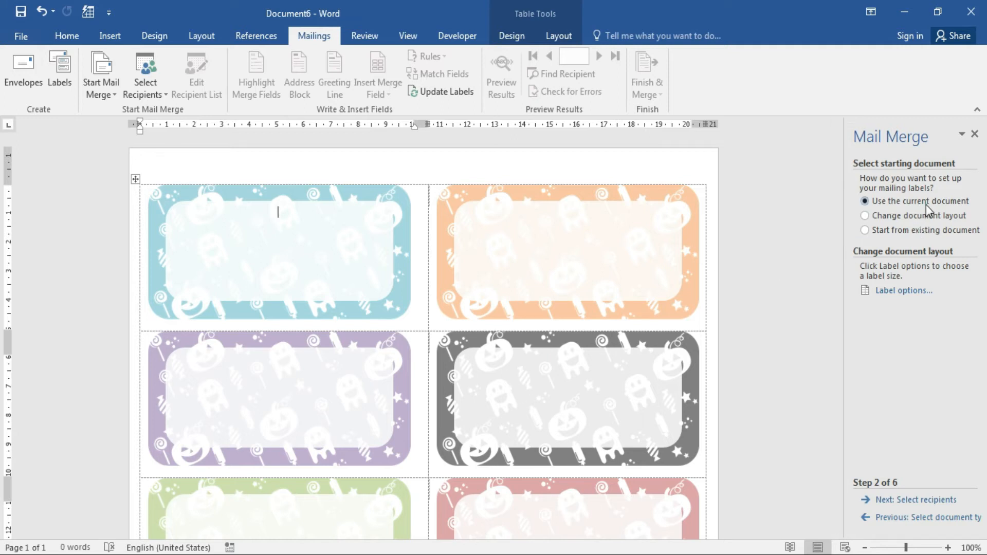
left_click(924, 216)
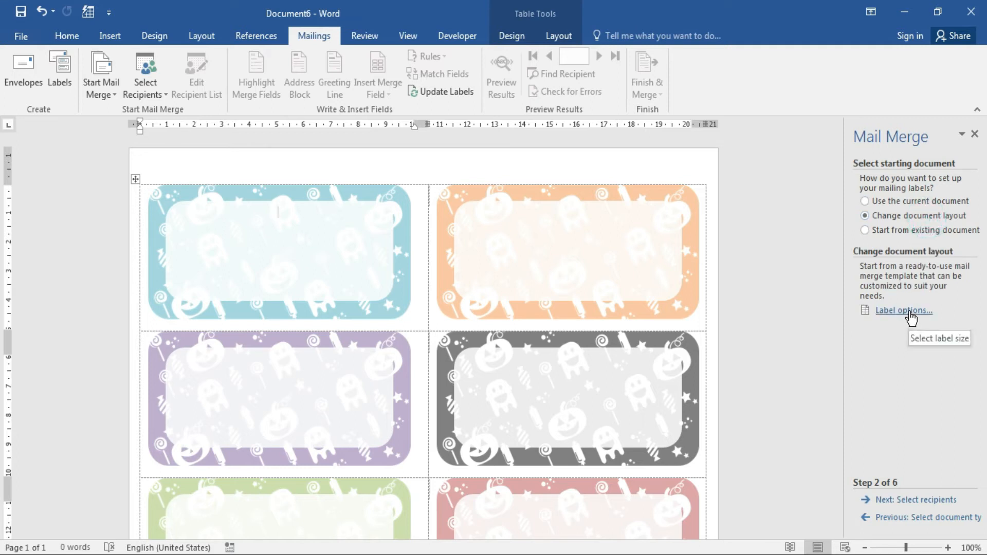
left_click(890, 202)
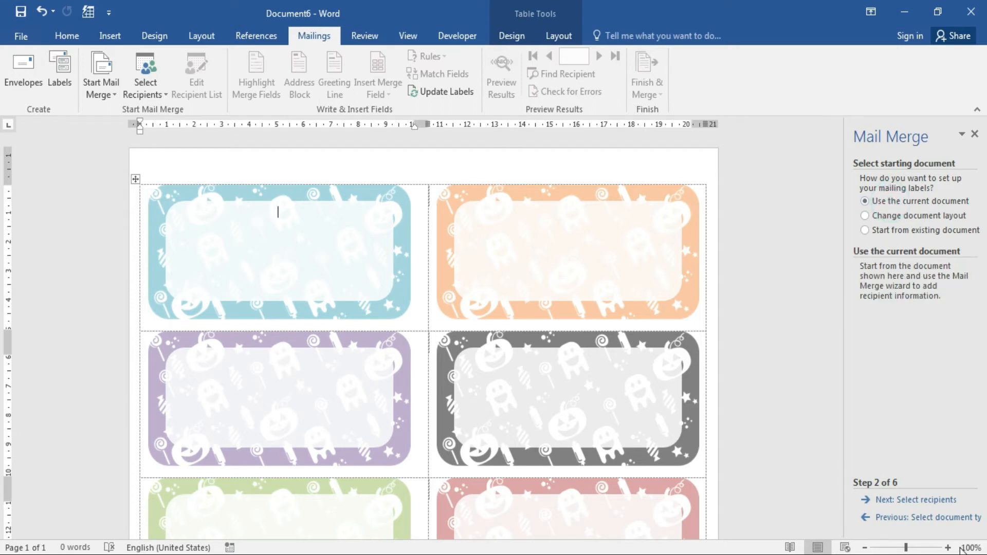
left_click(932, 500)
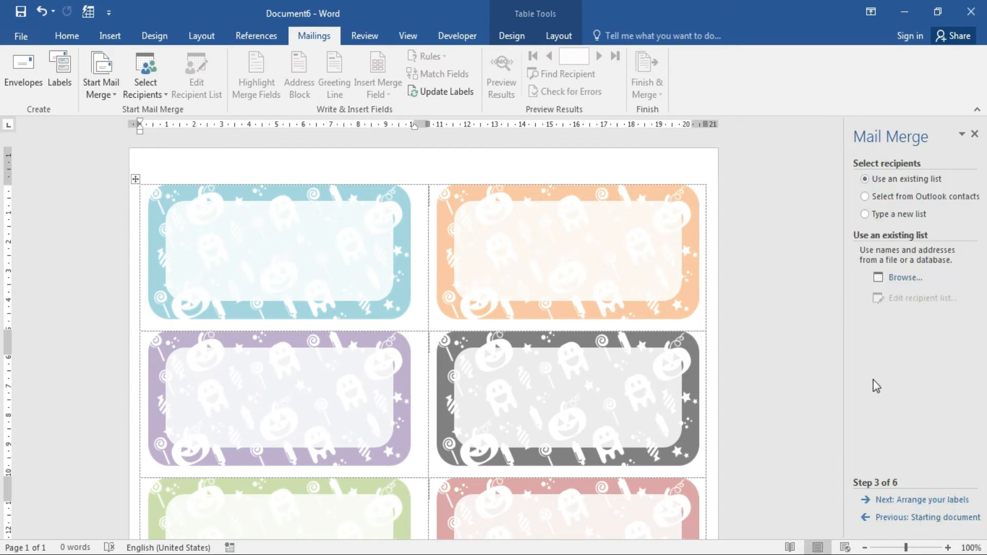
Use Sheet1$ of s1.xlsx as the recipient list, accepting all six records.
left_click(906, 280)
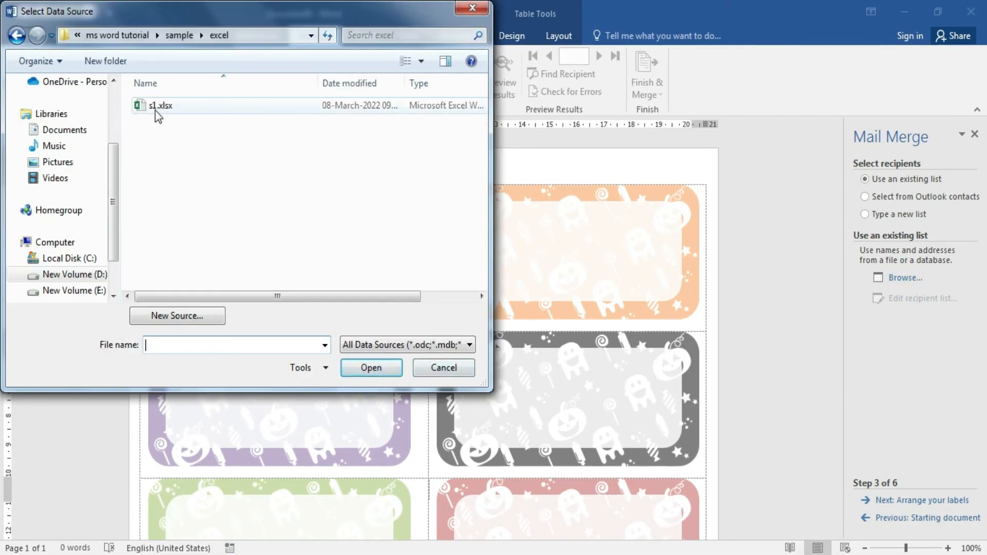
left_click(157, 106)
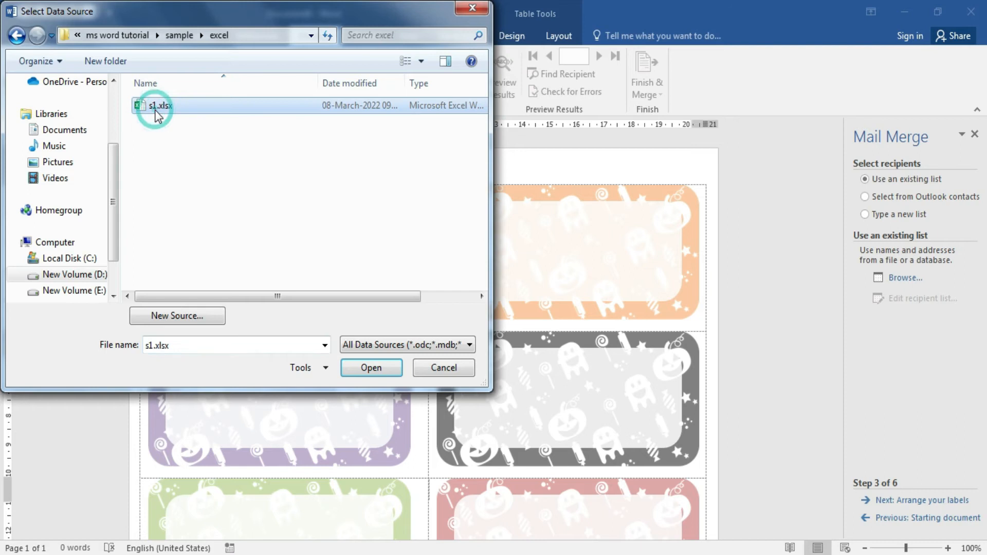
left_click(372, 369)
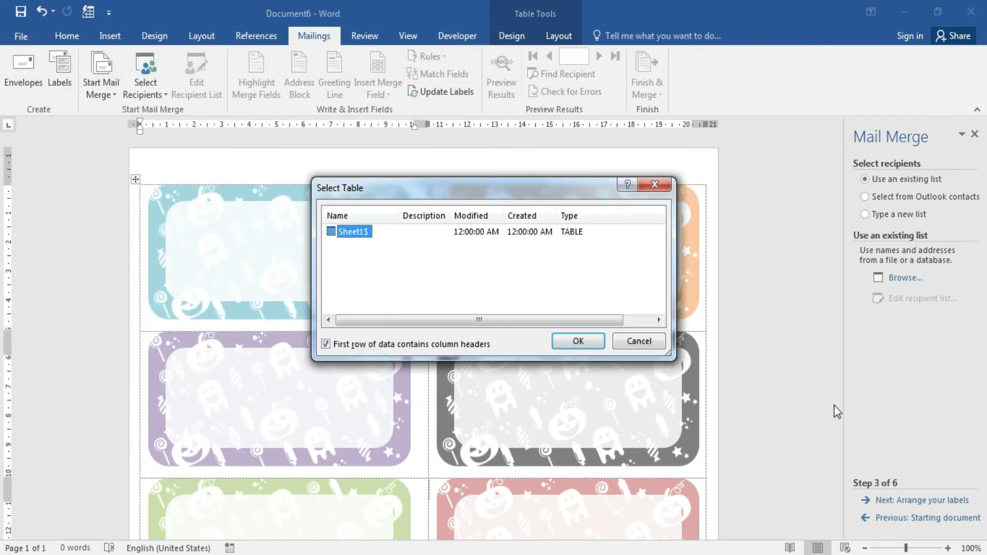
left_click(586, 340)
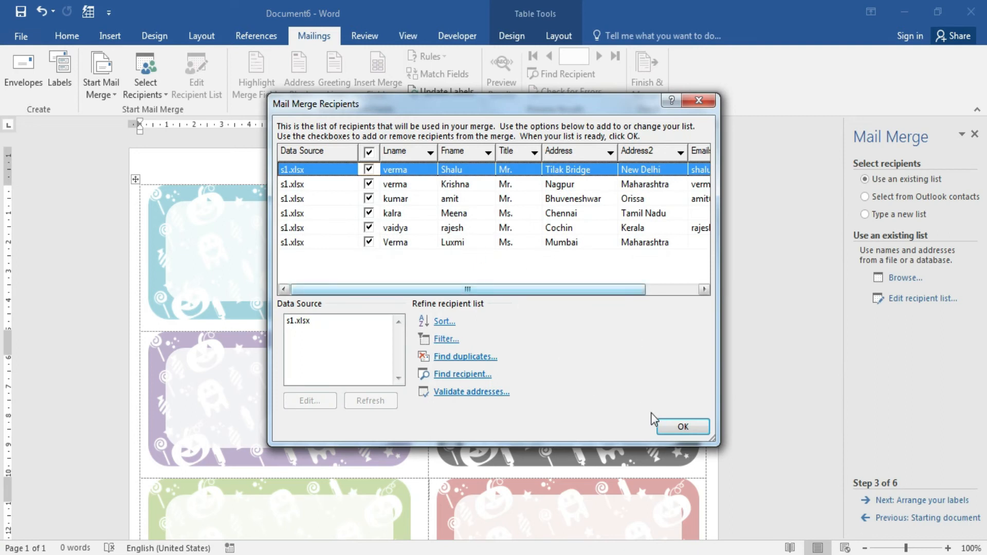
left_click(682, 426)
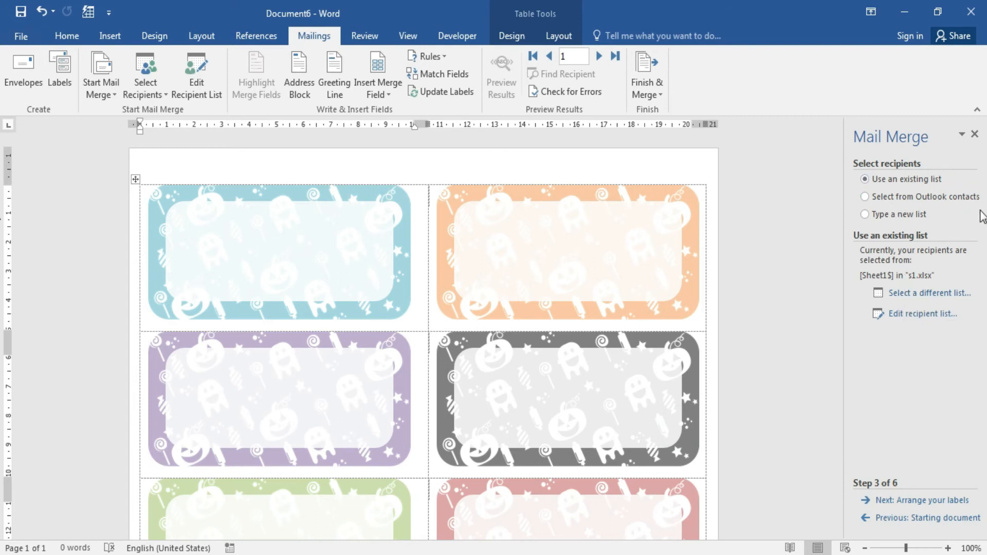
From Database Fields, insert «Title», «Fname», «Lname», «Address» and «Address2» into the first label.
left_click(931, 501)
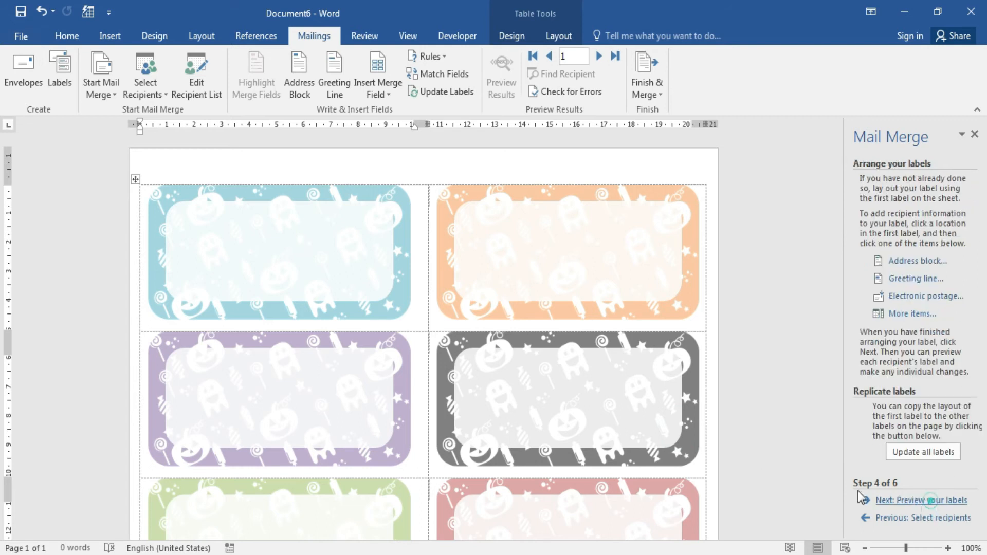
left_click(903, 314)
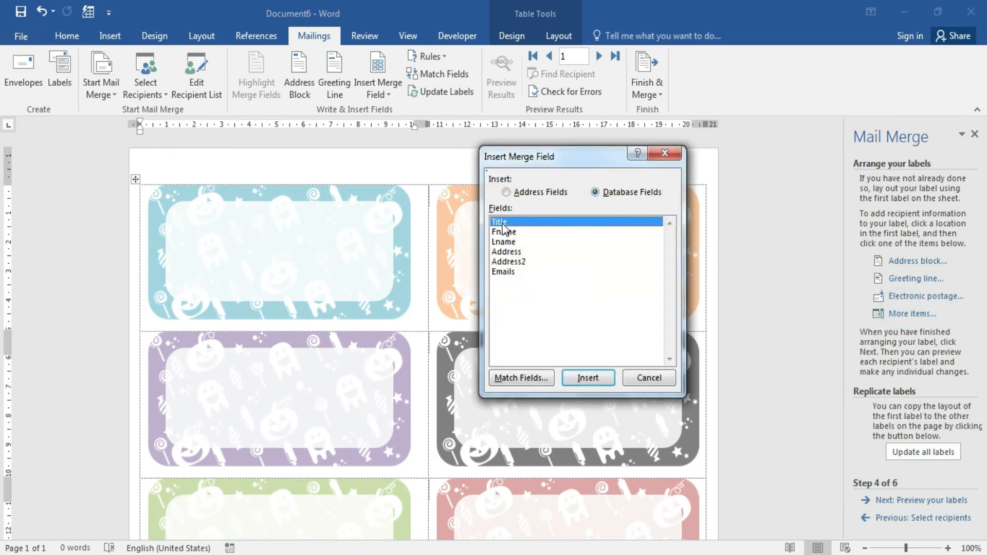
left_click(587, 378)
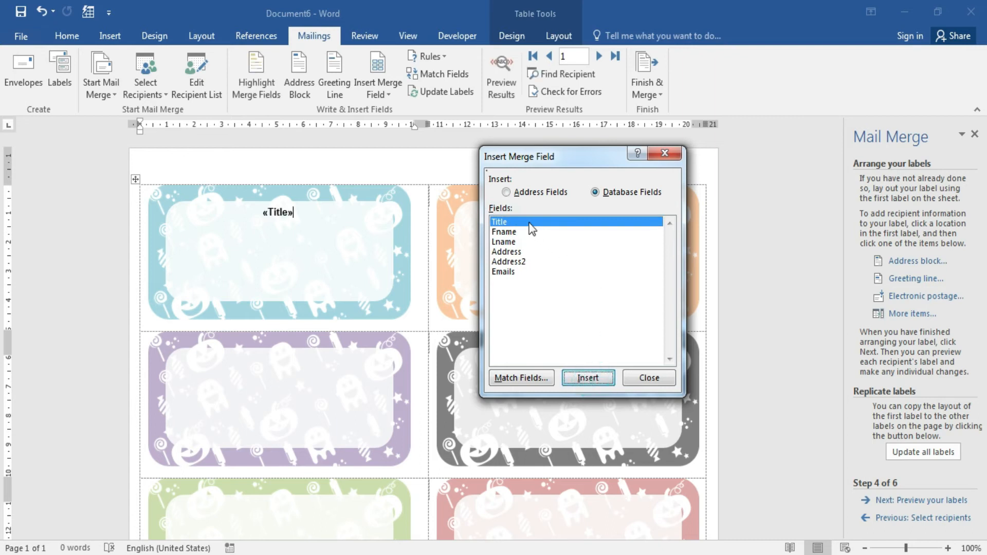
left_click(506, 232)
left_click(589, 378)
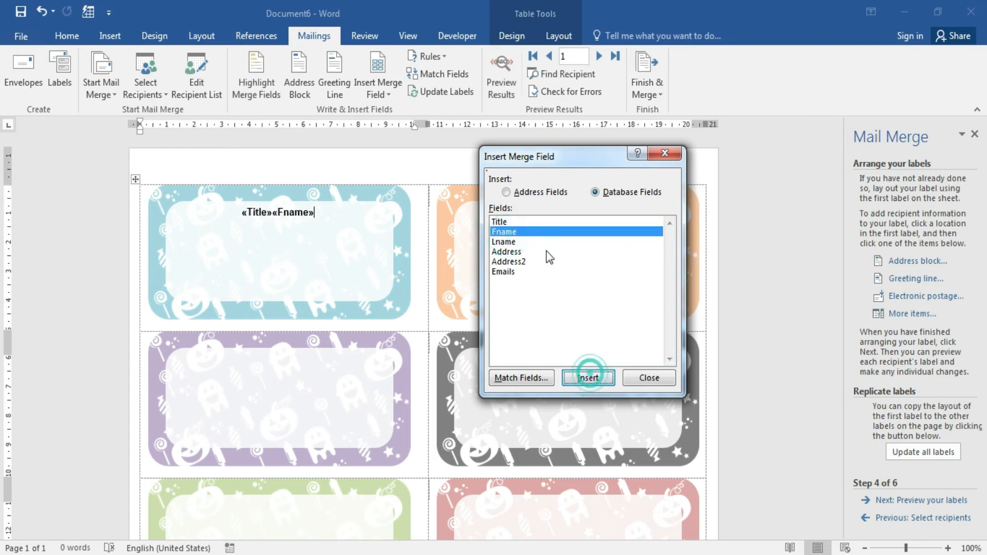
left_click(504, 241)
left_click(588, 378)
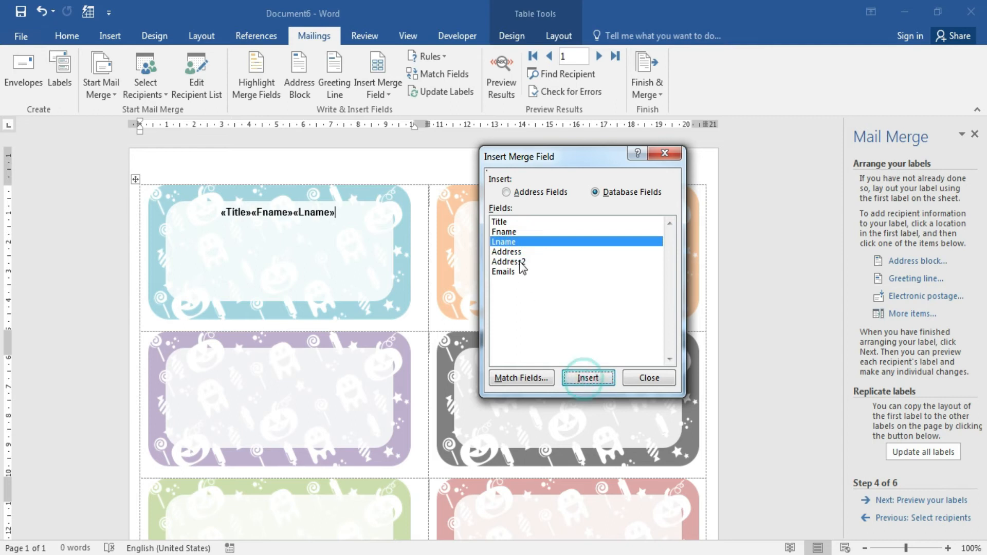
left_click(507, 251)
left_click(588, 377)
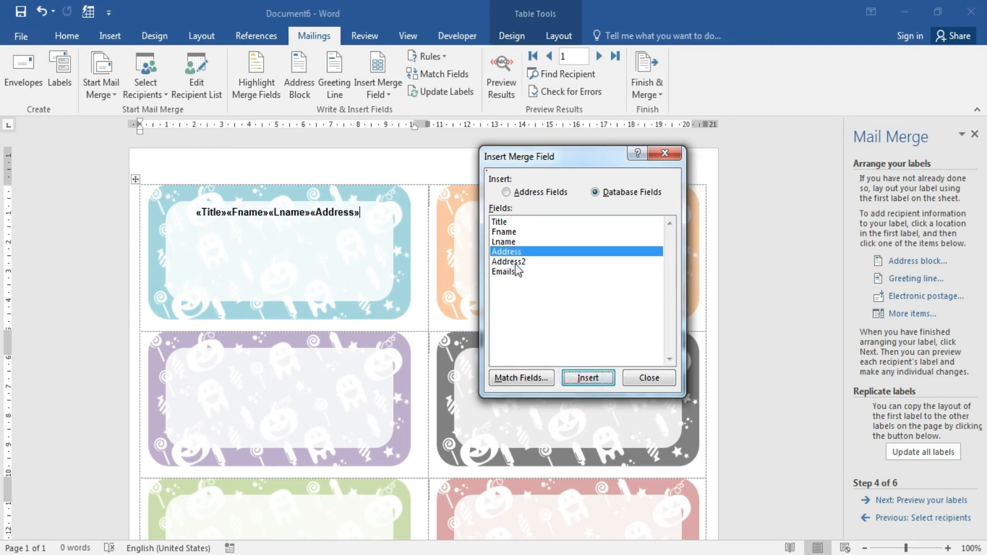
left_click(509, 261)
left_click(588, 378)
left_click(645, 378)
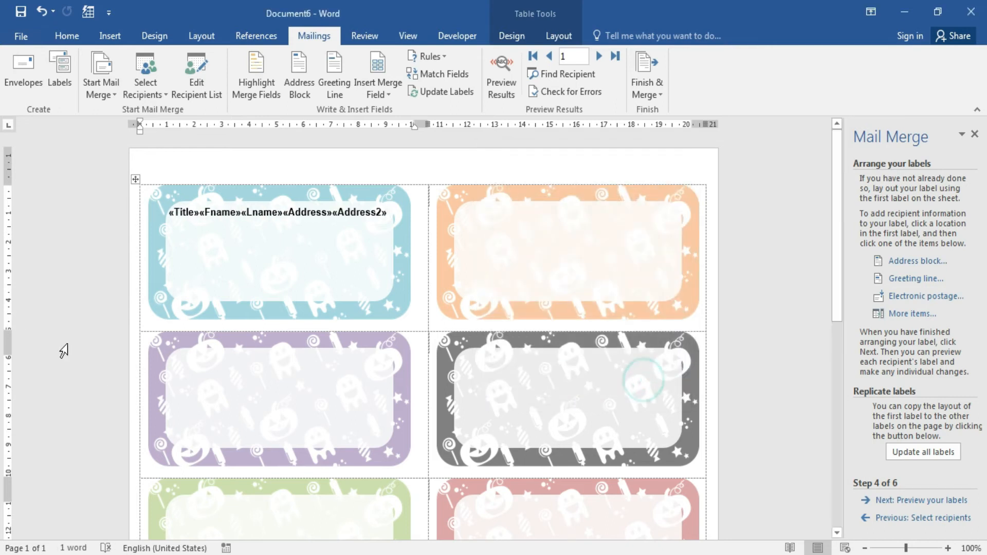
Lay out the first label as «Title» «Fname» «Lname», then «Address», then «Address2» on separate lines.
left_click(201, 216)
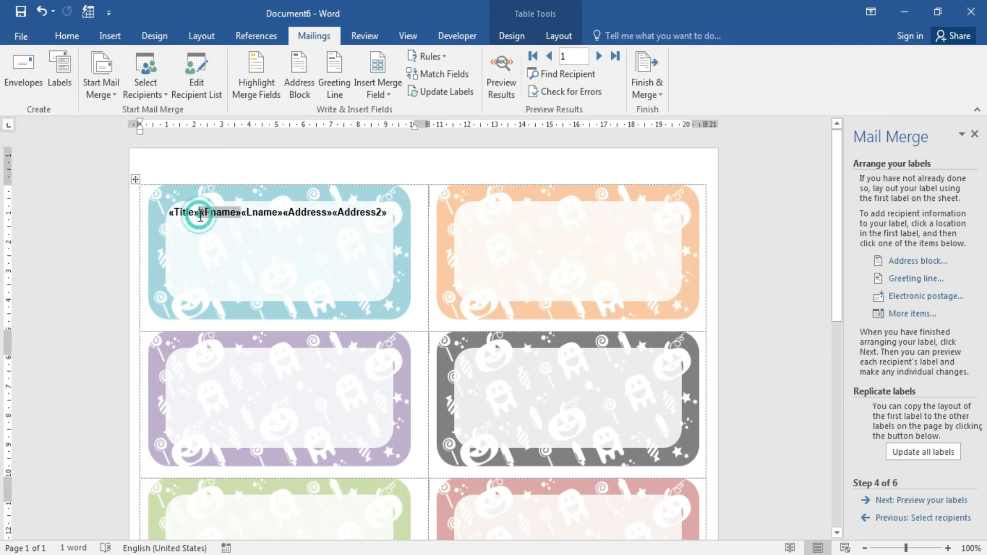
left_click(245, 213)
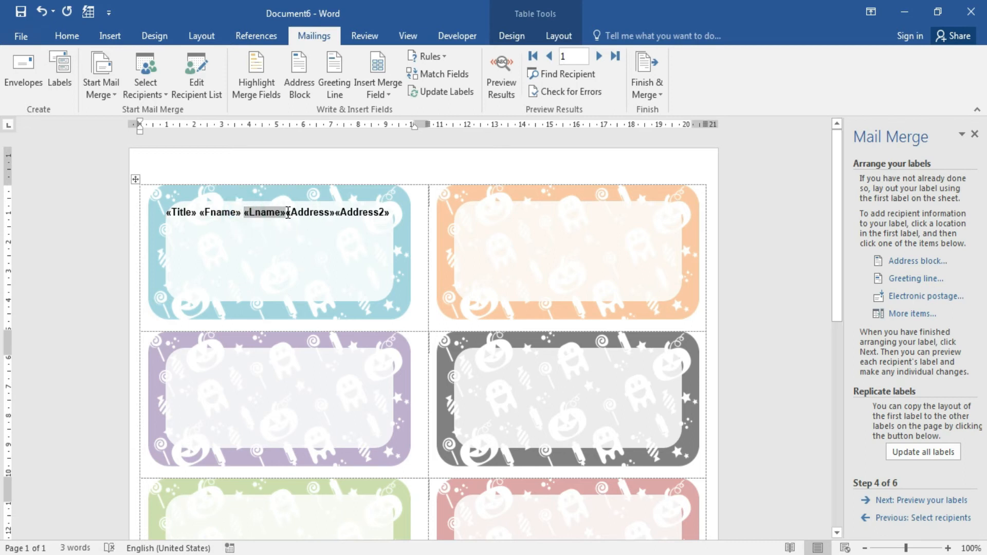
left_click(288, 212)
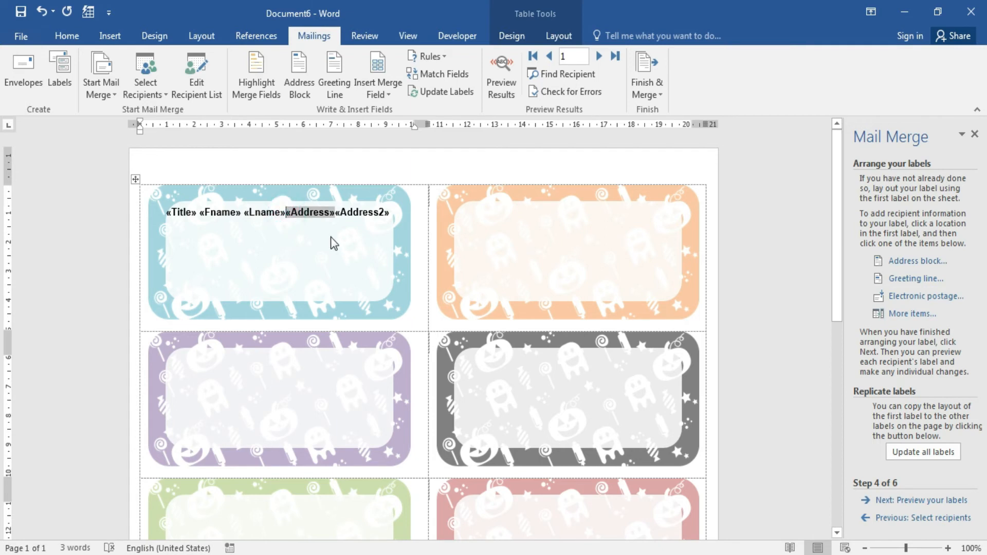
key("Return")
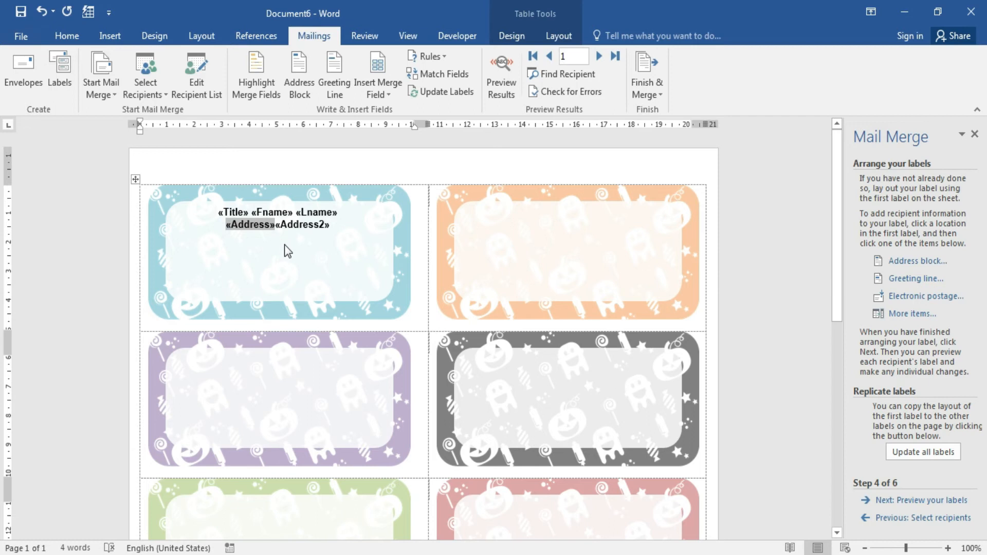
left_click(276, 227)
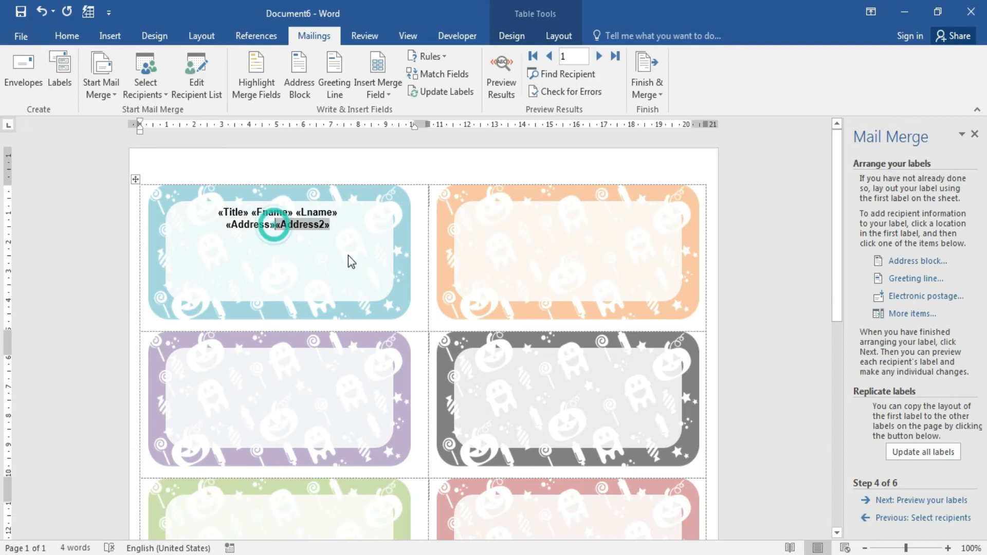
key("Return")
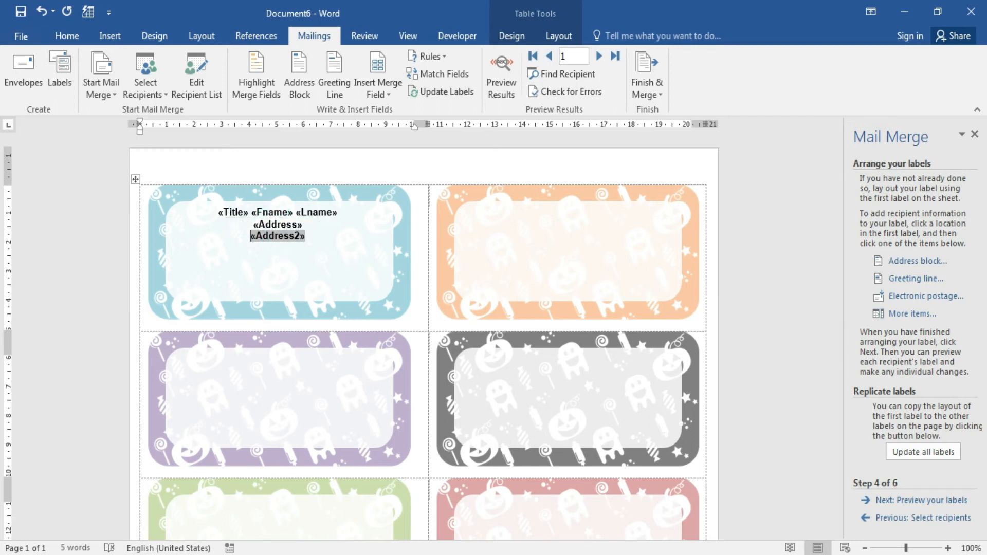
left_click(206, 210)
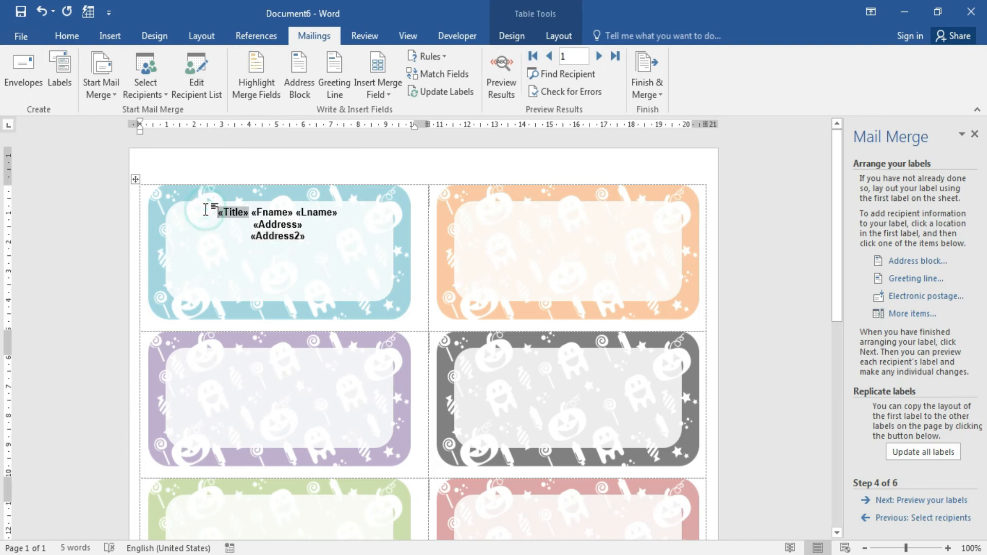
left_click(338, 225)
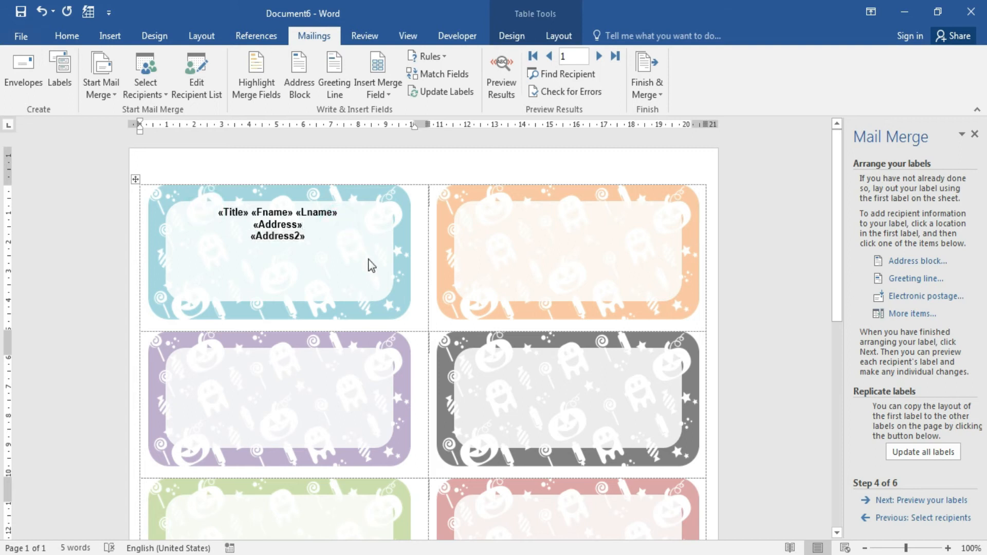
Update all labels from the first one, preview the six recipients, and advance to step 6.
left_click(936, 456)
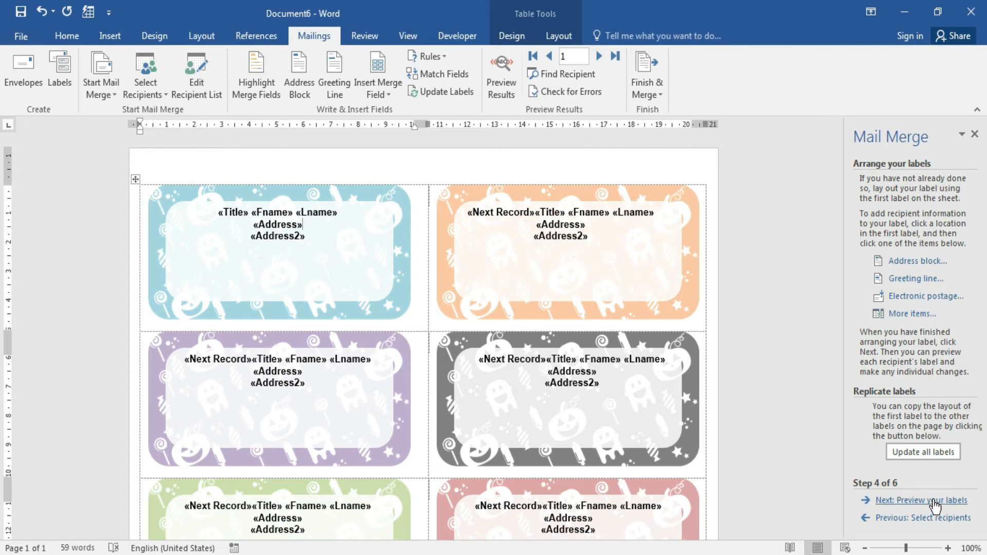
left_click(937, 501)
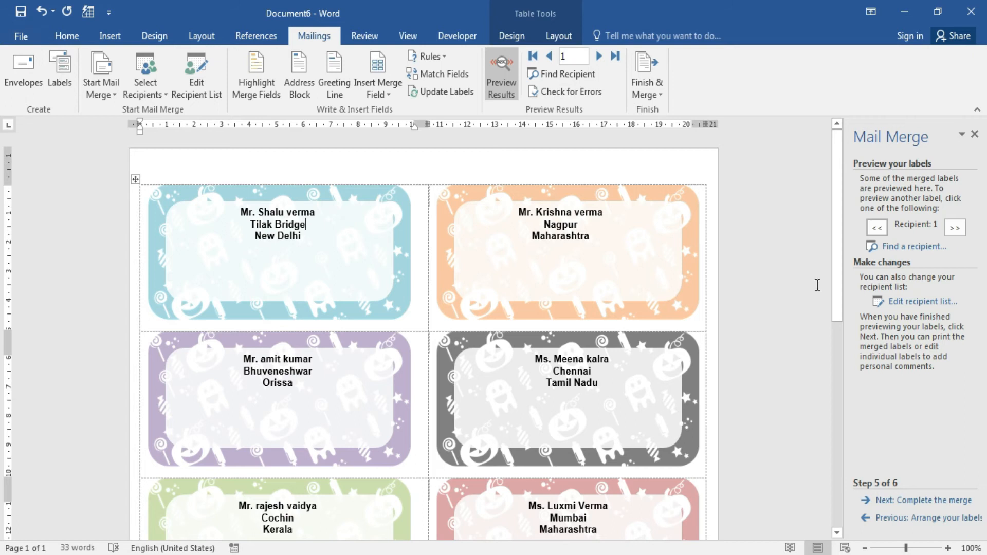
left_click(921, 500)
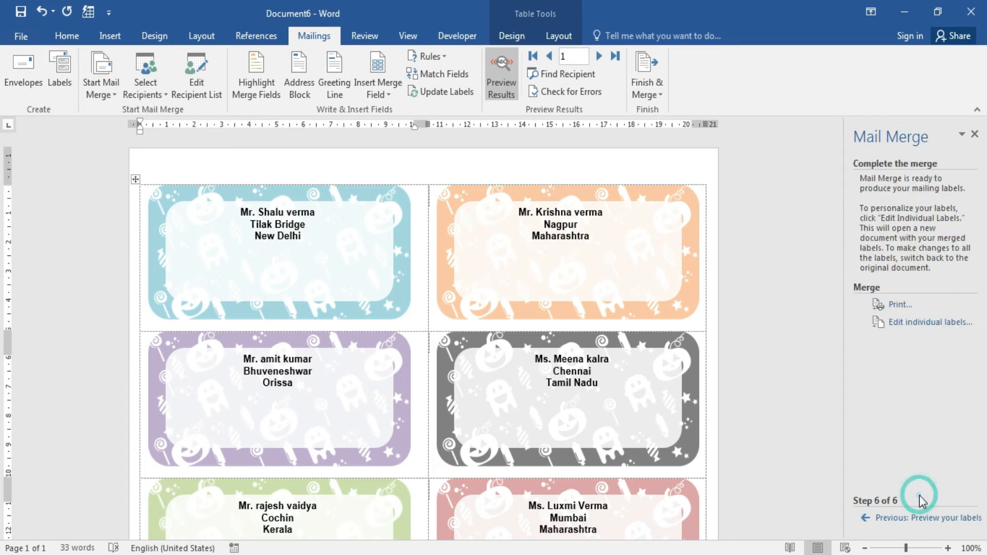
Merge all records into a new labels document using Edit individual labels.
left_click(949, 322)
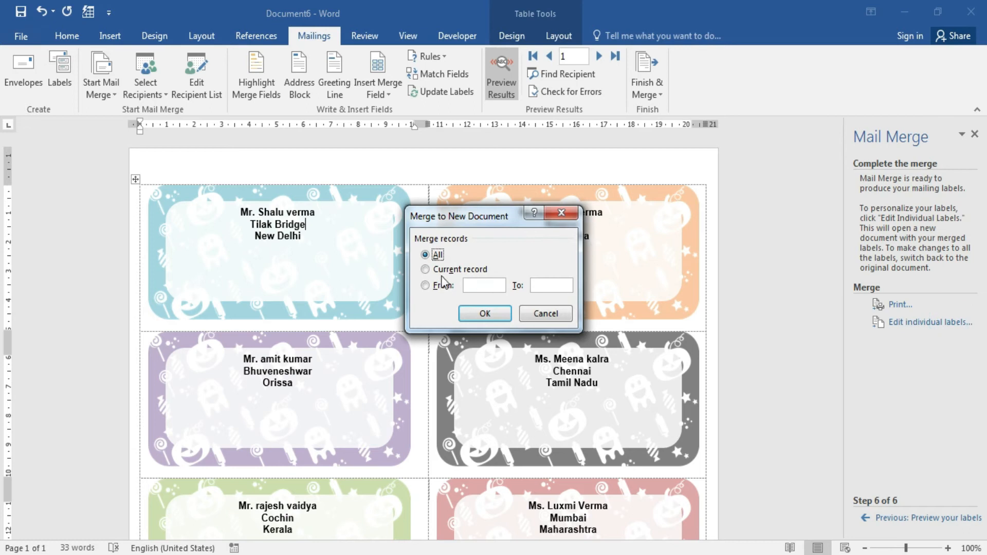
left_click(491, 315)
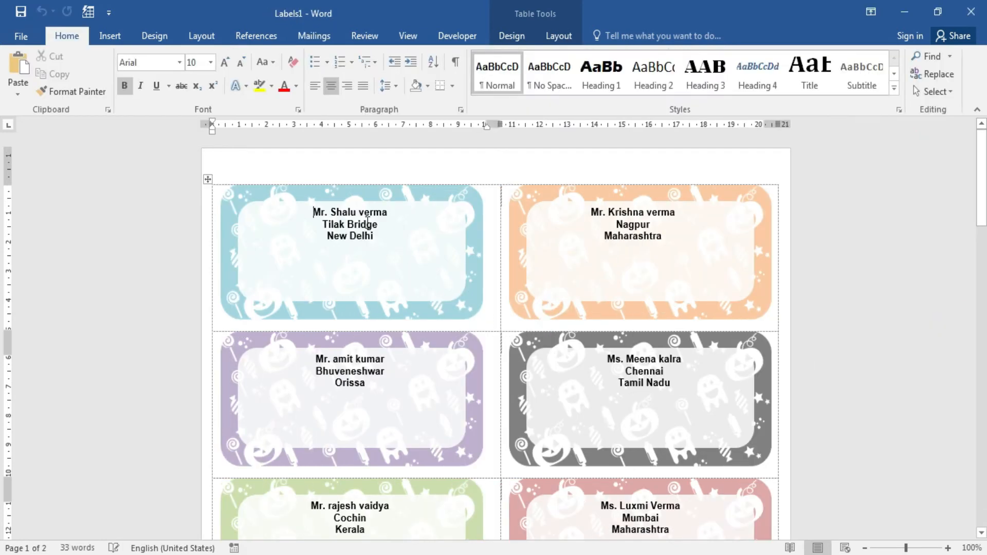
double_click(365, 221)
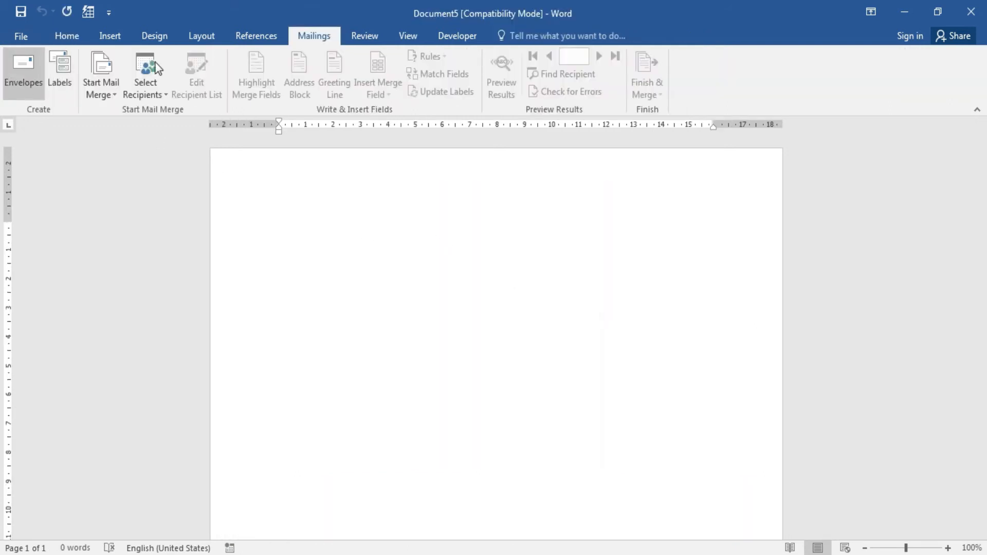
Type 'This is' on the blank page and set it to font size 24.
left_click(360, 37)
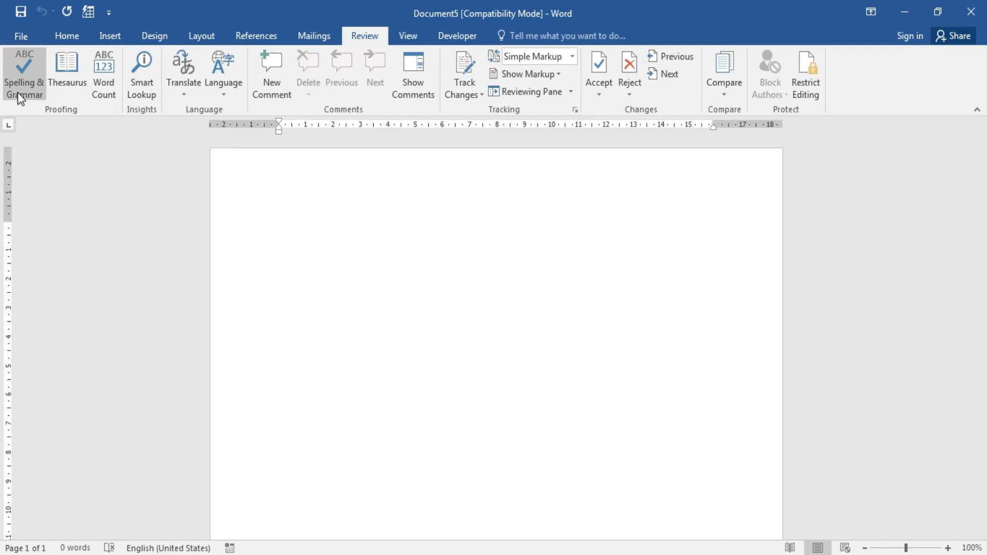
left_click(323, 255)
type("Th")
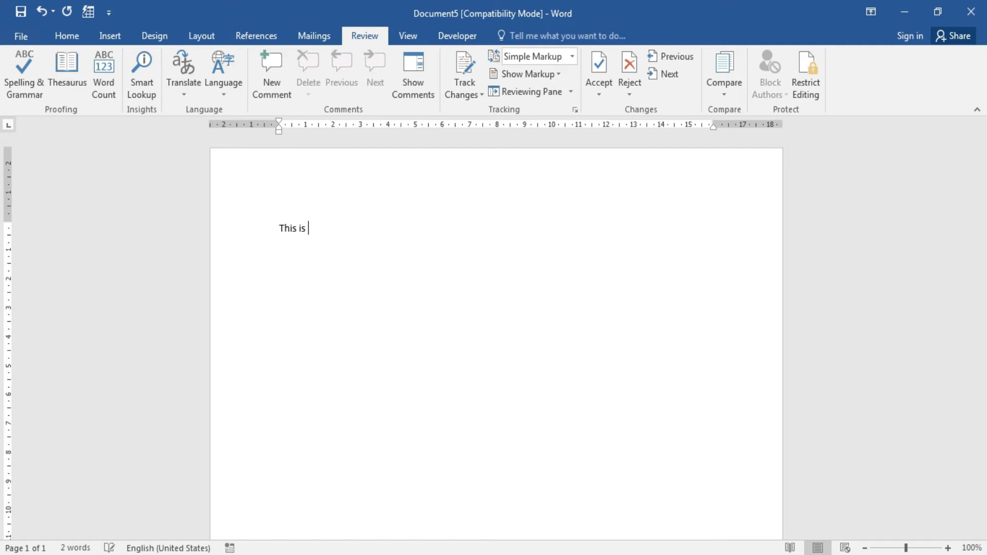
type("is is")
triple_click(346, 242)
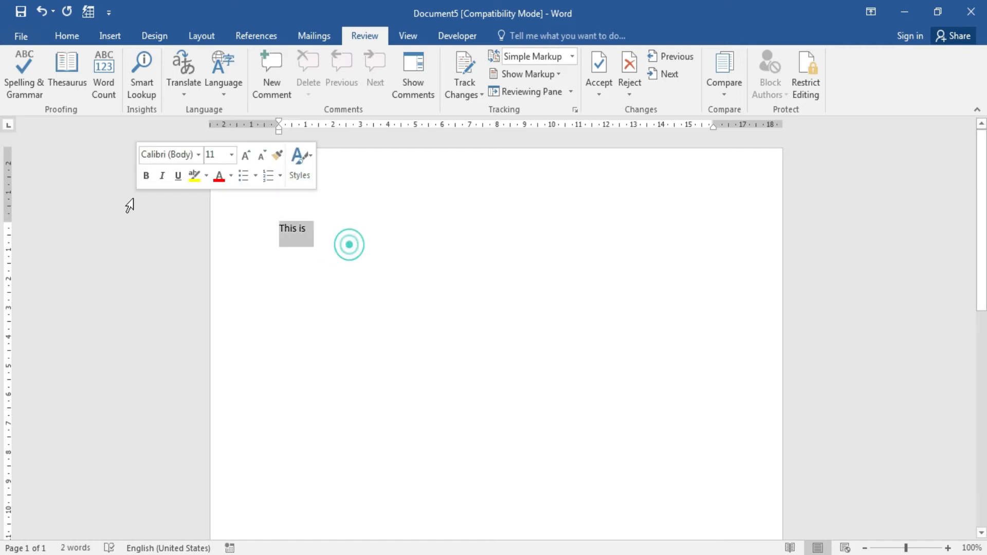
left_click(64, 34)
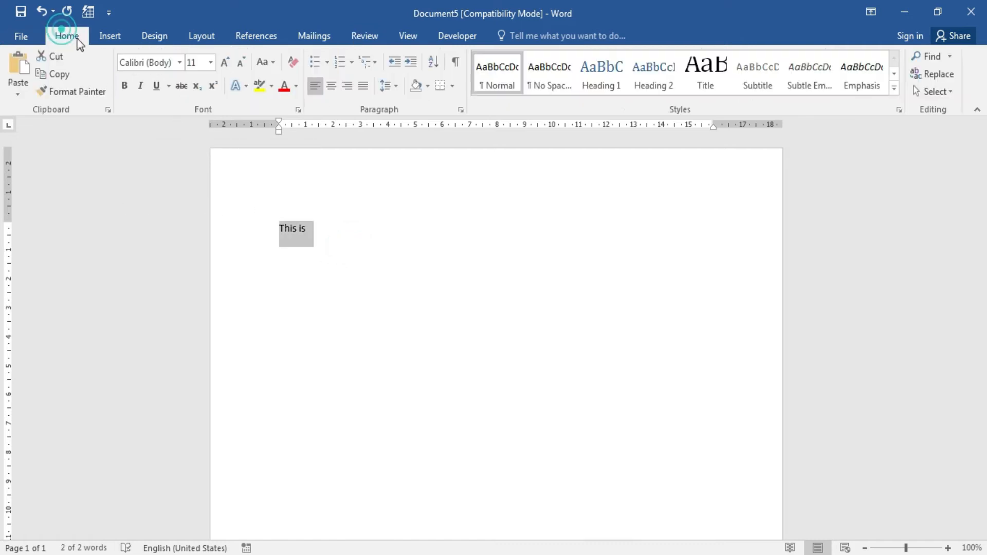
left_click(210, 64)
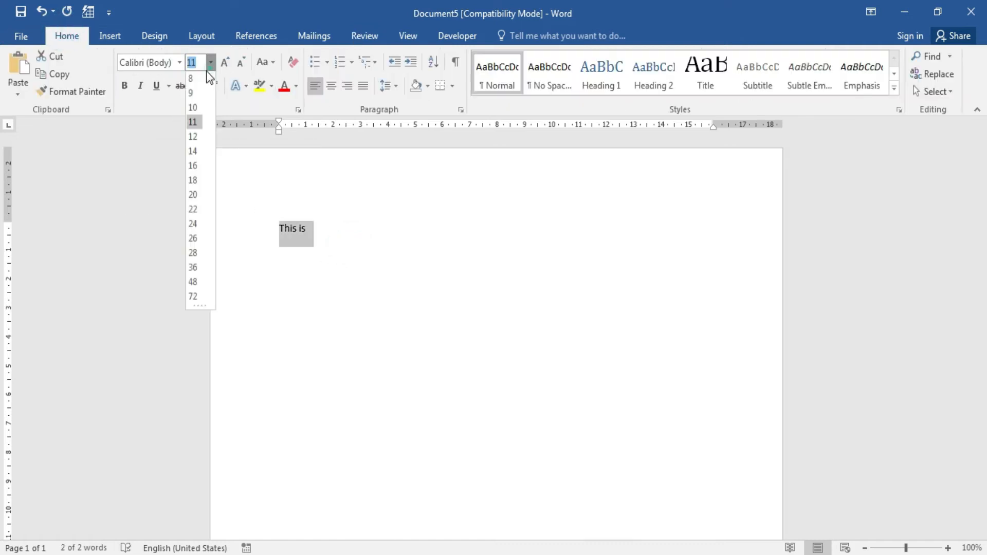
left_click(195, 227)
Complete the sentence as 'my first ms word tutorial.' and start a new line.
left_click(364, 243)
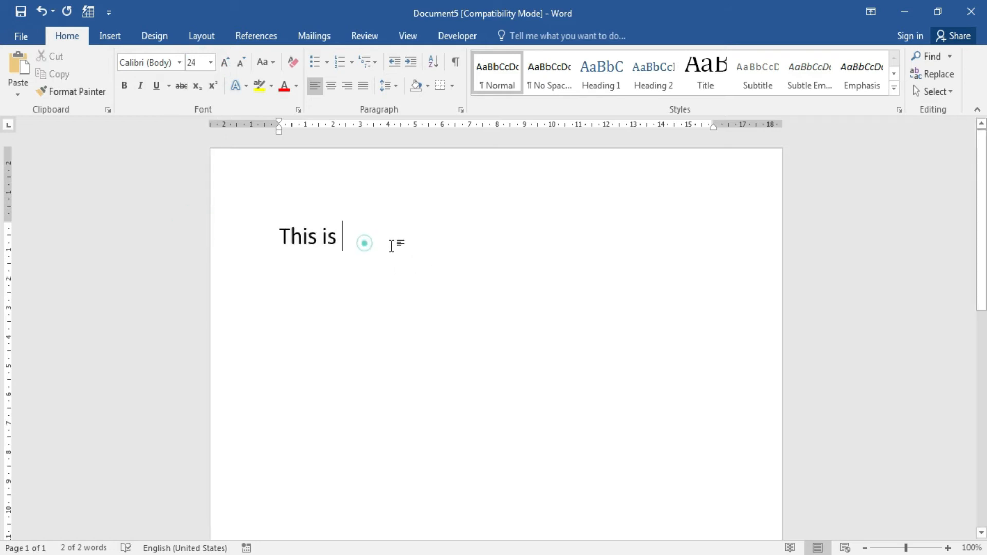
type("my fi")
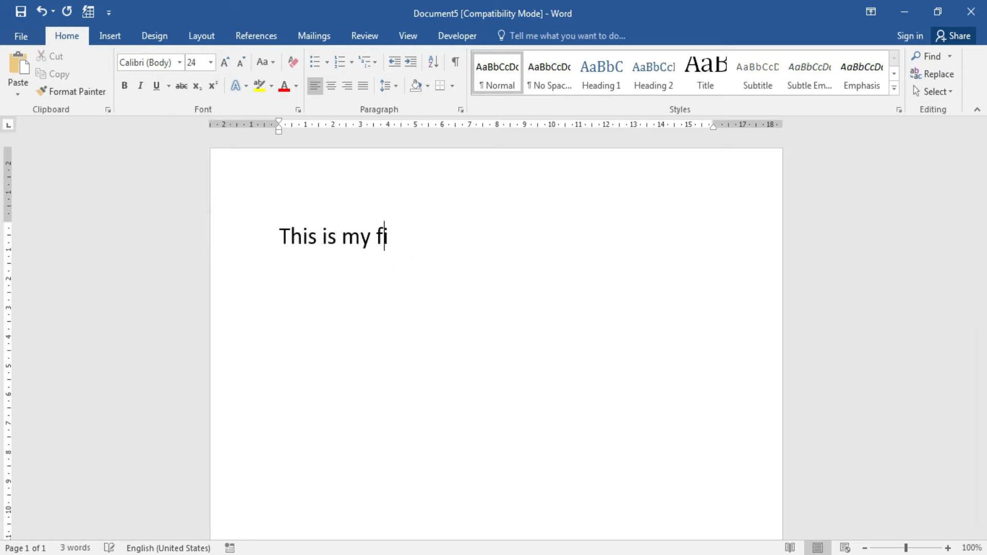
type("rst ms wo")
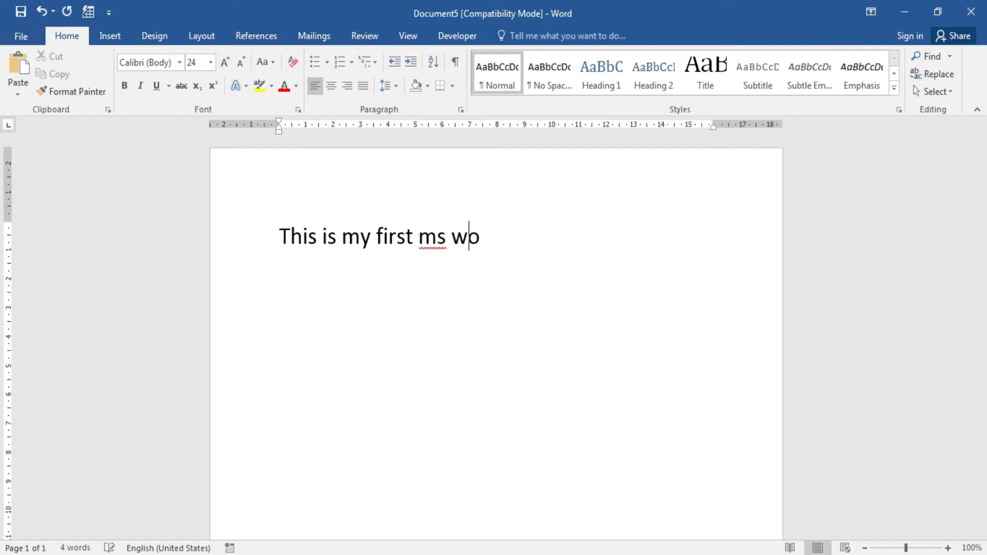
type("rd tutorrial")
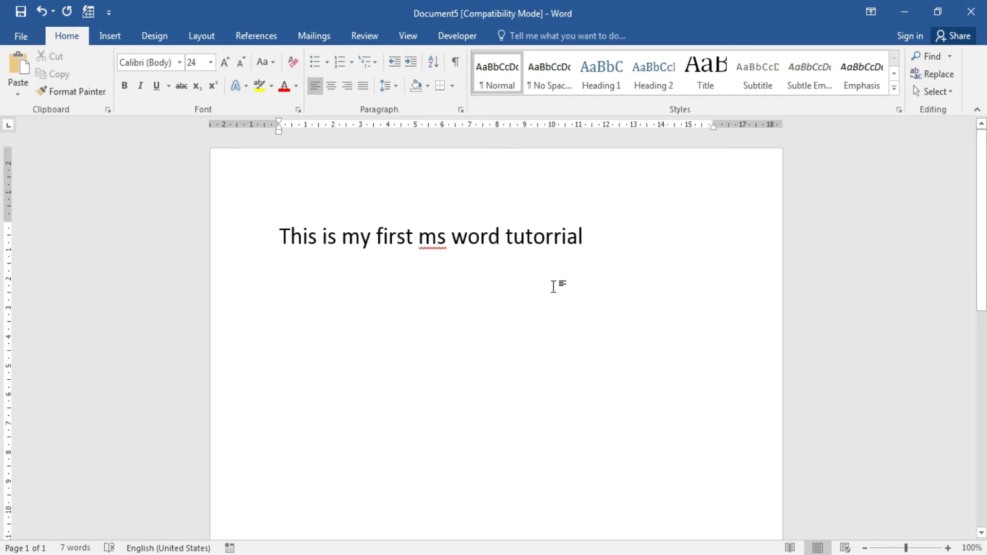
key("BackSpace")
key("BackSpace")
key("BackSpace")
key("BackSpace")
type("ial.")
key("Return")
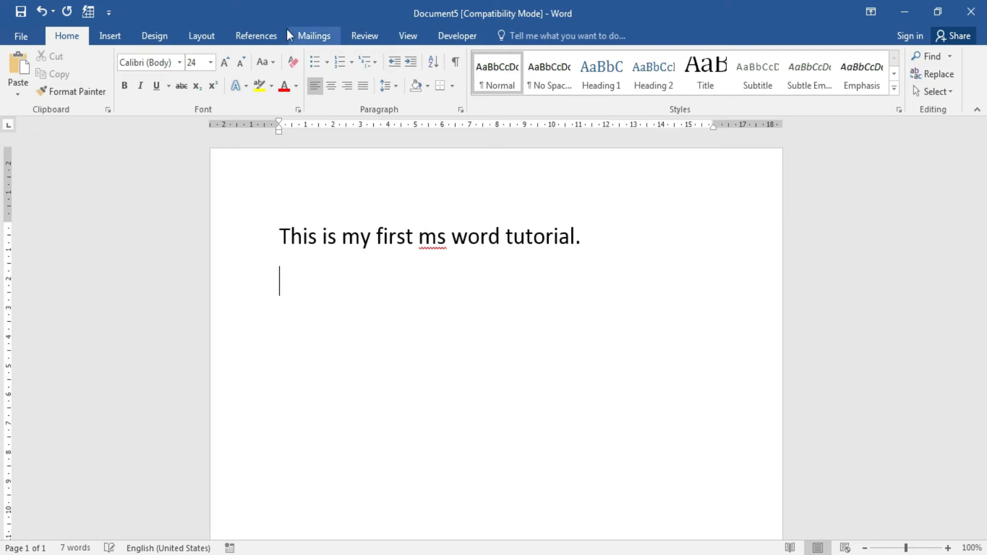
Replace ms with the suggestion my, then undo it to keep ms.
left_click(360, 35)
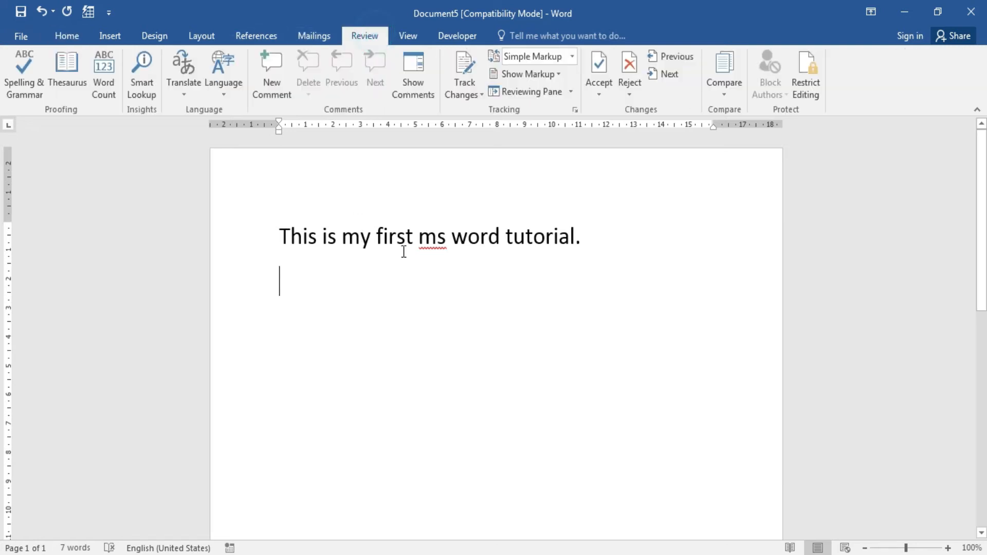
right_click(431, 242)
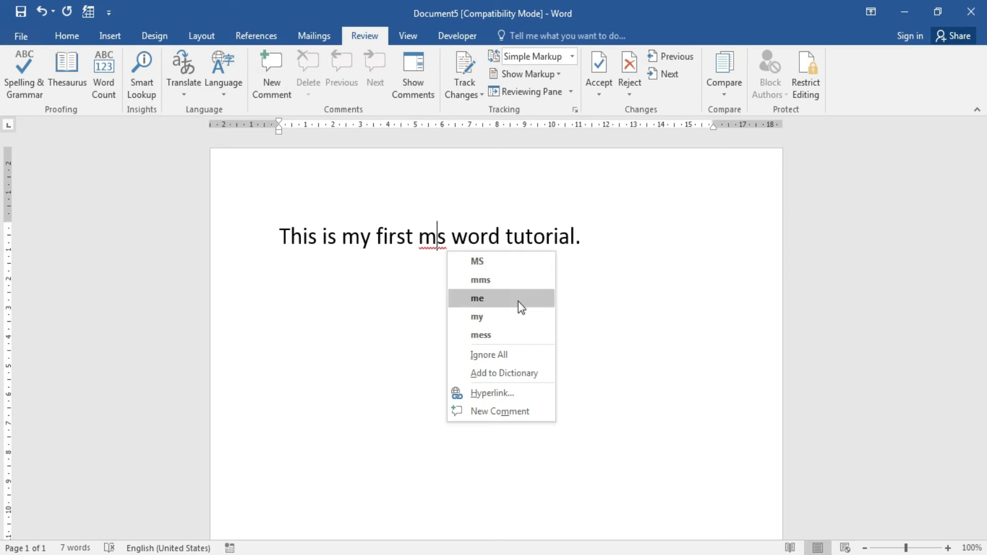
left_click(515, 323)
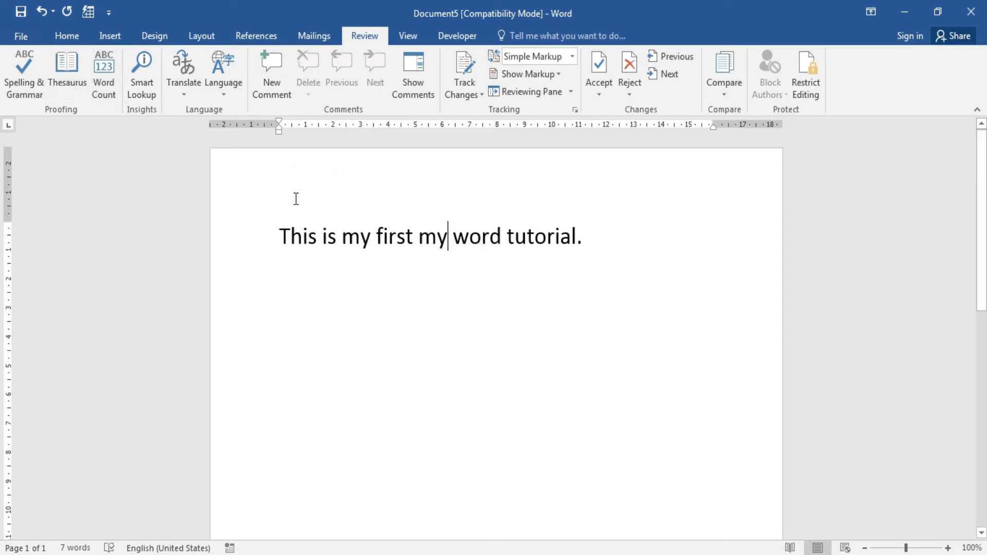
key("ctrl+z")
Add an extra r so the last word reads 'tutorrial'.
left_click(554, 236)
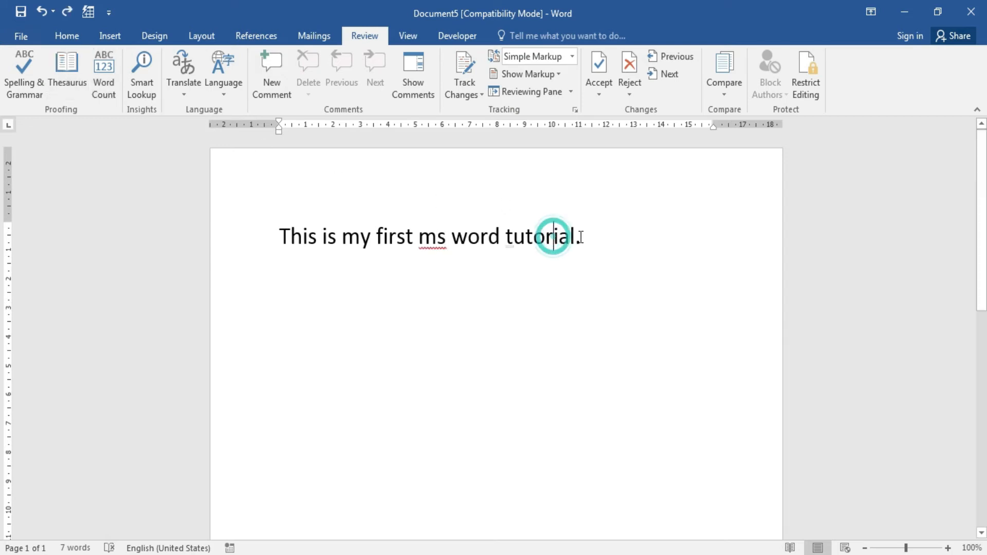
type("r")
left_click(601, 244)
left_click(553, 316)
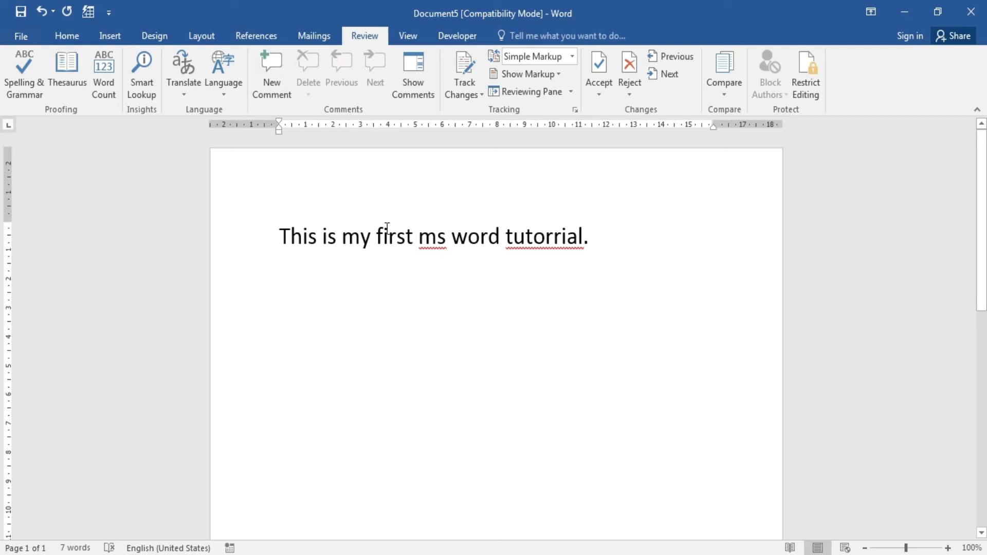
Run Spelling & Grammar, change ms to my, and close the pane leaving tutorrial.
left_click(27, 79)
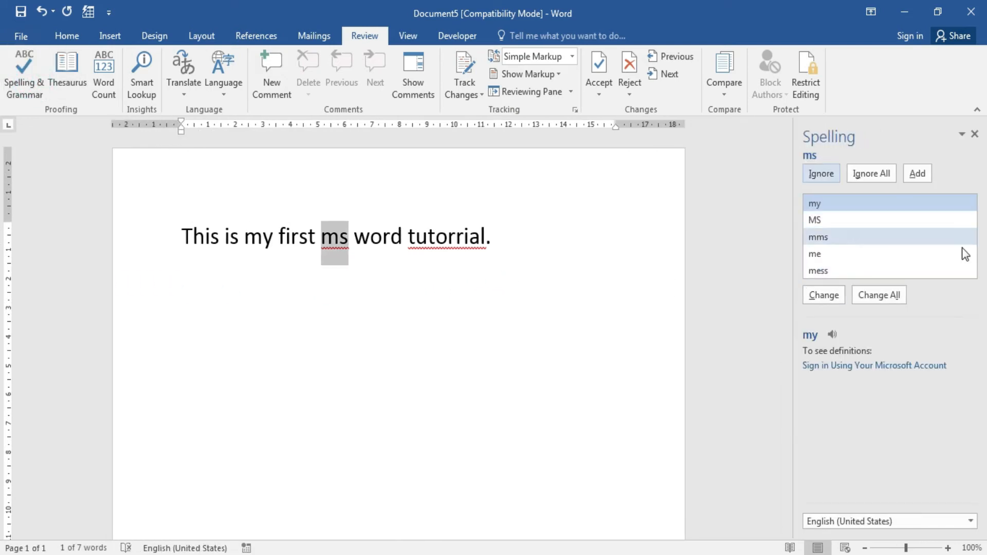
left_click(837, 208)
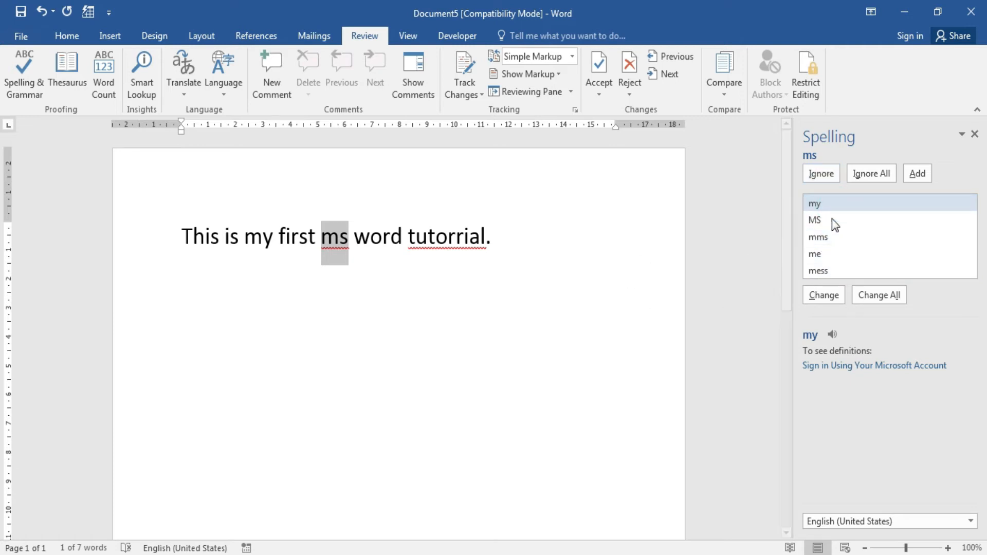
left_click(832, 203)
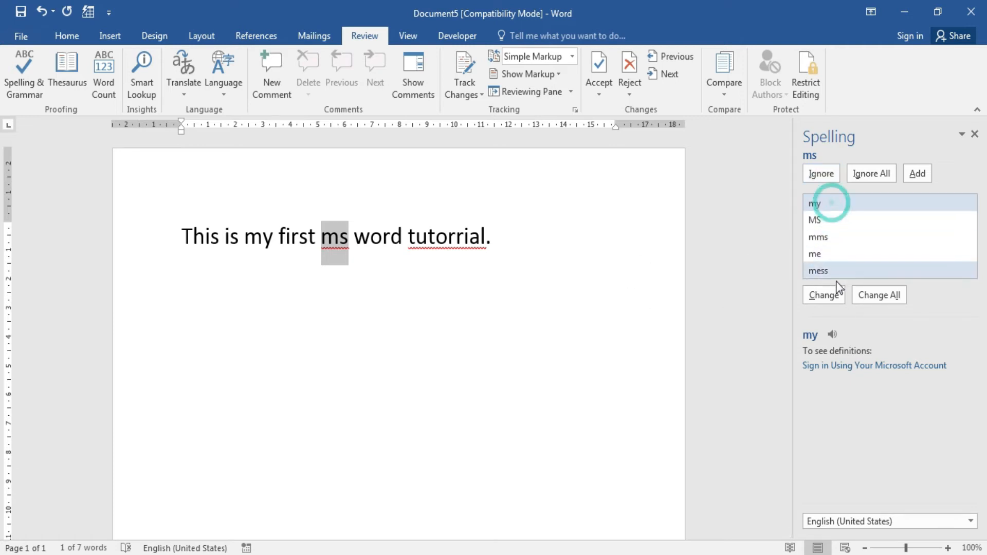
left_click(828, 294)
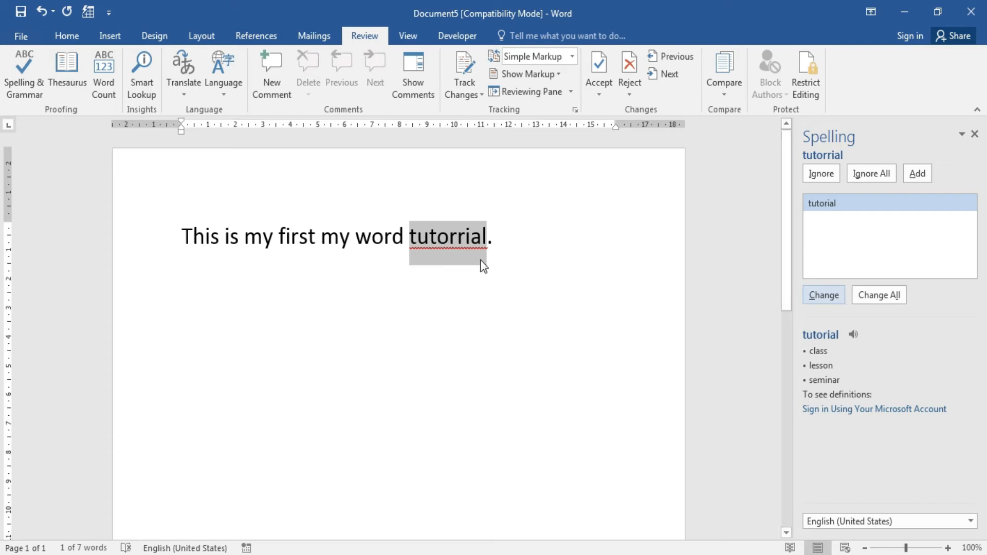
left_click(832, 204)
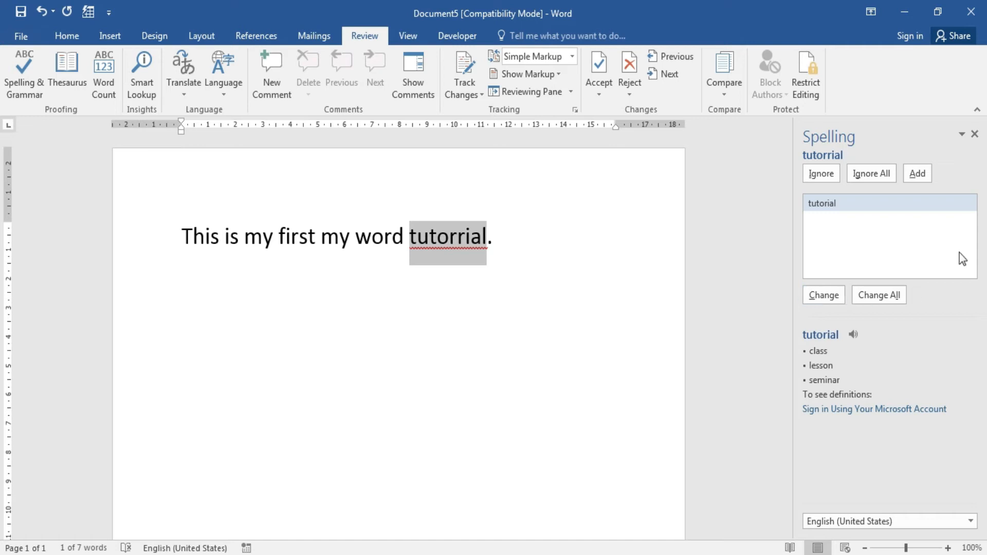
left_click(975, 133)
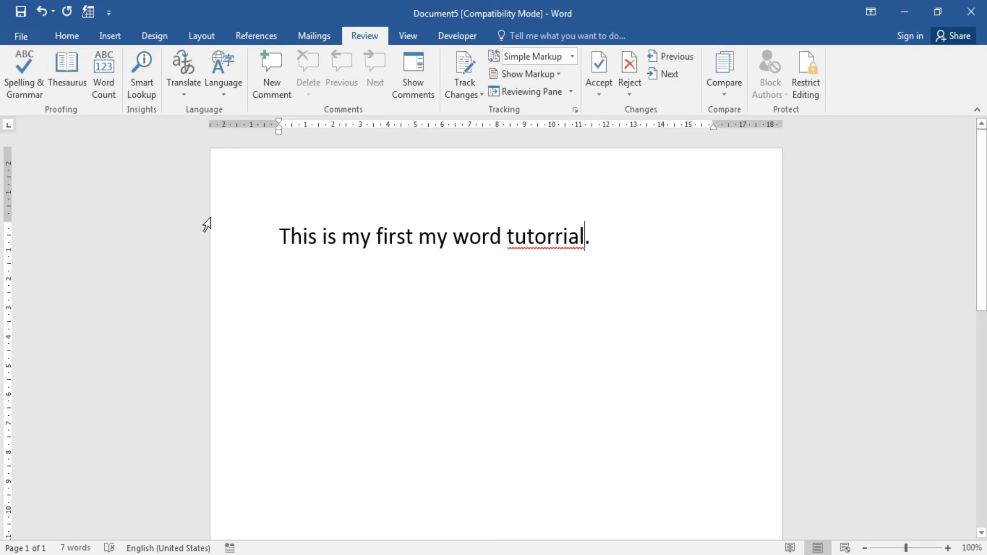
Add a blank line under the sentence and look up synonyms for 'going' in the Thesaurus.
left_click(683, 256)
key("Return")
key("Return")
left_click(71, 81)
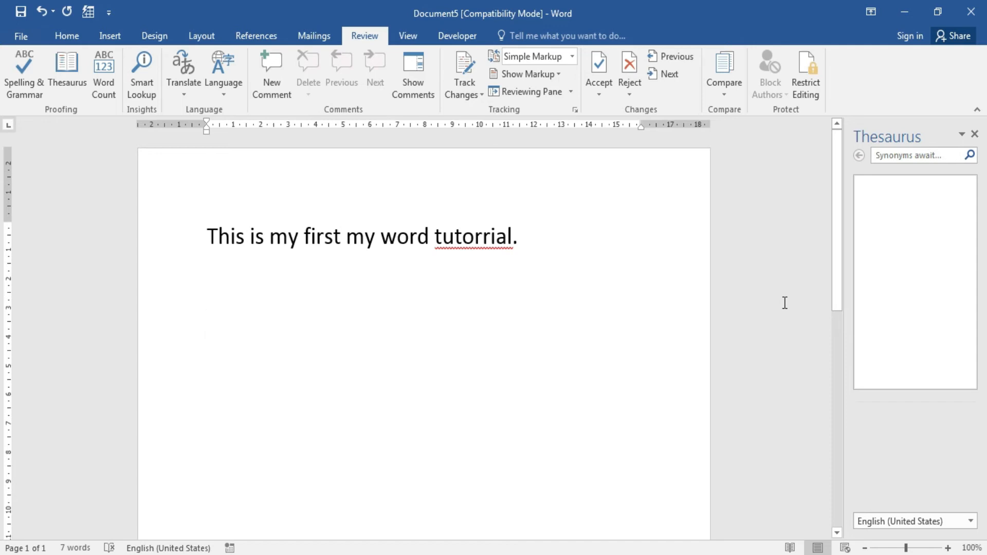
left_click(902, 154)
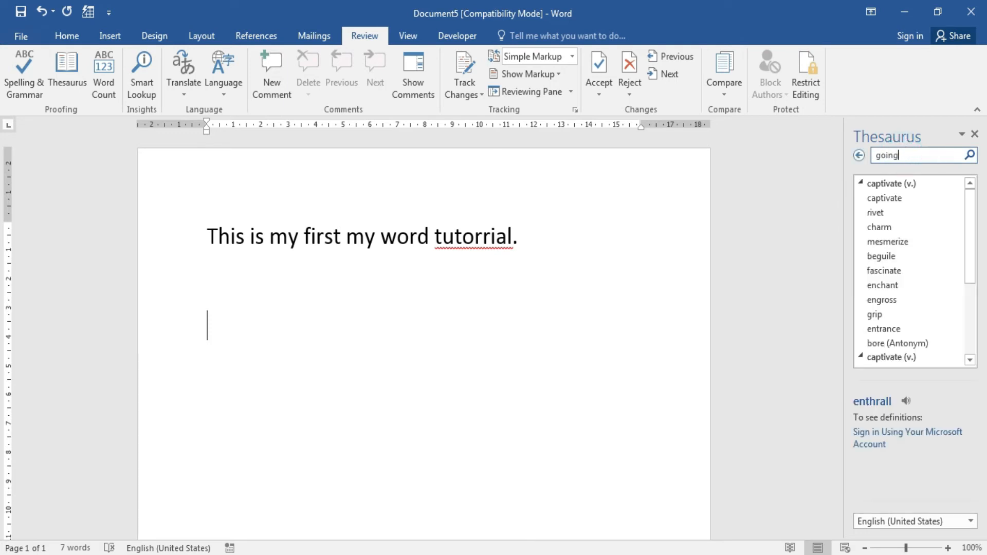
key("Return")
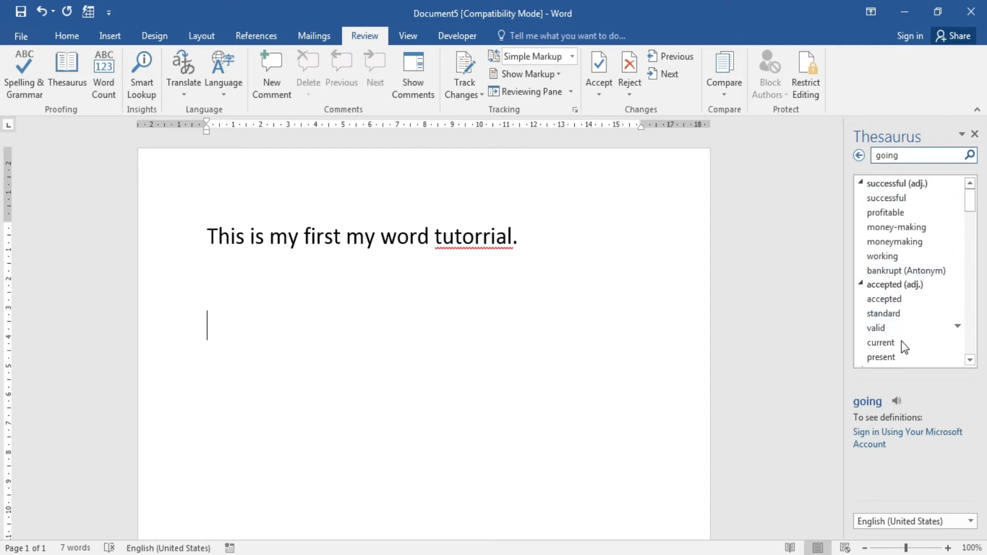
Search the Thesaurus for 'enthrall', browse its synonyms, then close the pane.
double_click(934, 153)
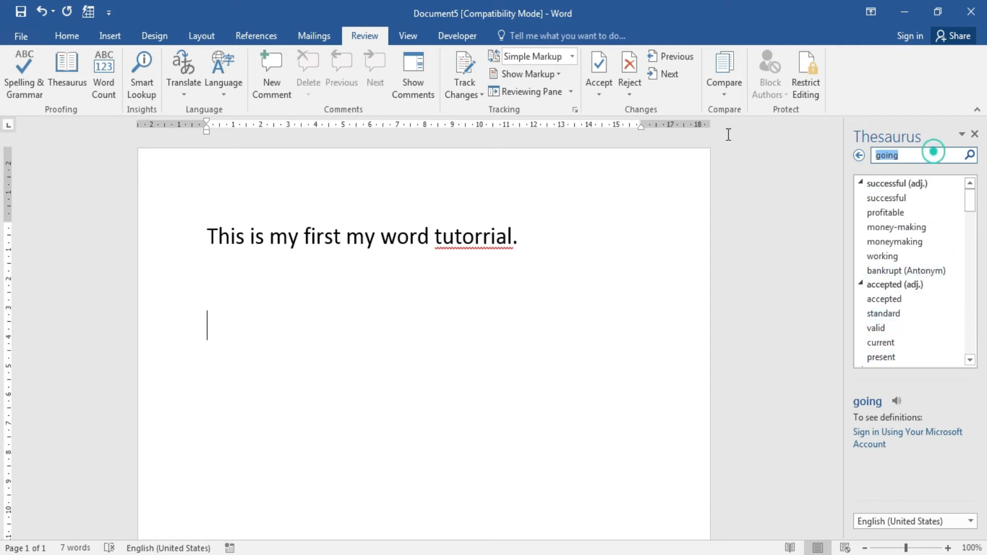
type("ent")
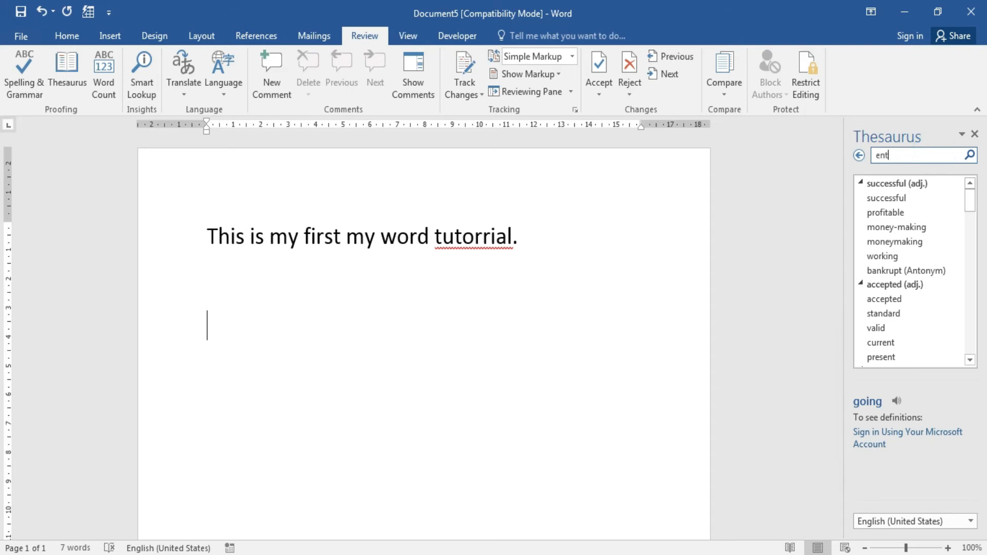
type("hrall")
key("Return")
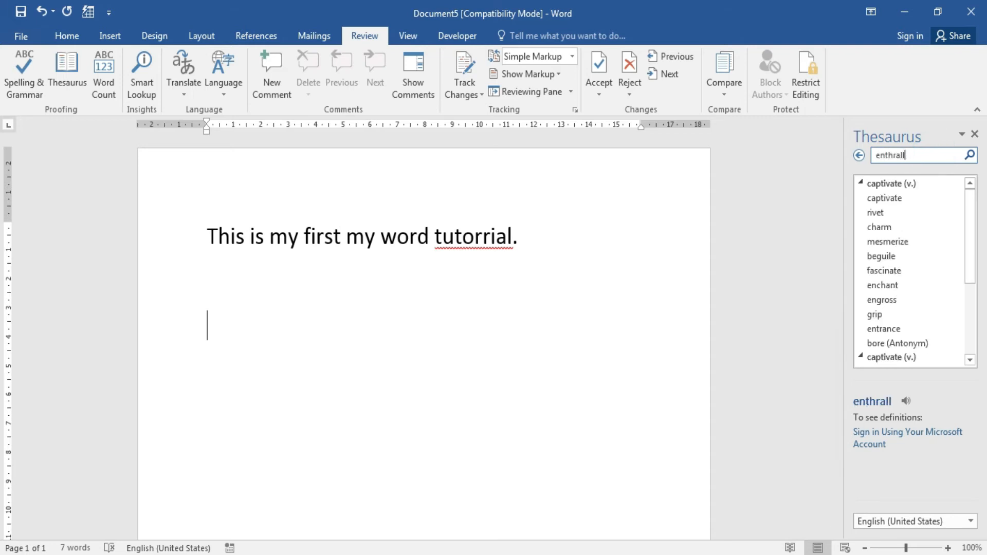
left_click_drag(968, 234, 962, 285)
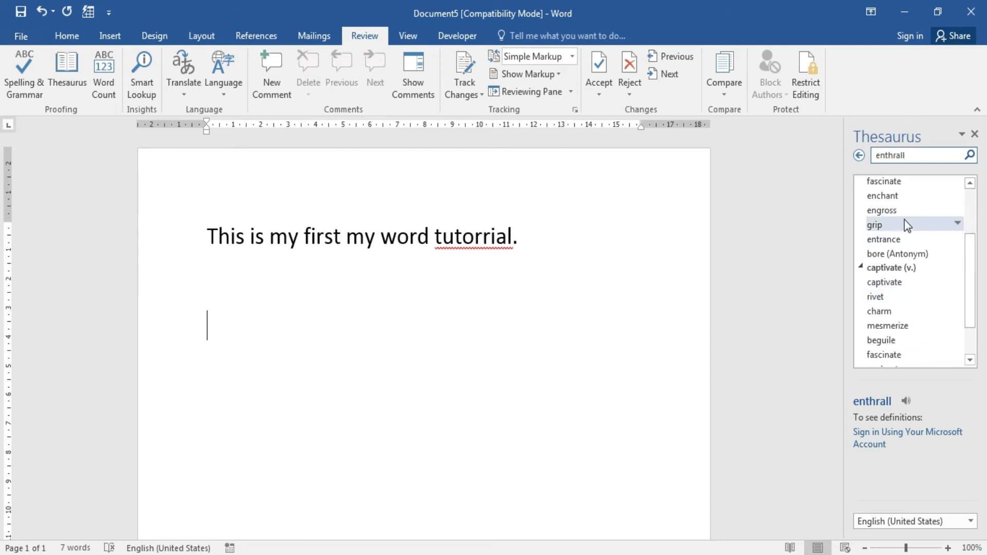
left_click_drag(968, 291, 973, 211)
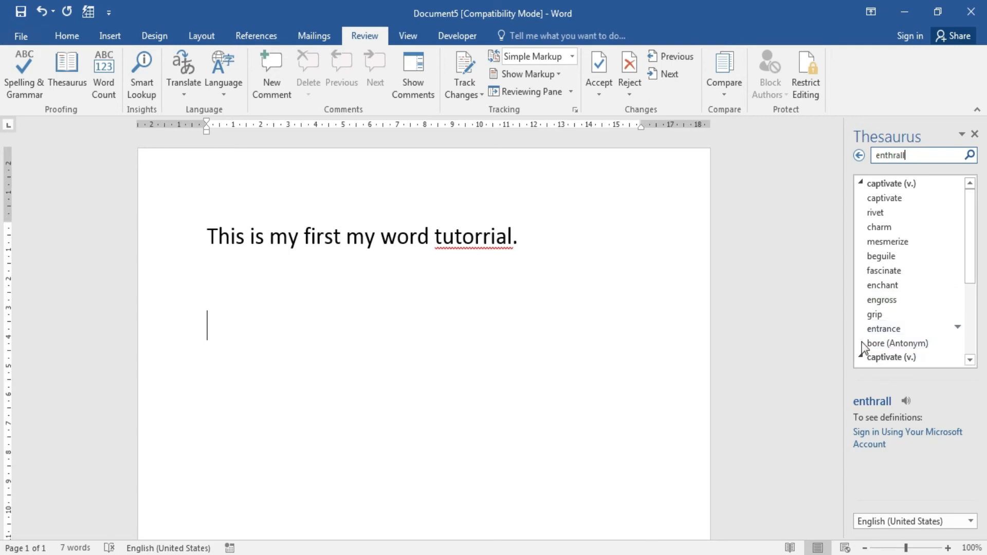
left_click(974, 133)
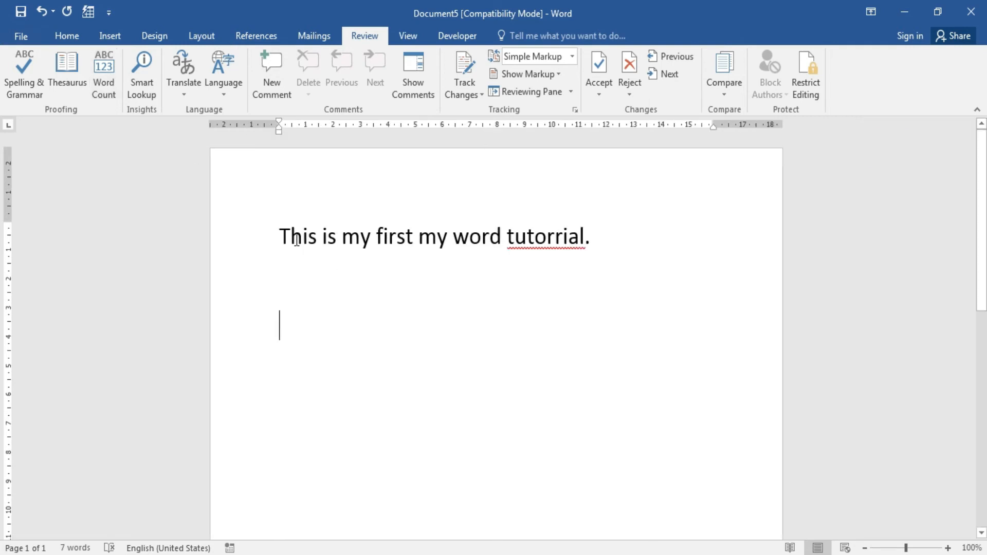
Copy the sentence and paste it so it repeats on five lines.
left_click_drag(278, 235, 654, 257)
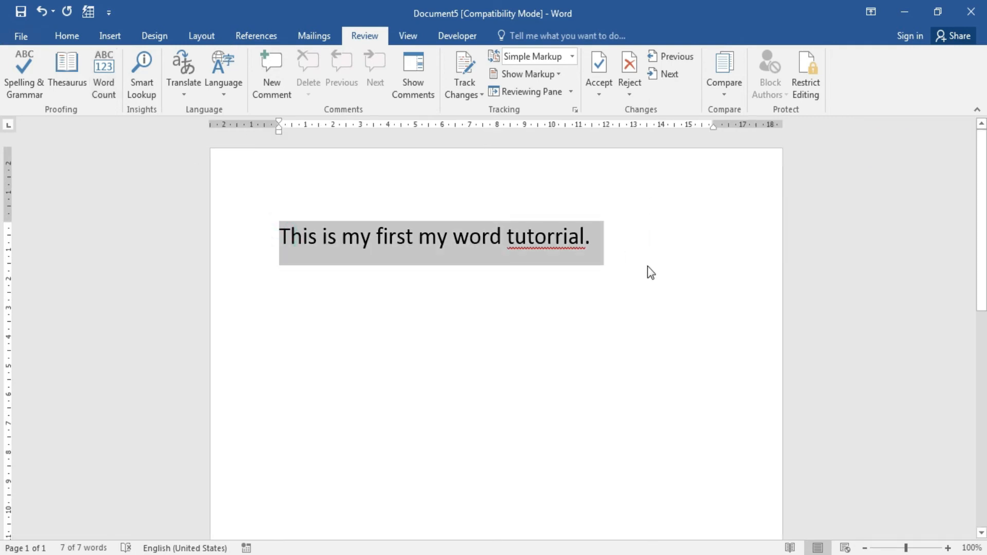
left_click(708, 247)
key("Return")
type("This is my first my word tutorrial.")
key("ctrl+v")
key("ctrl+v")
type("This is my first my word tutorrial.")
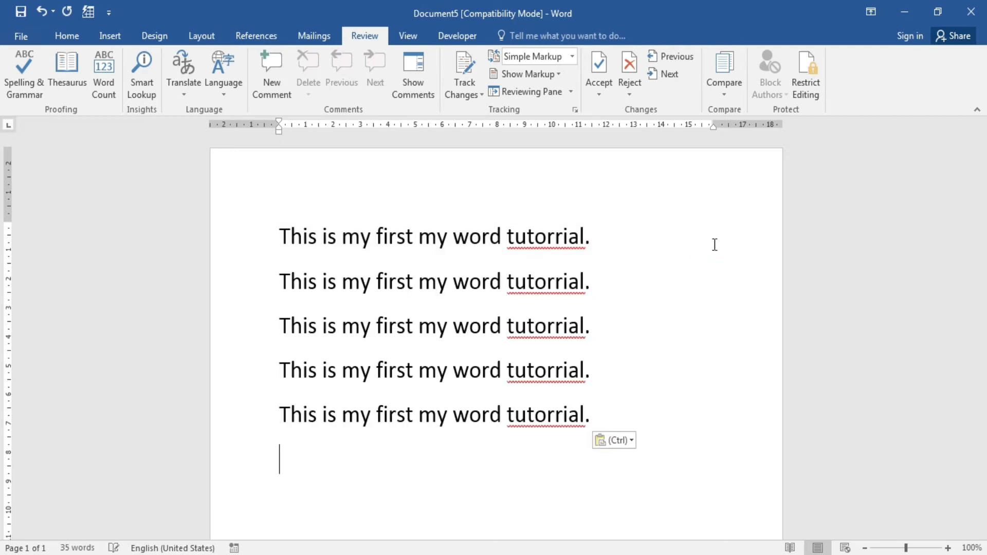
left_click_drag(280, 236, 607, 423)
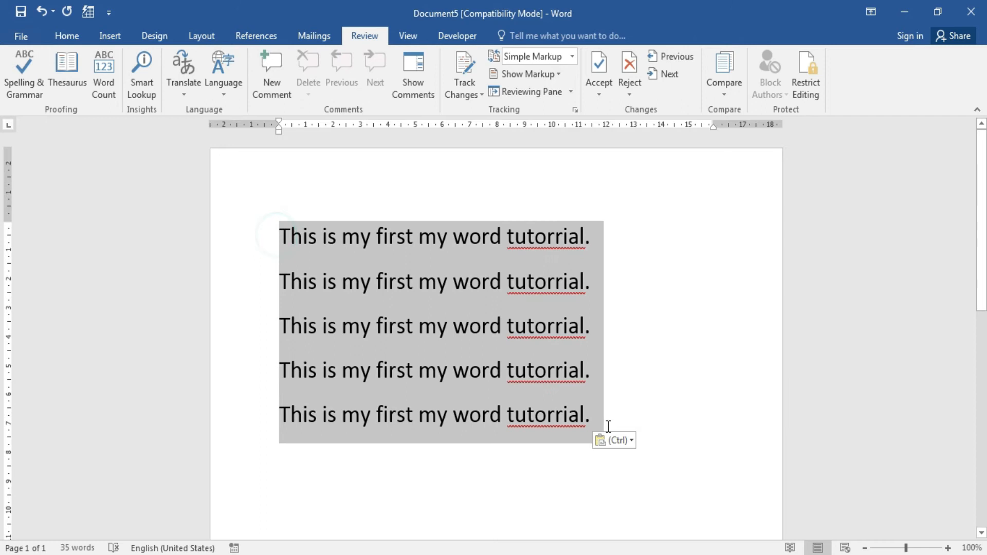
left_click(657, 450)
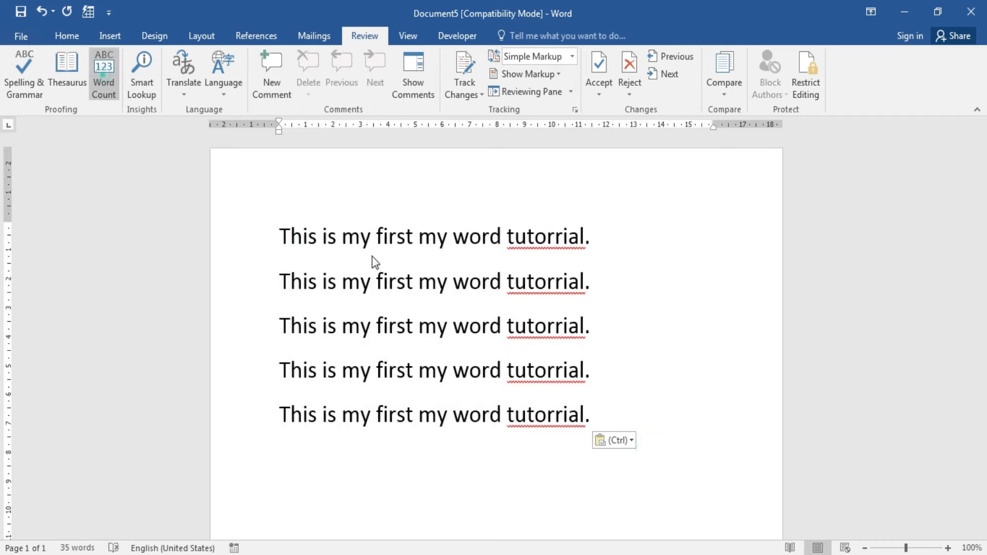
Check the Word Count, confirming the document totals 35 words.
left_click(103, 72)
left_click_drag(516, 193, 742, 282)
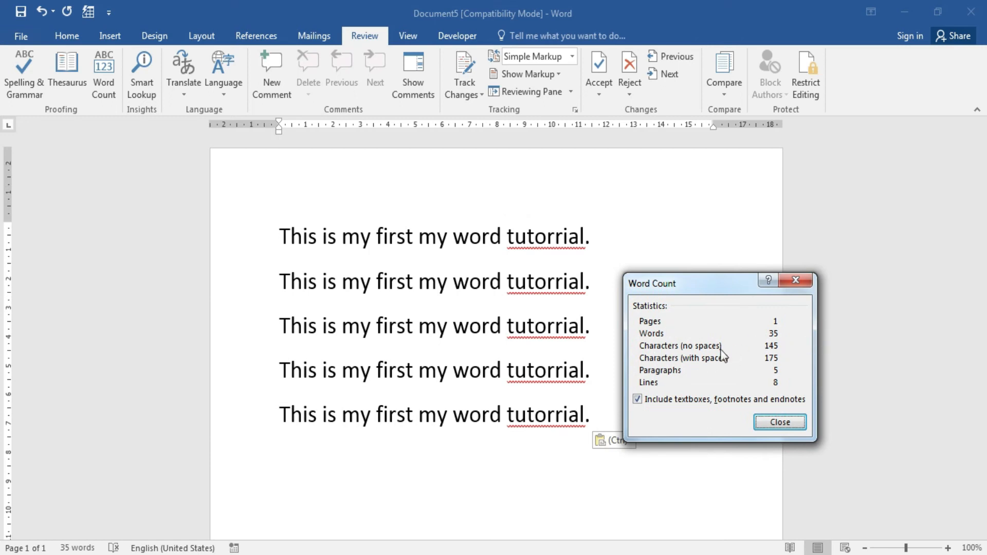
left_click(779, 424)
left_click(323, 283)
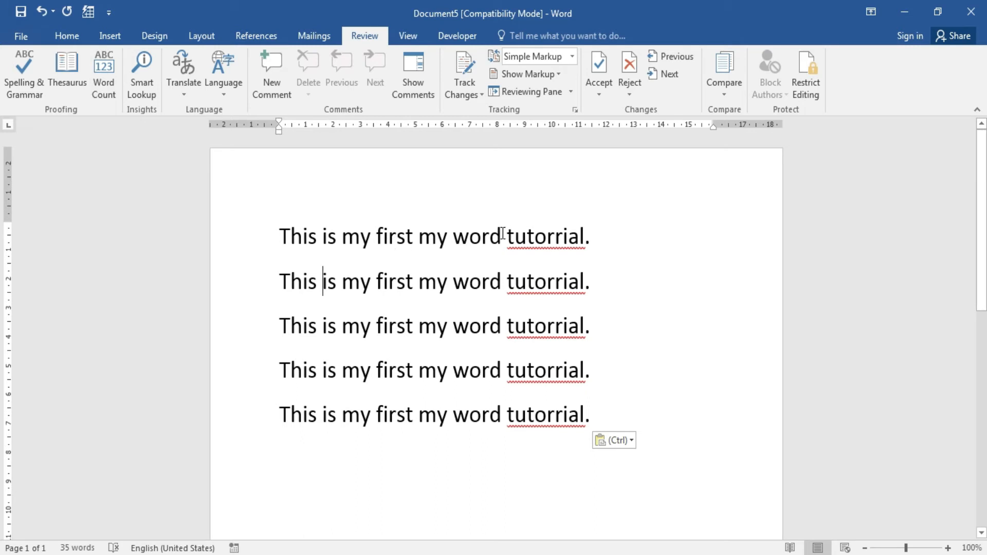
Correct 'tutorrial' on line 1 to 'tutorial' using the spelling suggestions.
left_click_drag(507, 238, 587, 238)
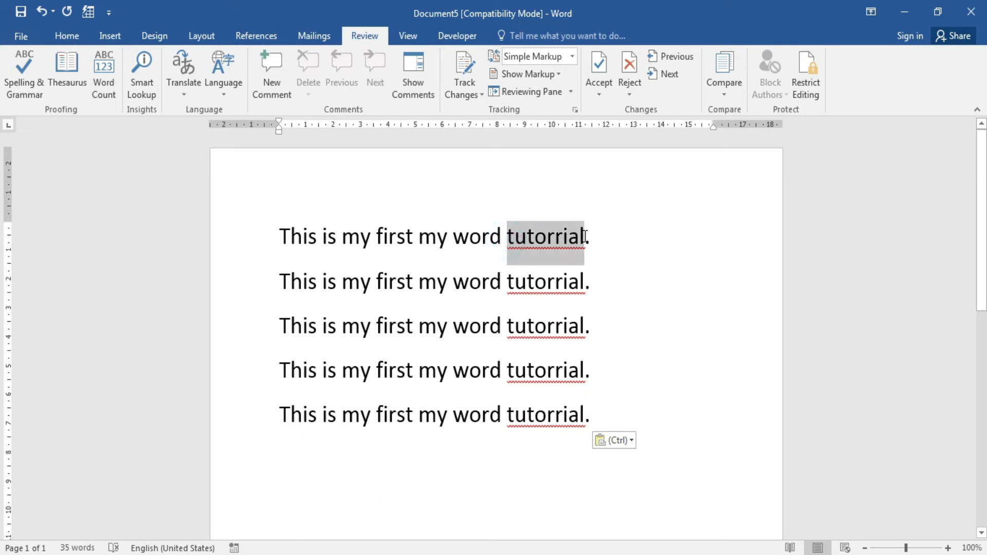
left_click(541, 239)
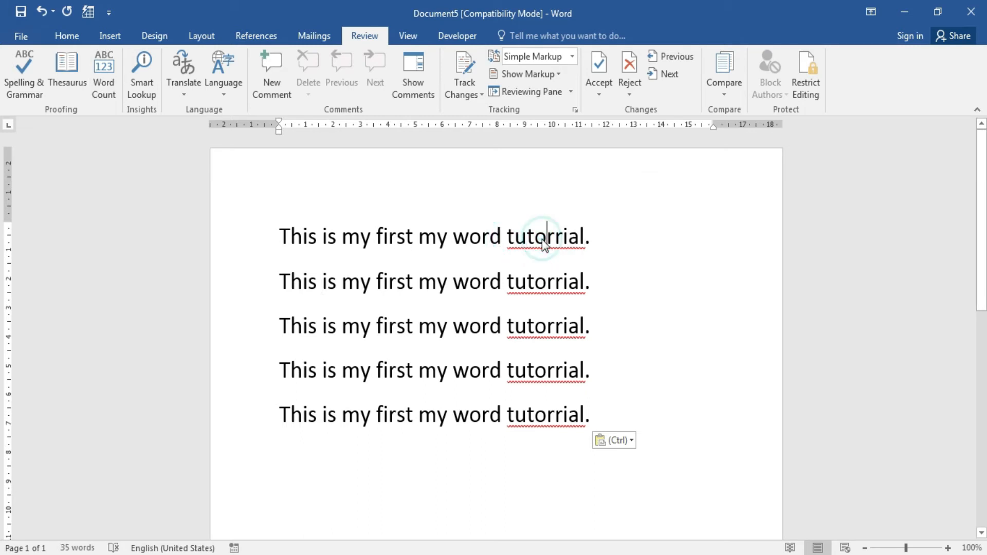
right_click(545, 240)
left_click(656, 267)
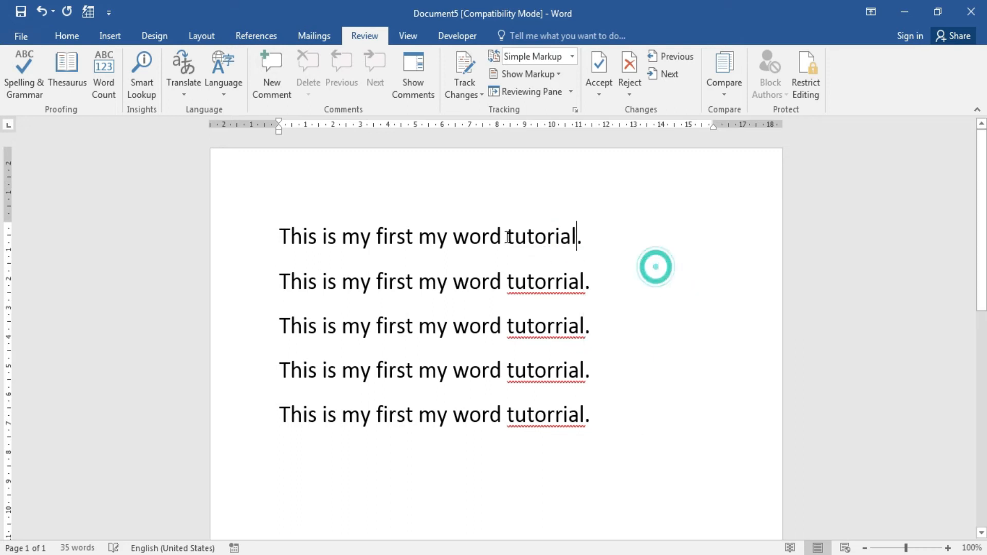
Look up the definition of 'tutorial' with Smart Lookup, then close the Insights pane.
left_click(508, 234)
left_click_drag(534, 237, 580, 237)
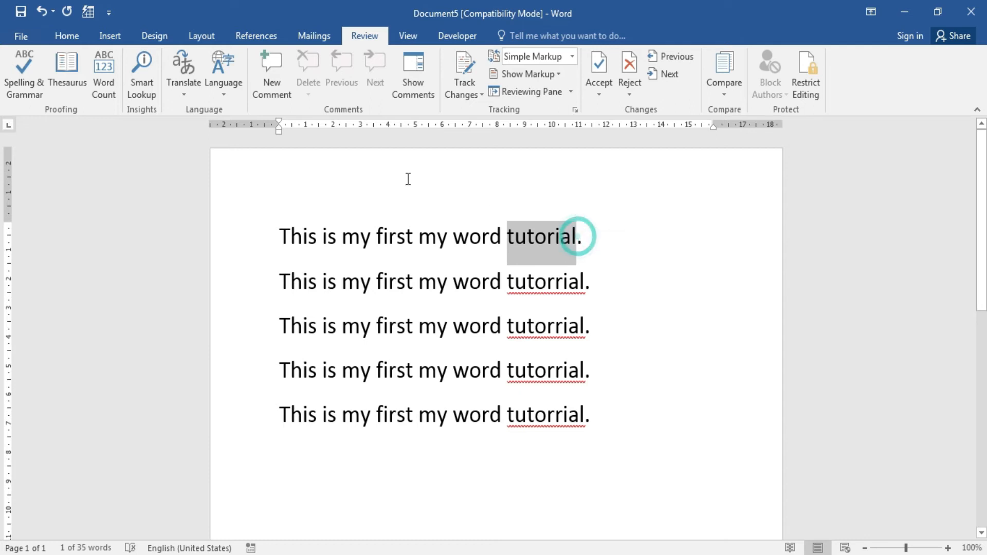
left_click(135, 78)
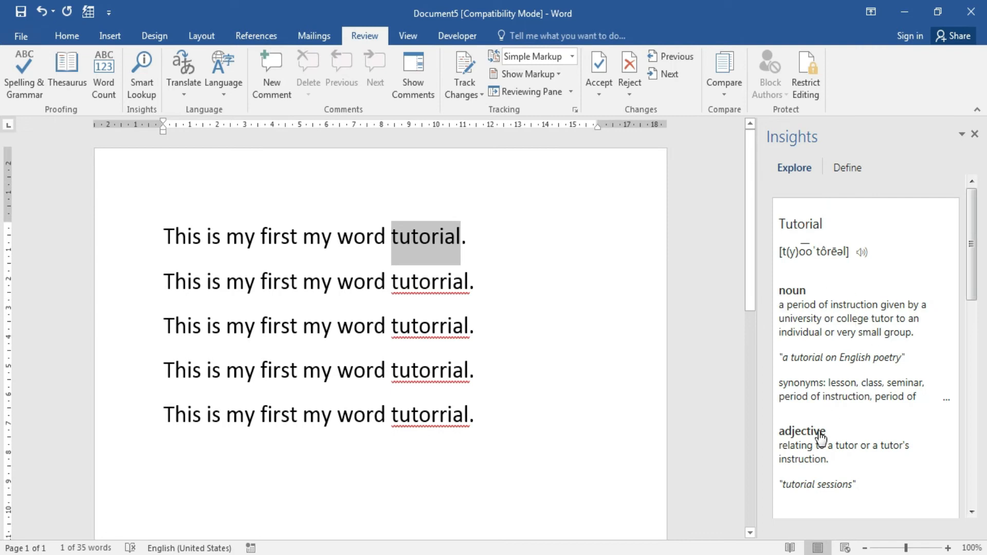
left_click(974, 134)
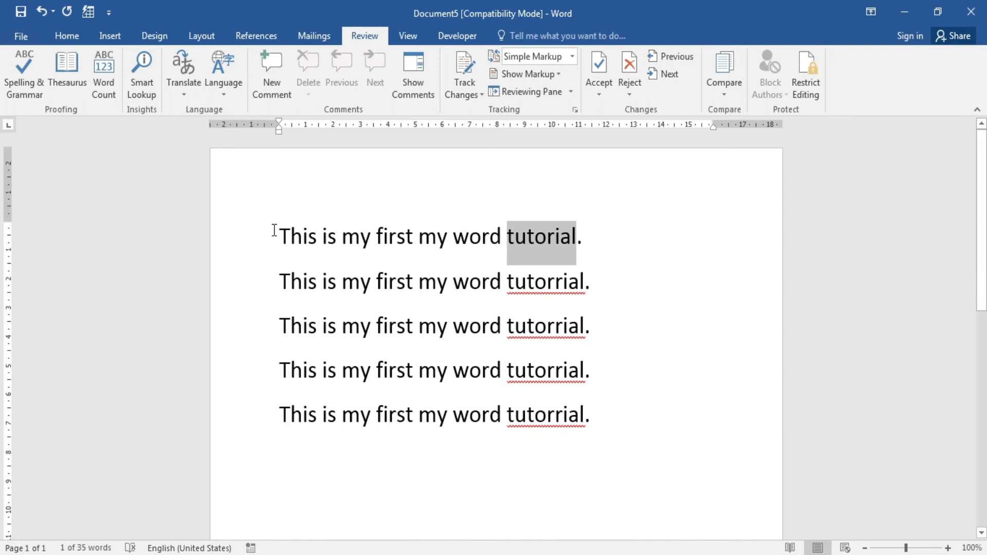
Translate the first sentence into Hindi with Translate Selected Text.
triple_click(274, 230)
left_click(183, 96)
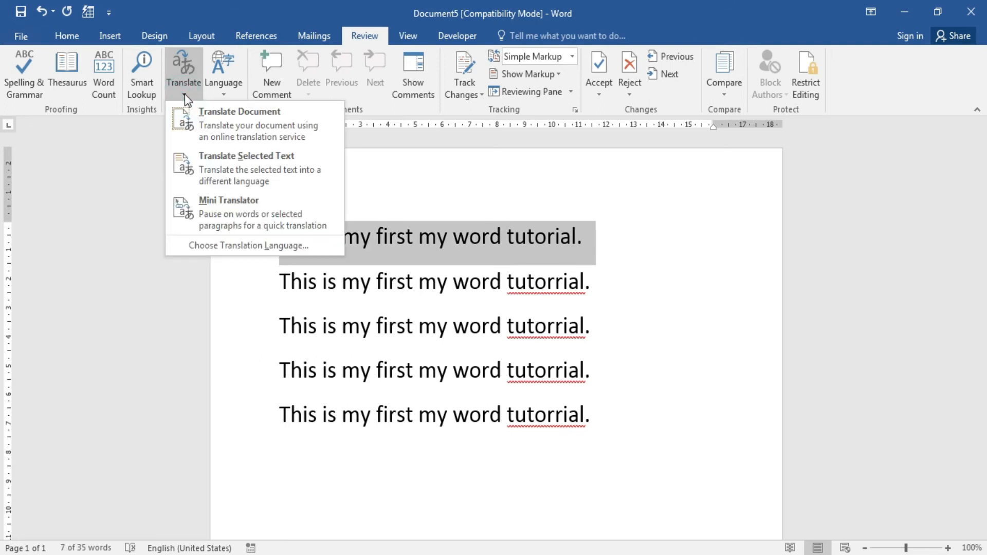
left_click(251, 158)
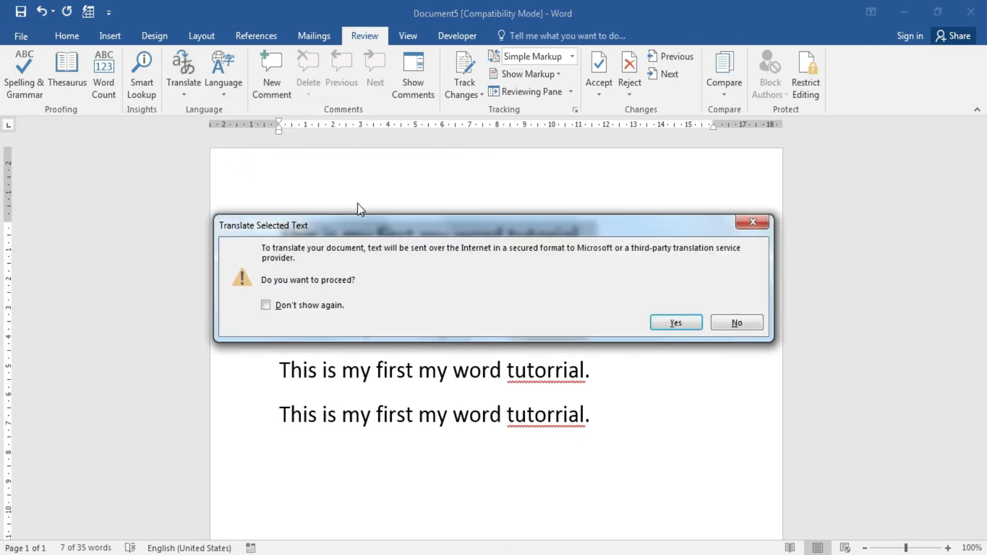
left_click(672, 322)
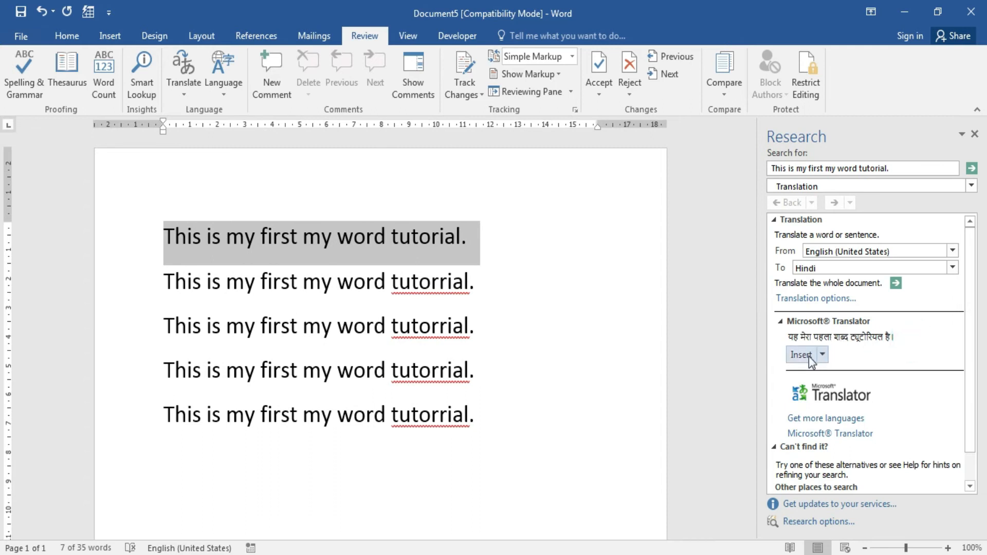
Insert the Hindi translation as a new line below the last sentence.
left_click(523, 414)
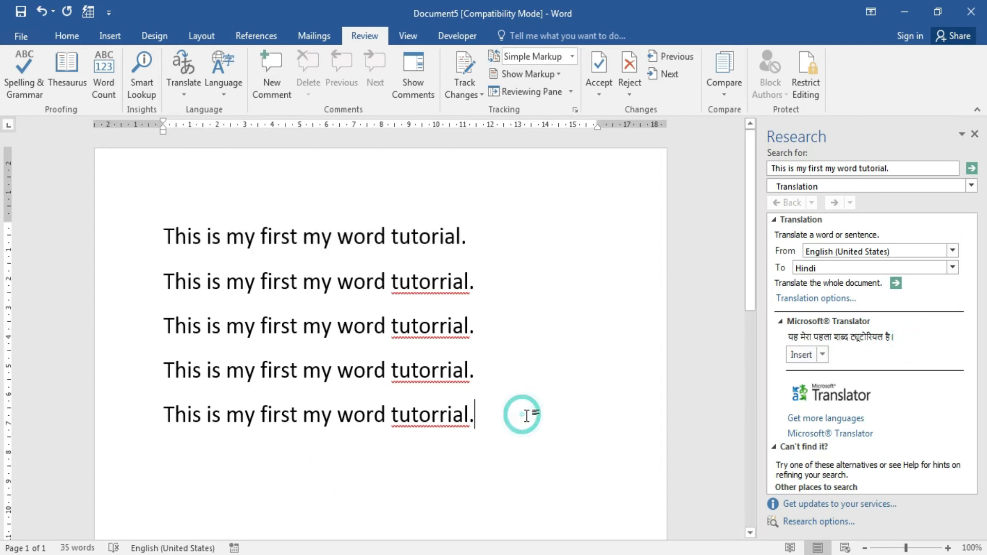
key("Return")
left_click(795, 355)
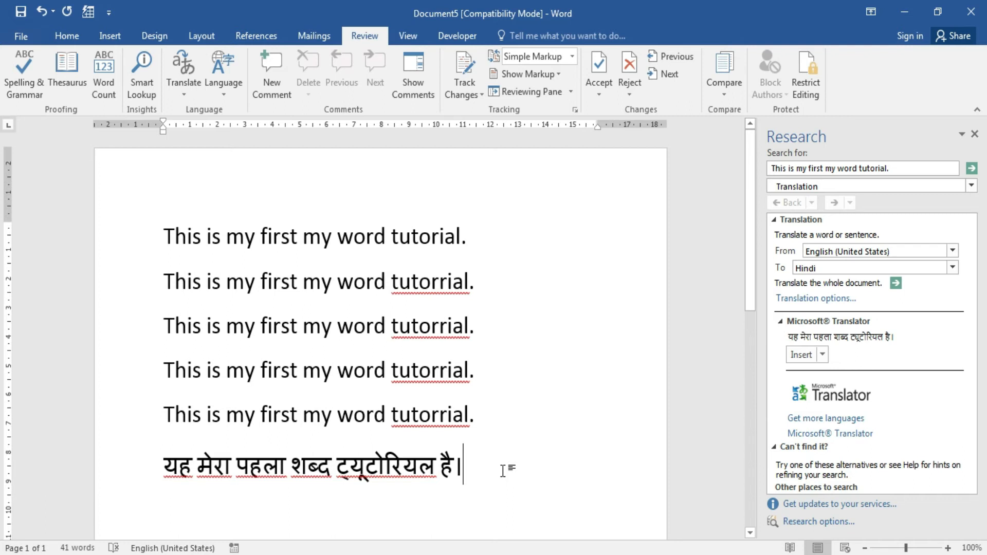
key("Return")
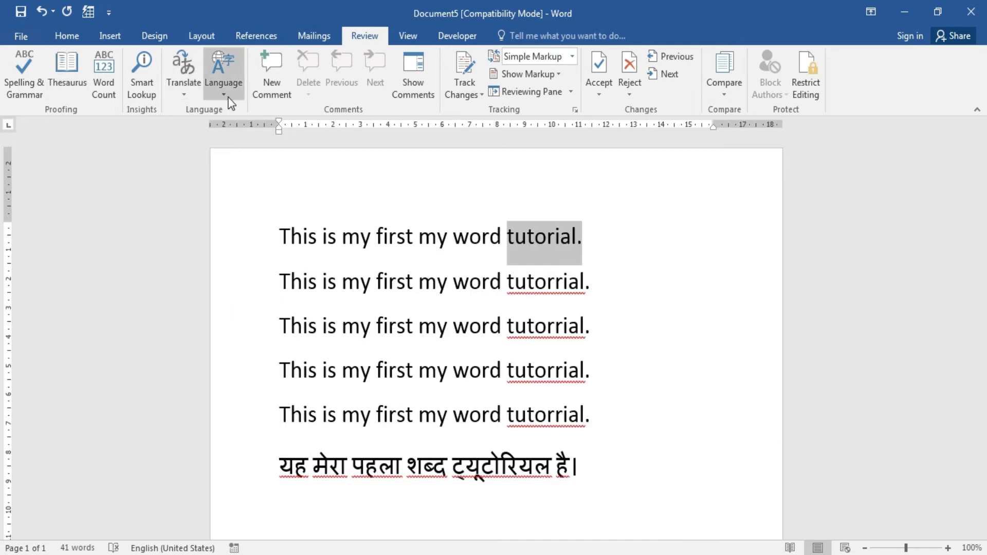
Browse the additional editing languages in Language Preferences and cancel without adding any.
left_click(225, 95)
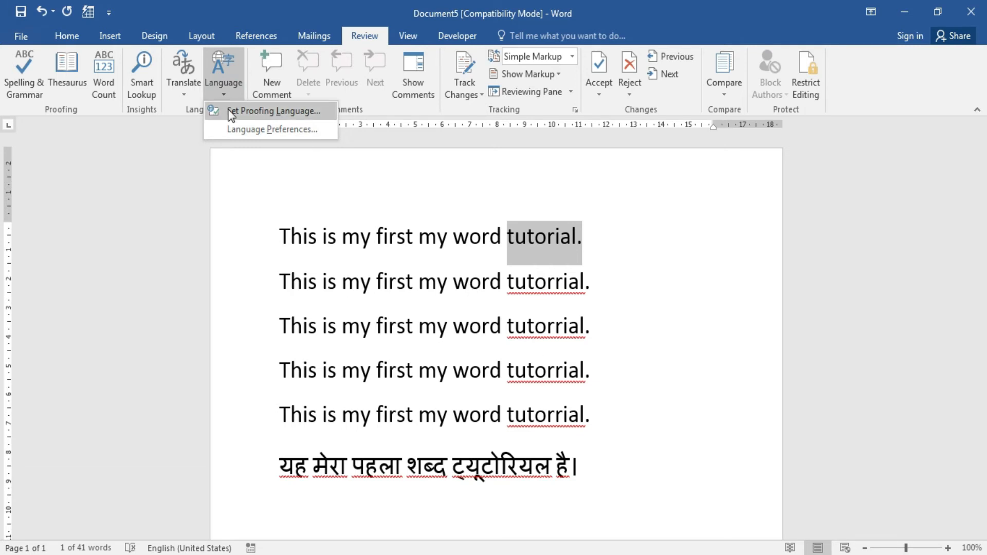
left_click(303, 129)
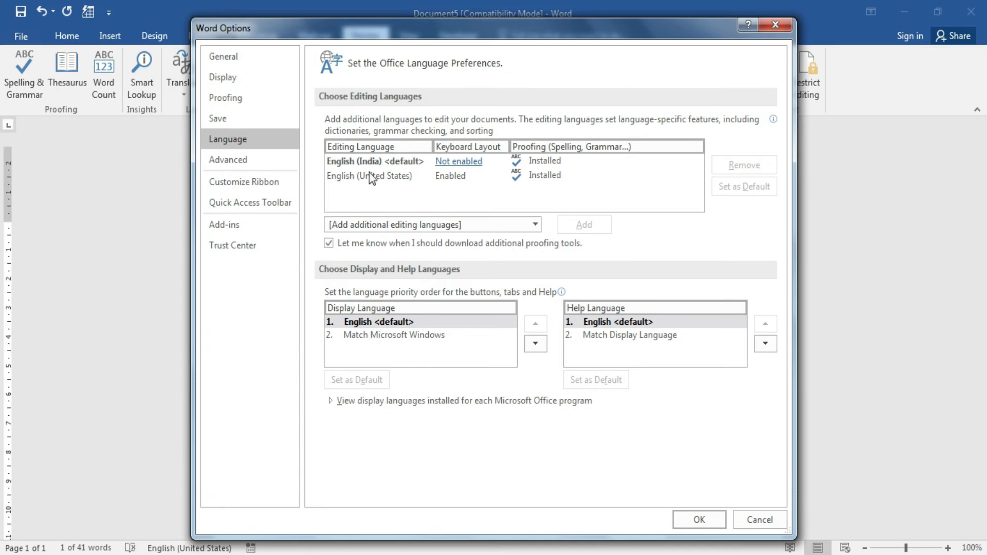
left_click(534, 226)
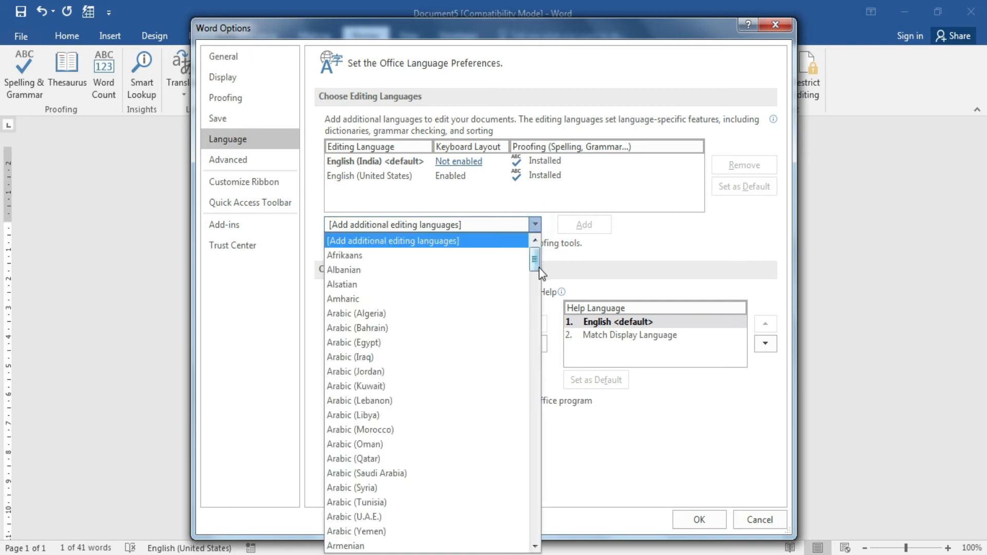
left_click_drag(538, 266, 537, 358)
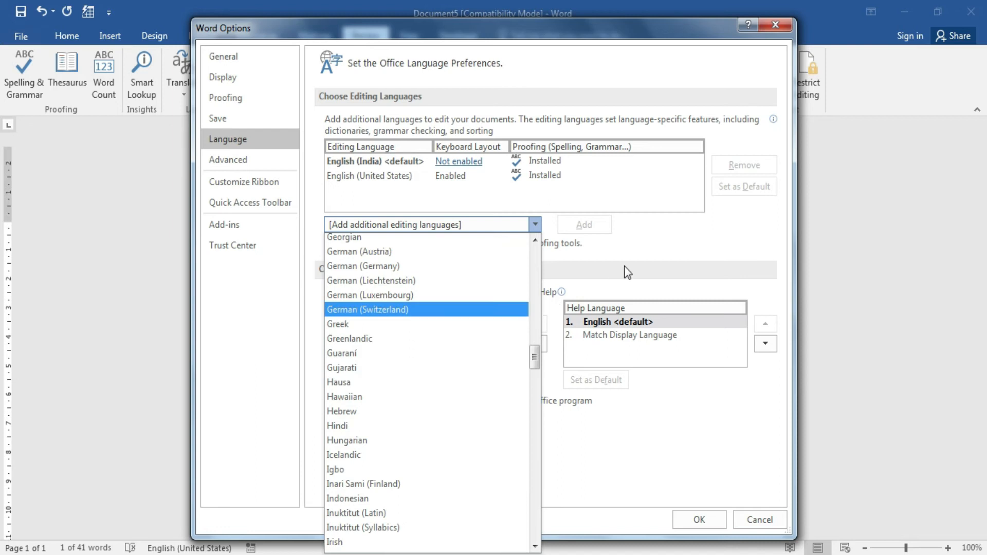
left_click(659, 246)
left_click(760, 517)
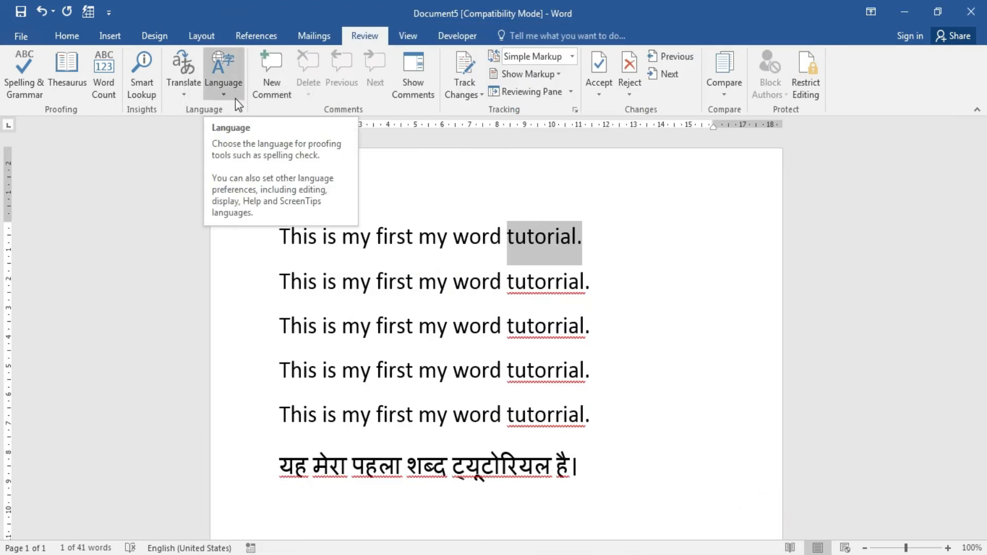
Add the comment 'Comment 1' on 'tutorial' in line 1.
left_click(276, 96)
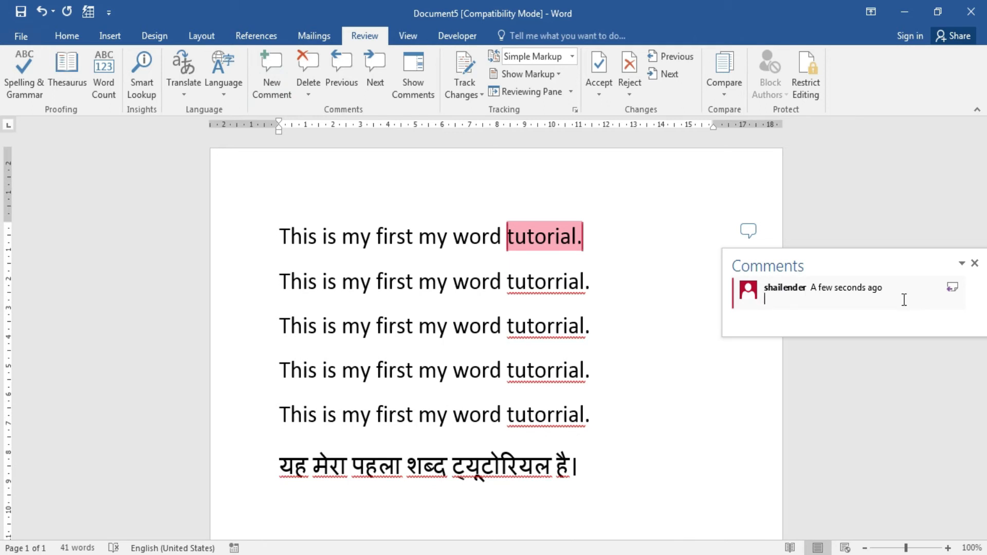
type("comment")
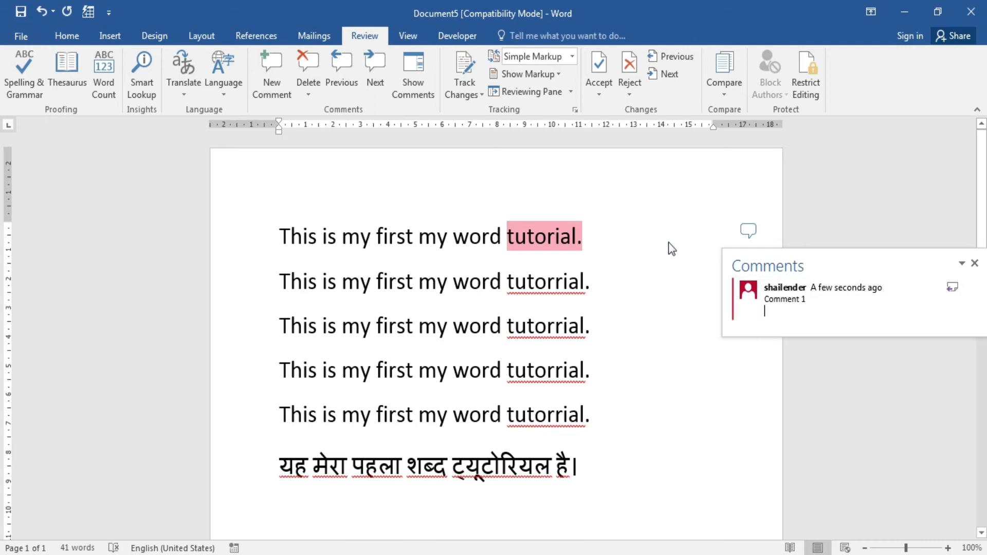
left_click(644, 273)
left_click(528, 234)
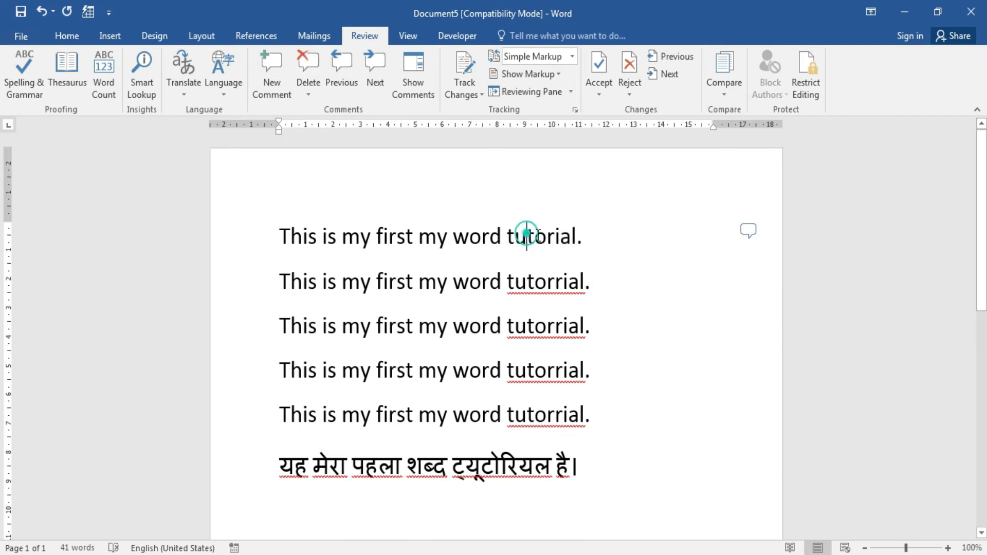
left_click(746, 232)
left_click(746, 232)
left_click(747, 232)
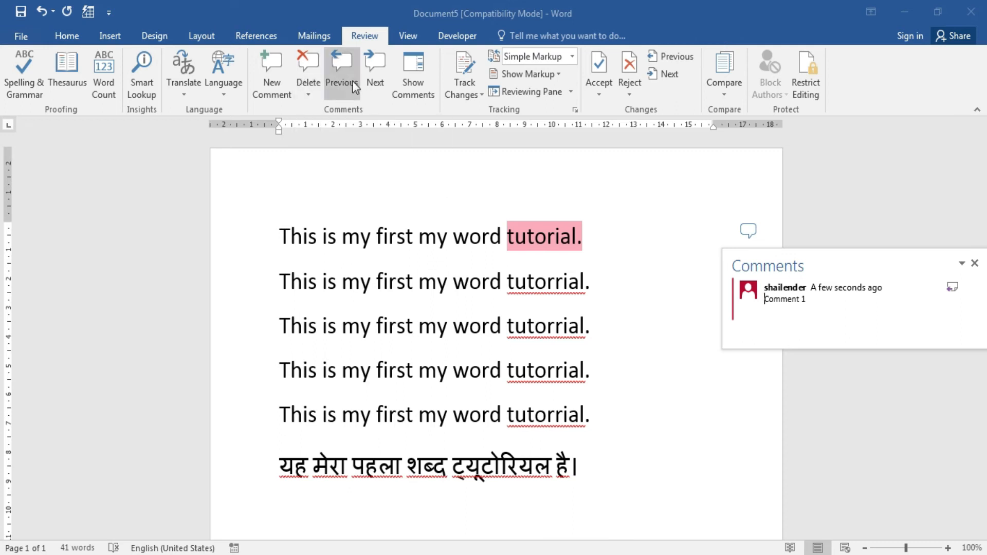
left_click(341, 368)
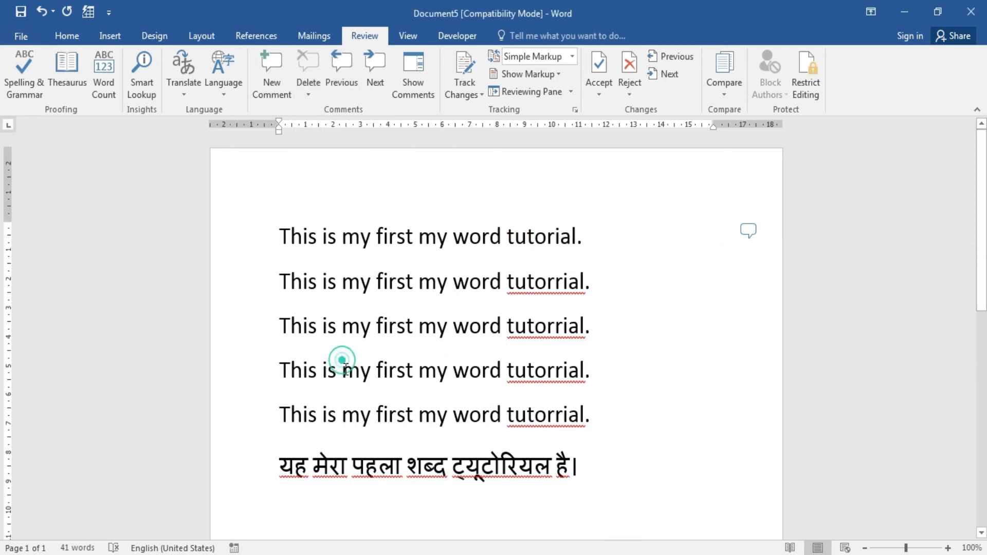
Add the comment 'Second comment' on the word 'my' in line 4.
left_click_drag(342, 368, 371, 367)
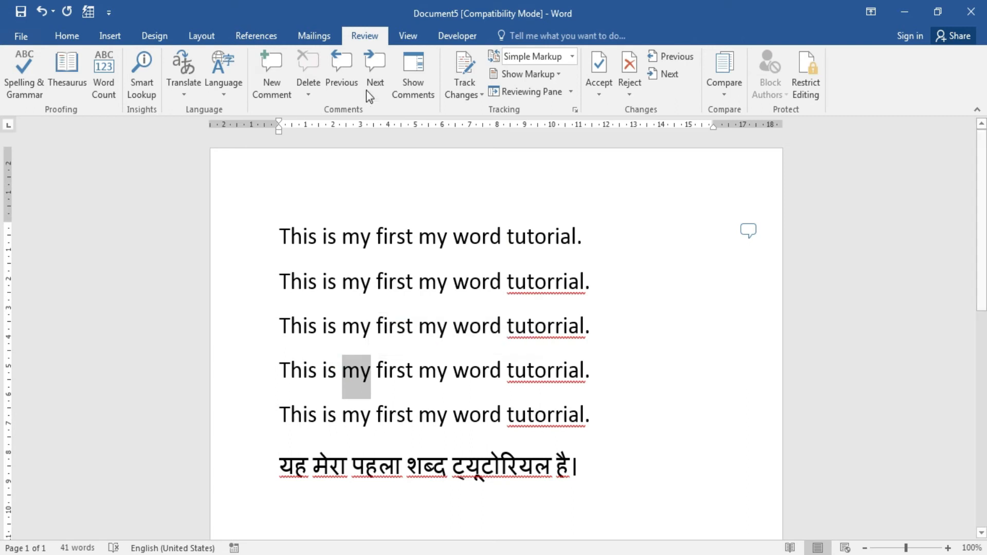
left_click(269, 71)
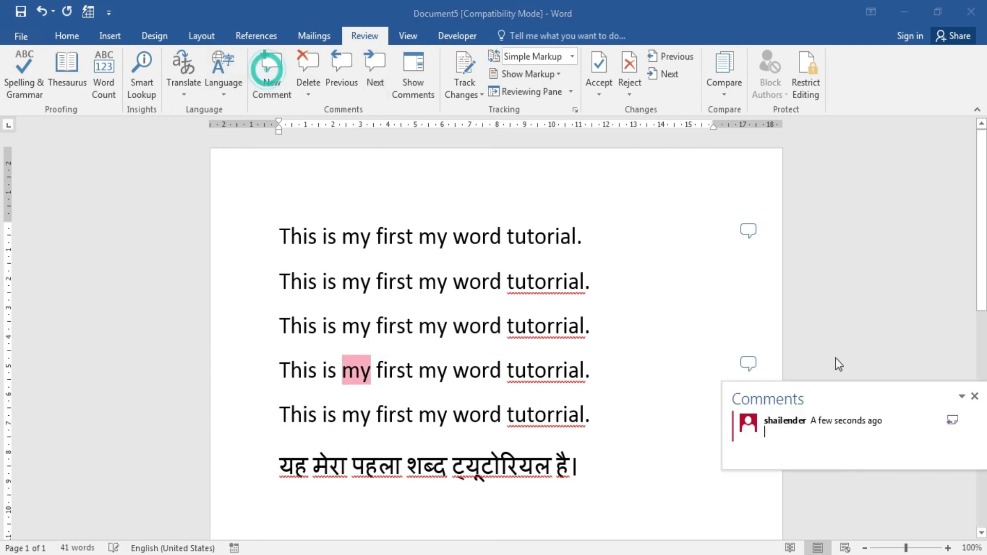
type("nd comment")
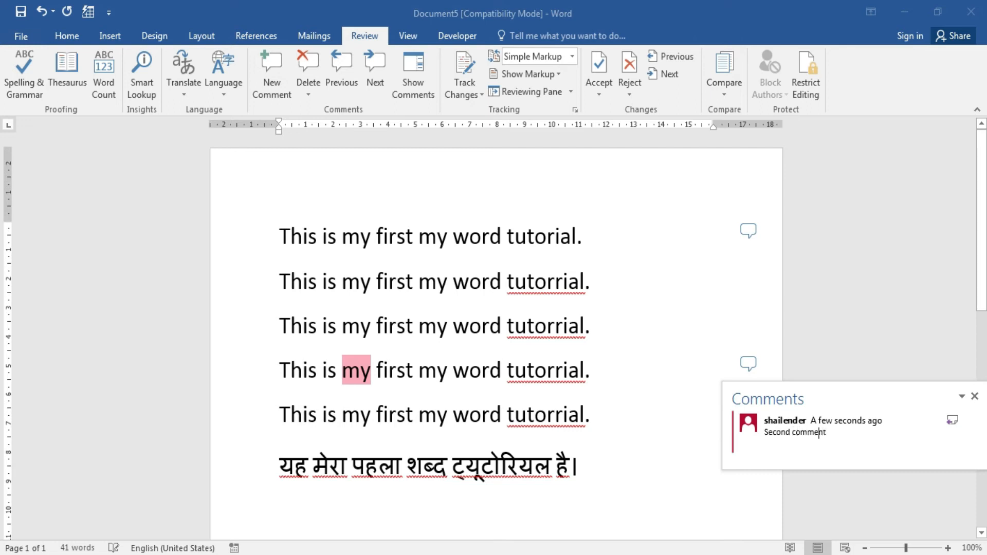
left_click(689, 346)
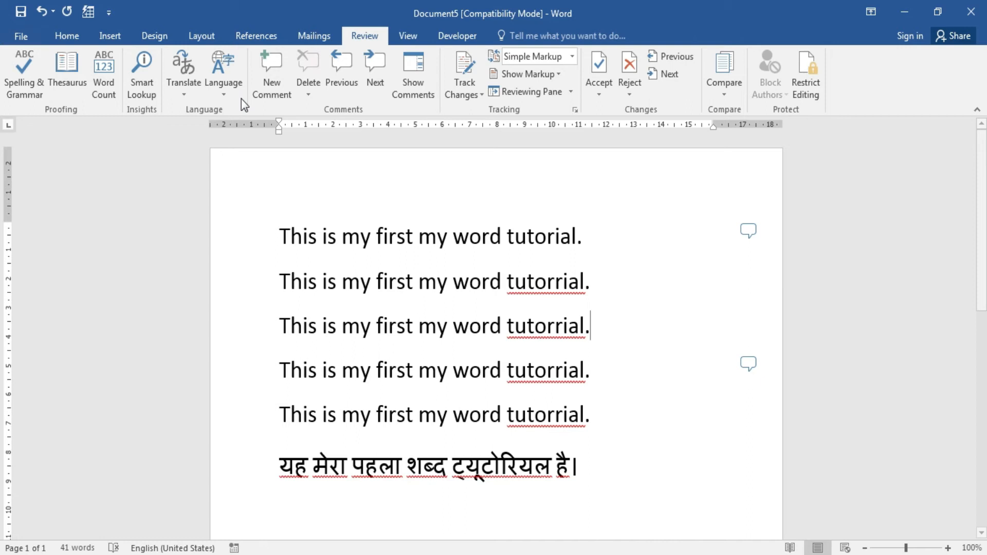
Step through the comments, back to Comment 1, and show both in the markup pane.
left_click(372, 80)
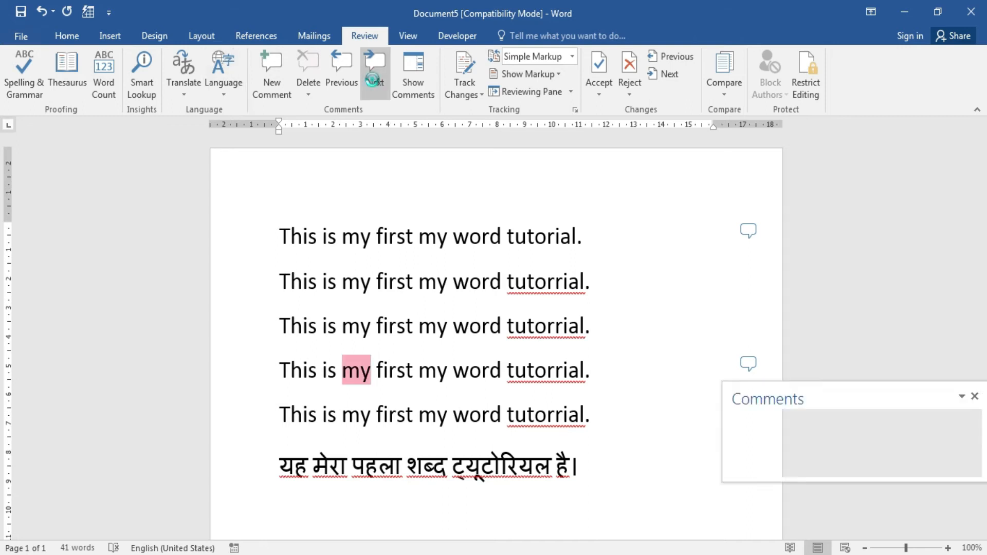
left_click(372, 80)
left_click(372, 80)
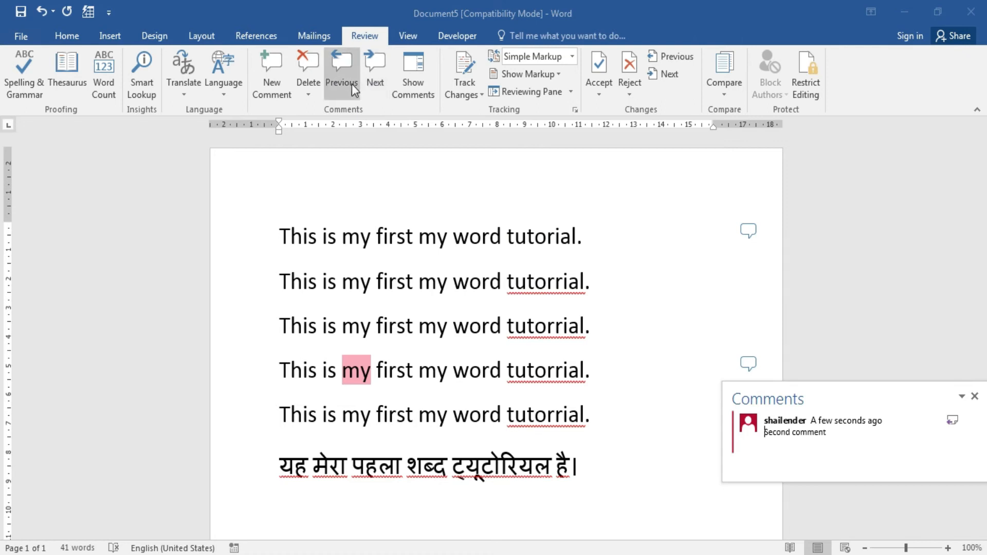
left_click(352, 88)
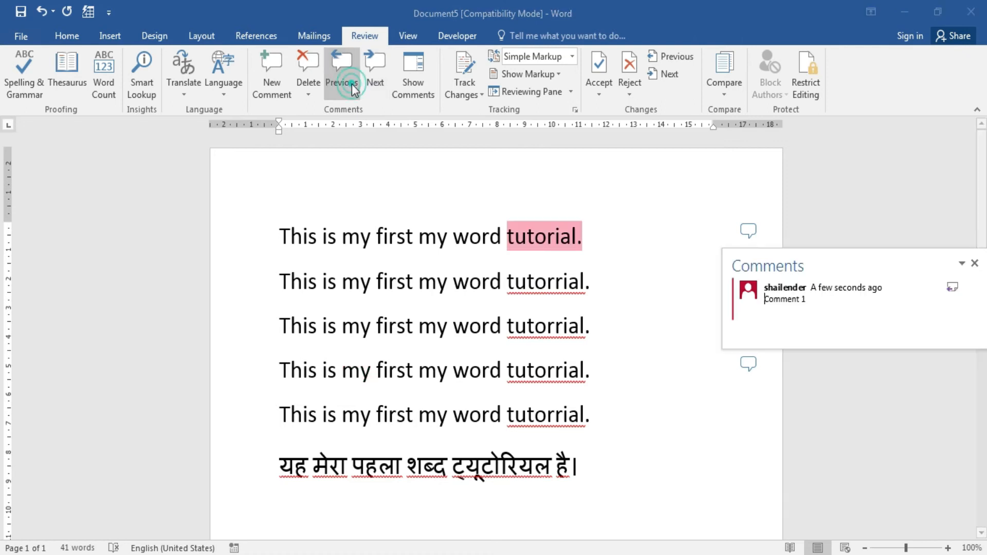
left_click(426, 95)
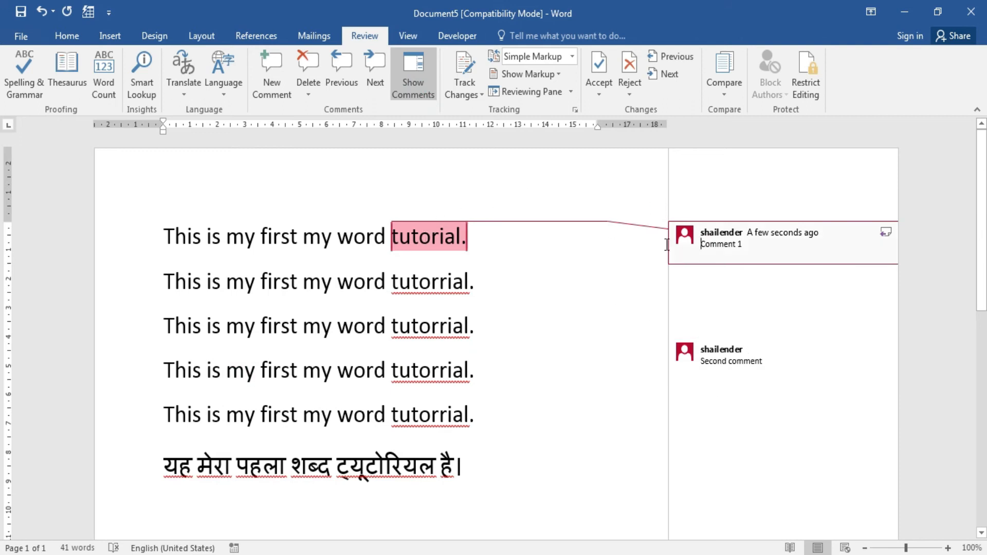
left_click(417, 327)
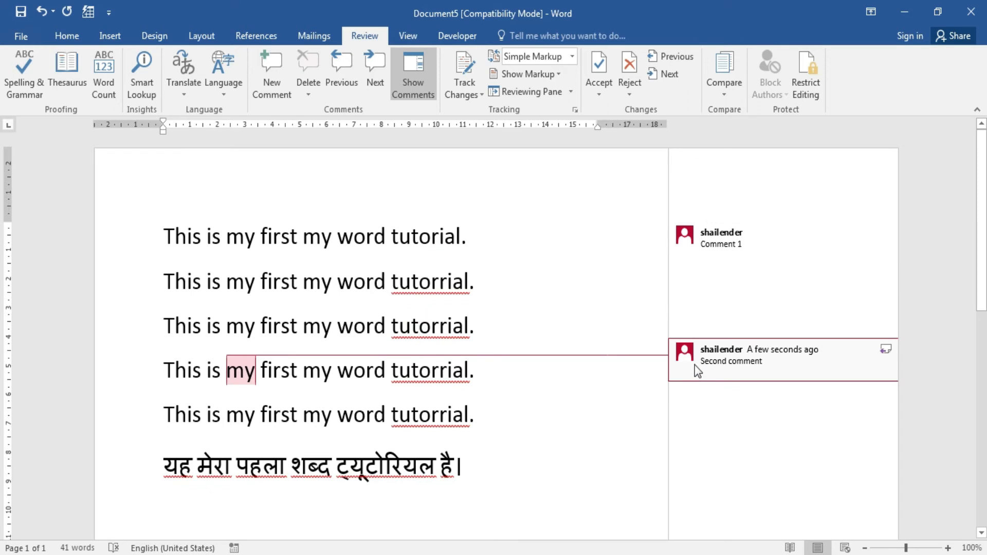
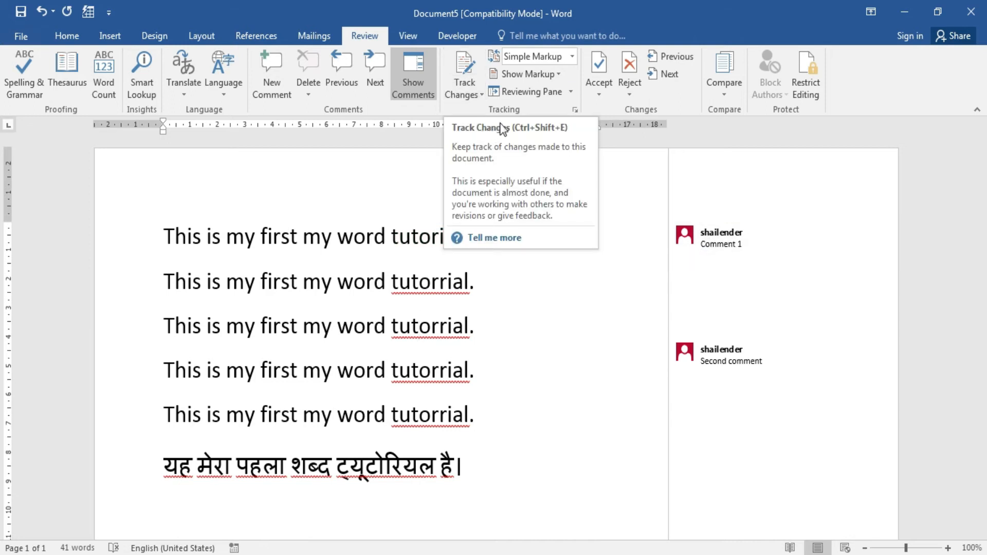
Turn on Track Changes and test it by deleting, then restoring, the 's' in 'is'.
left_click(476, 94)
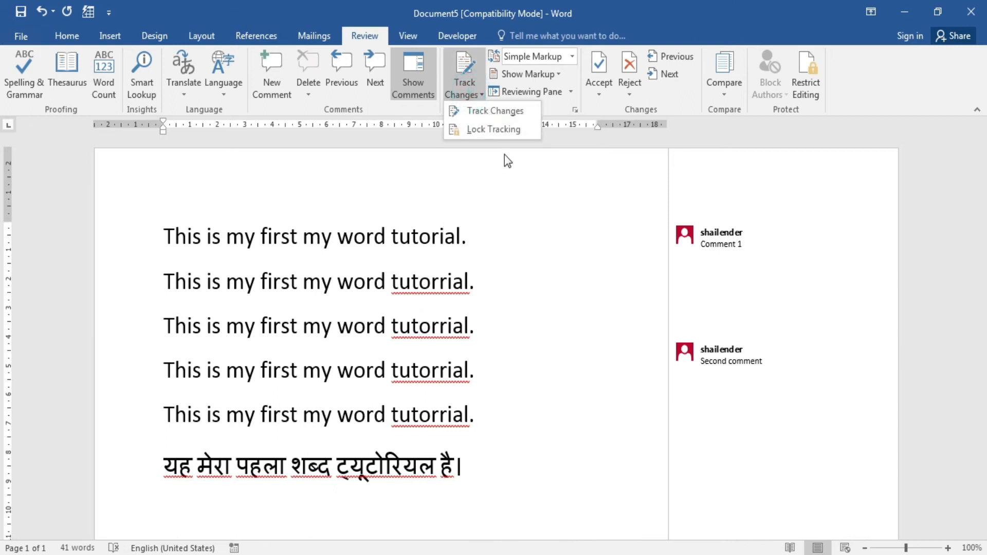
left_click(508, 115)
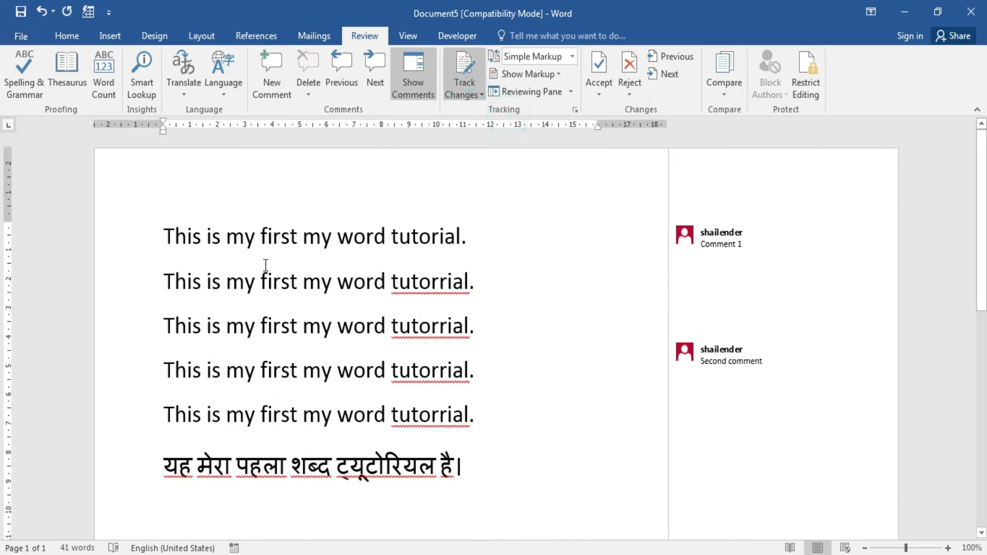
left_click_drag(211, 236, 220, 237)
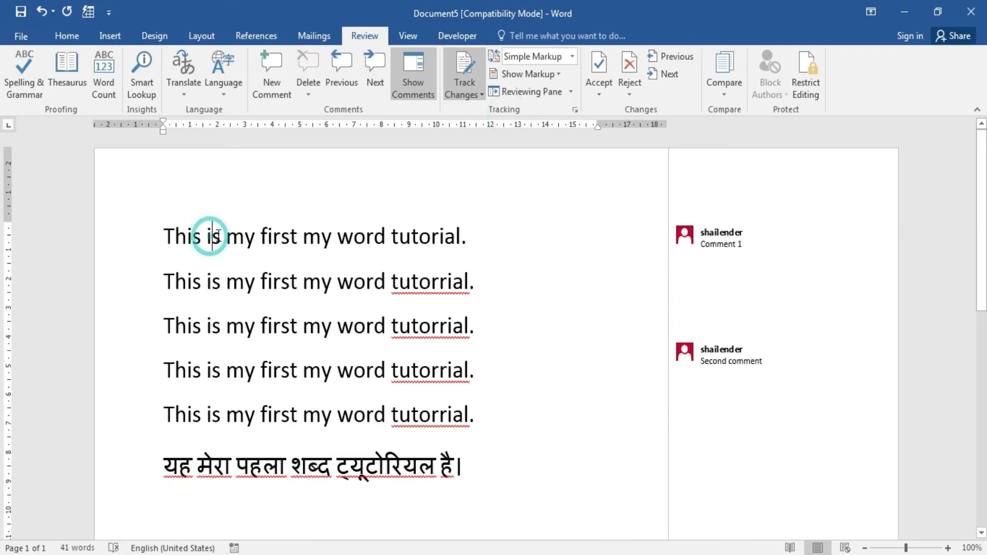
key("Delete")
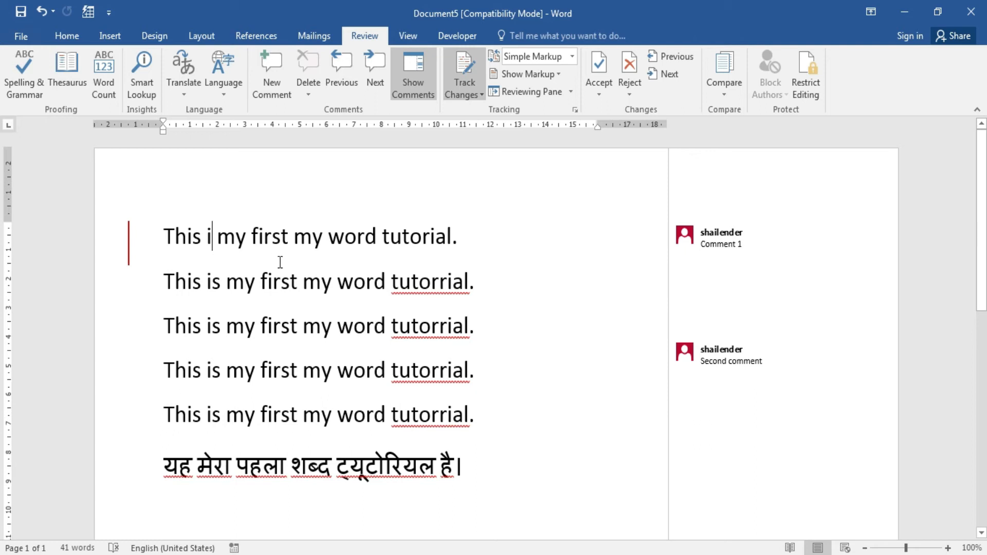
key("ctrl+z")
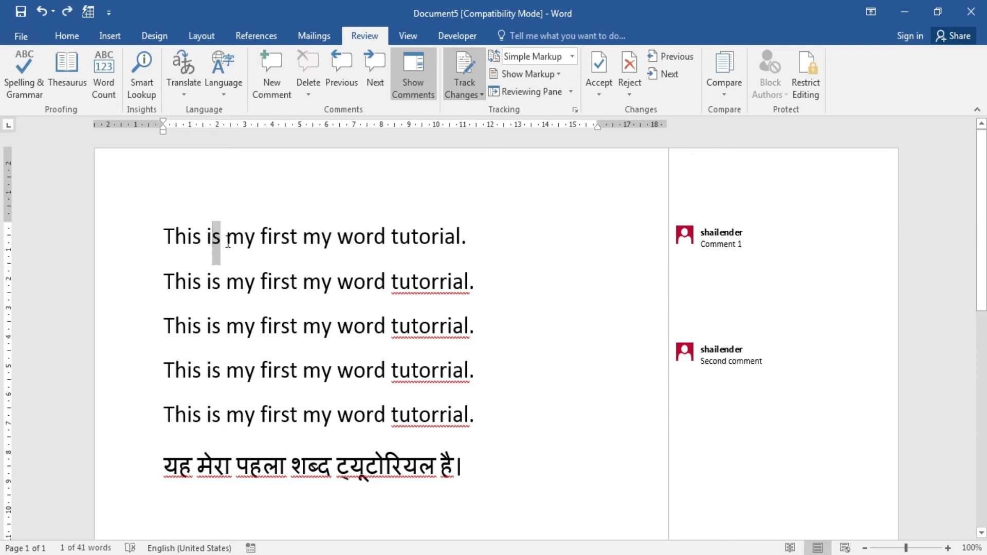
left_click(226, 240)
Add a new tracked line of text below the first sentence.
left_click(476, 239)
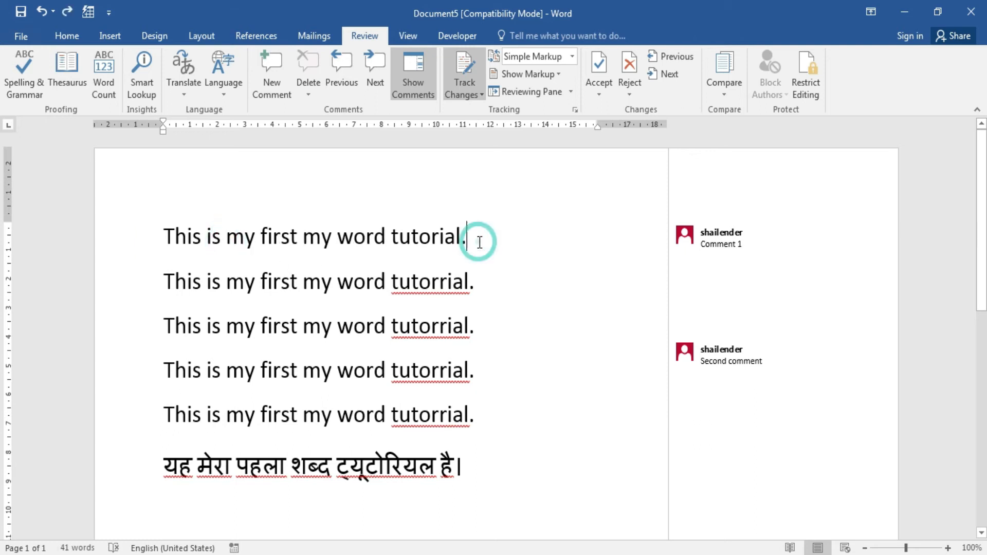
key("Return")
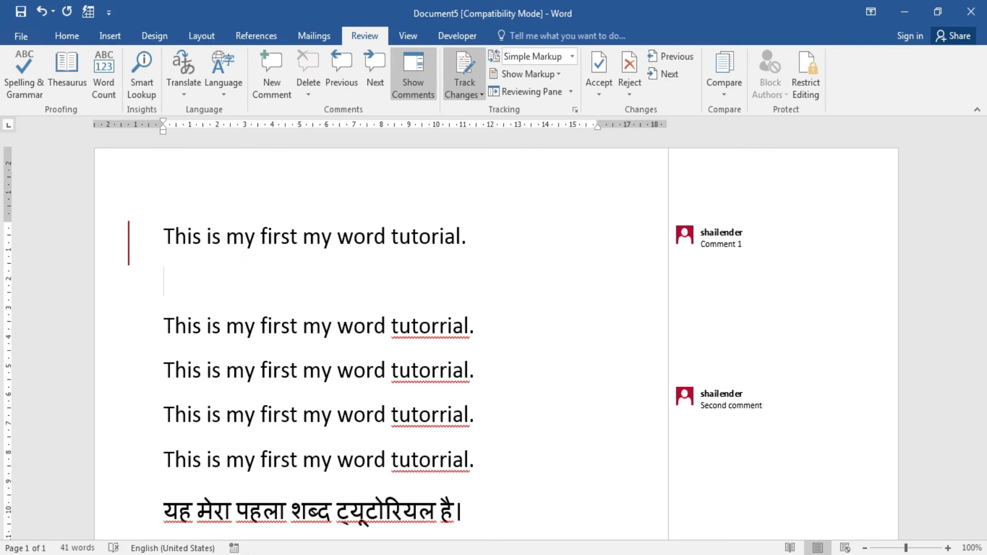
type("krish to")
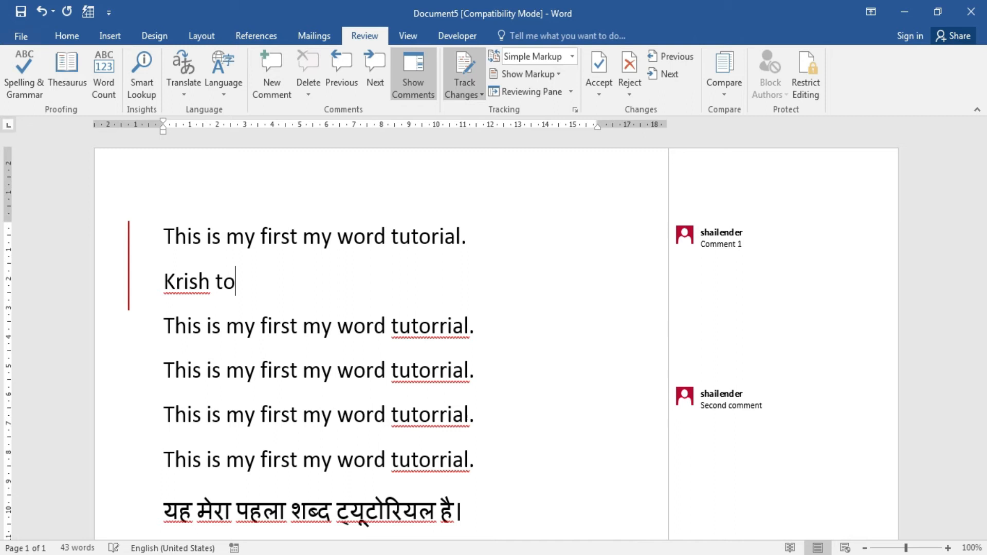
type("yz")
left_click(255, 282)
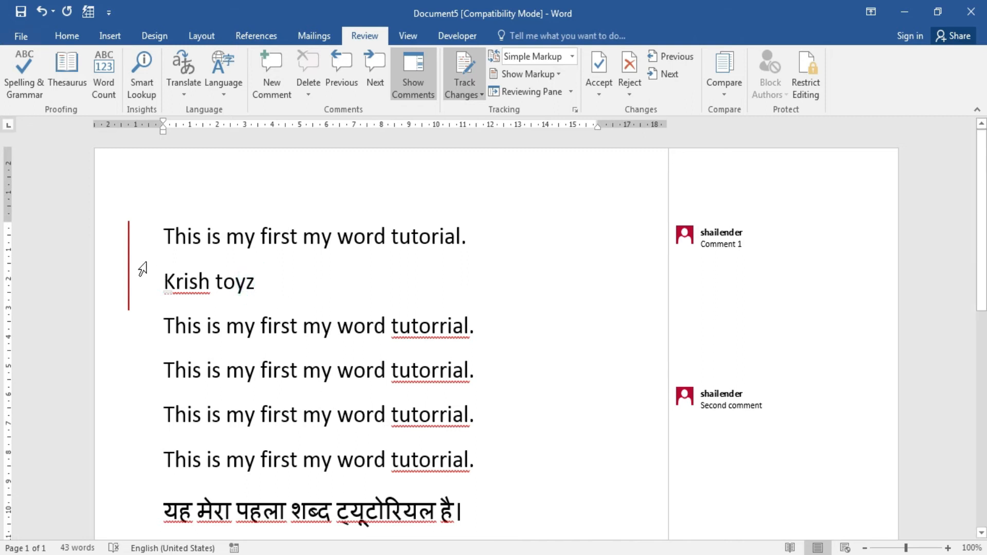
Switch the markup display to All Markup, then back to Simple Markup.
left_click(304, 291)
left_click(572, 57)
left_click(551, 91)
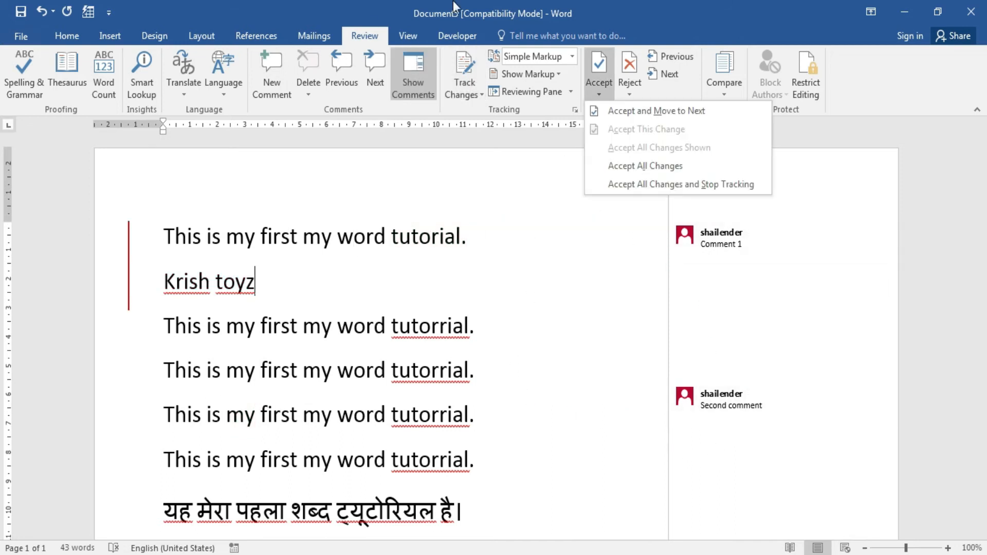
left_click(538, 1)
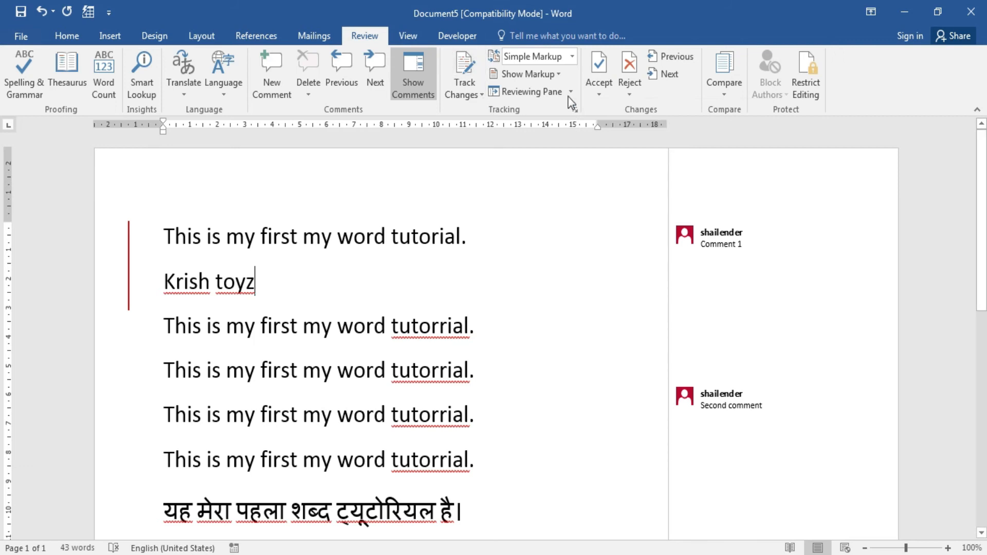
Accept all changes, undo that, then reject all tracked changes instead.
left_click(600, 95)
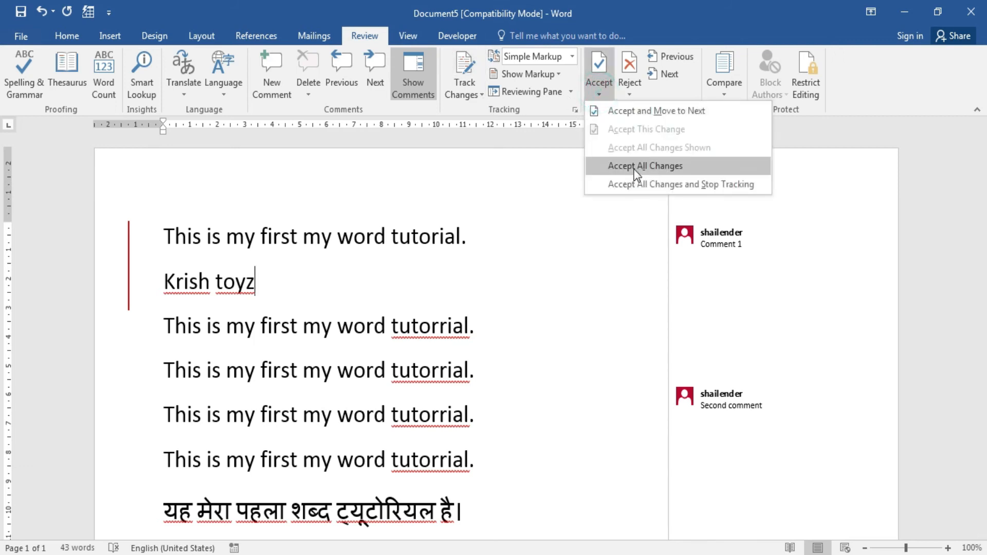
left_click(609, 165)
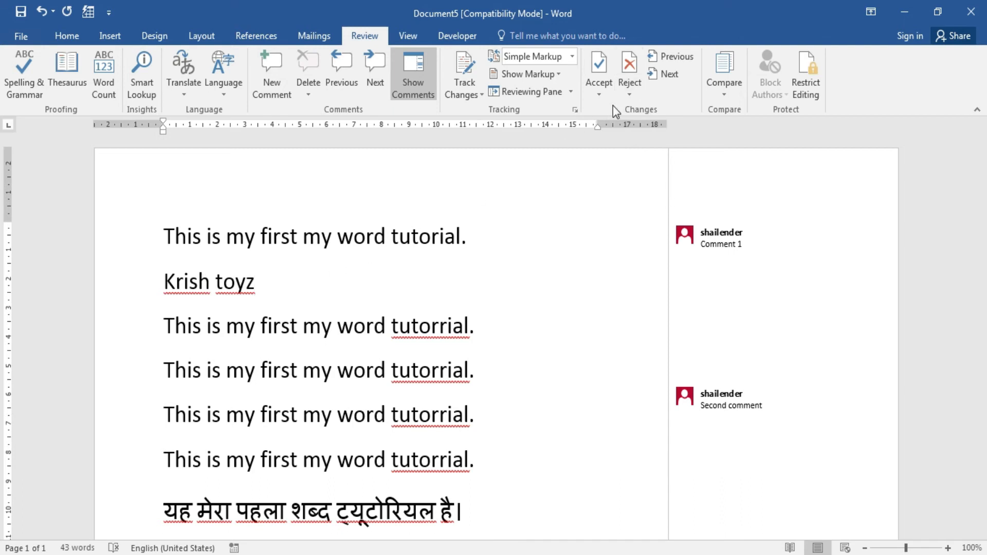
key("ctrl+z")
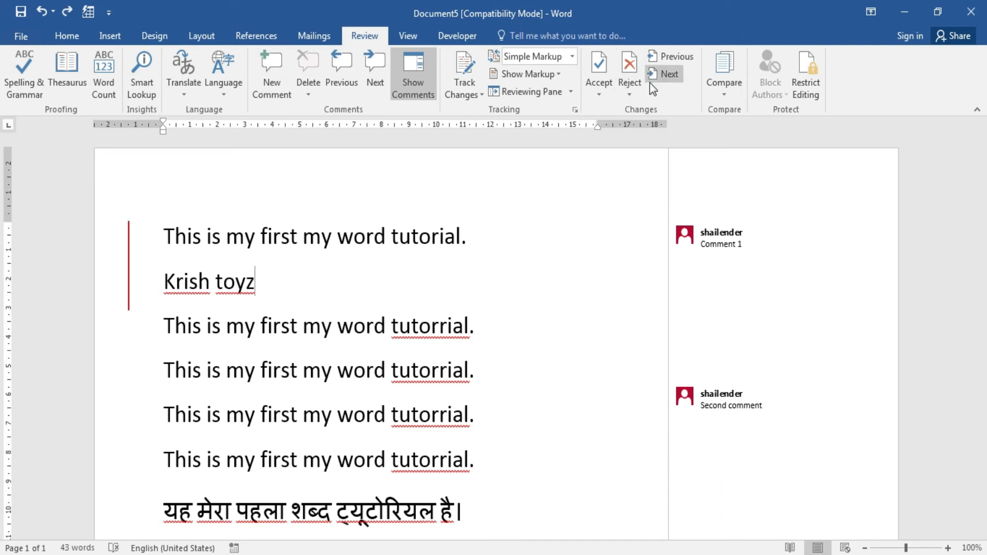
left_click(631, 90)
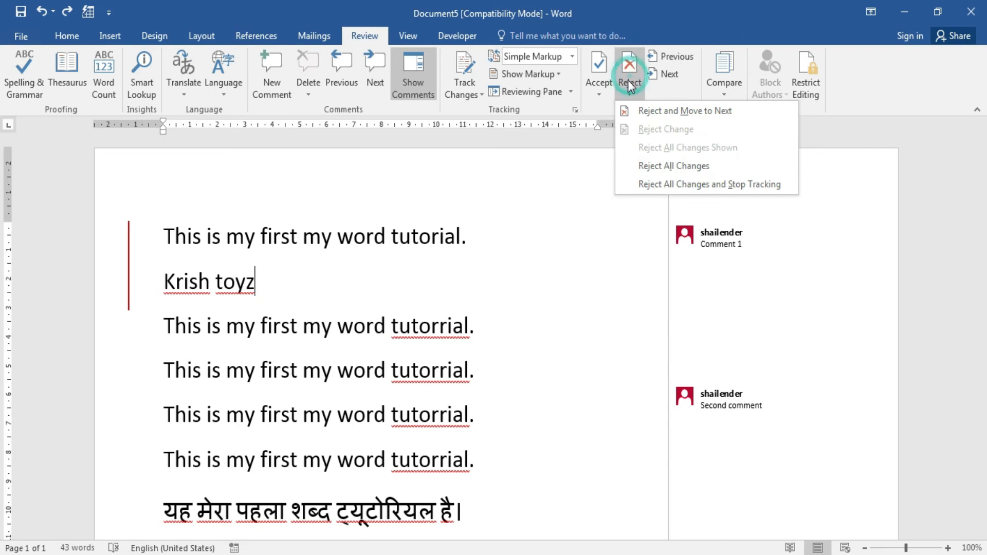
left_click(700, 166)
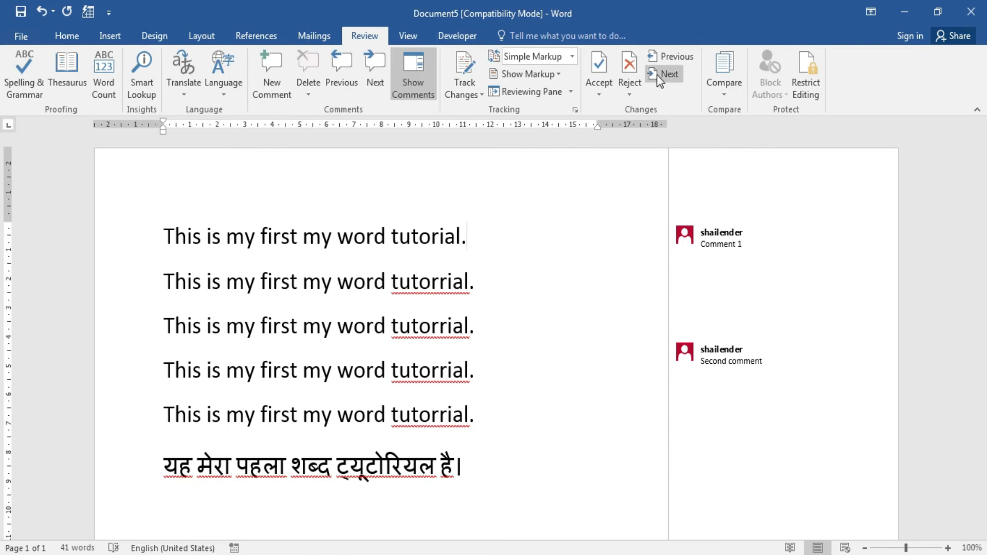
Step to the previous and next comment, then return to the text and the View tab.
left_click(668, 59)
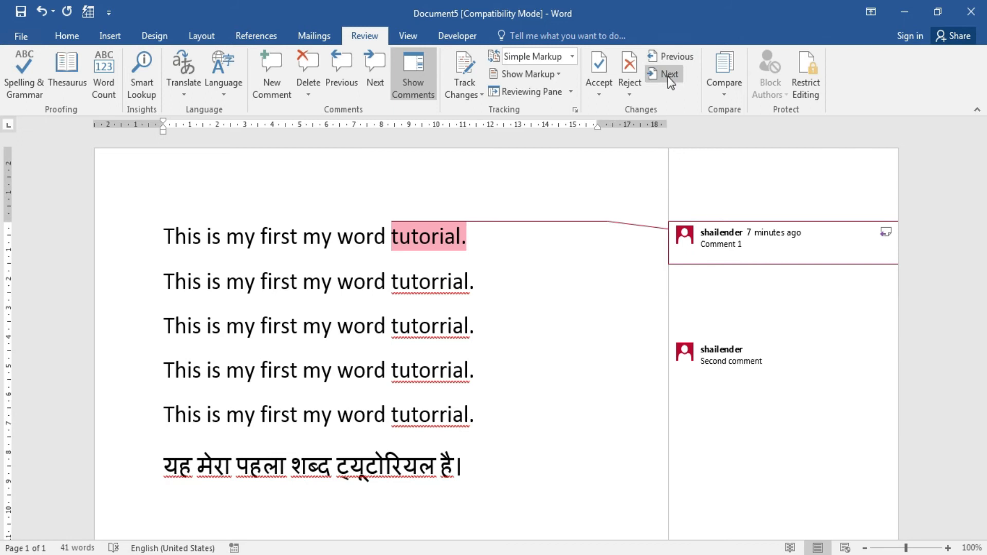
left_click(669, 73)
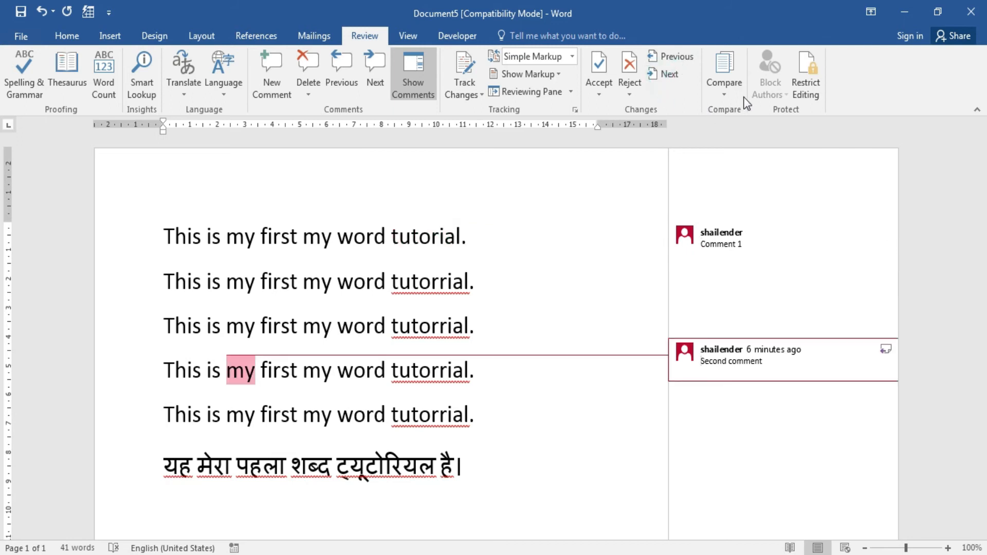
left_click(277, 170)
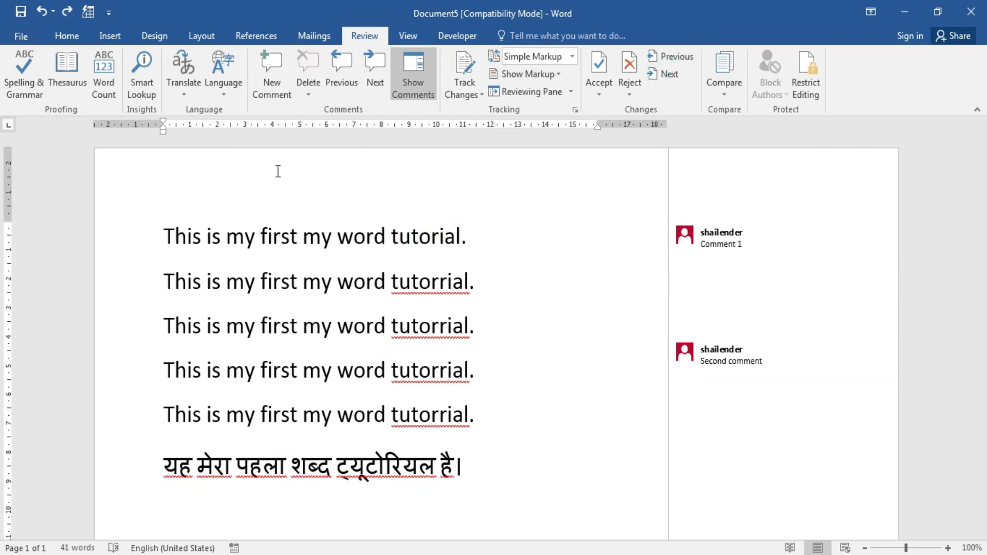
left_click(408, 34)
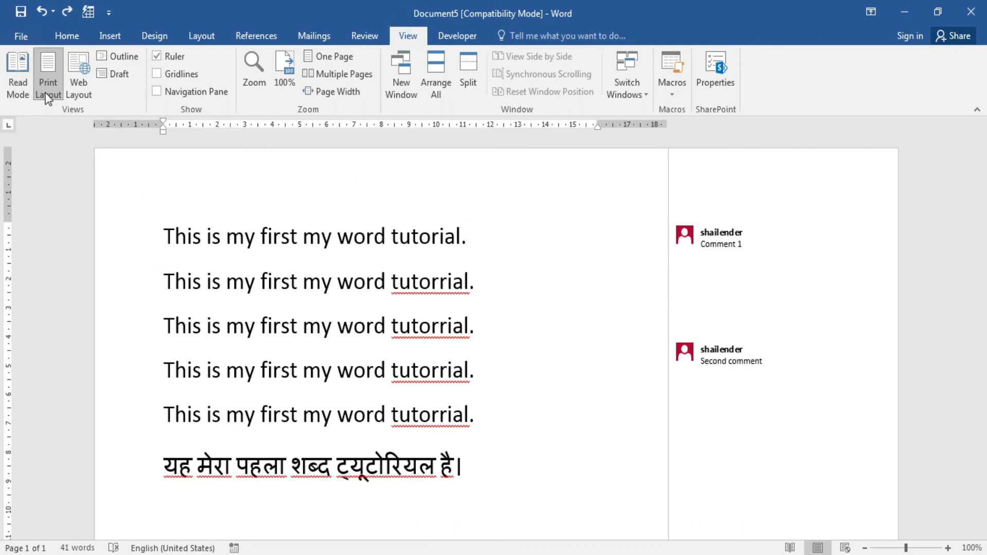
left_click(17, 78)
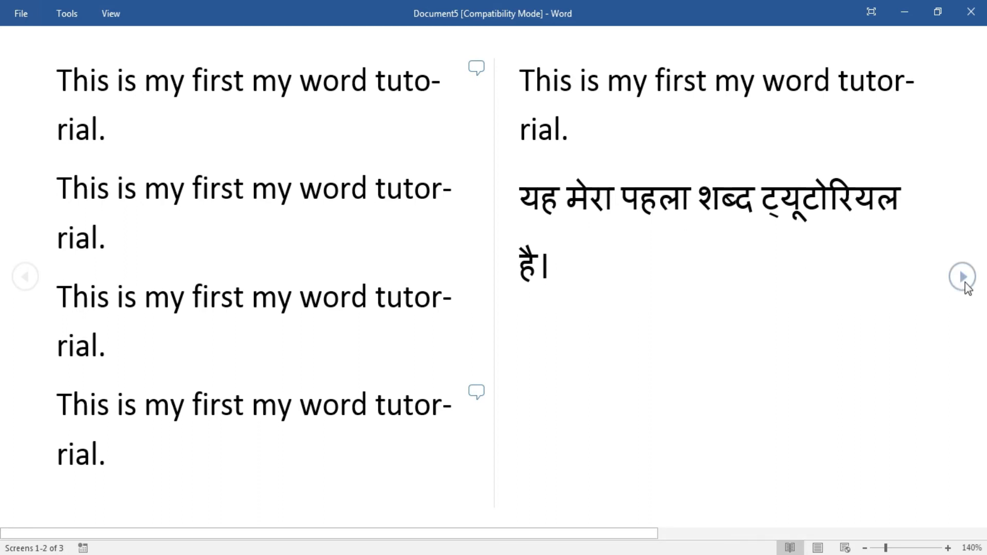
left_click(963, 277)
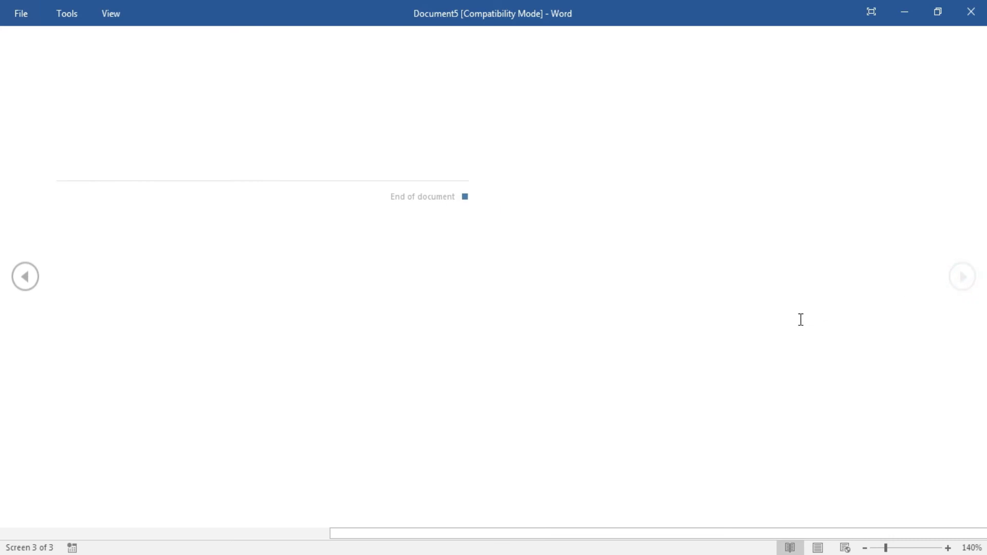
key("Escape")
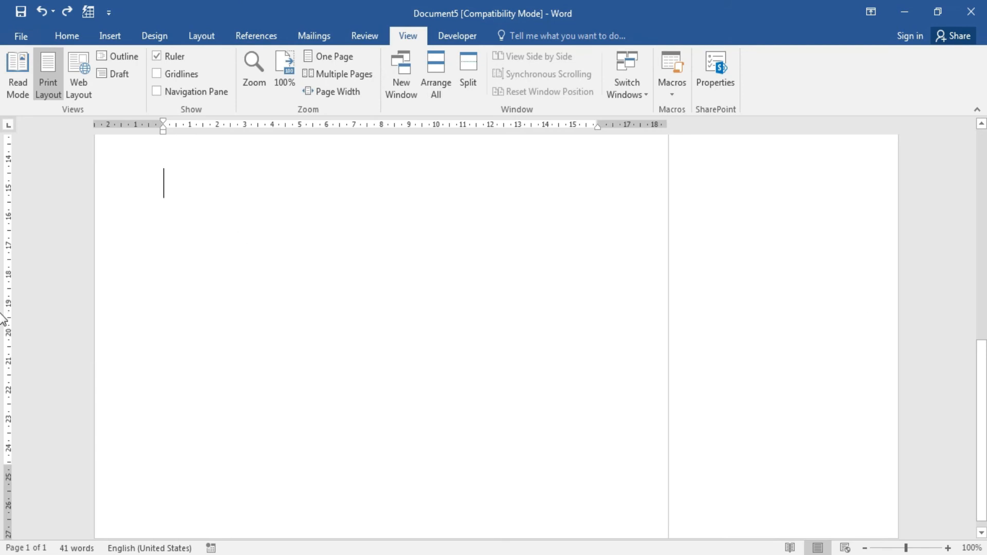
Select all and paste the text repeatedly to lengthen the document.
left_click_drag(984, 367, 978, 259)
key("ctrl+a")
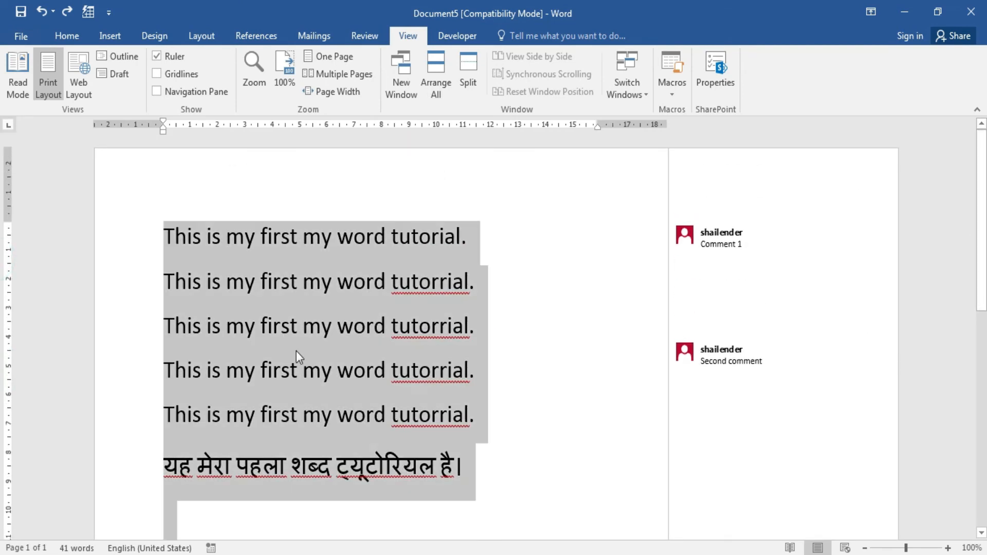
key("ctrl+v")
key("ctrl+v")
key("ctrl+v")
key("ctrl+v")
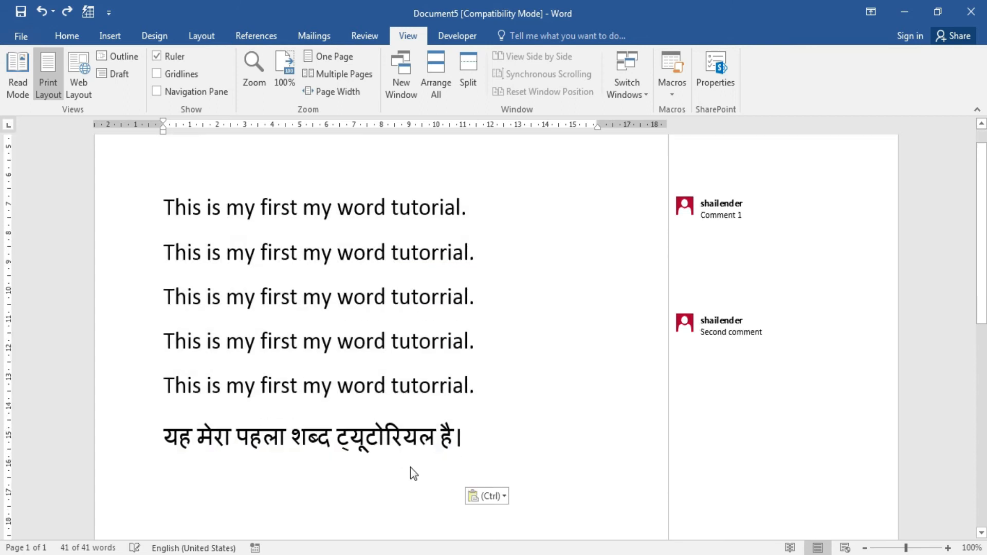
key("ctrl+v")
key("ctrl+v")
key("ctrl+v")
key("ctrl+v")
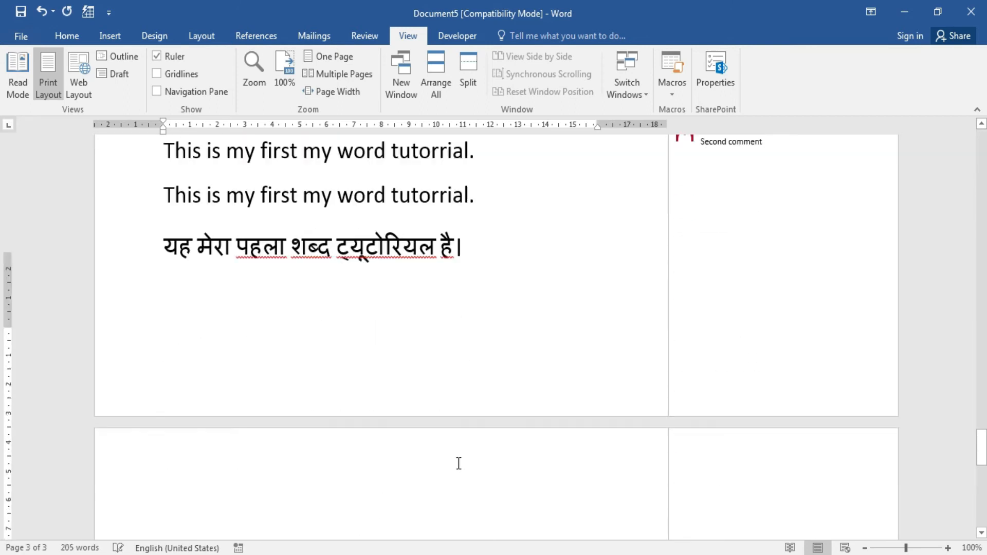
left_click_drag(983, 487, 981, 134)
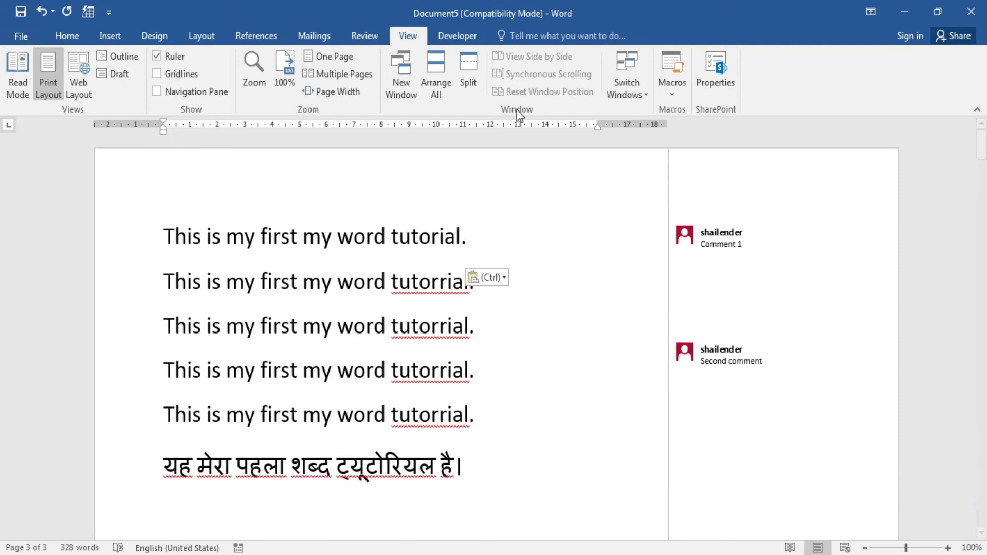
Page through three screens in Read Mode, then exit it with Esc.
left_click(11, 83)
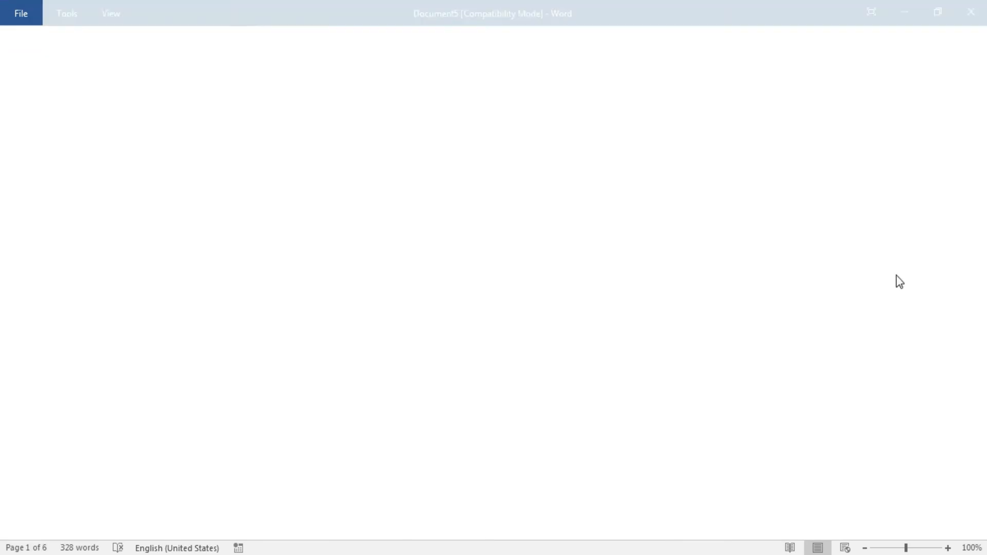
left_click(959, 278)
left_click(960, 278)
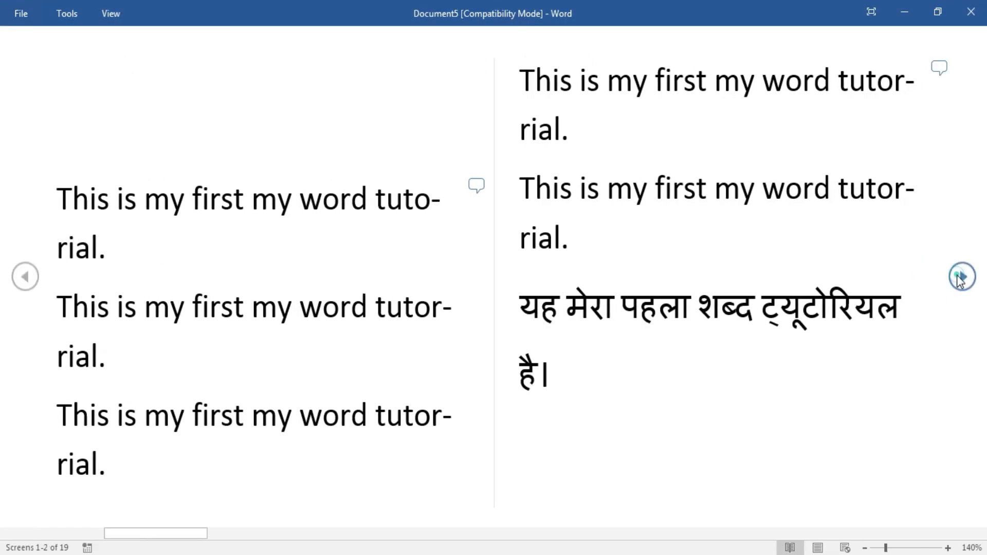
left_click(960, 279)
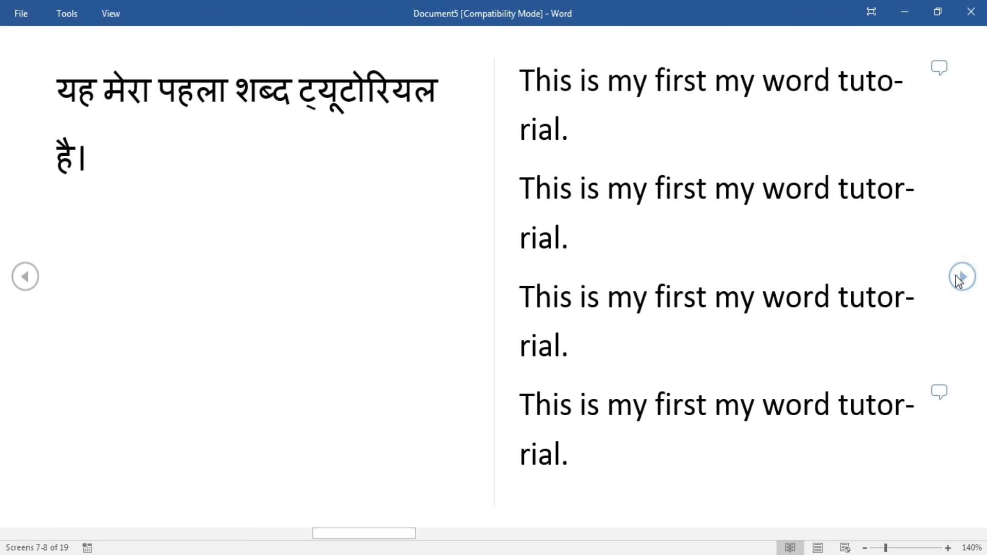
key("Escape")
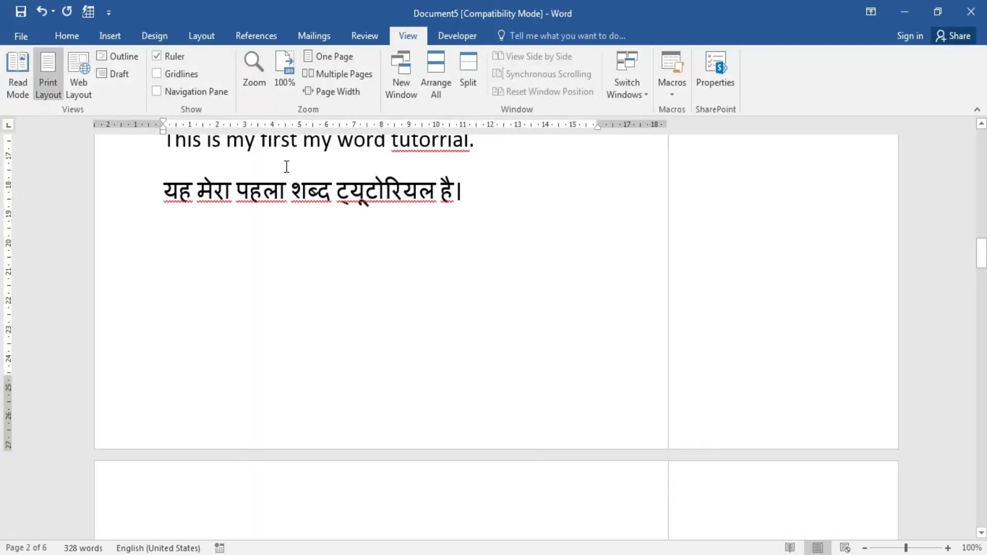
Switch to Web Layout, then Outline (closing it), then Draft, and finally Print Layout.
left_click(81, 93)
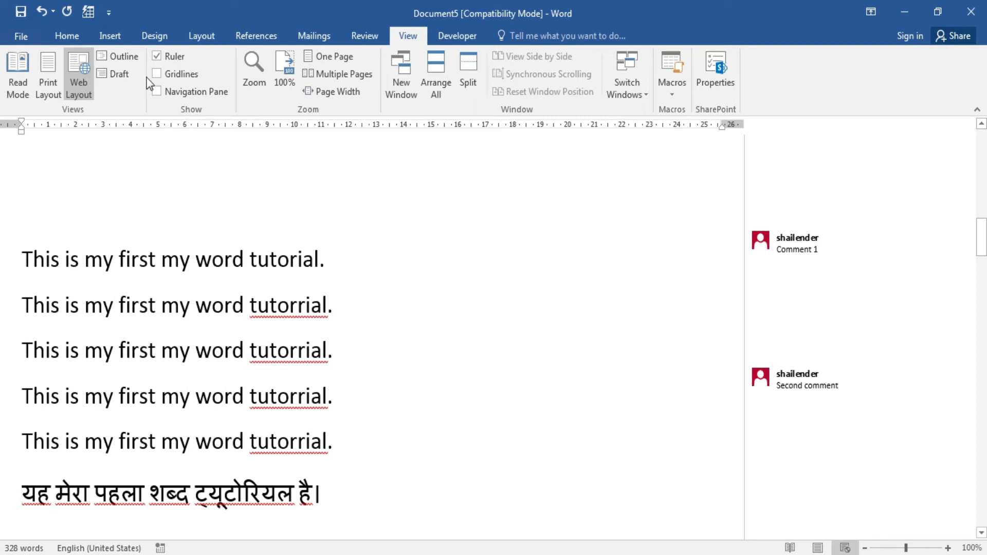
left_click(101, 55)
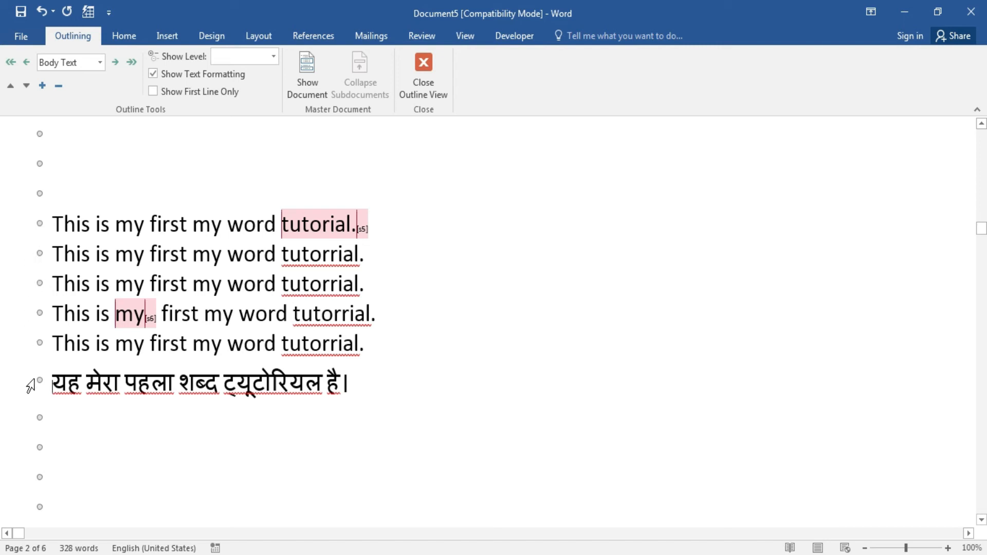
left_click(424, 72)
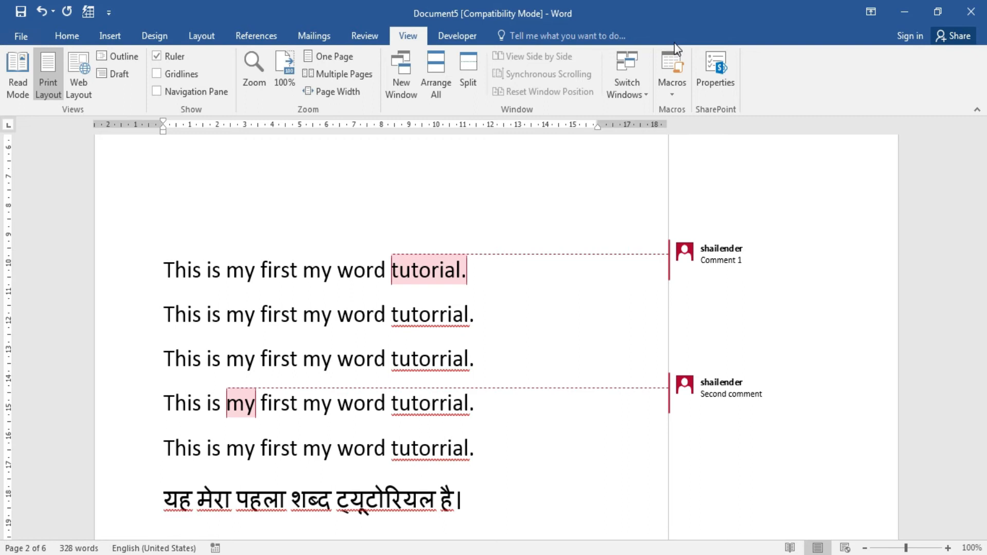
left_click(113, 73)
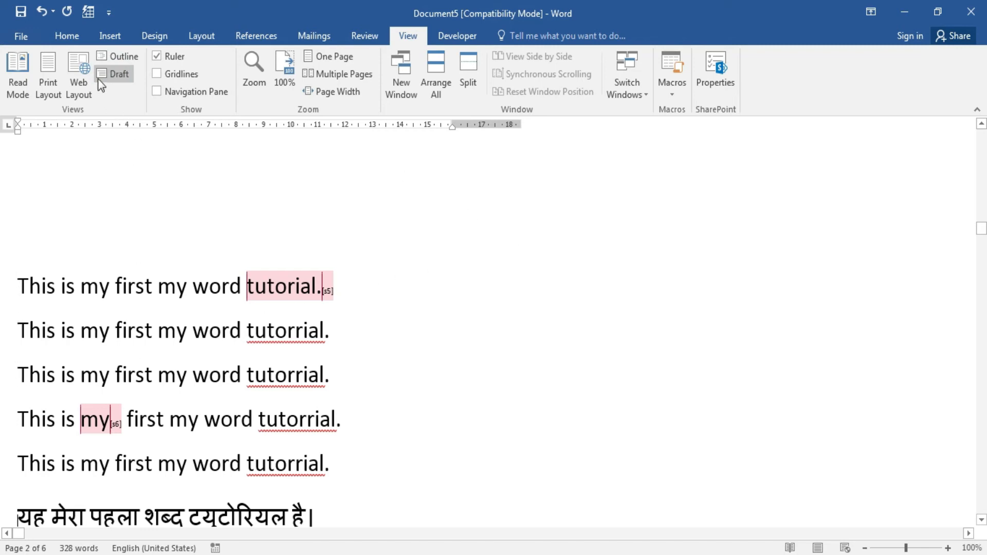
left_click(49, 73)
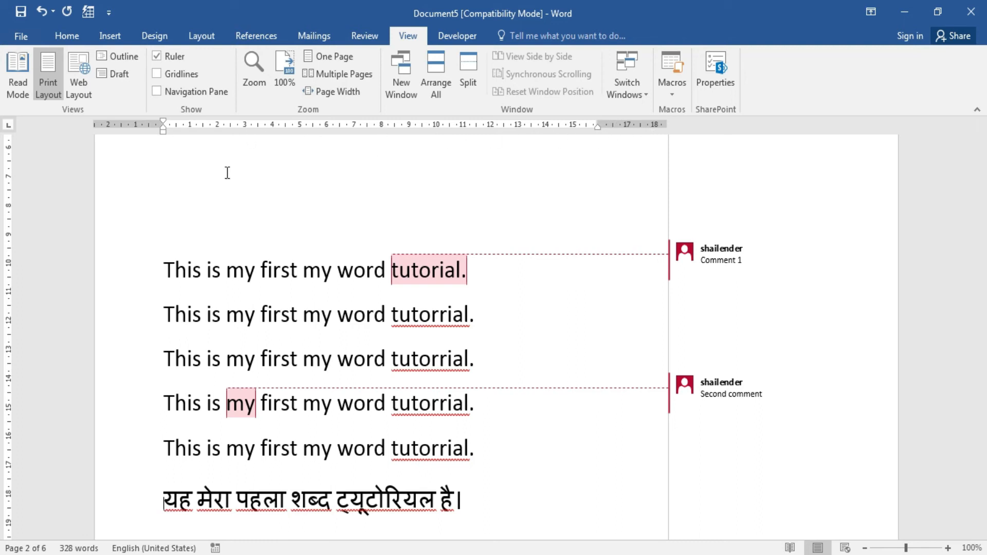
left_click(157, 56)
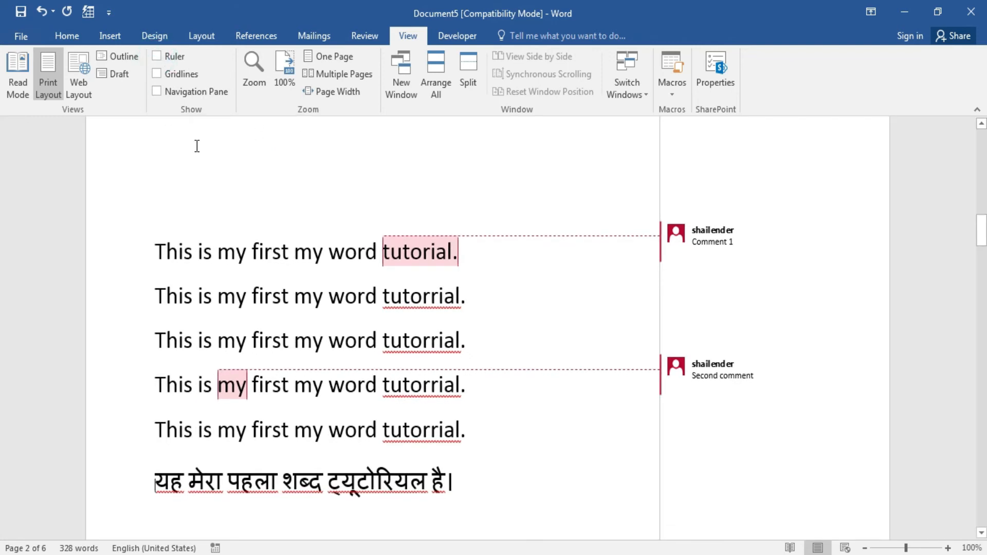
left_click(157, 58)
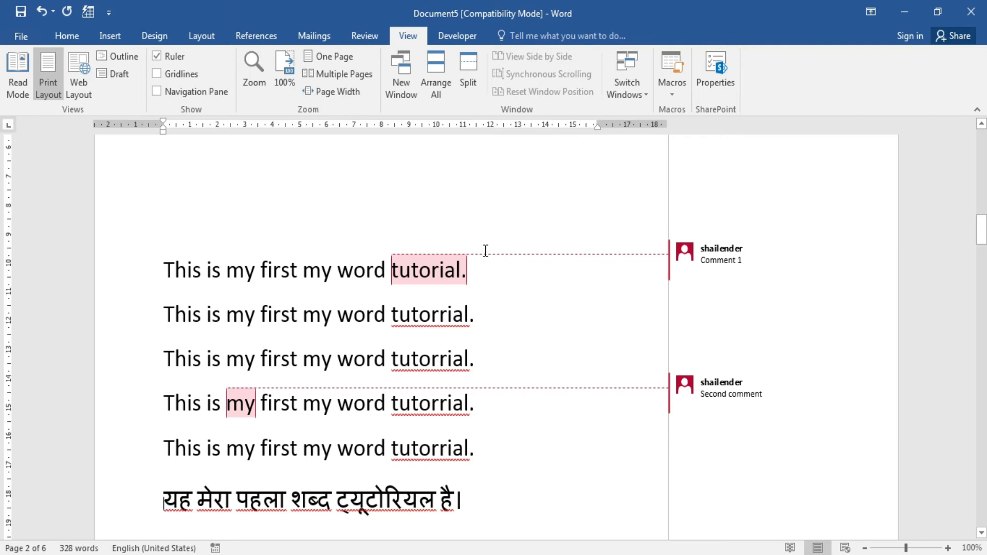
left_click(156, 75)
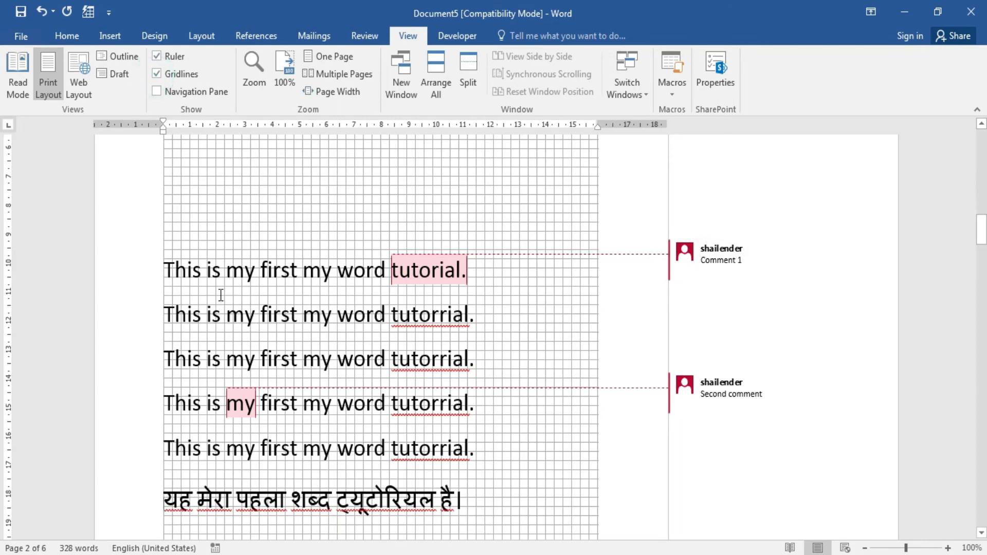
left_click(156, 74)
left_click(157, 91)
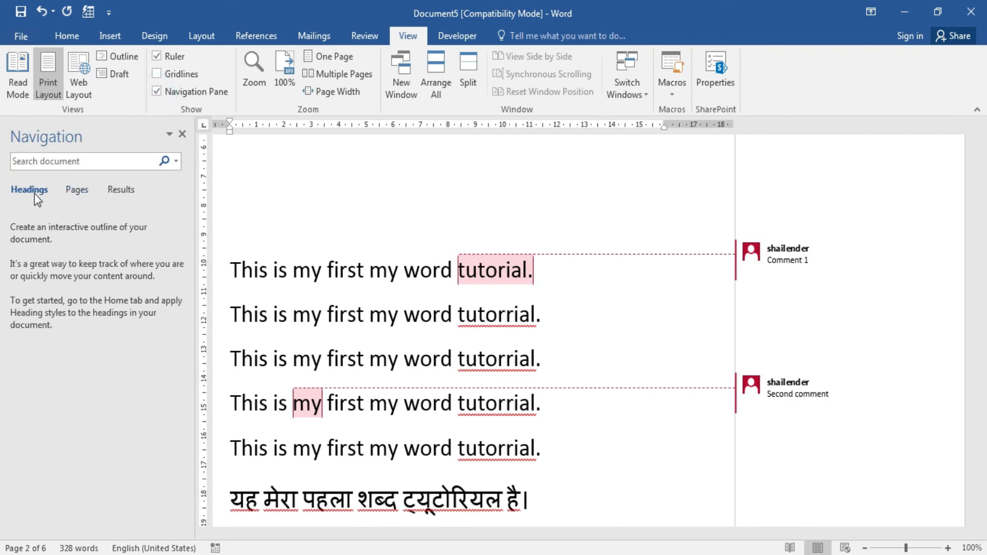
left_click(75, 192)
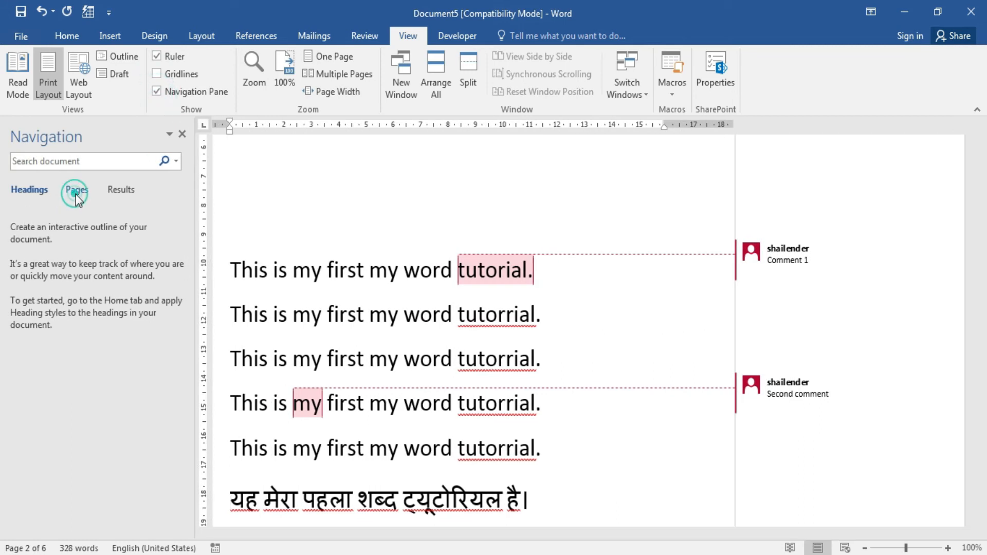
left_click(123, 192)
left_click(40, 194)
left_click(181, 134)
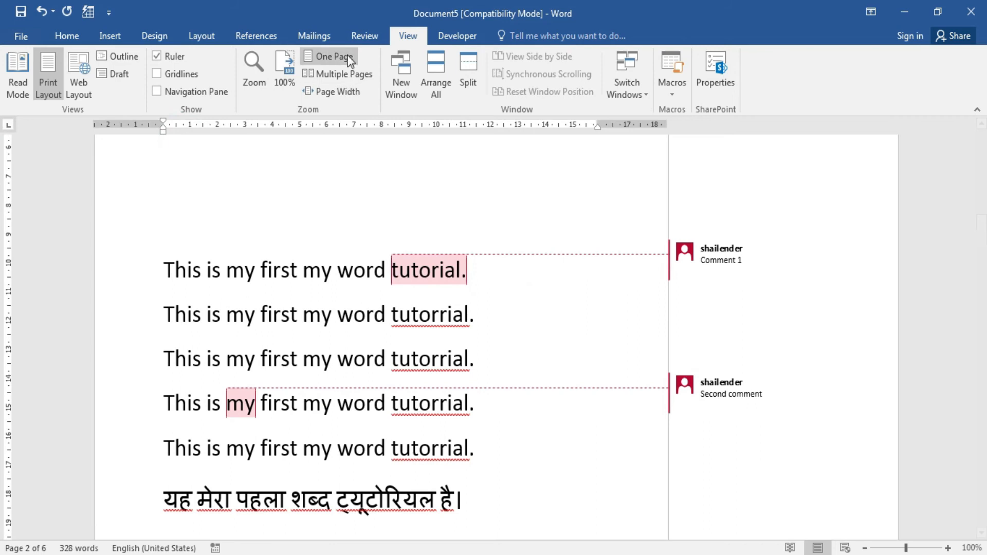
left_click(254, 70)
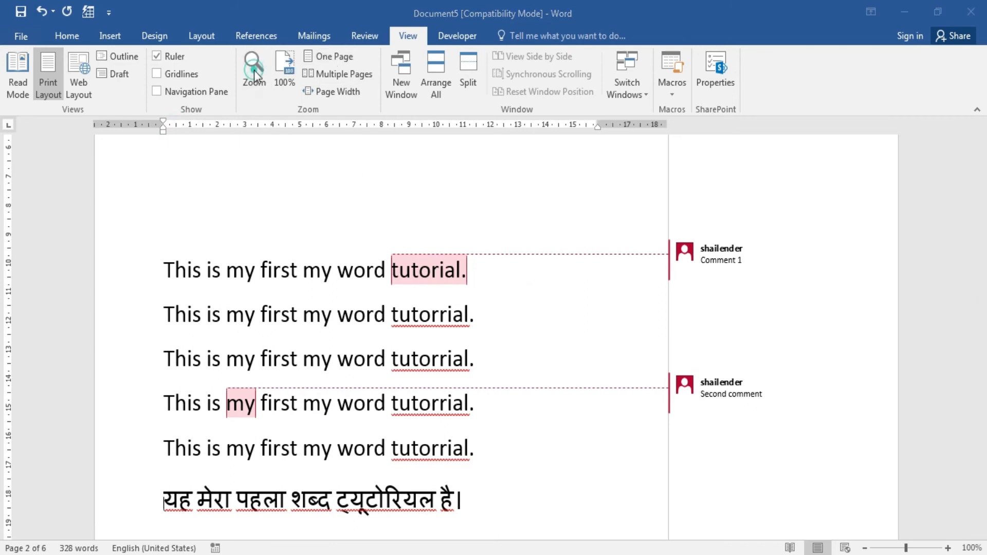
left_click(389, 184)
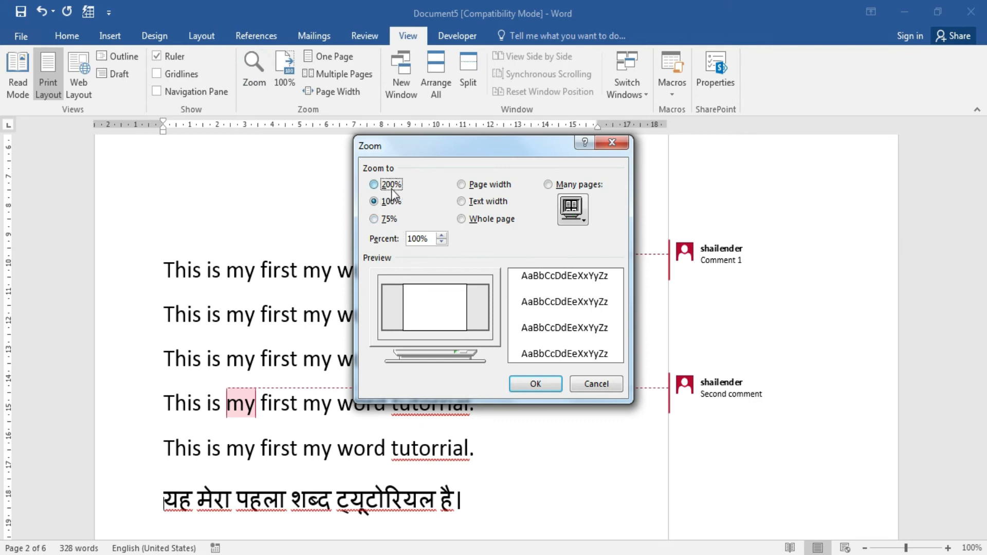
left_click(558, 383)
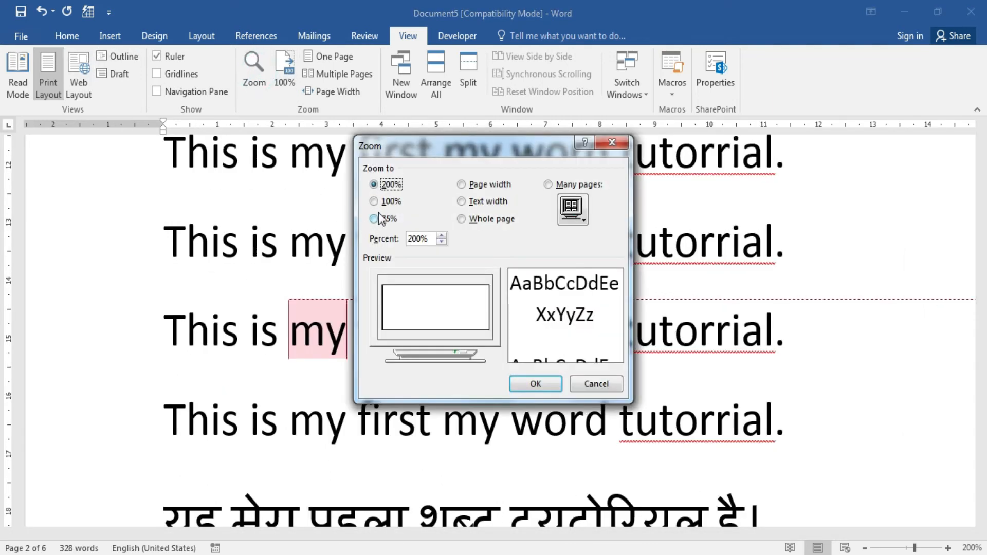
left_click(387, 204)
left_click(537, 385)
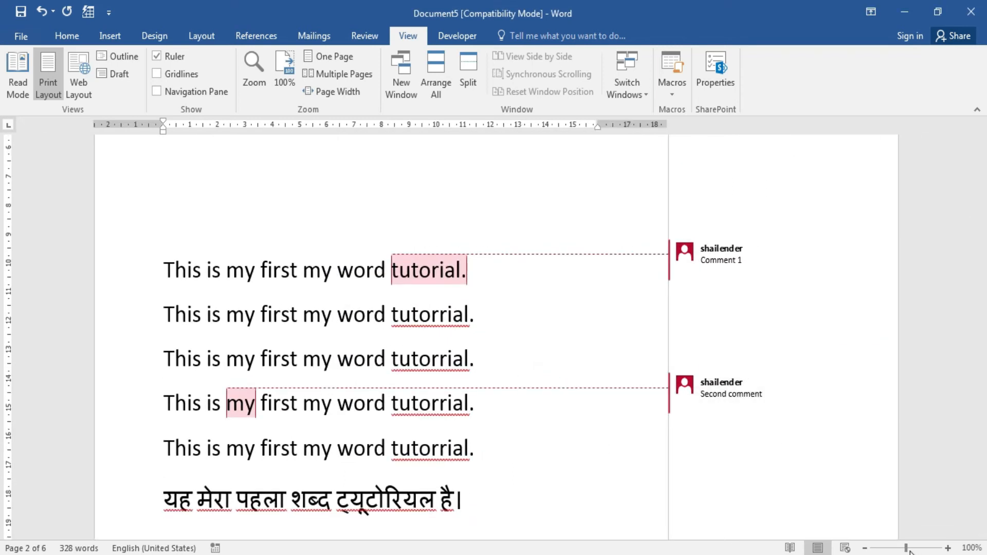
left_click_drag(906, 549, 928, 548)
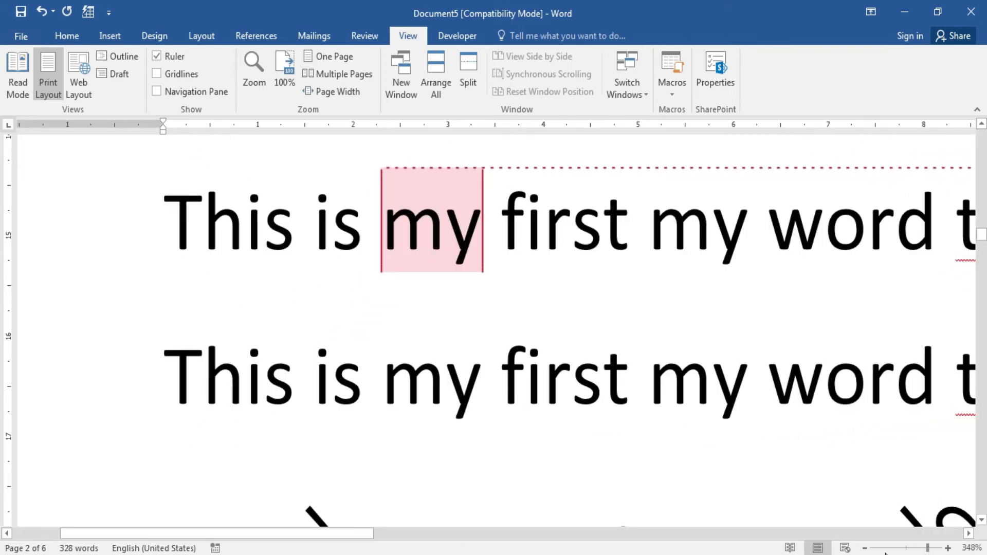
left_click_drag(928, 549, 890, 551)
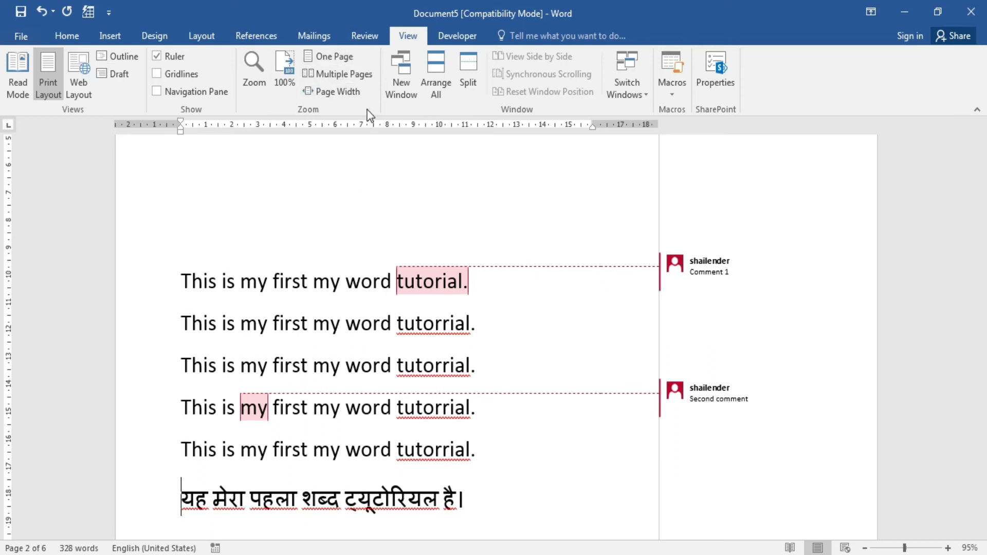
Switch the zoom view to One Page, then Multiple Pages, then Page Width.
left_click(352, 57)
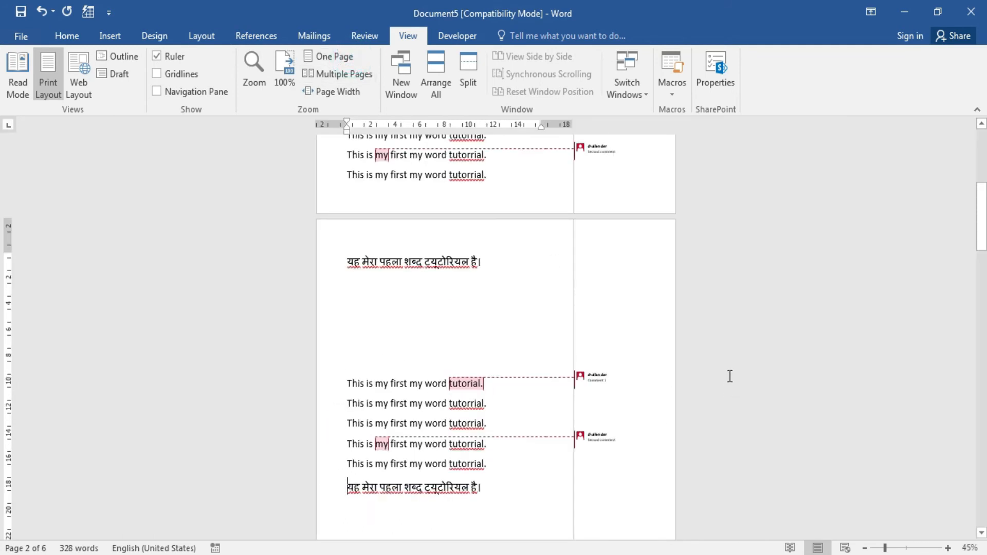
left_click_drag(982, 208, 982, 98)
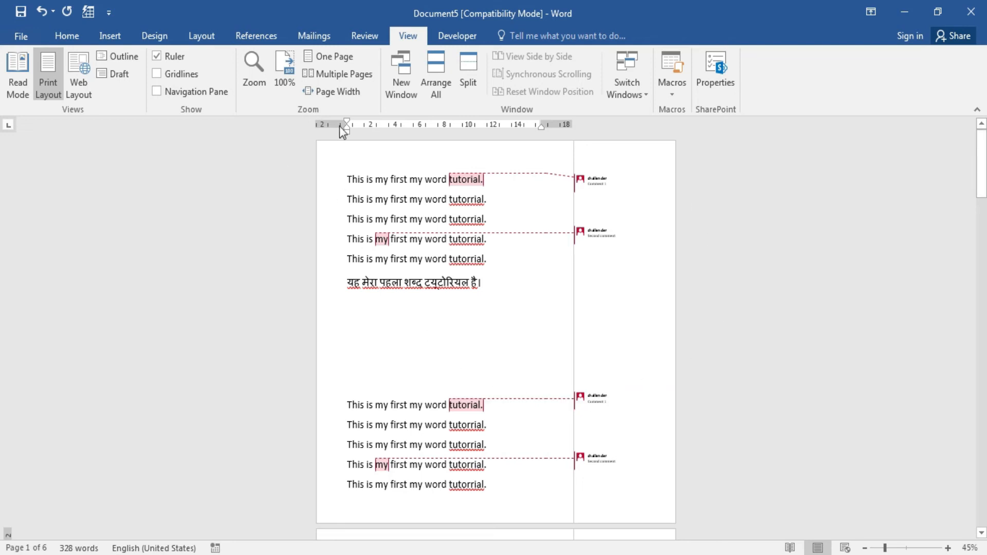
left_click(352, 74)
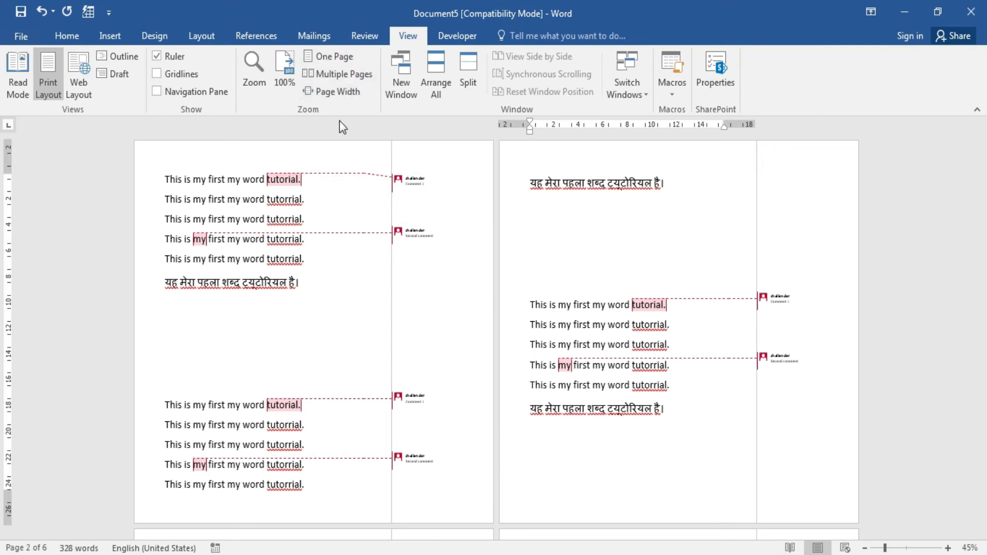
left_click(343, 95)
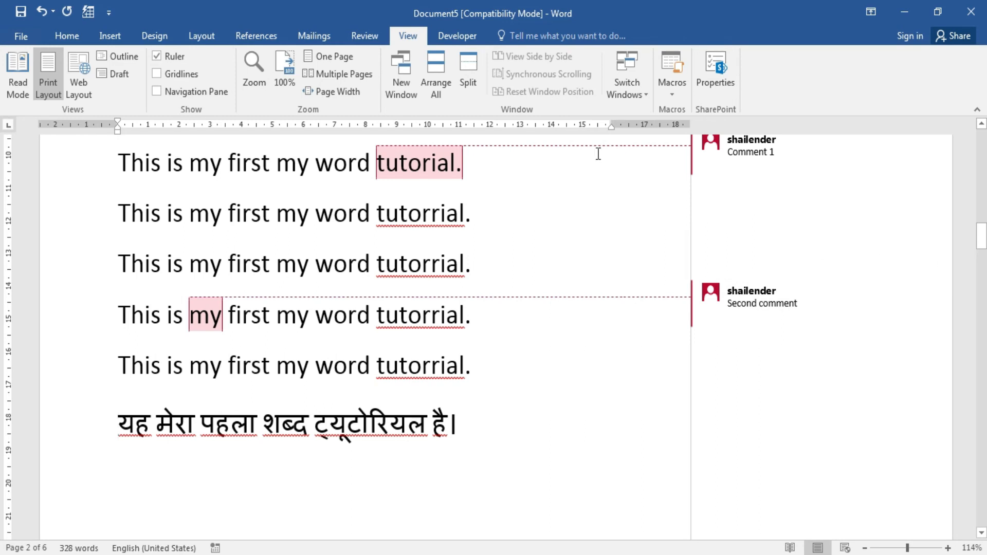
Open a new window of the document and switch to the Document5:2 window.
left_click(396, 88)
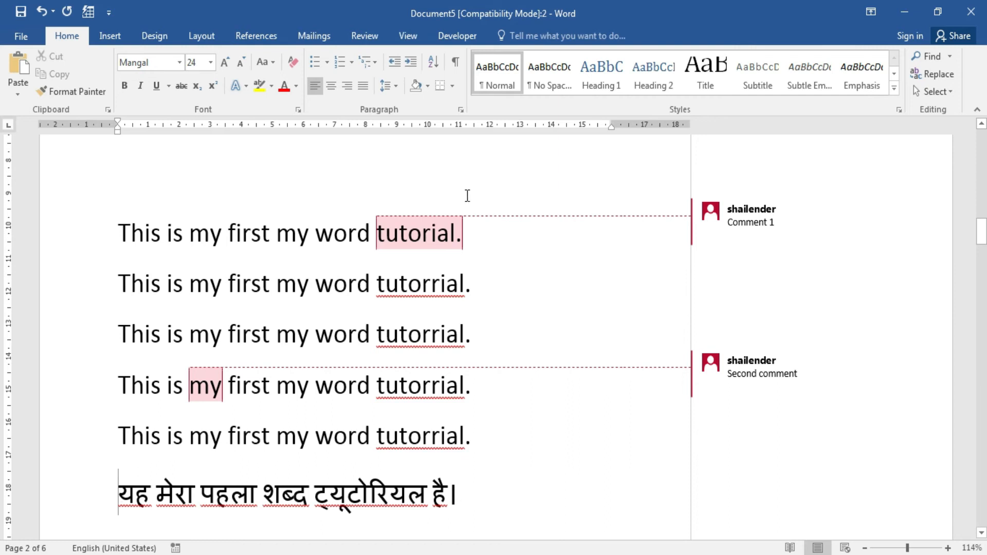
left_click(404, 549)
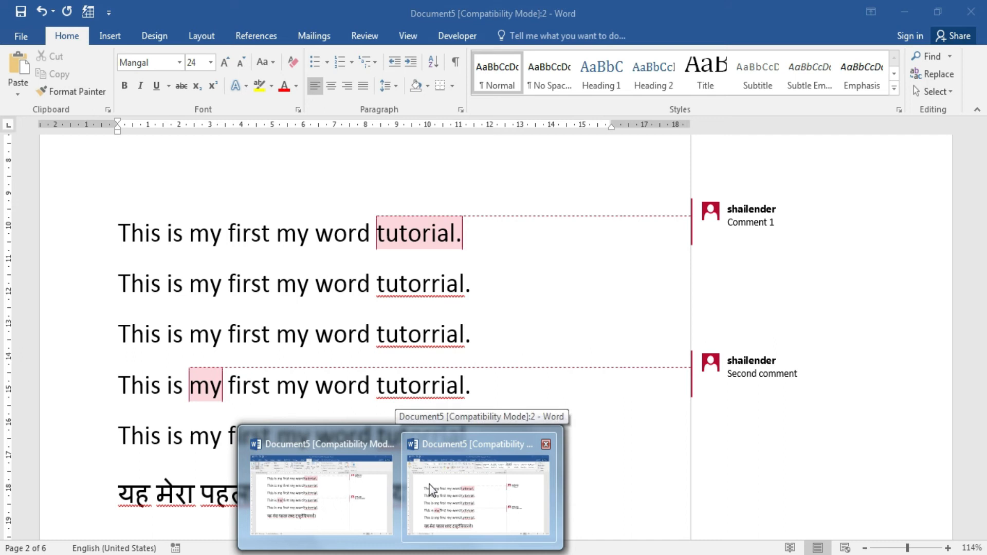
left_click(431, 489)
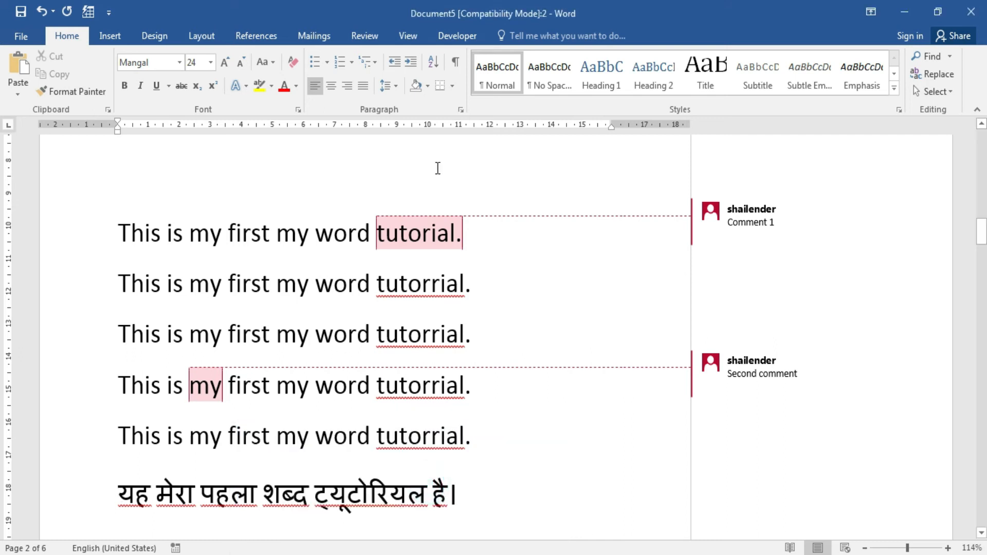
left_click(21, 36)
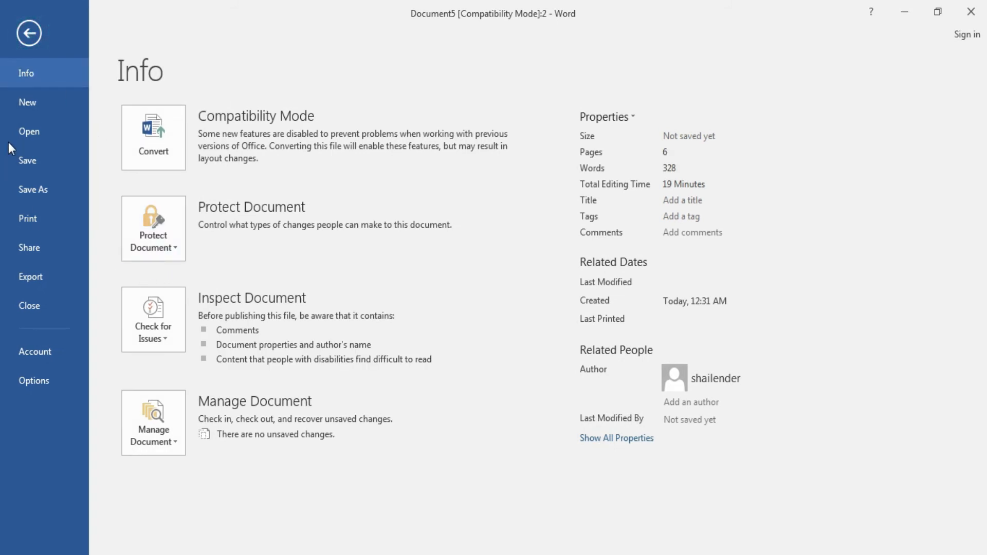
key("Escape")
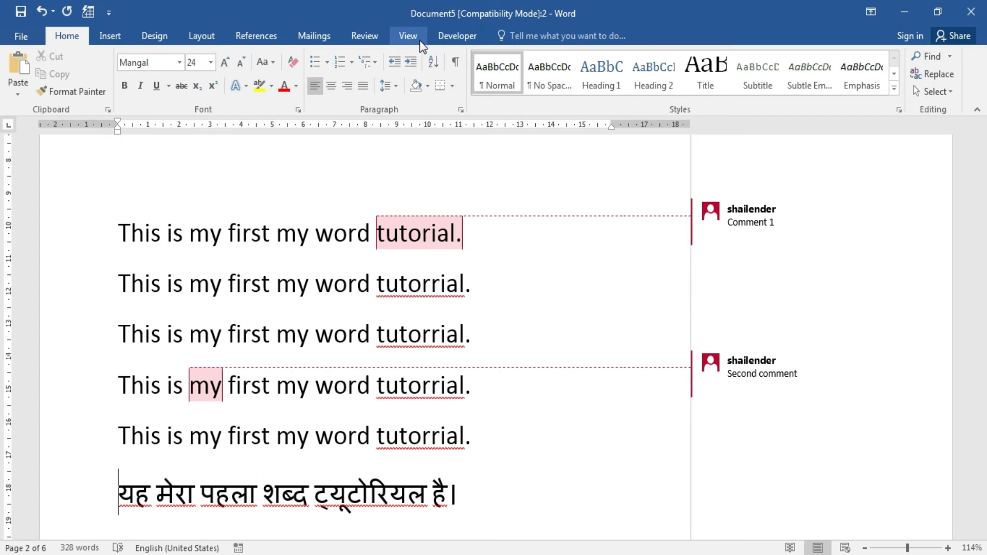
Stack both windows with Arrange All, then close the second window.
mouse_move(401, 553)
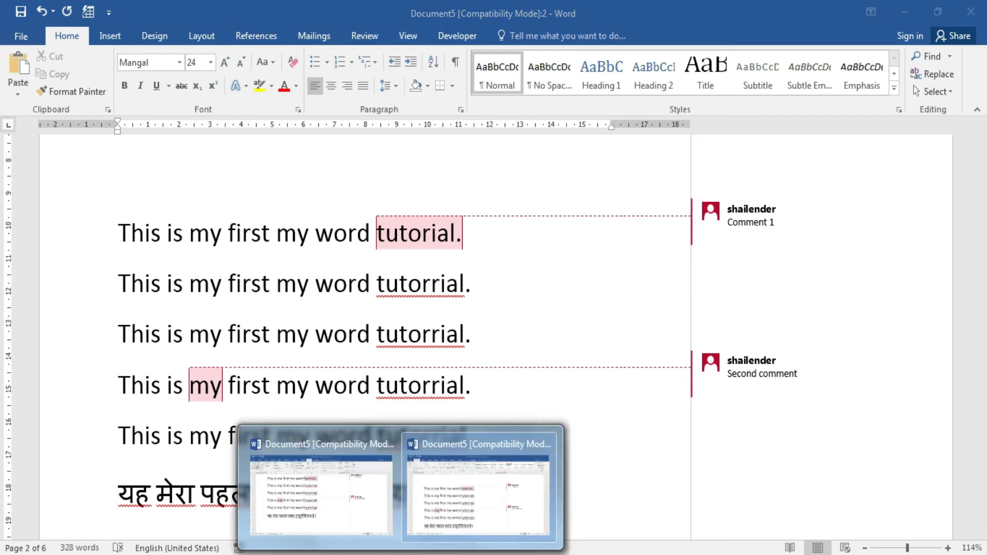
left_click(375, 506)
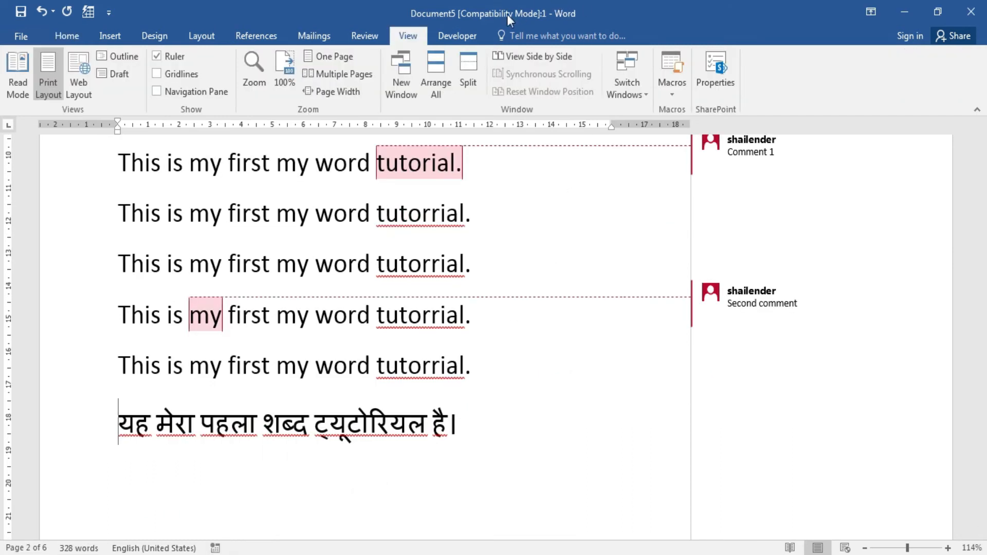
left_click(440, 69)
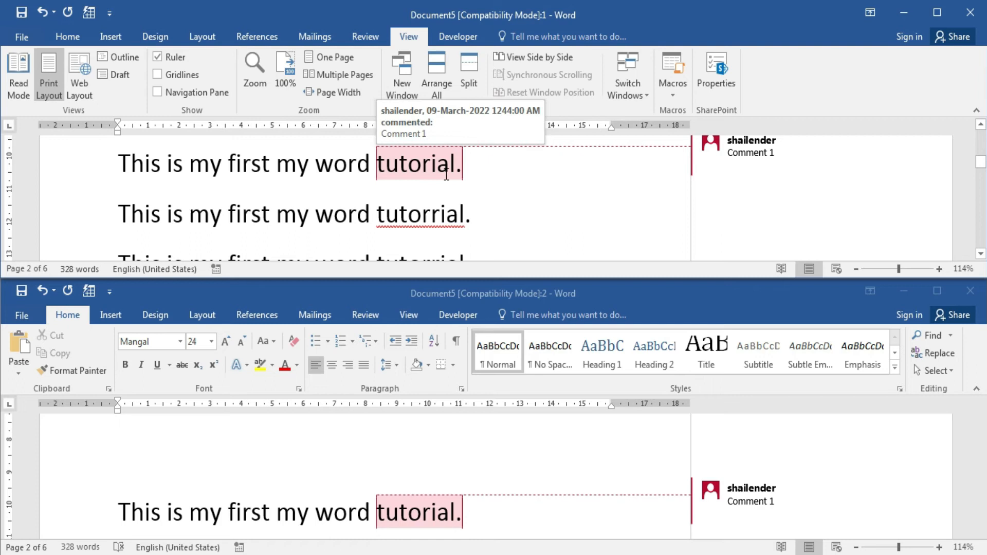
left_click(464, 478)
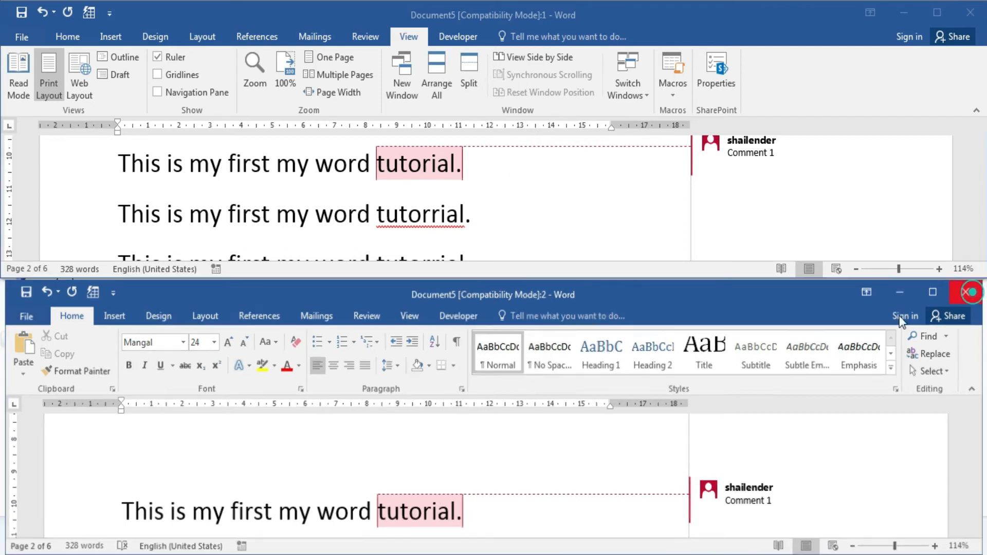
left_click(970, 292)
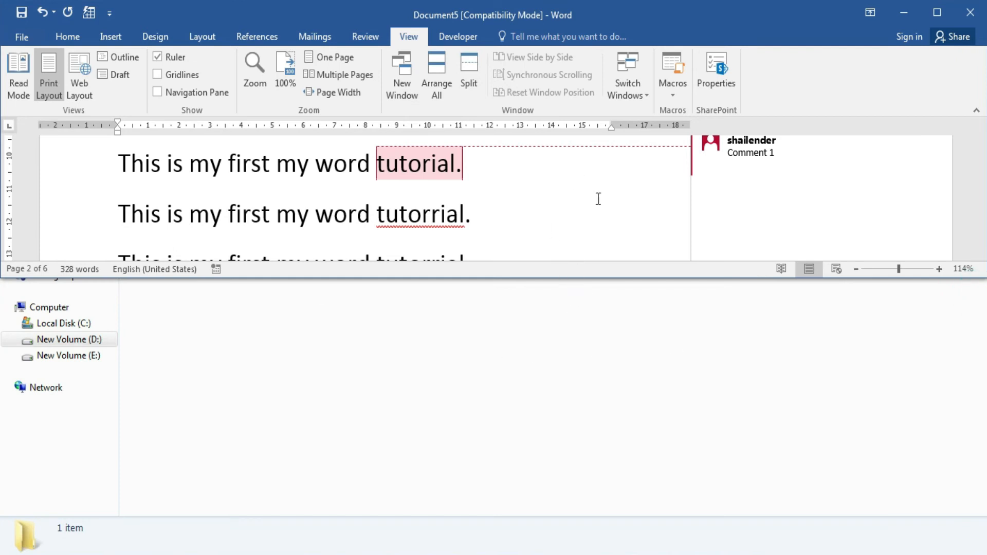
double_click(742, 27)
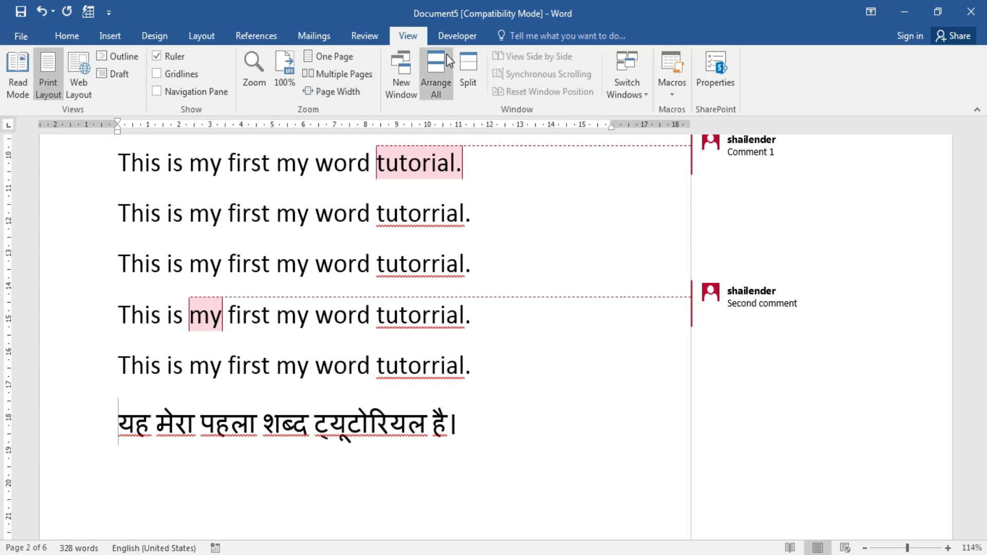
left_click(476, 88)
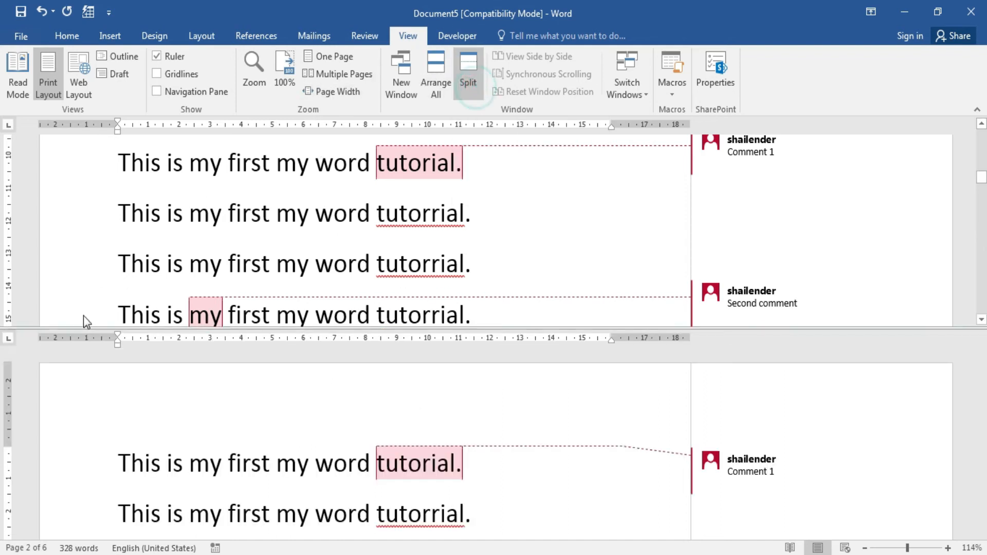
left_click_drag(982, 401, 981, 518)
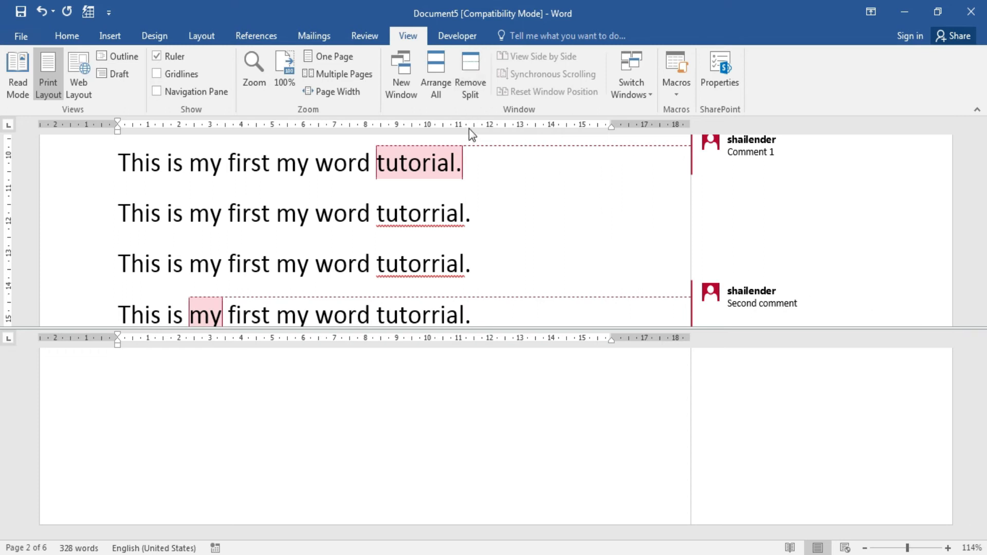
left_click(474, 85)
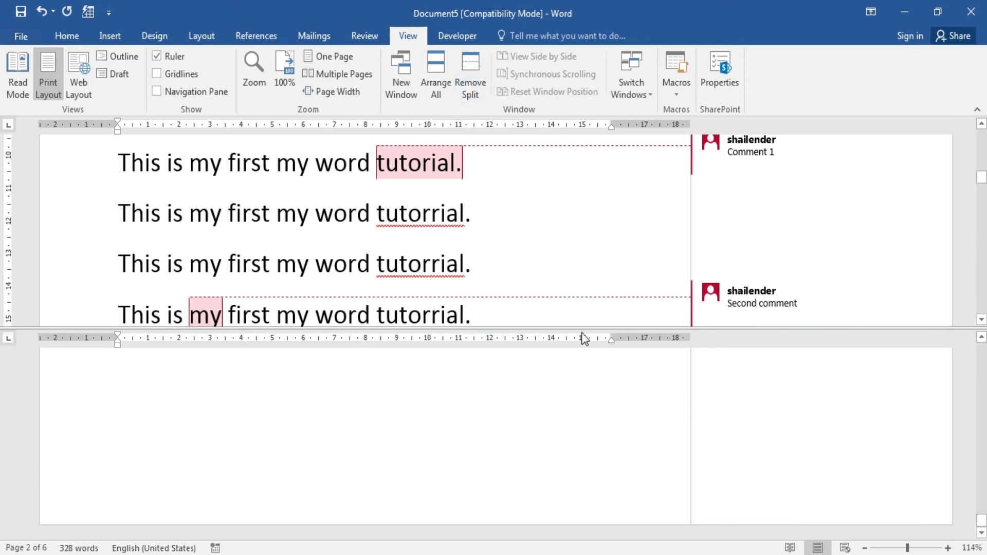
left_click(458, 86)
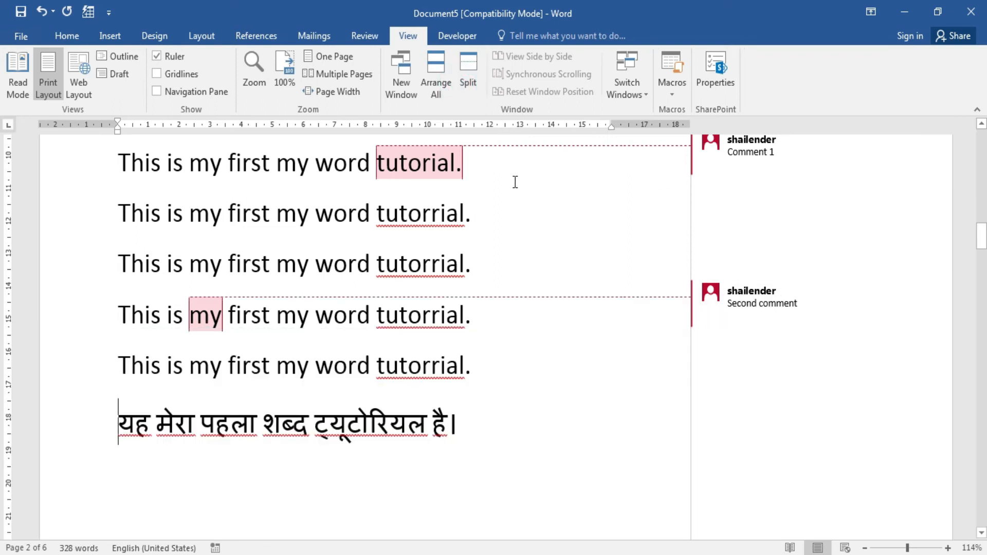
left_click(457, 215)
left_click(468, 70)
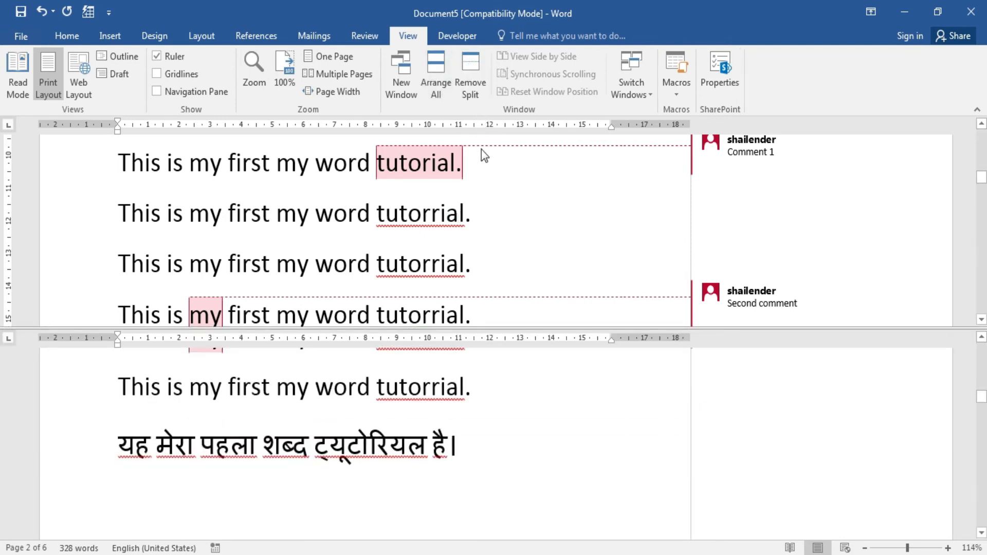
left_click(478, 79)
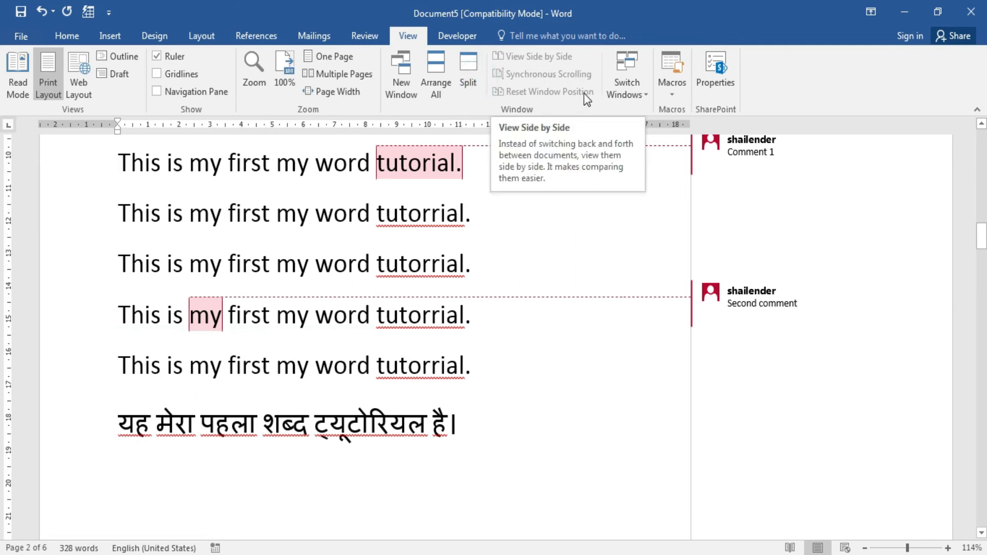
Open a new window and view both side by side, turning off synchronous scrolling.
left_click(401, 82)
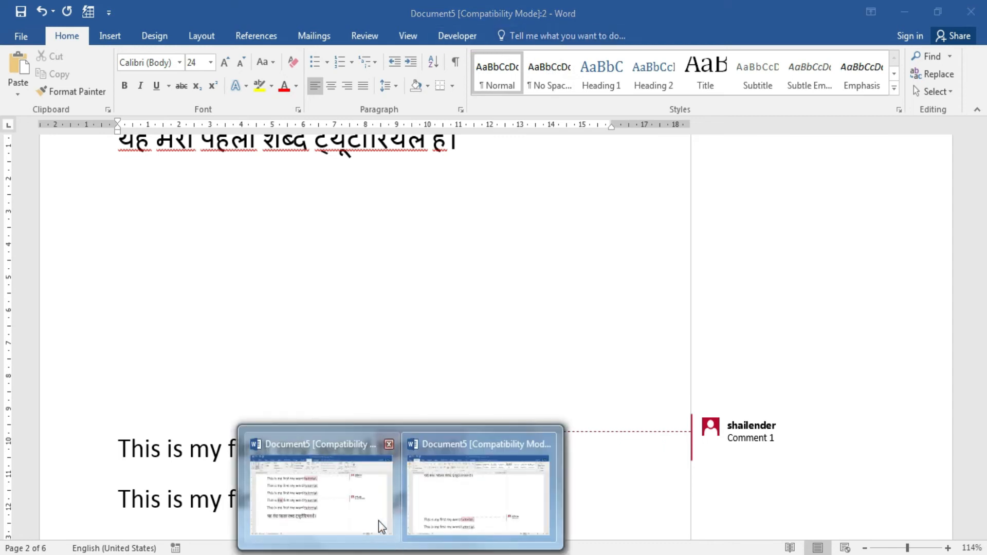
left_click(379, 524)
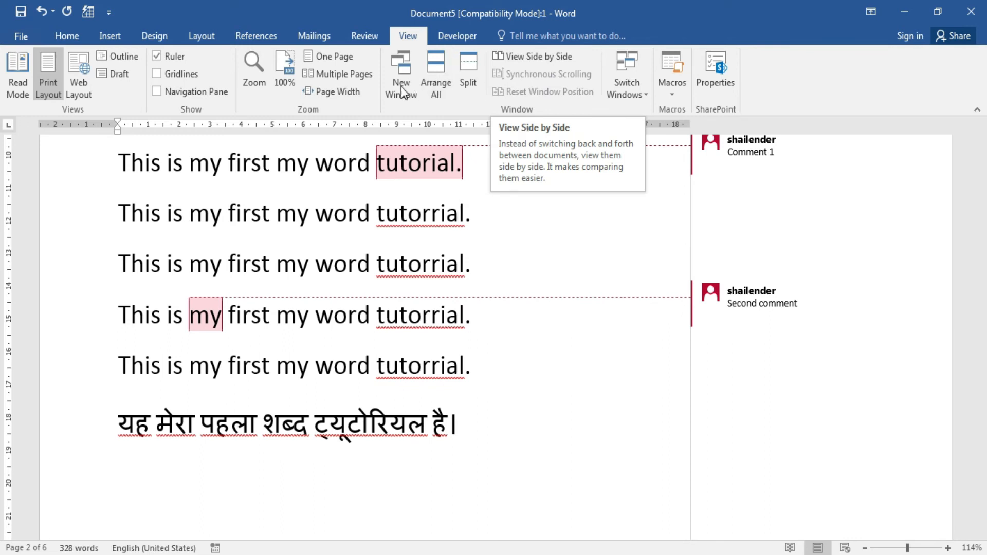
left_click(530, 57)
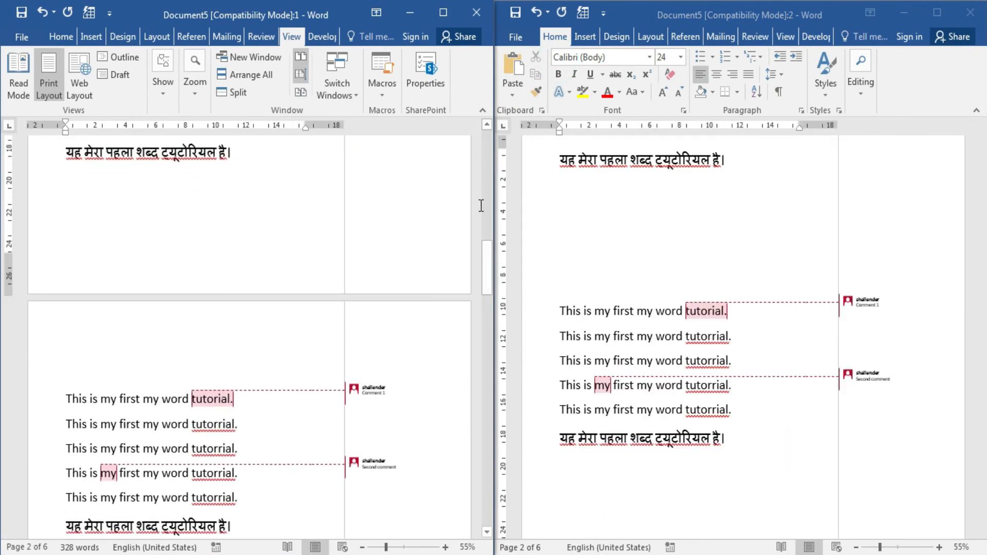
left_click_drag(485, 268, 483, 155)
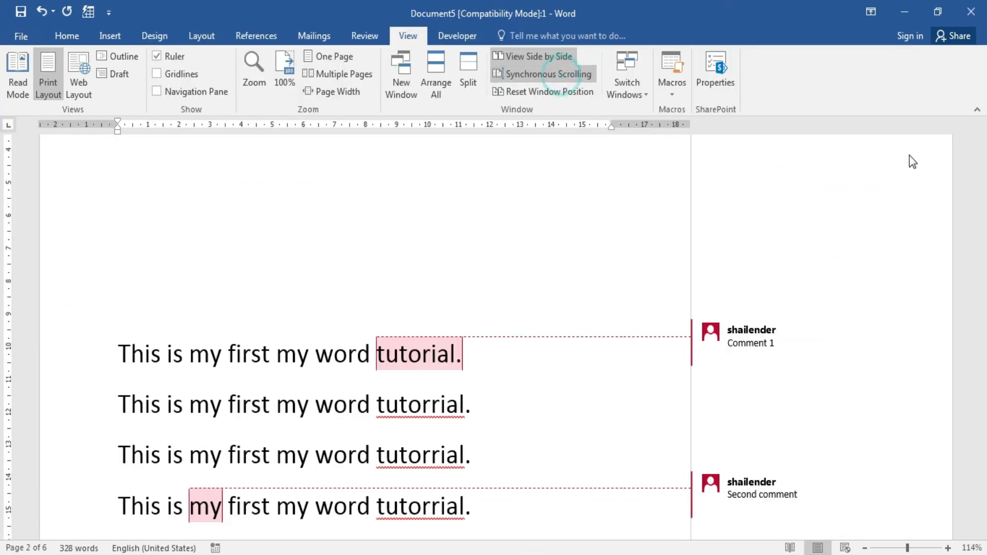
left_click(585, 77)
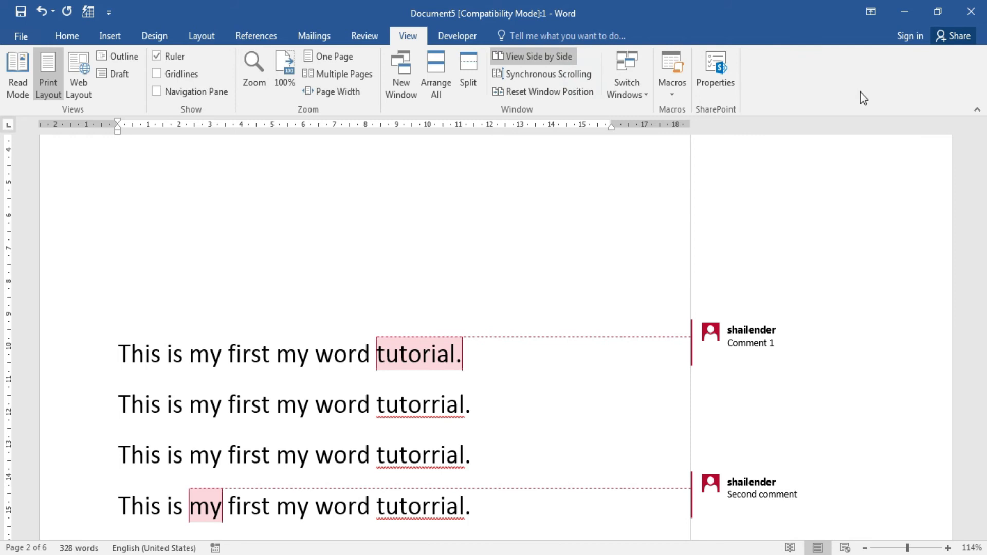
Toggle synchronous scrolling while maximizing and restoring windows, then select 'This is my first' in line 1.
left_click(937, 11)
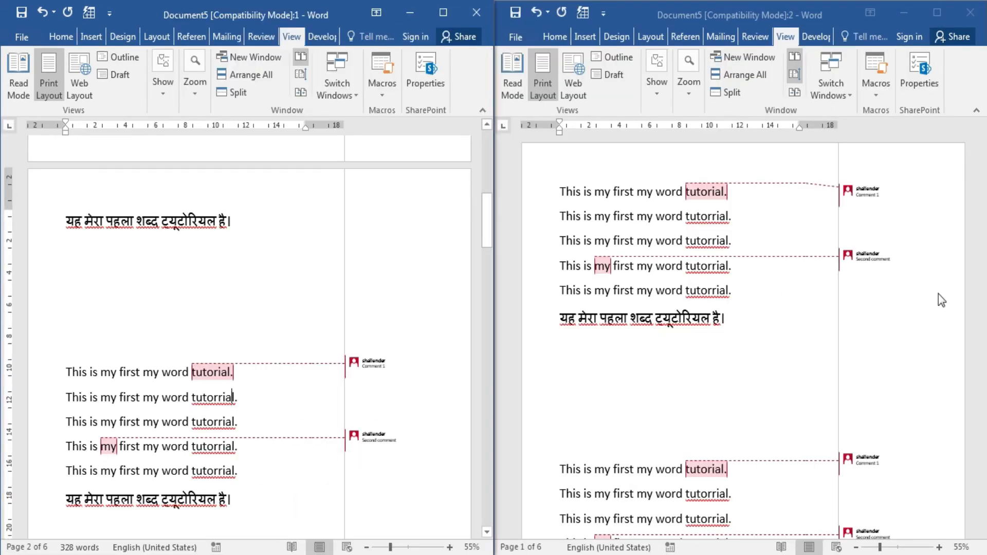
left_click_drag(486, 210, 492, 138)
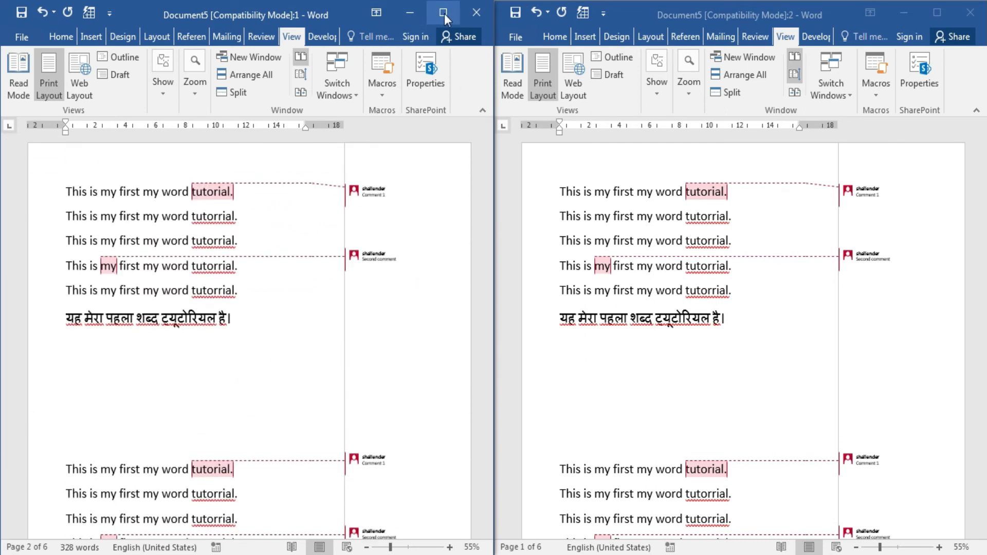
left_click(444, 14)
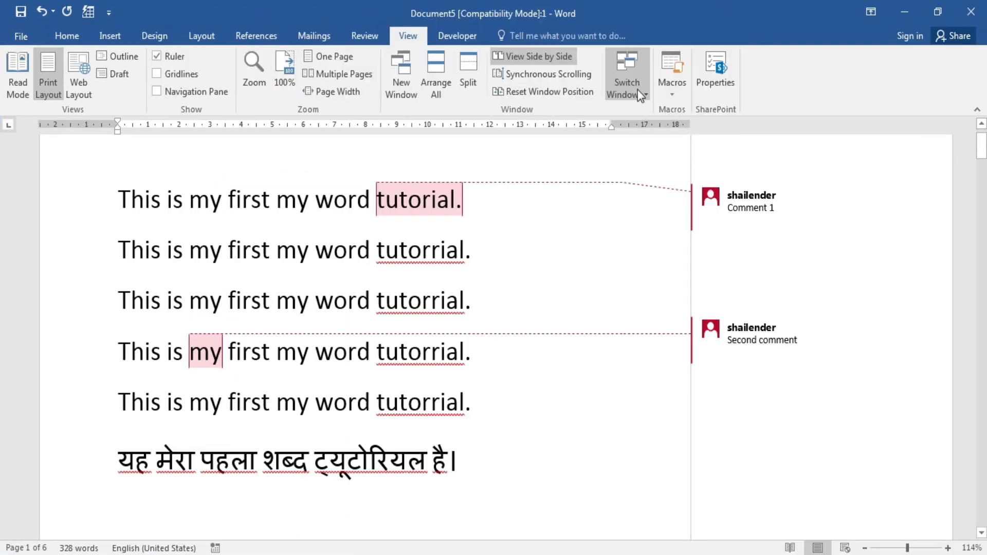
left_click(545, 74)
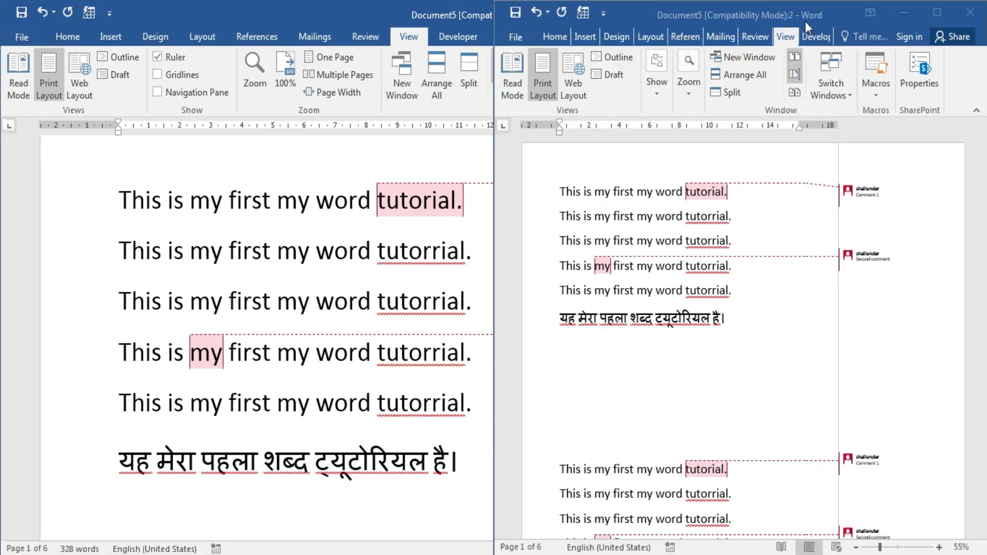
left_click_drag(489, 158, 474, 70)
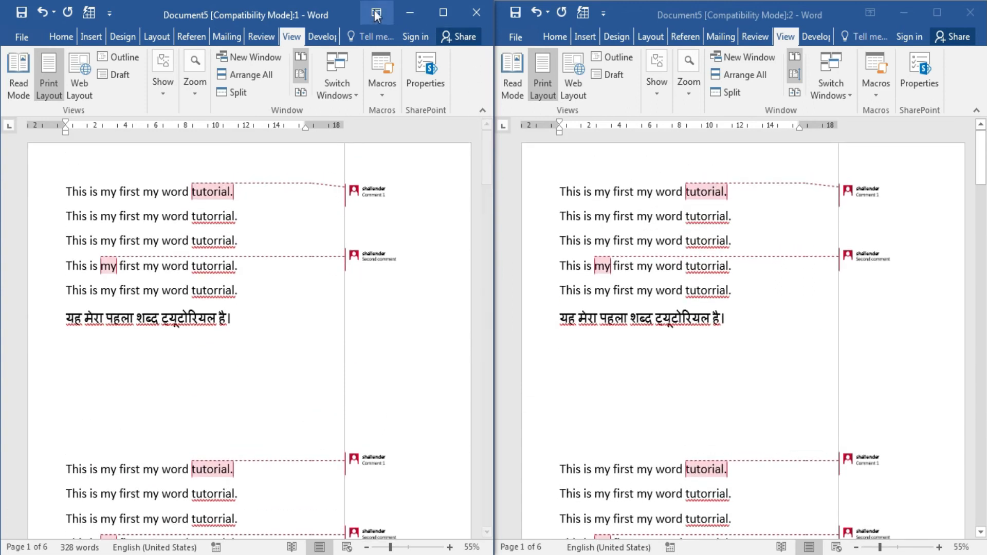
double_click(354, 13)
left_click(573, 75)
double_click(771, 20)
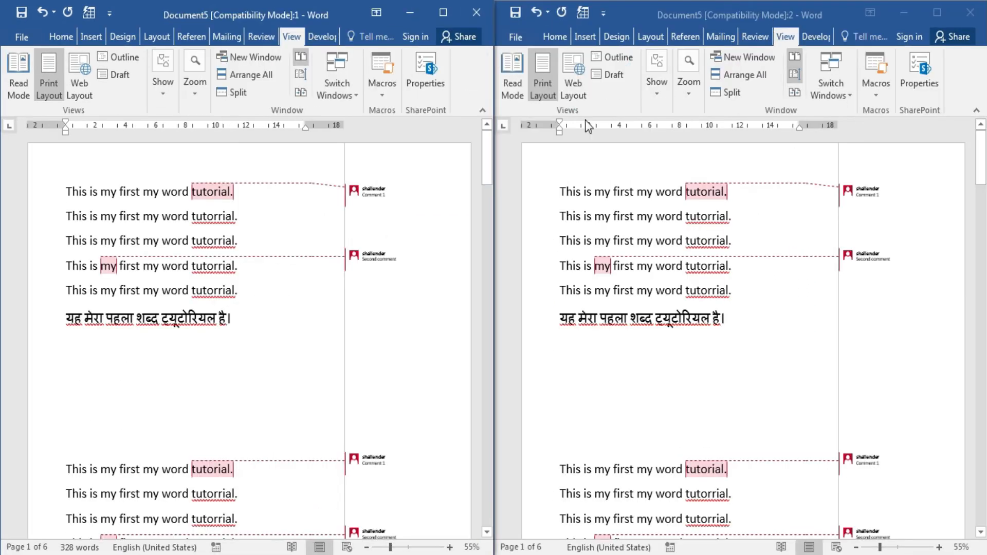
left_click_drag(490, 148, 485, 193)
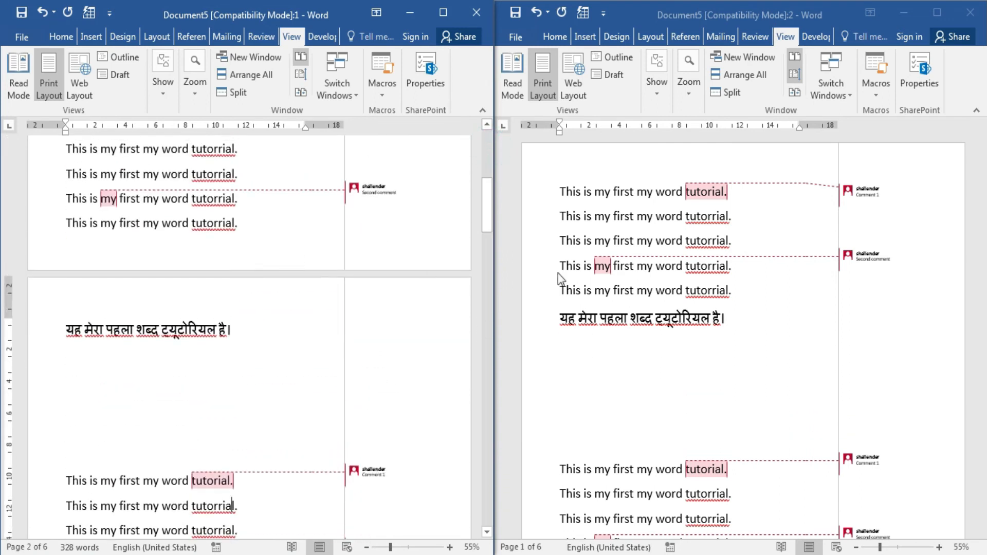
double_click(350, 15)
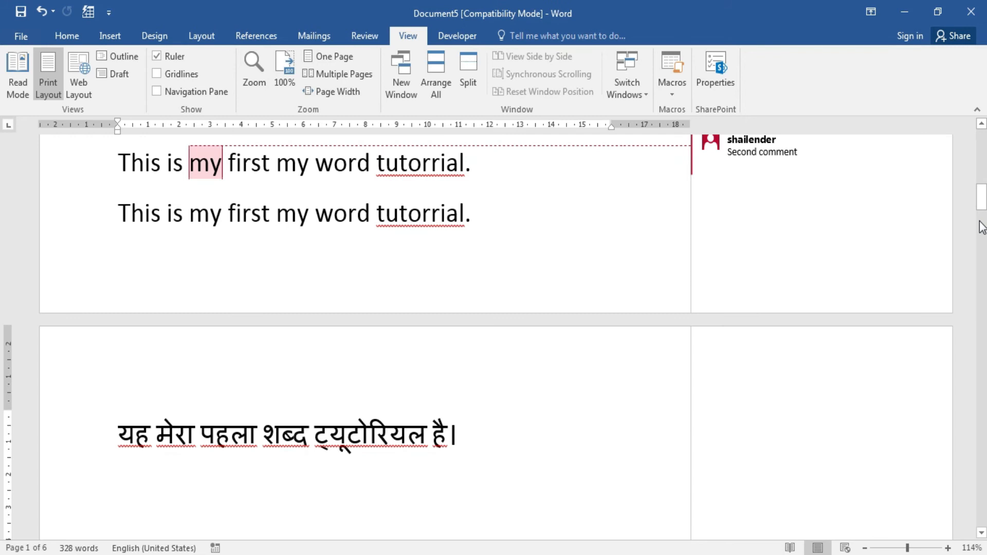
left_click_drag(982, 202, 985, 136)
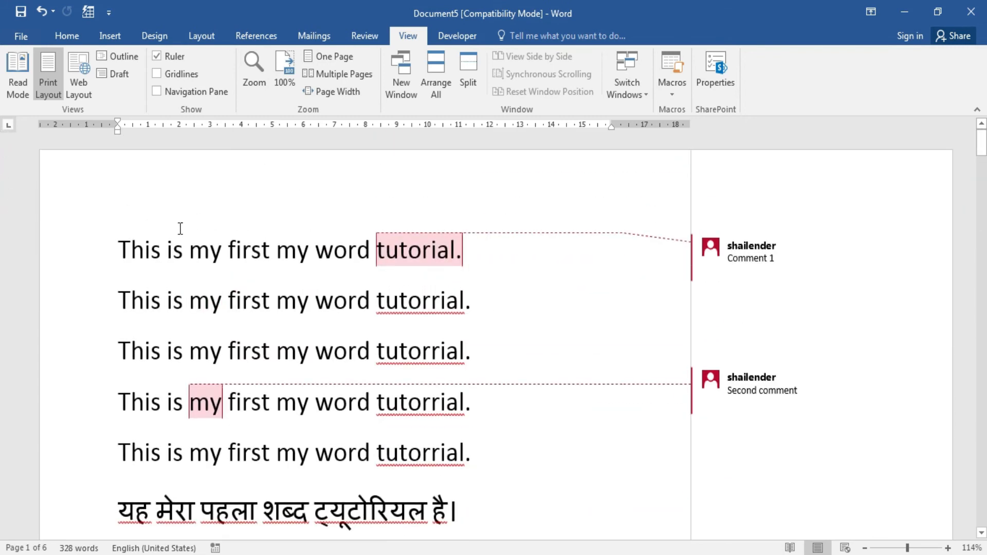
left_click_drag(123, 253, 247, 252)
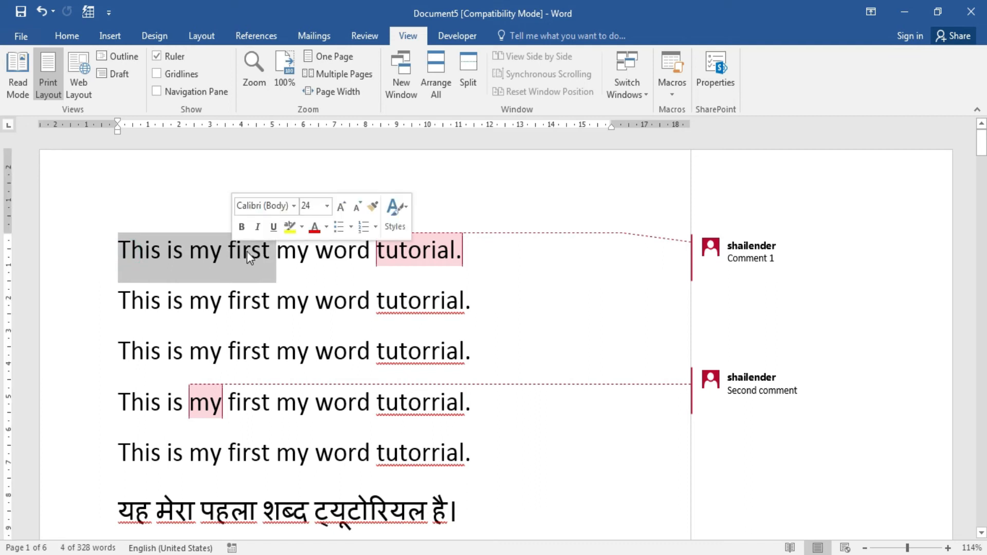
Format 'This is my first' bold, italic, underlined, red and yellow-highlighted; style line 1 Heading 2.
left_click(67, 35)
left_click(124, 86)
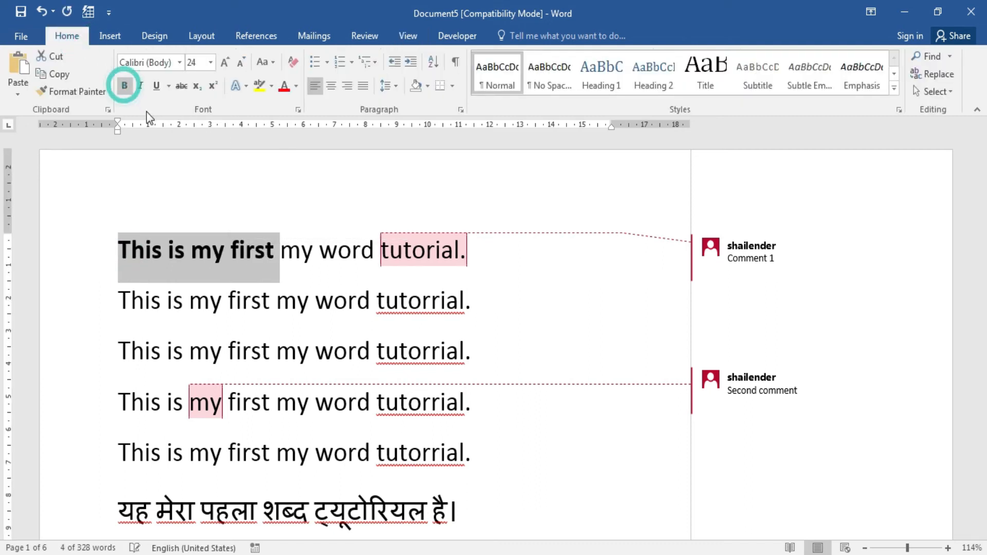
left_click(140, 87)
left_click(156, 85)
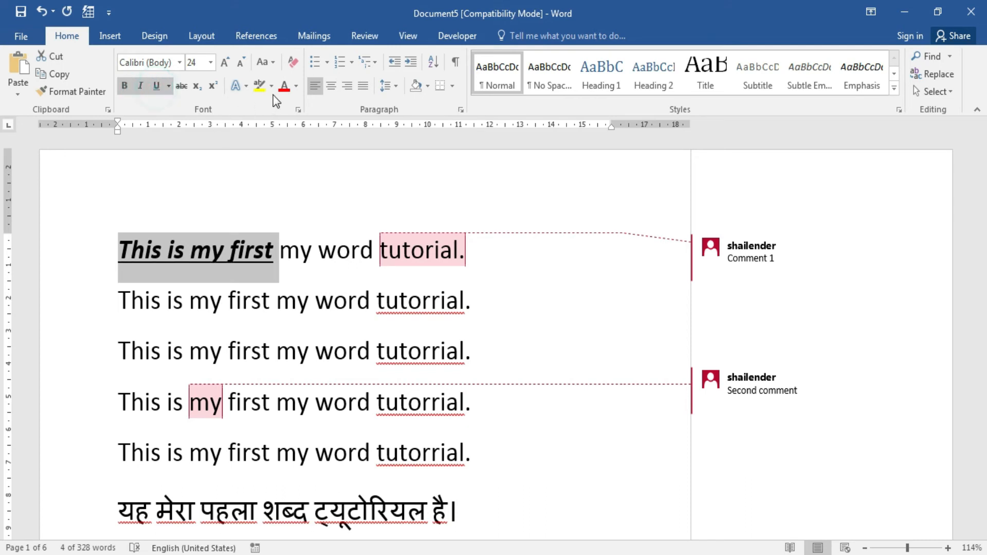
left_click(284, 86)
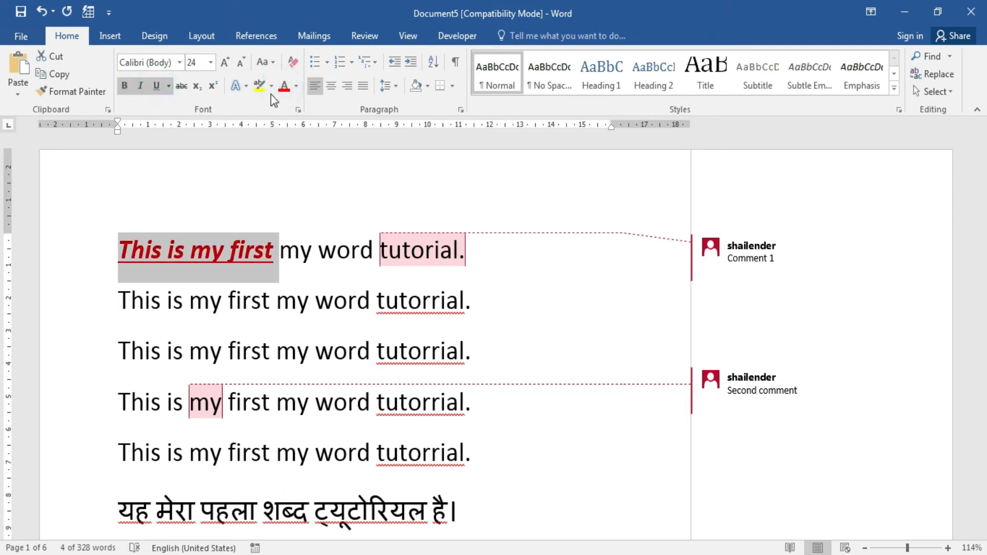
left_click(260, 85)
left_click(274, 250)
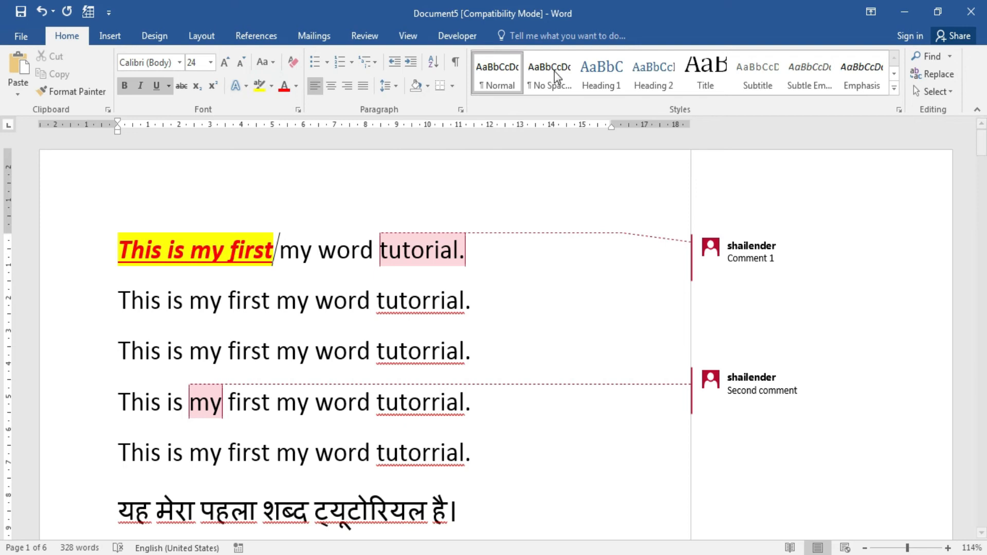
left_click(676, 76)
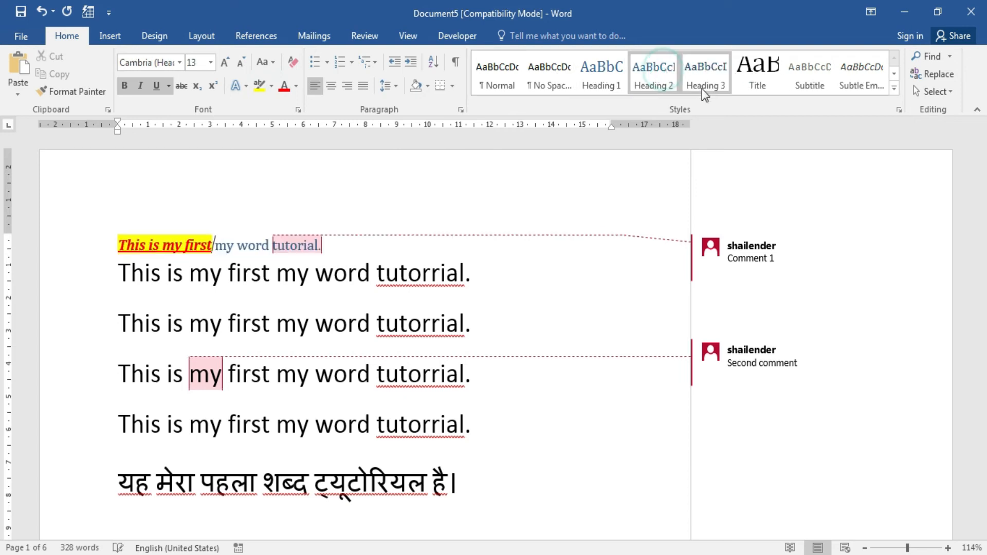
Try the Title style, then apply Strong from the expanded Styles gallery to the first line.
left_click(746, 69)
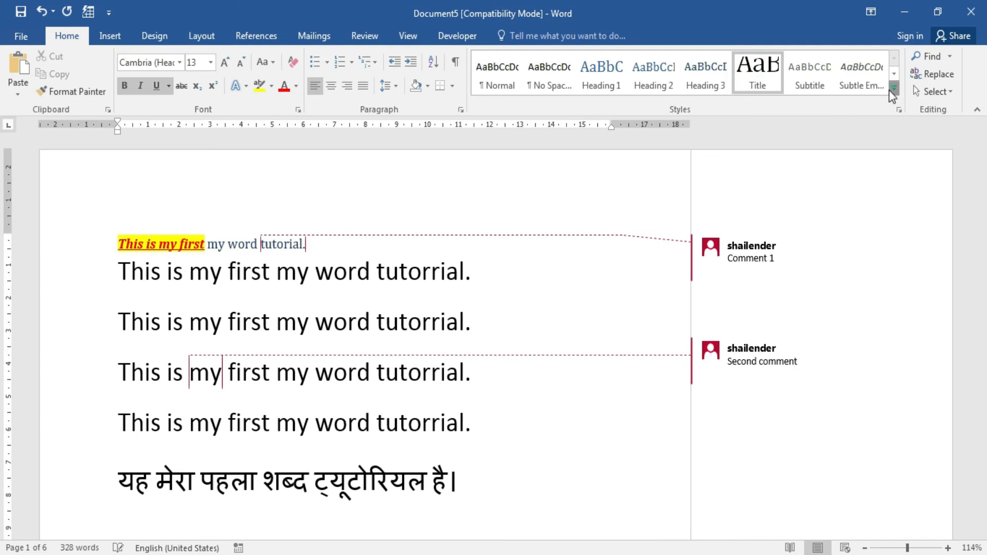
left_click(893, 88)
left_click(590, 110)
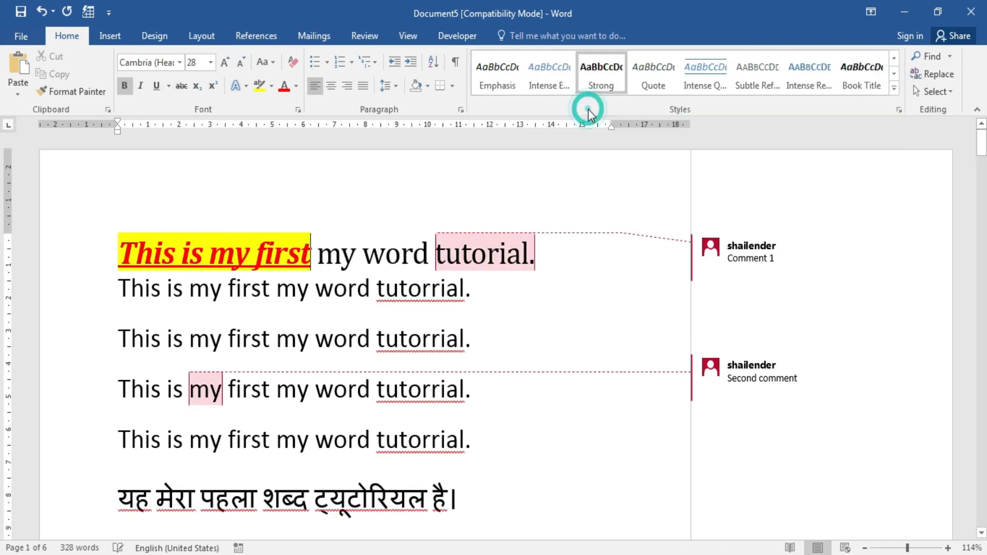
left_click(221, 249)
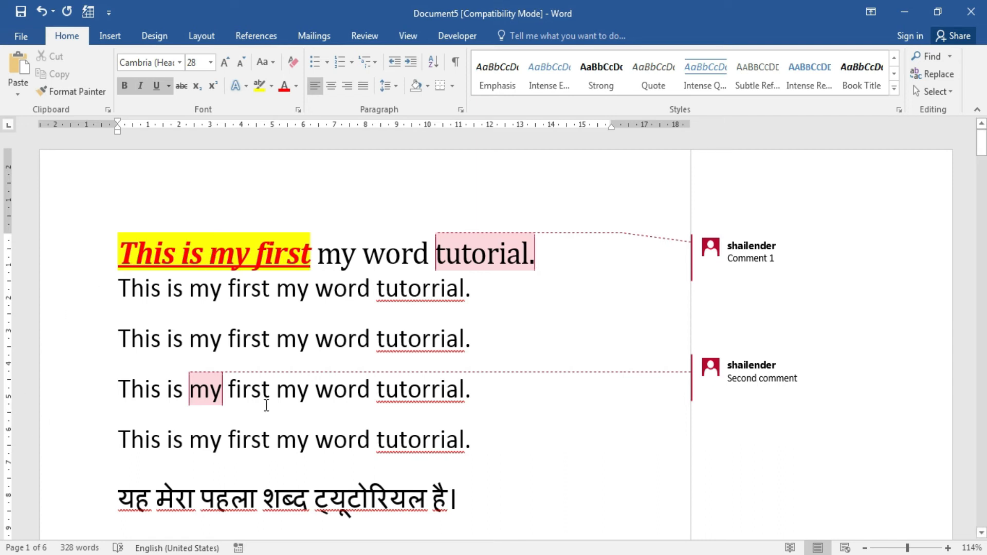
left_click(279, 318)
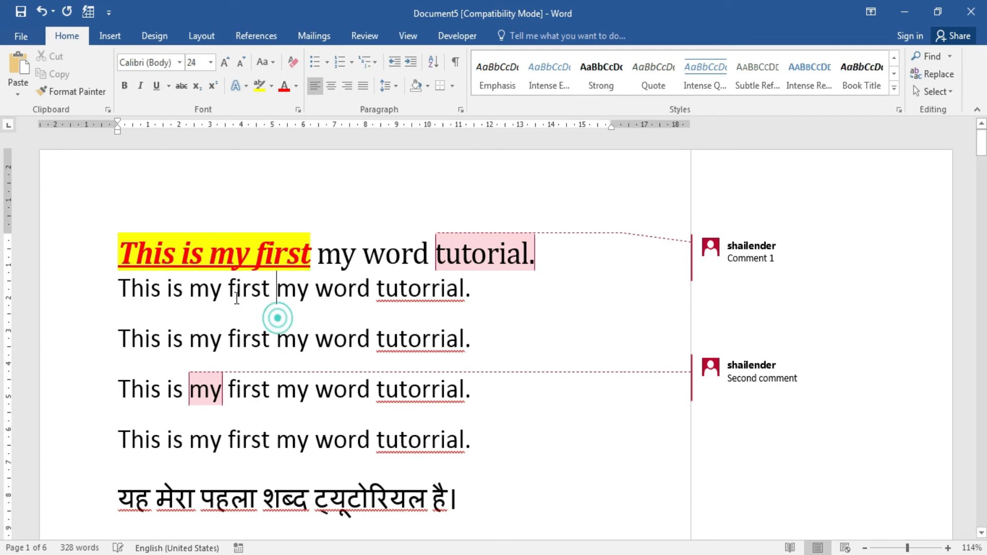
Start recording a macro named Macro2, then select 'This is my first' on line 2.
left_click(405, 34)
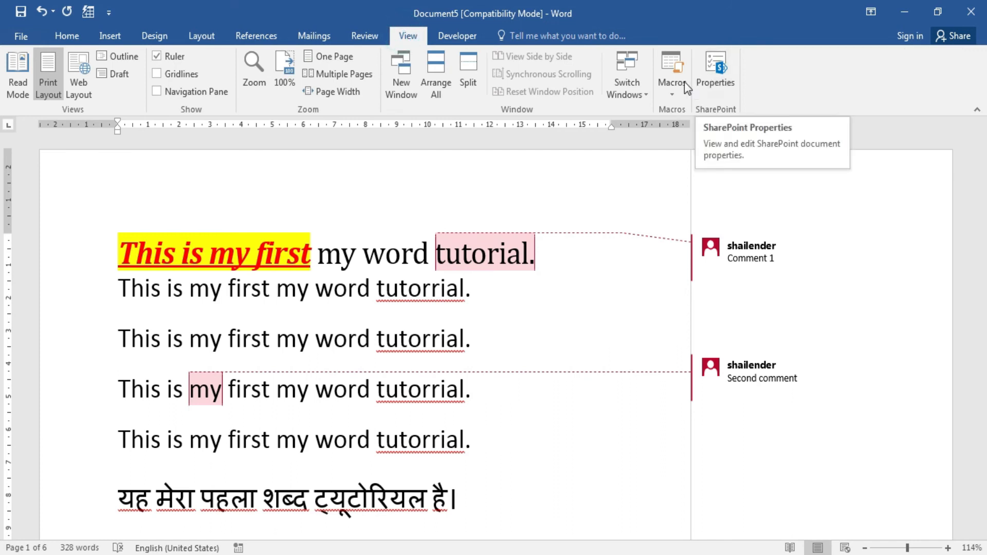
left_click(675, 98)
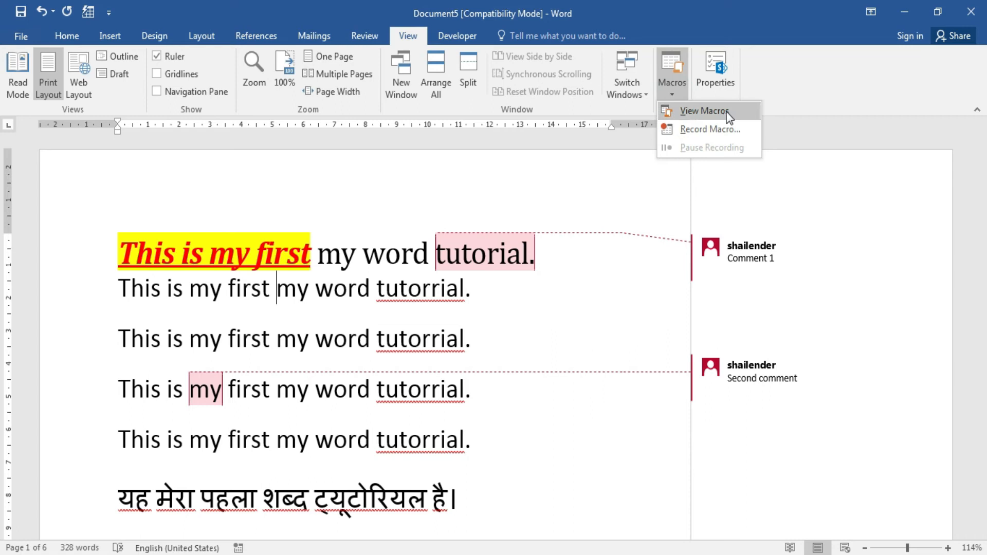
left_click(705, 135)
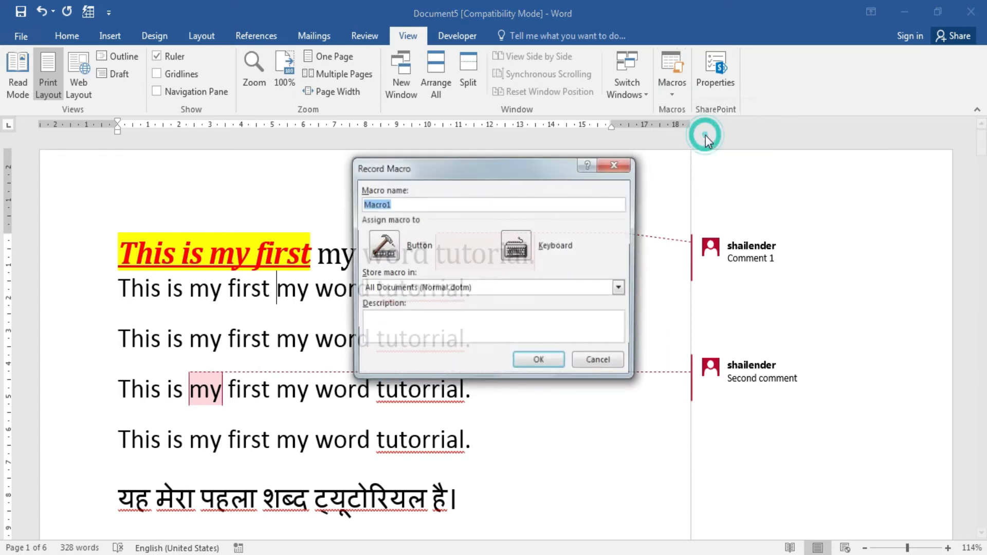
left_click_drag(538, 162, 819, 49)
left_click(718, 91)
left_click_drag(718, 91, 569, 91)
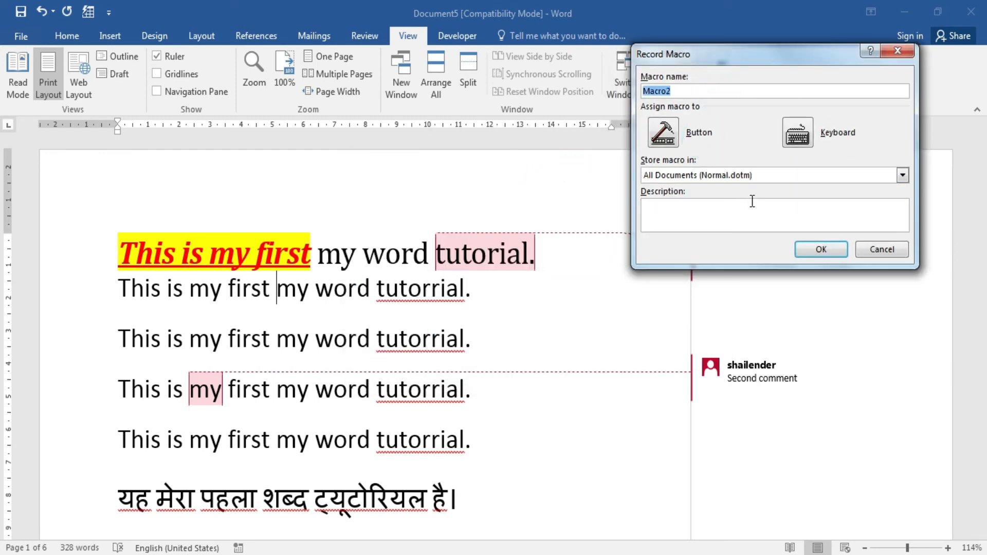
left_click(735, 96)
left_click(819, 252)
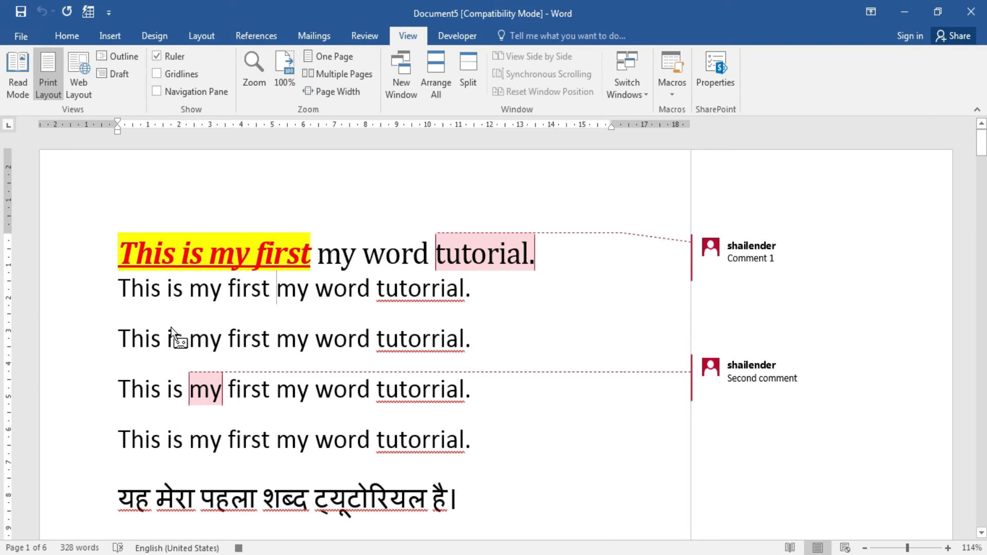
left_click_drag(116, 286, 270, 286)
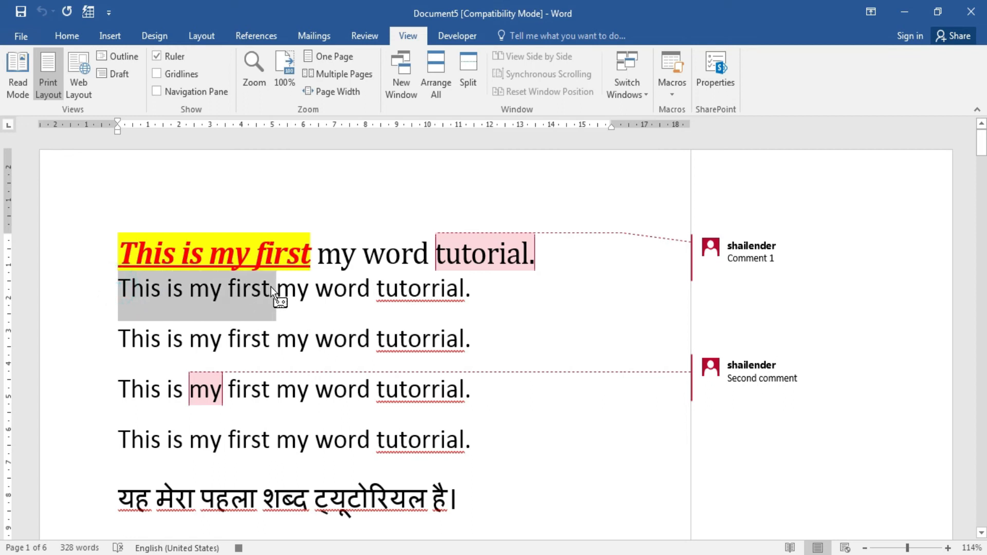
Make 'This is my first' bold, italic and underlined in 26 pt Arial Black.
left_click(66, 36)
left_click(125, 85)
left_click(140, 85)
left_click(157, 85)
left_click(211, 62)
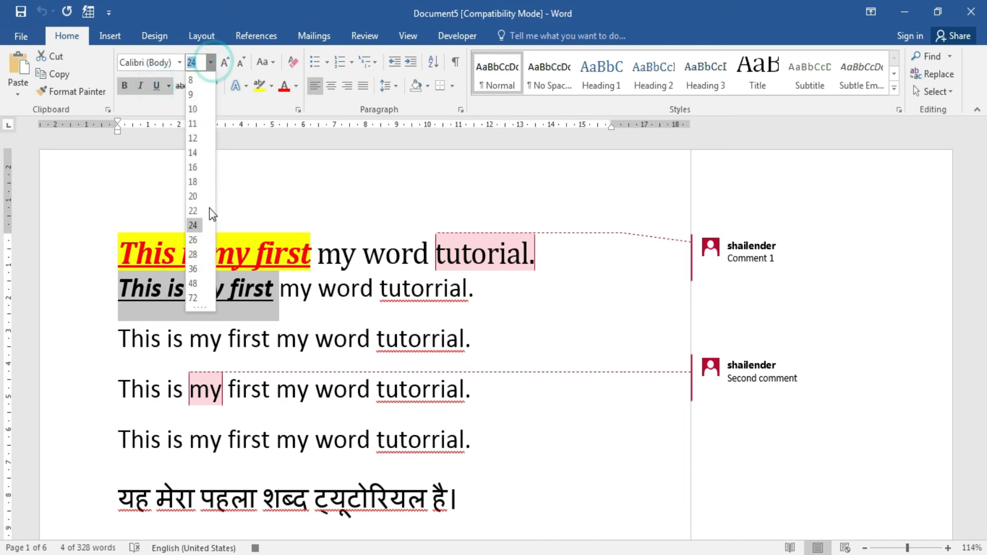
left_click(202, 239)
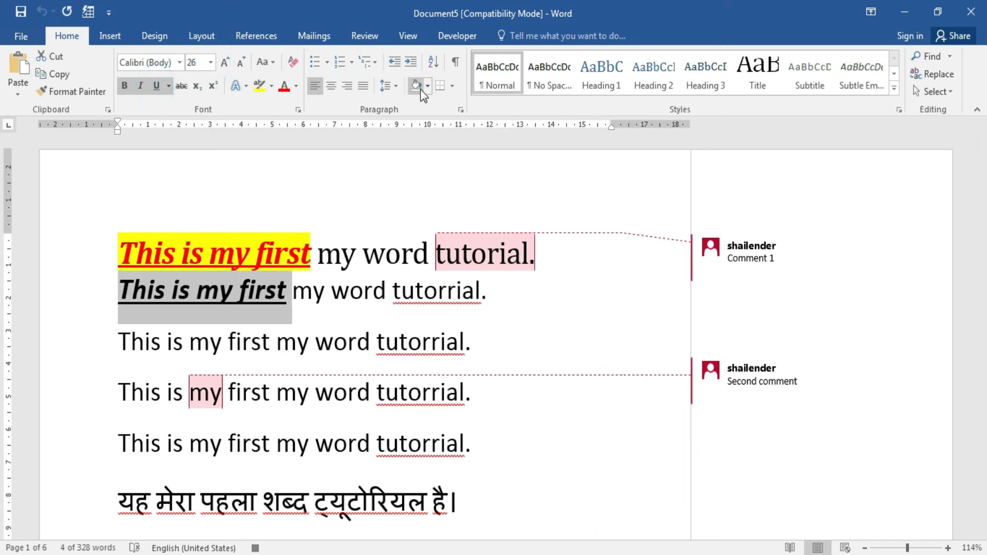
left_click(179, 63)
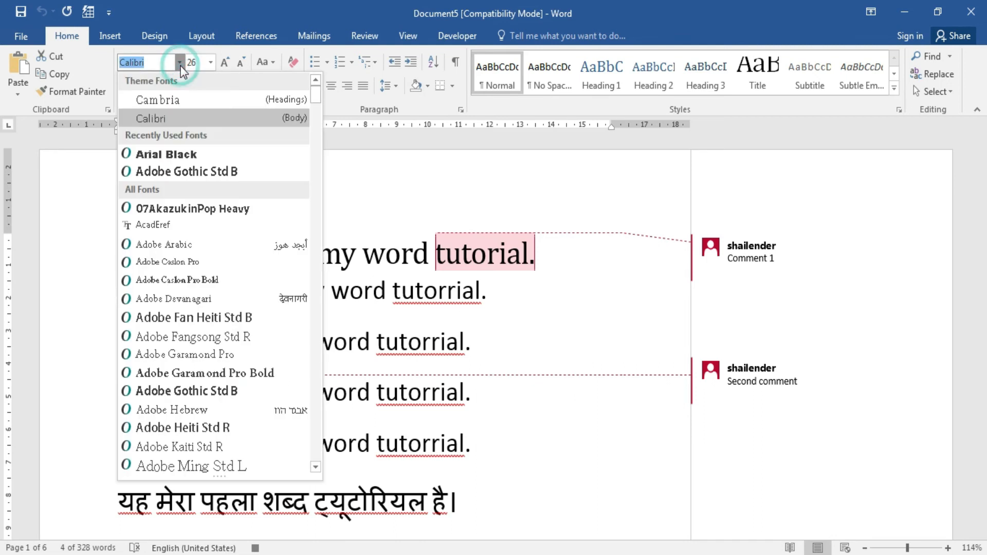
left_click(175, 153)
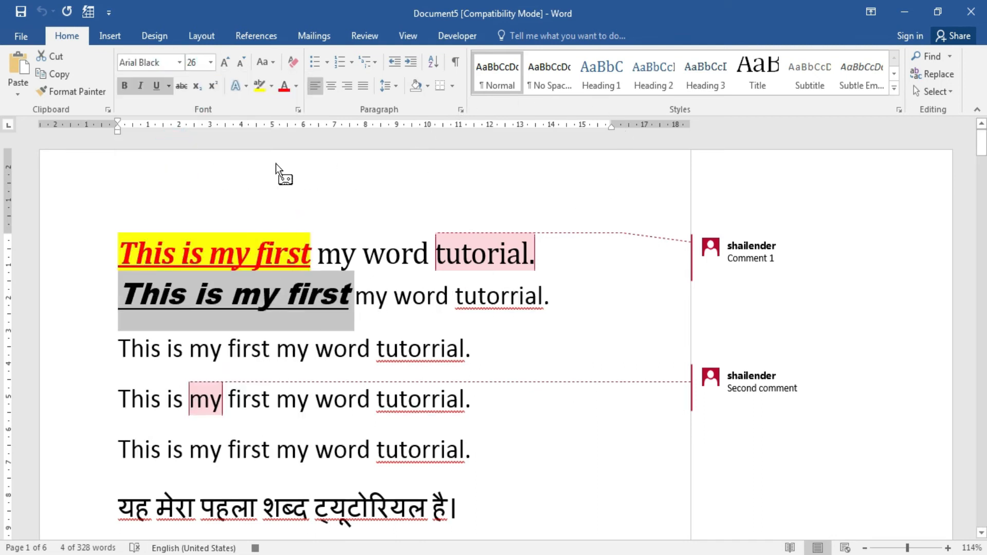
Colour the text blue-grey and give it a dark green highlight.
left_click(284, 86)
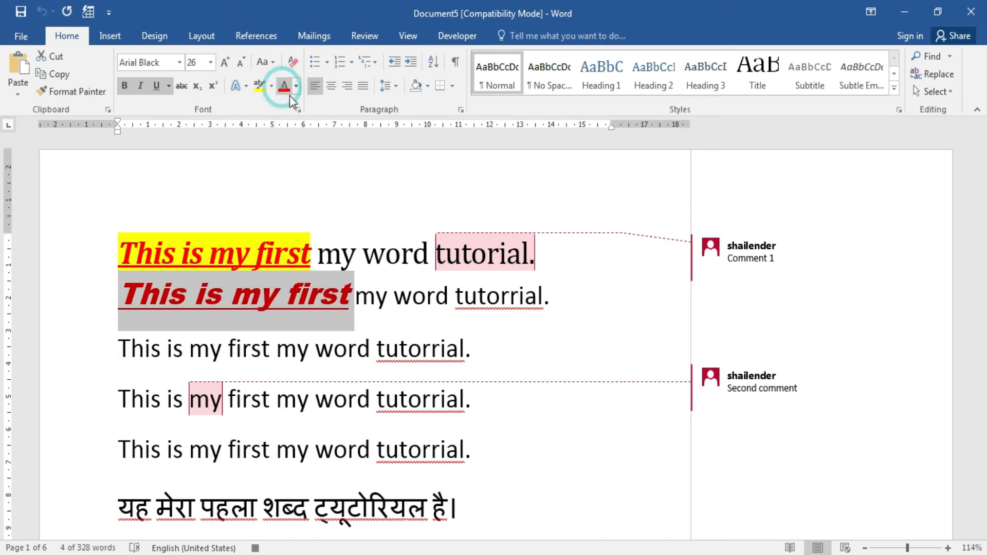
left_click(296, 86)
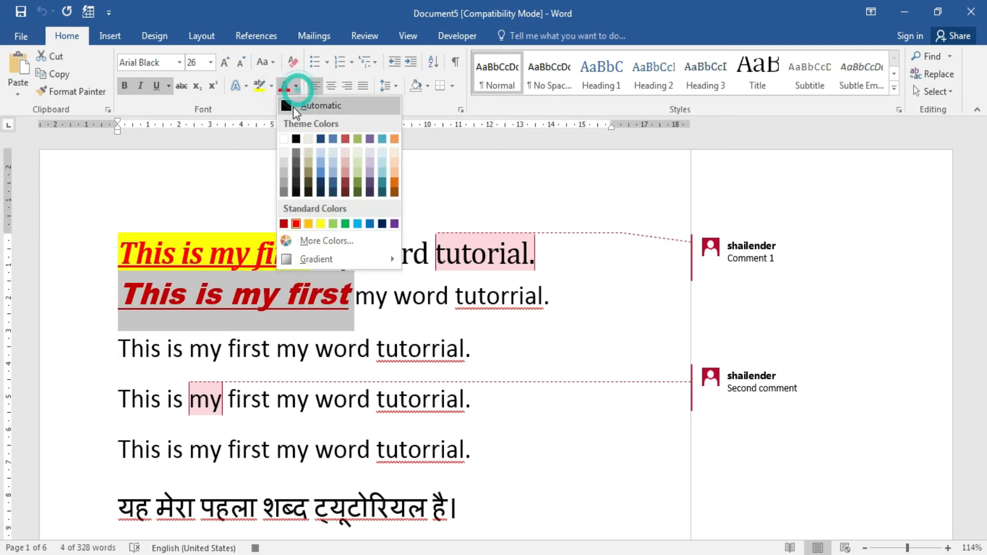
left_click(332, 174)
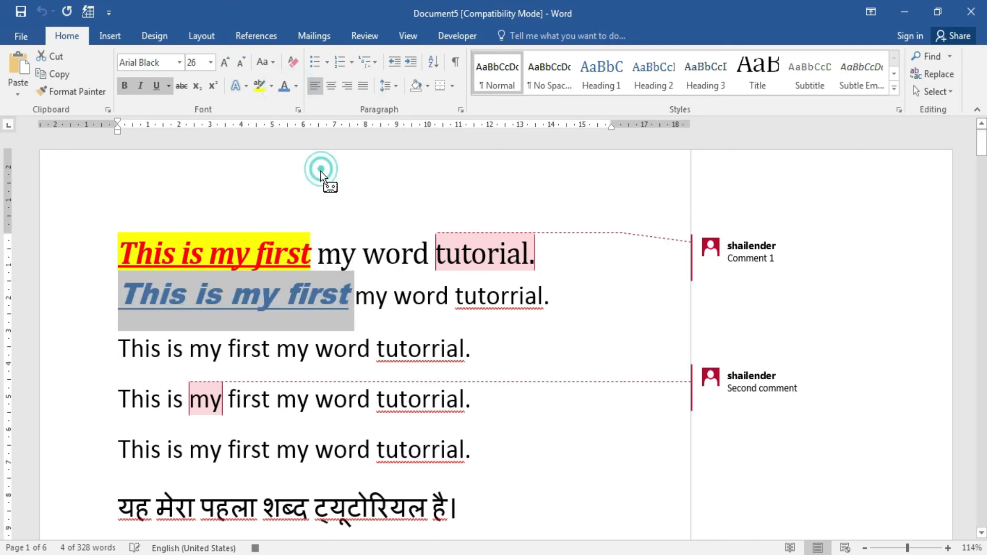
left_click(271, 86)
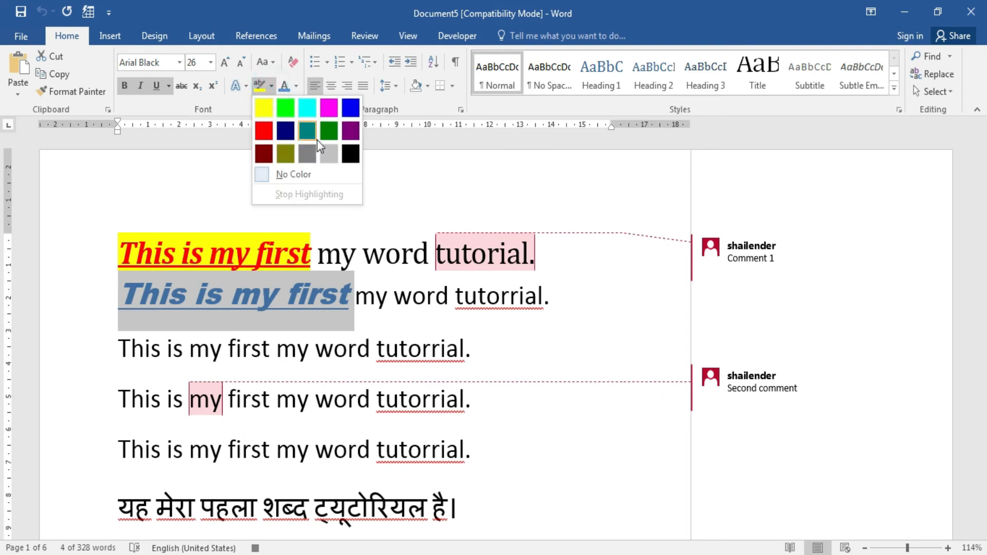
left_click(328, 131)
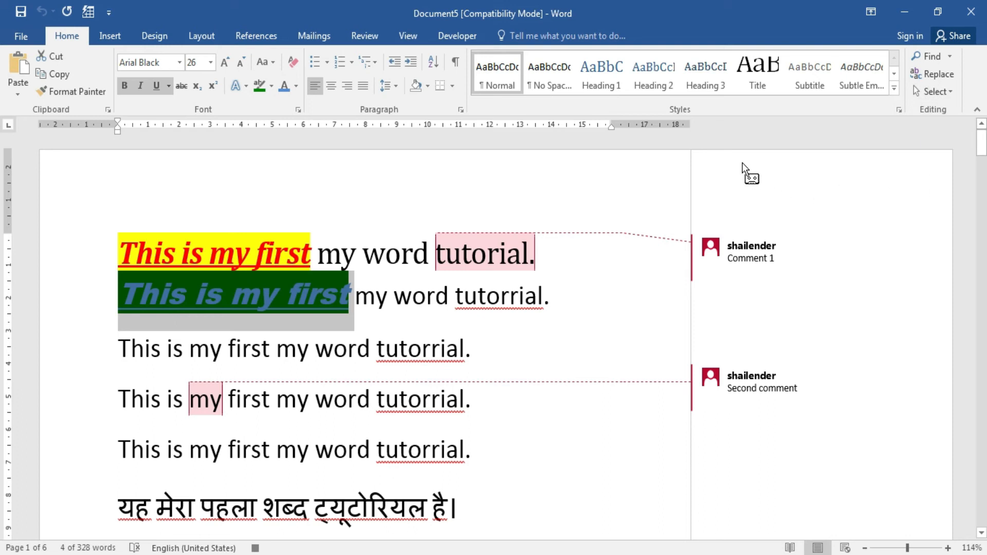
Stop recording Macro2 from the View tab's Macros menu.
left_click(408, 35)
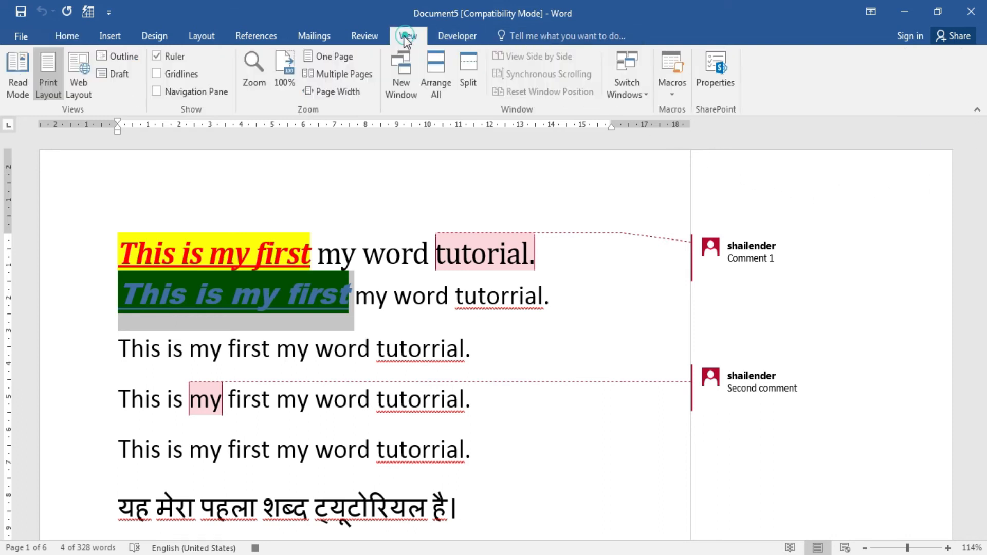
left_click(672, 92)
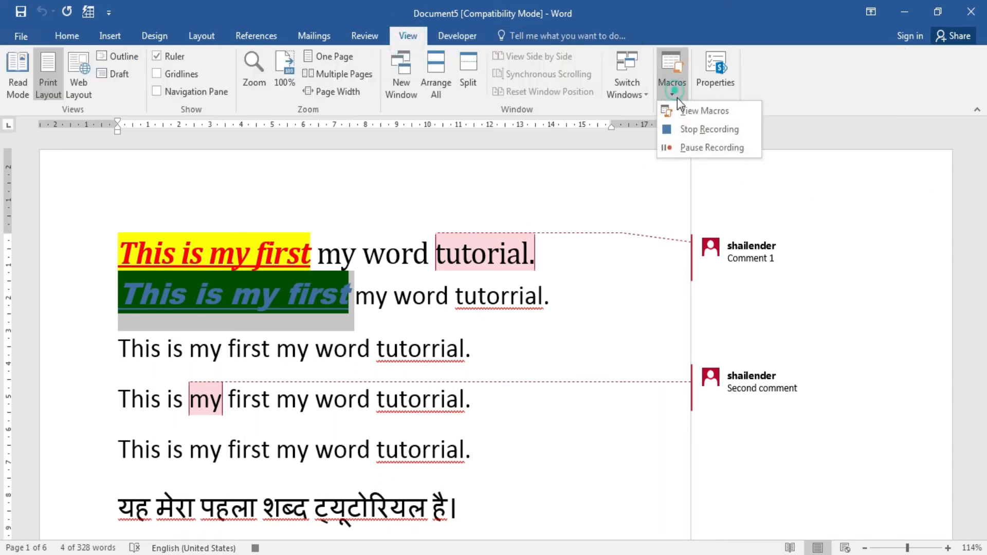
left_click(734, 134)
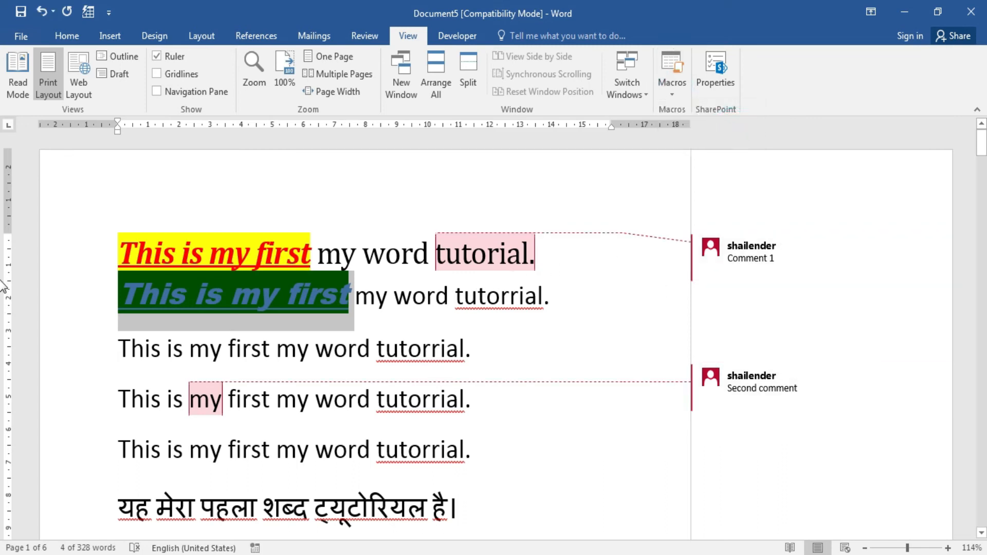
left_click_drag(981, 144, 980, 157)
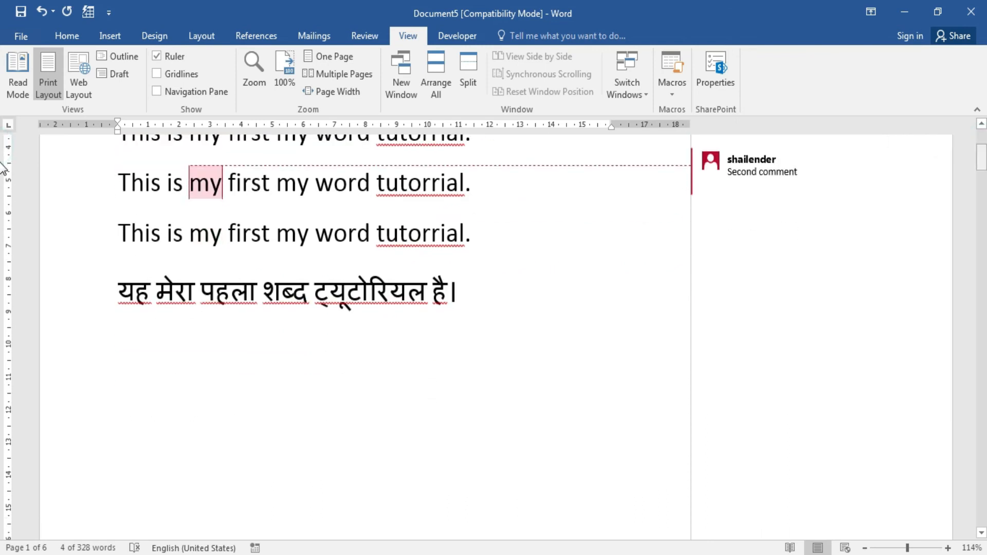
Run Macro2 from the View Macros list with nothing selected.
left_click(121, 239)
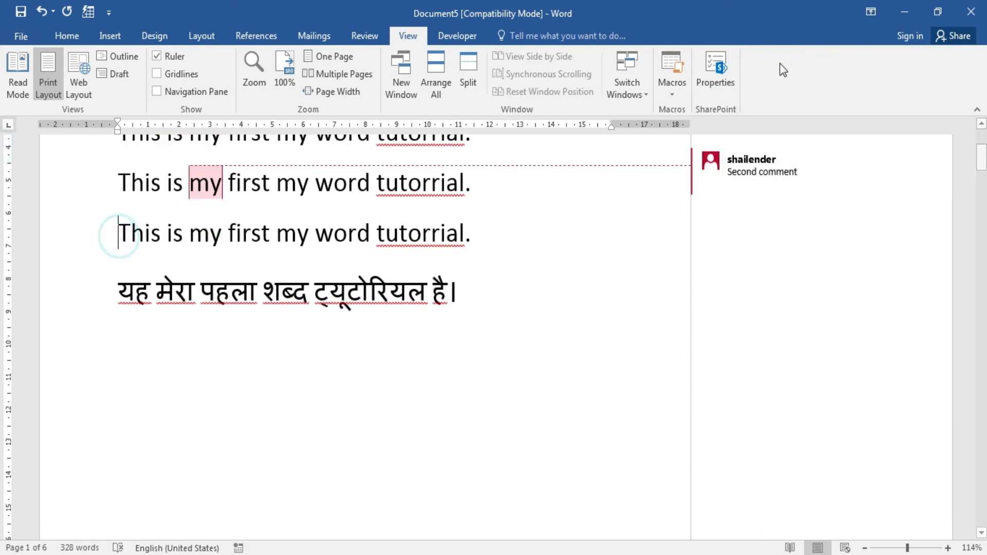
left_click(673, 92)
left_click(714, 114)
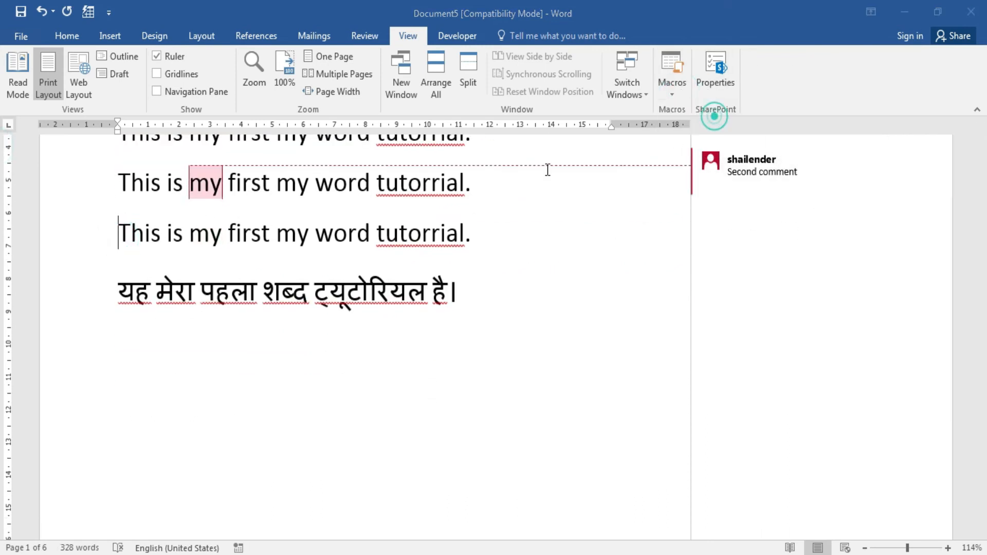
left_click(521, 208)
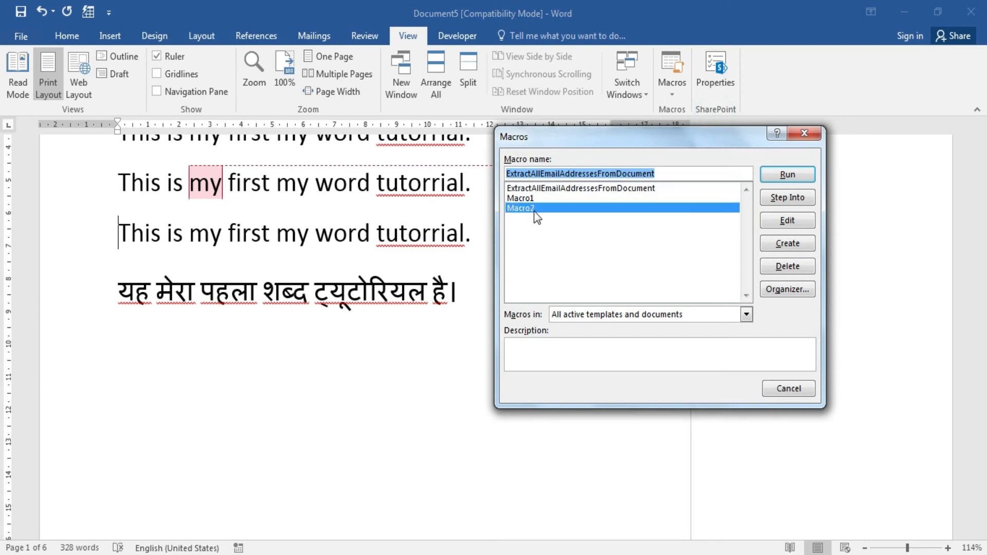
left_click(787, 174)
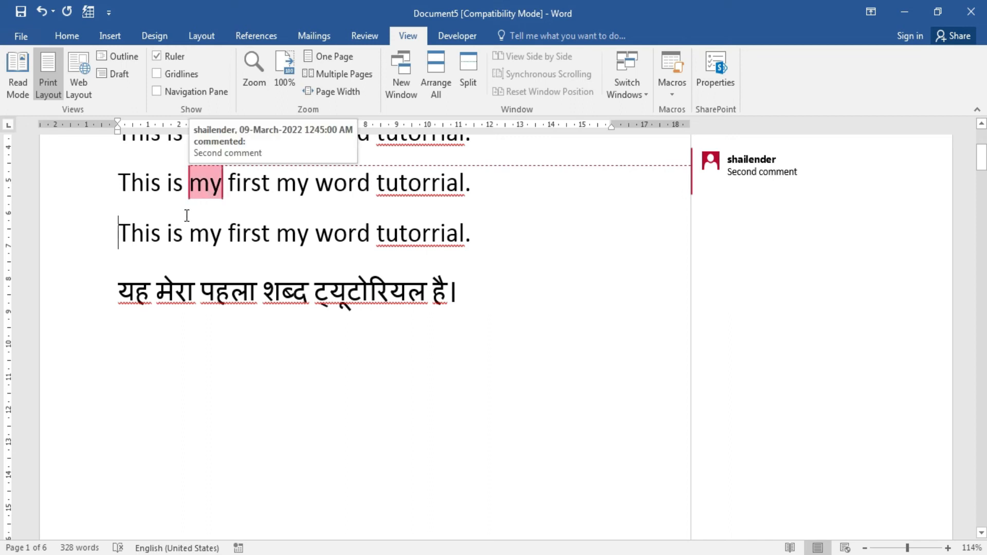
Select 'This is my' on the lower line and run Macro2 on it.
left_click_drag(120, 232, 213, 230)
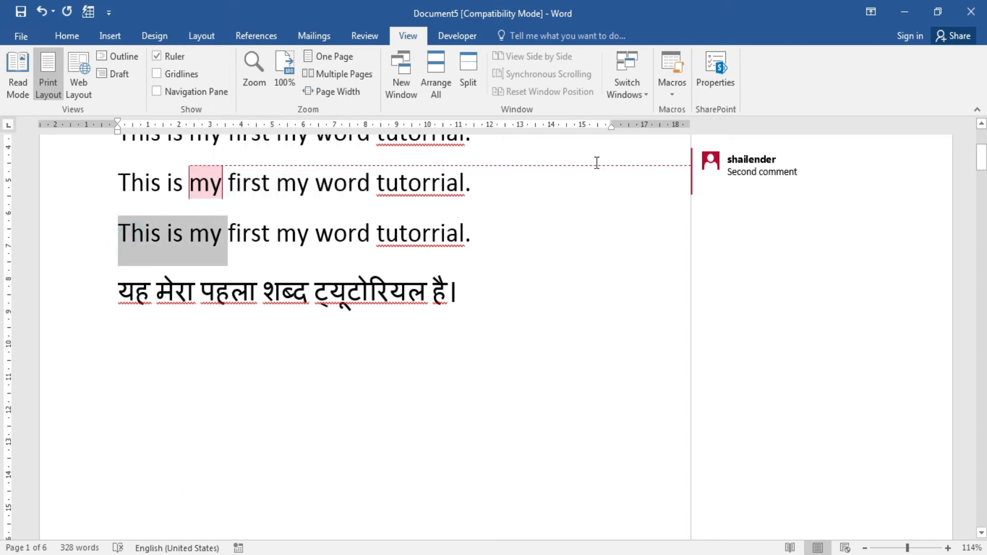
left_click(671, 92)
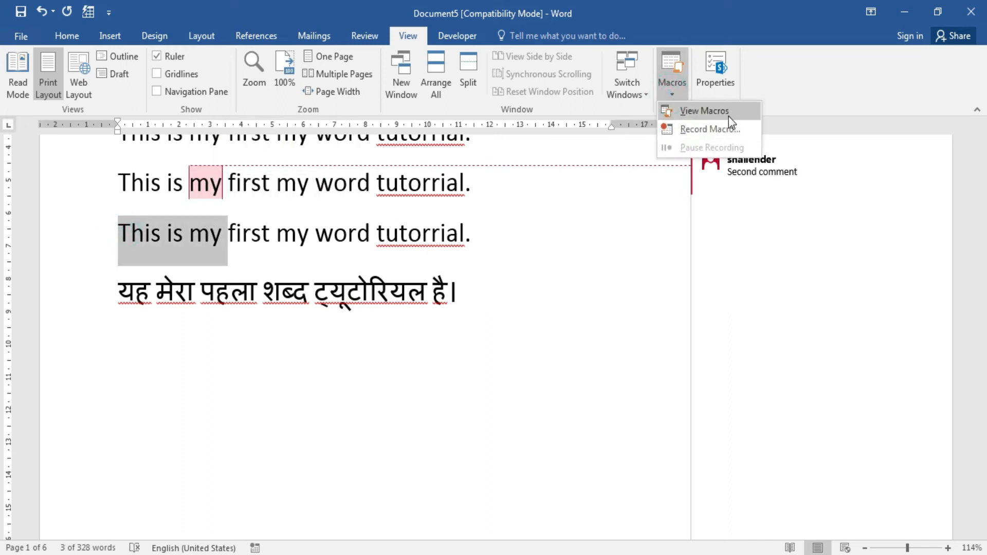
left_click(729, 112)
left_click(533, 208)
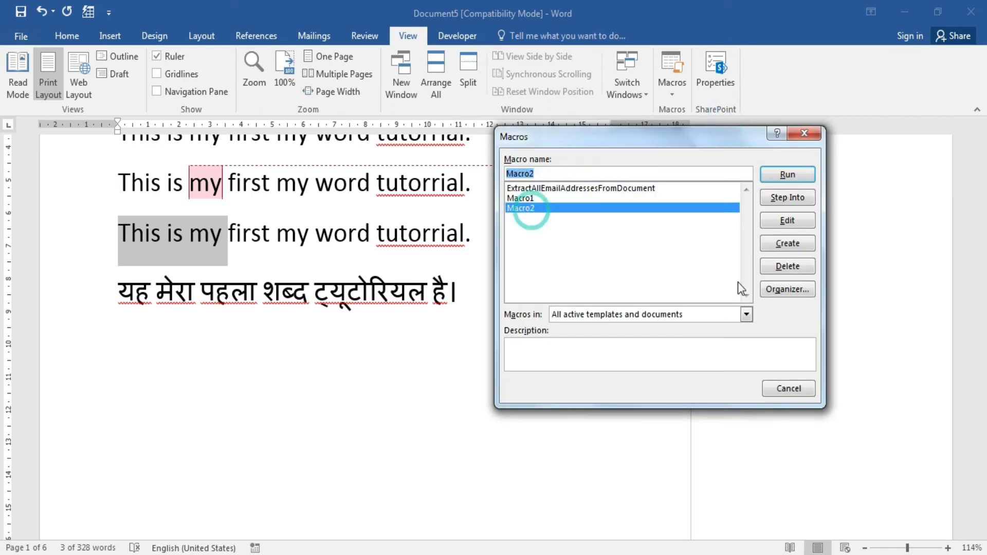
left_click(800, 176)
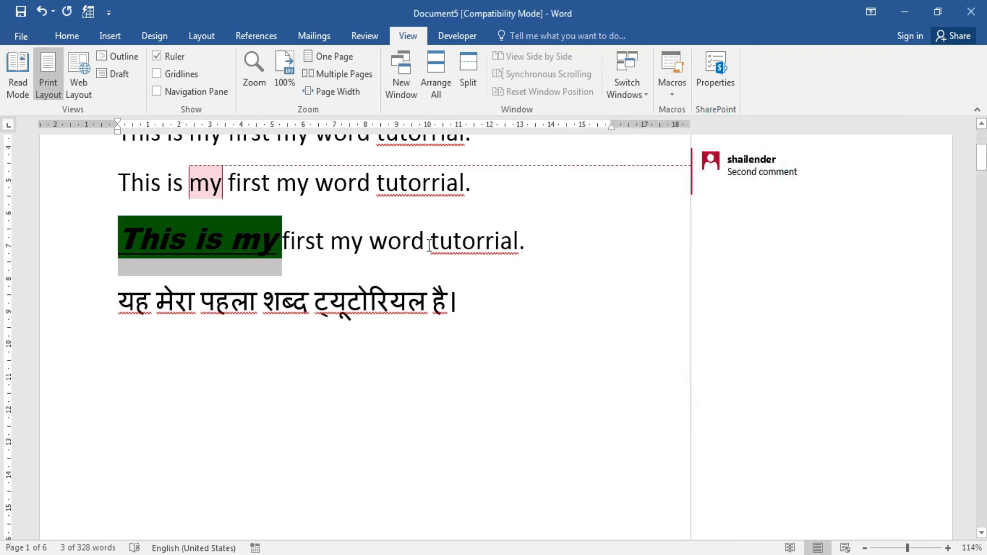
left_click(388, 240)
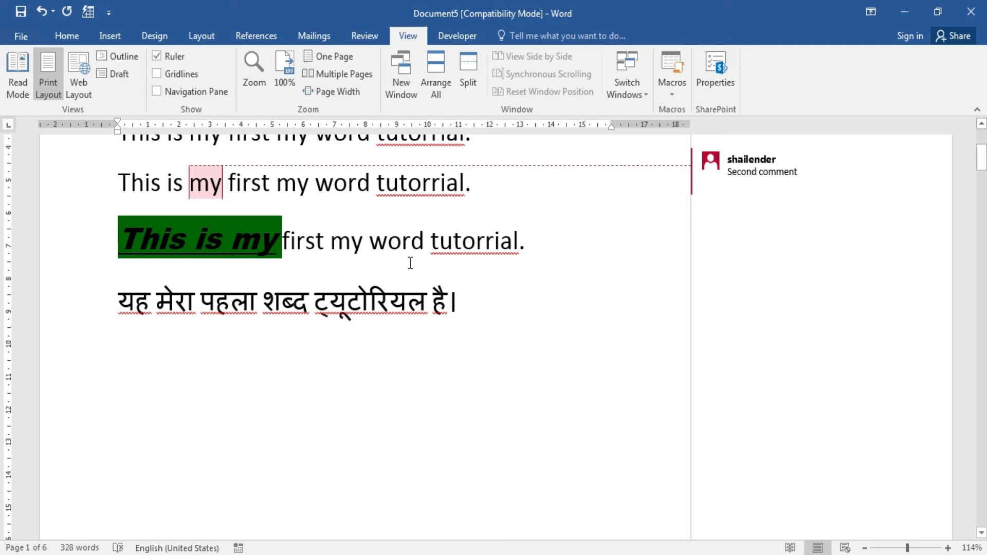
left_click(682, 94)
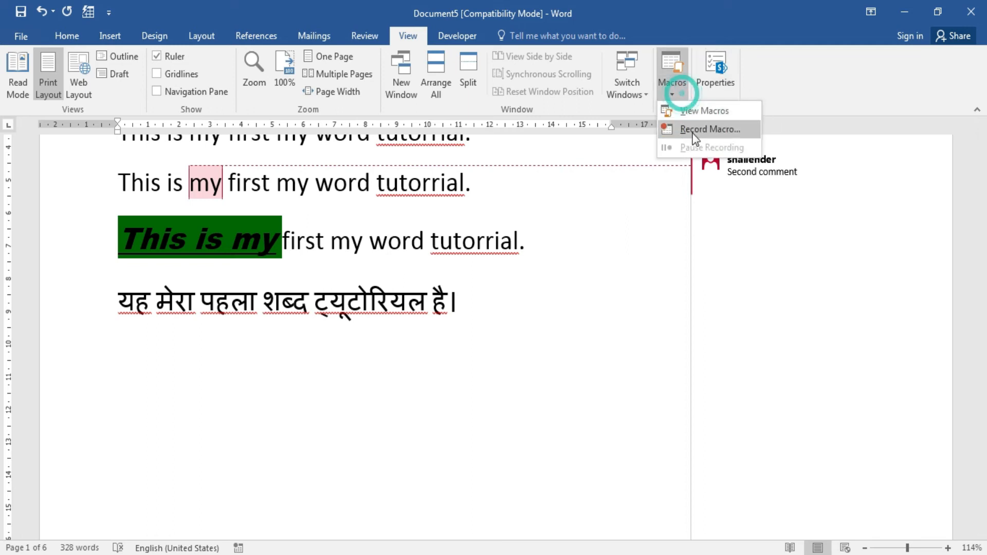
left_click(704, 111)
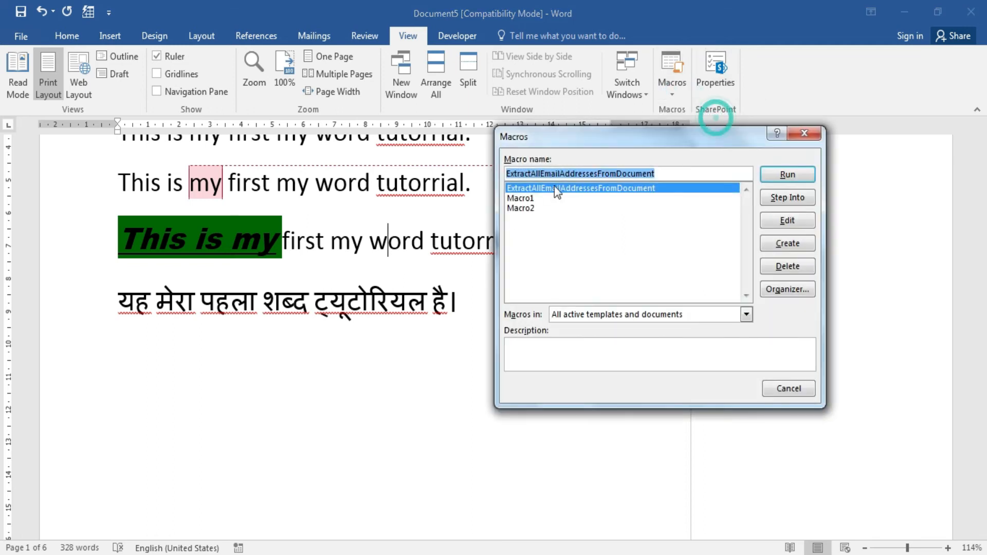
left_click(530, 209)
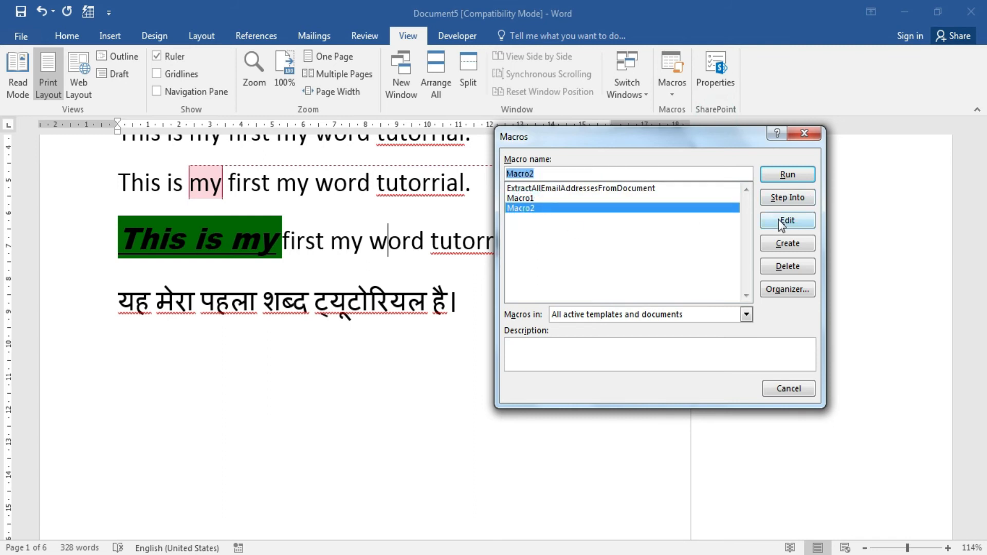
left_click(782, 221)
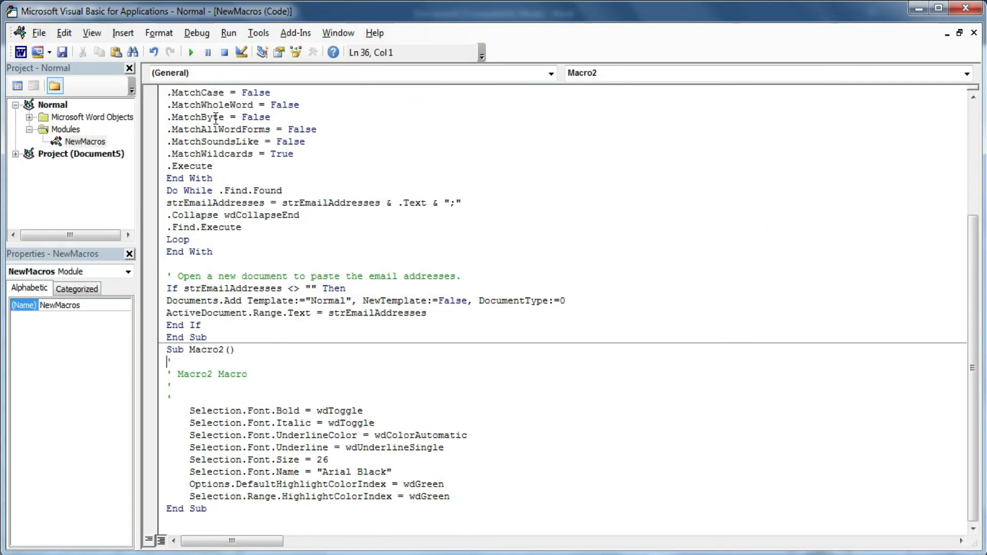
mouse_move(971, 246)
left_mouse_down()
mouse_move(979, 116)
mouse_move(982, 256)
left_mouse_up()
left_click(966, 7)
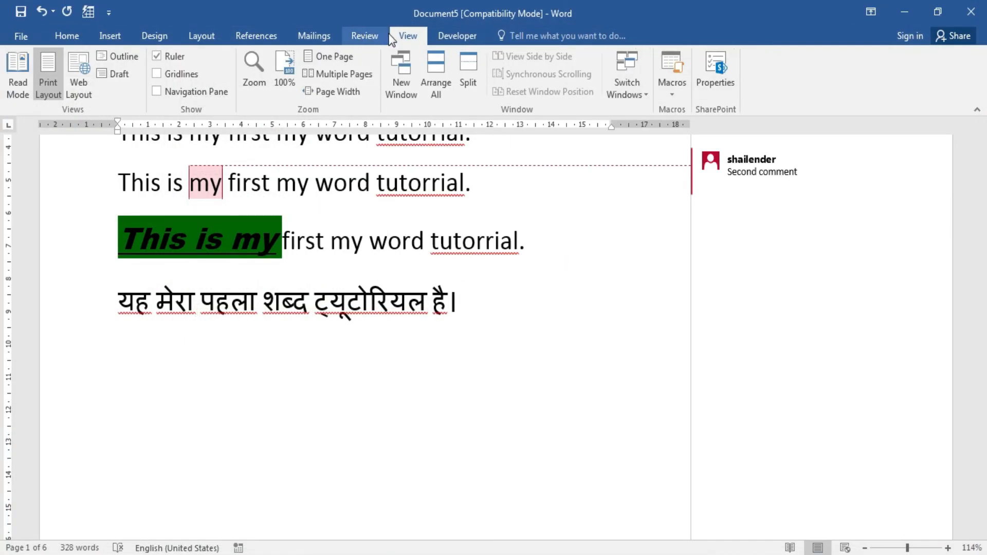
left_click(448, 35)
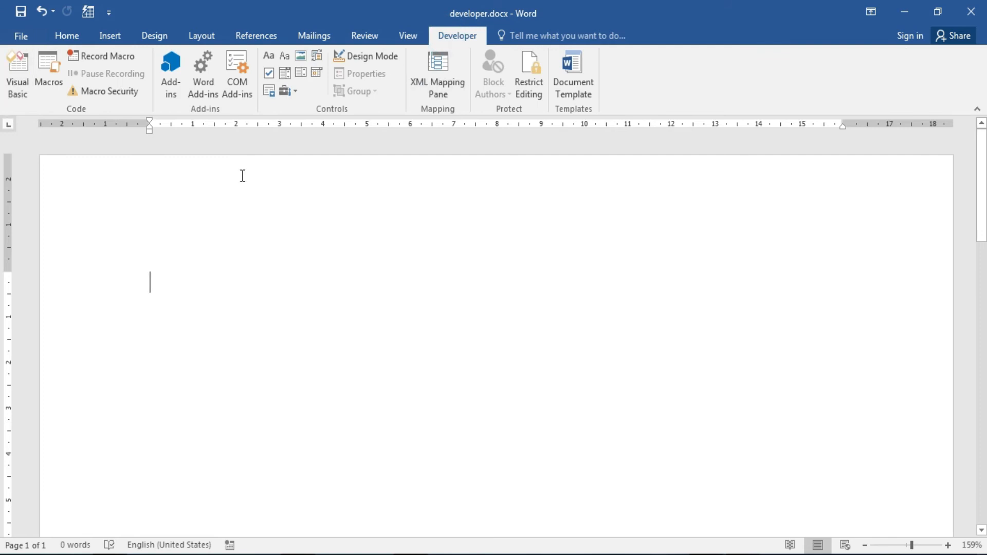
left_click(18, 78)
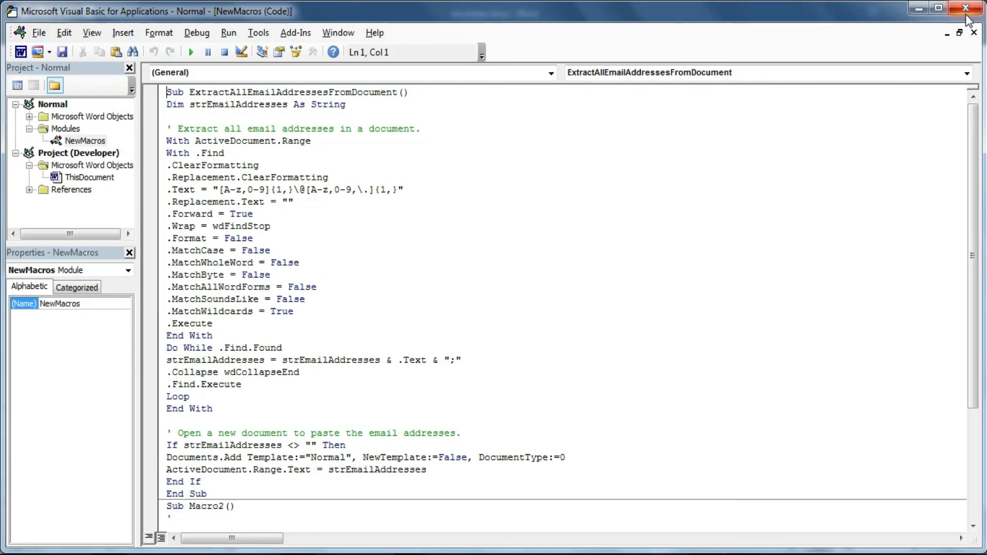
left_click(966, 14)
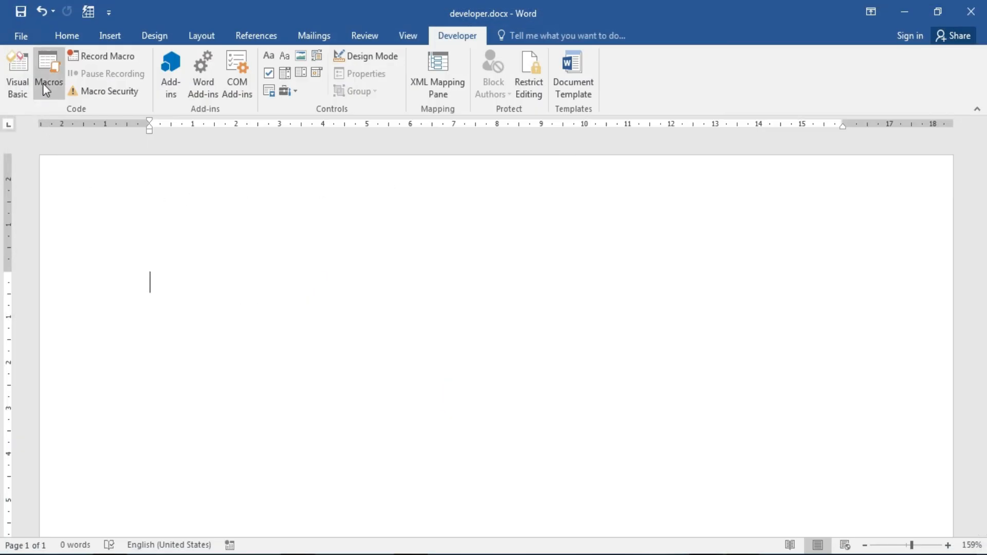
Type the date 08 March 2022 and the address lines Krish Toyz and New Delhi India.
left_click(409, 36)
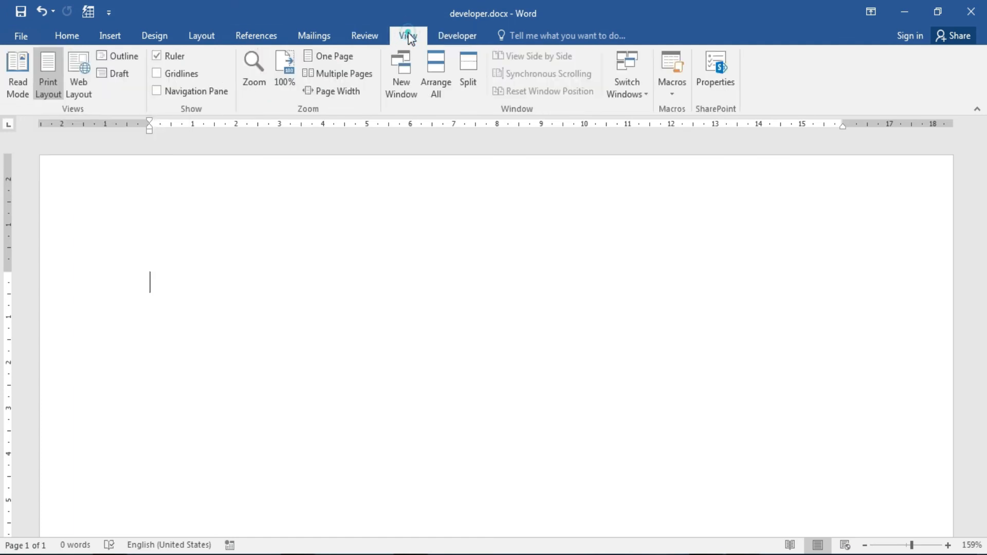
left_click(459, 36)
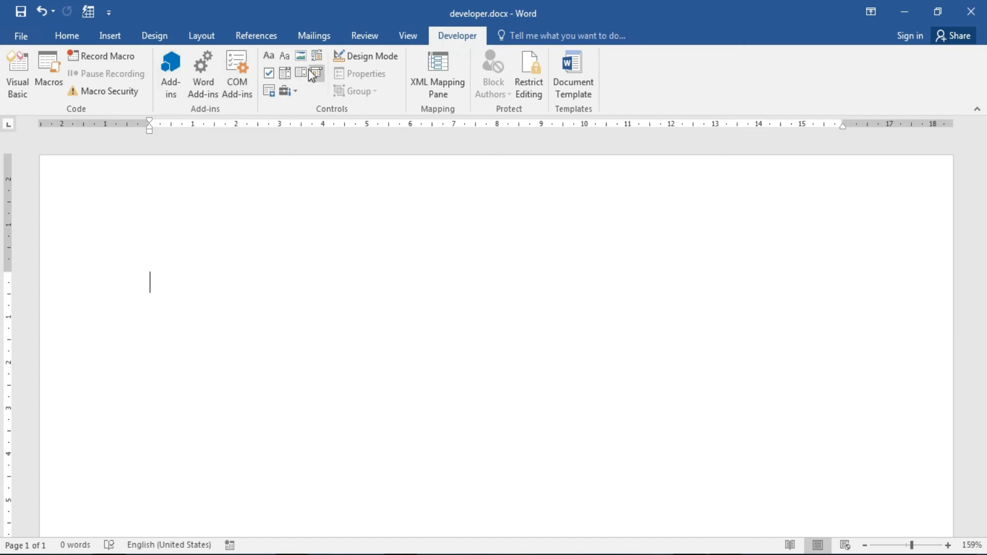
left_click(251, 295)
type("08")
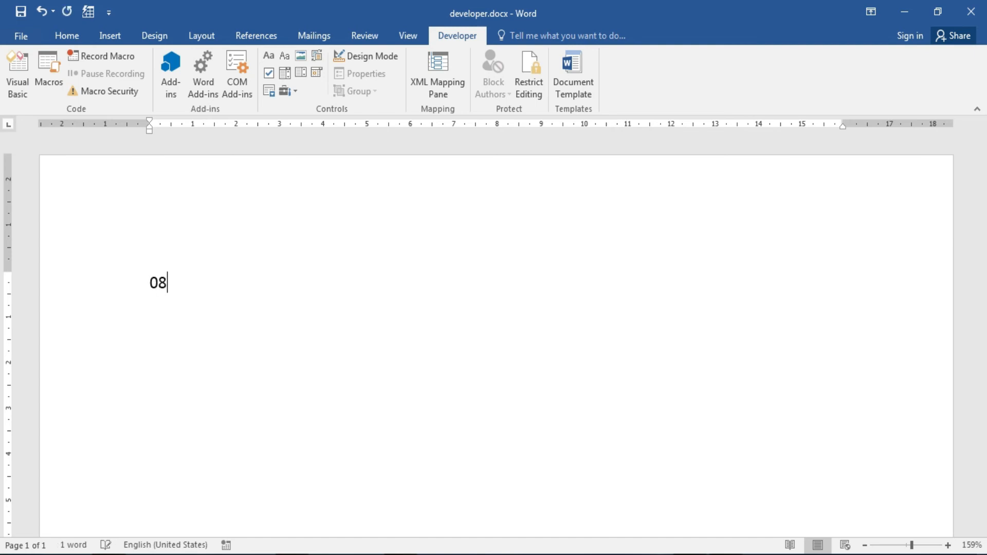
type(" March 2")
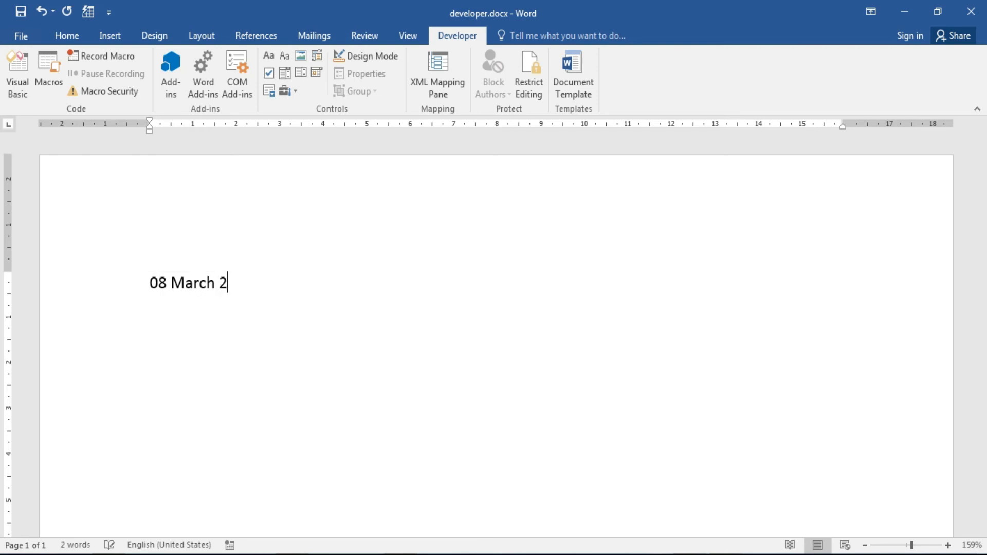
type("022")
type("Krish")
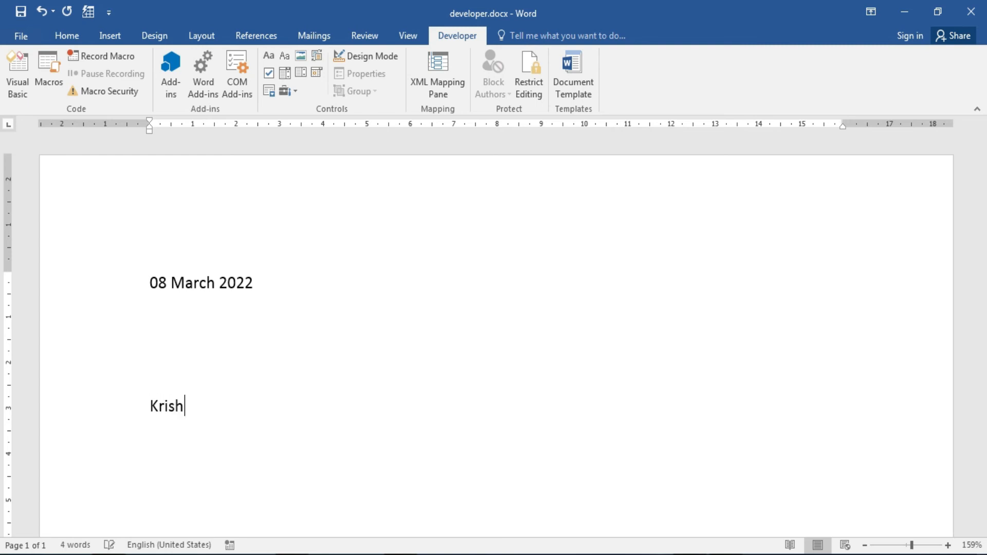
type(" Toyz")
key("Return")
type("New D")
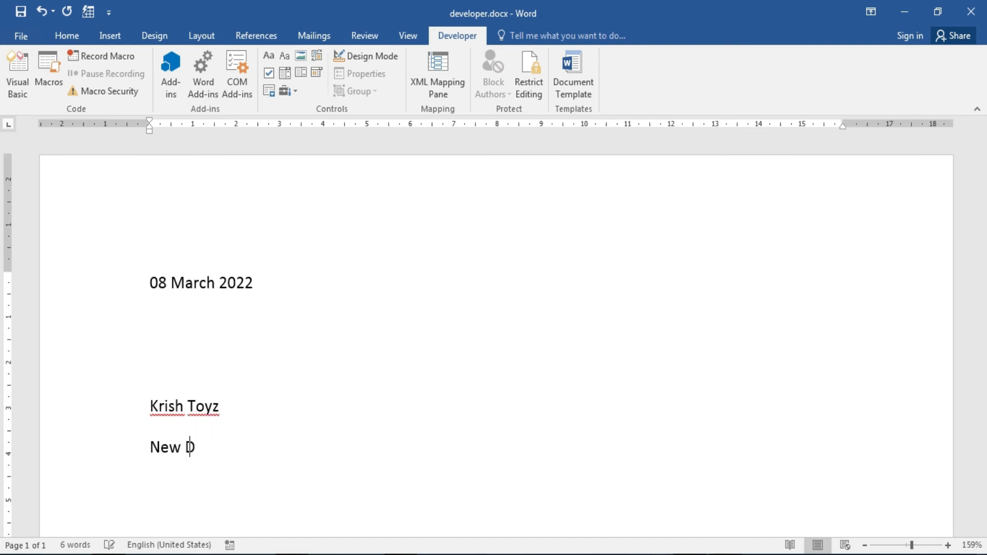
type("elhi India")
key("Return")
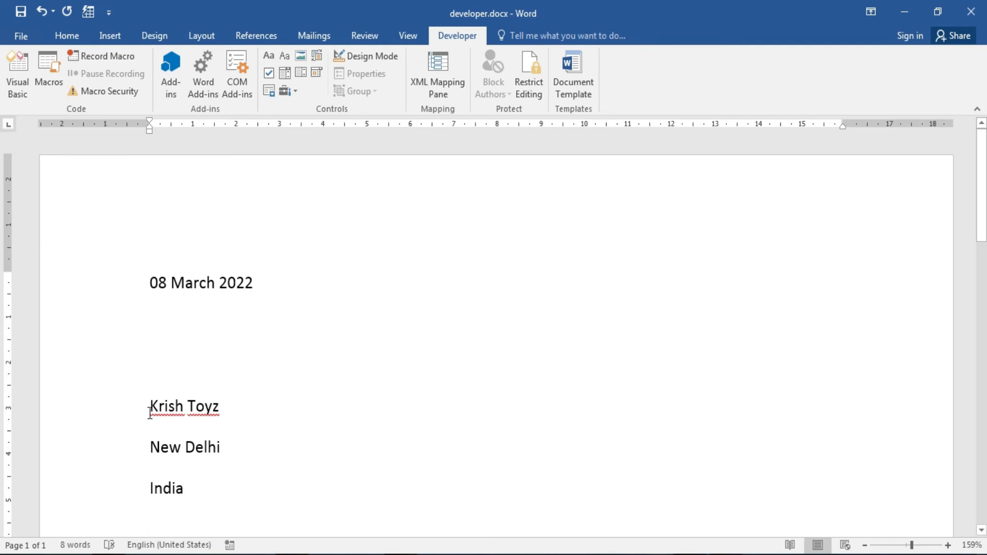
Remove the space after paragraph from the three address lines, then add a blank line.
left_click_drag(148, 405, 195, 483)
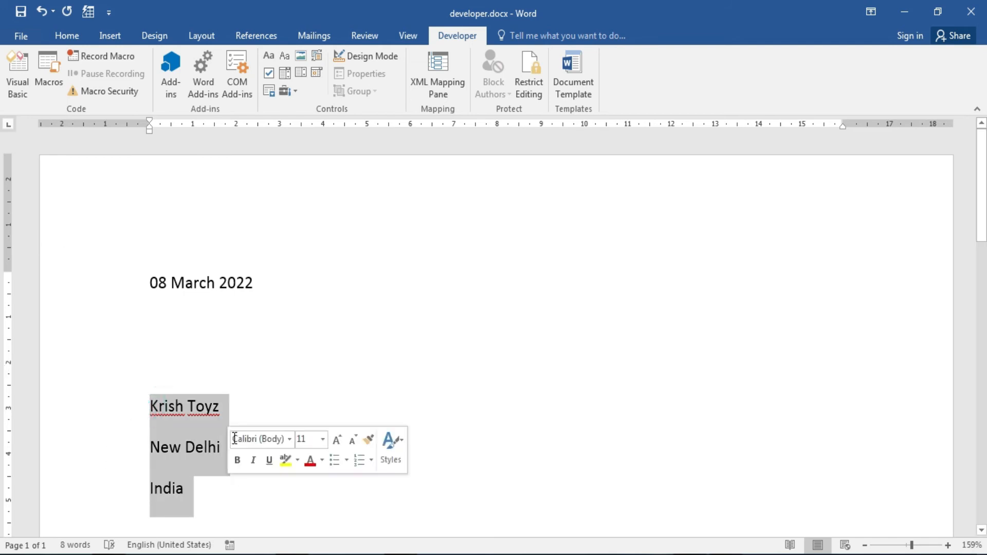
left_click(66, 36)
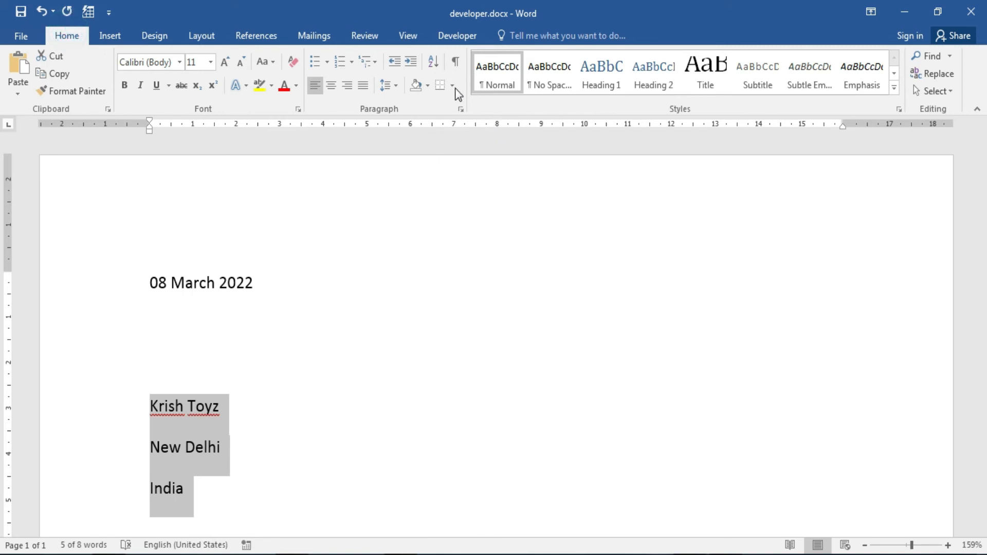
left_click(398, 87)
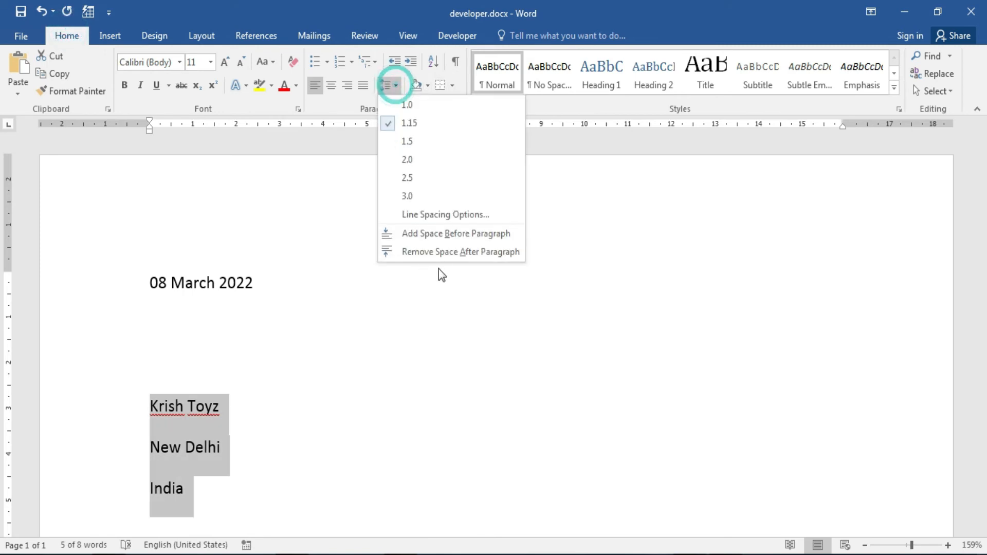
left_click(447, 251)
left_click(310, 499)
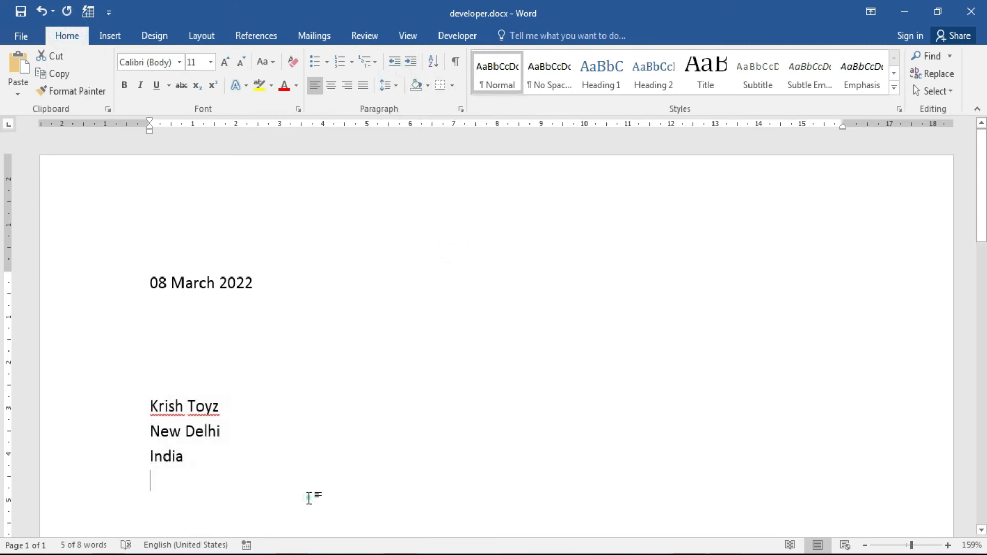
key("Return")
key("Return")
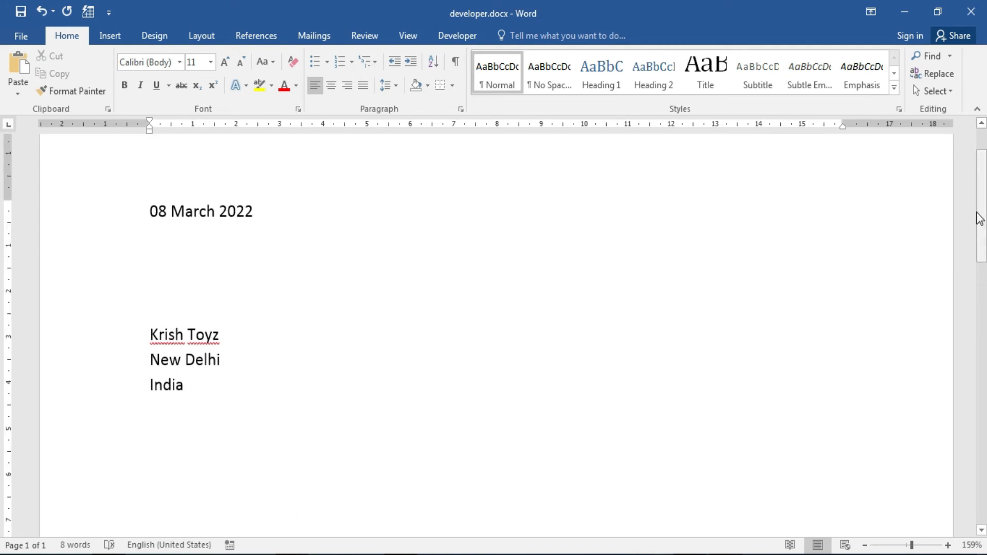
Type 'This is form format please correct it or fill it and send it back.', fixing the misspelling.
type("Th")
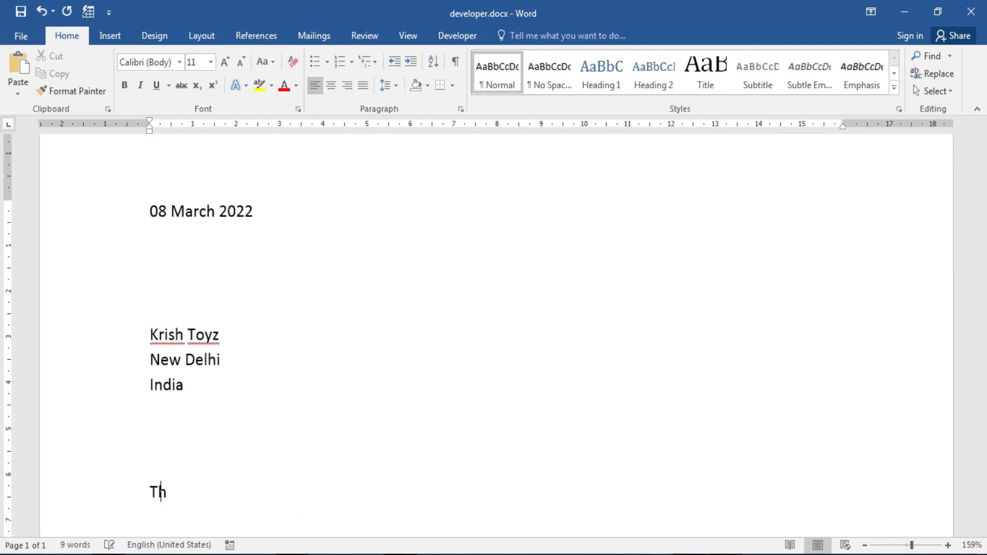
type("is is form")
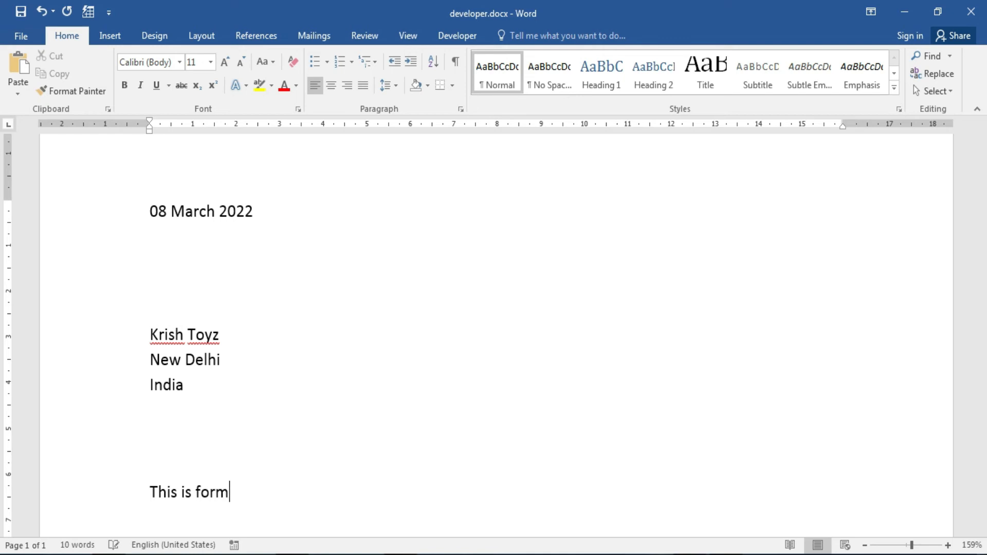
type(" format please coorect it")
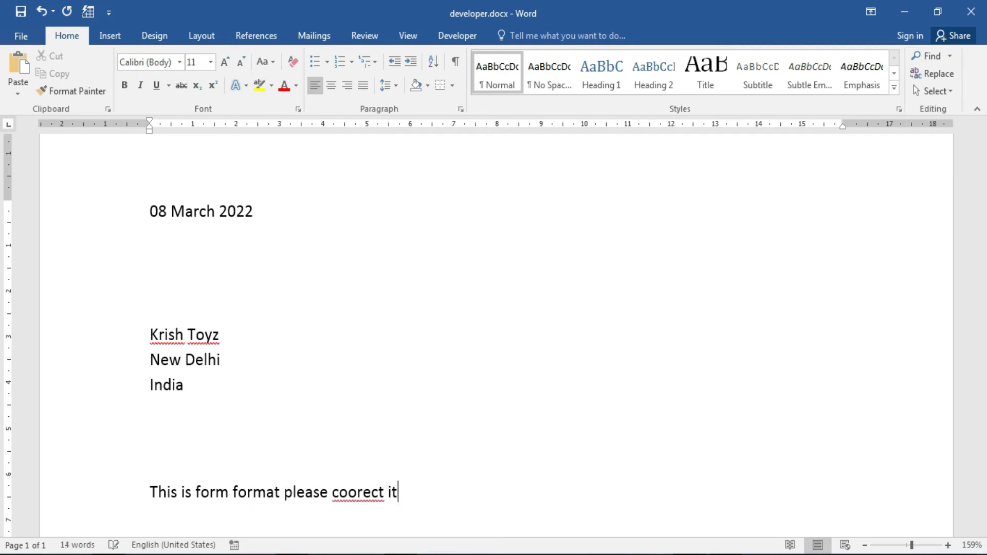
type(" or fill it and ")
type("re")
type("se")
key("BackSpace")
key("BackSpace")
key("BackSpace")
key("BackSpace")
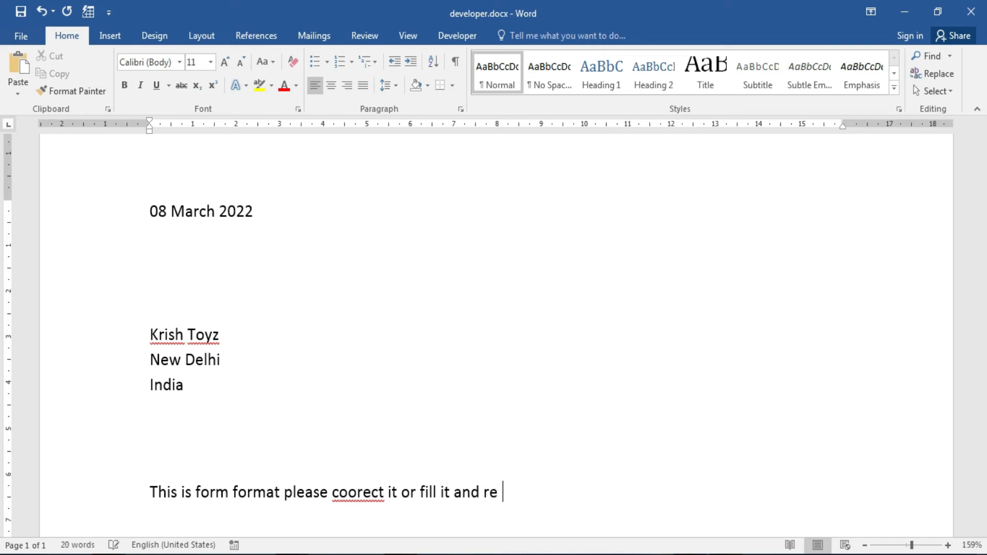
type("send it back")
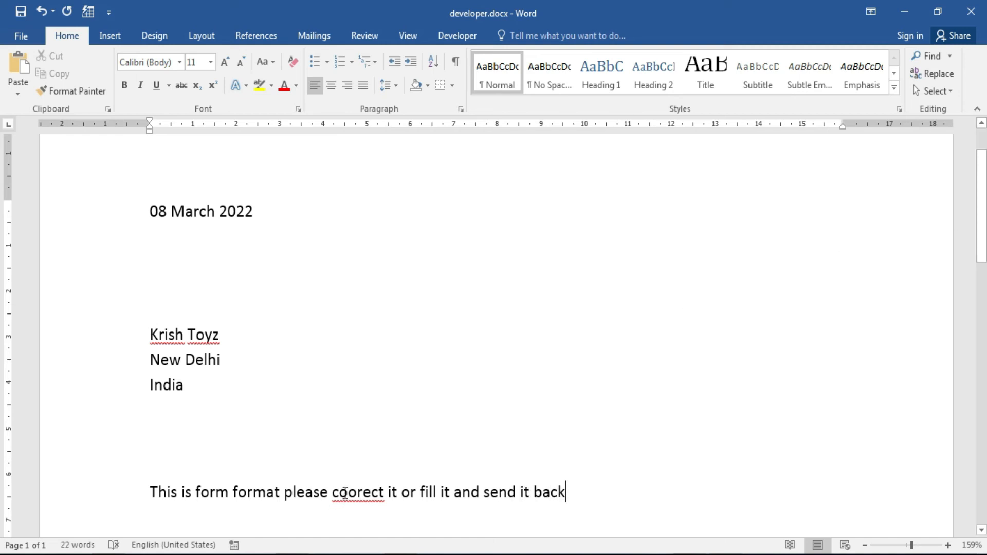
right_click(382, 494)
left_click(420, 400)
left_click(602, 488)
type(".")
Add a Regards sign-off followed by the sender's name on the next line.
key("Return")
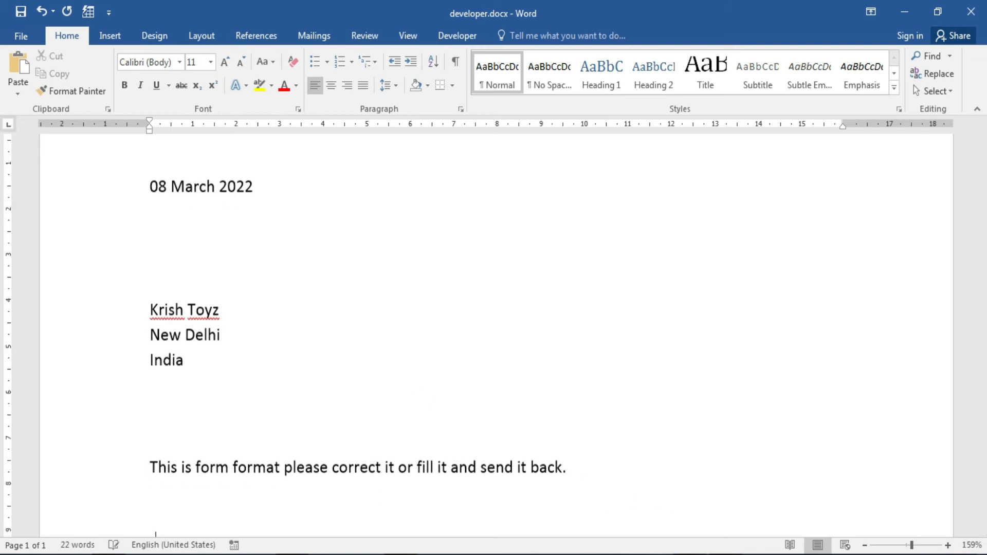
key("Return")
type("Re")
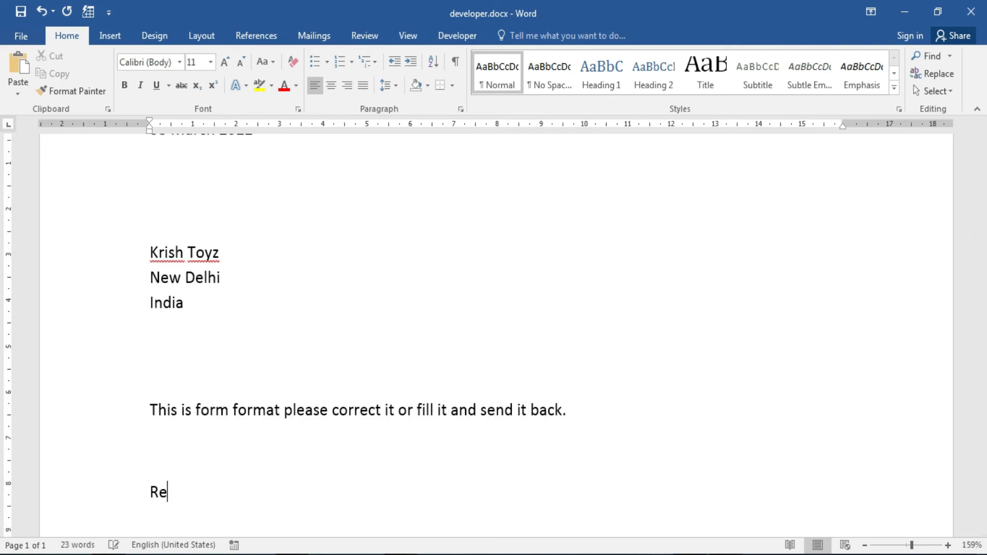
type("gards")
key("Return")
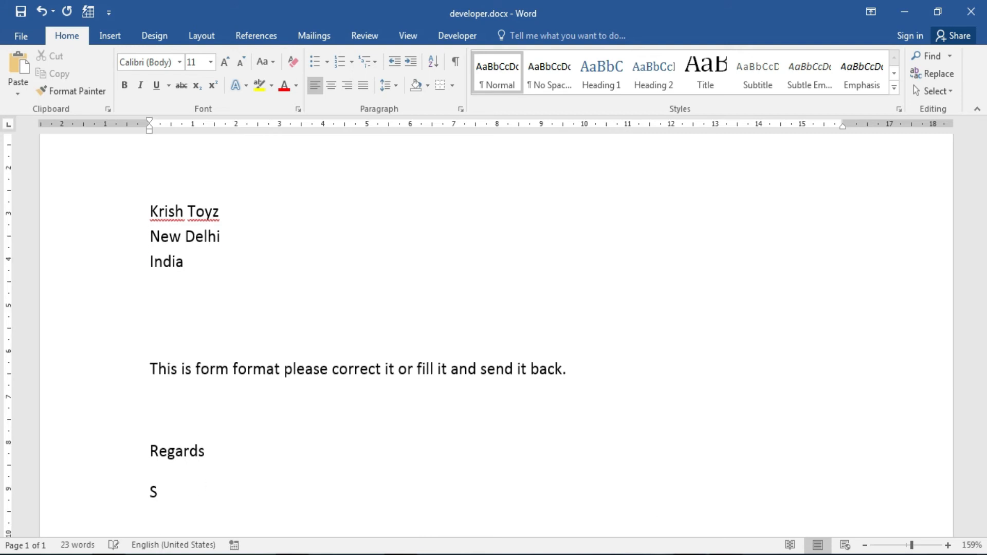
key("Return")
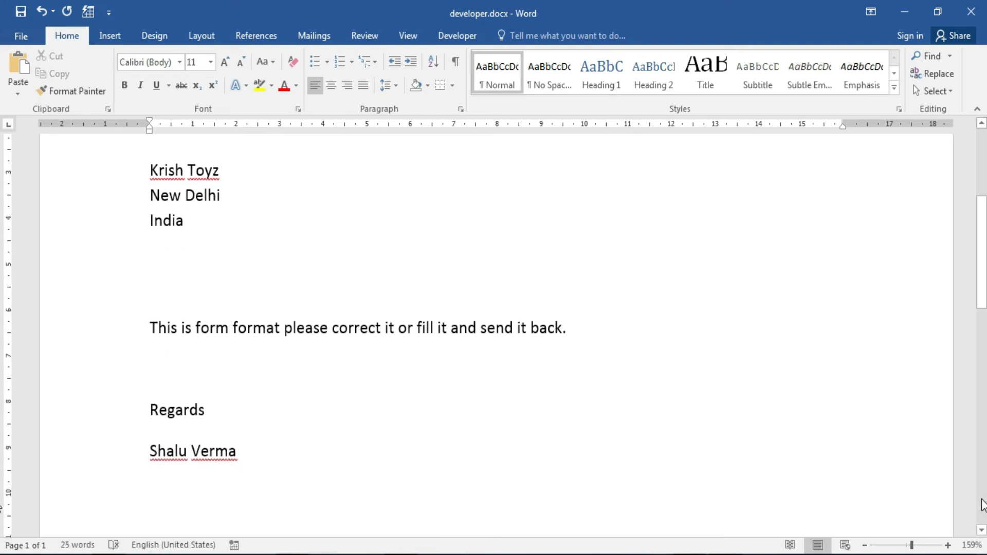
left_click_drag(985, 279, 986, 261)
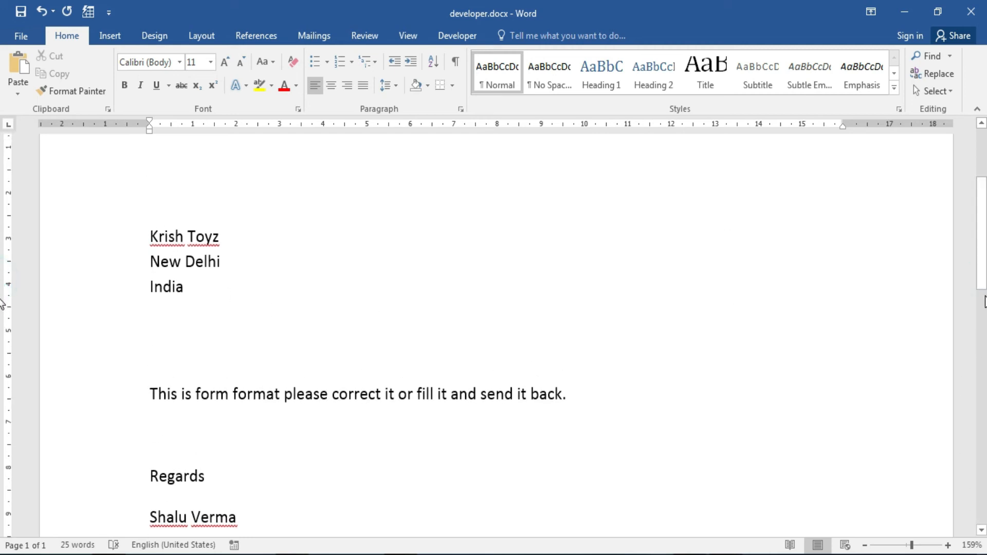
left_click_drag(982, 272, 983, 239)
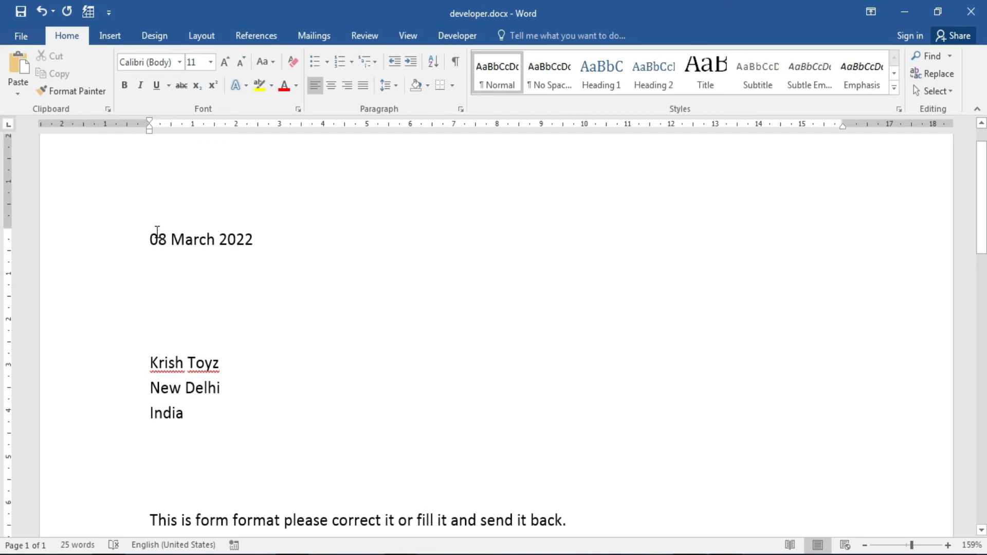
Convert the typed date into a Date Picker content control.
left_click_drag(150, 239, 258, 240)
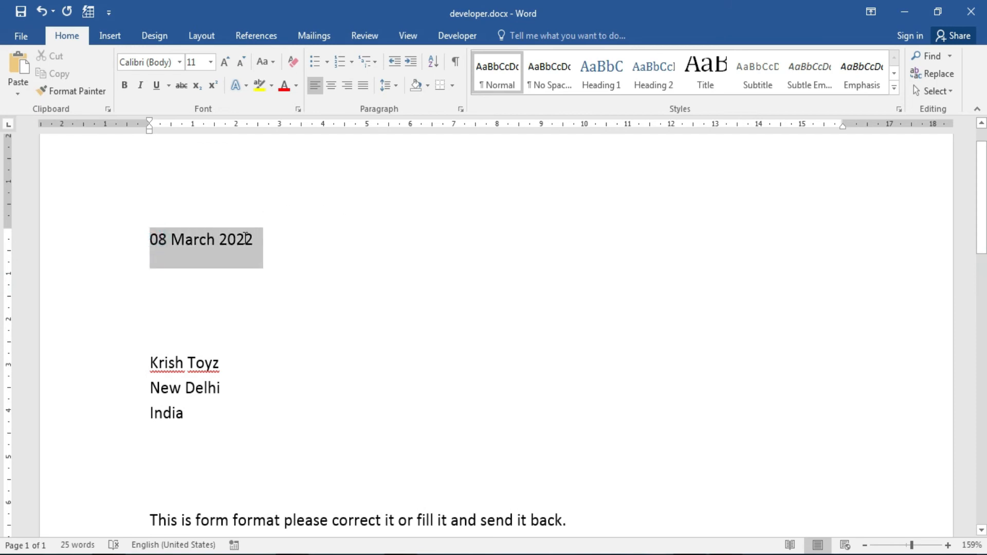
left_click(457, 36)
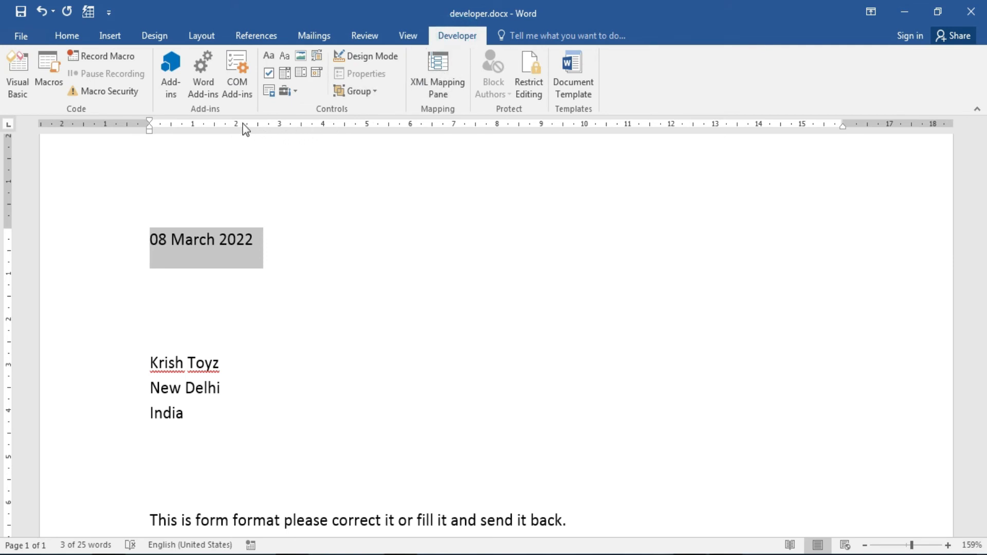
left_click(317, 73)
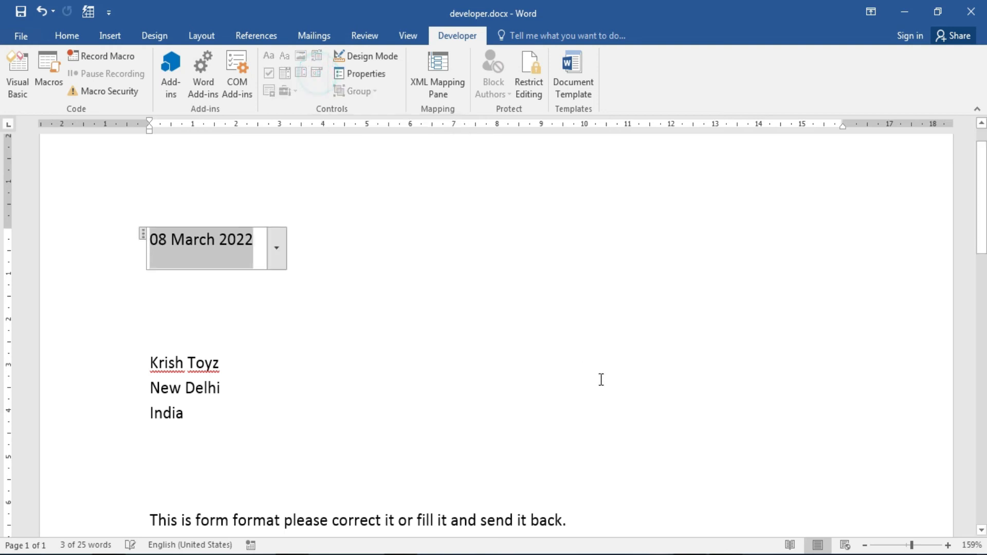
left_click(521, 351)
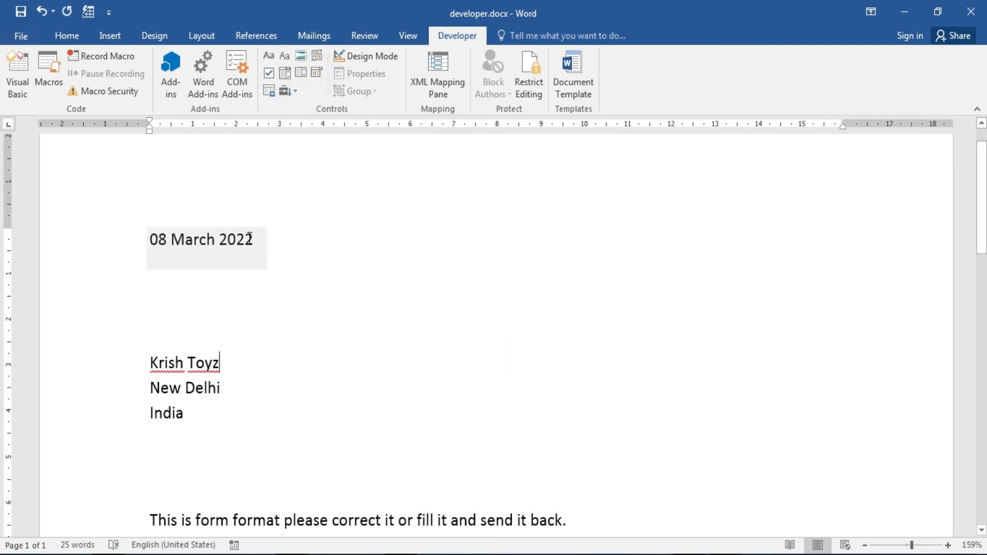
Pick 8 March 2022 from the date control's calendar, after briefly choosing 25 March.
left_click(258, 238)
left_click(274, 245)
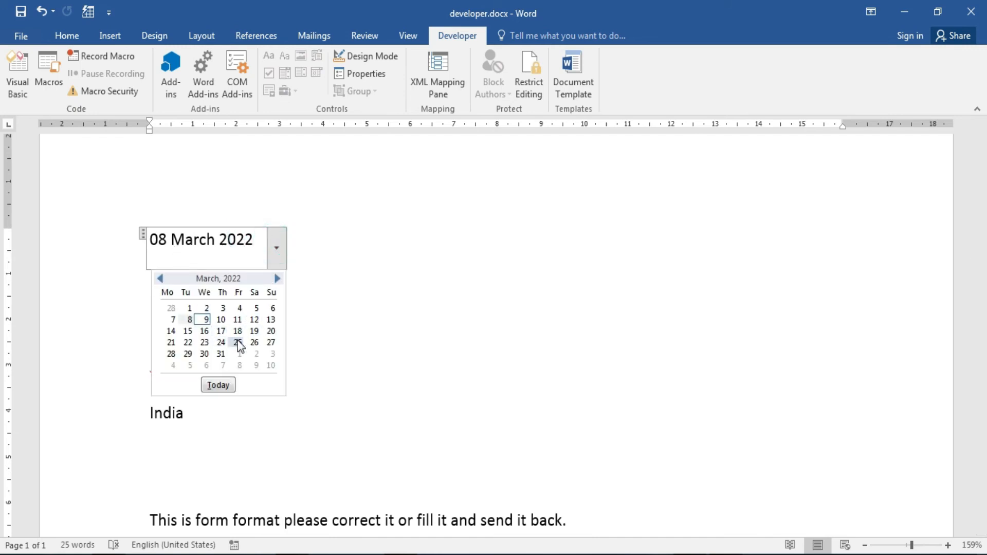
left_click(238, 342)
left_click(277, 256)
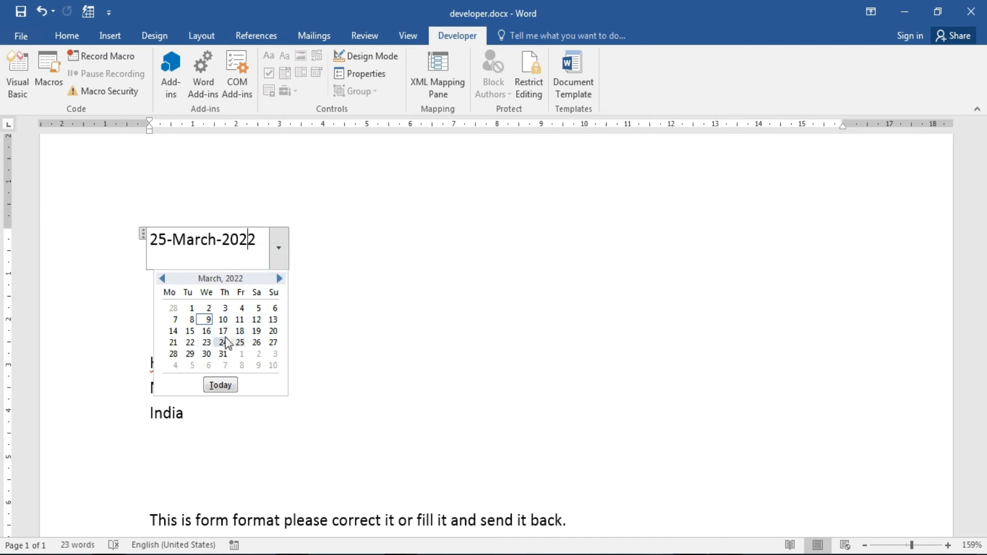
left_click(190, 319)
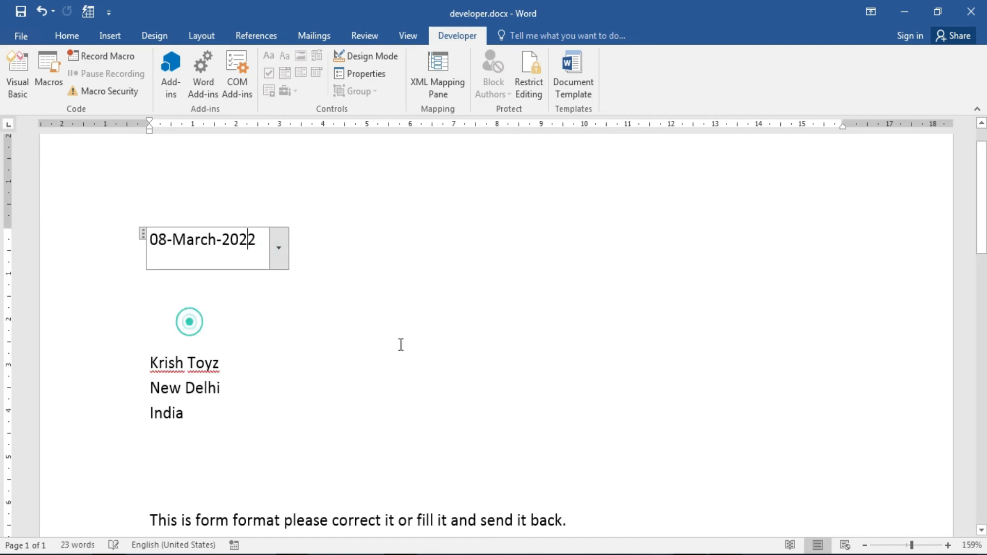
left_click(365, 306)
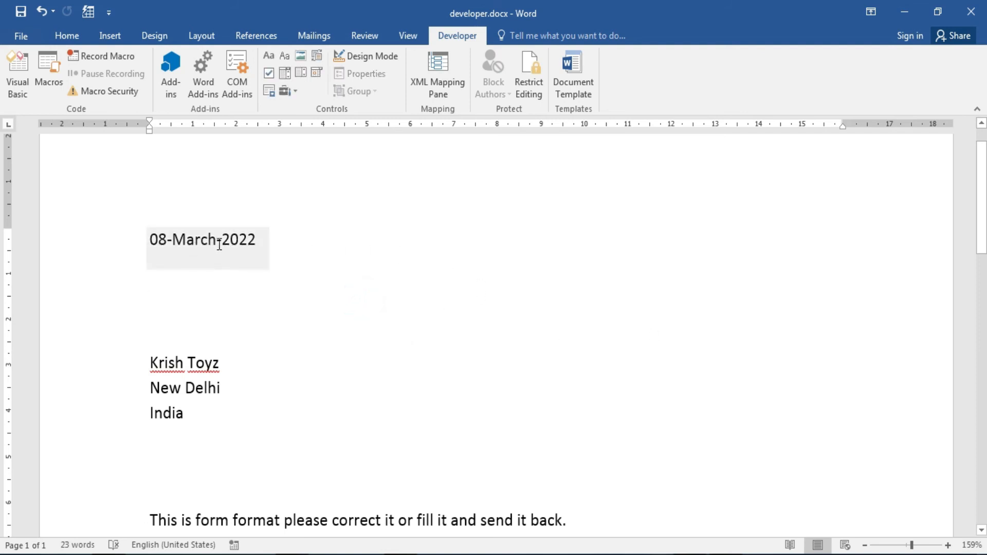
left_click(254, 242)
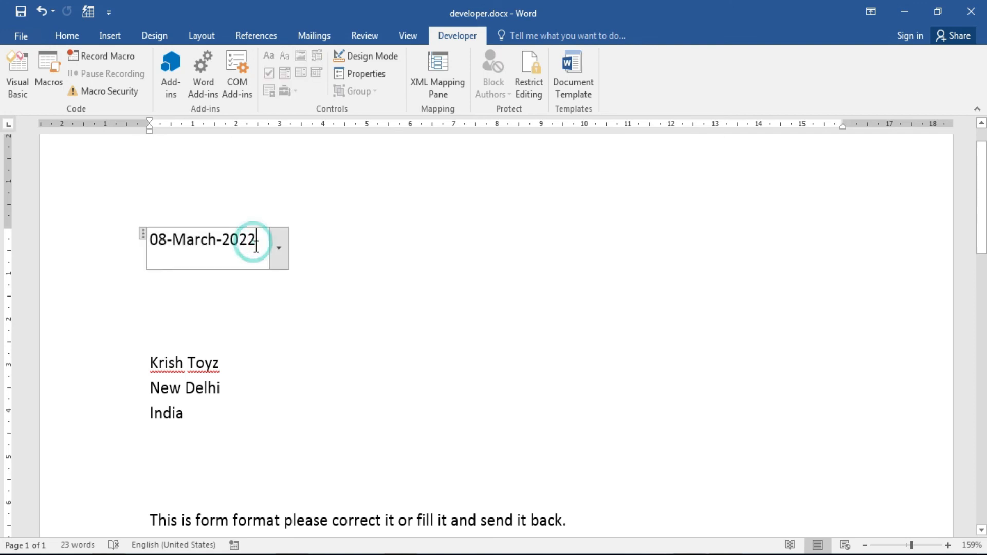
left_click(365, 270)
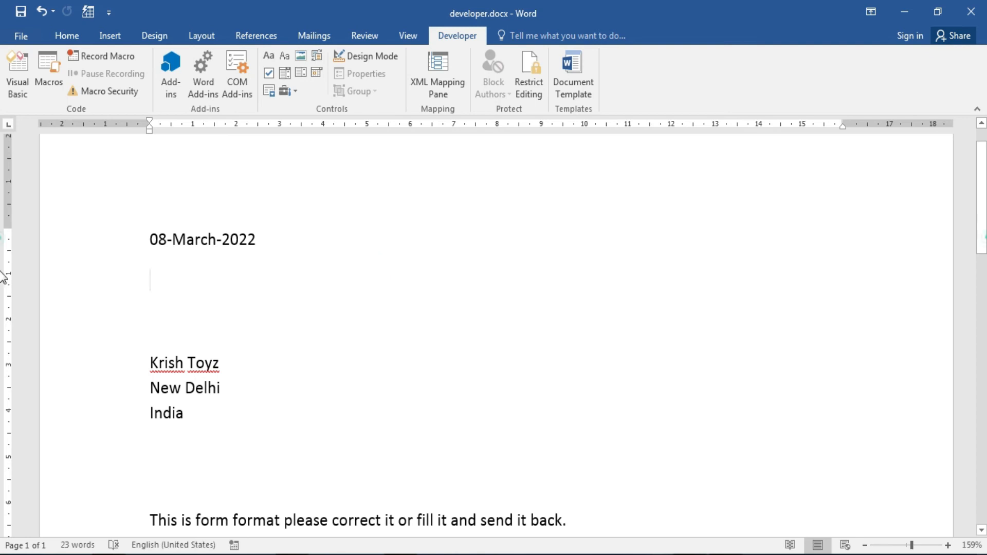
scroll(267, 278, "down", 2)
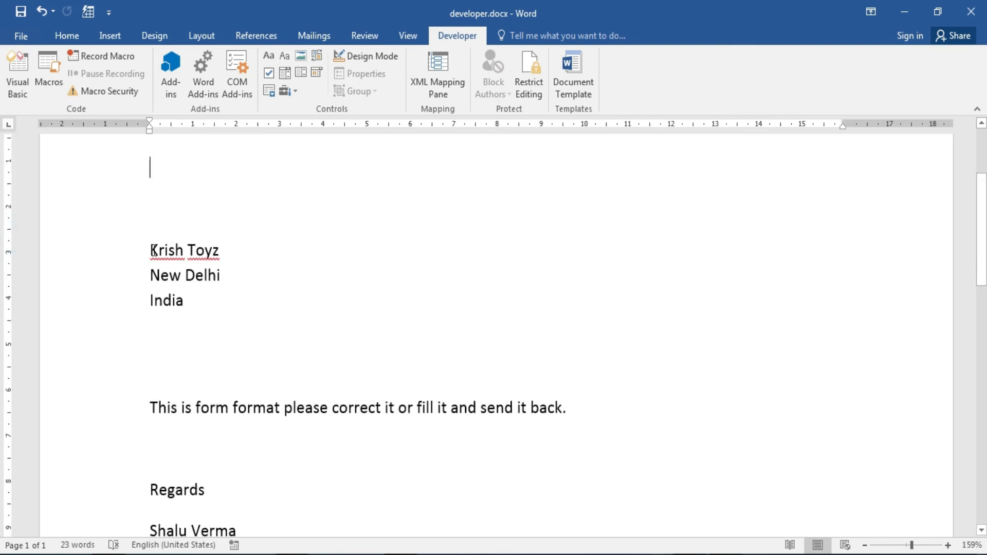
Wrap the three address lines in a Rich Text content control.
left_click_drag(150, 248, 202, 294)
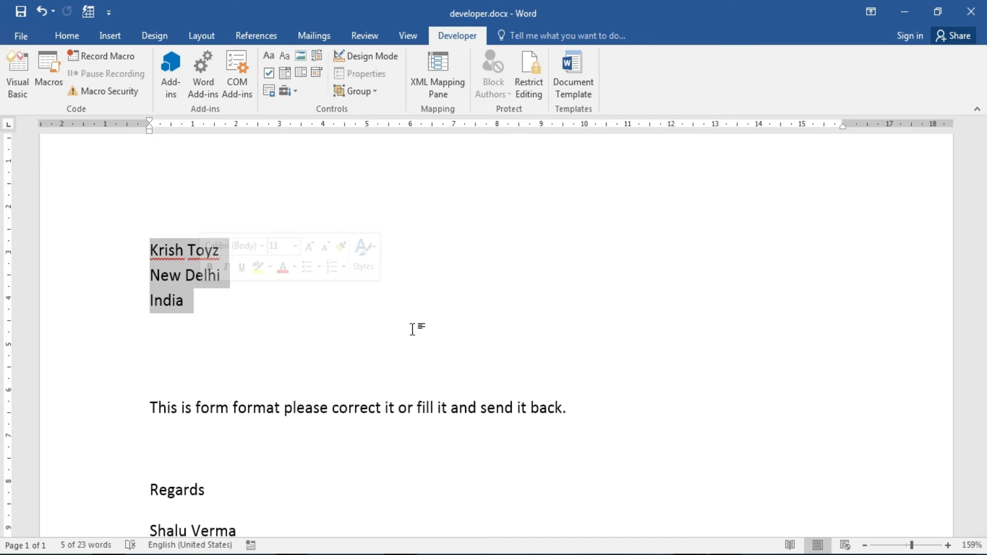
left_click(266, 59)
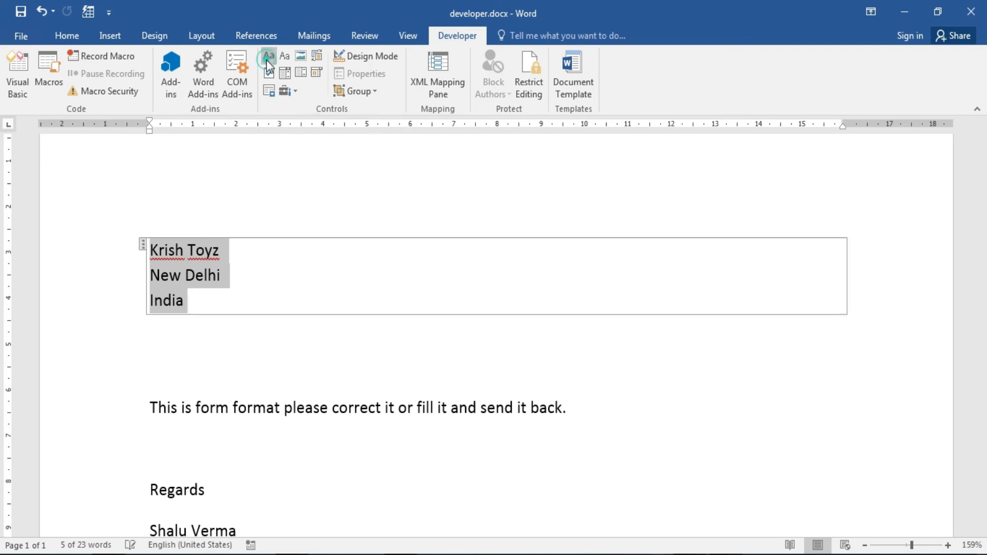
left_click(228, 268)
left_click(208, 299)
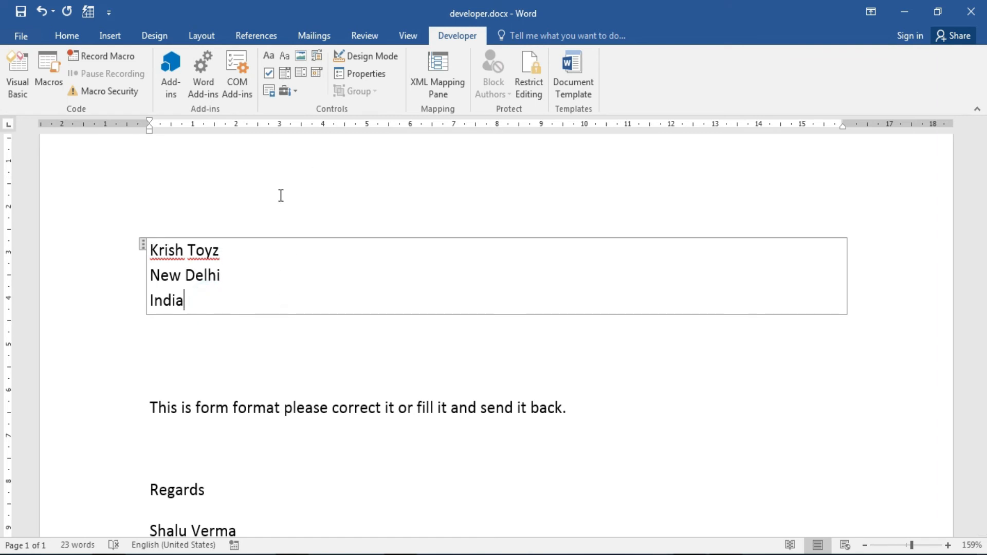
In the control's properties, tick 'Content control cannot be deleted' and 'Contents cannot be edited'.
left_click(142, 245)
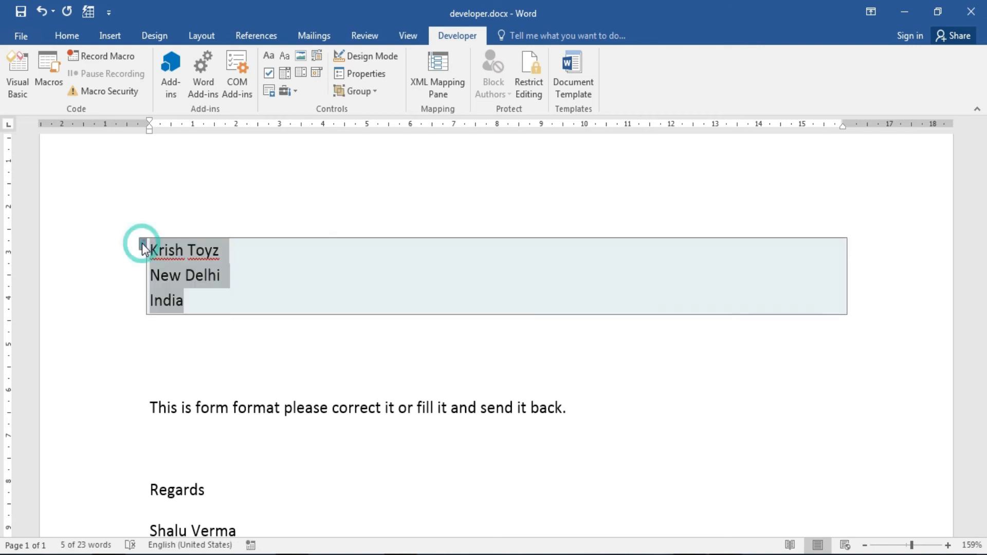
left_click(359, 72)
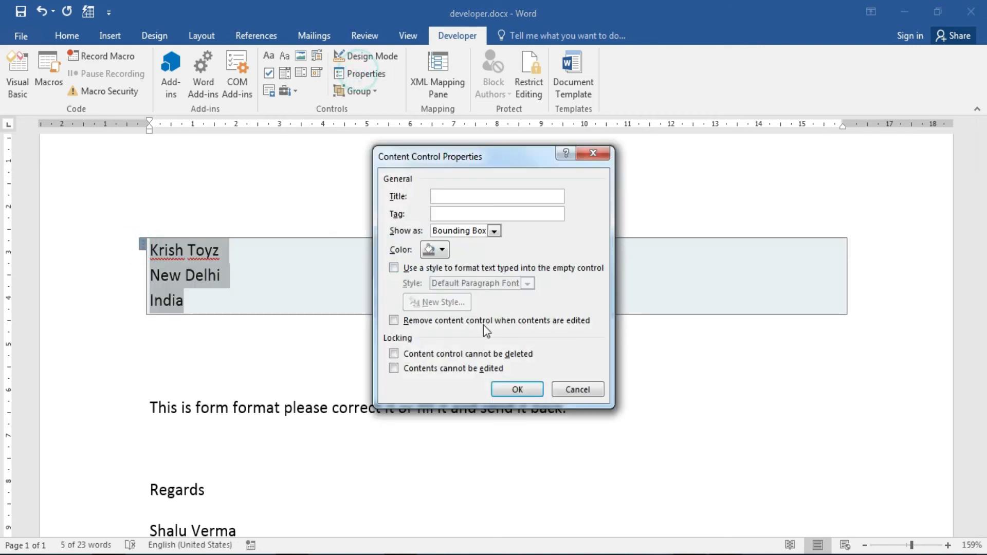
left_click(394, 354)
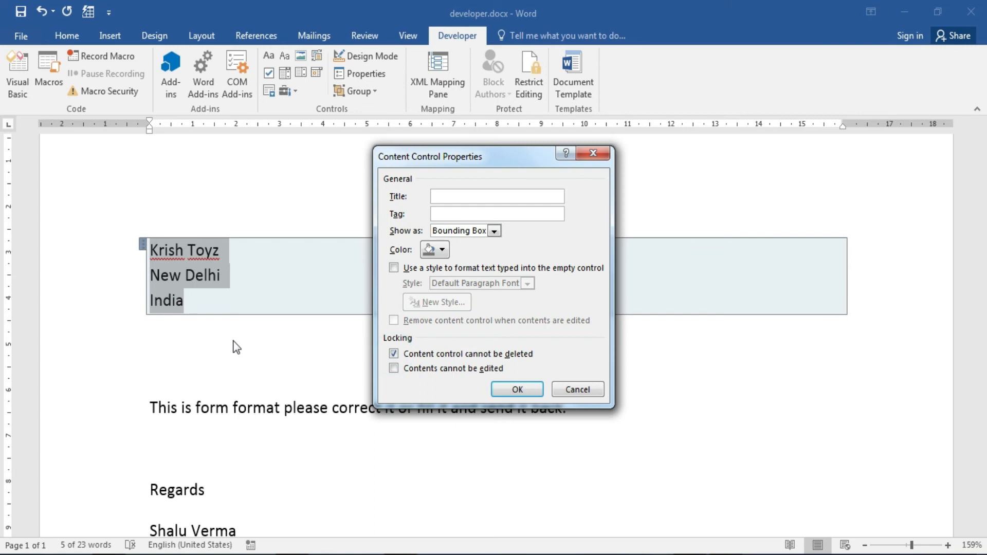
left_click(396, 373)
Apply the locking settings and check that backspacing inside Delhi is refused.
left_click(517, 389)
left_click(288, 350)
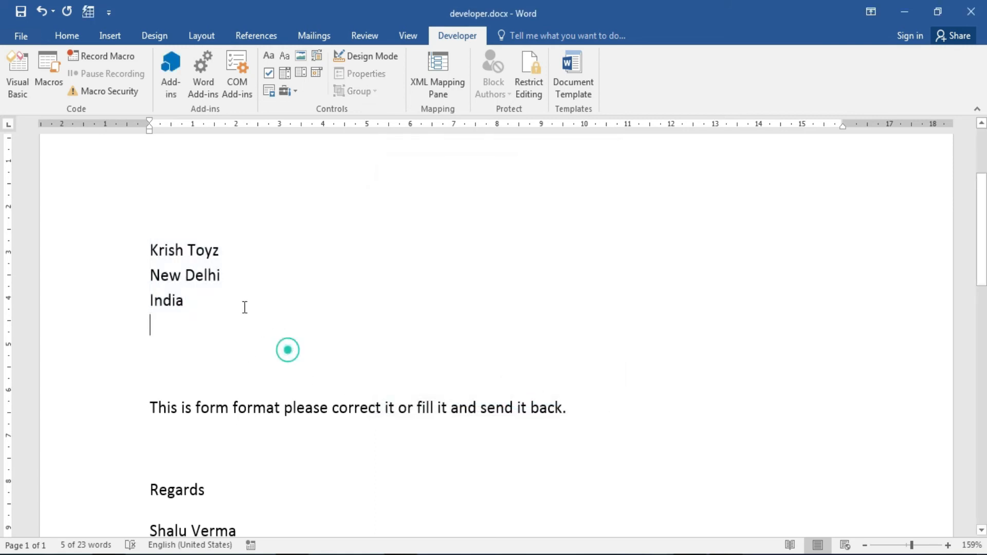
left_click(199, 272)
key("BackSpace")
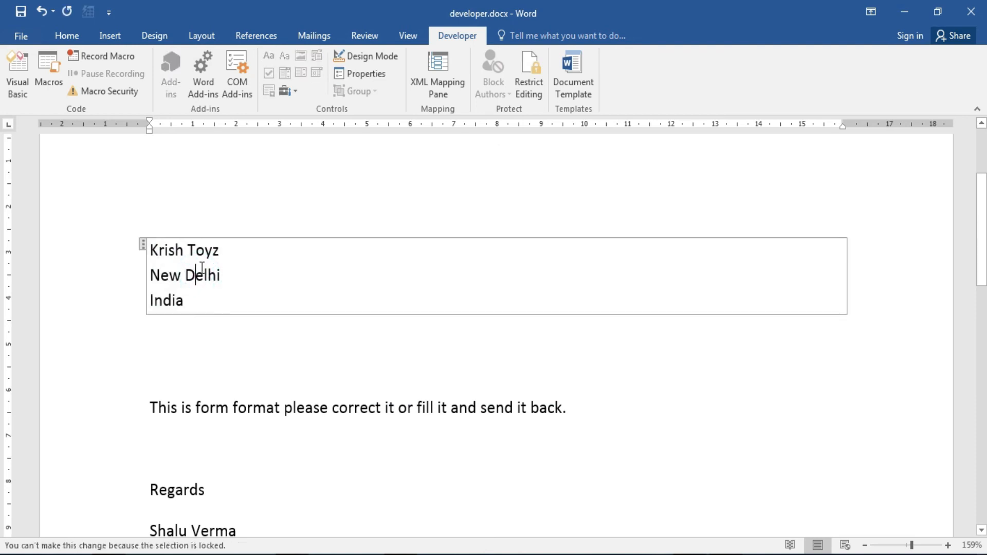
Try deleting the selected address block and confirm Word blocks it as locked.
left_click_drag(239, 293, 150, 249)
right_click(173, 266)
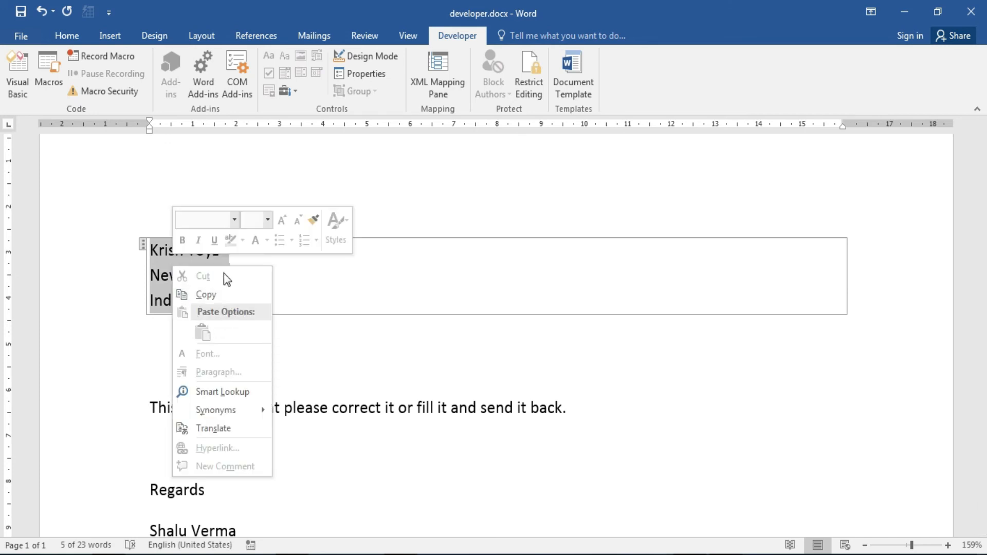
left_click(331, 289)
key("Delete")
left_click(189, 205)
left_click(135, 227)
left_click(163, 213)
left_click_drag(192, 251, 237, 319)
key("Delete")
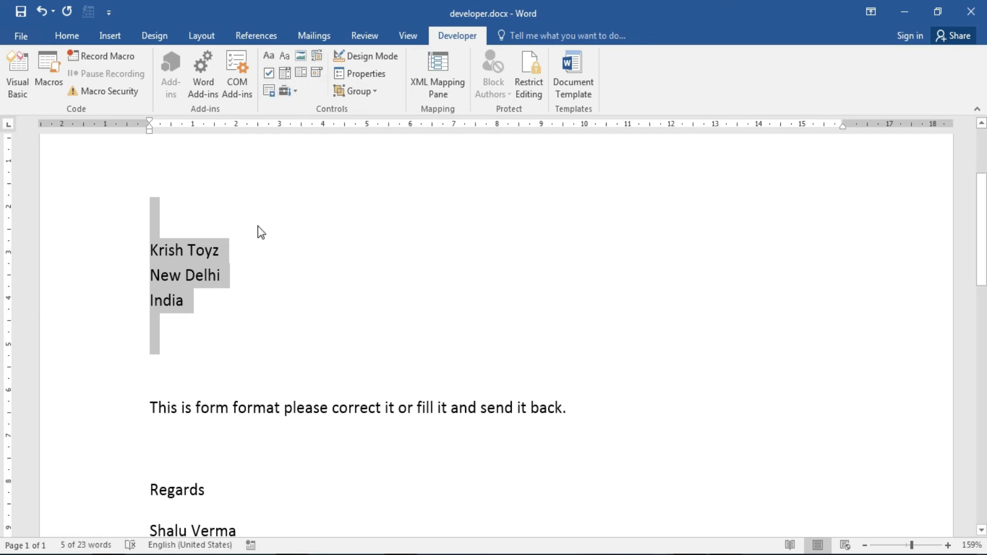
left_click(260, 263)
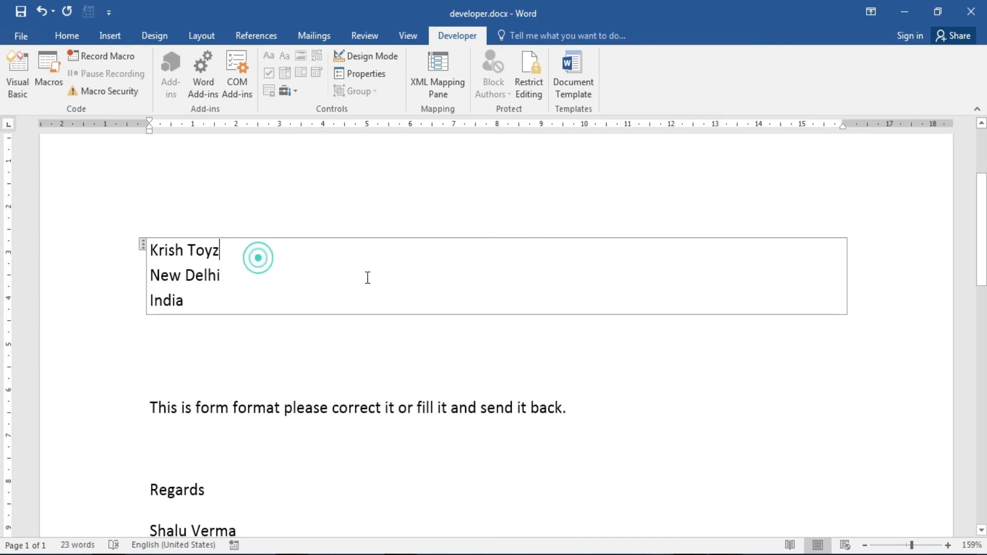
left_click_drag(983, 246, 983, 313)
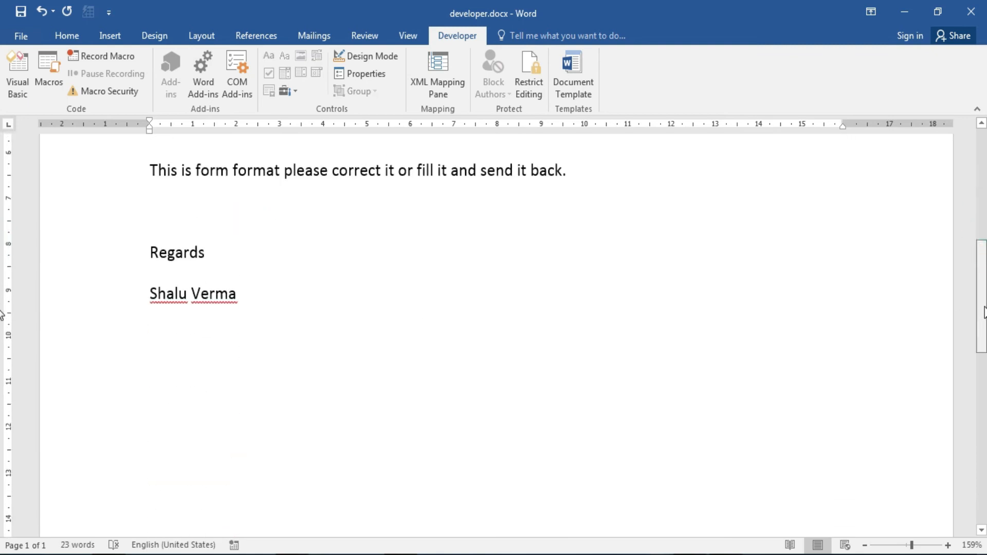
On a new line below the signature, insert a Check Box content control and test it.
left_click(461, 326)
key("Return")
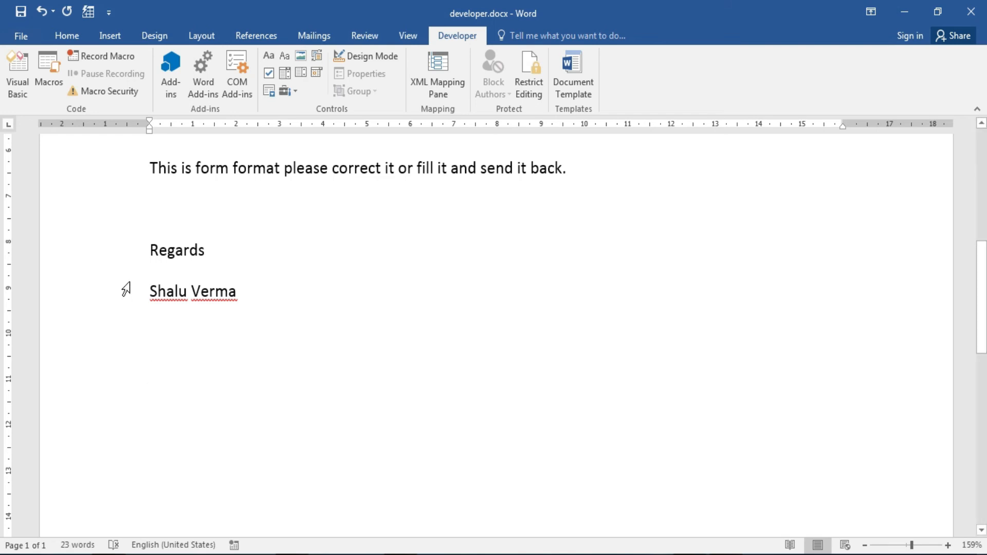
left_click(270, 75)
left_click(159, 373)
left_click(158, 373)
left_click(158, 373)
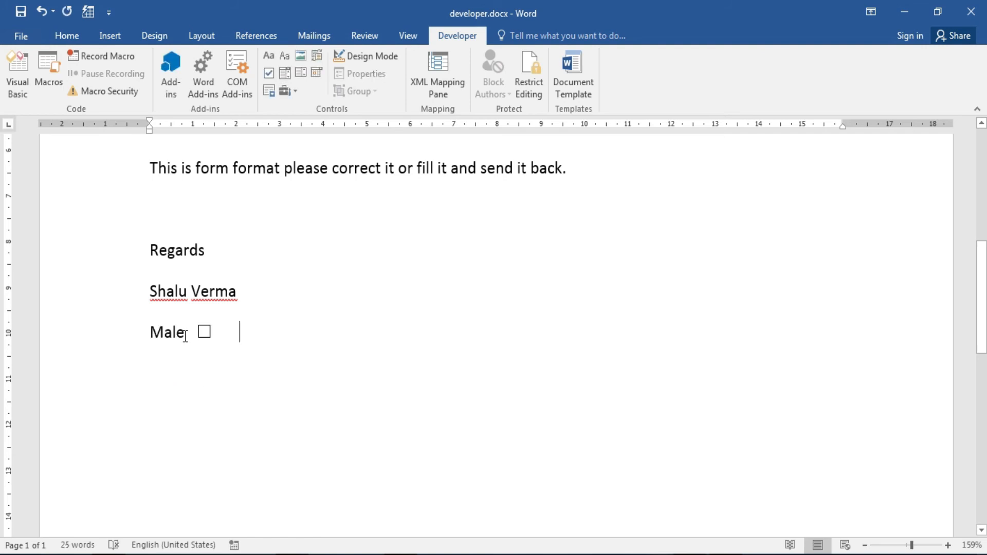
Label the first checkbox '10th', then add a tab, '12' and a second checkbox.
left_click_drag(183, 337, 149, 337)
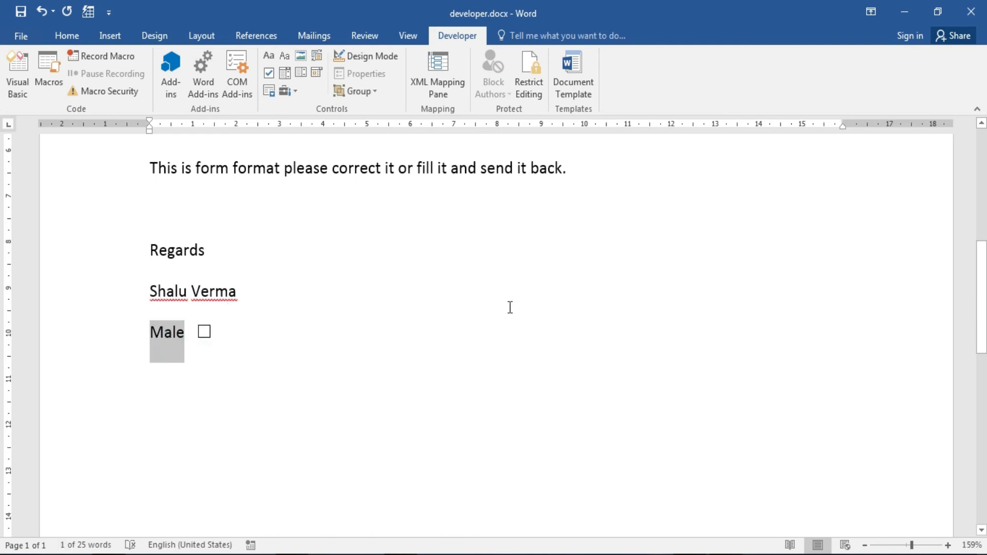
type("10th")
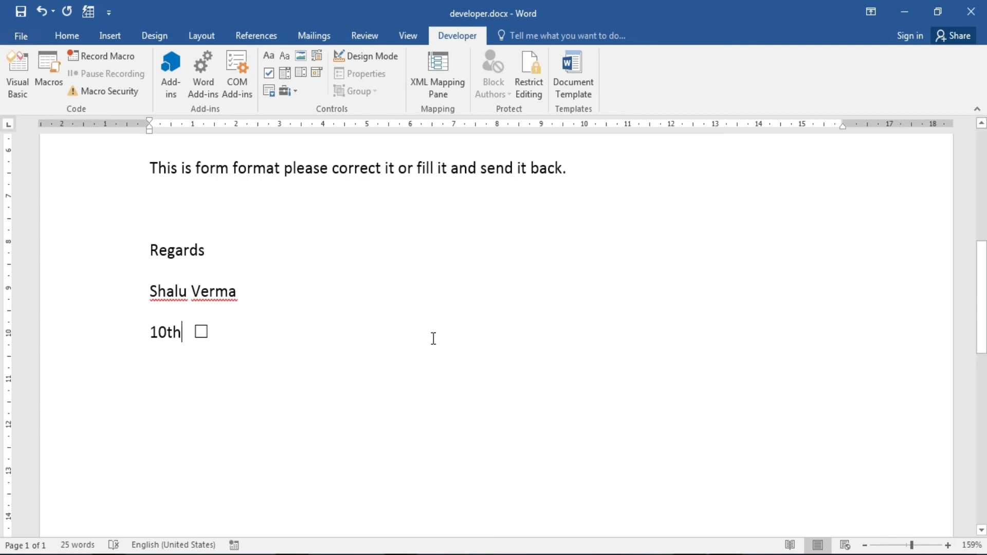
left_click(403, 346)
key("Tab")
type("12")
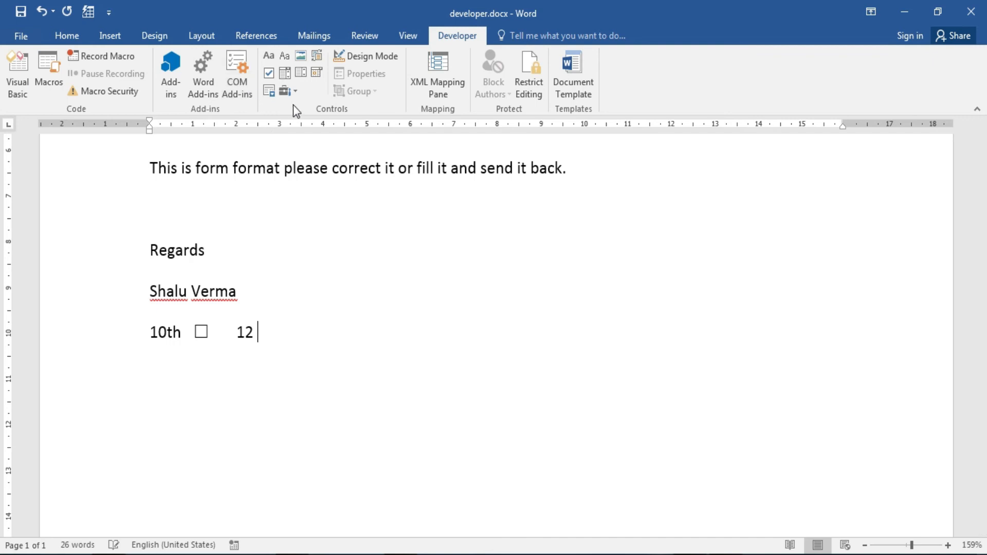
left_click(268, 72)
left_click(357, 338)
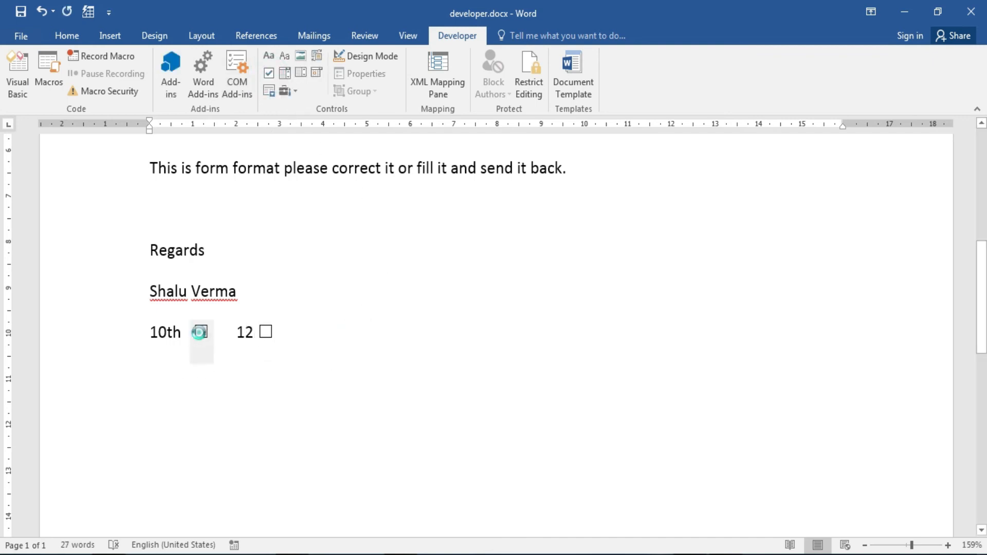
Tick and untick both checkboxes, leave them unticked, and start a new paragraph.
left_click(200, 332)
left_click(201, 332)
left_click(266, 332)
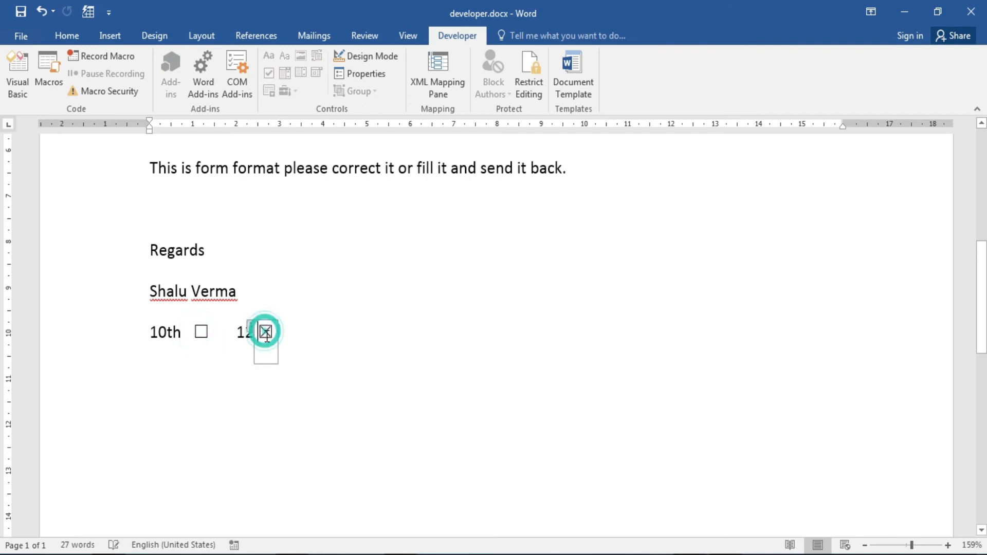
left_click(326, 335)
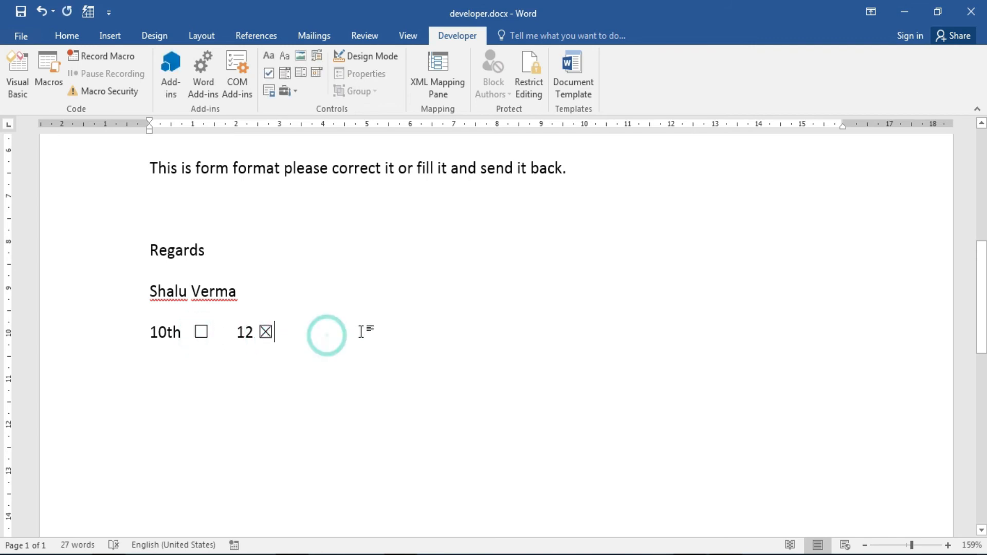
left_click(266, 332)
left_click(326, 336)
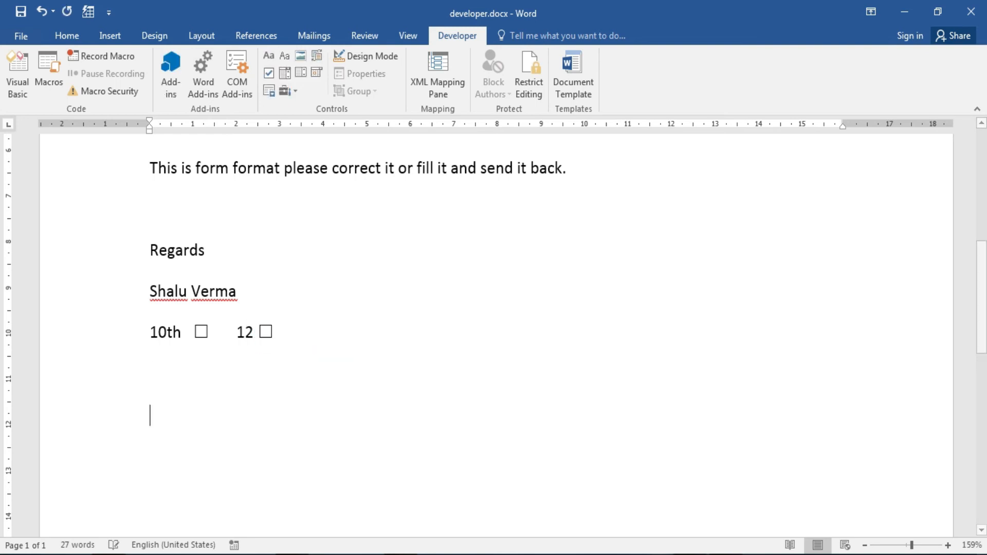
left_click(285, 91)
left_click(396, 100)
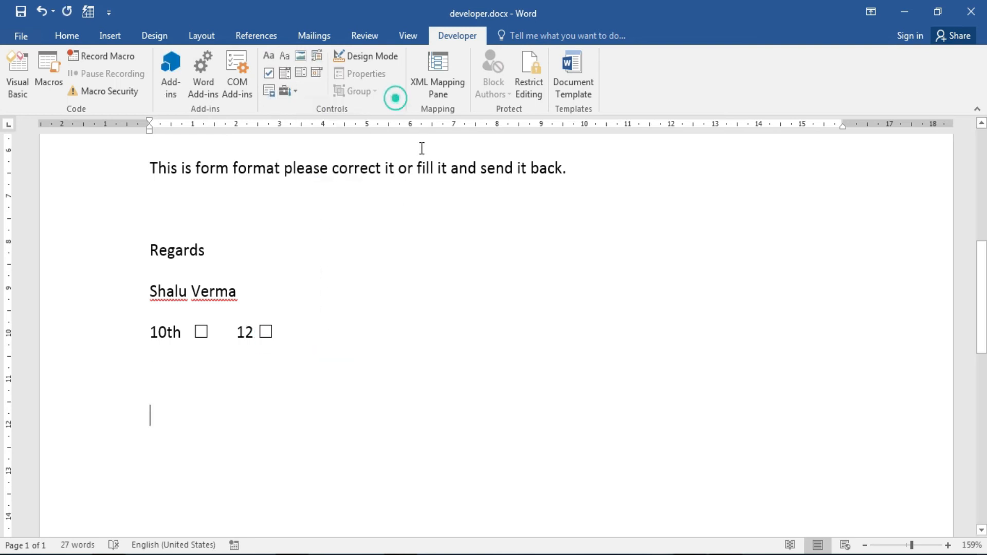
key("Return")
key("Return")
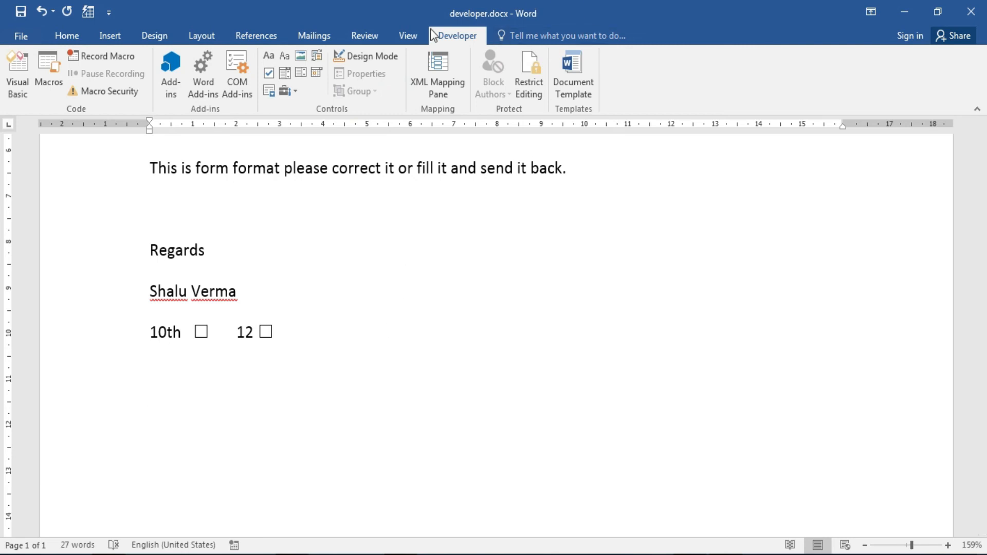
Insert a combo box control below the checkboxes and give it the tag 'enter city'.
left_click(288, 75)
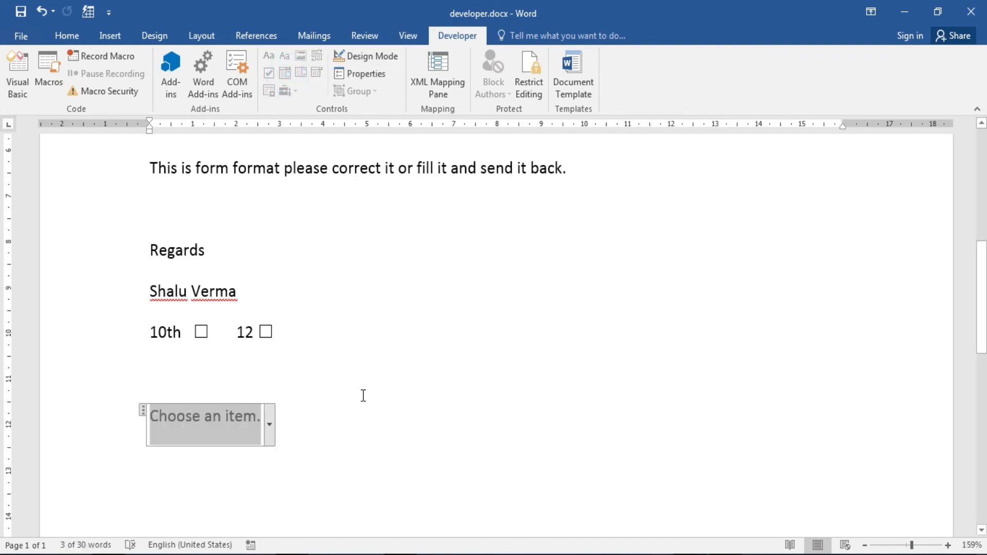
key("ctrl+z")
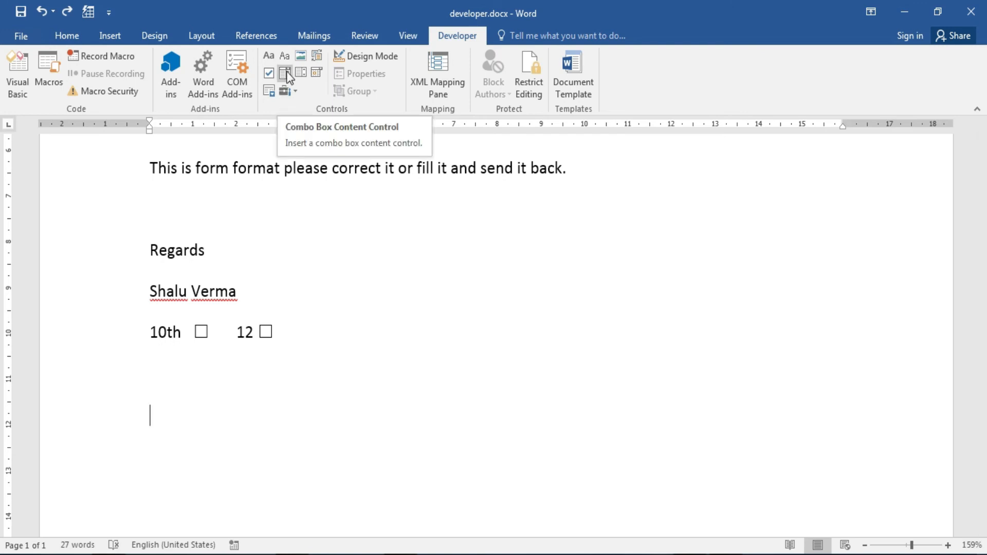
left_click(286, 74)
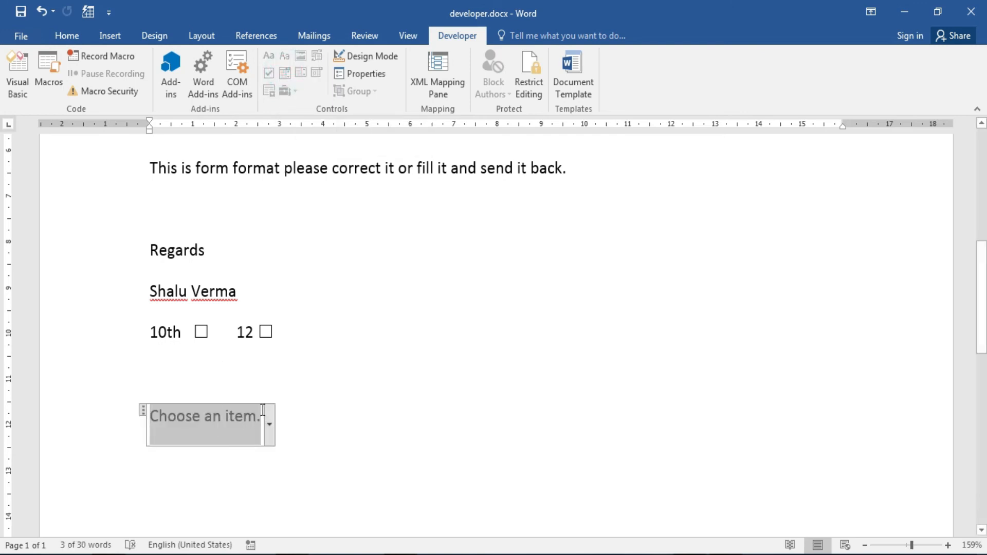
left_click(369, 80)
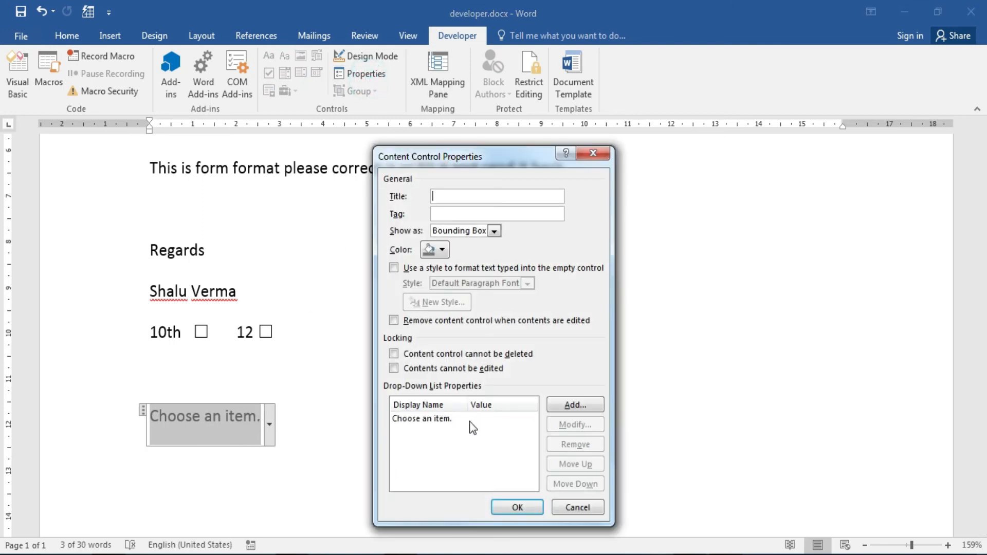
left_click(446, 195)
left_click(536, 215)
type("en")
Remove the placeholder entry and add Nagpur as a list choice.
left_click(466, 421)
left_click(588, 445)
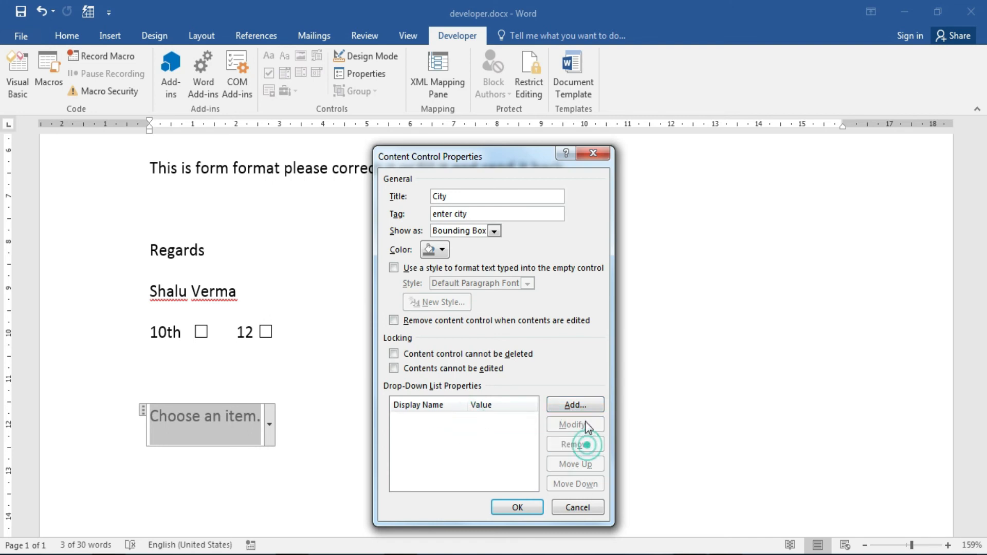
left_click(586, 406)
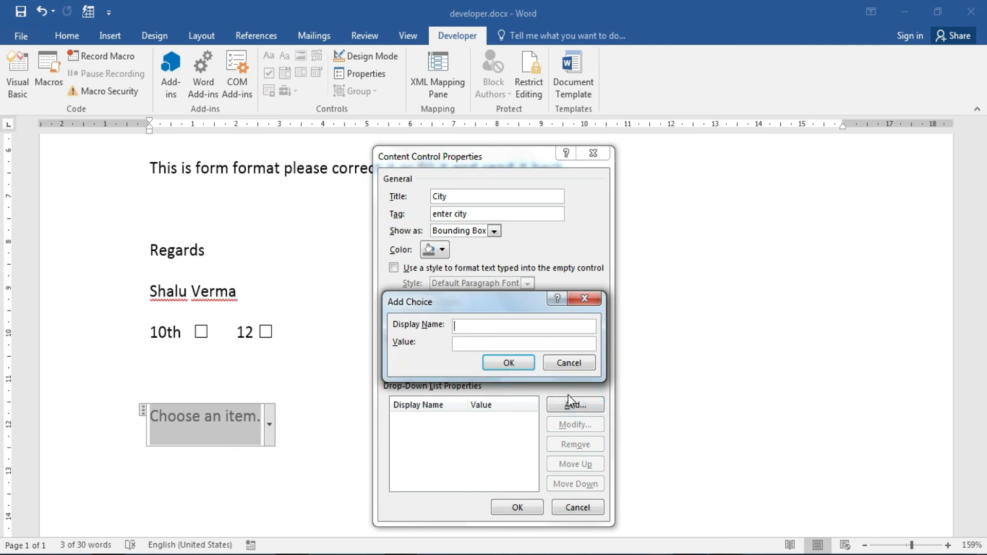
left_click(568, 367)
left_click(569, 405)
left_click(566, 366)
left_click(569, 410)
type("Nagpur")
left_click(520, 365)
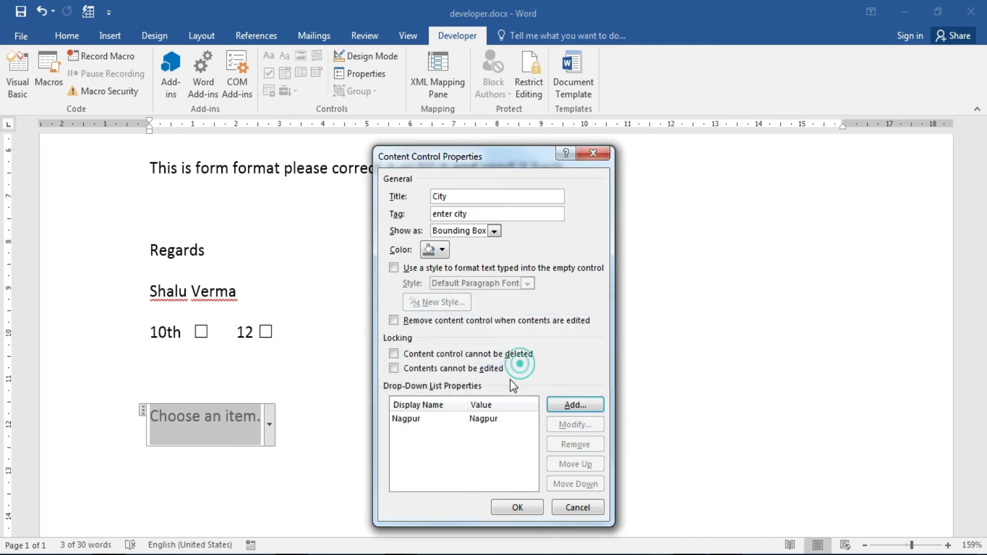
Add 'new delhi' as the second choice and save the control properties.
left_click(571, 406)
left_click(511, 329)
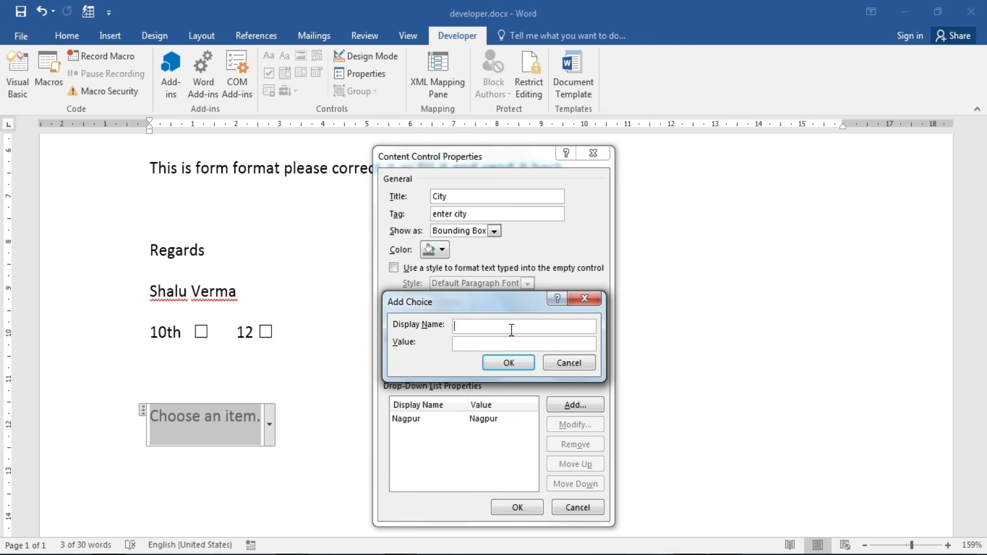
type("new delhi")
left_click(490, 365)
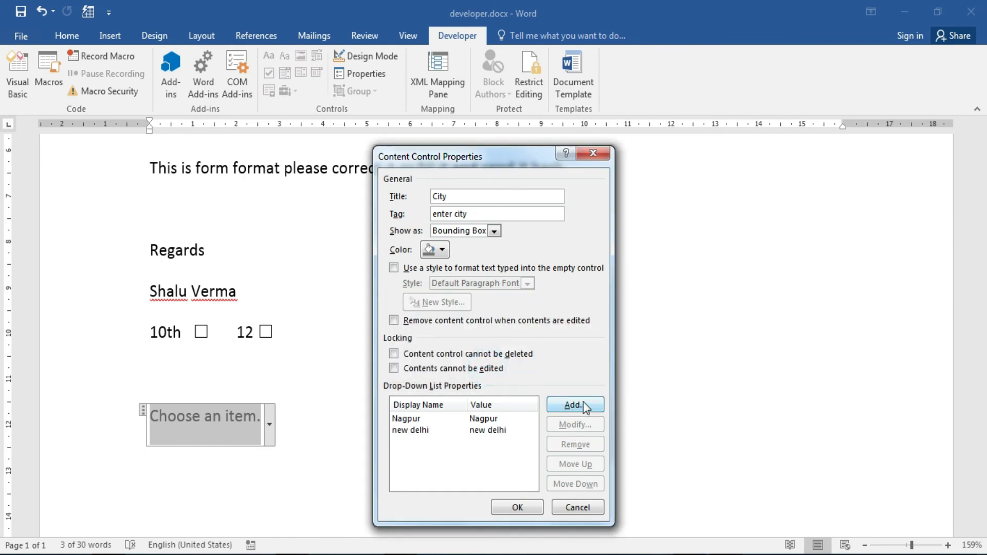
left_click(517, 508)
Set the letter's City drop-down to 'new delhi', then create a new blank document.
left_click(404, 400)
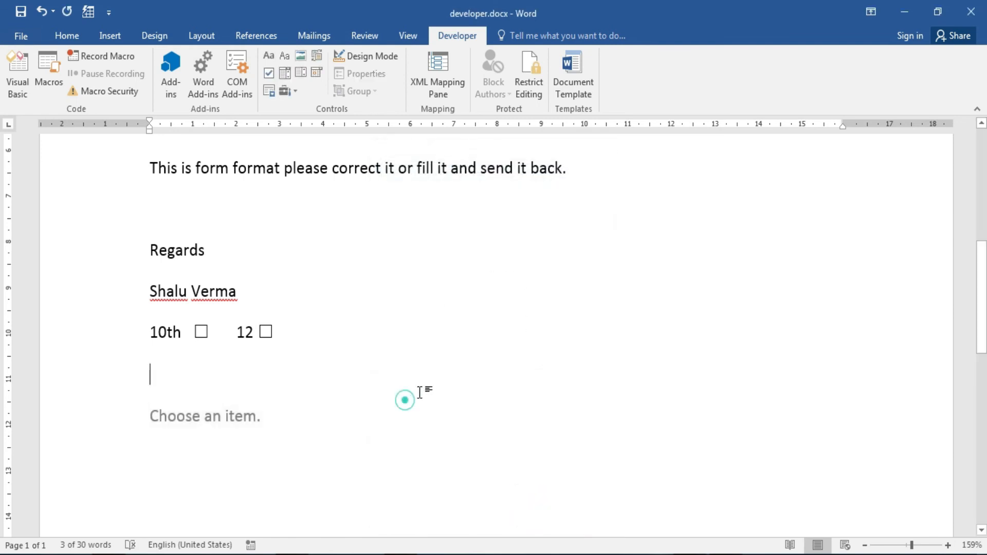
left_click(255, 419)
left_click(267, 431)
left_click(204, 470)
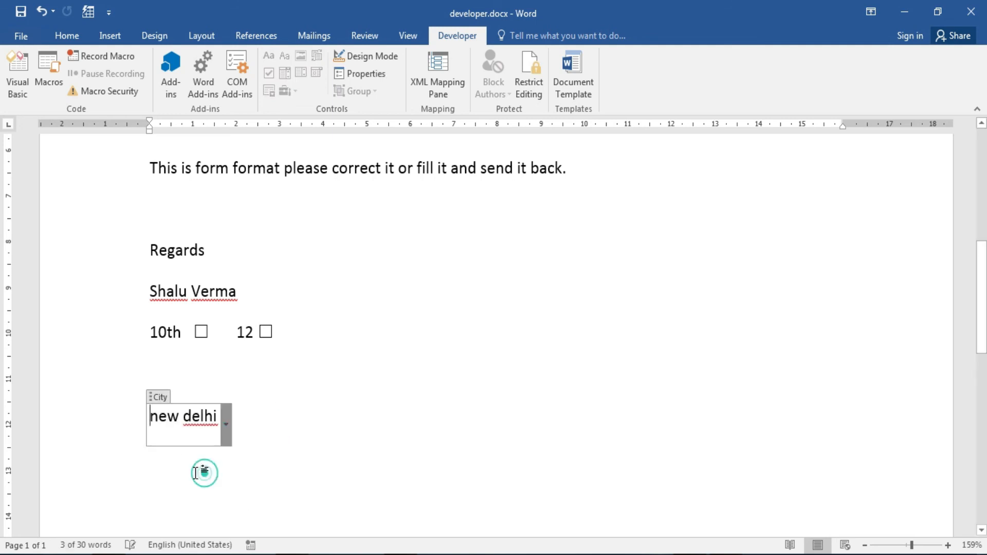
left_click(227, 428)
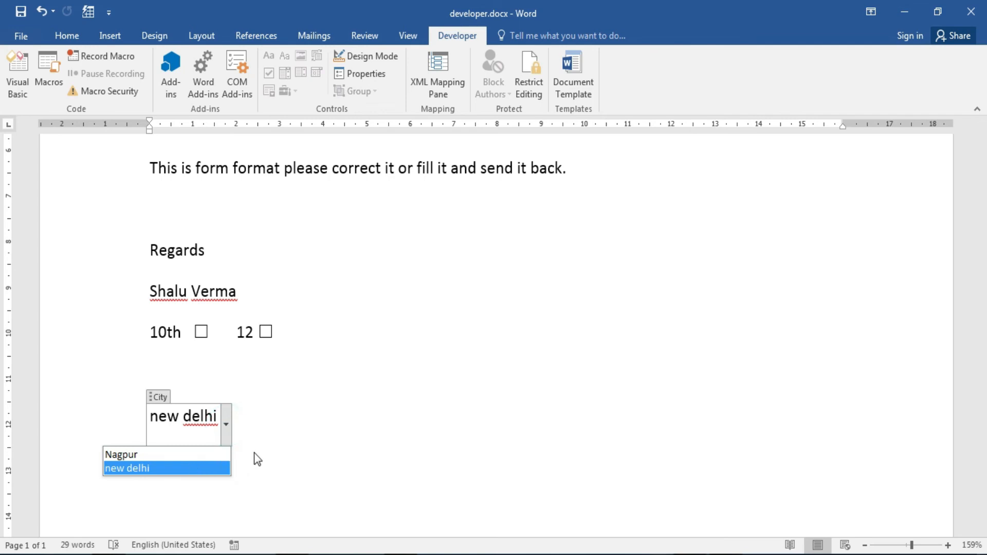
left_click(283, 440)
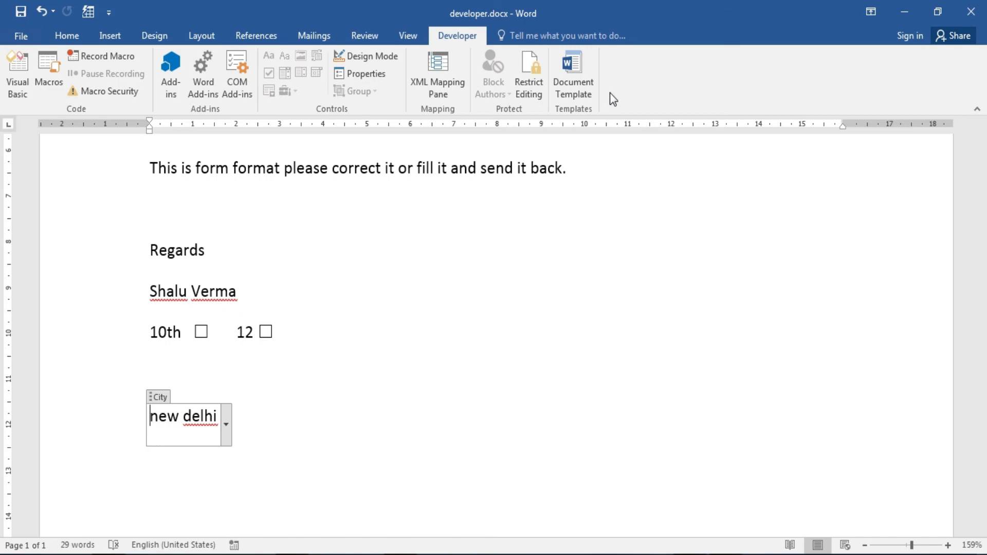
key("ctrl+n")
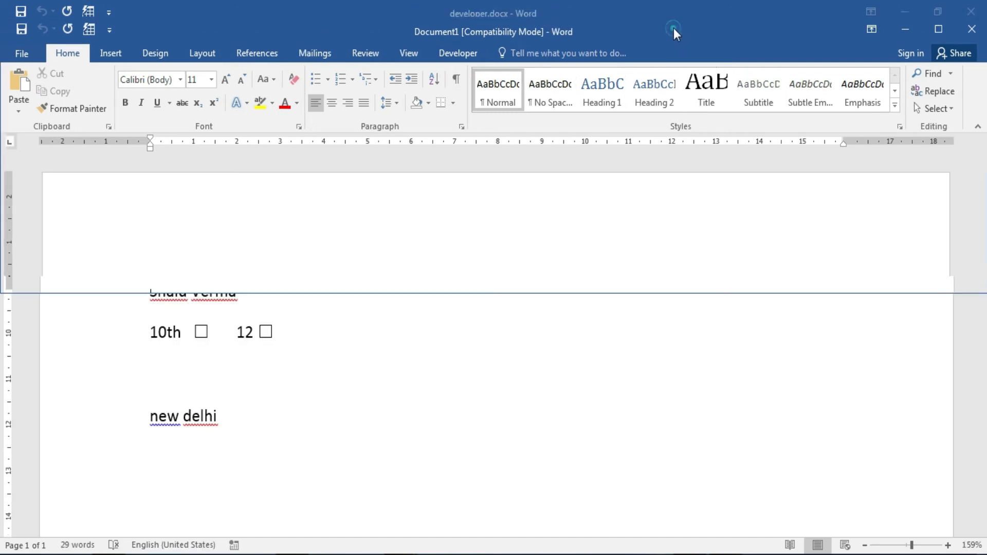
left_click(669, 40)
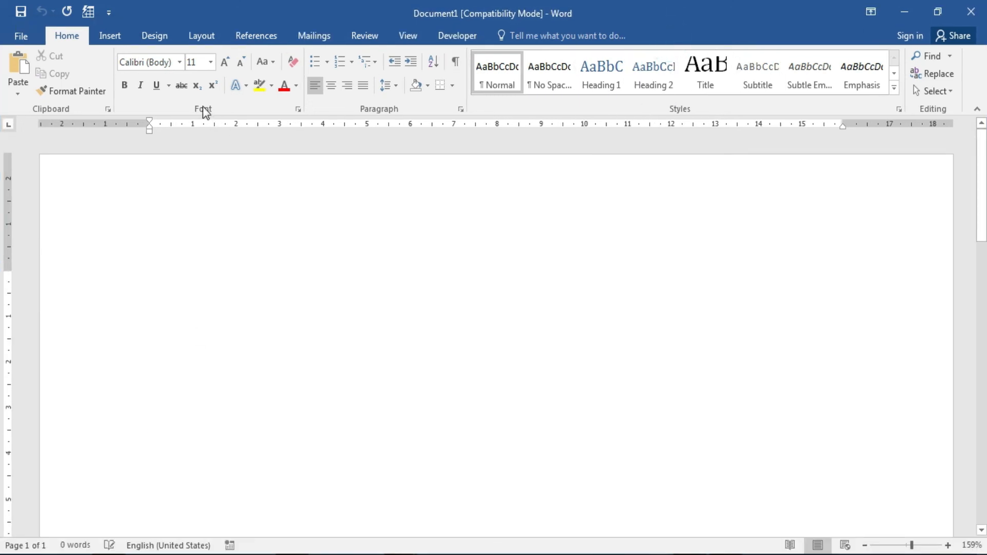
left_click(162, 103)
left_click(162, 102)
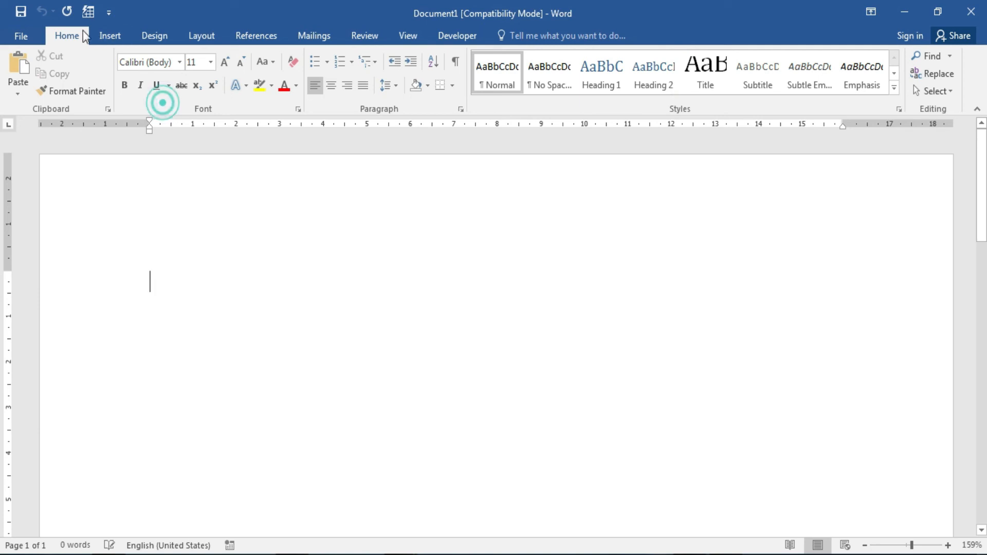
double_click(73, 36)
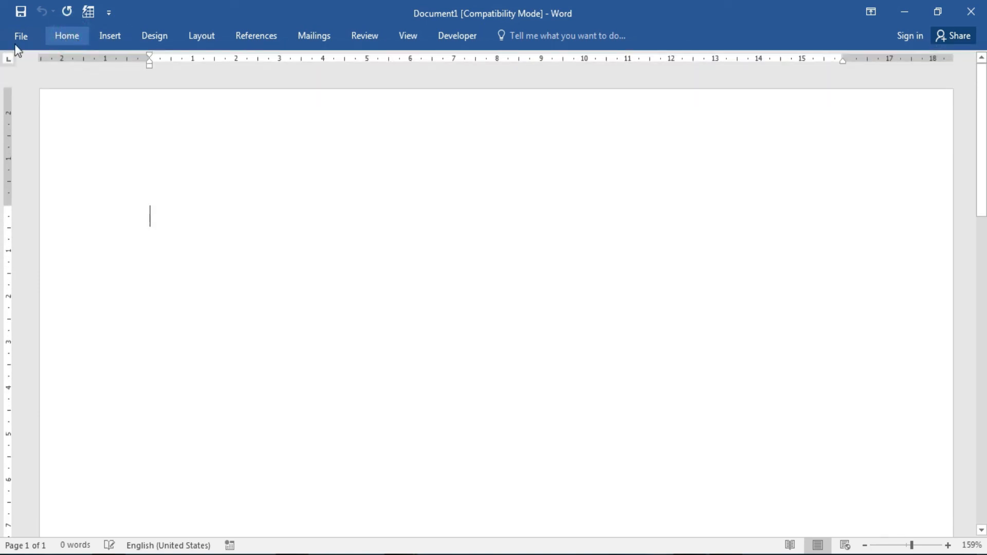
left_click(71, 39)
double_click(71, 40)
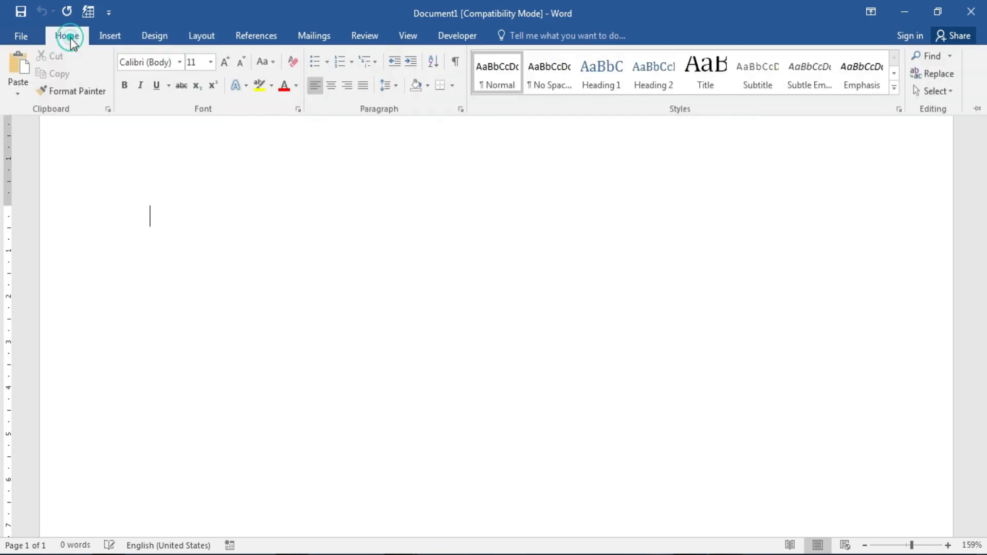
left_click(301, 291)
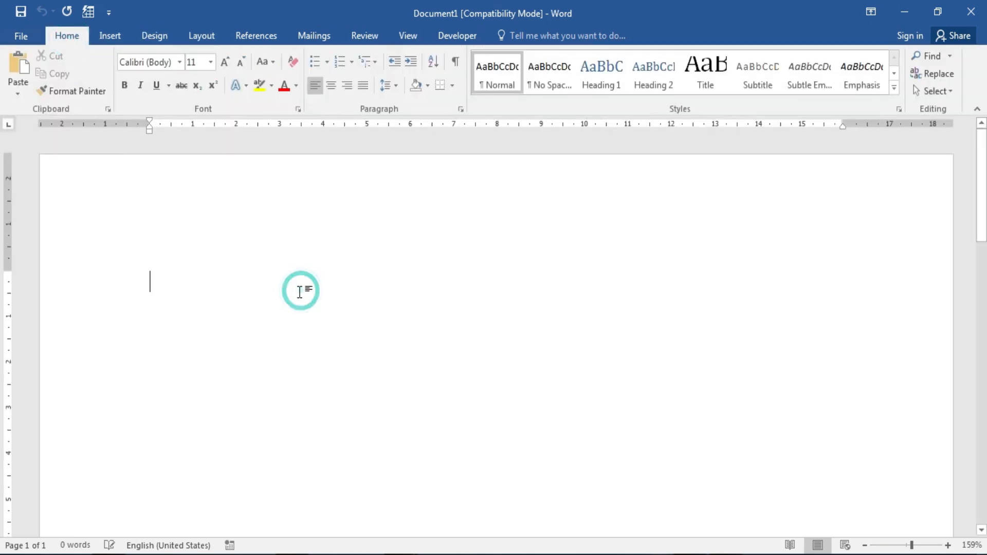
double_click(71, 39)
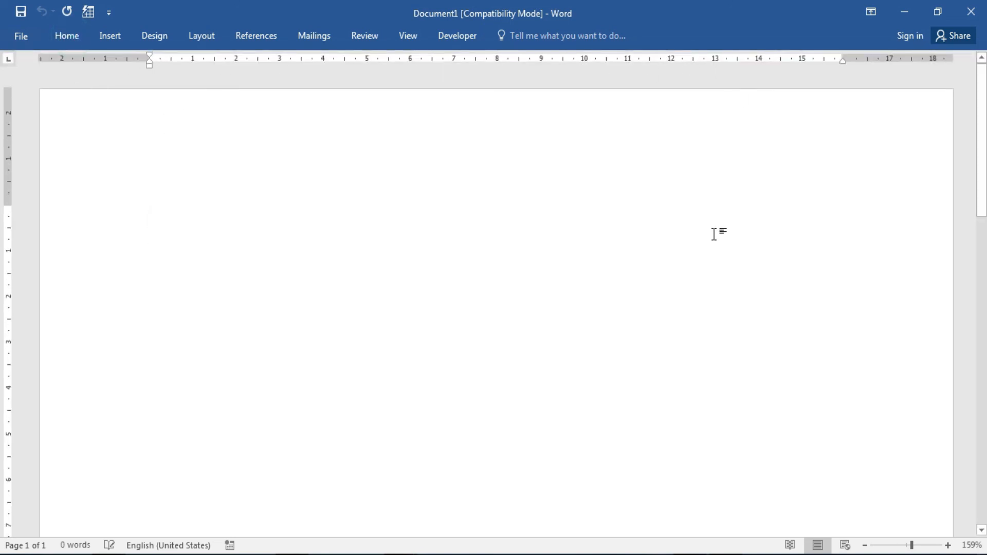
left_click(73, 39)
left_click(202, 234)
double_click(74, 37)
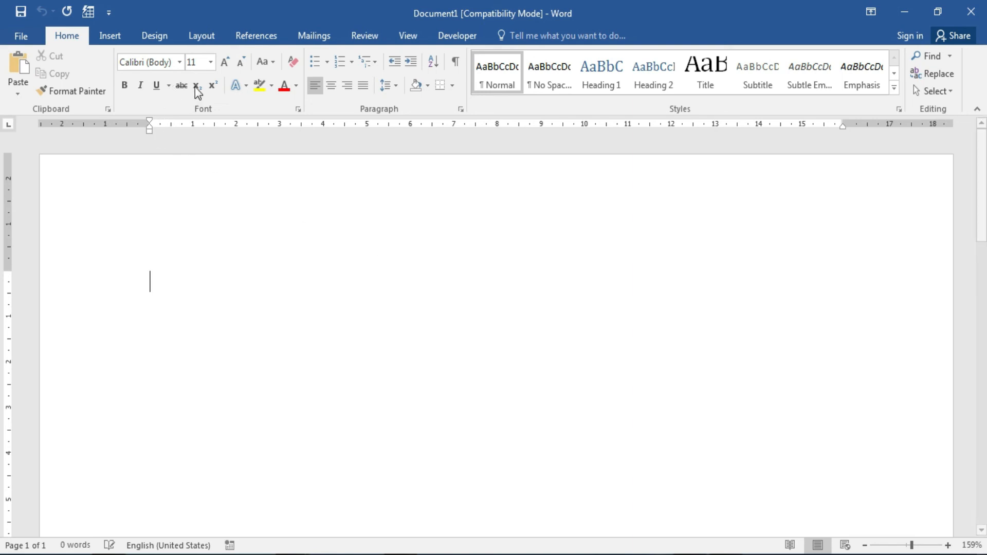
Insert a table of 3 columns and 5 rows into the new document.
left_click(107, 35)
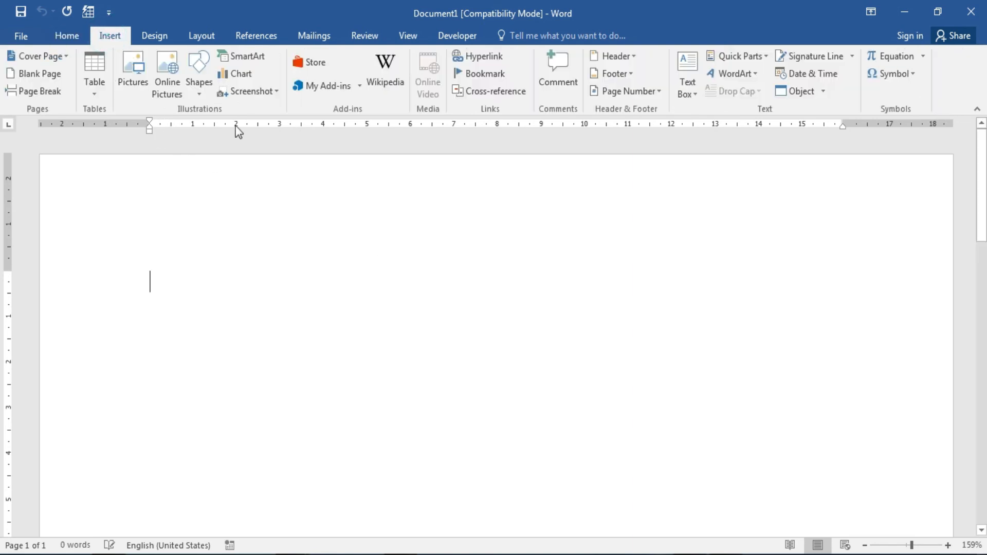
left_click(97, 85)
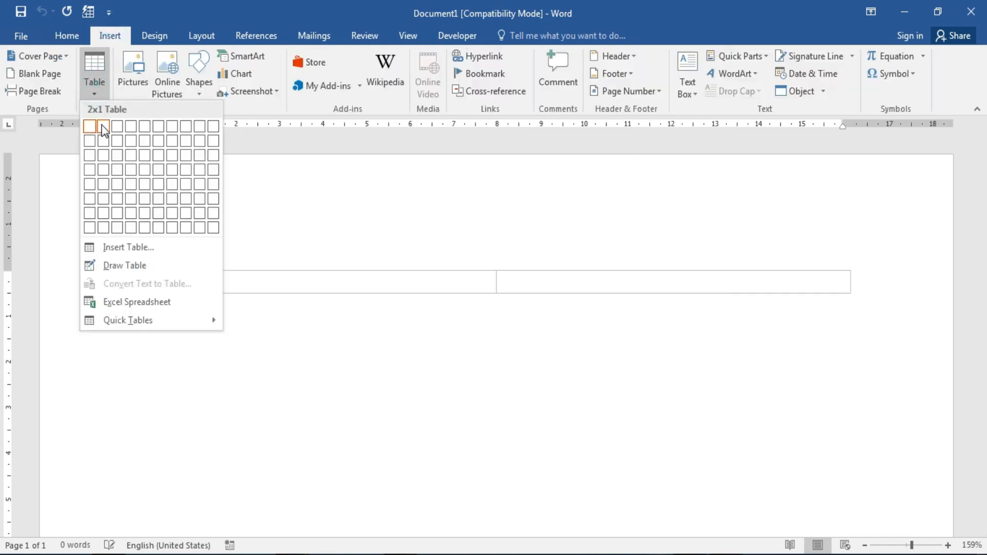
left_click(113, 184)
left_click(303, 283)
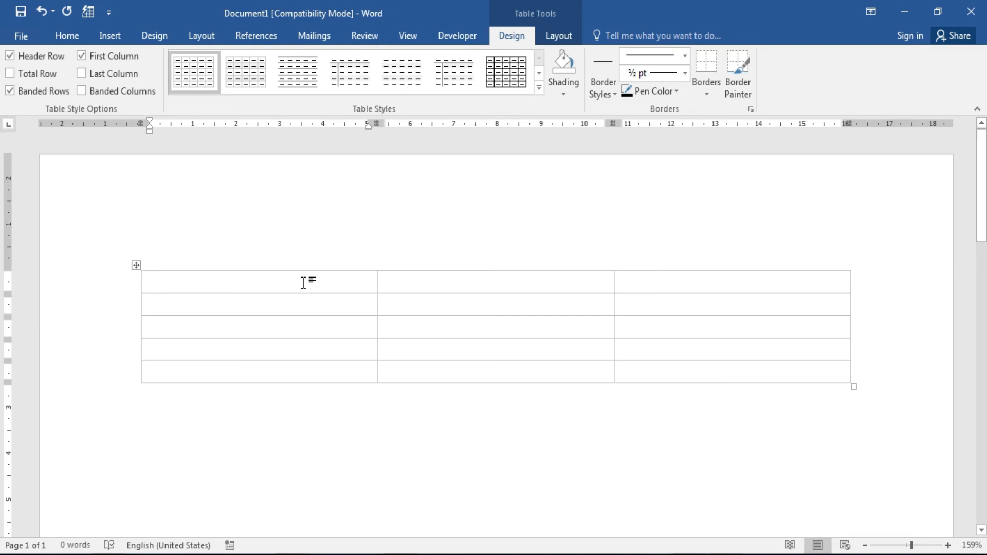
Fill the first two table rows with 'Rice, Price, 30' and 'Wheat, Price, 50'.
type("Rice")
key("Tab")
type("Price")
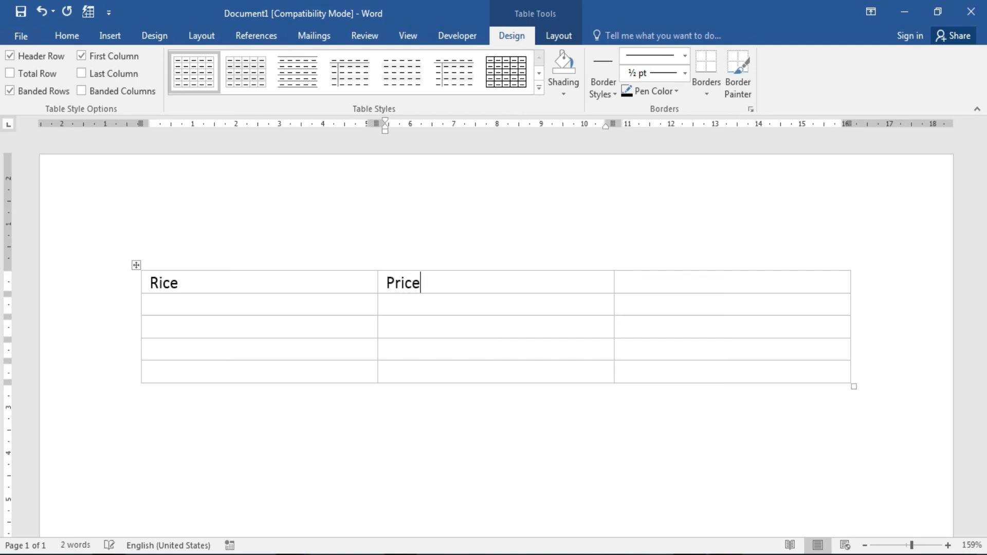
key("Tab")
type("30")
key("Tab")
type("Wh")
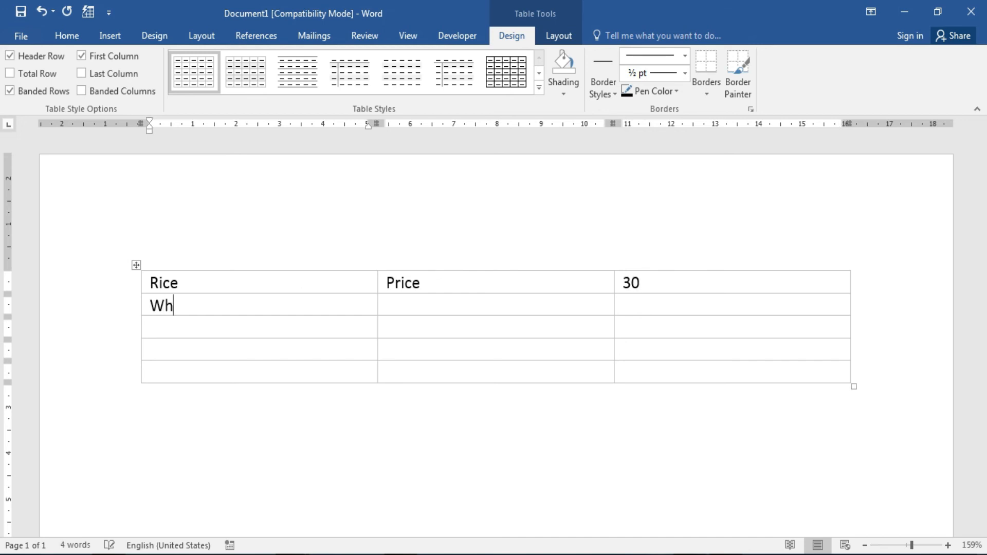
type("eat")
key("Tab")
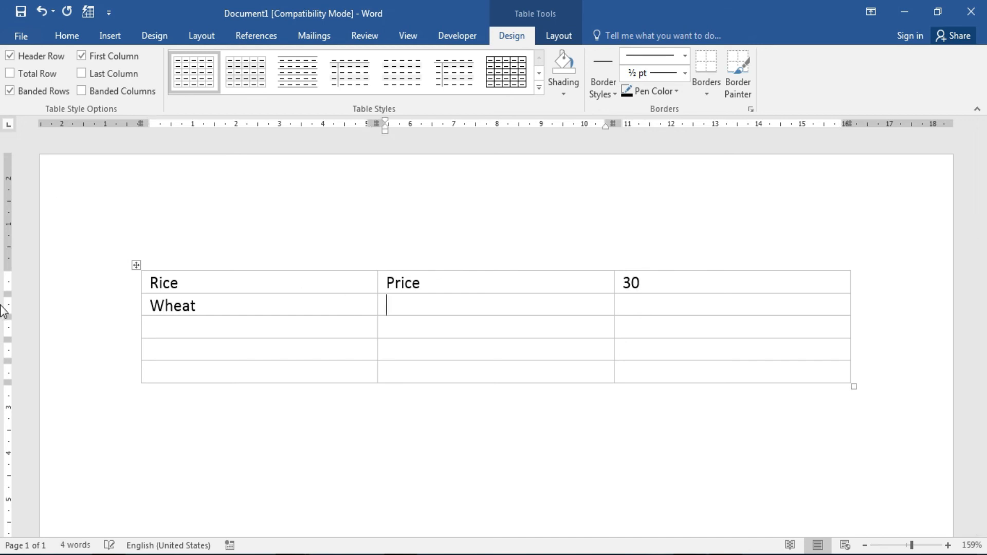
type("Price")
key("Tab")
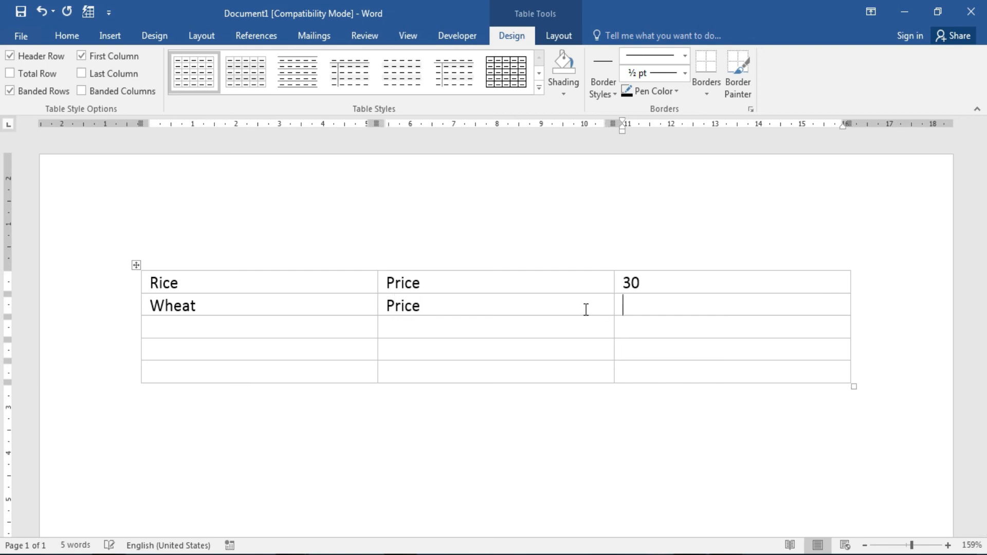
type("50")
Fill the third table row with 'Bajara, price, 80'.
left_click(282, 330)
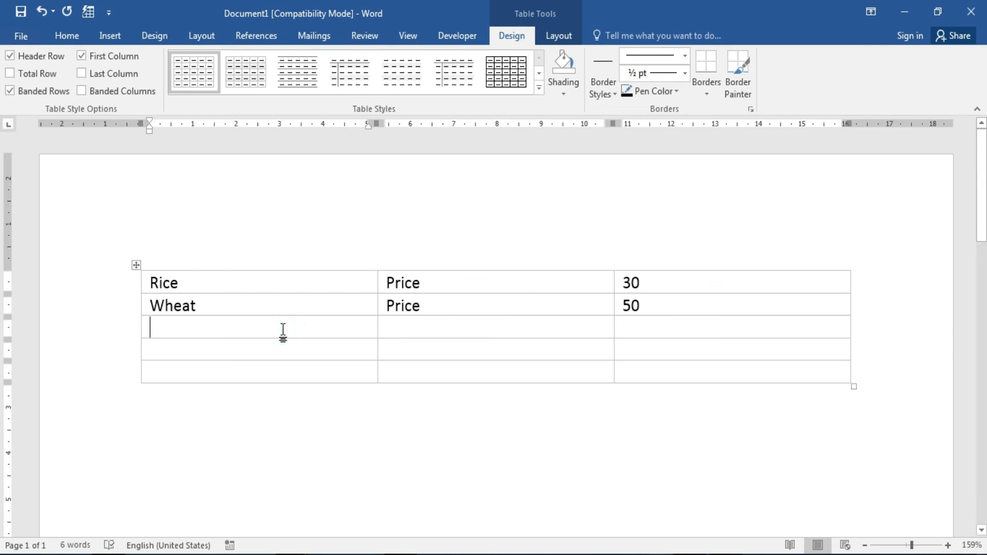
type("Bajr")
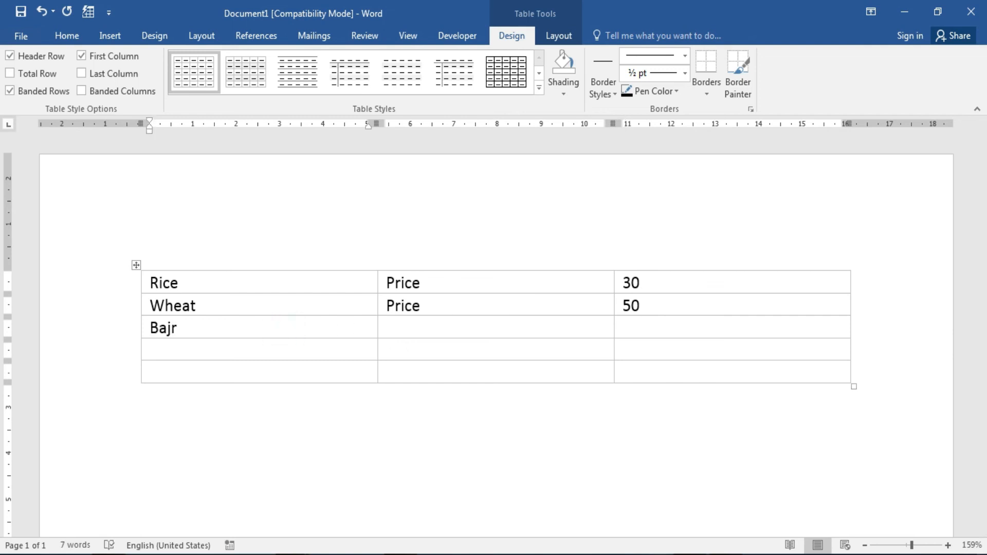
key("BackSpace")
key("BackSpace")
type("ara")
key("Tab")
type("price")
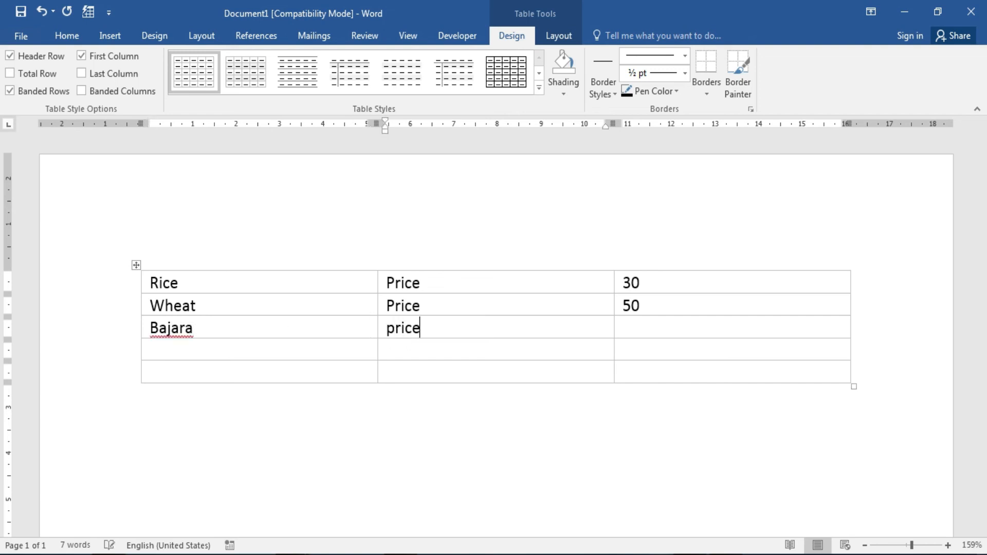
key("Tab")
type("80")
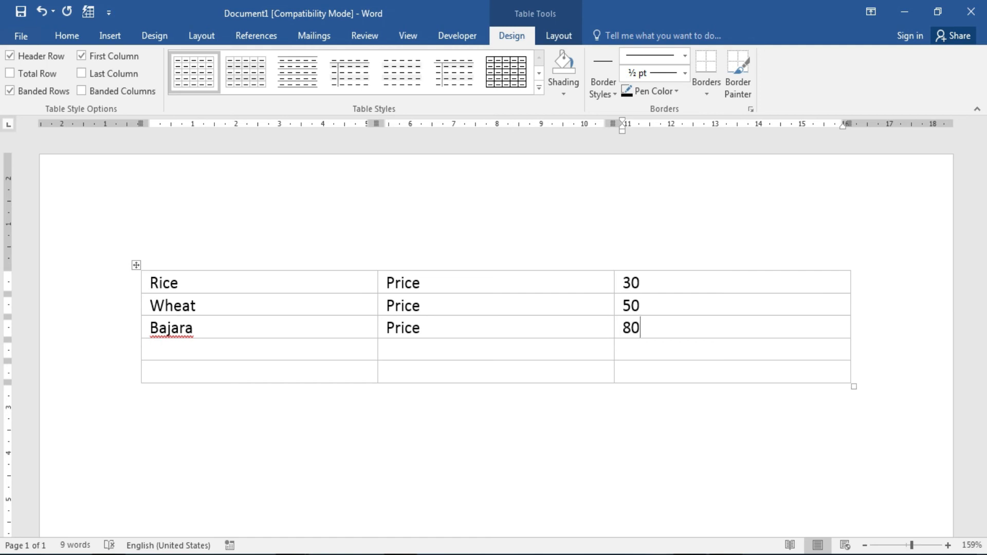
left_click(650, 368)
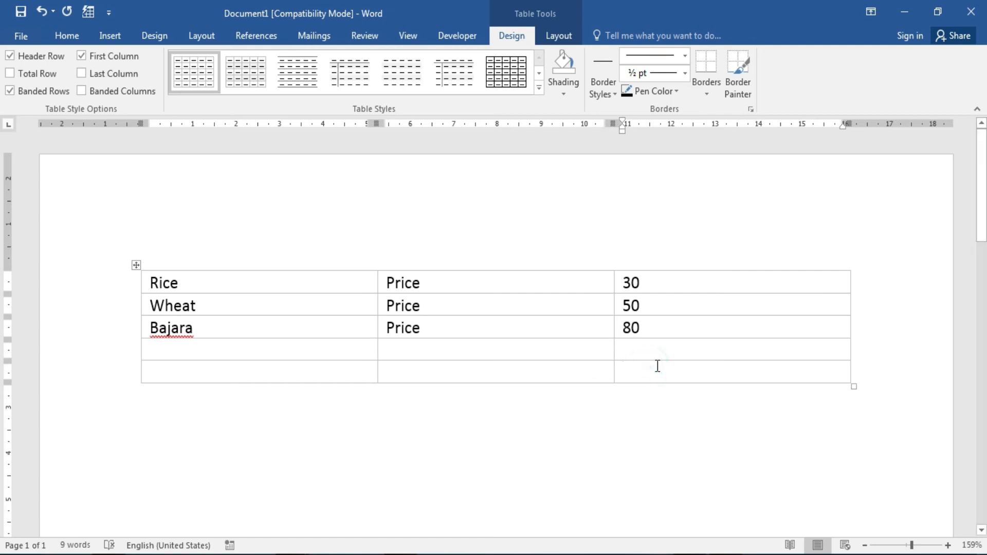
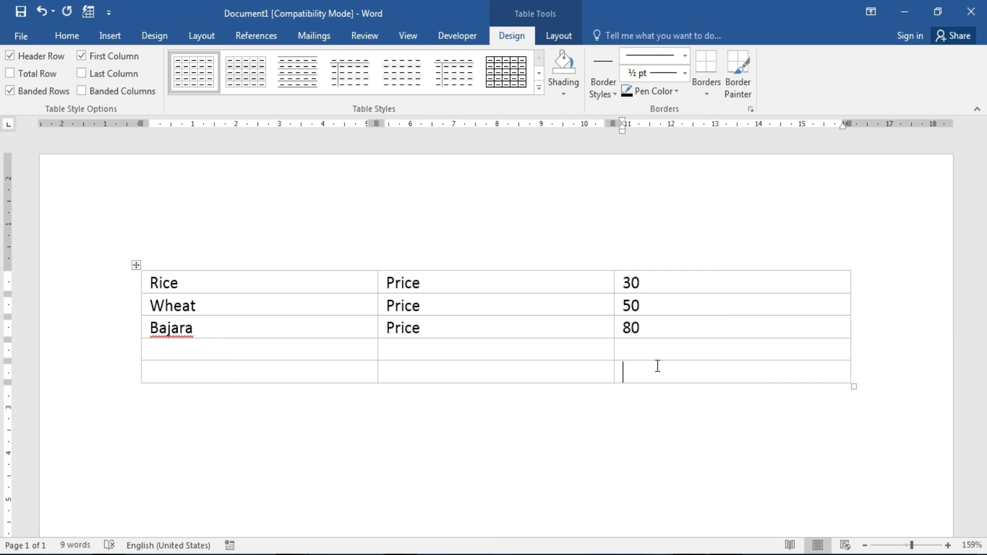
Insert an =SUM(ABOVE) formula in the bottom-right cell to total the prices, giving 160.
left_click(67, 34)
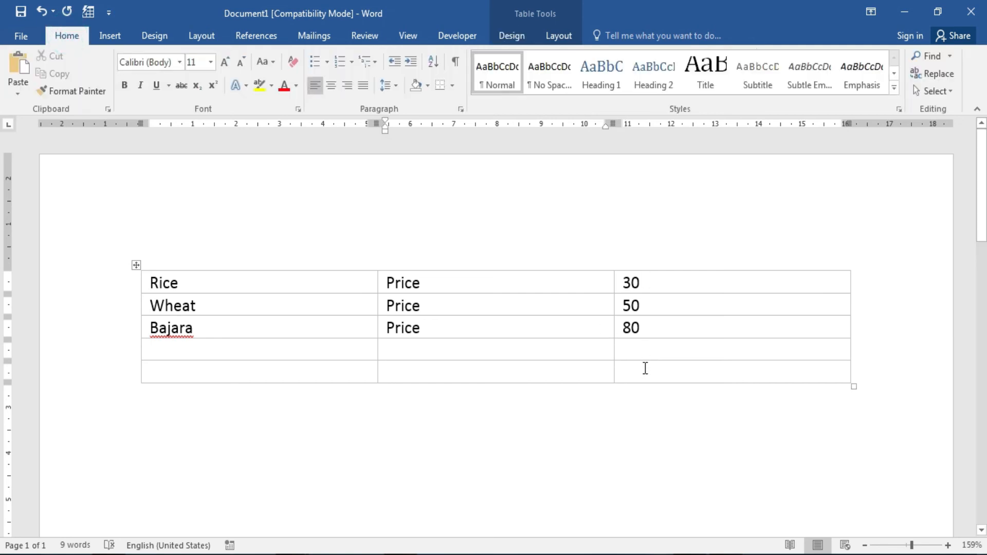
left_click(644, 368)
left_click(455, 306)
left_click(136, 265)
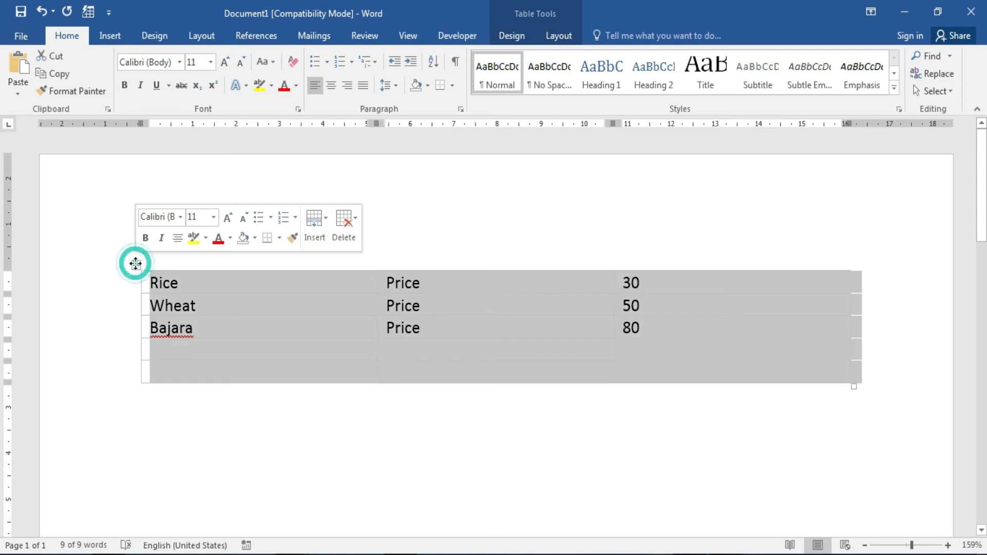
left_click(554, 36)
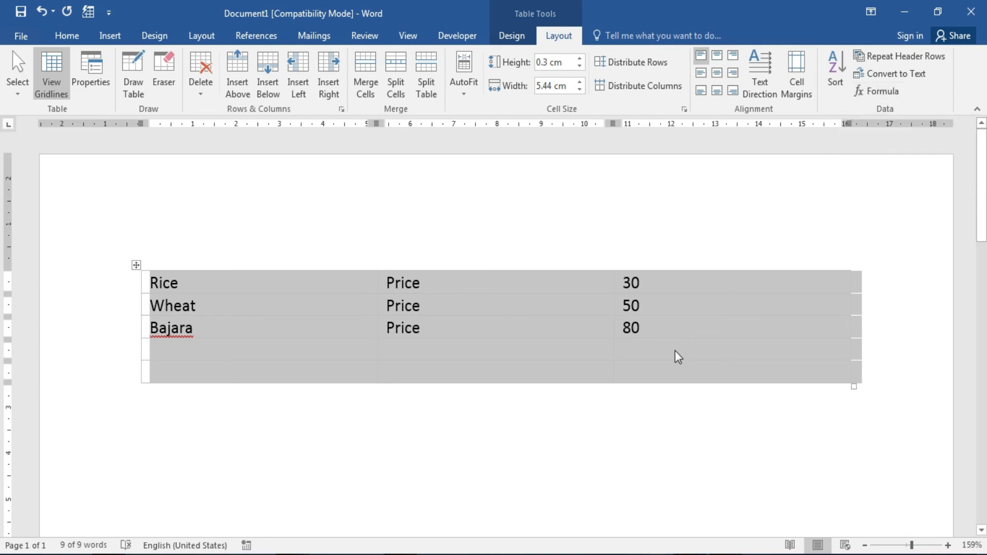
left_click(650, 366)
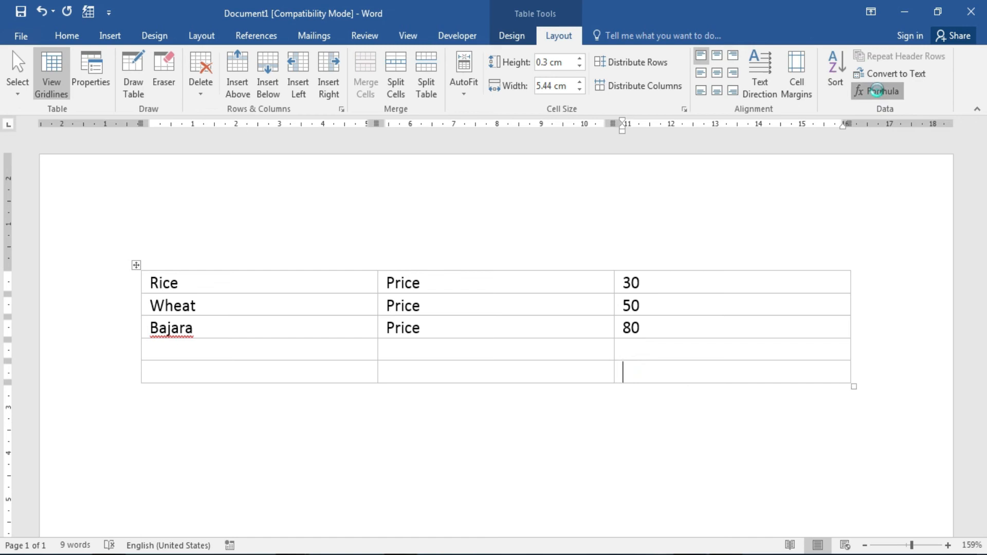
left_click(879, 91)
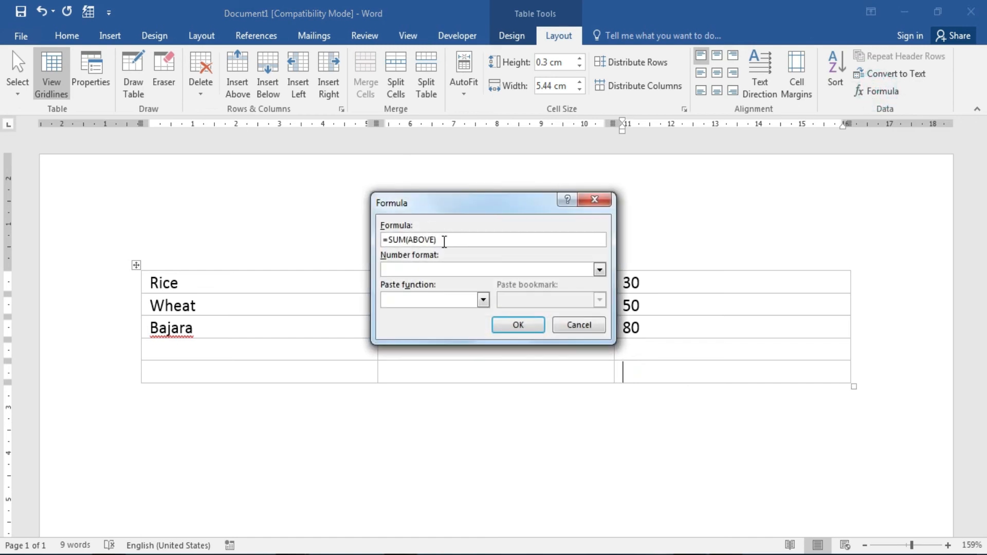
left_click_drag(461, 208, 769, 120)
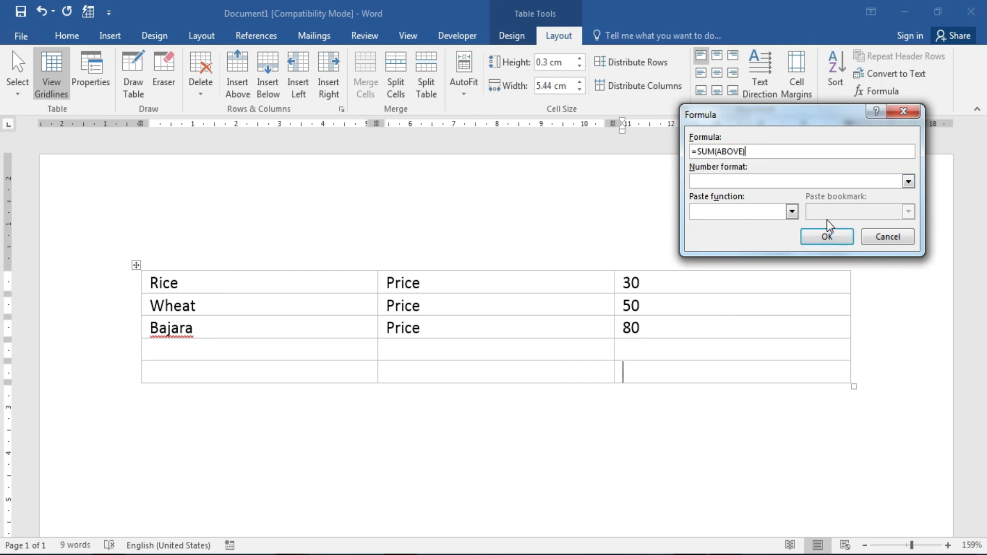
left_click(821, 239)
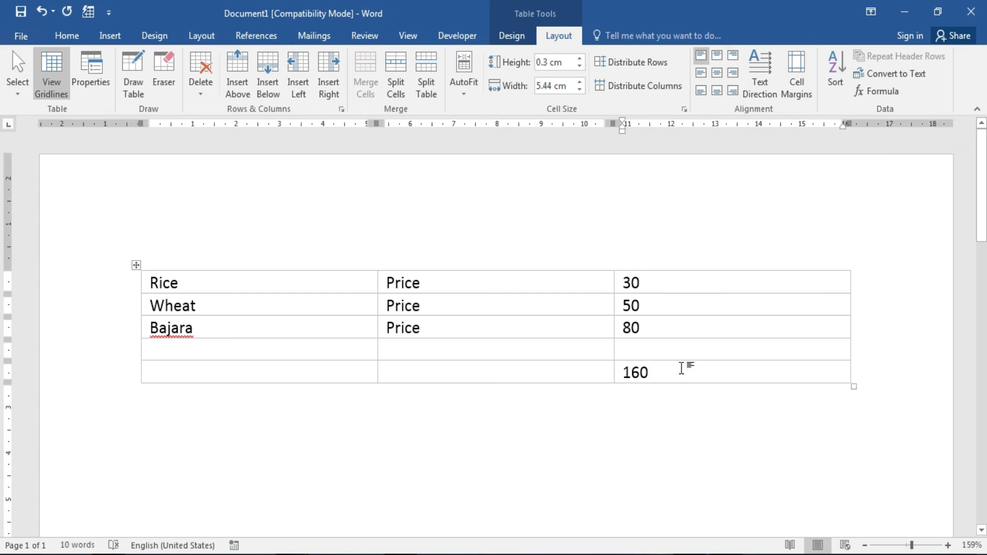
Select the total, now updated to 150 with Wheat's price at 40.
left_click(674, 368)
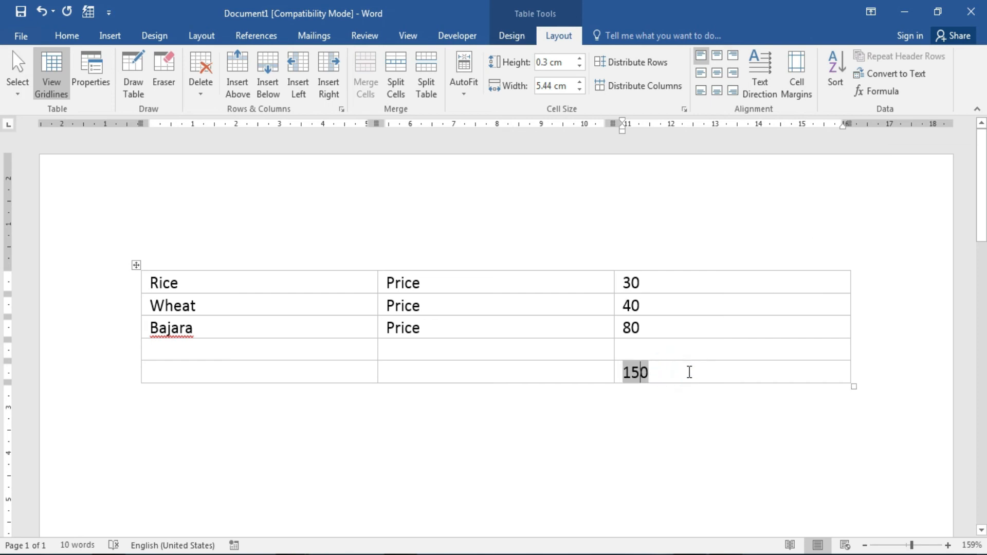
left_click(687, 368)
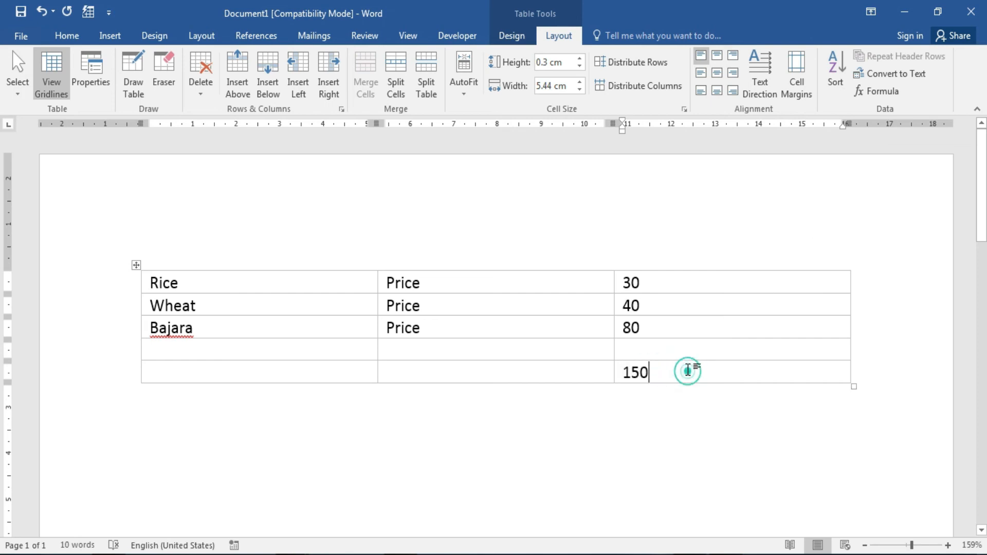
left_click_drag(688, 368, 633, 371)
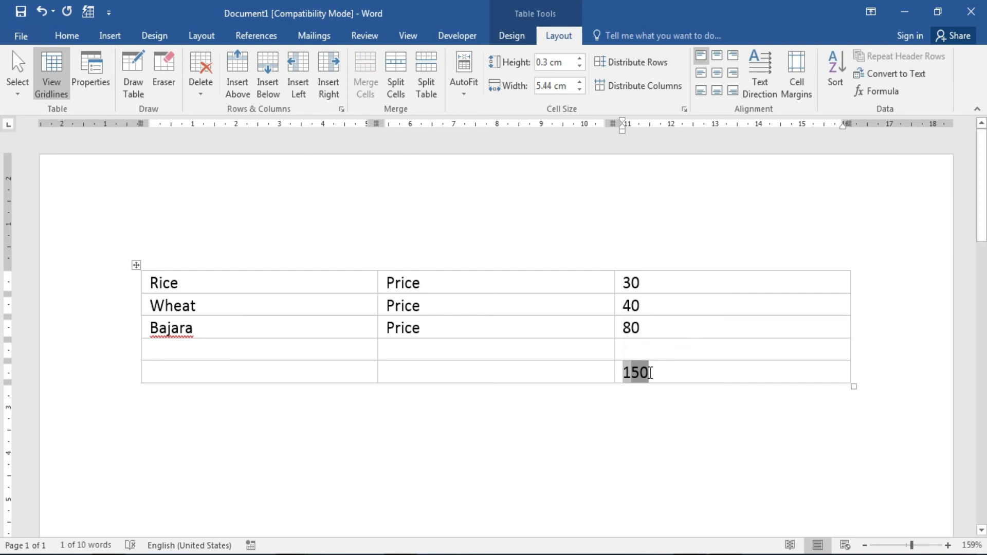
left_click(669, 370)
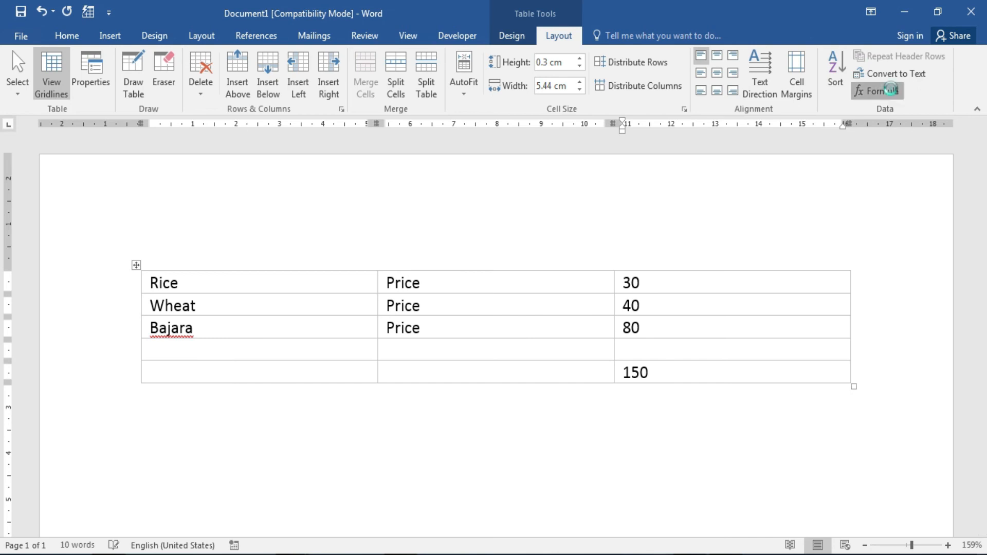
Replace the sum with an =AVERAGE(ABOVE) formula, showing 37.5 in the bottom-right cell.
left_click(880, 91)
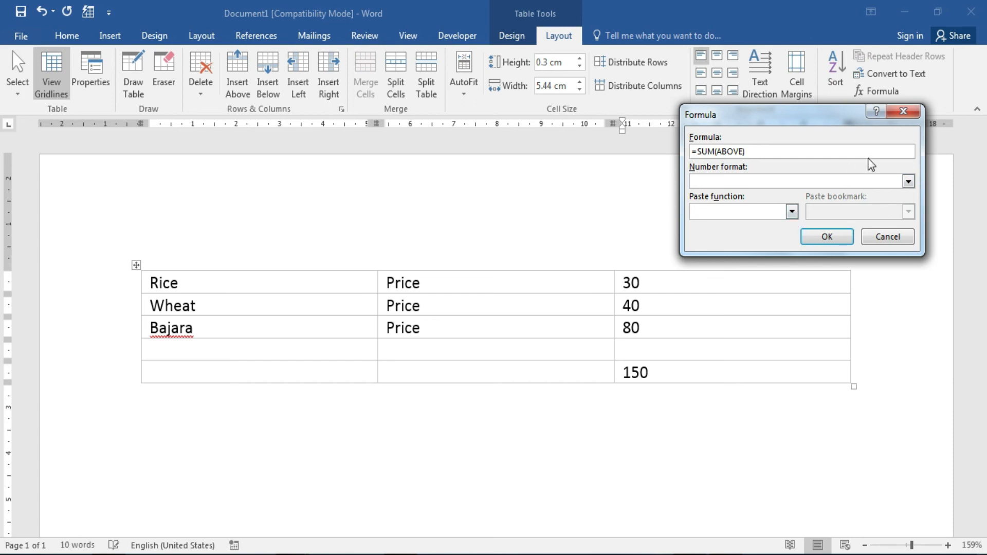
double_click(883, 153)
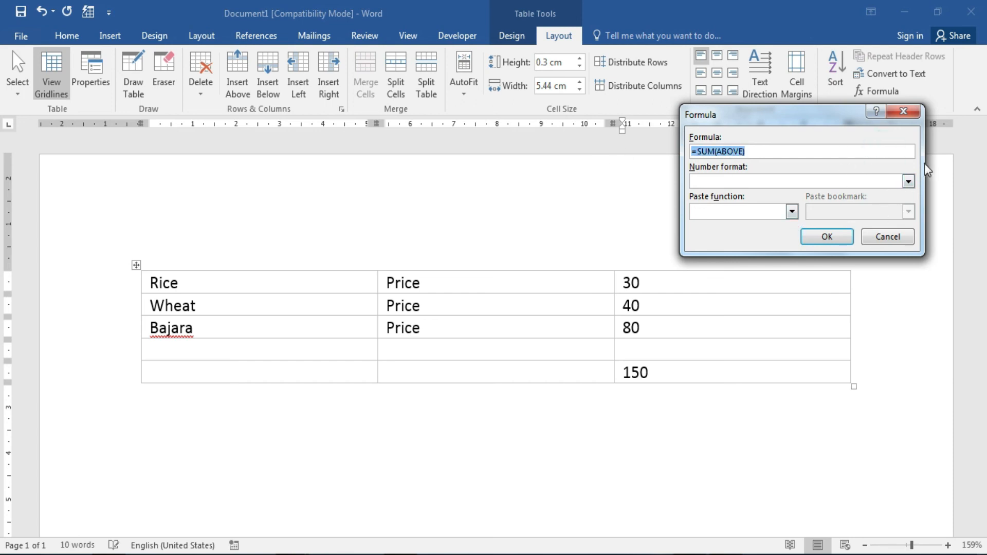
key("BackSpace")
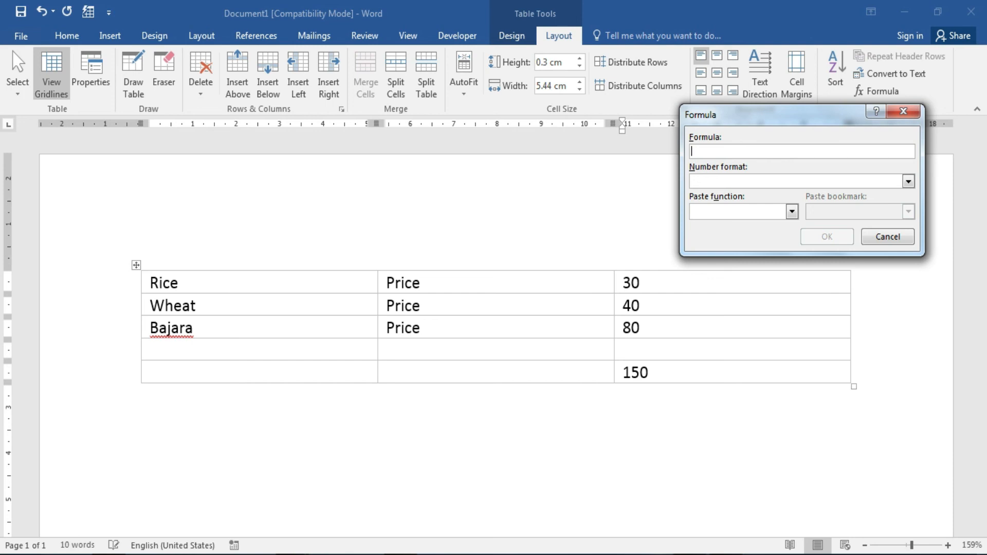
type("=average(above")
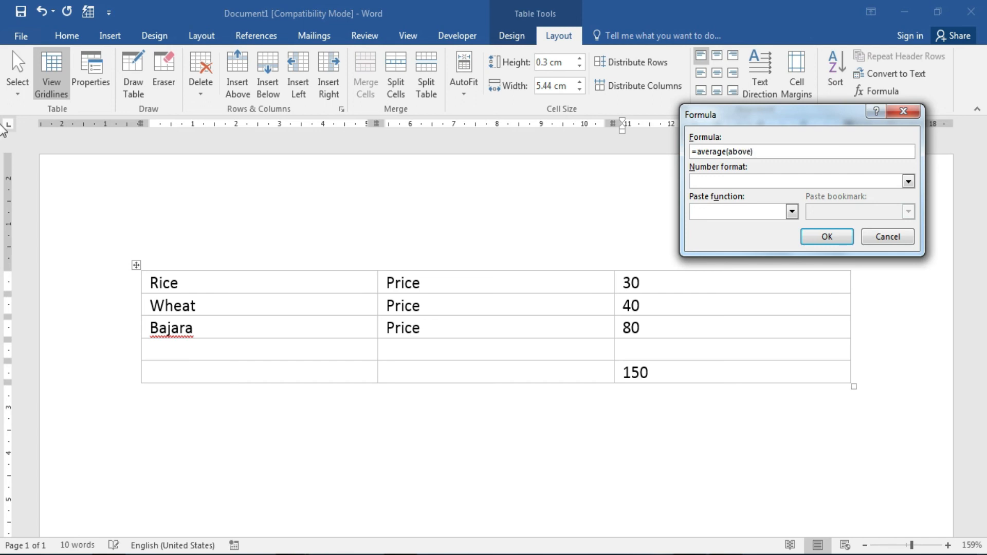
left_click(827, 237)
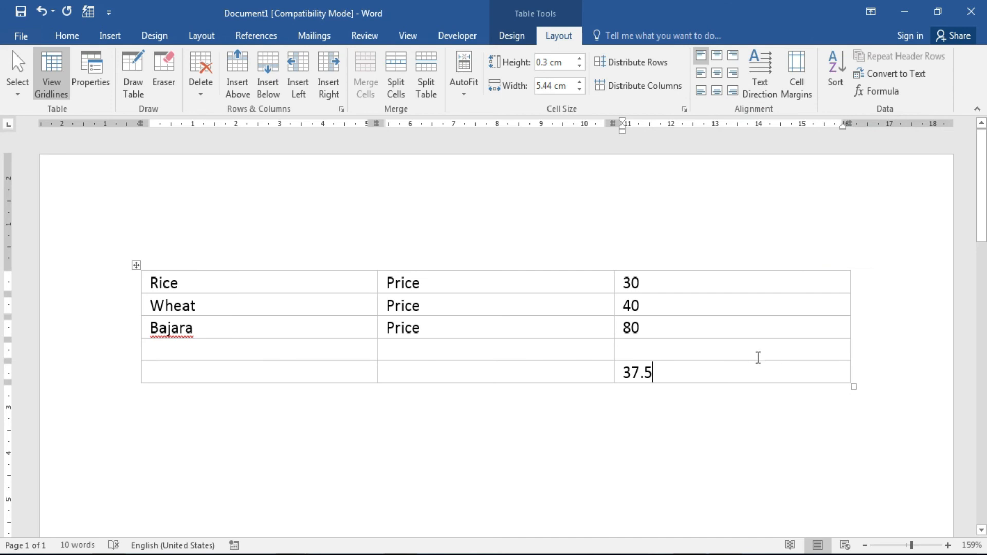
Delete the 37.5 result and reopen the Formula dialog for that cell.
left_click_drag(763, 373, 627, 376)
key("Delete")
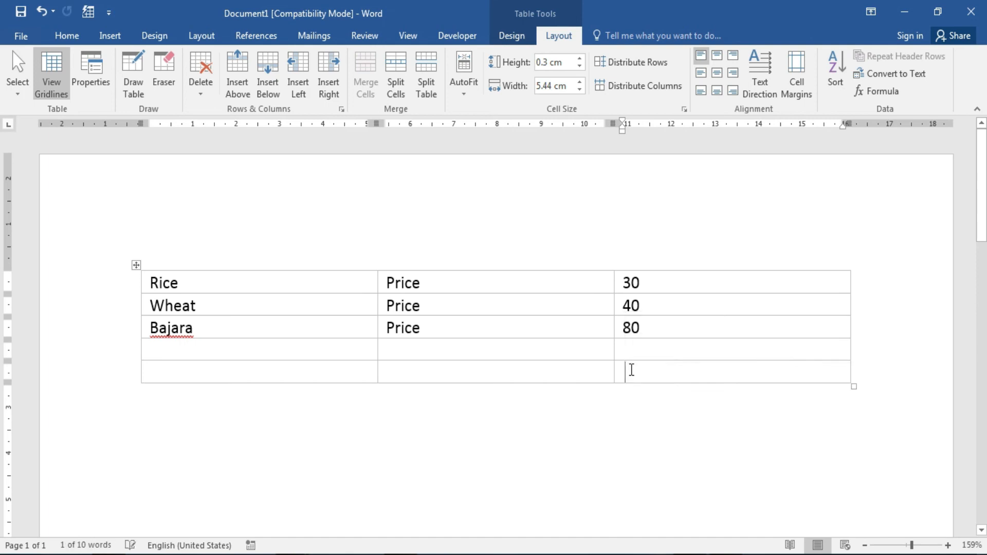
left_click(892, 91)
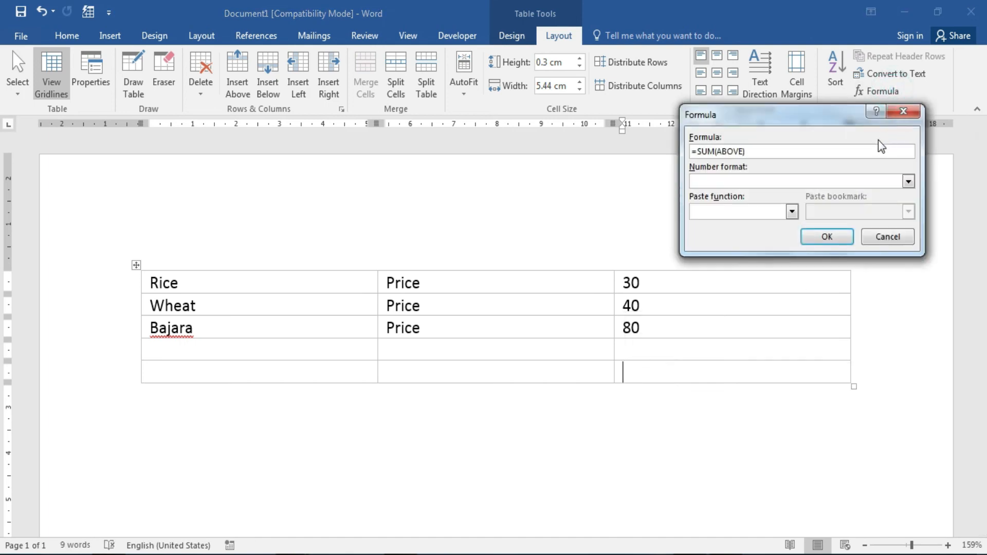
Insert the SUM(ABOVE) formula and toggle its field code back to the 150 result.
left_click(827, 236)
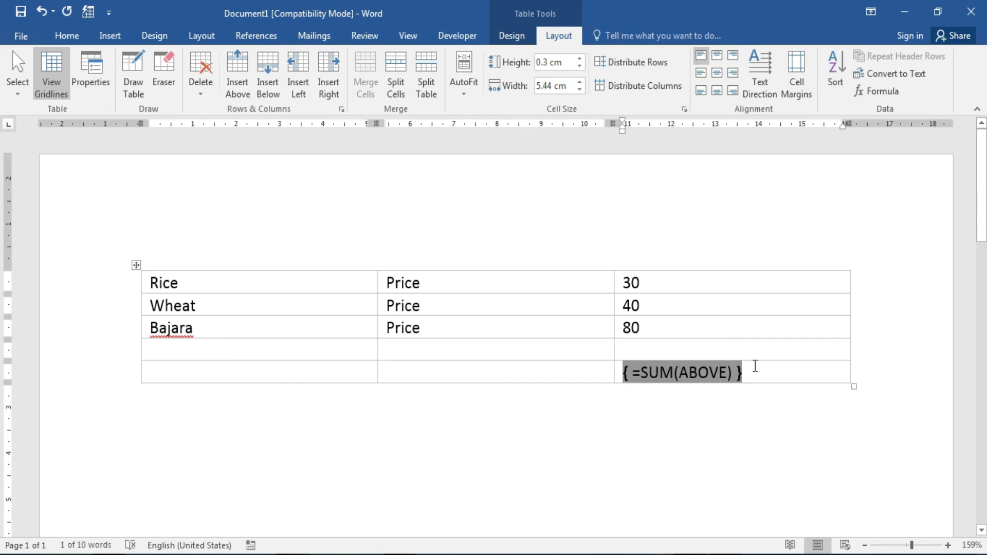
right_click(706, 379)
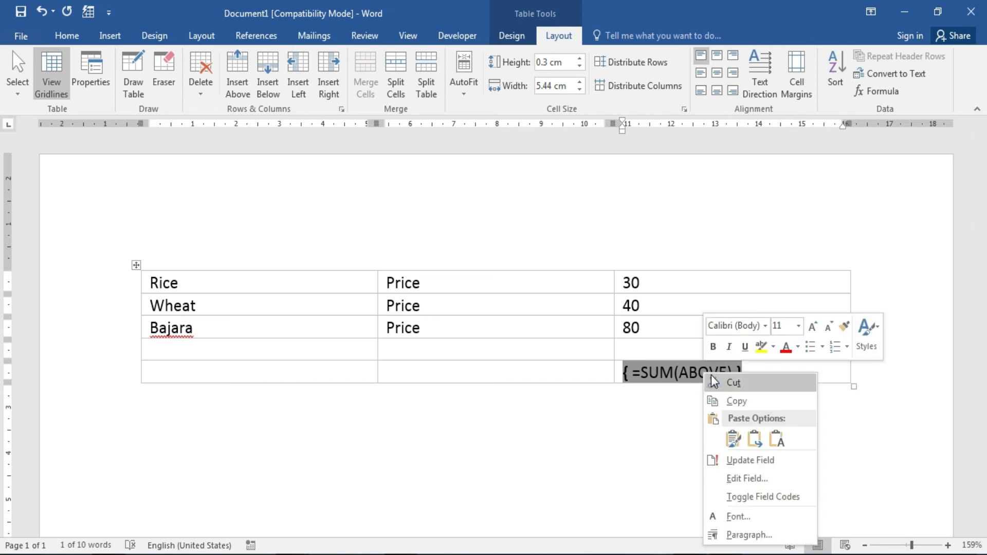
left_click(765, 496)
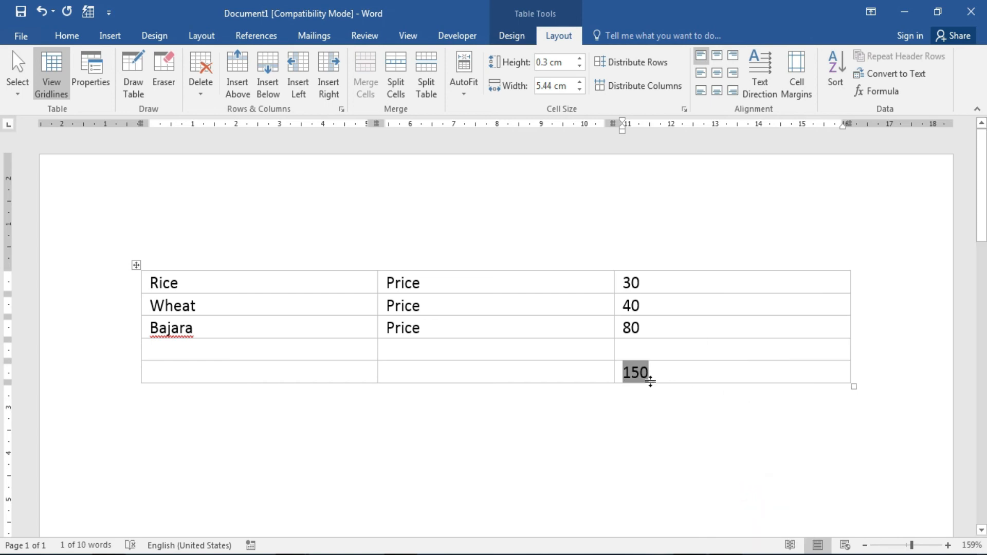
right_click(636, 374)
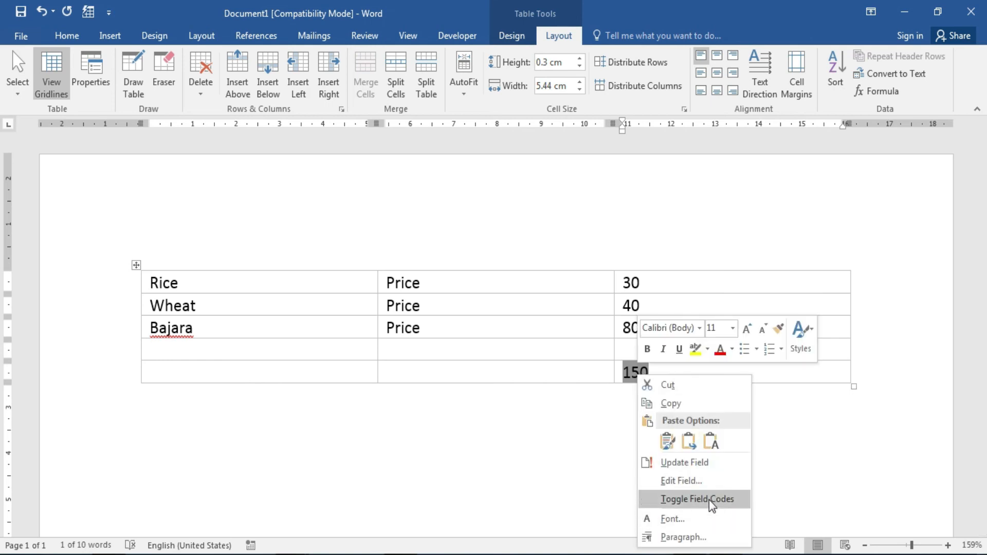
left_click(709, 500)
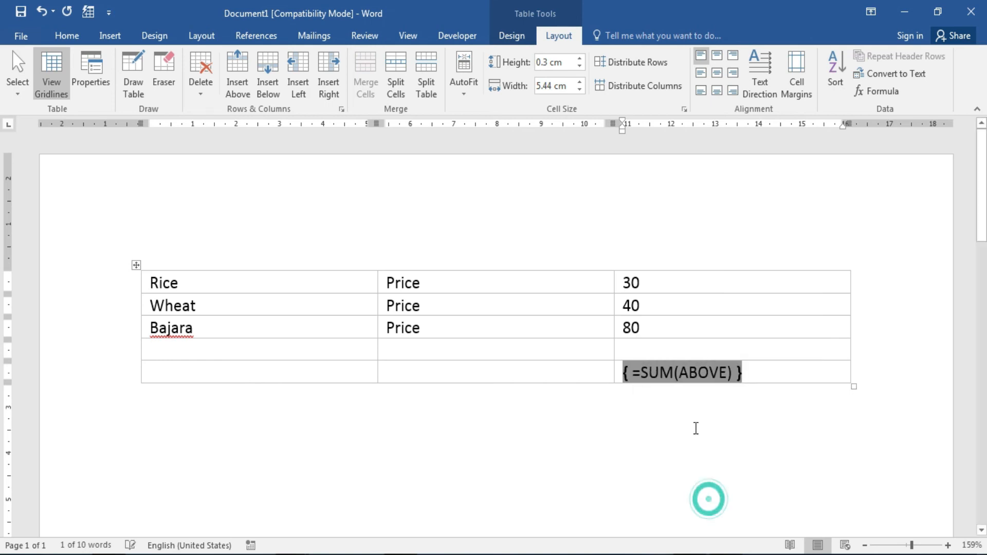
right_click(689, 383)
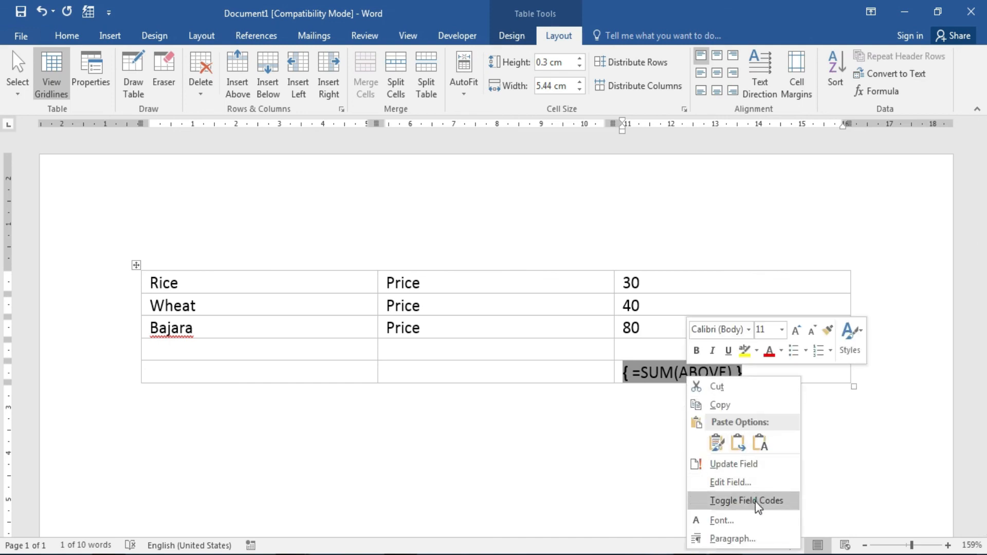
left_click(757, 503)
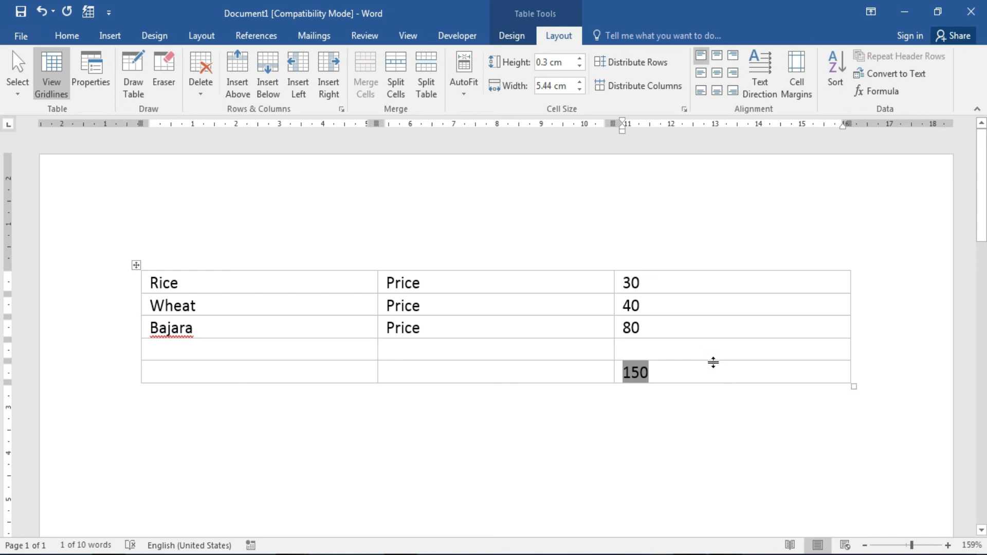
Bring up the Formula dialog for the empty cell above the total.
left_click(705, 370)
left_click(645, 349)
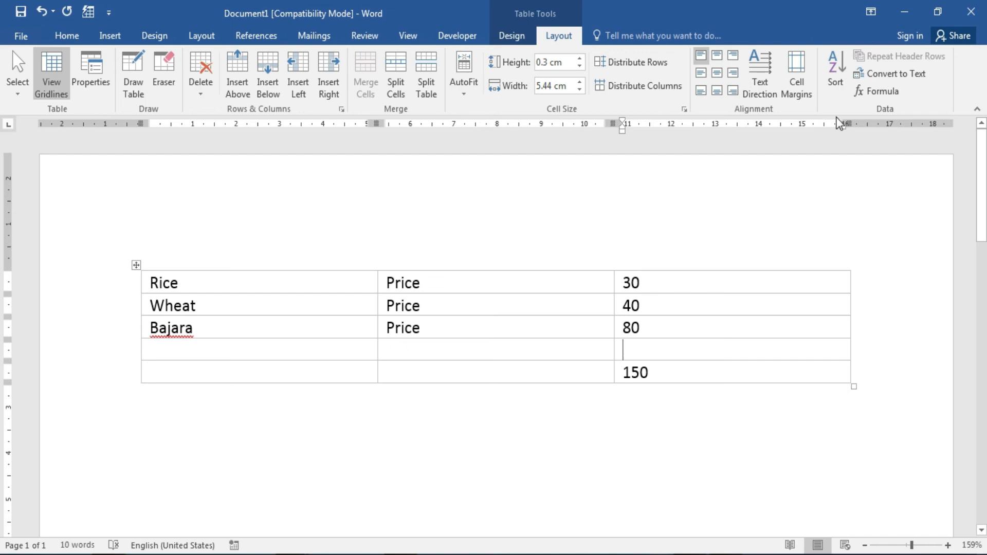
left_click(880, 92)
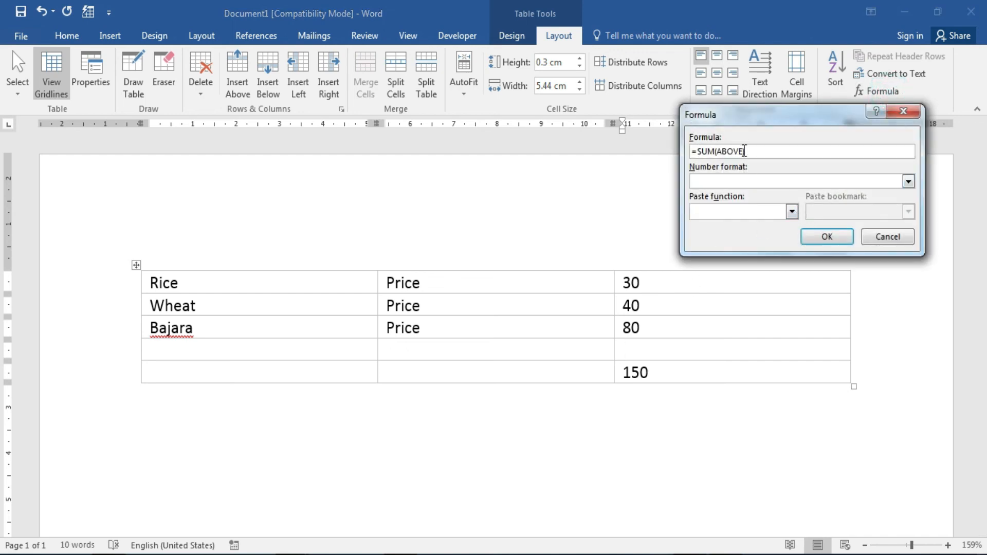
Paste the AVERAGE function into the cell above the total, showing 50.
left_click(792, 211)
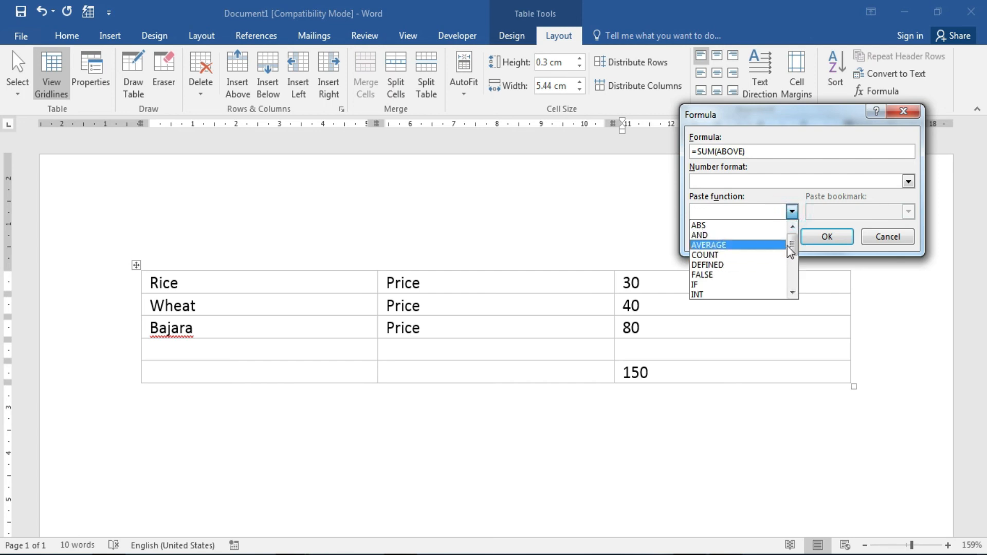
left_click(771, 244)
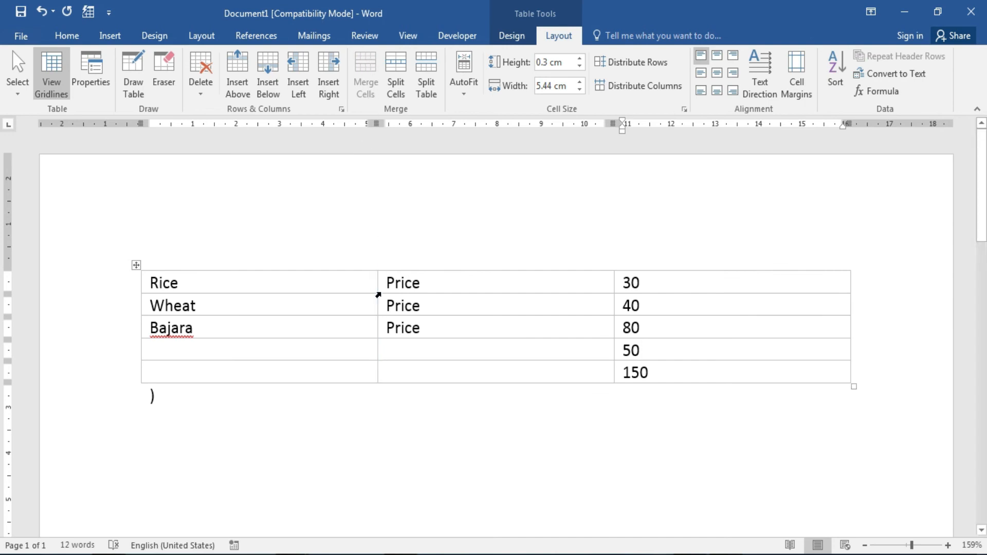
left_click(285, 422)
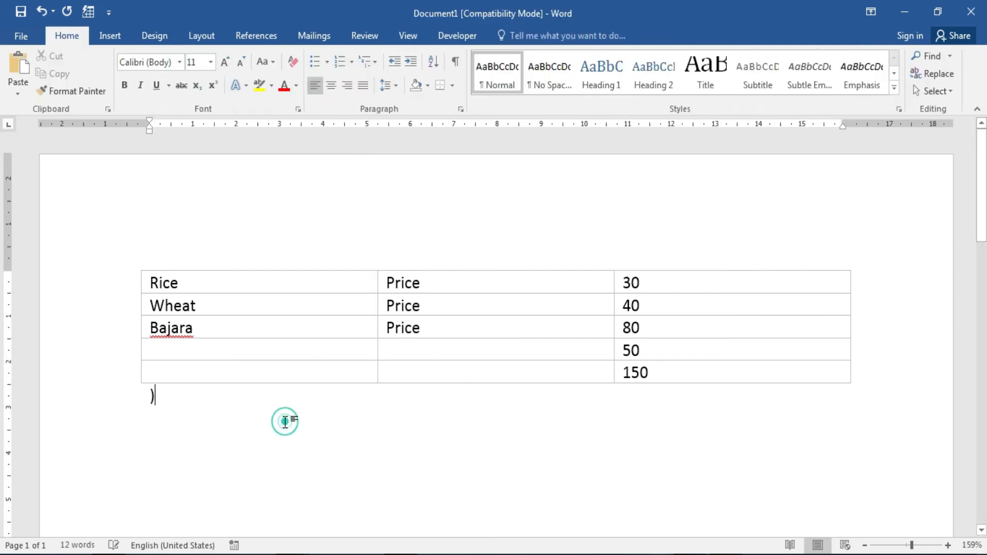
Select the whole table and show the table Layout commands.
key("alt")
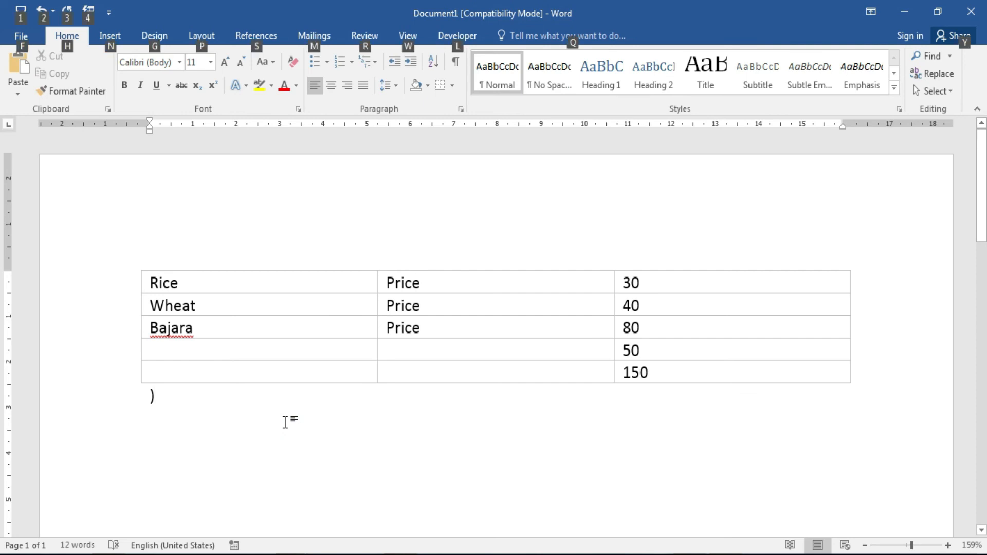
key("h")
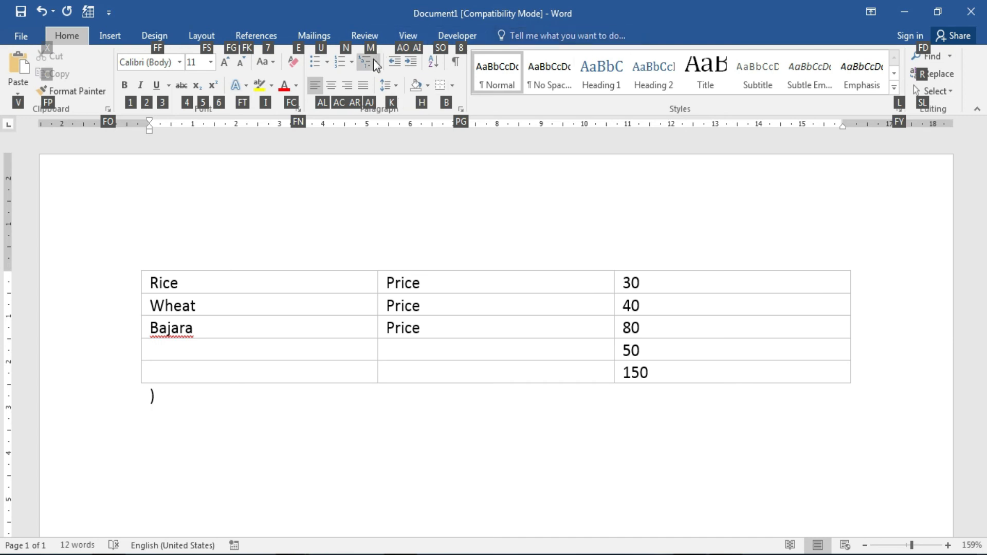
left_click(400, 230)
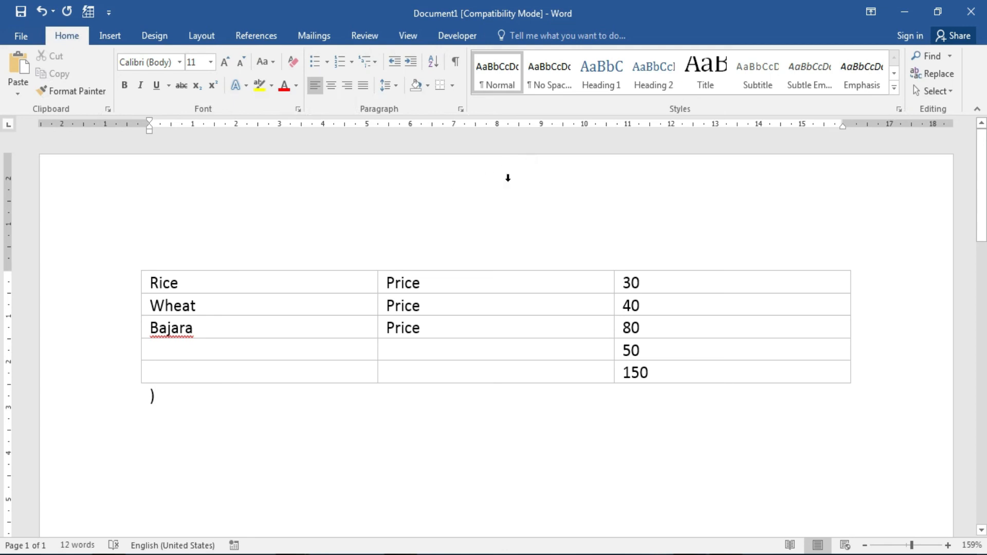
left_click(136, 264)
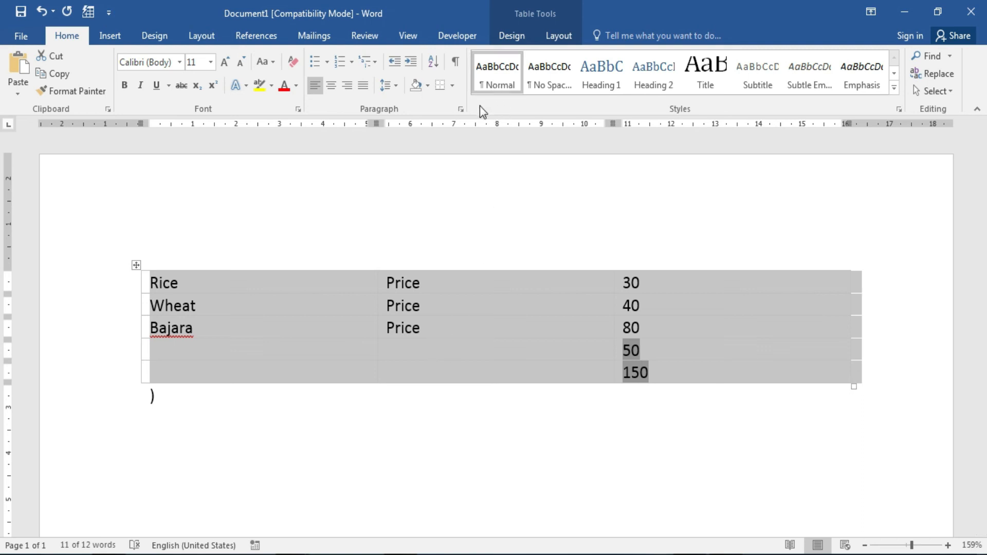
left_click(557, 36)
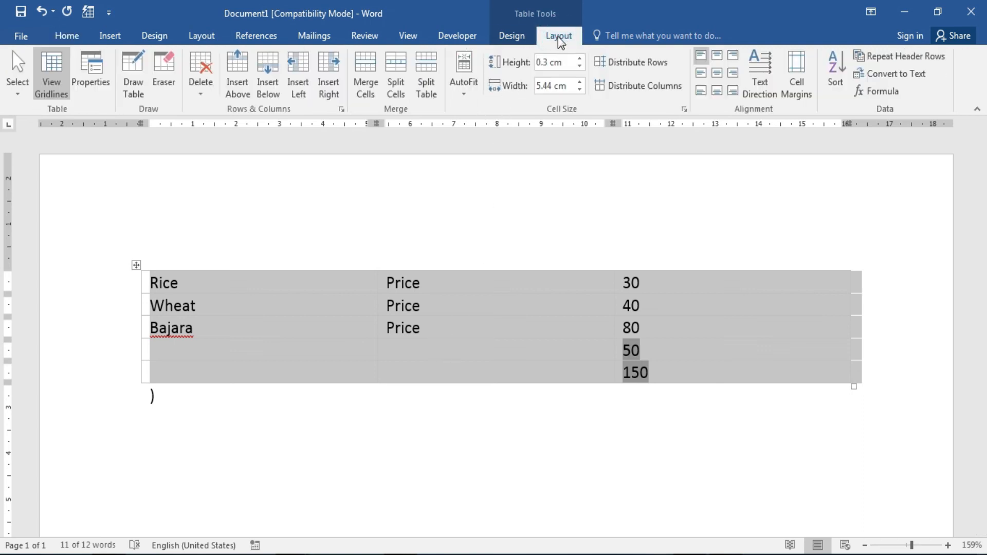
left_click(919, 82)
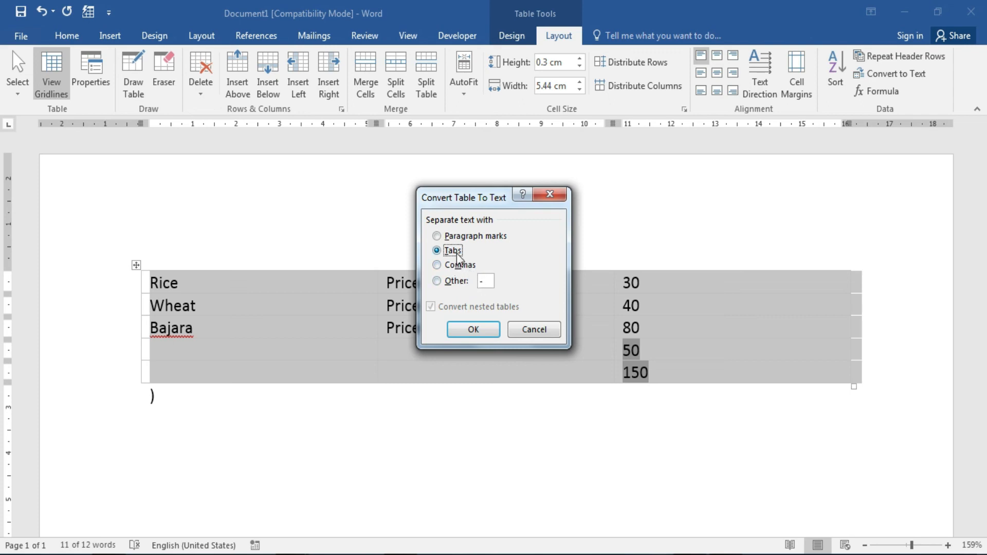
left_click(456, 265)
left_click(476, 329)
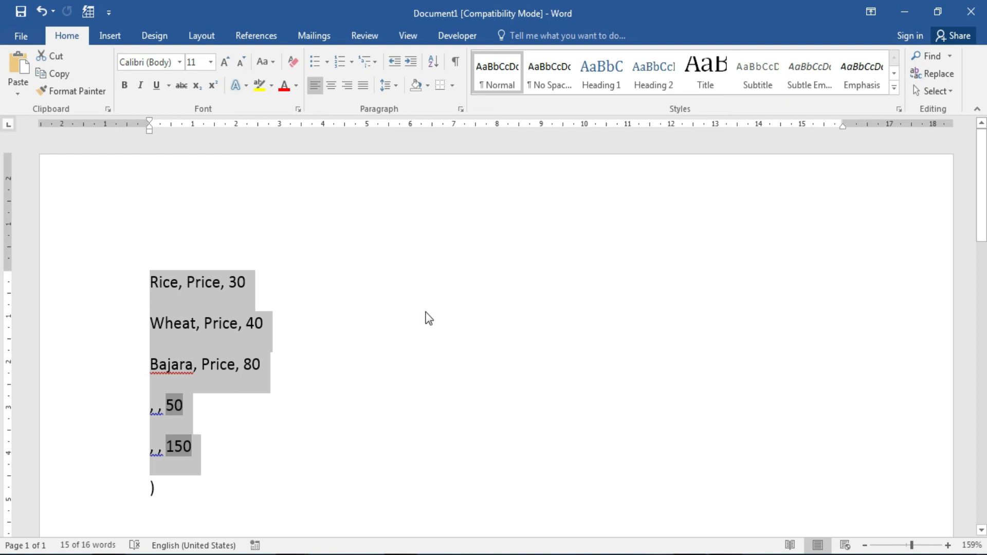
key("ctrl+z")
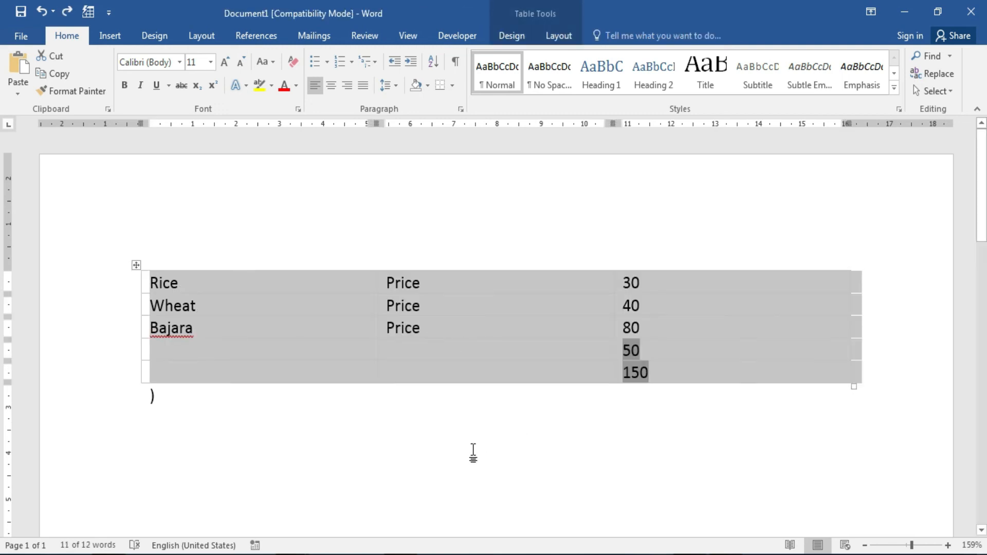
left_click(473, 453)
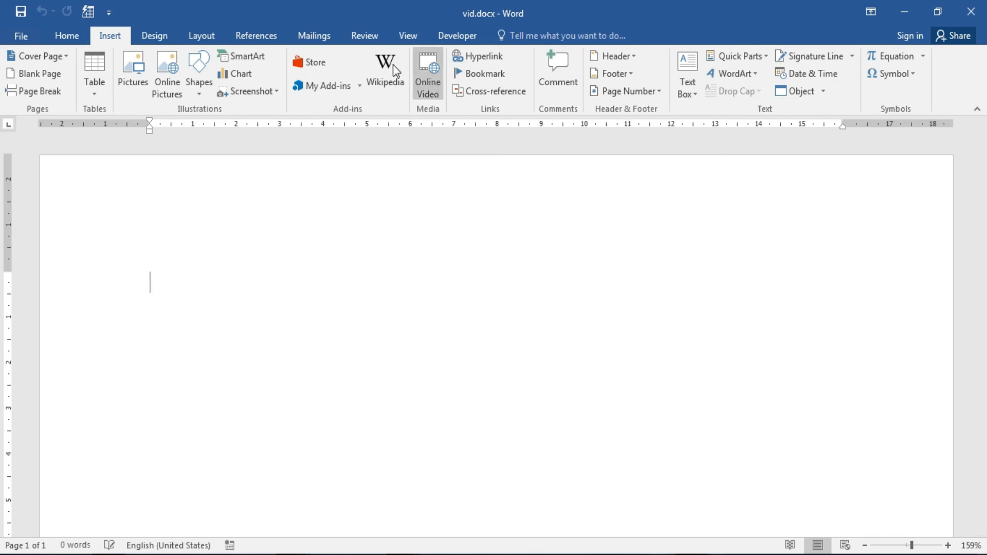
Search YouTube and insert the Complete MS-Word Tutorial video into vid.docx.
left_click(428, 91)
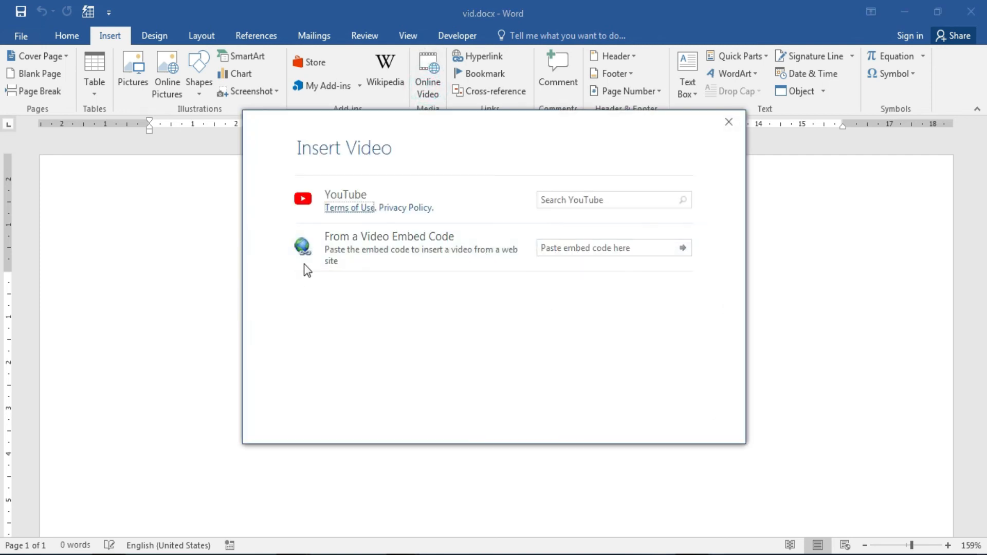
left_click(586, 199)
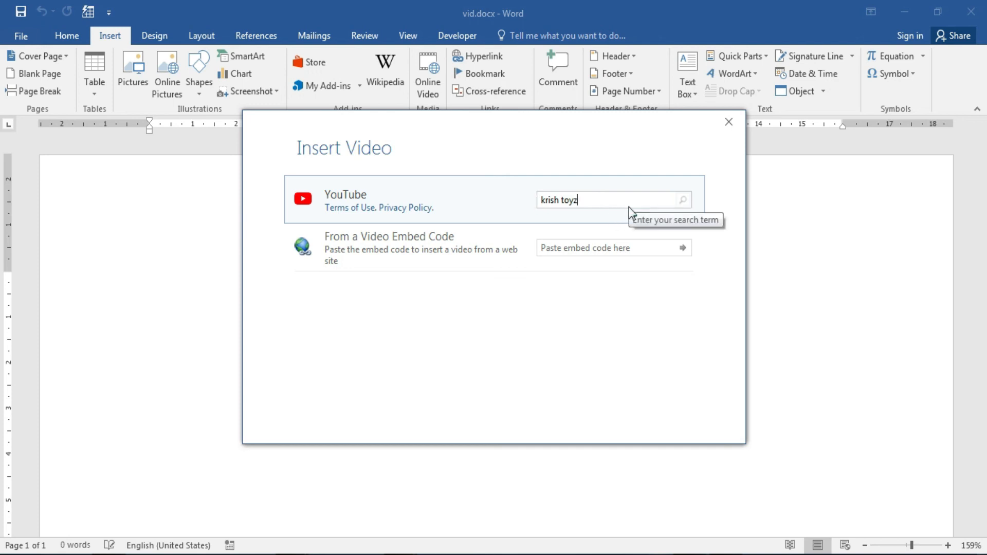
key("Return")
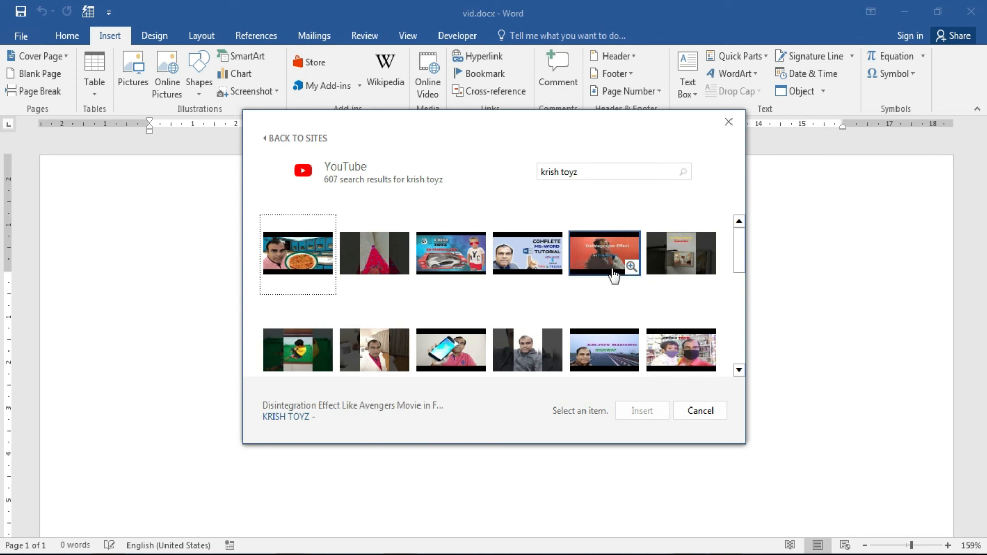
left_click(523, 263)
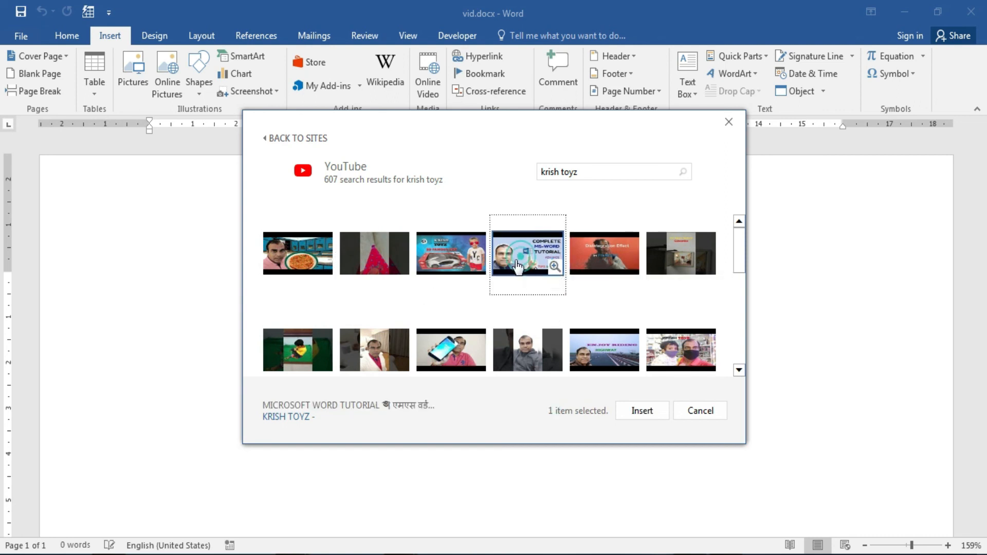
left_click(642, 411)
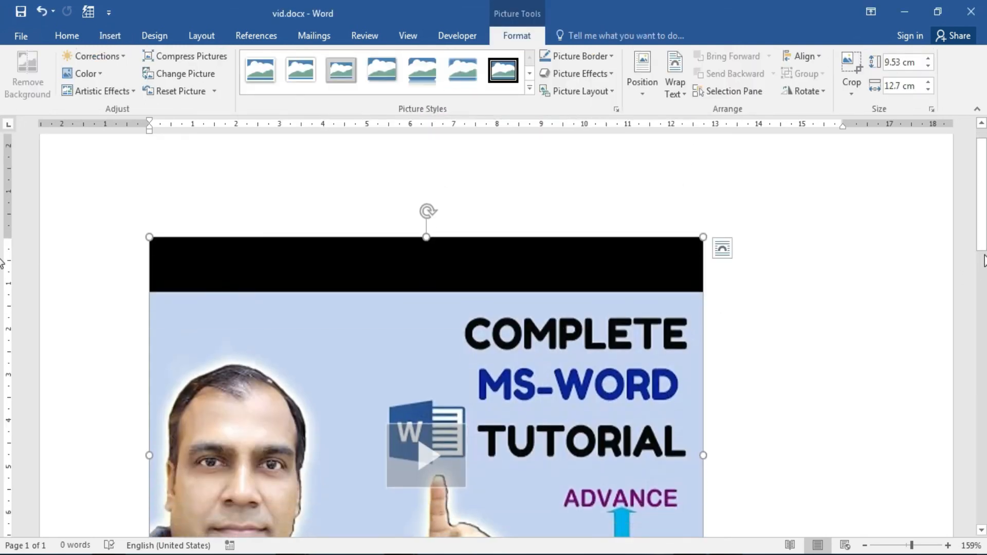
Play the embedded tutorial video in its player, then close the preview with Esc.
scroll(984, 259, "down", 3)
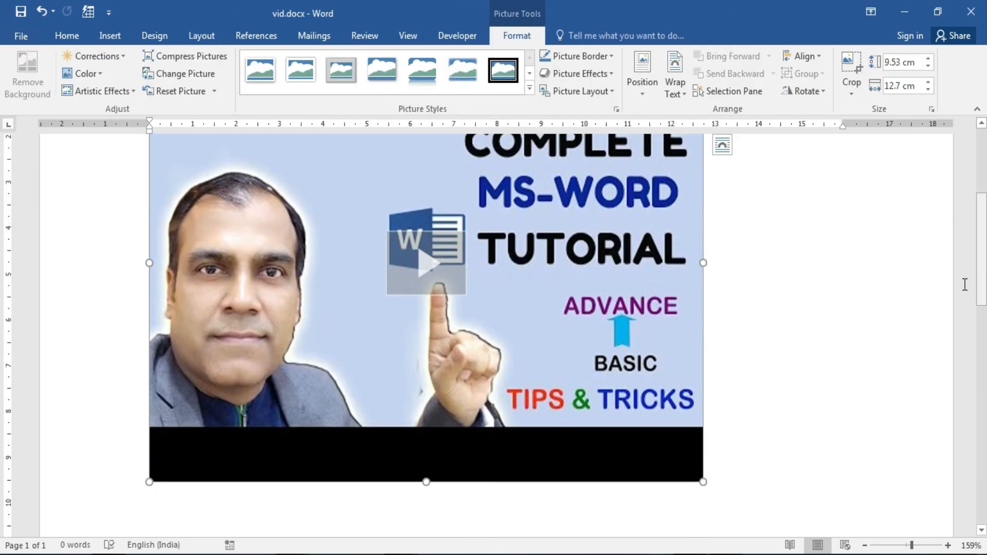
left_click(426, 267)
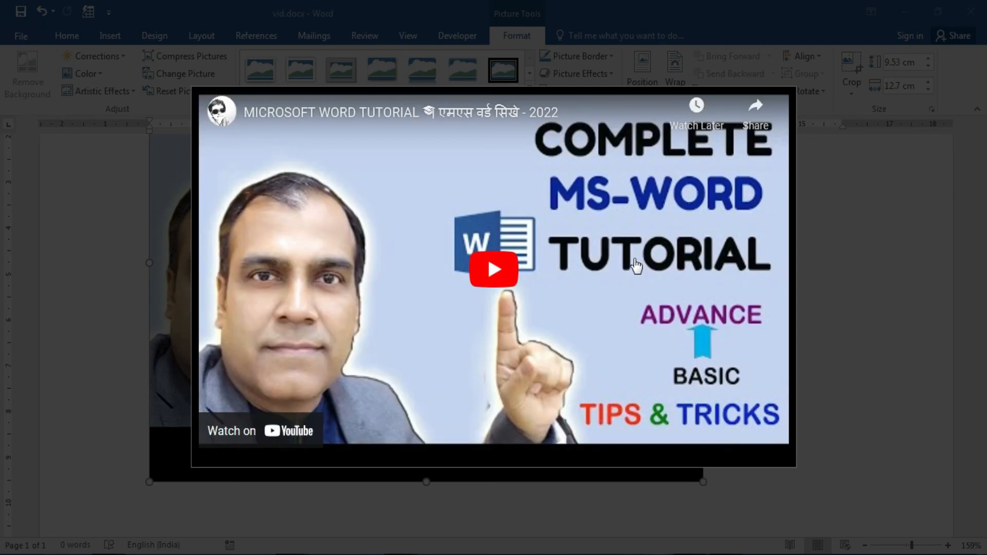
left_click(492, 275)
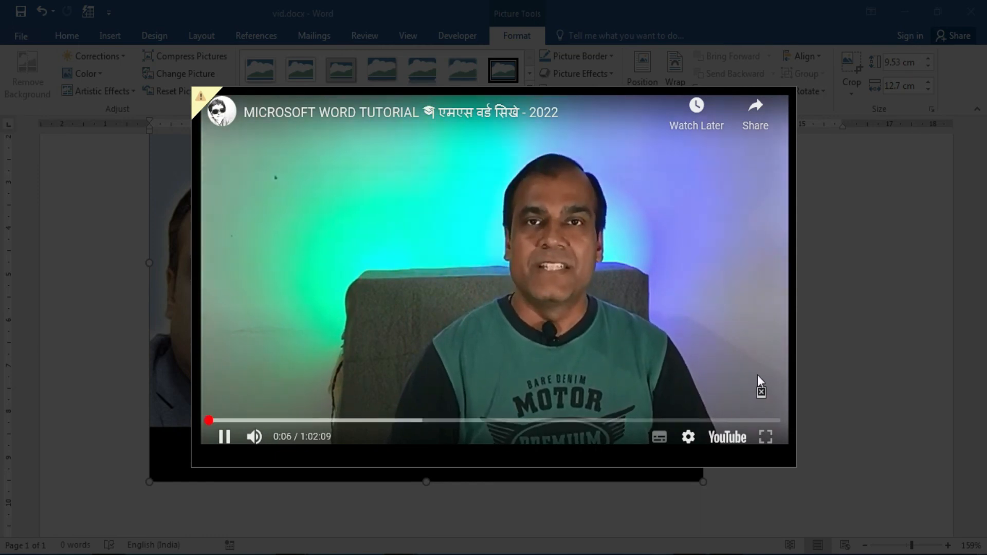
key("Escape")
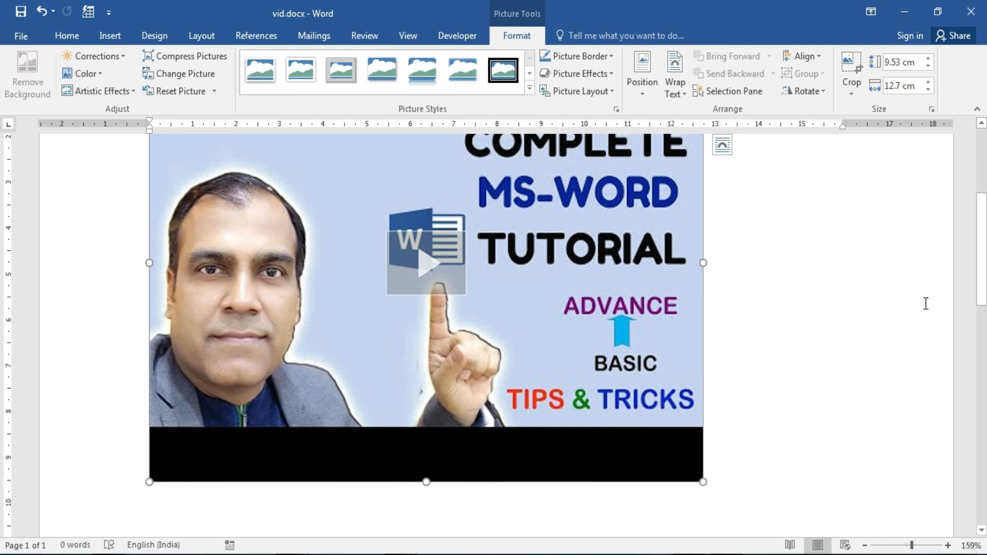
scroll(4, 270, "up", 3)
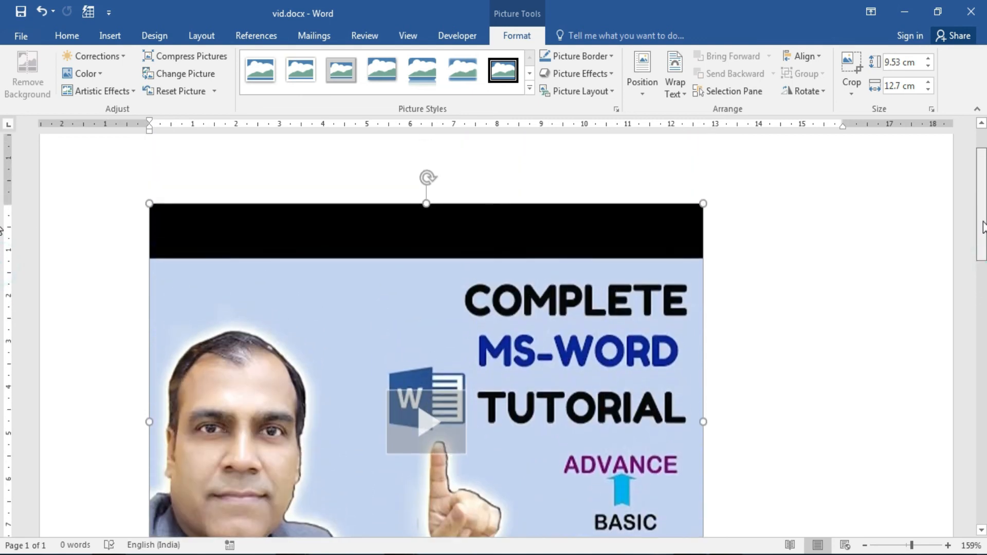
Shrink the embedded video to 7.18 × 9.58 cm and move it on the page.
left_click_drag(149, 190, 376, 310)
left_click(675, 349)
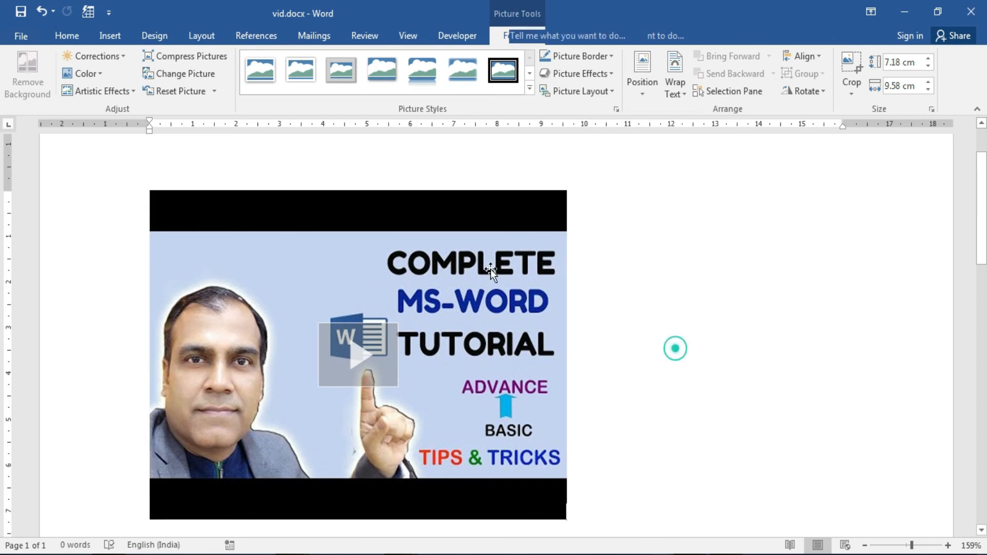
left_click_drag(415, 198, 591, 200)
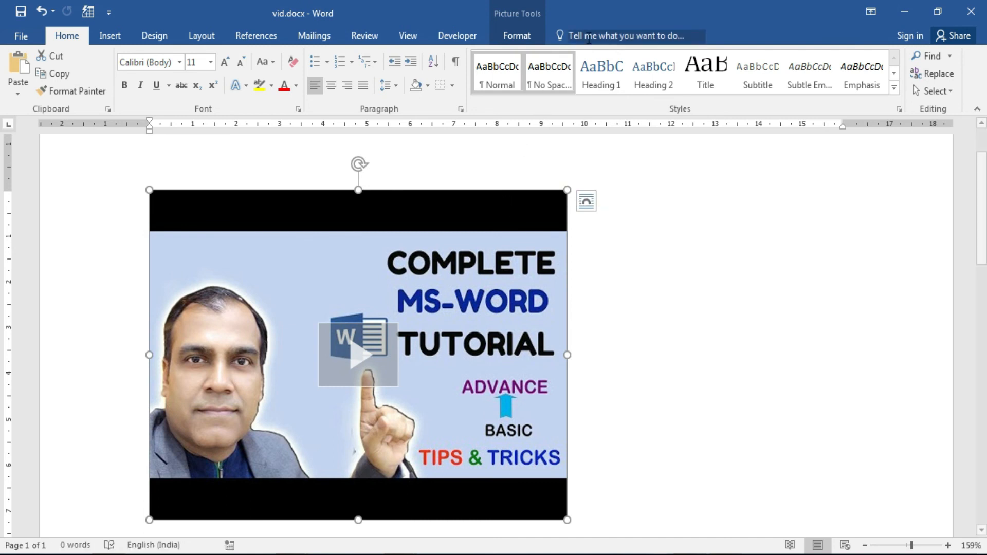
Give the video a shadowed picture style and Tight text wrapping, then reposition it.
left_click(515, 36)
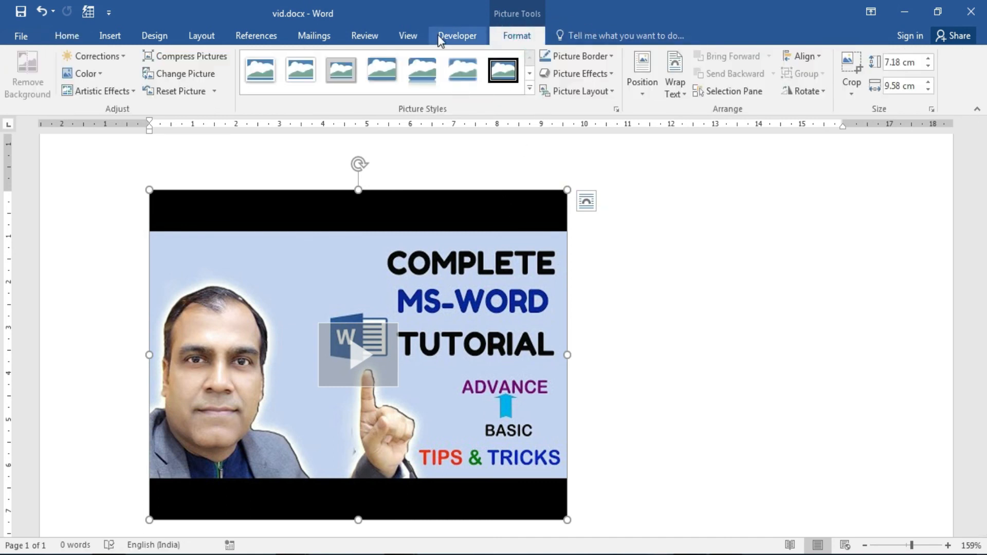
left_click(419, 69)
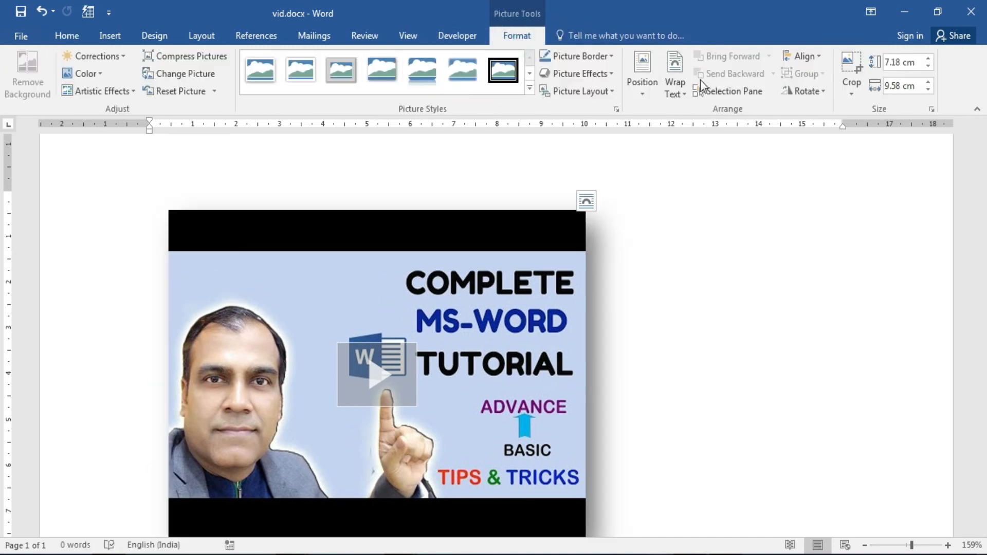
left_click(684, 91)
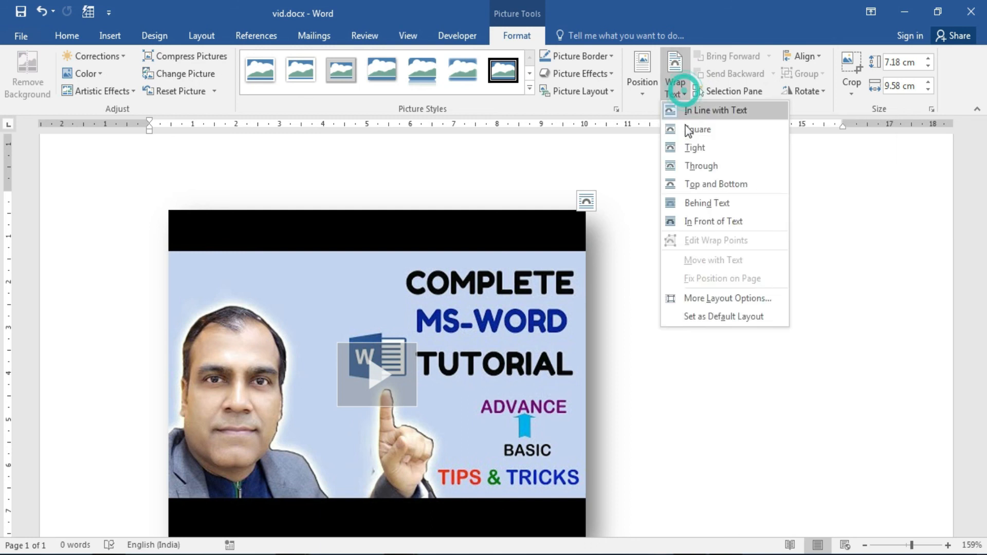
left_click(689, 148)
left_click_drag(462, 205, 414, 189)
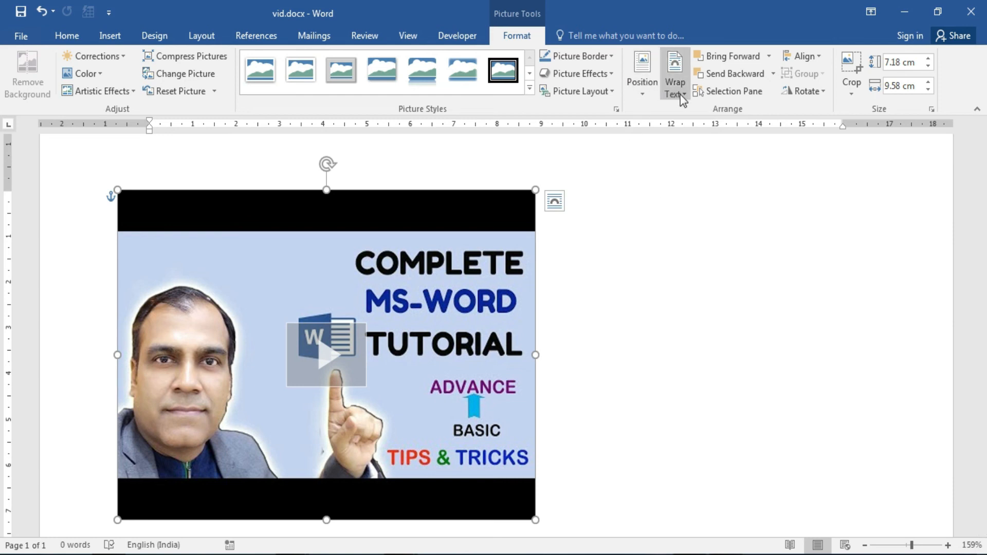
Select the video and delete it from the page.
left_click(616, 279)
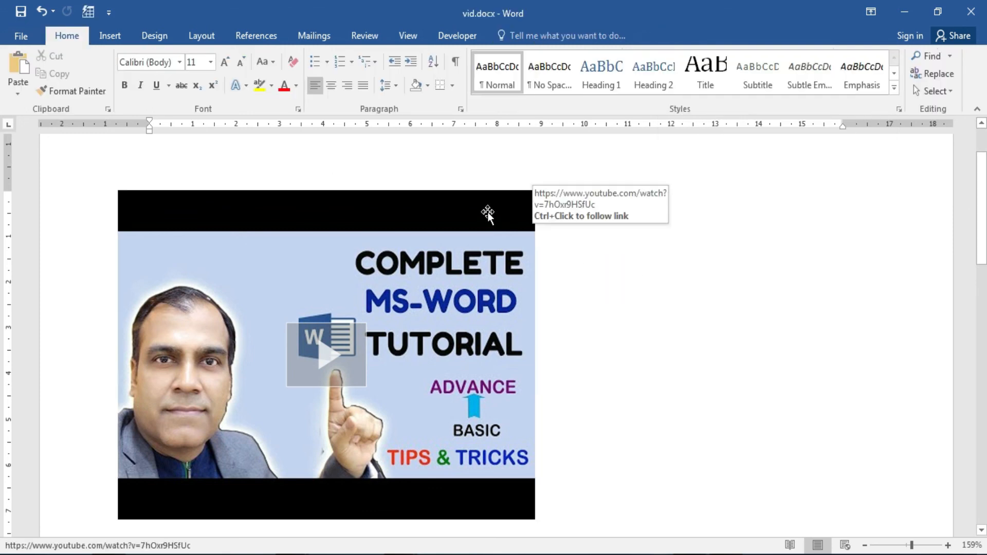
left_click(487, 212)
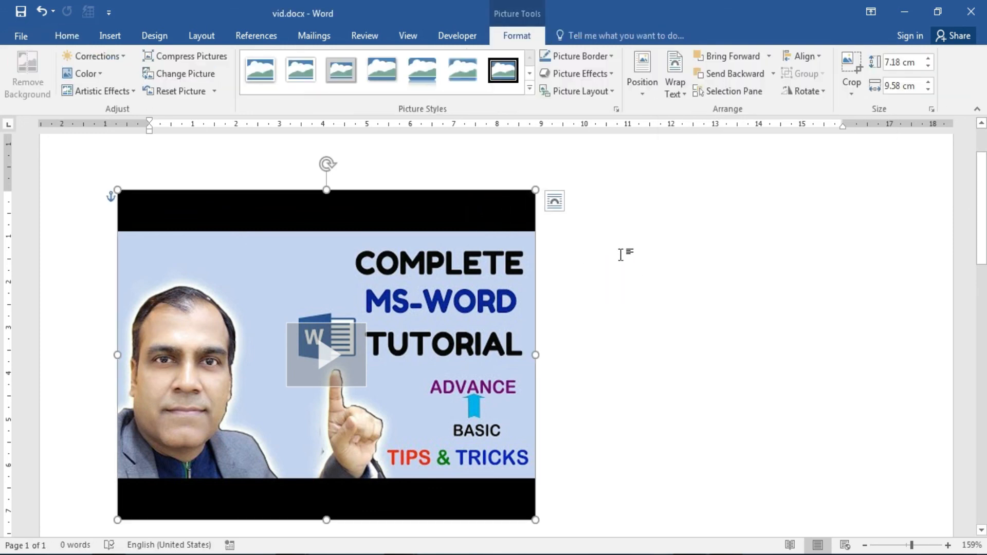
key("Delete")
Draw a blue oval on the page and stretch it to about 4.65 × 5.58 cm.
left_click(109, 36)
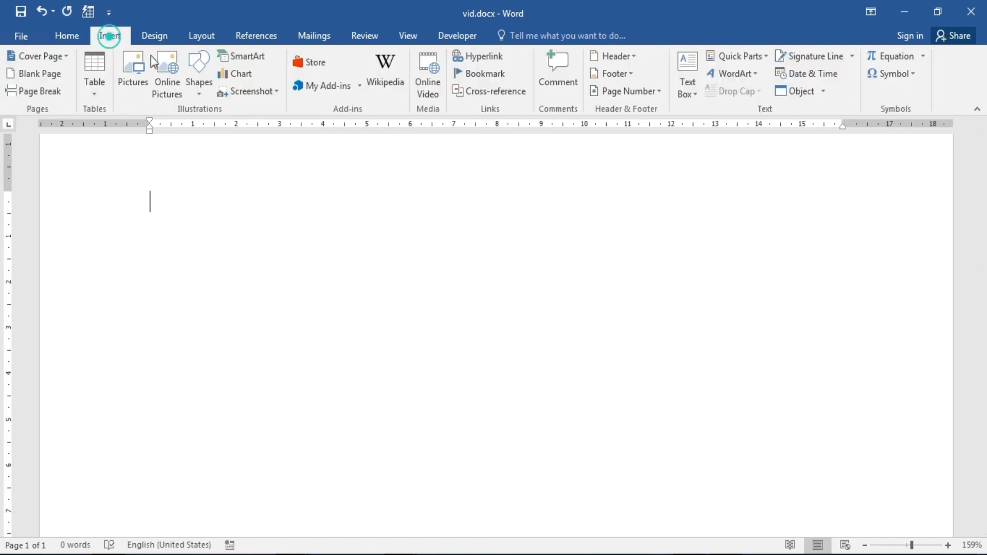
left_click(197, 92)
left_click(250, 128)
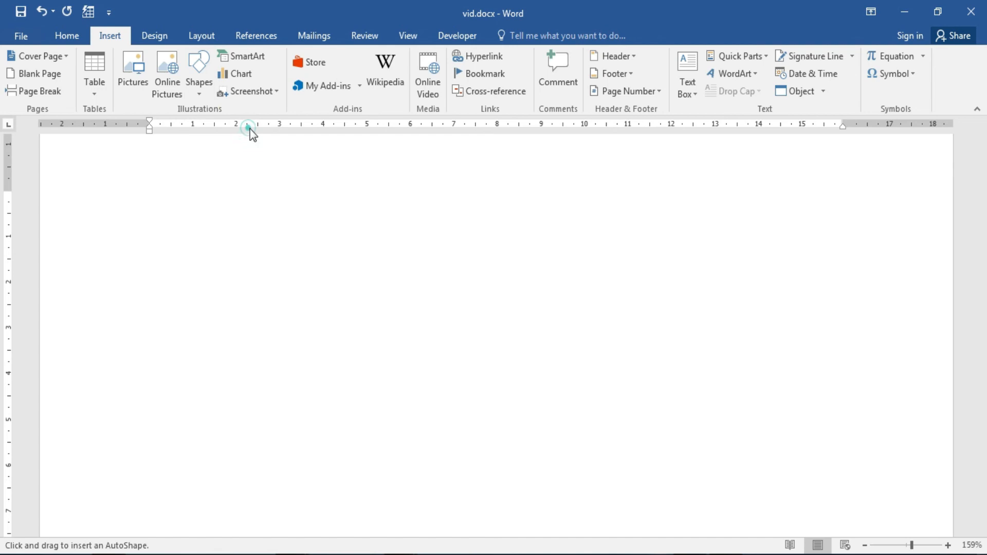
mouse_move(270, 264)
left_mouse_down()
mouse_move(470, 427)
mouse_move(513, 446)
left_mouse_up()
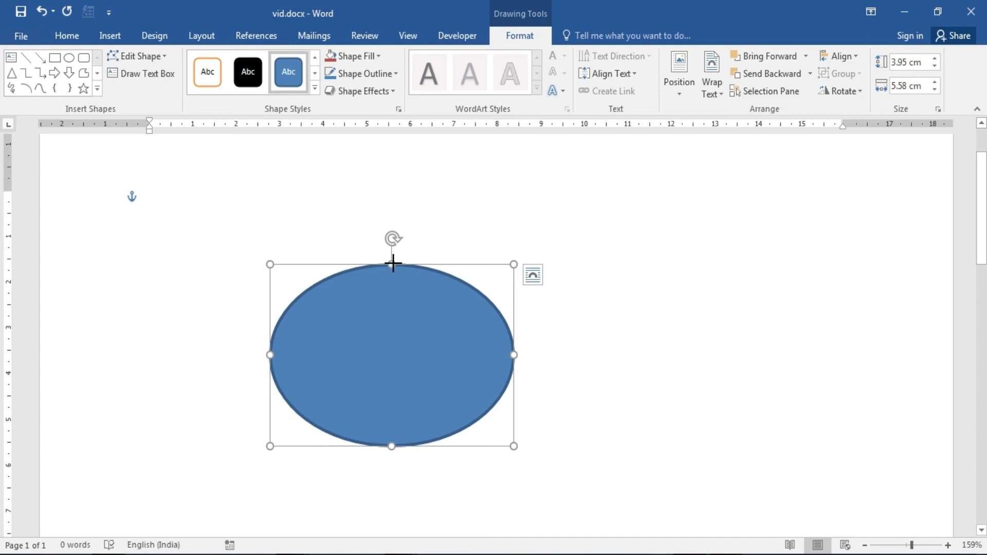
left_click_drag(393, 264, 392, 232)
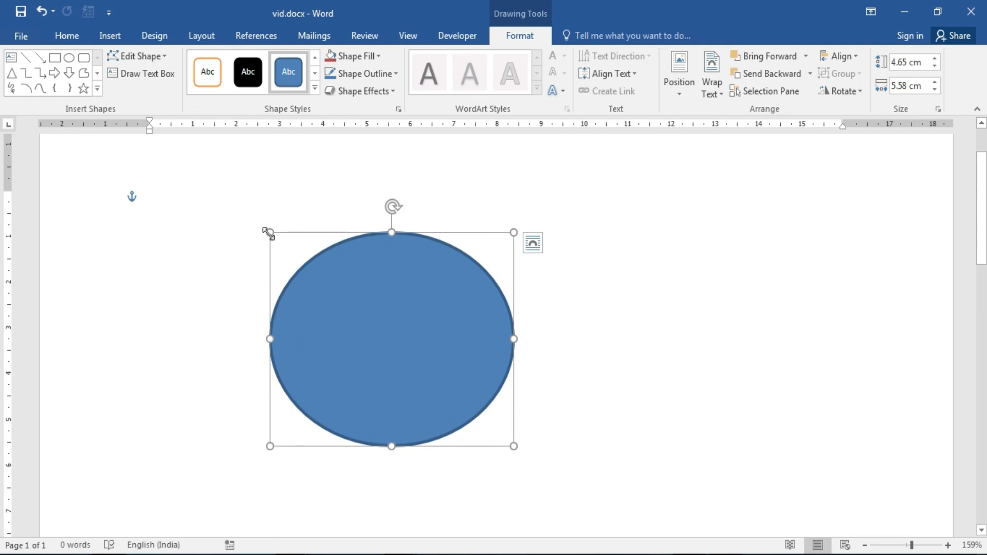
left_click_drag(409, 204, 394, 218)
Use Edit Points to drag the oval's outline into a lopsided teardrop shape.
right_click(452, 270)
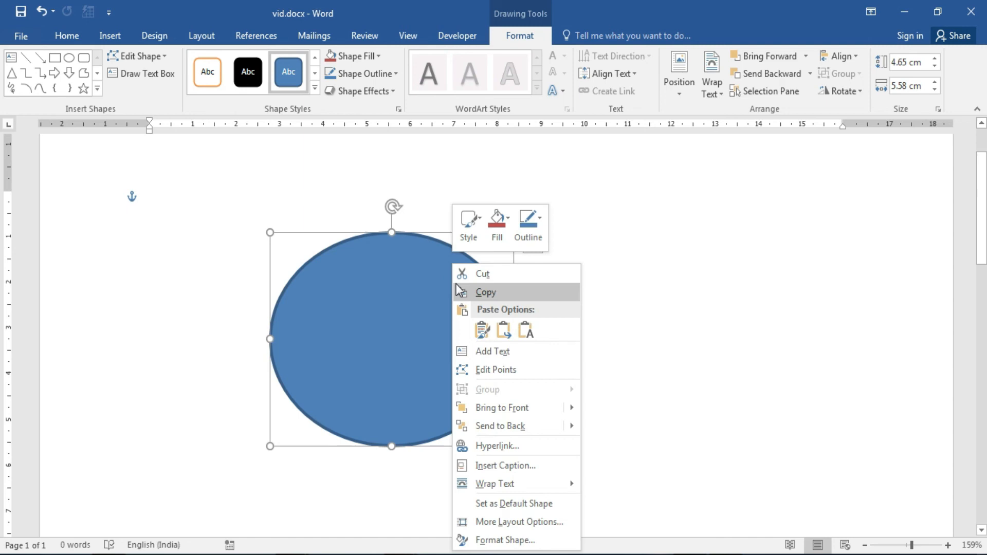
left_click(489, 375)
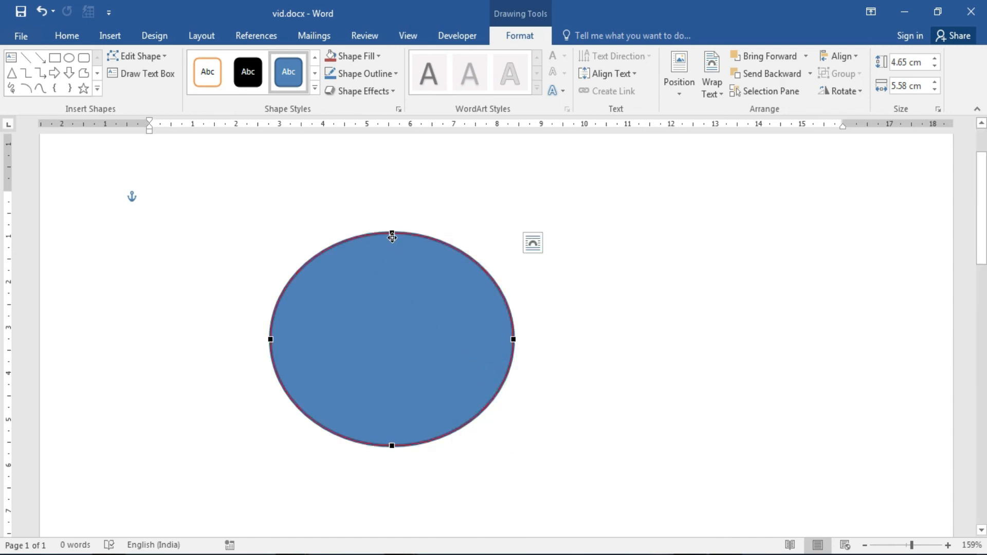
left_click_drag(393, 233, 448, 300)
left_click_drag(383, 299, 383, 380)
left_click_drag(513, 338, 460, 351)
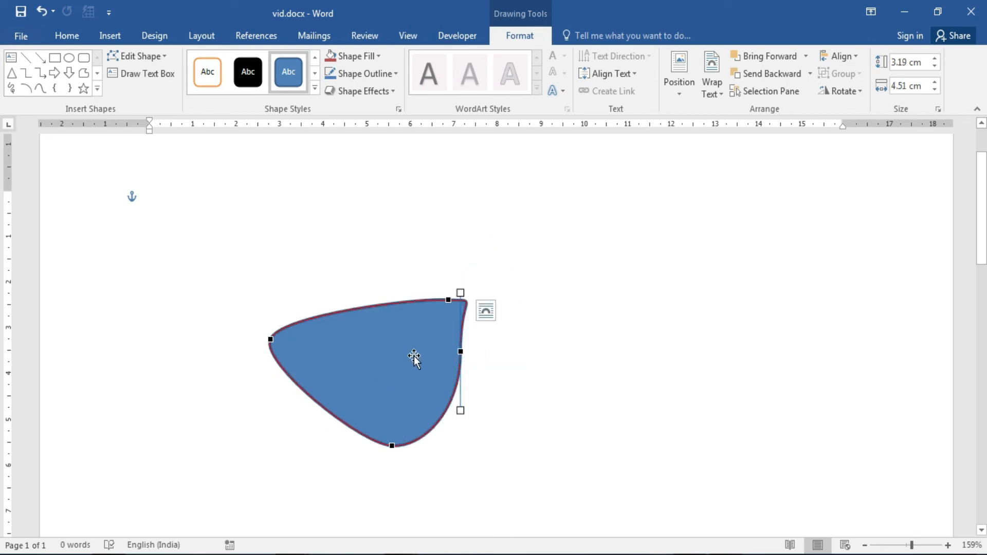
Undo the changes with Ctrl+Z to clear the shape from the page.
right_click(413, 357)
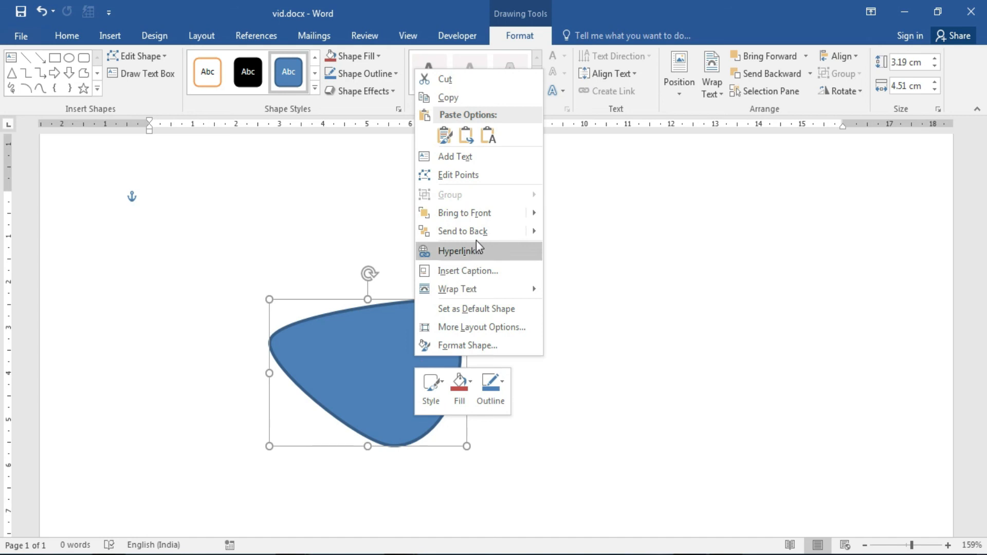
mouse_move(486, 233)
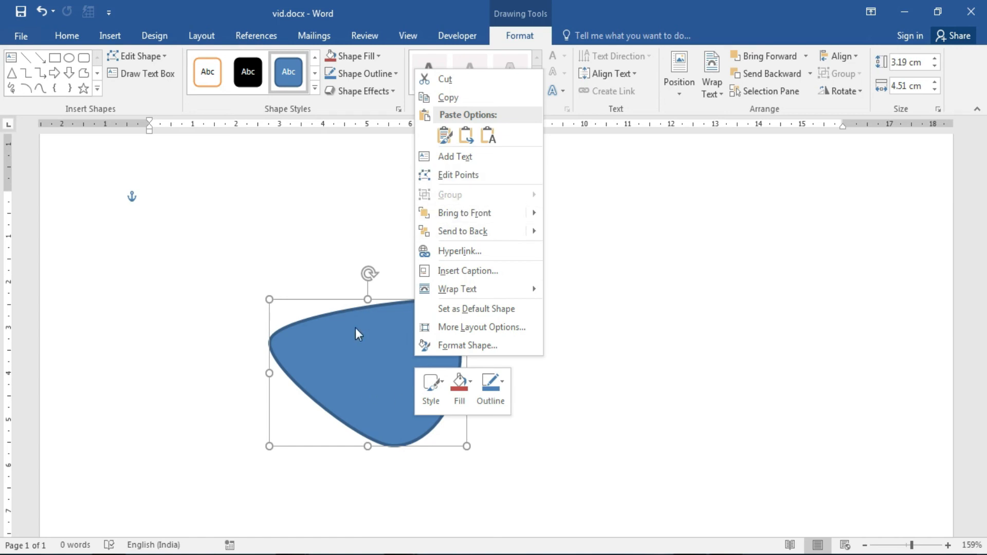
left_click(349, 346)
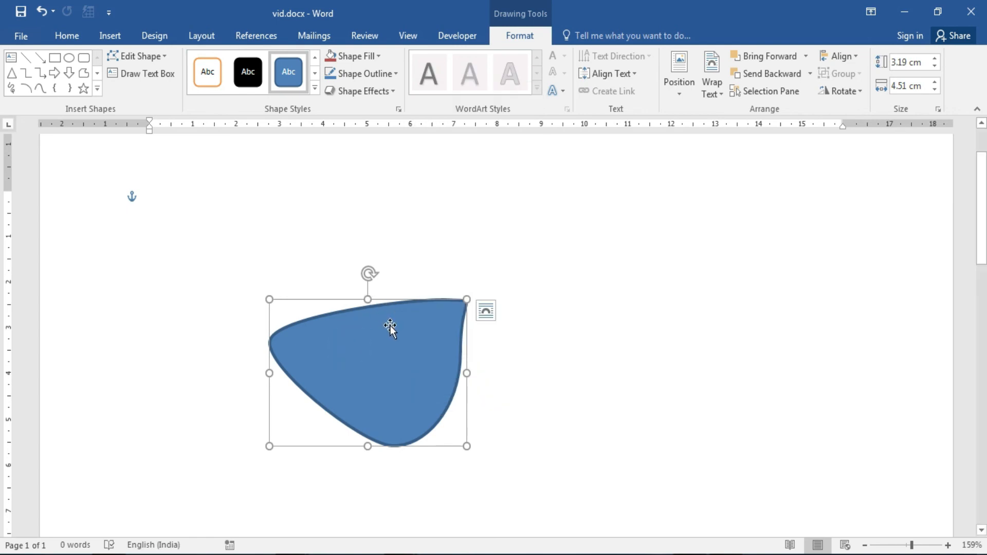
key("ctrl+z")
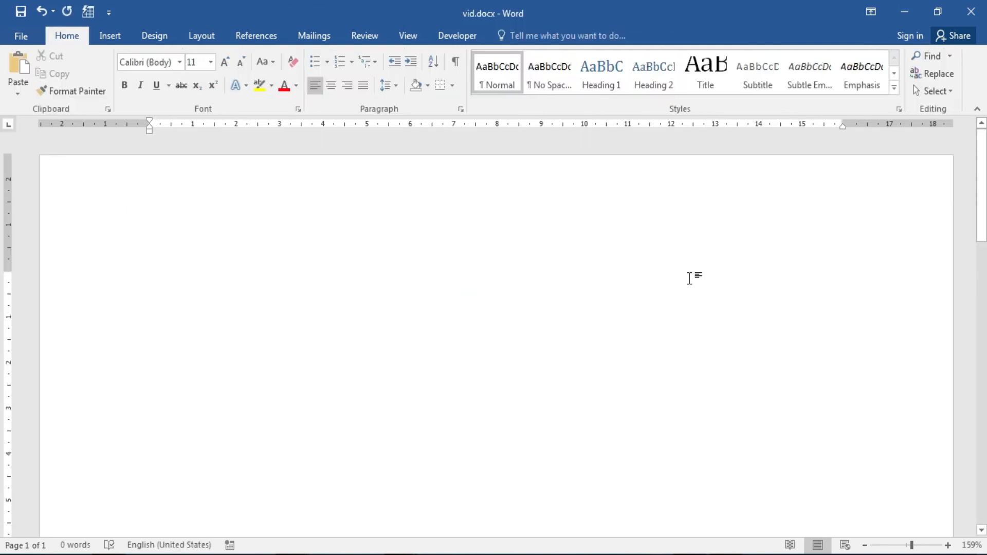